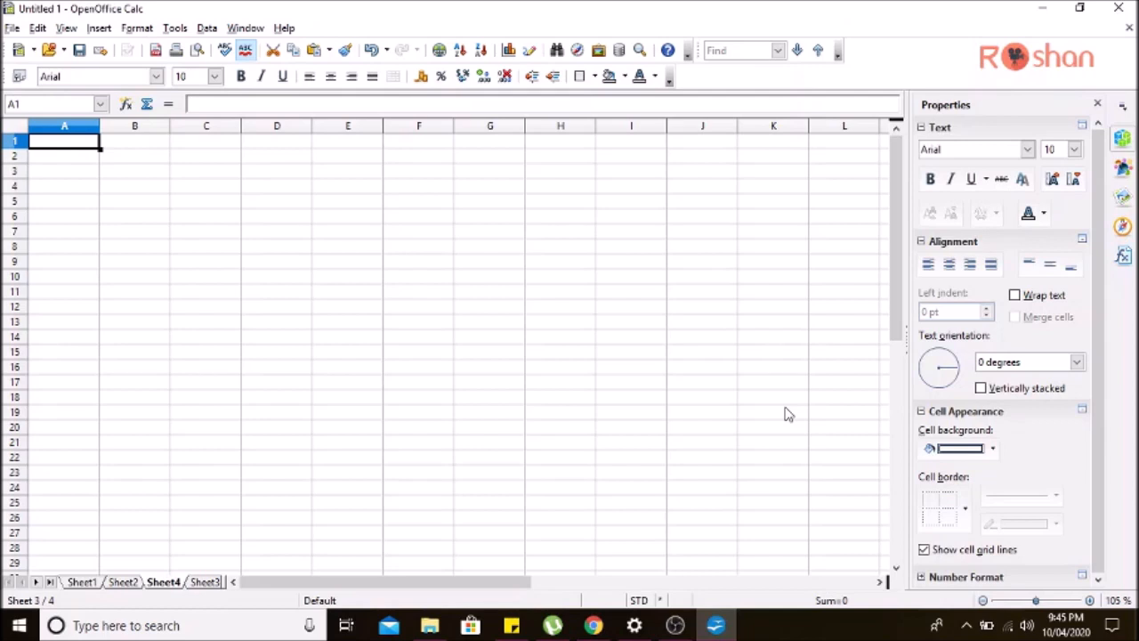
- Consult the Columns and Rows section on page 15 of the browser e-book, and return to OpenOffice Calc
click(1037, 7)
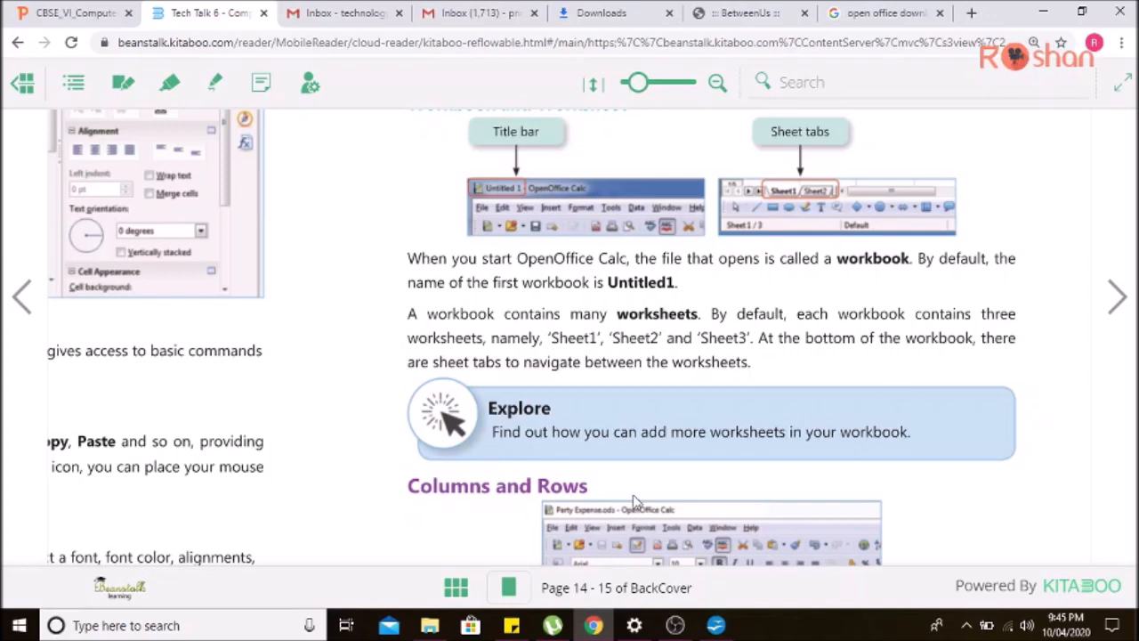
scroll(621, 487, down, 3)
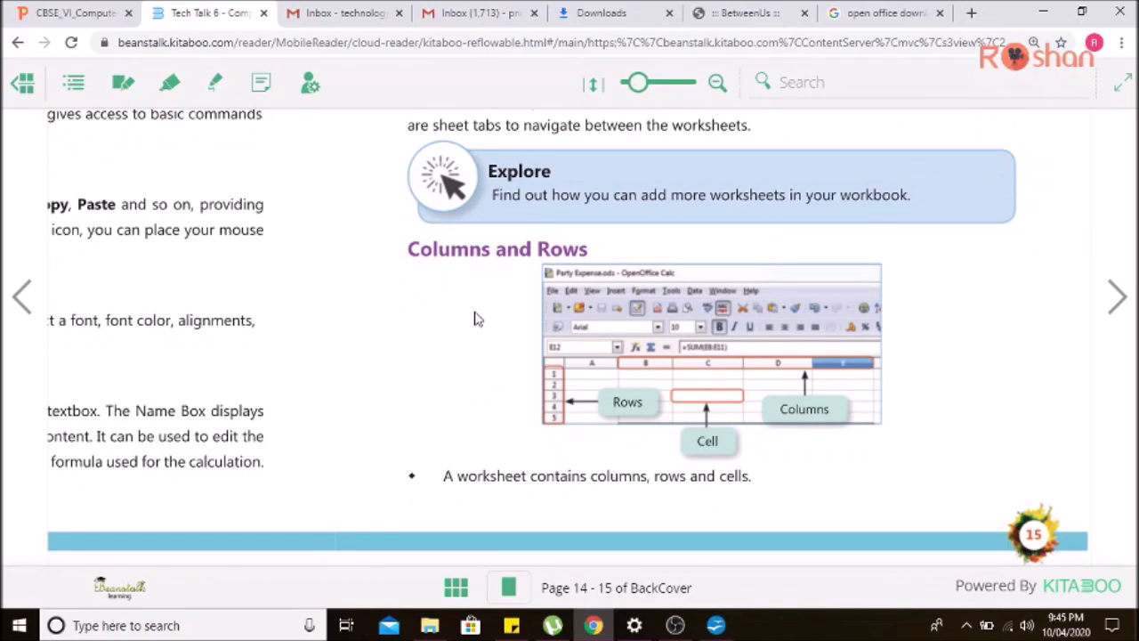
click(715, 625)
- Give the horizontal cell range E10:J10 on Sheet4 a blue background to illustrate a row
drag(322, 278, 686, 287)
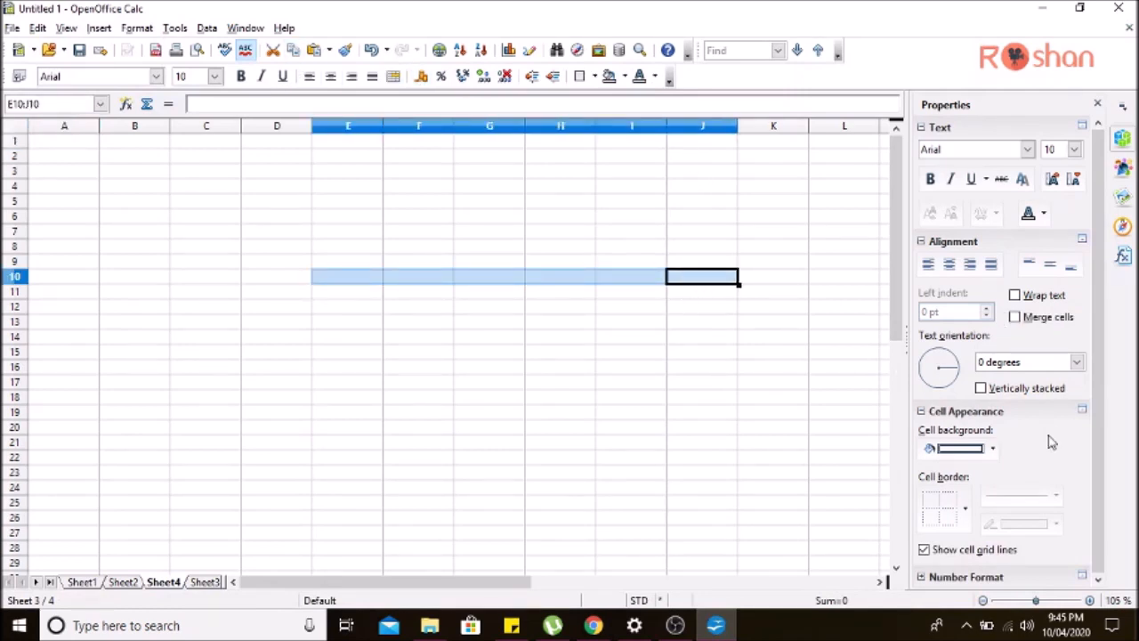
click(978, 450)
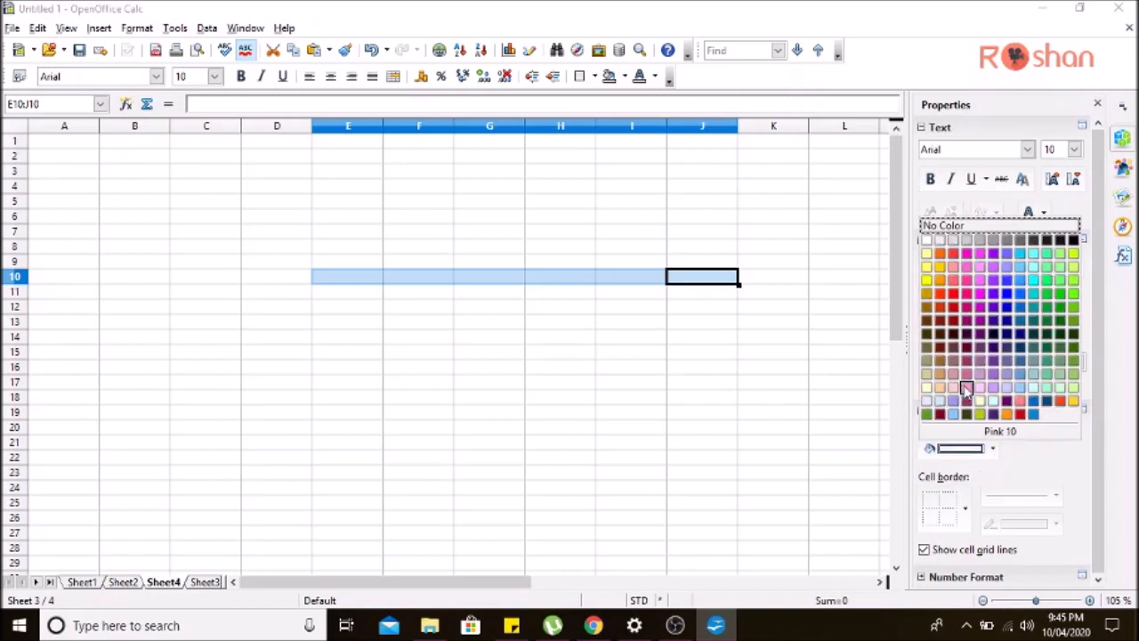
click(1007, 307)
click(805, 372)
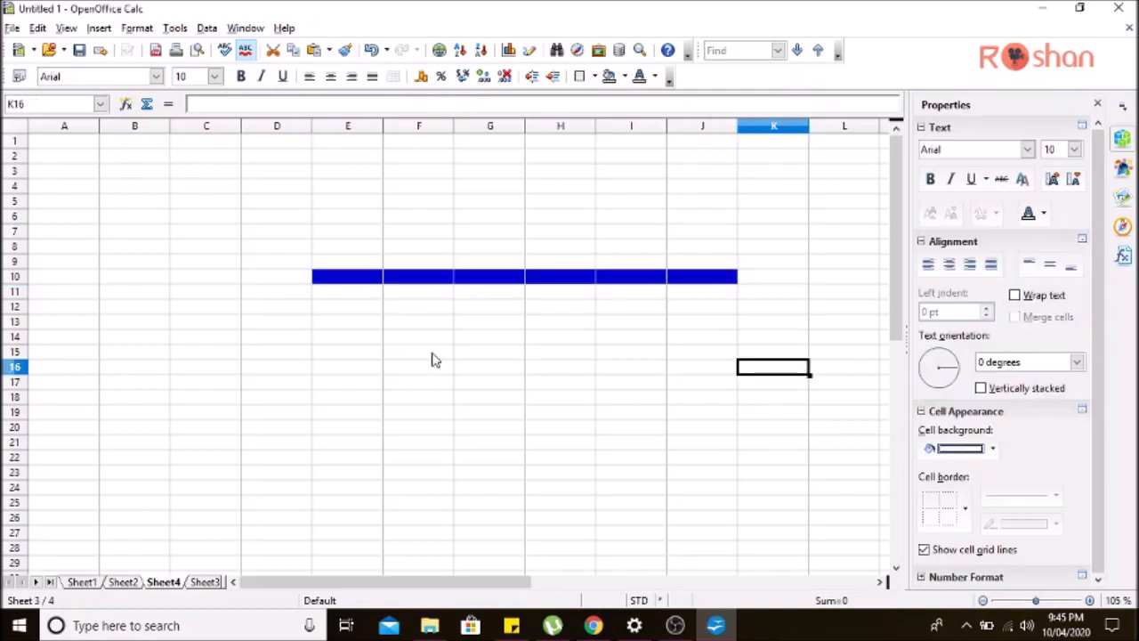
- Enter the label ROW in cell K10, beside the blue cells
click(747, 278)
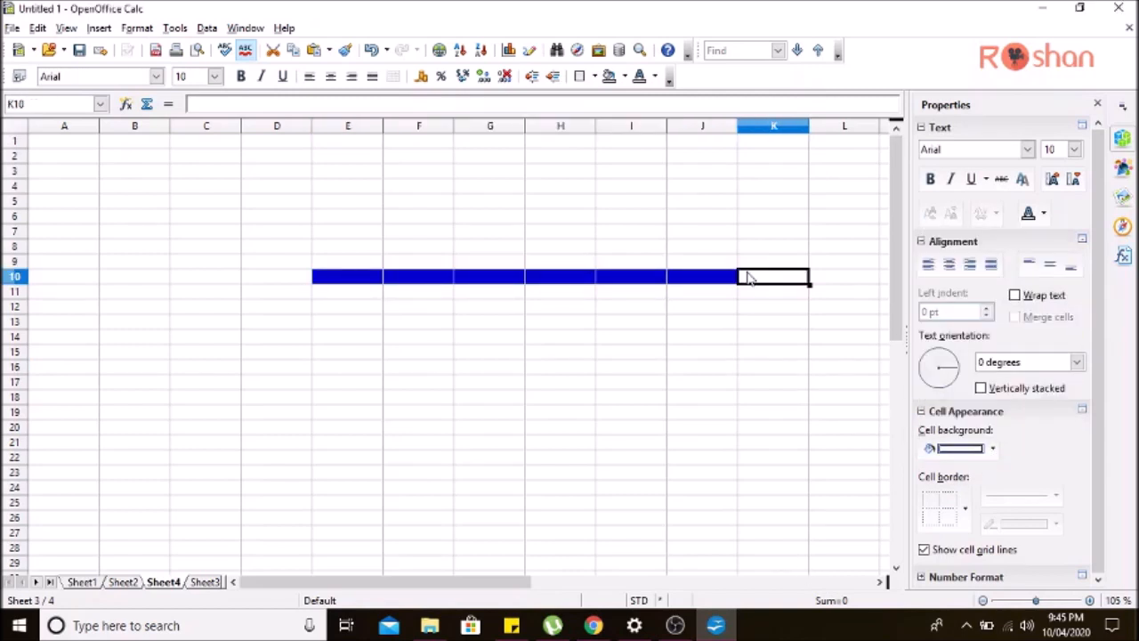
text(RO)
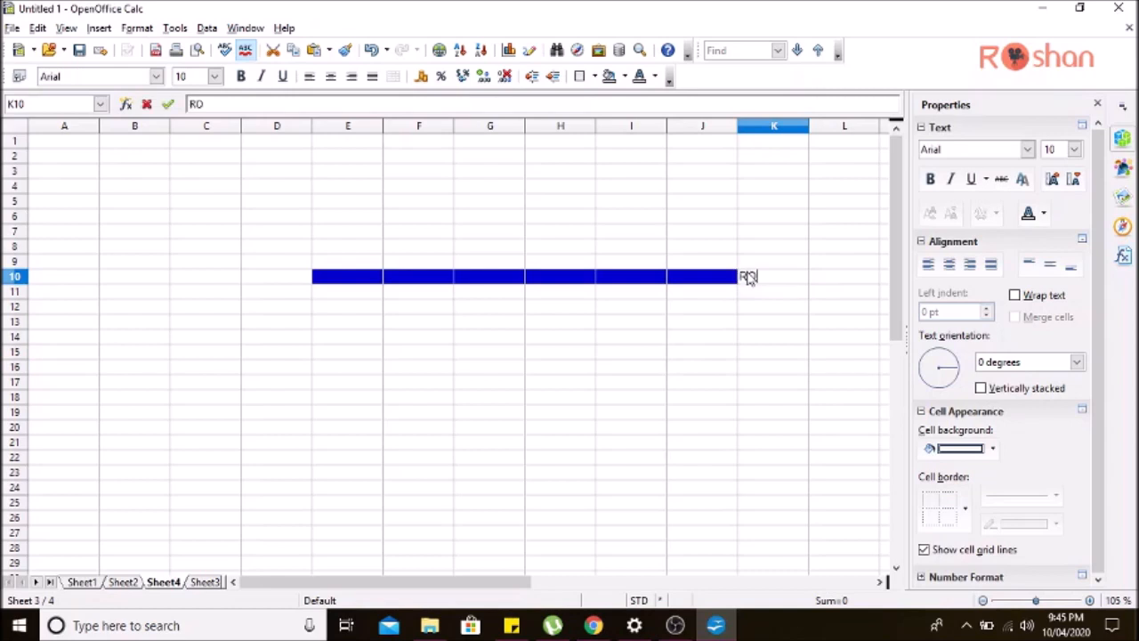
text(W)
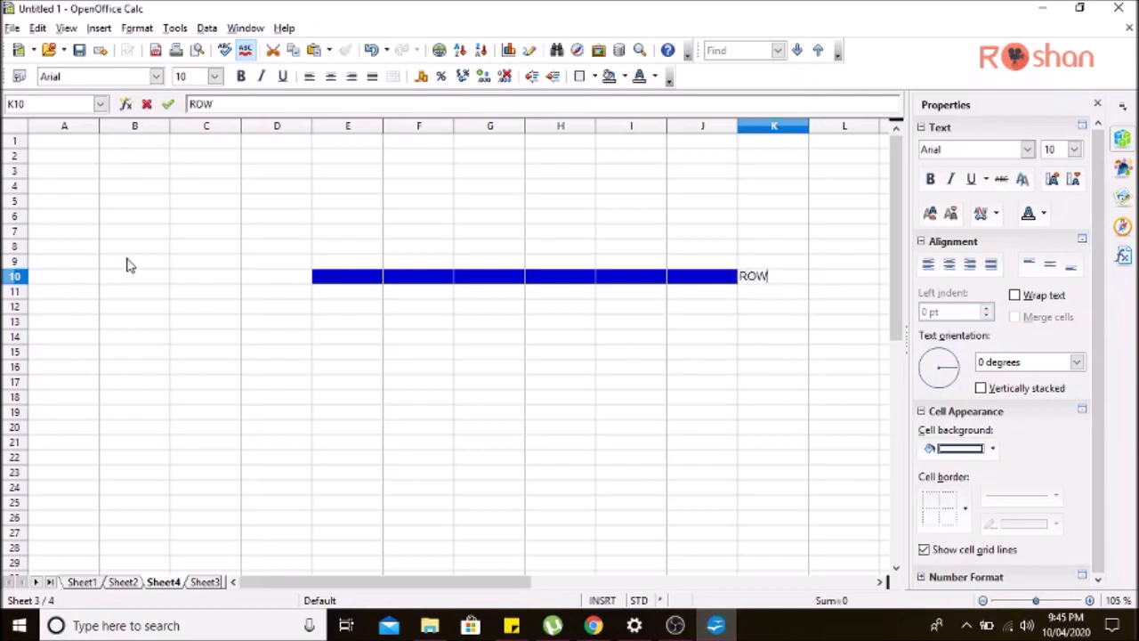
- Give the vertical cell range B9:B18 a red background to illustrate a column
drag(129, 261, 129, 401)
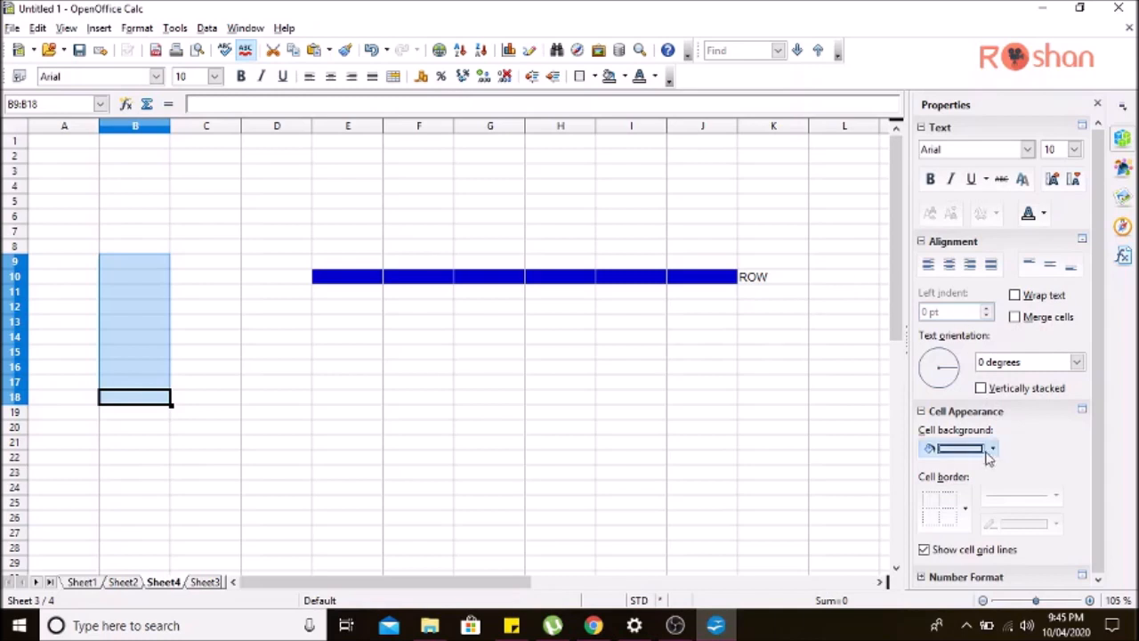
click(993, 450)
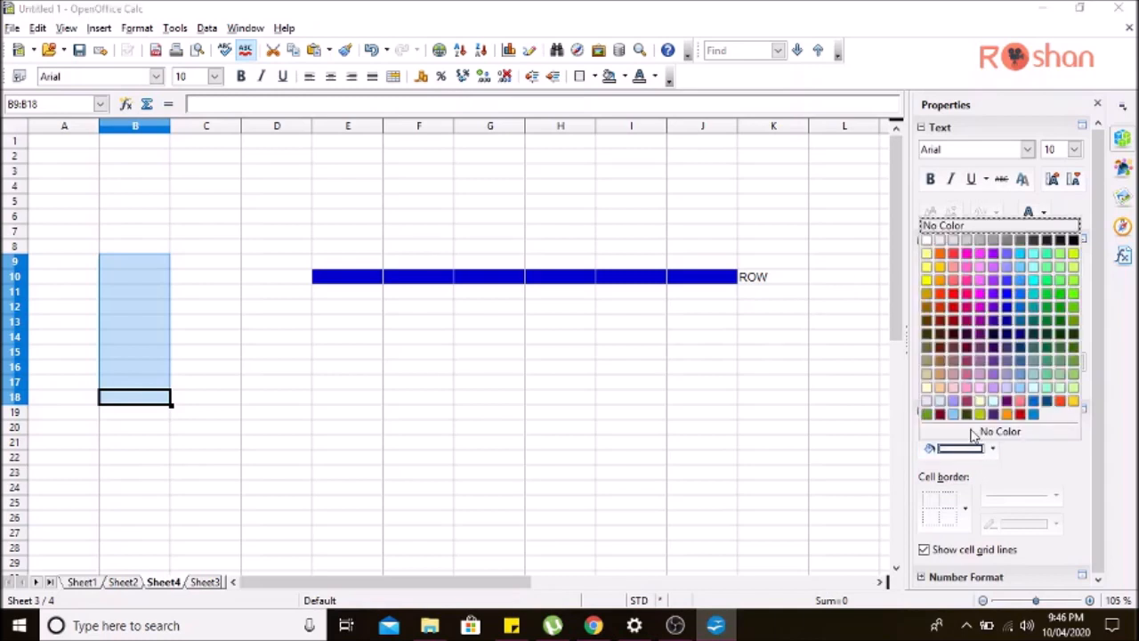
click(953, 310)
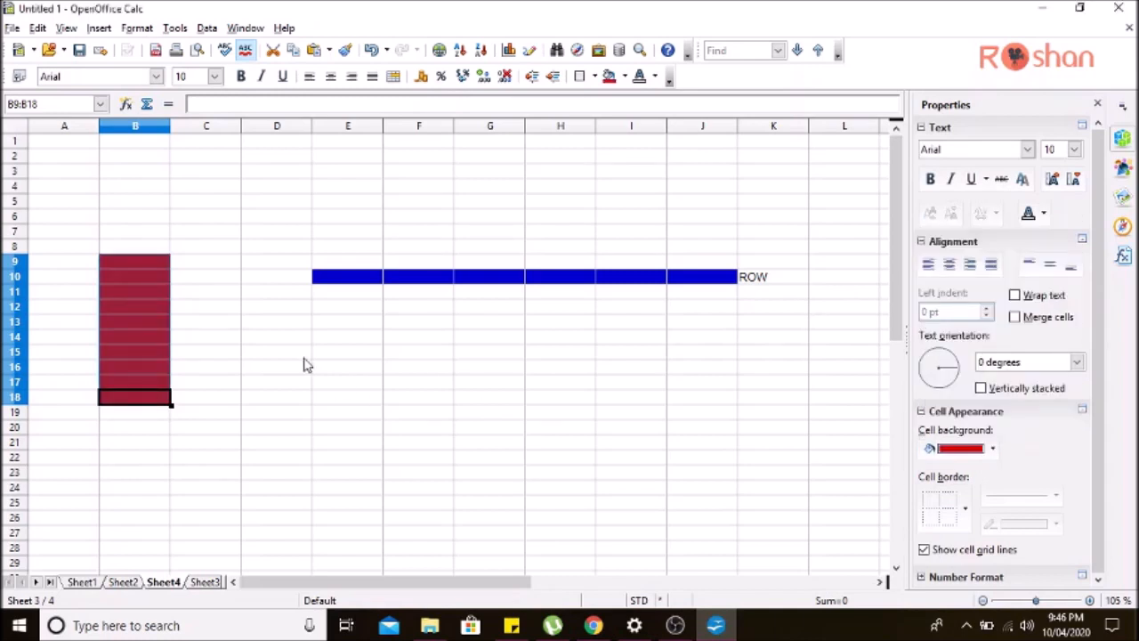
click(215, 269)
- Enter the label COLUMN in cell B7, above the red cells
click(156, 234)
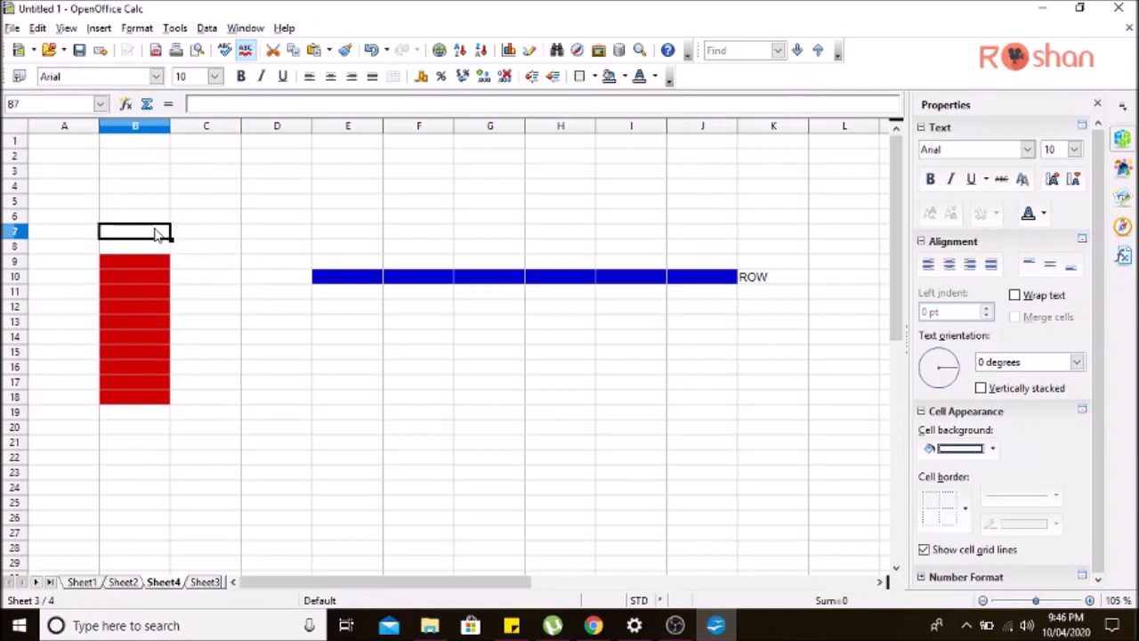
text(COL)
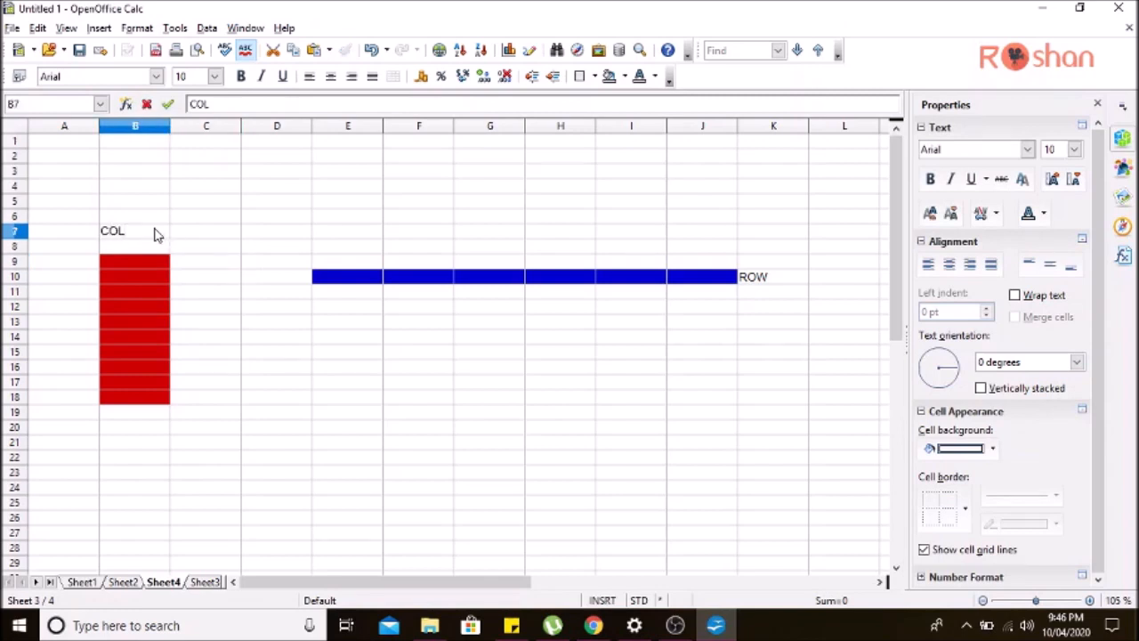
text(UMN)
click(592, 626)
click(593, 626)
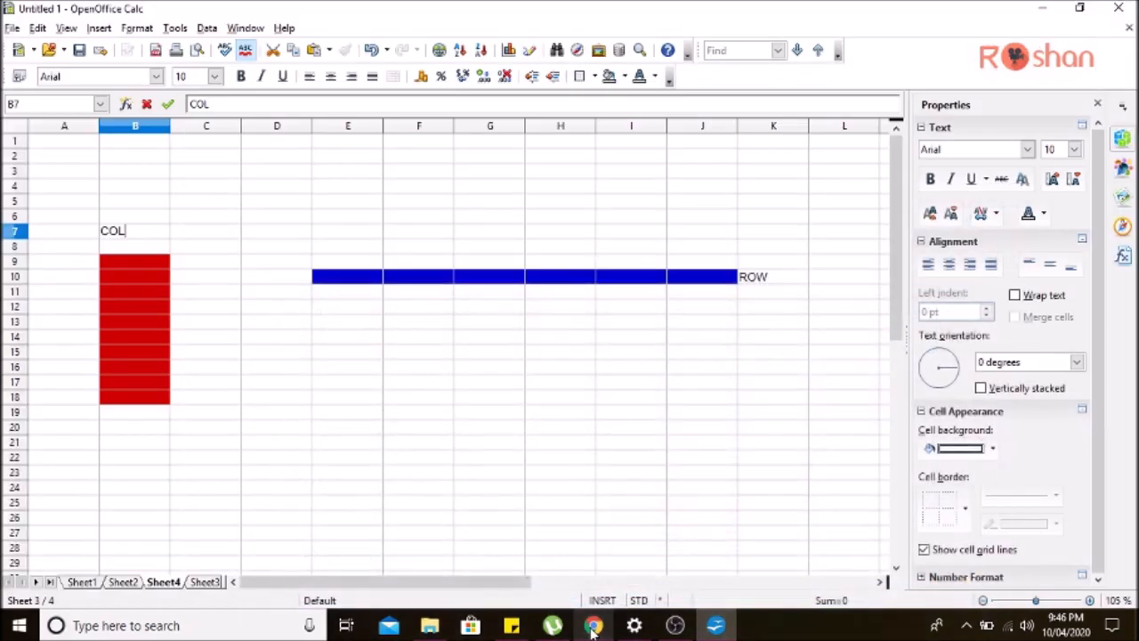
text(MN)
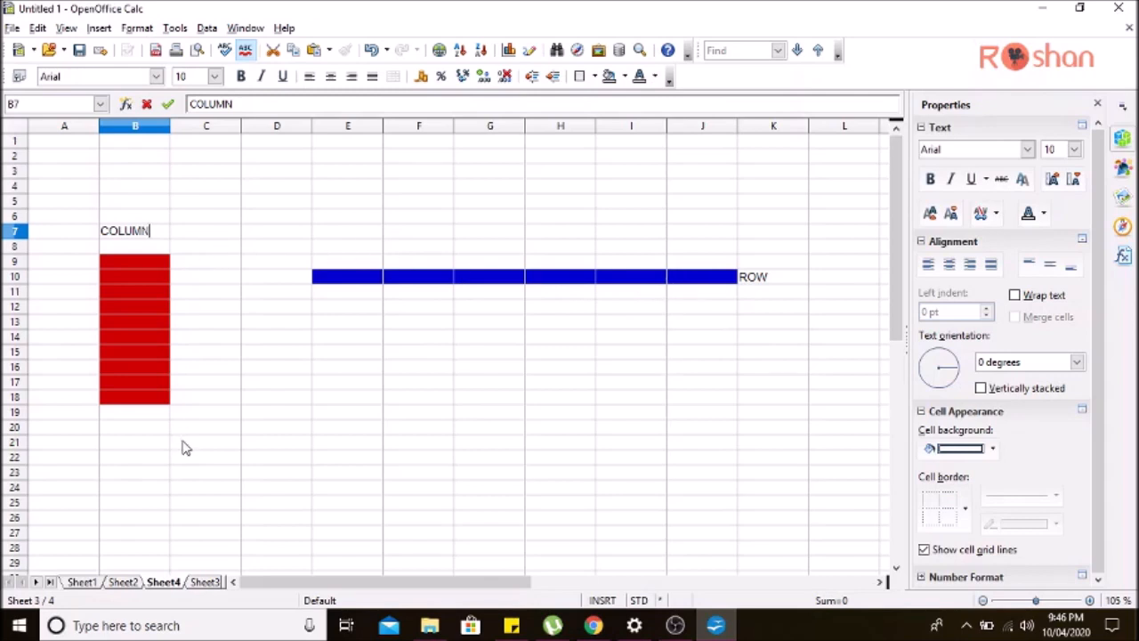
- Examine the cell callout in the e-book's Columns and Rows figure, and return to OpenOffice Calc
click(717, 626)
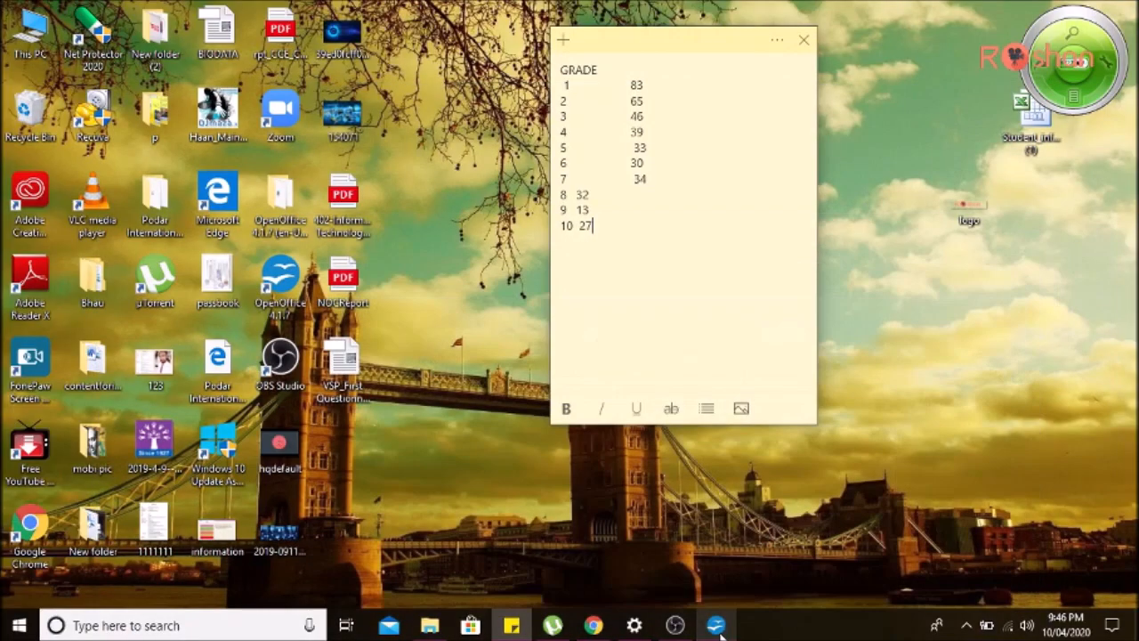
click(717, 626)
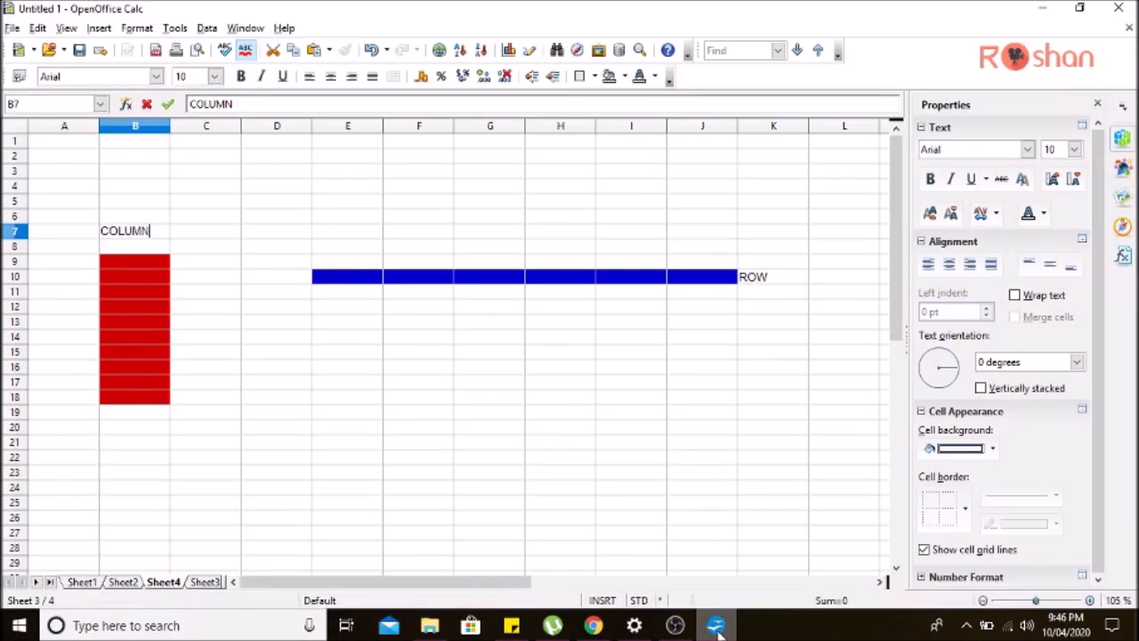
click(592, 628)
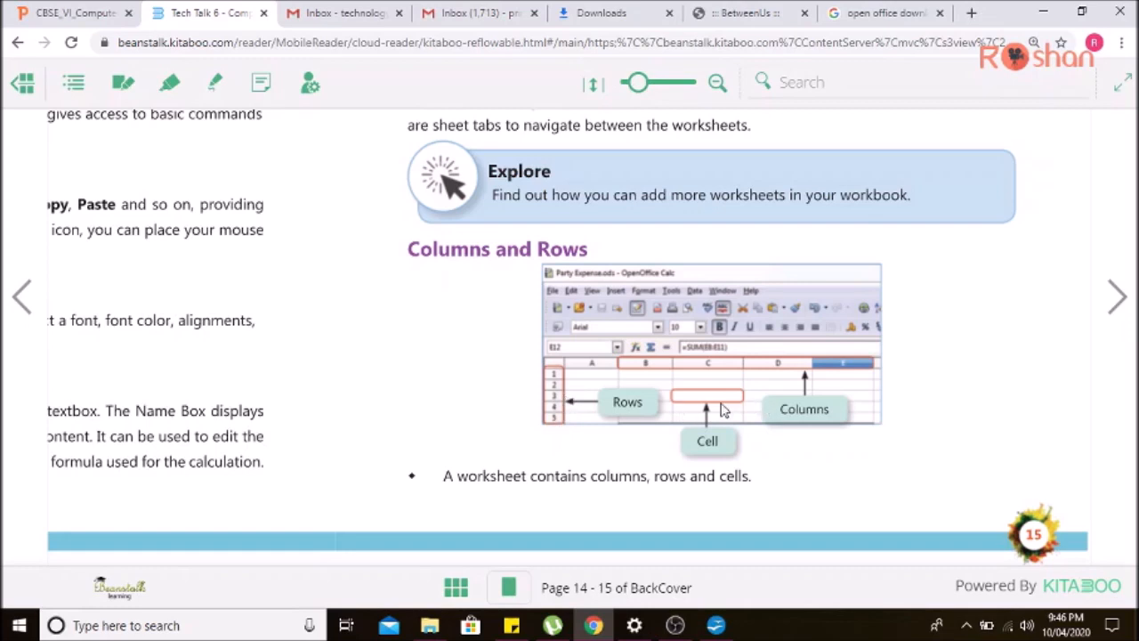
click(716, 625)
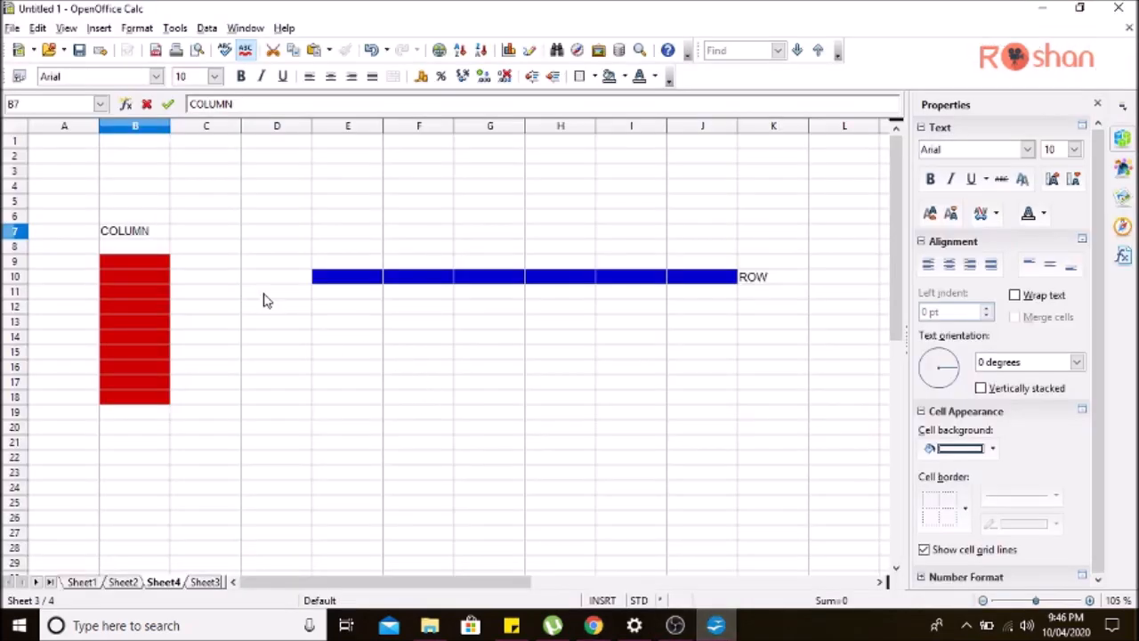
- Enter the label CELL in E4, and select other single cells in rows 4 and 6 as further examples
click(336, 184)
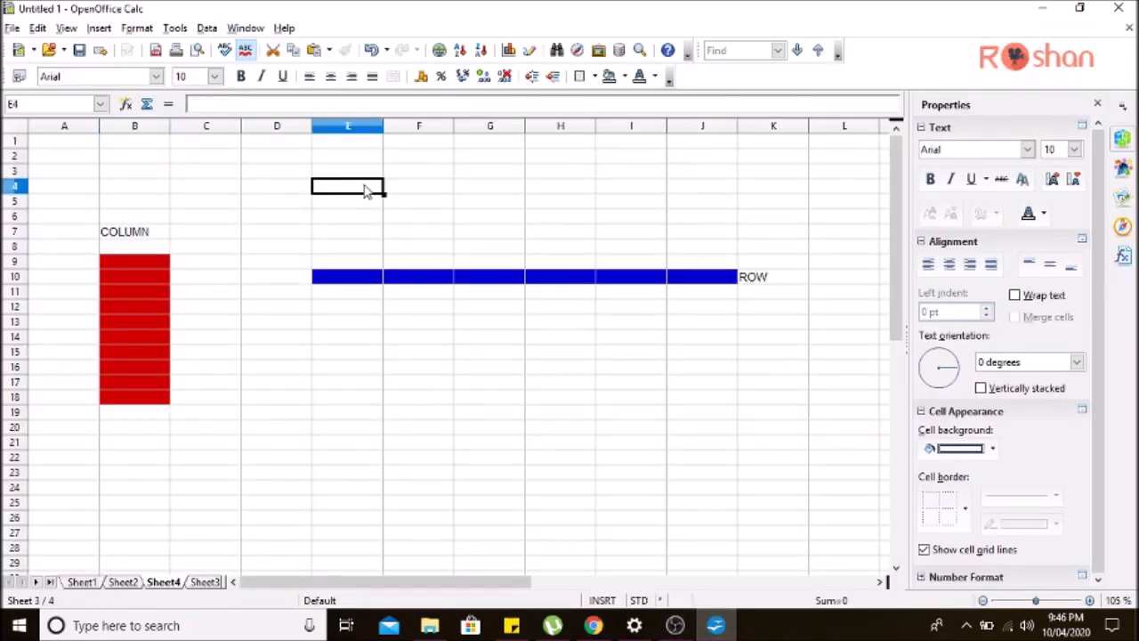
click(423, 186)
click(486, 193)
click(561, 195)
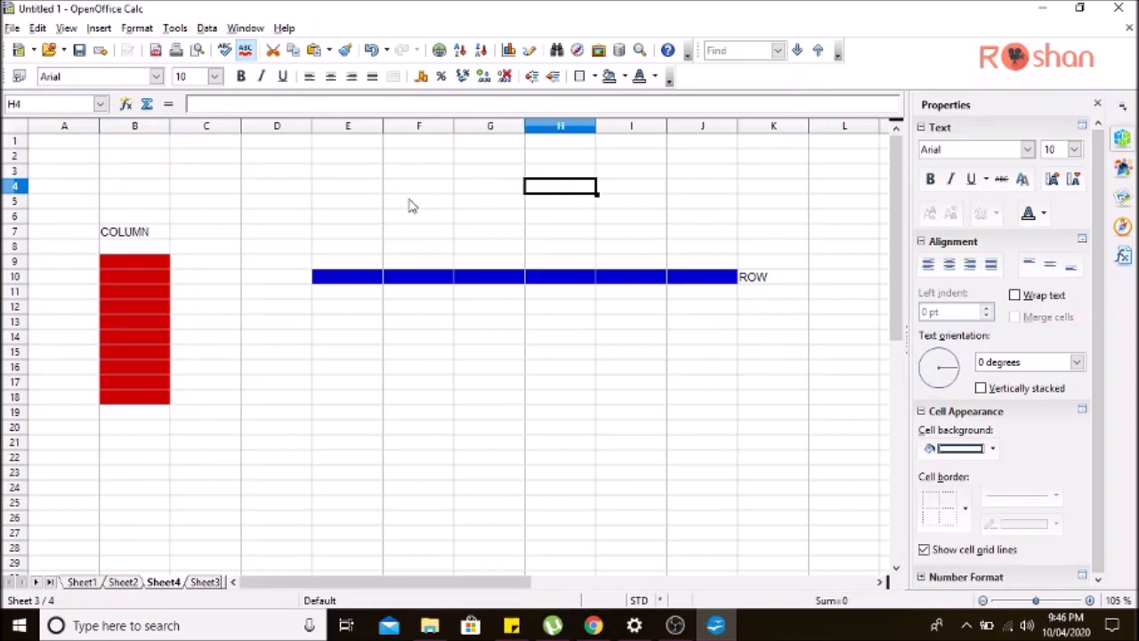
click(353, 195)
text(CELL)
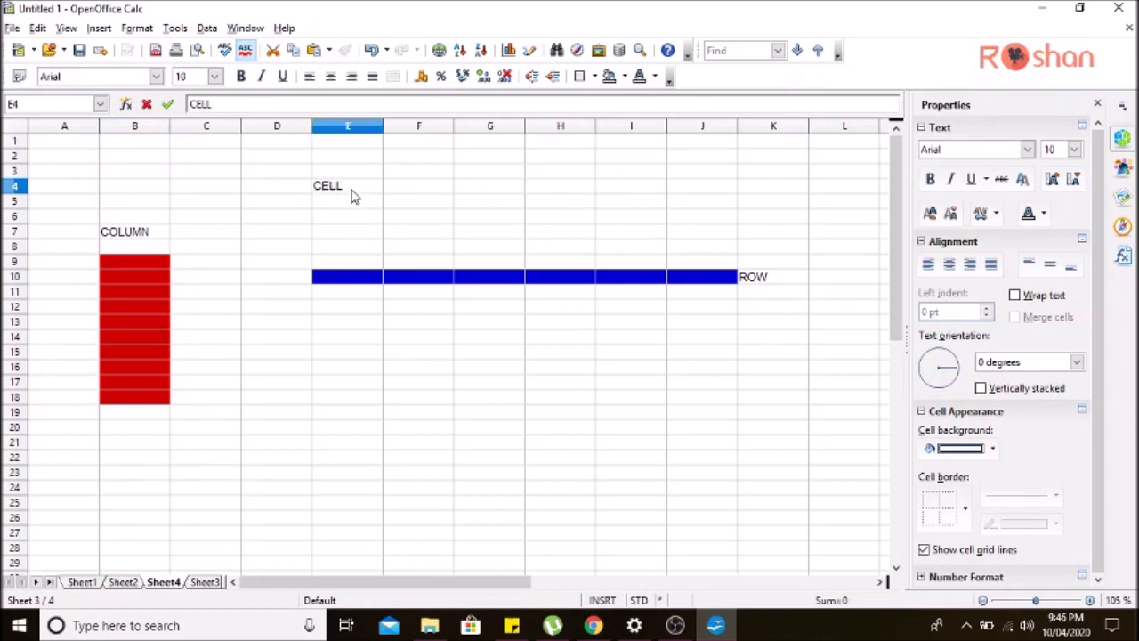
click(424, 192)
click(509, 191)
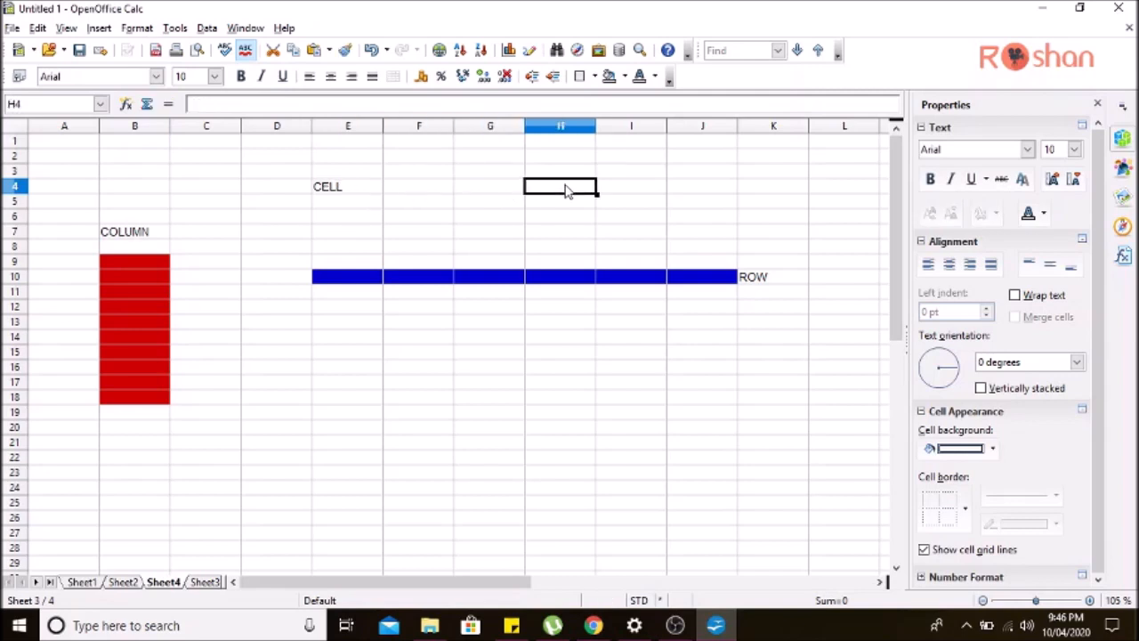
click(177, 216)
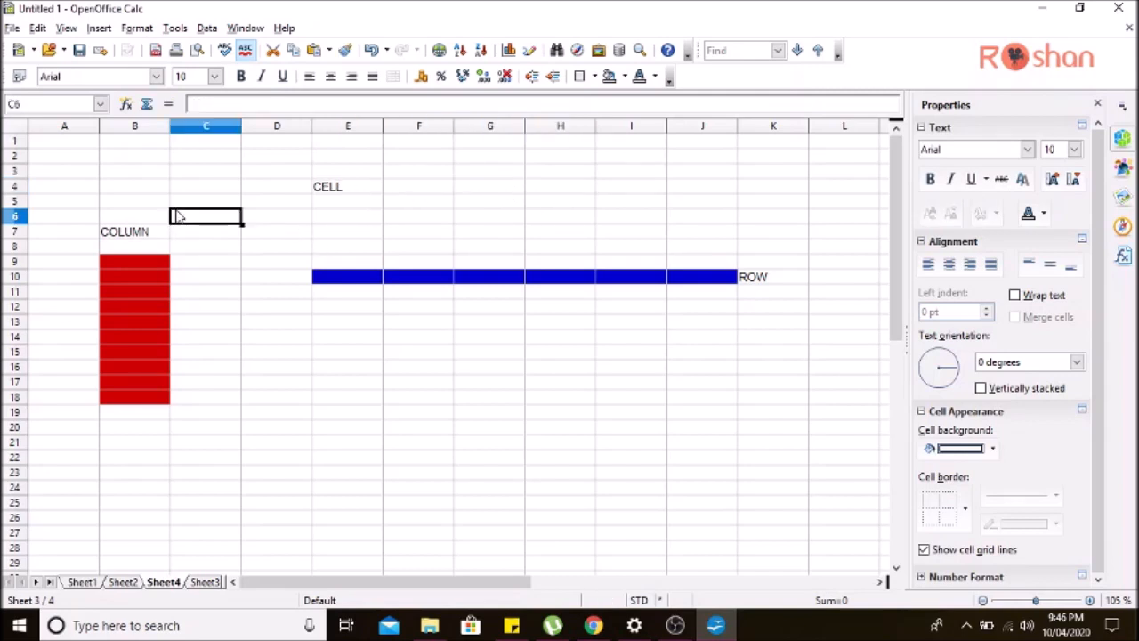
click(280, 223)
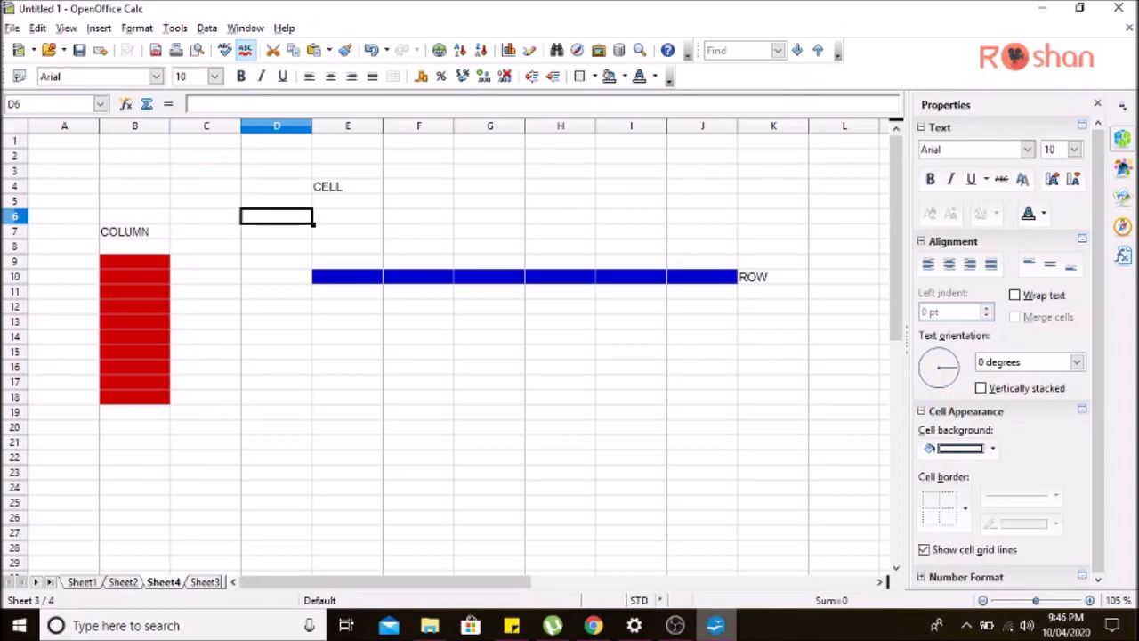
- Switch to the browser e-book, turn to pages 16-17, and read the column, row and cell notes and the Editing a worksheet section
click(716, 625)
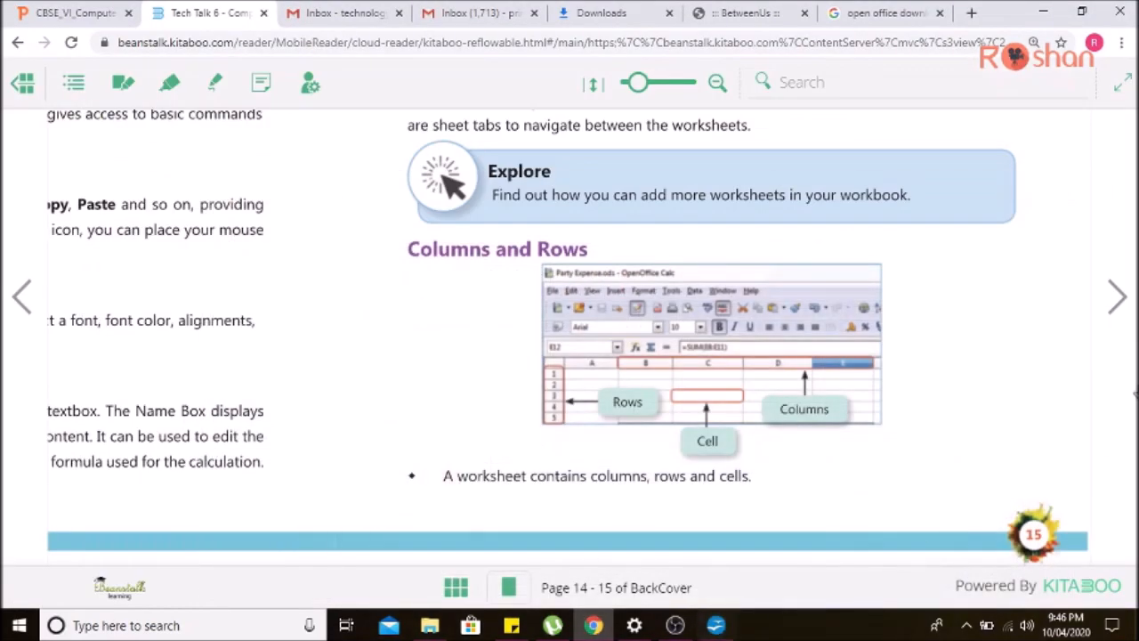
click(1129, 303)
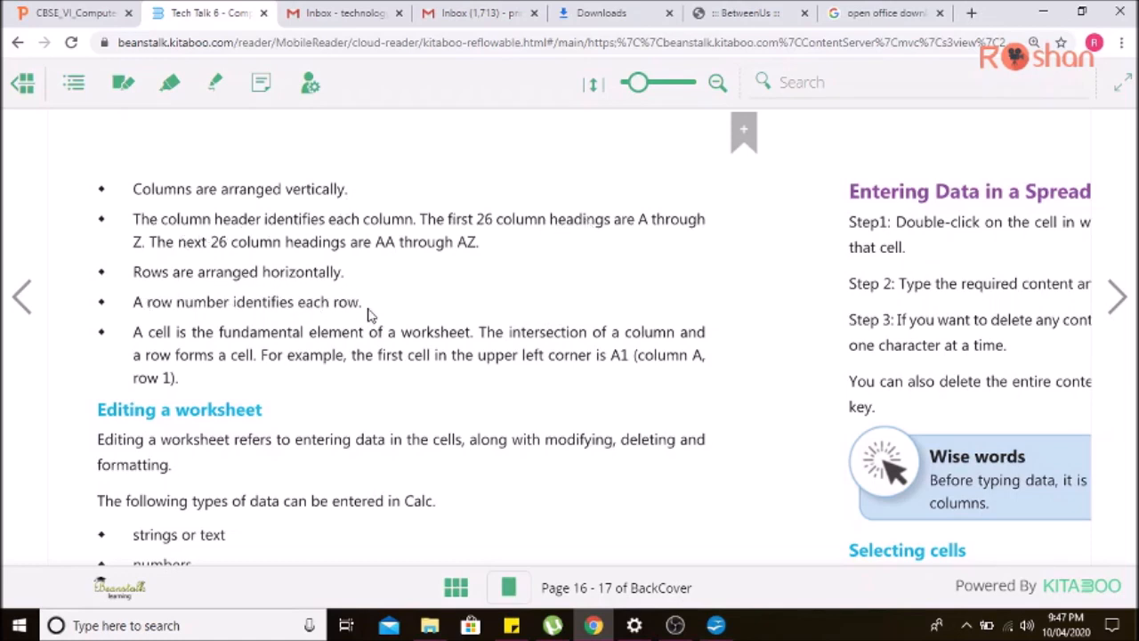
scroll(397, 401, down, 3)
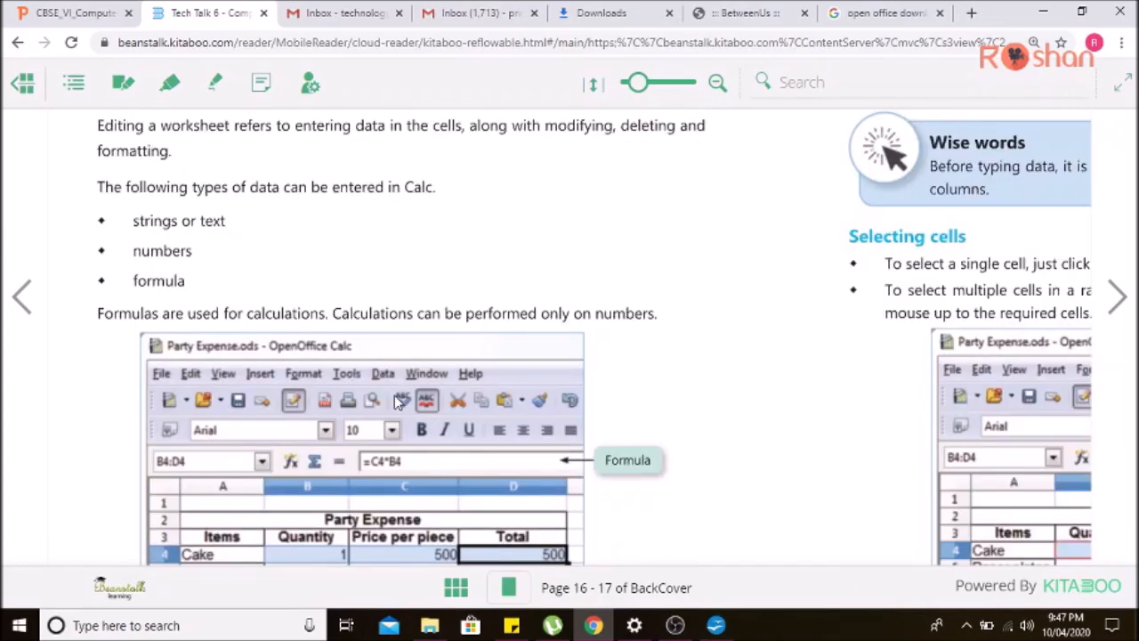
scroll(566, 262, down, 1)
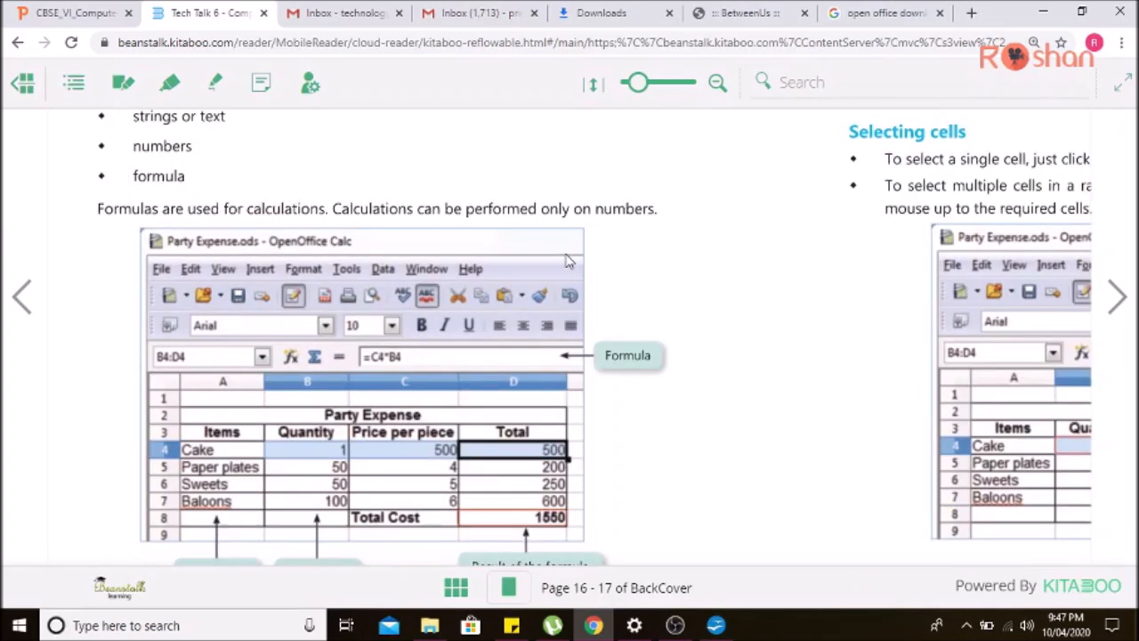
scroll(570, 261, up, 2)
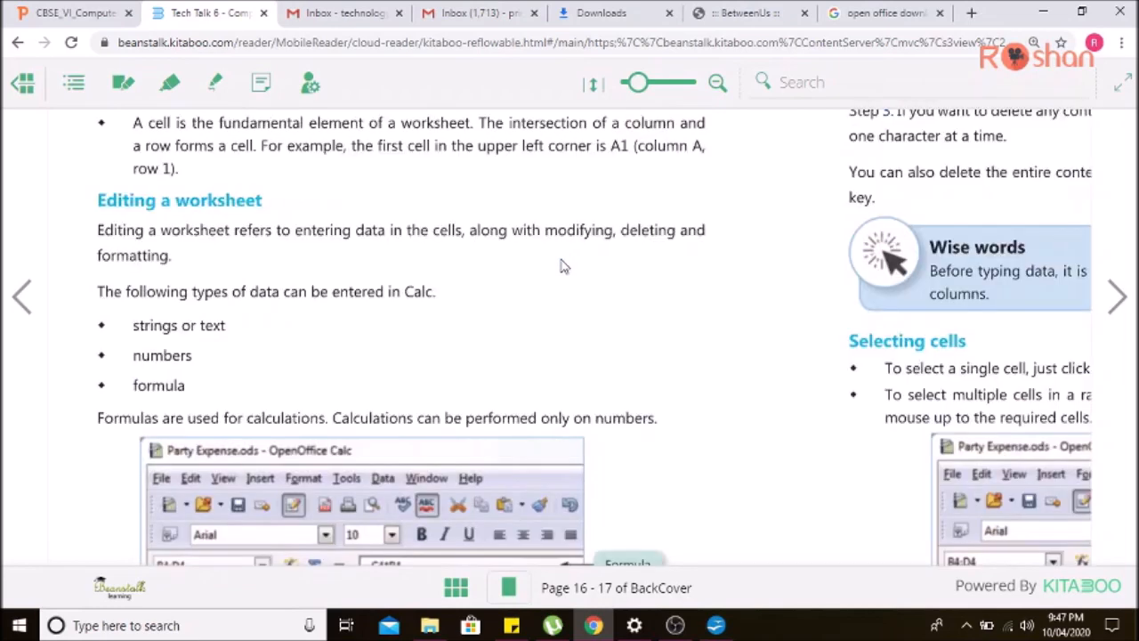
- Select an empty cell in the Calc sheet, and return to the e-book to study the data types and the Party Expense formula figure
click(715, 624)
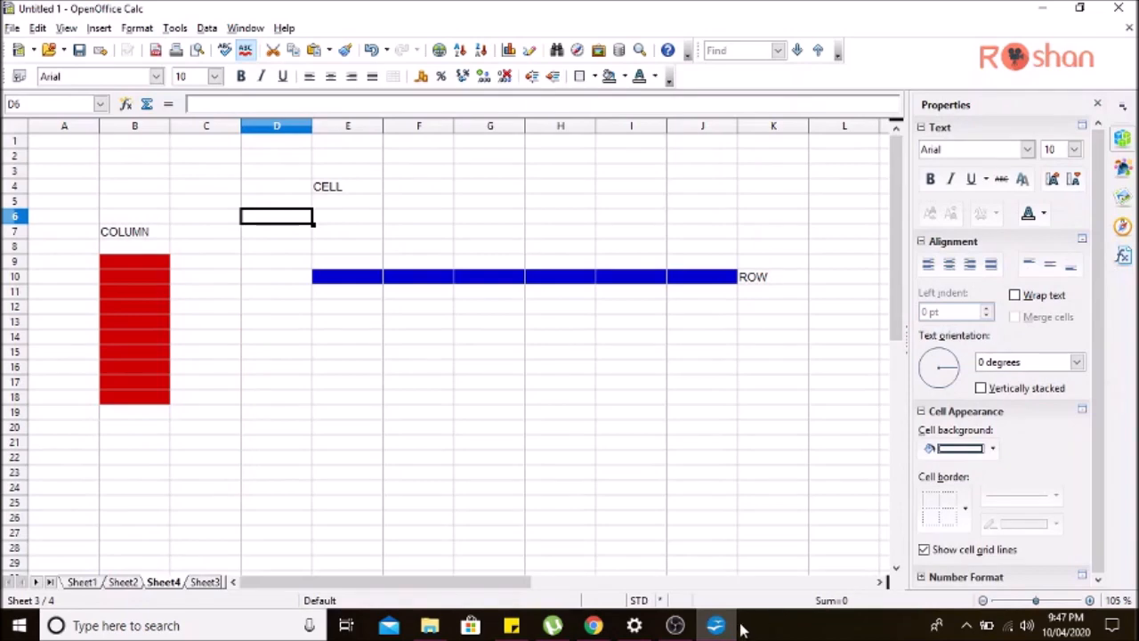
click(273, 206)
click(593, 626)
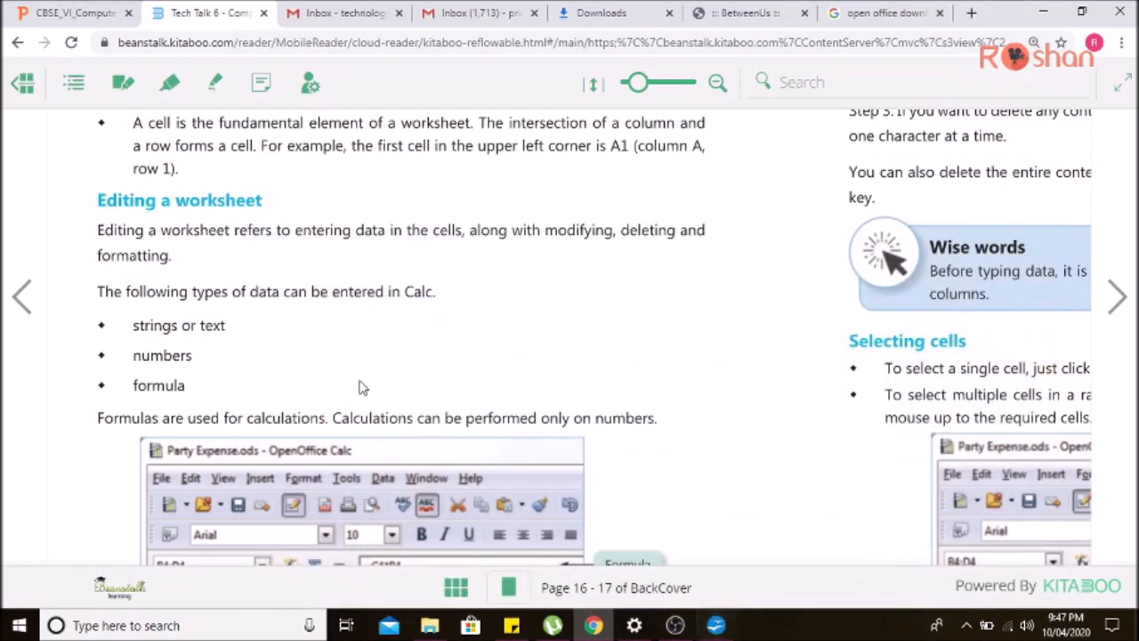
scroll(176, 257, down, 1)
scroll(177, 257, up, 1)
scroll(176, 257, down, 1)
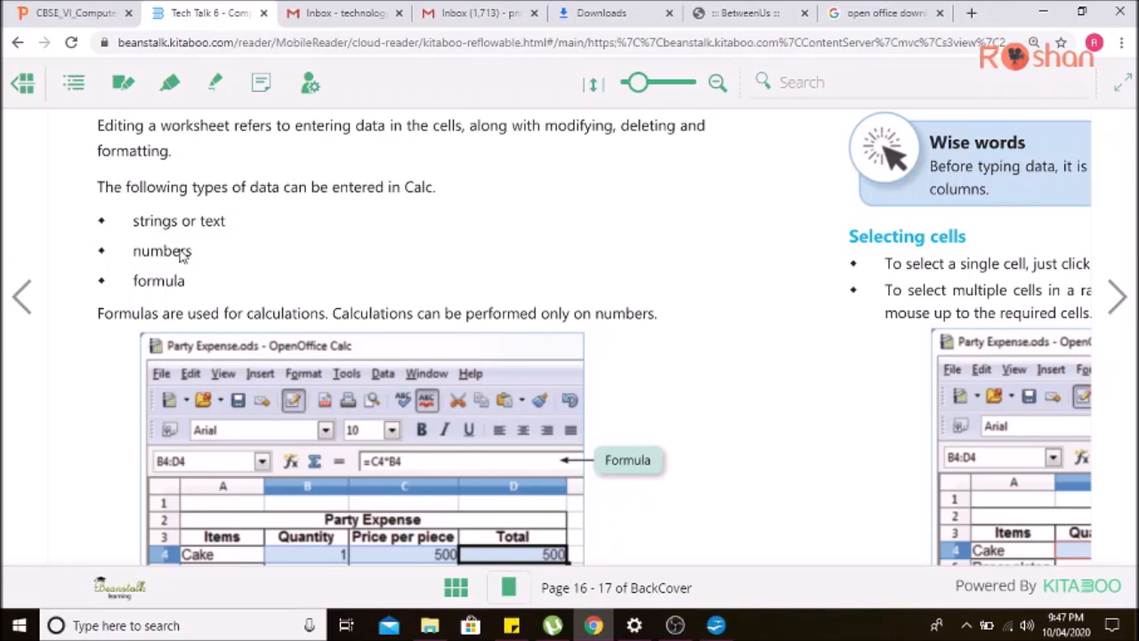
scroll(229, 185, up, 1)
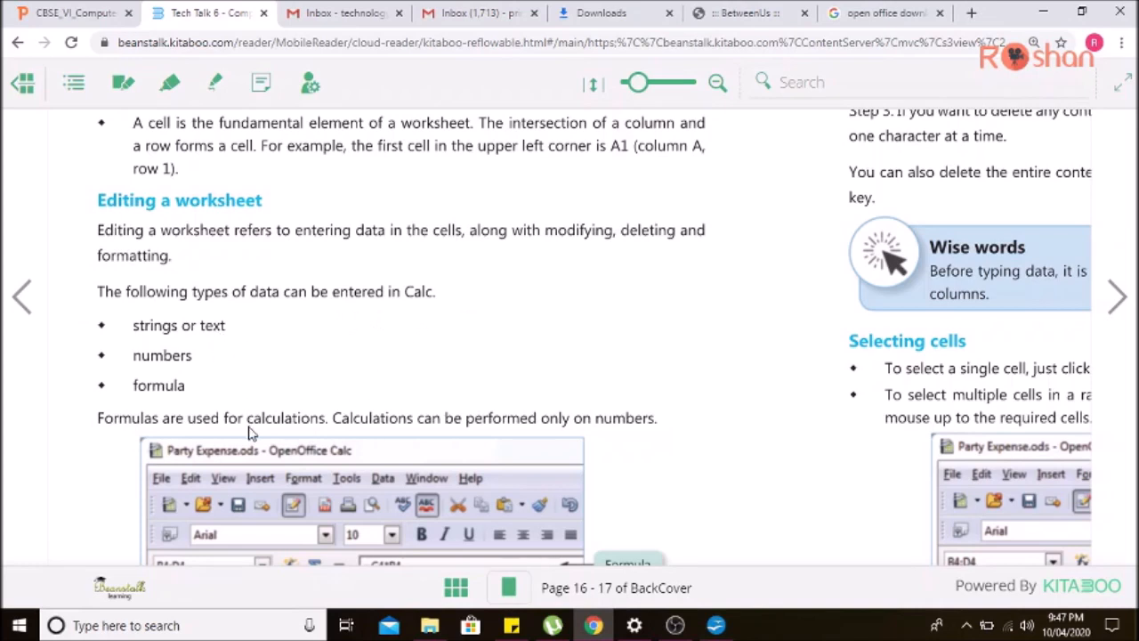
scroll(250, 434, down, 2)
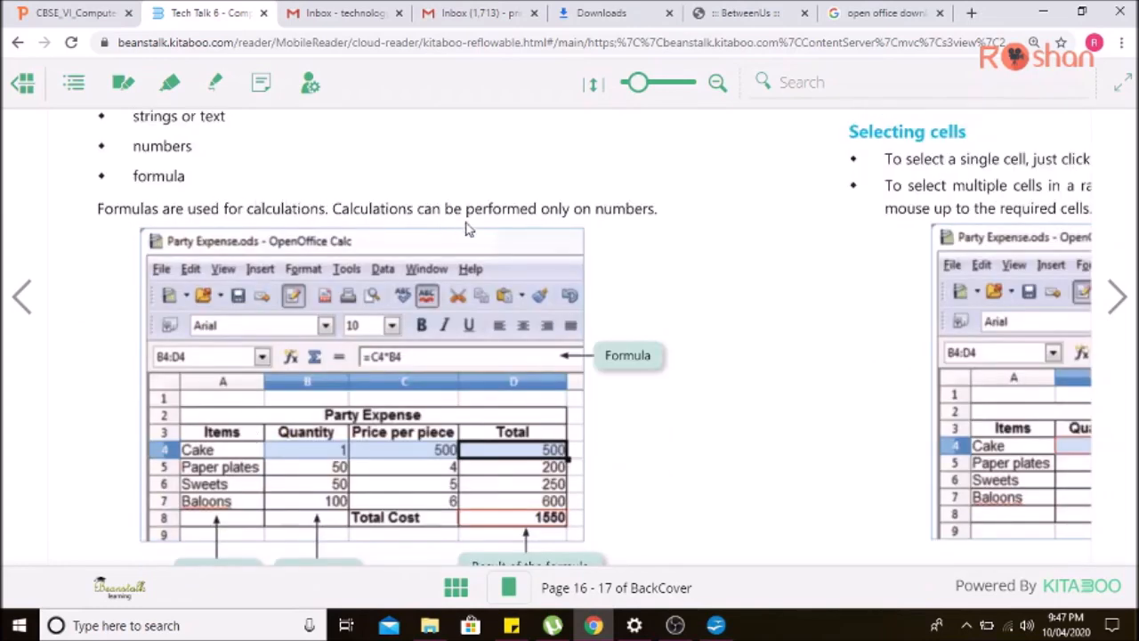
- Study the Text, Number and formula-result callouts in the Party Expense figure, and read the Selecting cells section with its B4:D4 range figure
scroll(355, 419, down, 1)
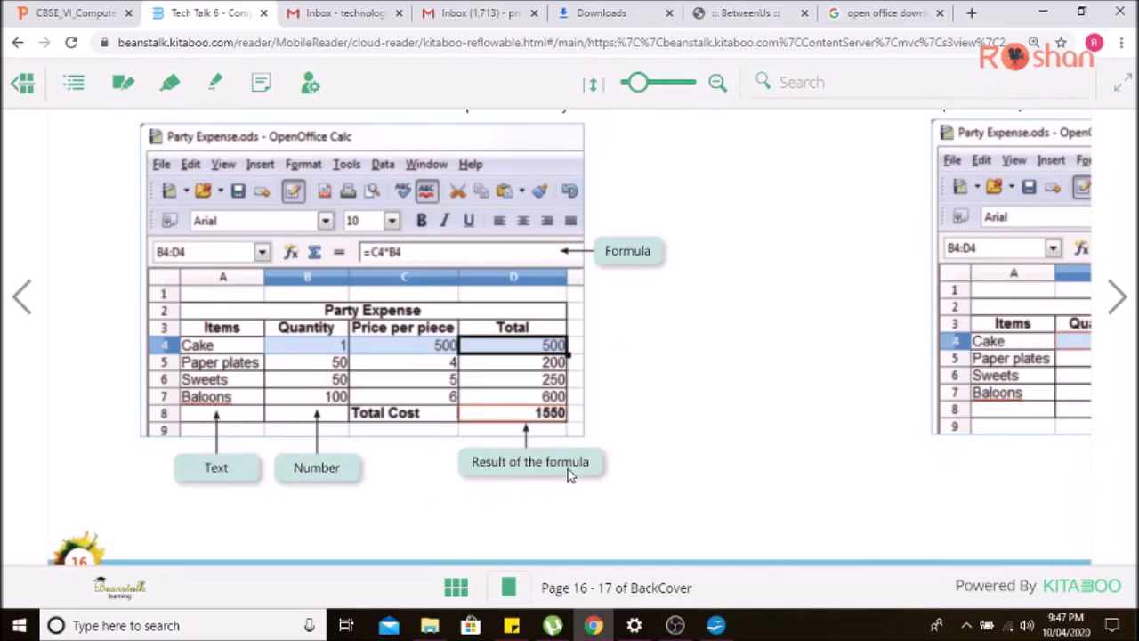
scroll(574, 485, up, 2)
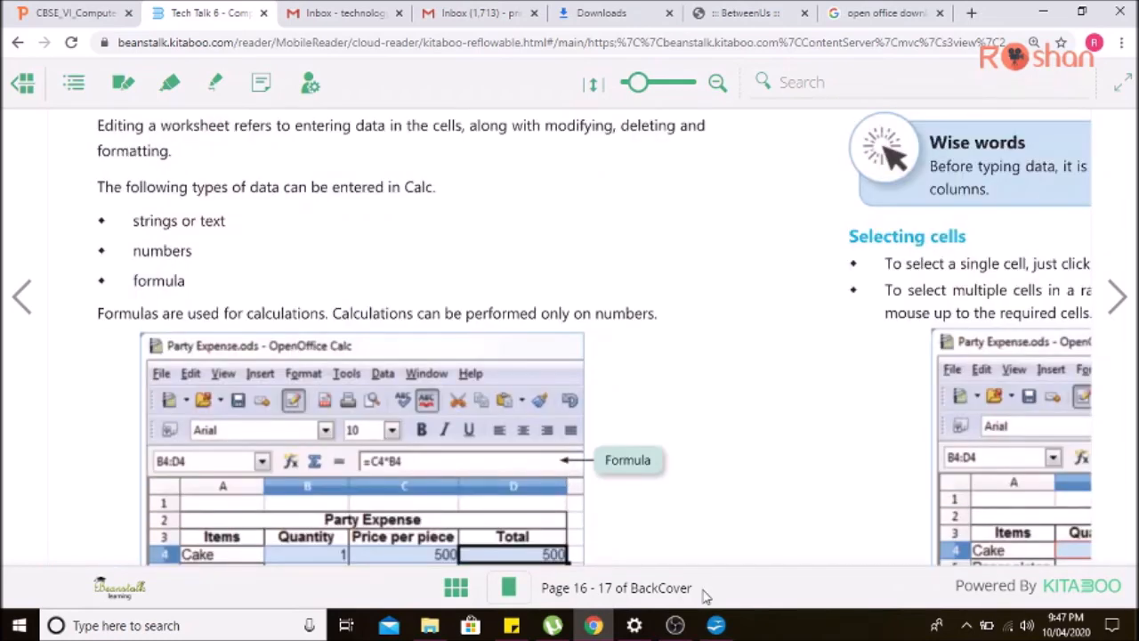
scroll(812, 276, up, 3)
drag(838, 343, 329, 3)
drag(319, 154, 327, 103)
drag(382, 381, 399, 327)
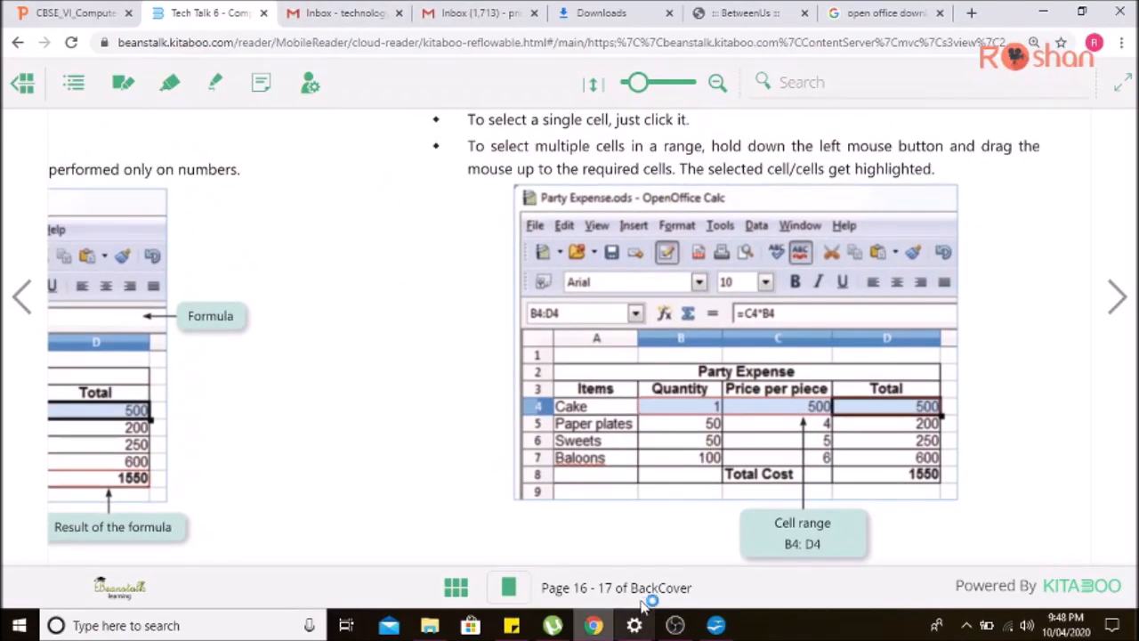
- Switch to OpenOffice Calc and clear the text contents of the range A6:K20, keeping the cell formatting
click(716, 625)
drag(66, 220, 753, 433)
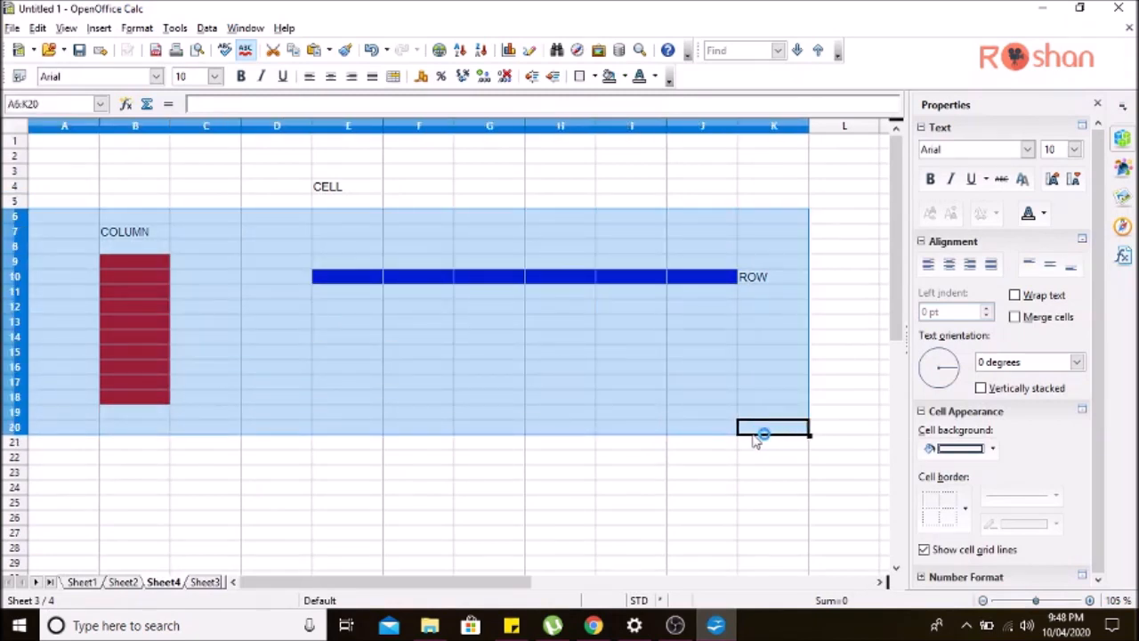
key(Delete)
click(650, 231)
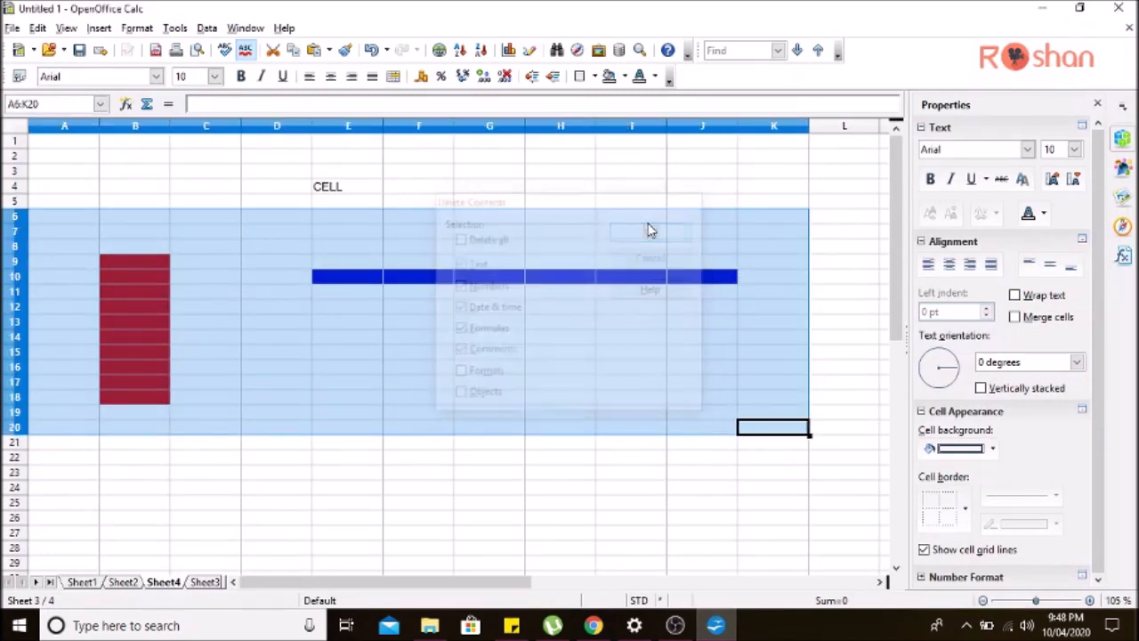
click(298, 189)
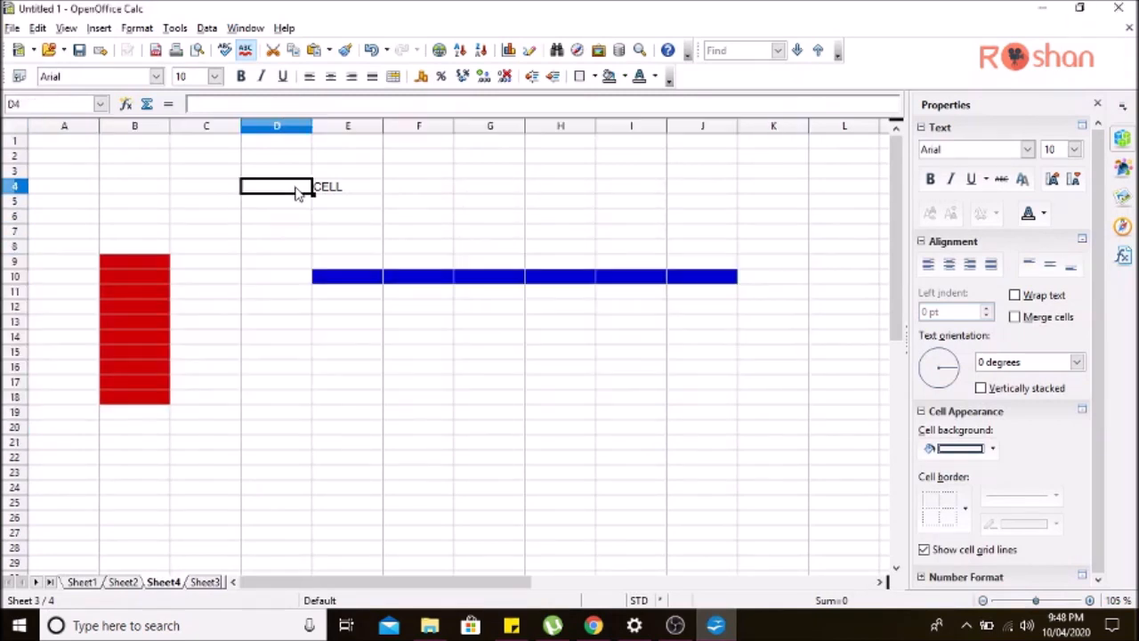
- Delete the entire column B that holds the red-filled cells
right_click(145, 274)
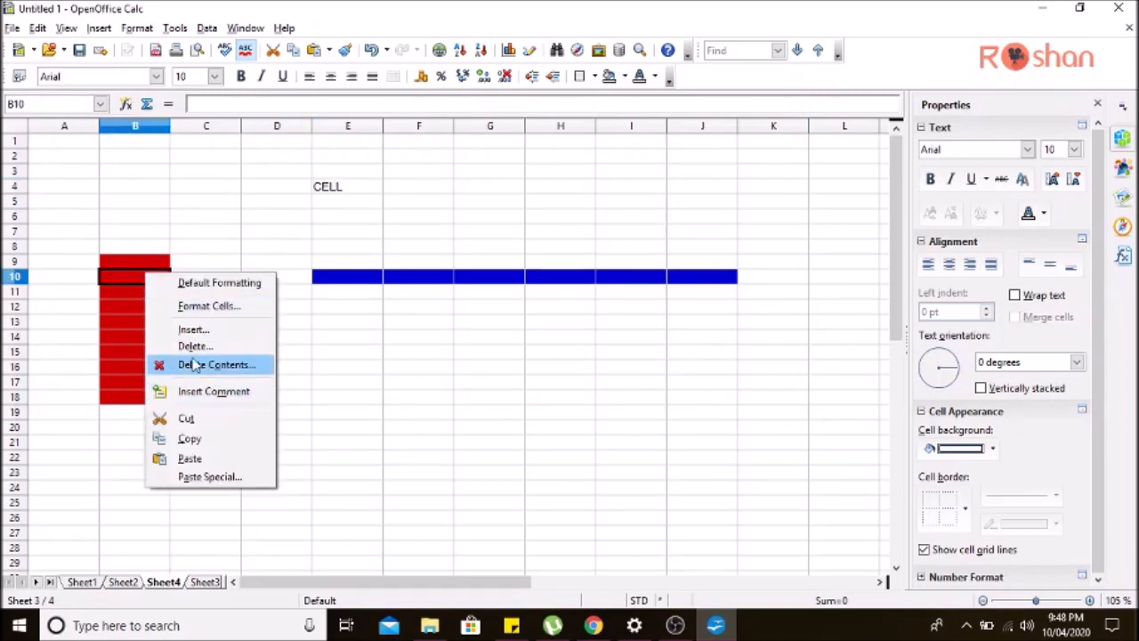
click(194, 345)
click(432, 352)
click(686, 279)
- Delete the entire row 10 that holds the blue-filled cells
right_click(287, 279)
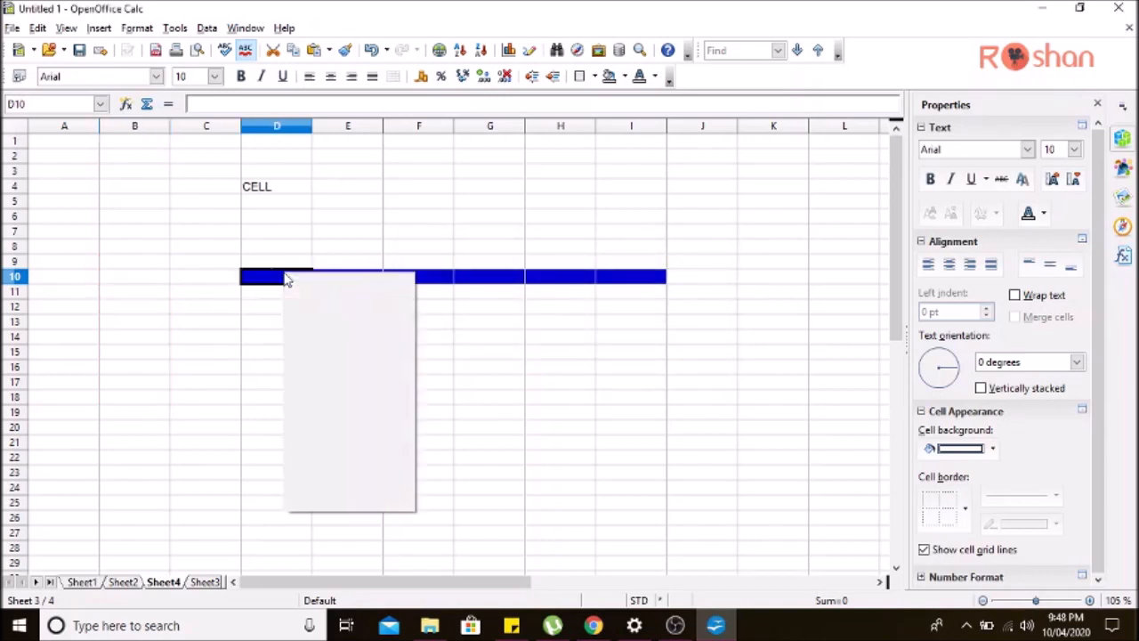
click(343, 345)
click(508, 331)
click(676, 278)
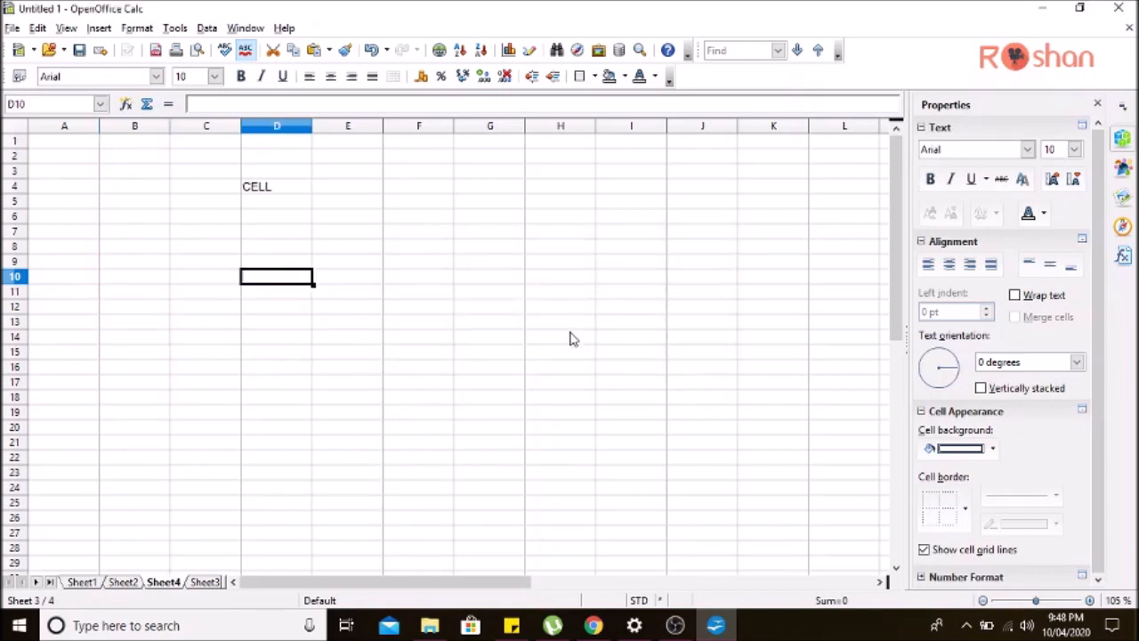
- Clear the CELL label from D4 with the default content options
click(283, 189)
key(Delete)
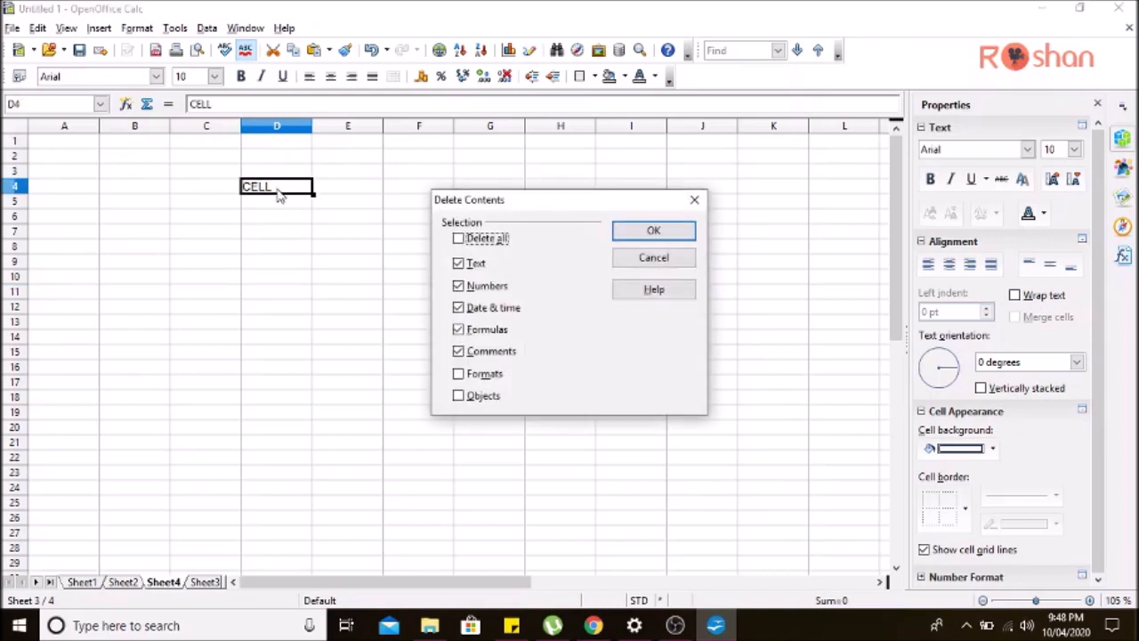
click(656, 232)
click(494, 356)
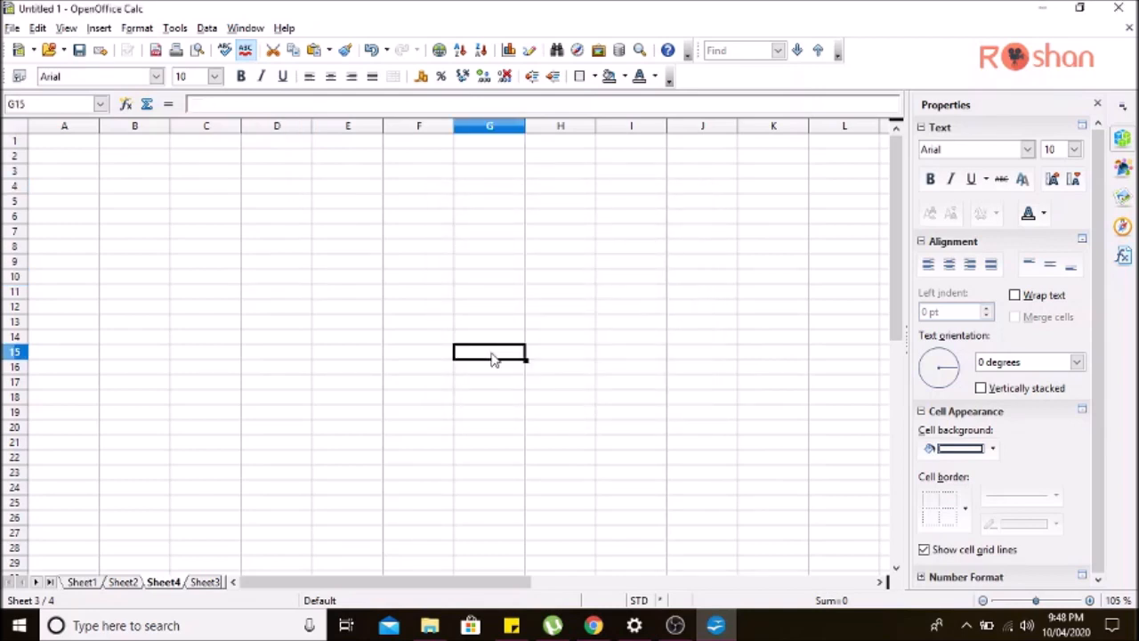
- Enter the column headings NAME, ENGLISH and MATH in cells C4 to E4
click(205, 187)
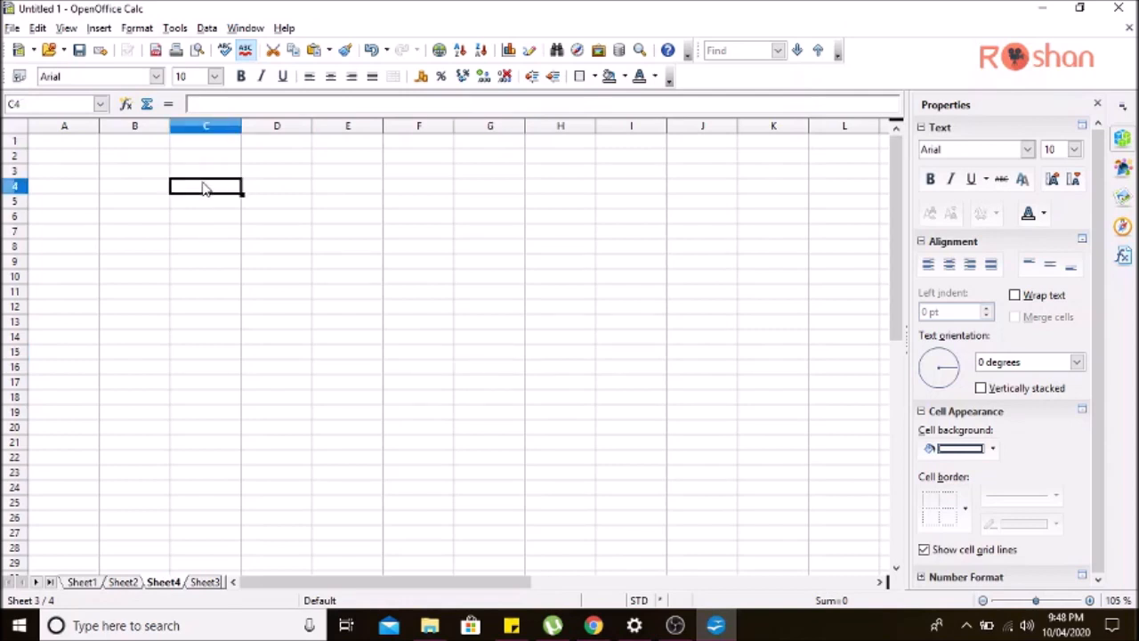
text(n)
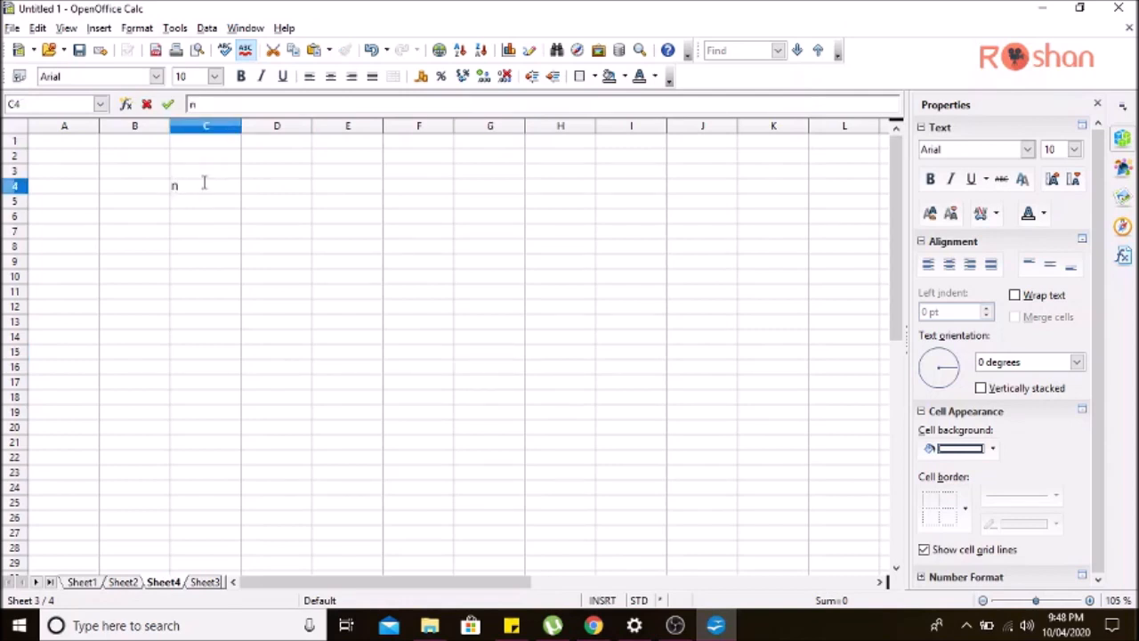
text(AME)
click(286, 194)
text(ENGLISH)
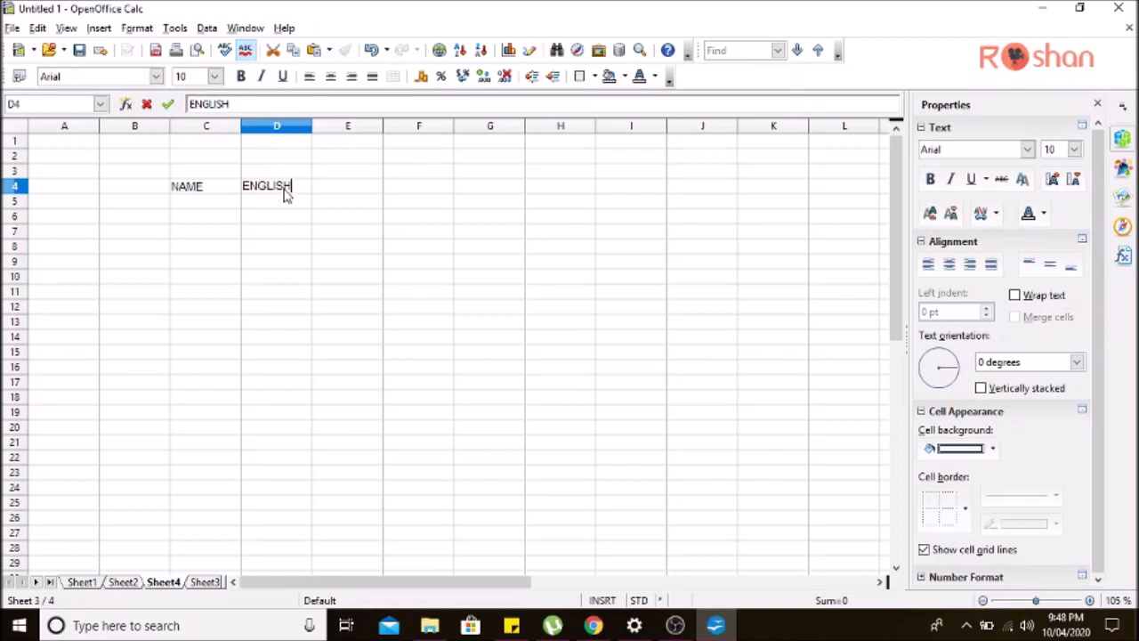
click(343, 199)
text(MATH)
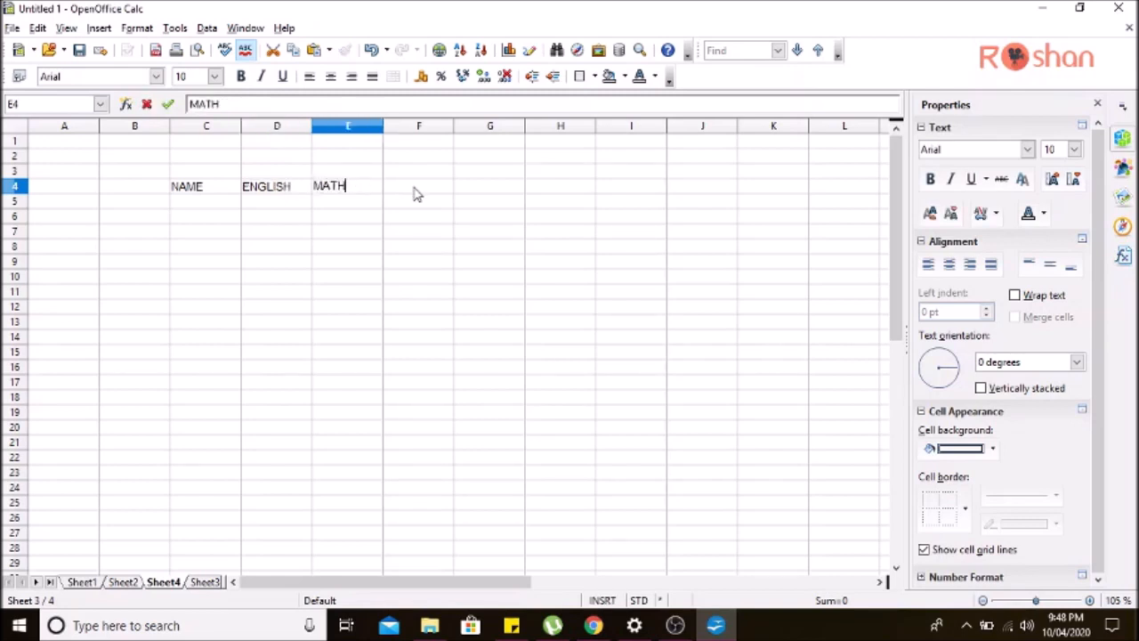
- Continue the heading row with MARATHI, HINDI and TOTAL in cells F4 to H4
click(415, 192)
text(MARATHI)
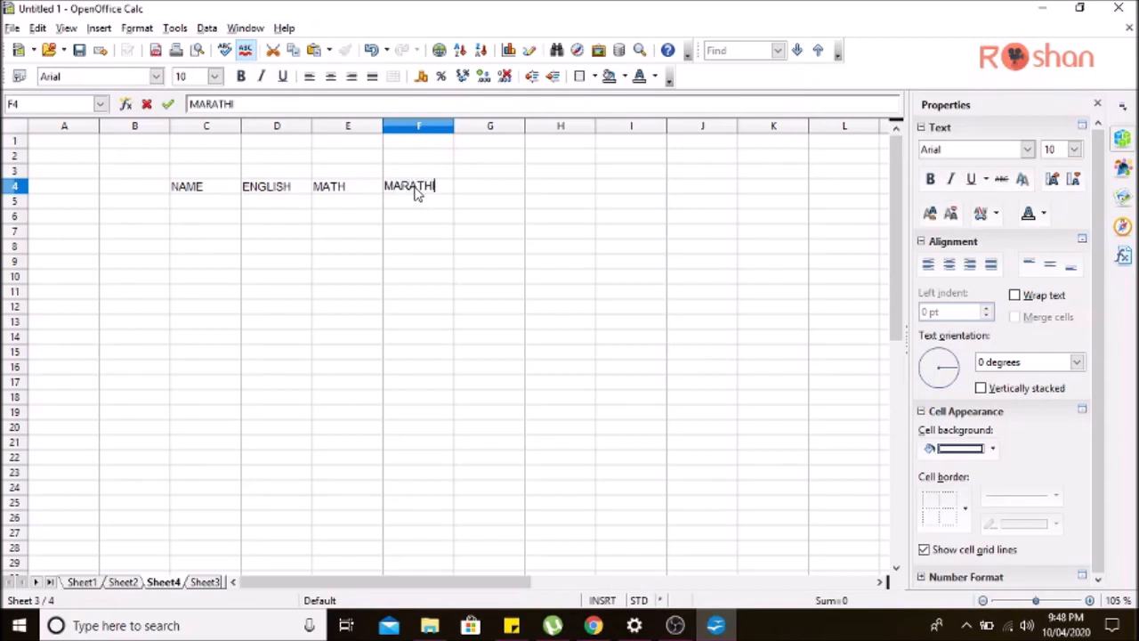
click(477, 190)
text(HINDI)
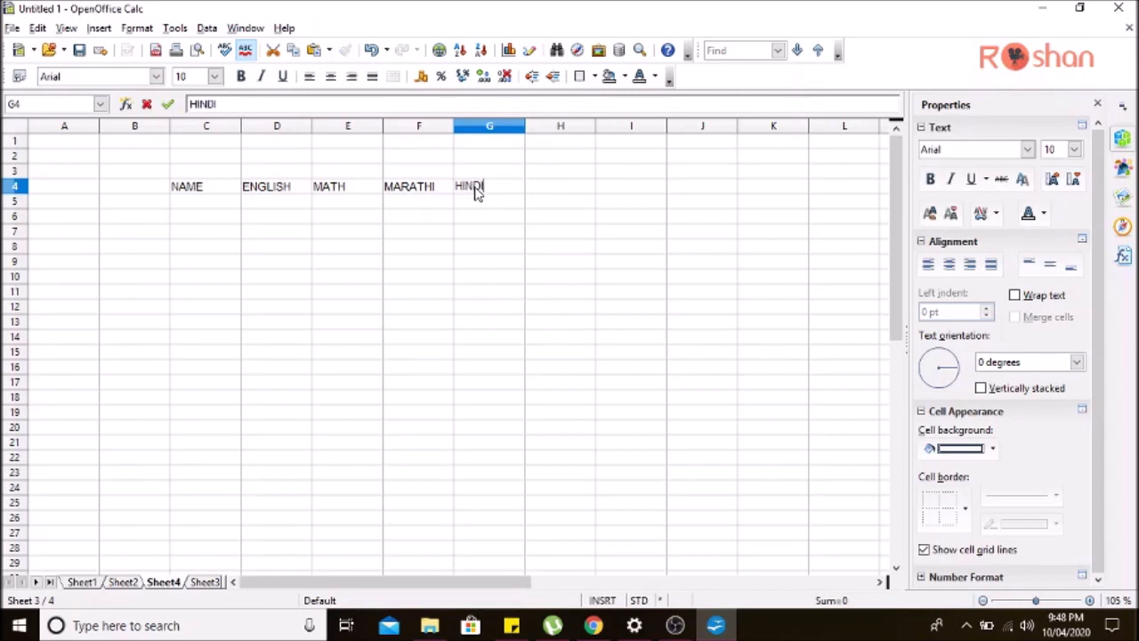
click(555, 193)
text(T)
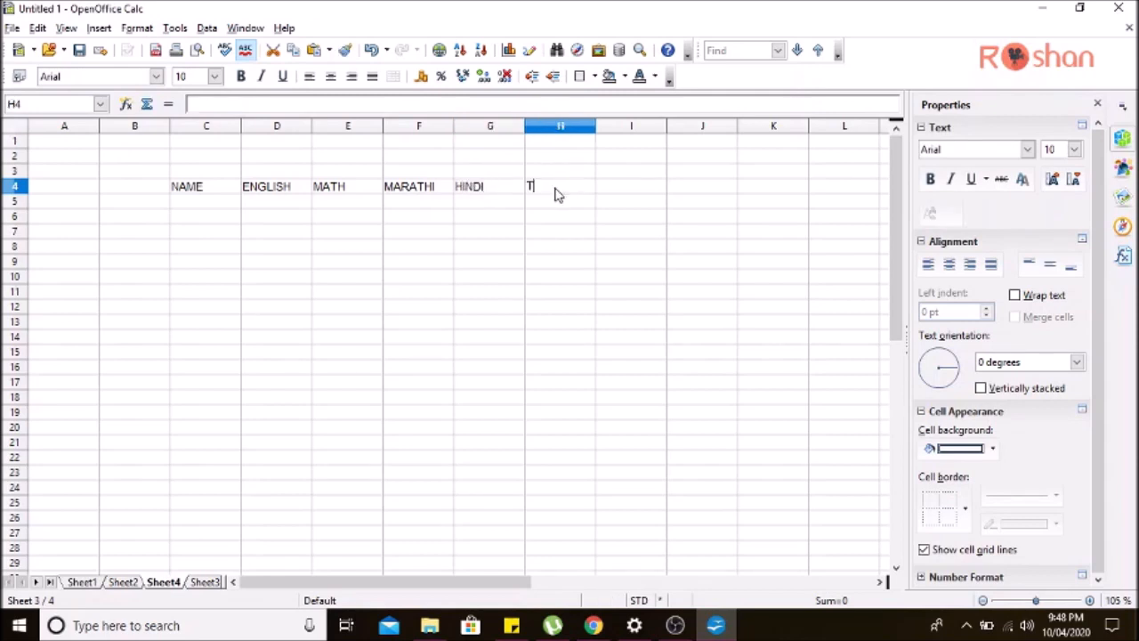
text(OTAL)
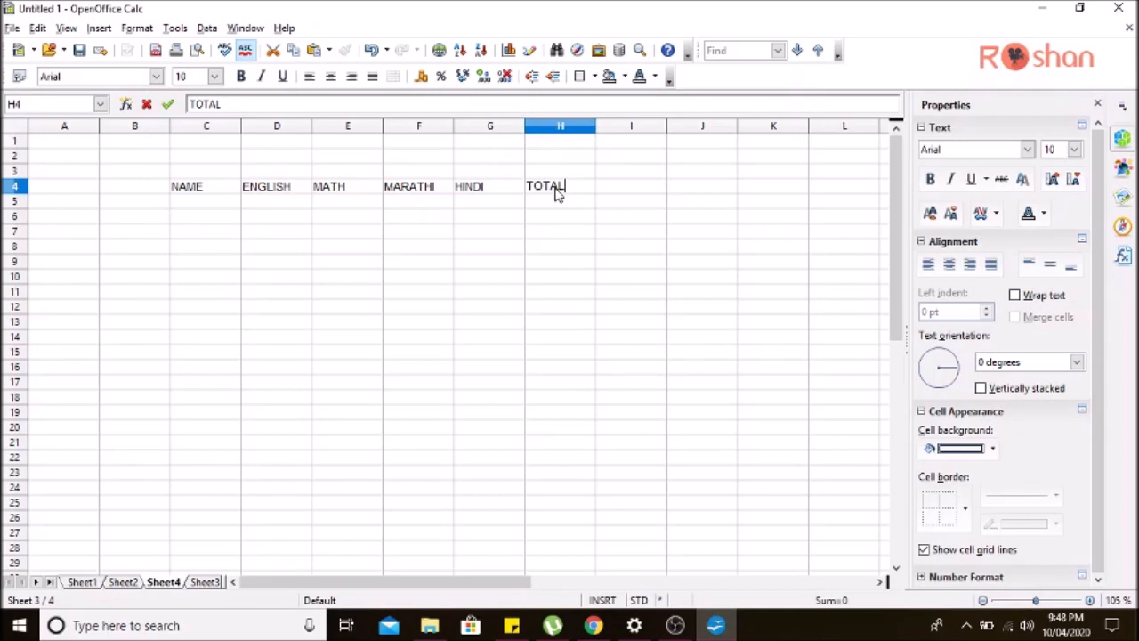
- Fill in the four students' names in cells C5 to C8 under the NAME heading
click(204, 205)
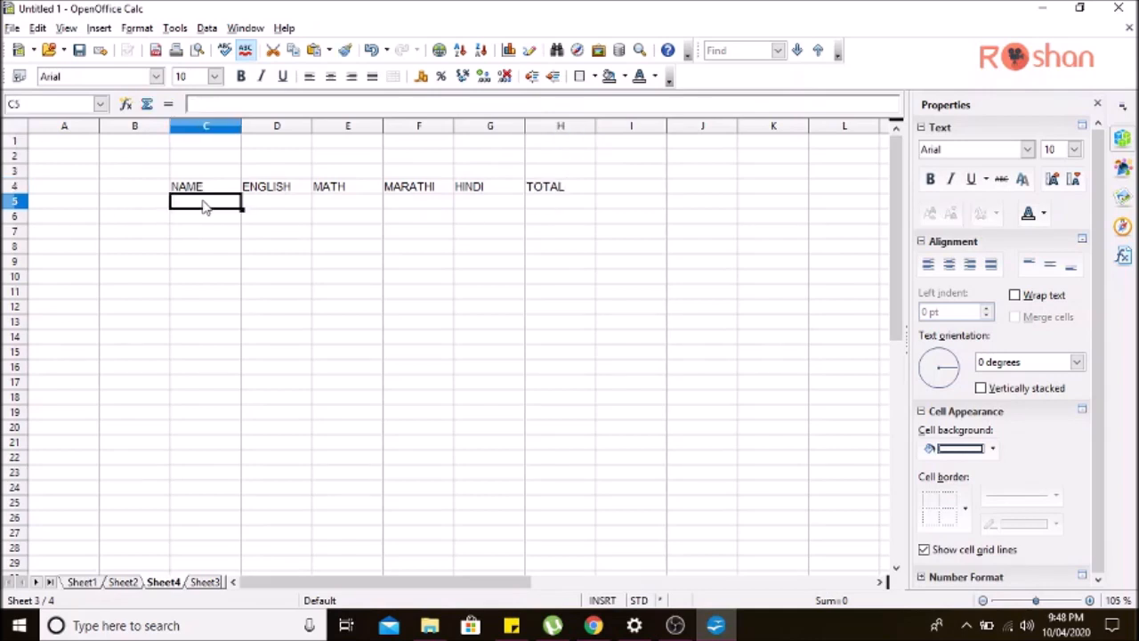
text(SURESH)
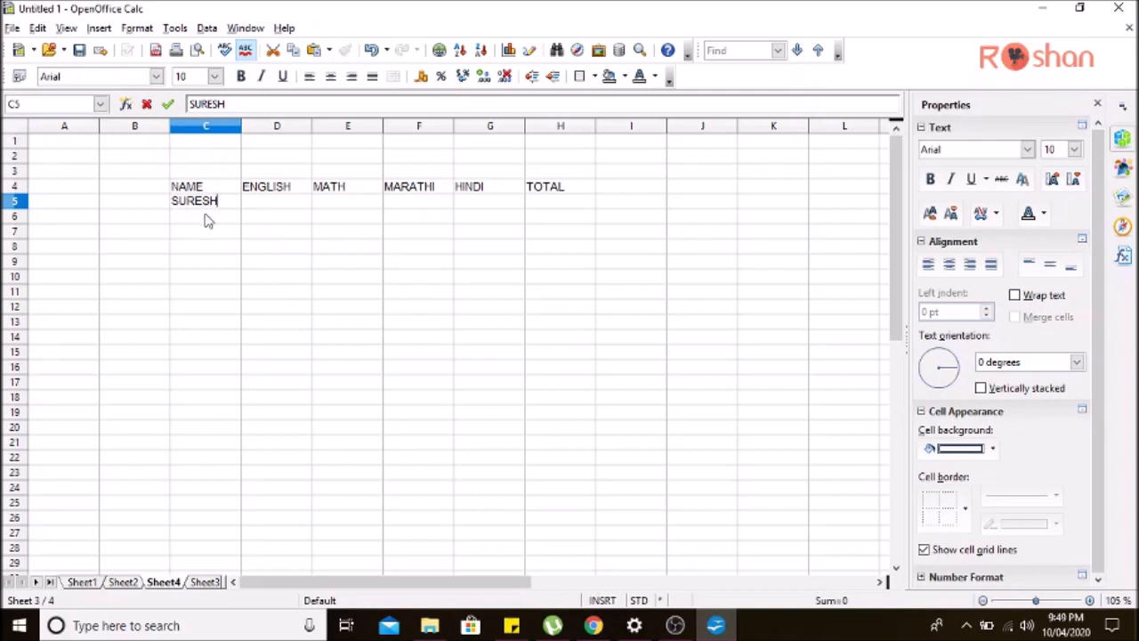
click(205, 219)
text(RAM)
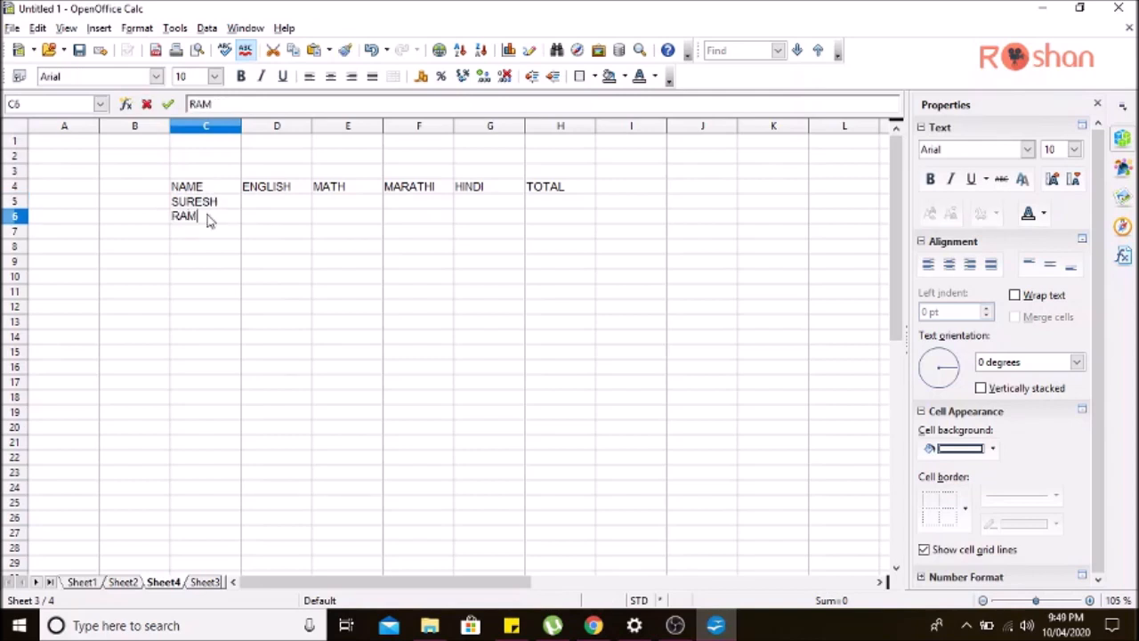
text(ESH)
click(234, 237)
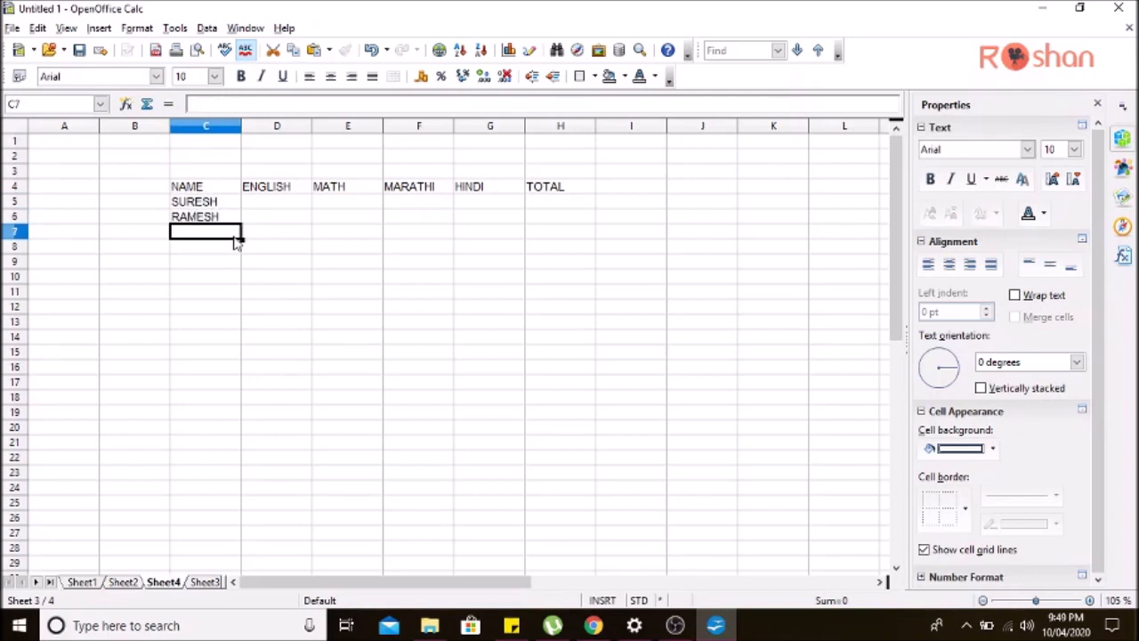
text(RAKESH)
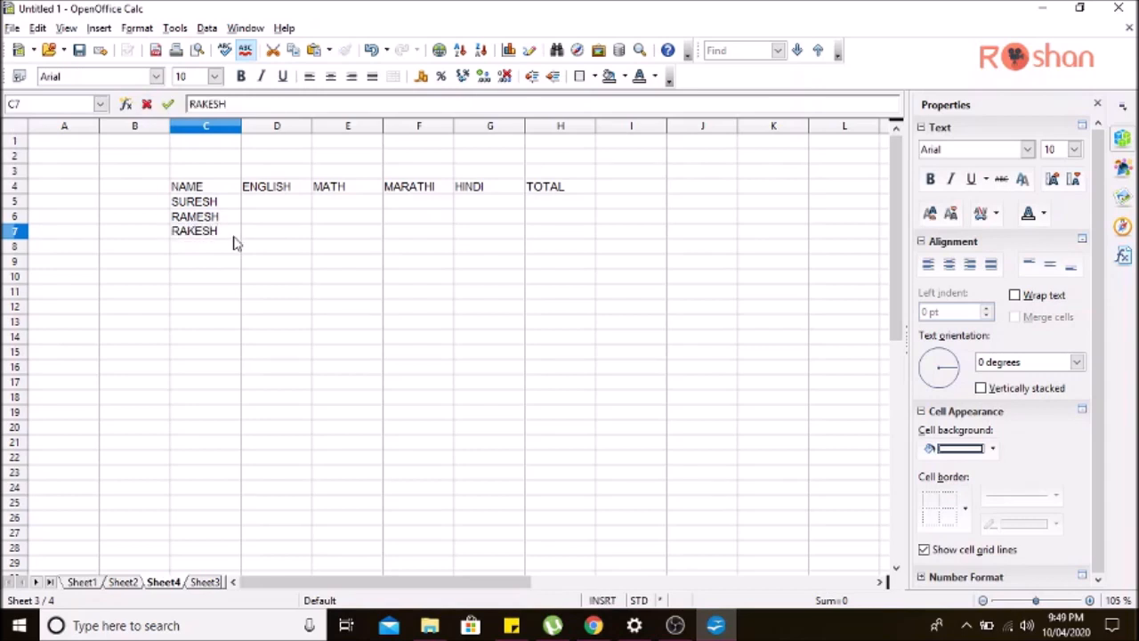
key(Return)
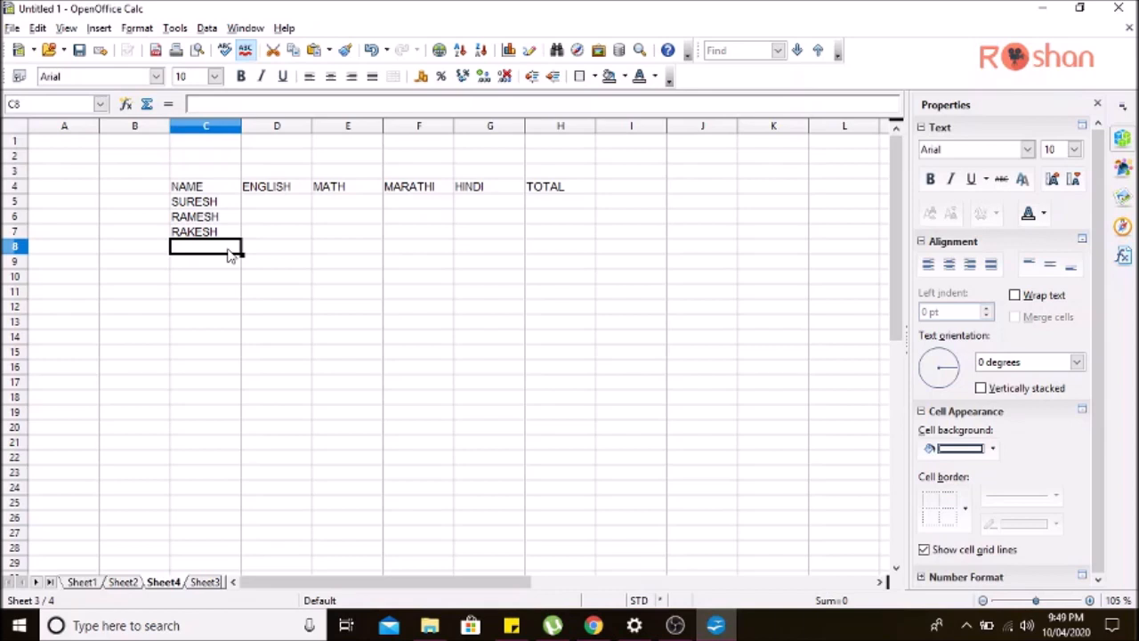
text(PRA)
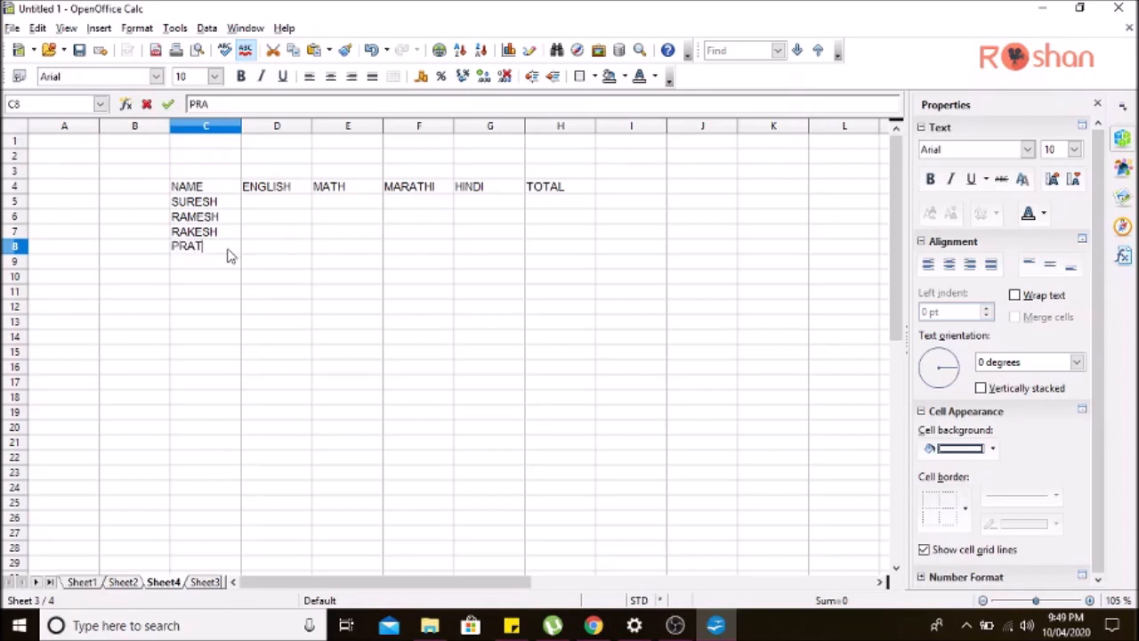
text(T)
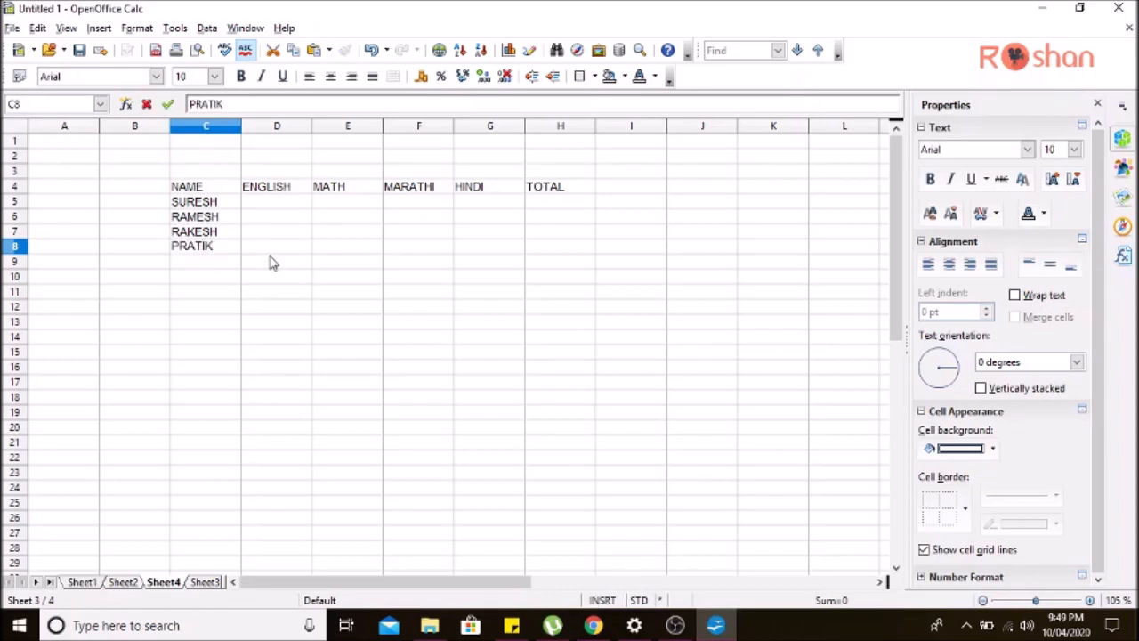
- Enter the first student's marks 45, 42, 85 and 4 in cells D5 to G5, and reselect the HINDI mark
click(279, 207)
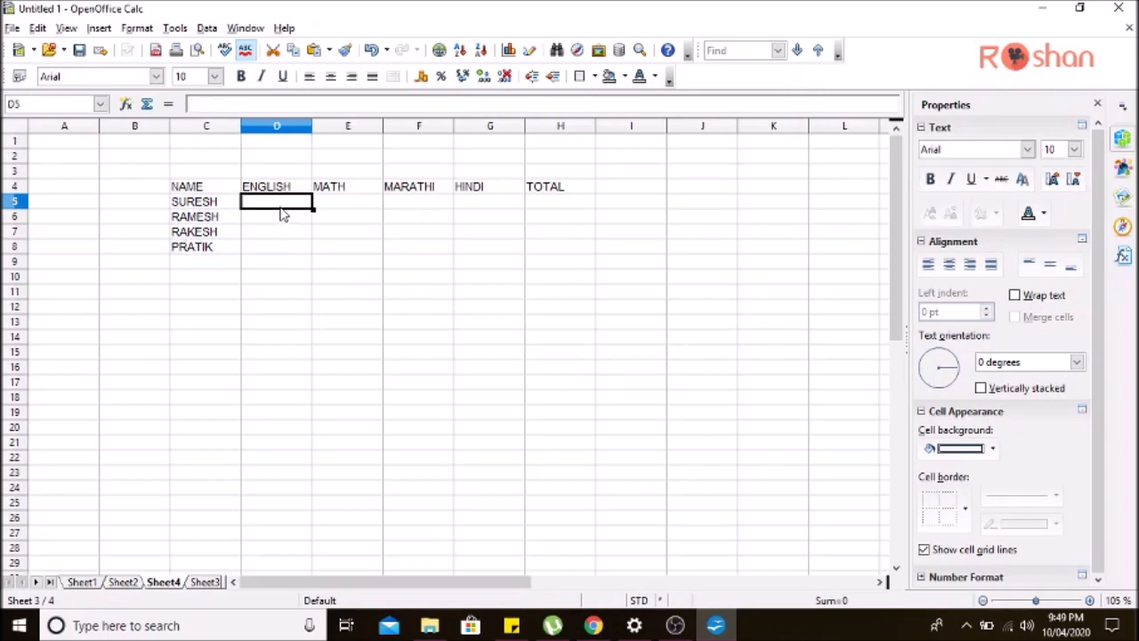
key(Left)
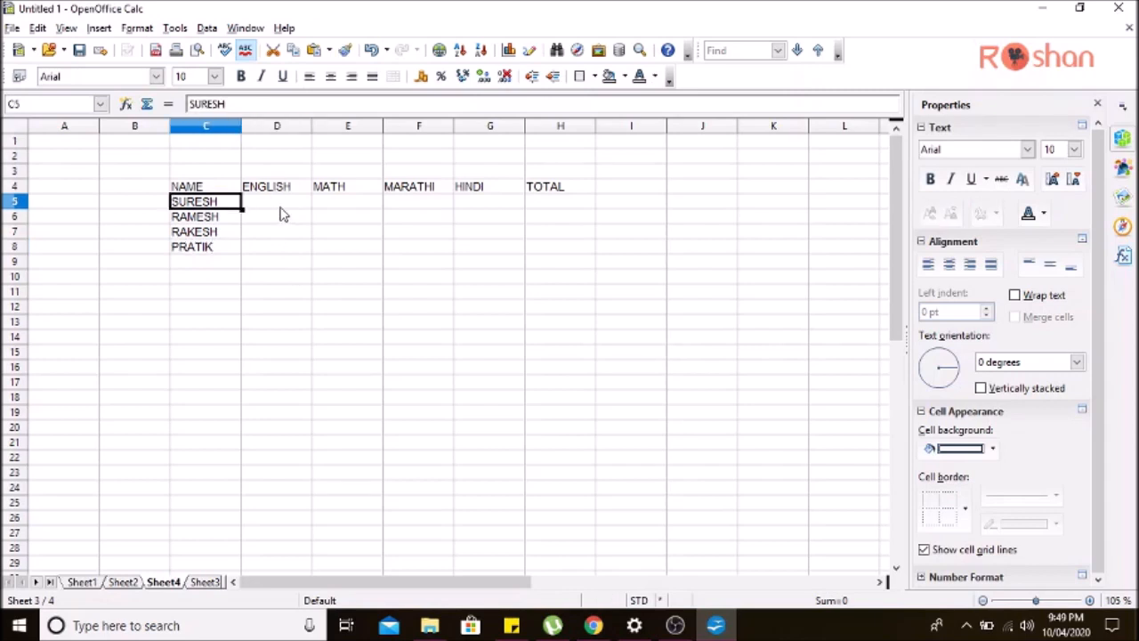
click(269, 206)
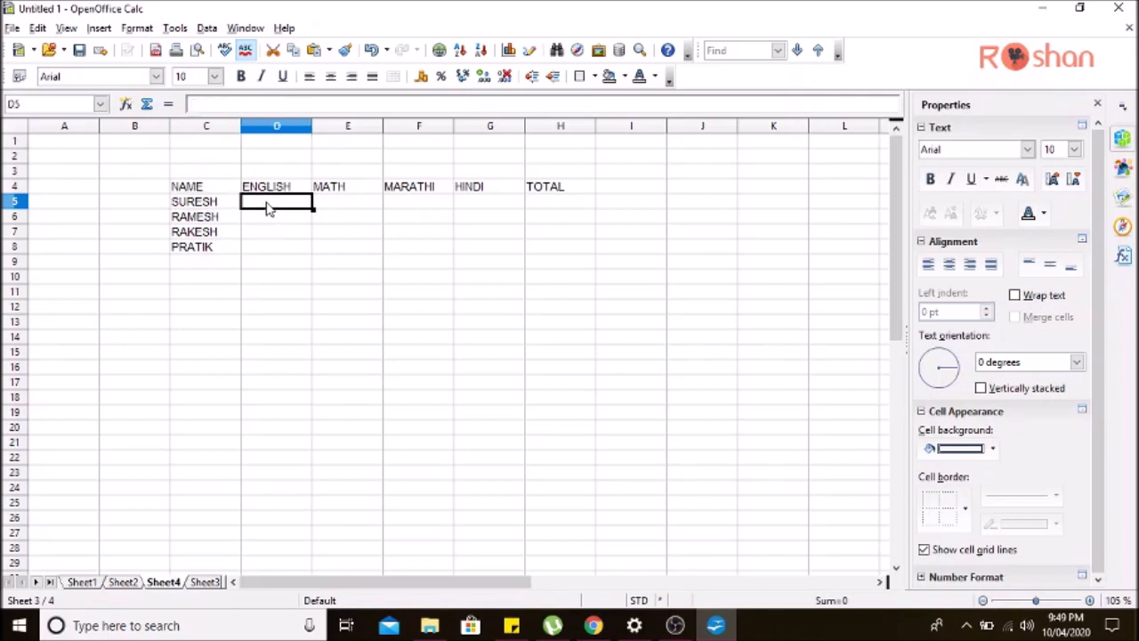
text(45)
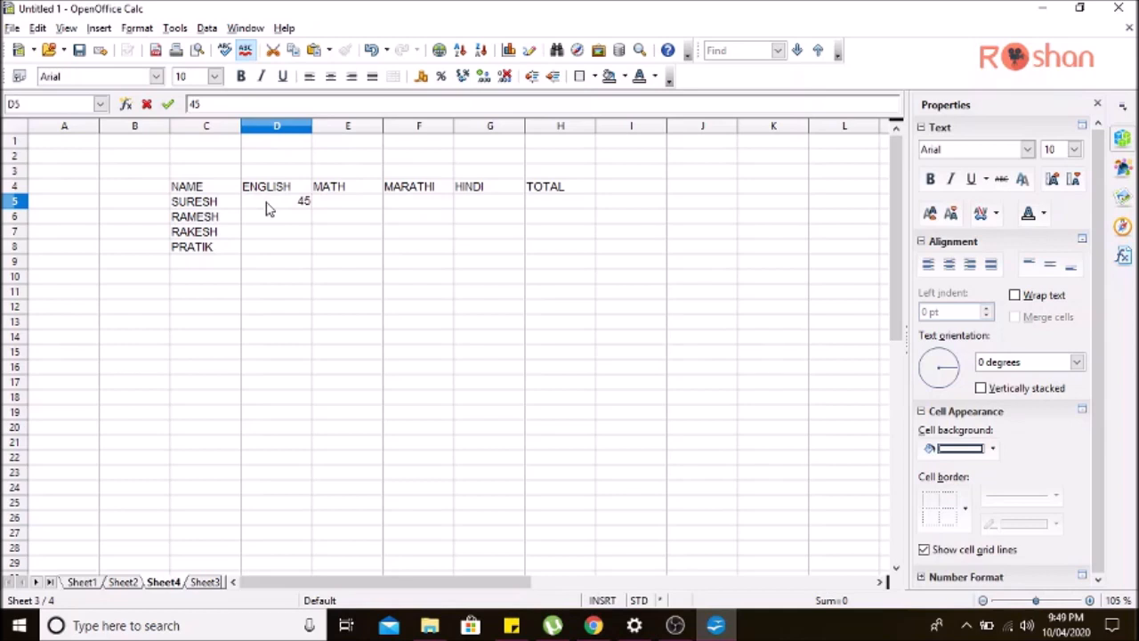
key(Tab)
text(4)
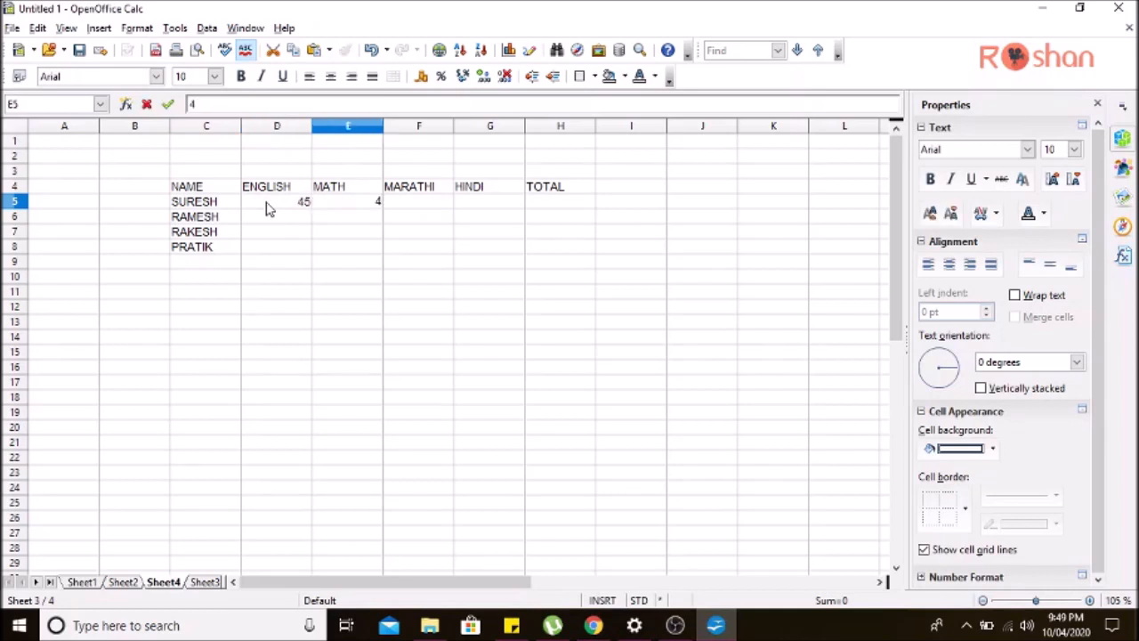
key(Tab)
text(85)
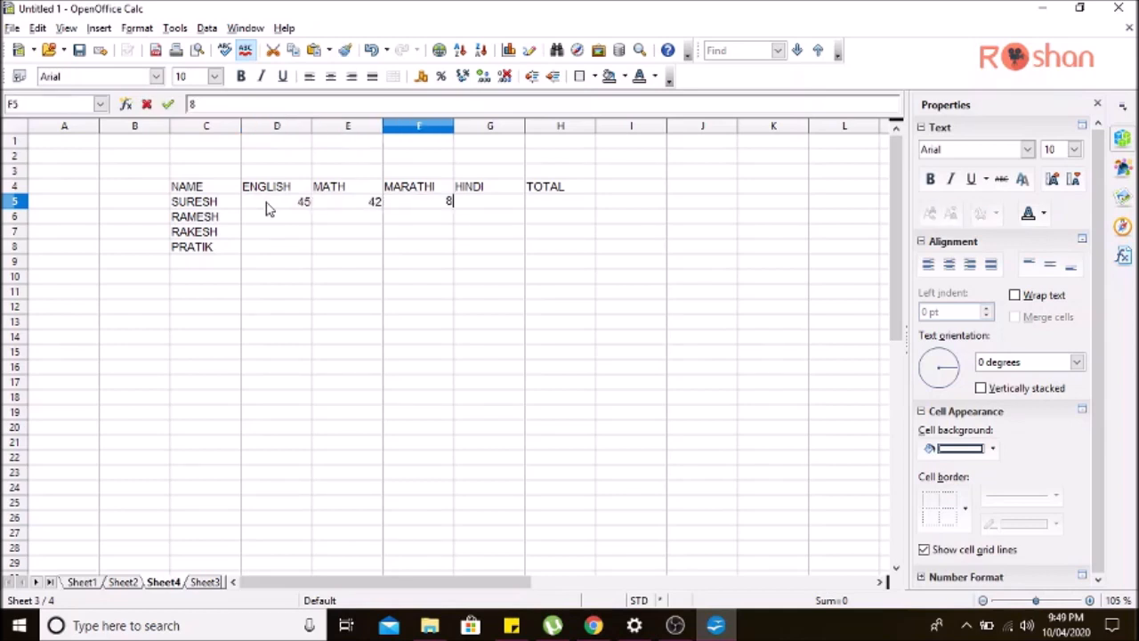
key(Tab)
text(4)
key(Tab)
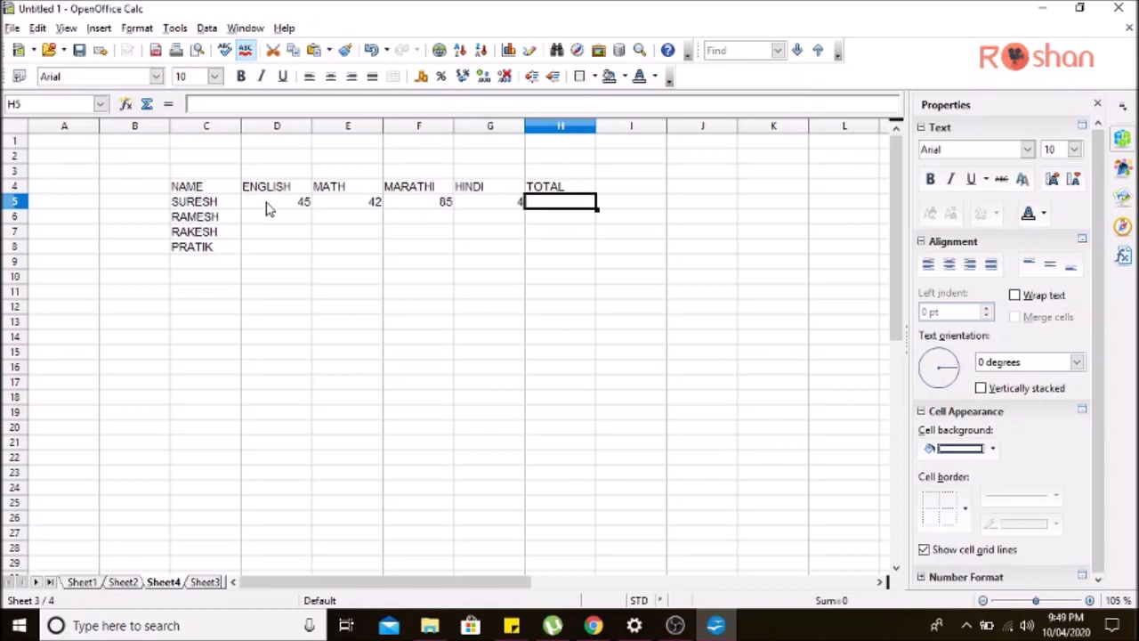
click(523, 209)
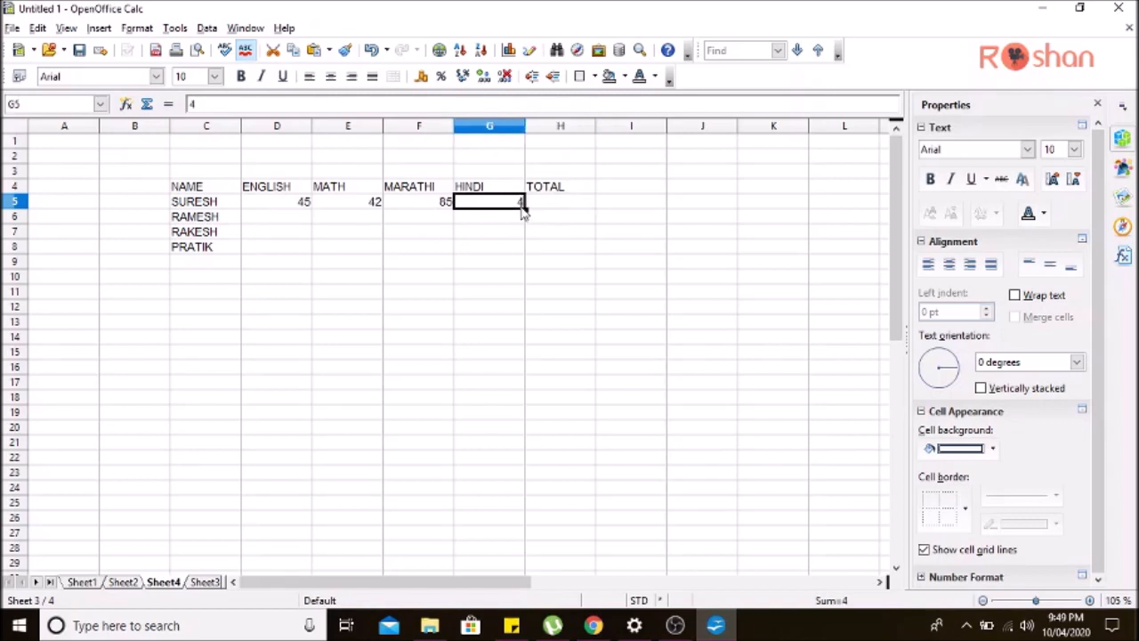
- Change the first student's HINDI mark to 28 and enter the second student's marks 44, 58, 95 and 42 in cells D6 to G6
text(2)
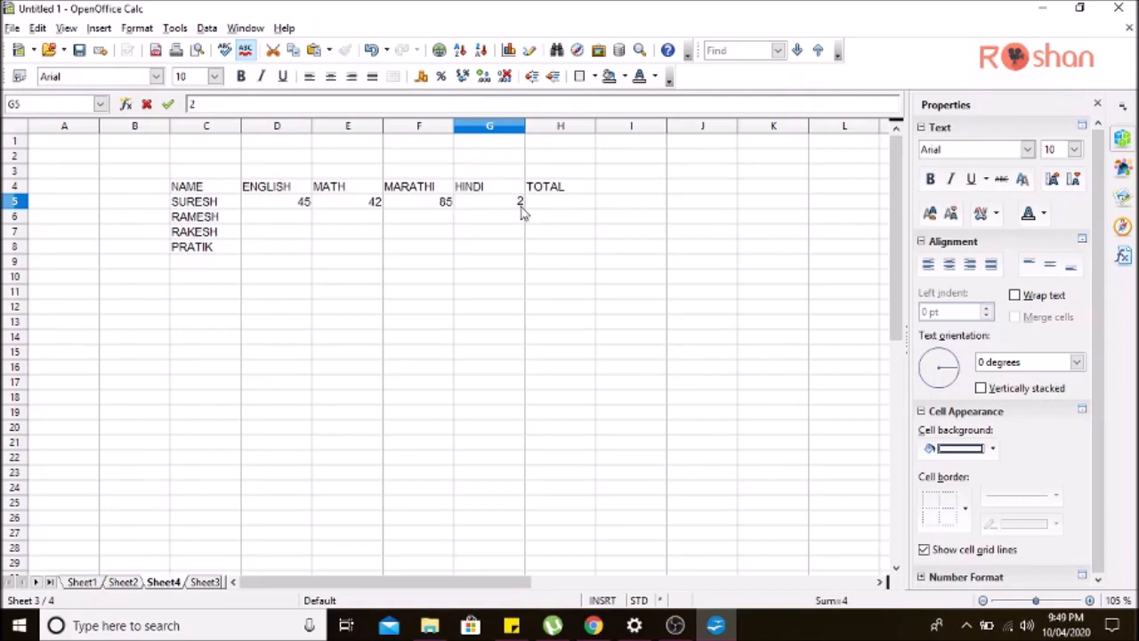
text(8)
click(301, 219)
text(44)
right_click(301, 221)
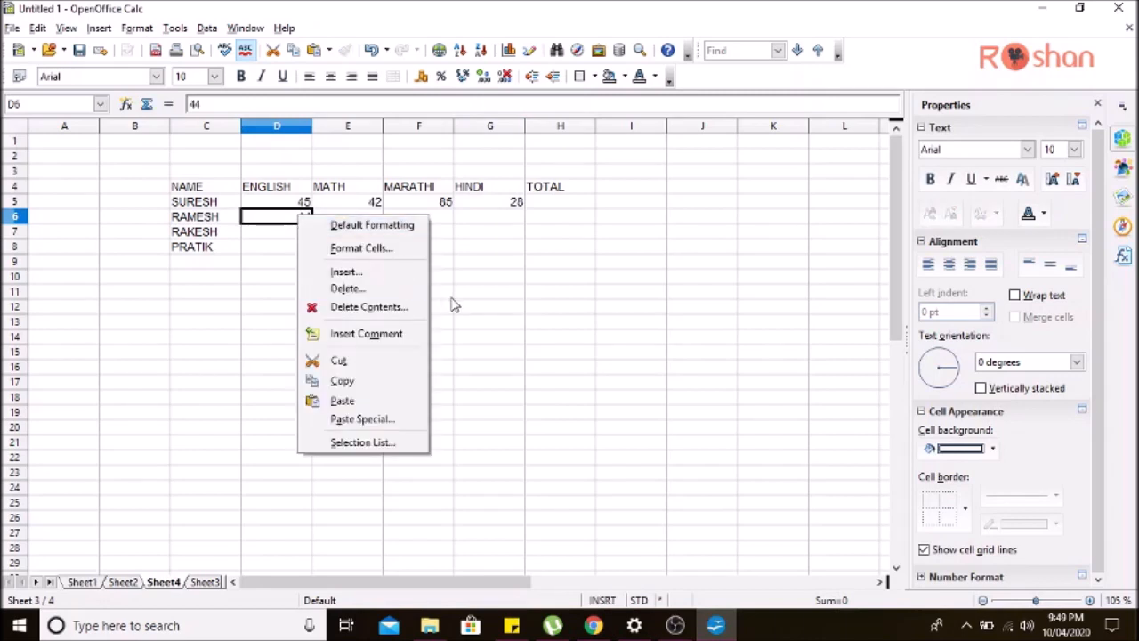
click(358, 219)
click(358, 219)
text(58)
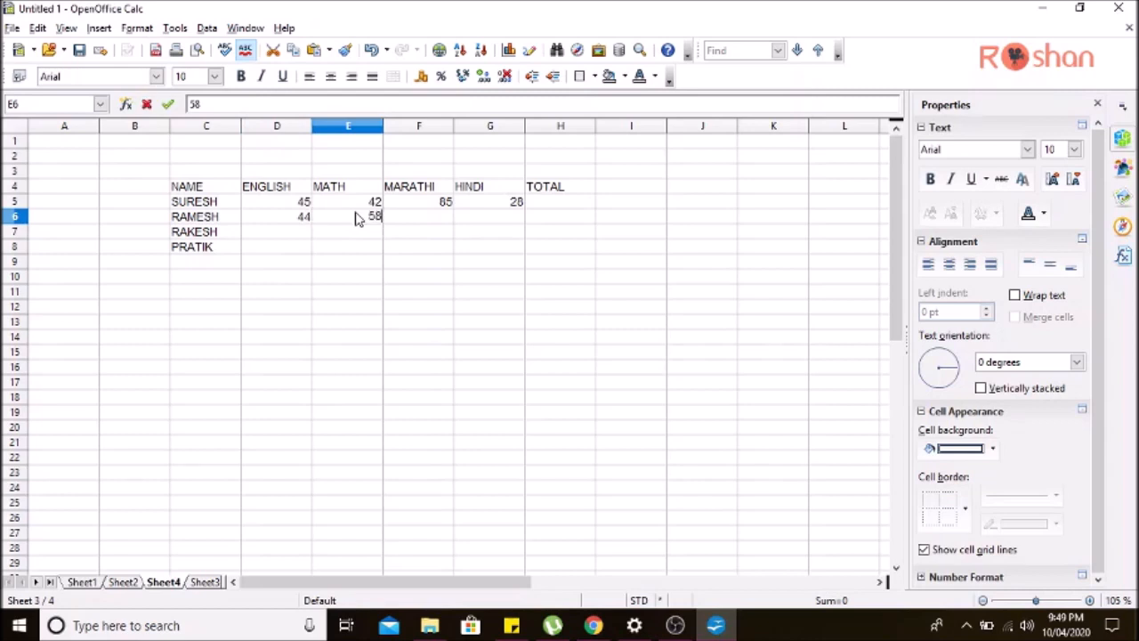
key(Tab)
text(95)
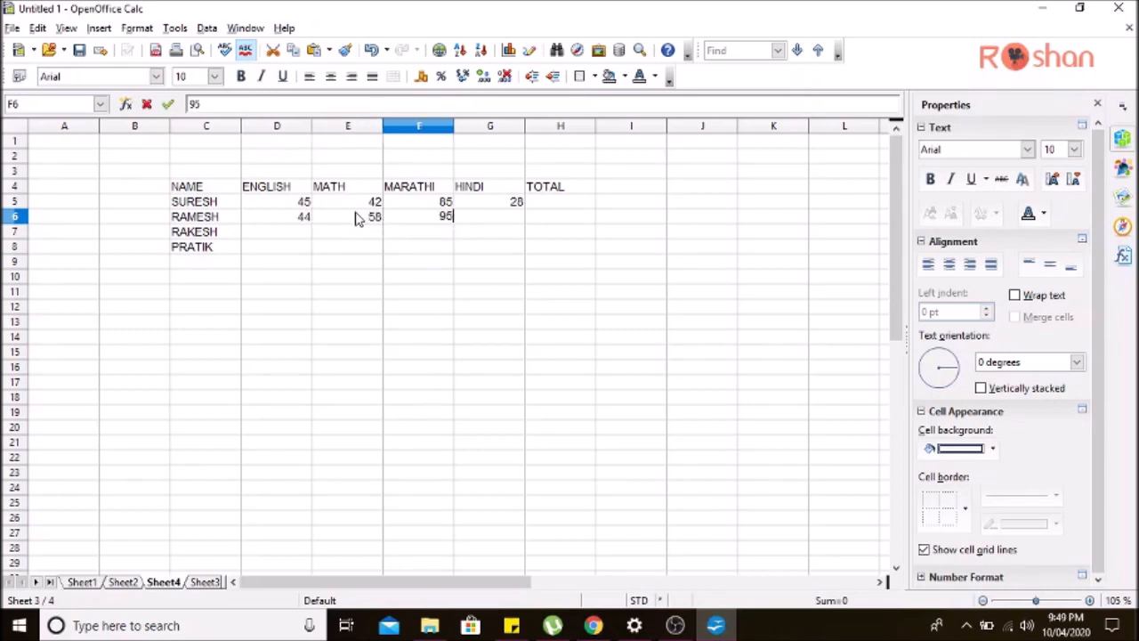
key(Tab)
text(42)
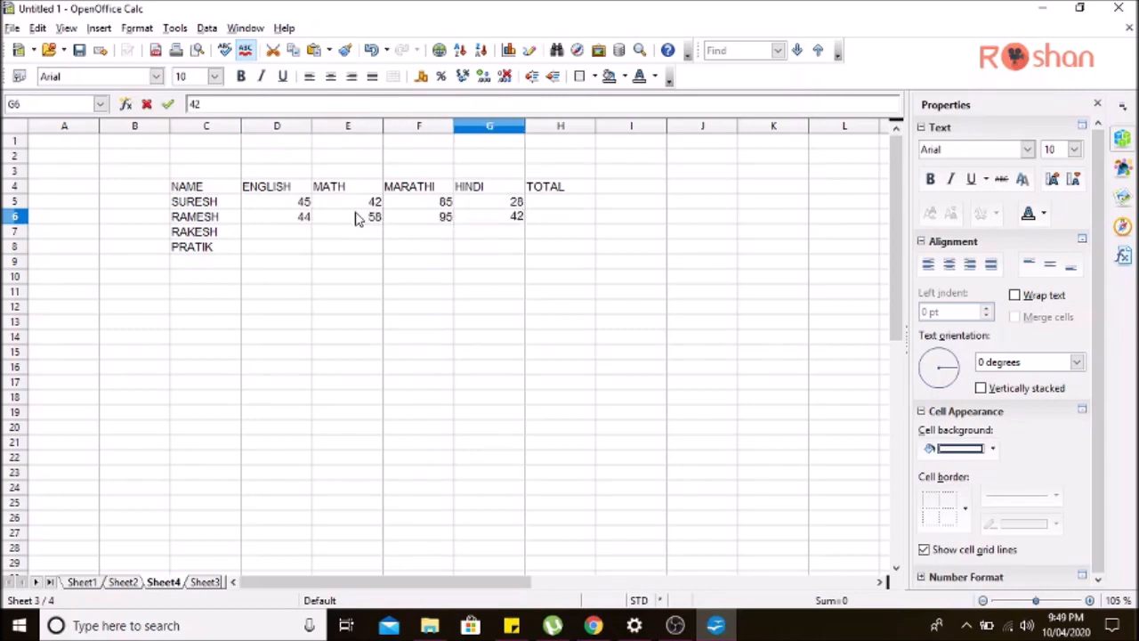
- Enter the third student's marks 84, 25, 52 and 28 in cells D7 to G7
key(Return)
text(84)
key(Tab)
text(25)
key(Tab)
text(52)
key(Tab)
text(2)
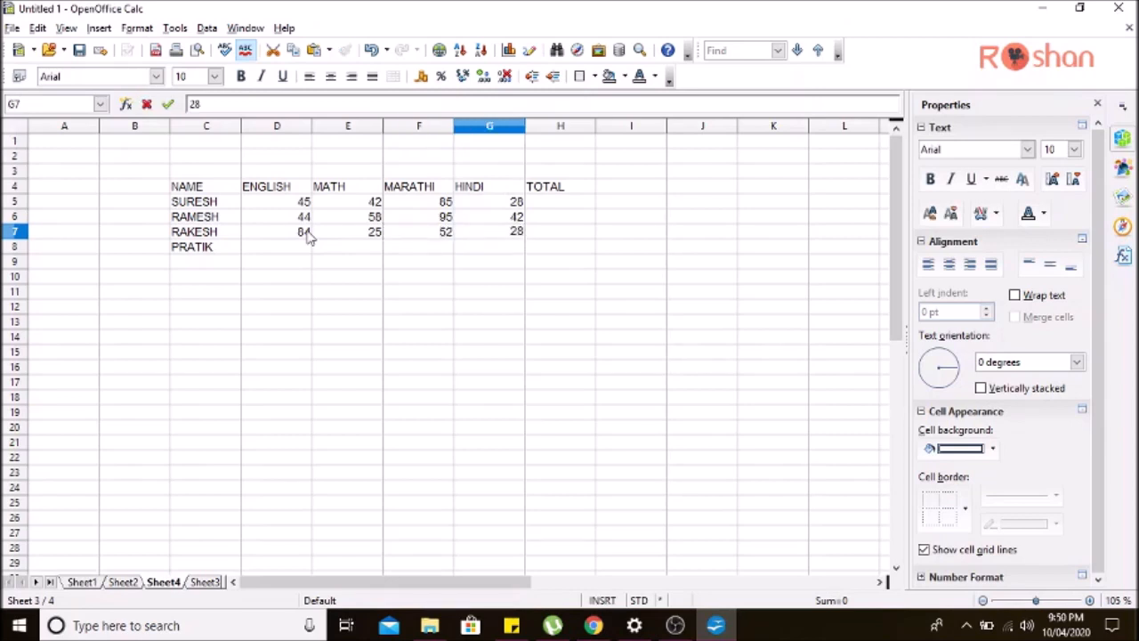
- Enter the fourth student's marks 78, 54, 64 and 94 in cells D8 to G8
click(299, 251)
text(78)
key(Tab)
text(5)
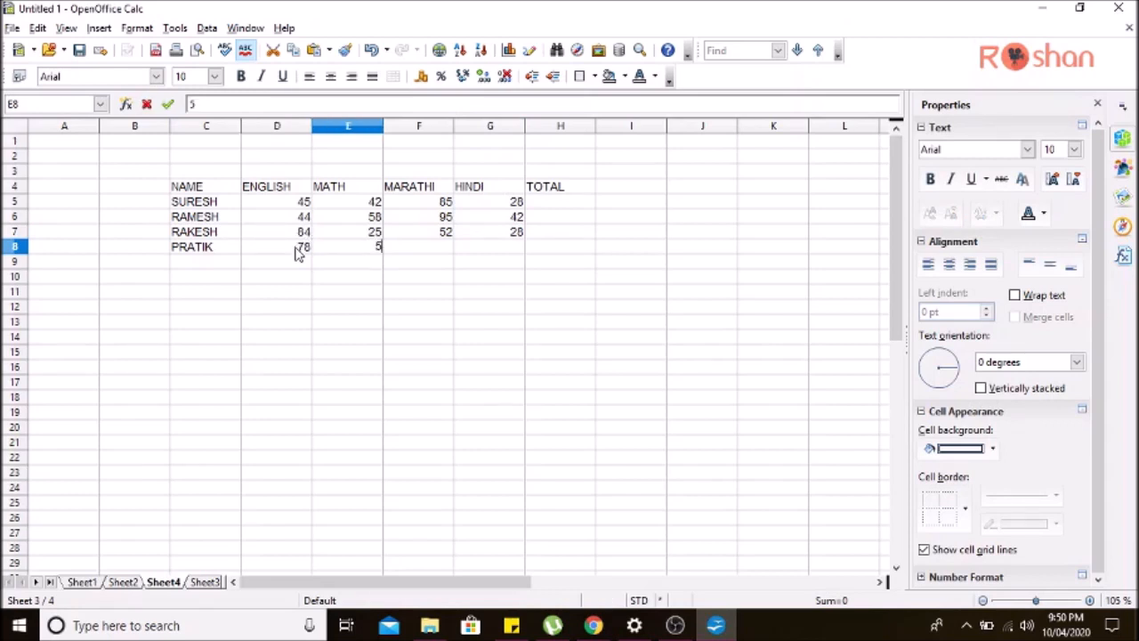
key(Tab)
text(64)
key(Tab)
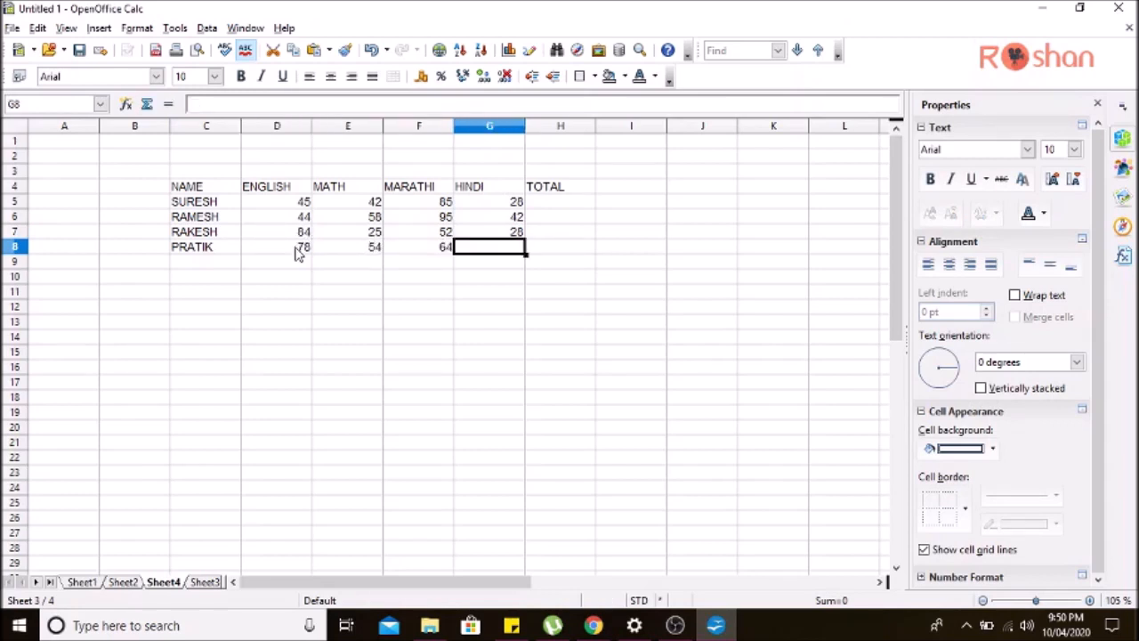
text(94)
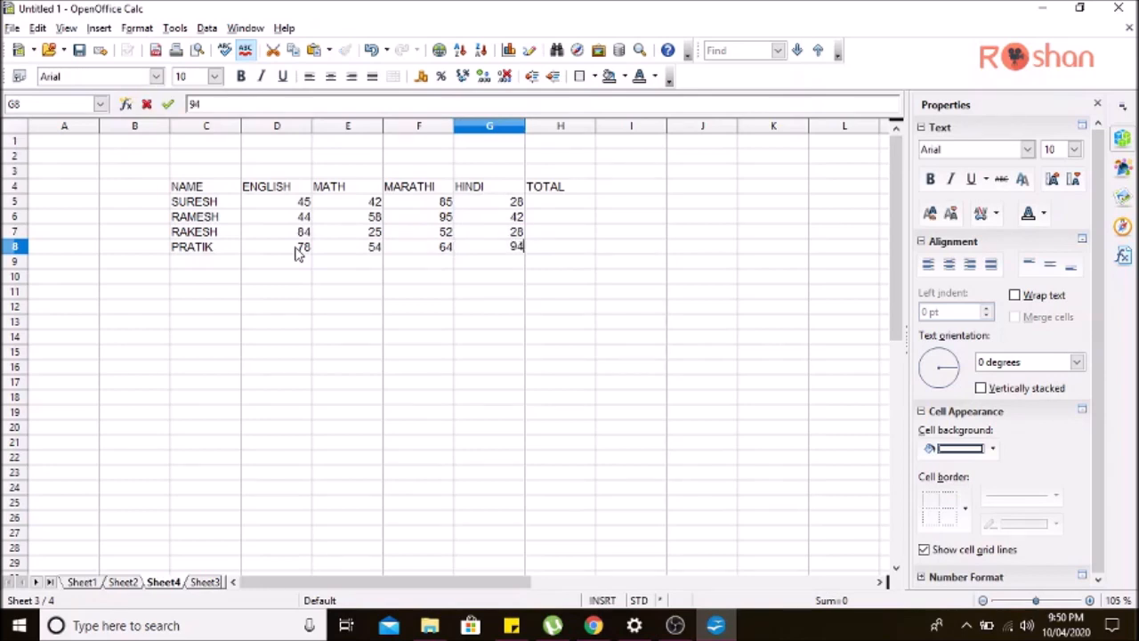
click(528, 338)
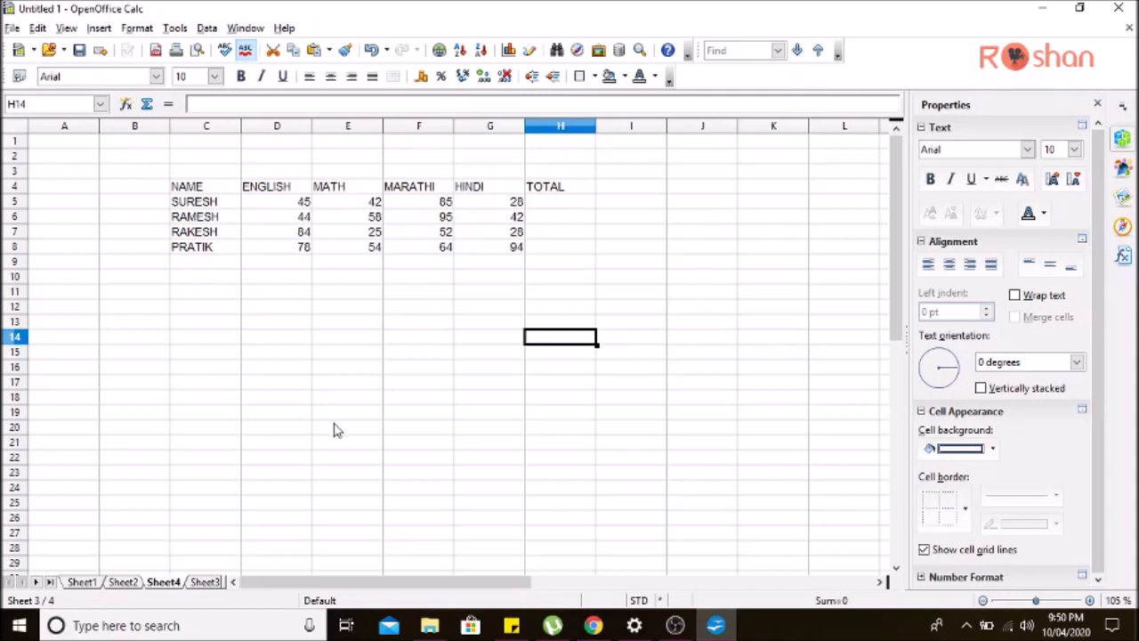
- Apply all borders to the marks table in cells C4 to H8
drag(178, 186, 562, 252)
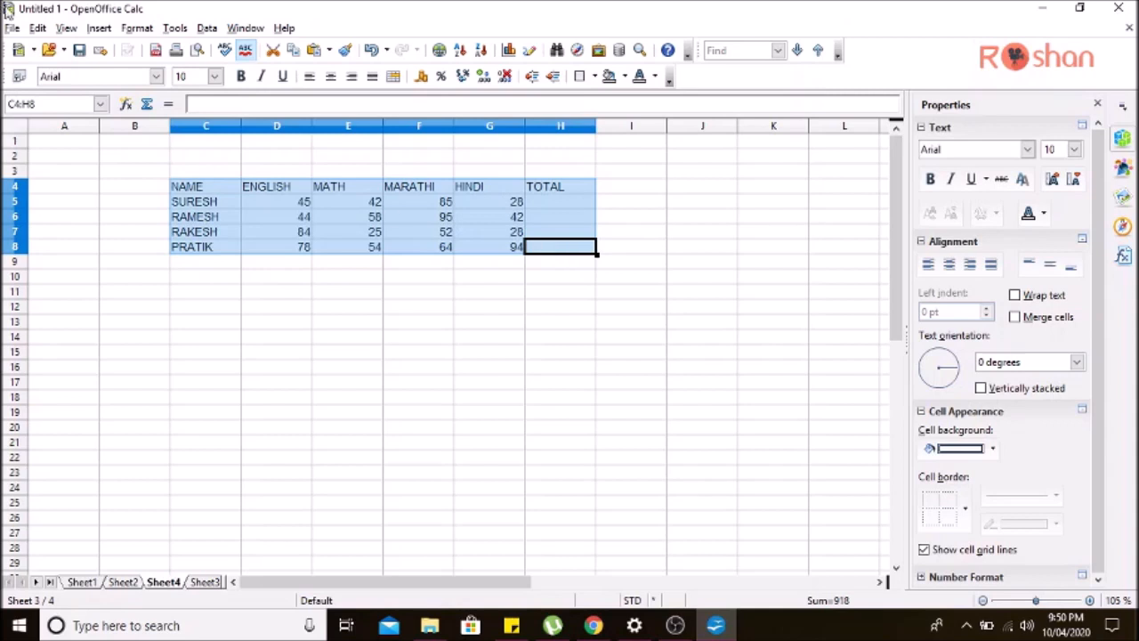
click(968, 512)
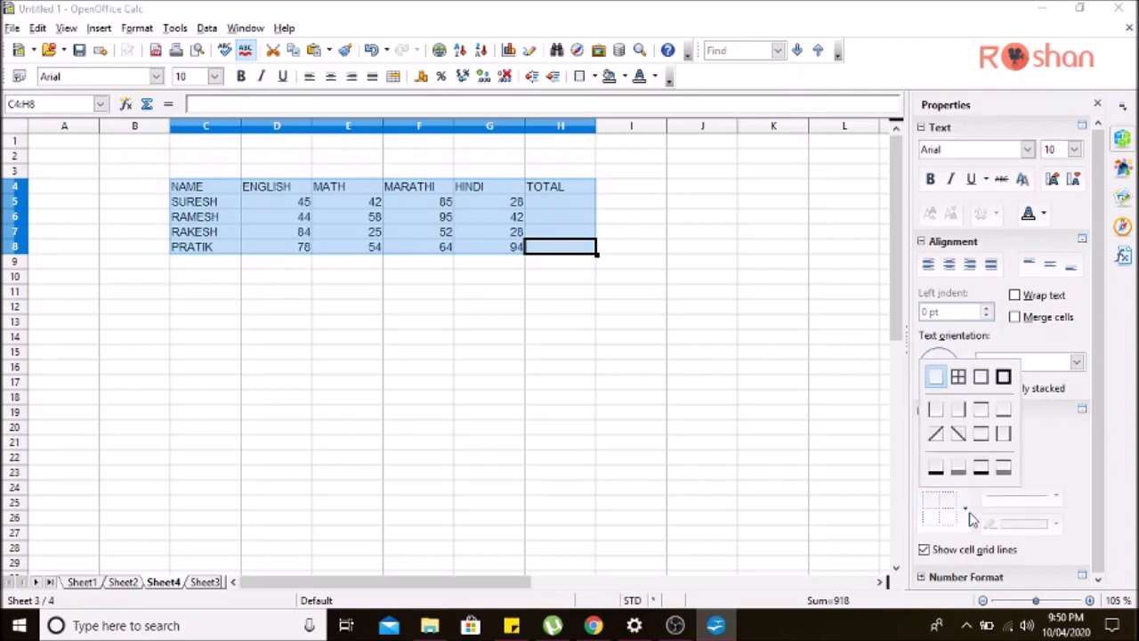
click(959, 377)
click(826, 370)
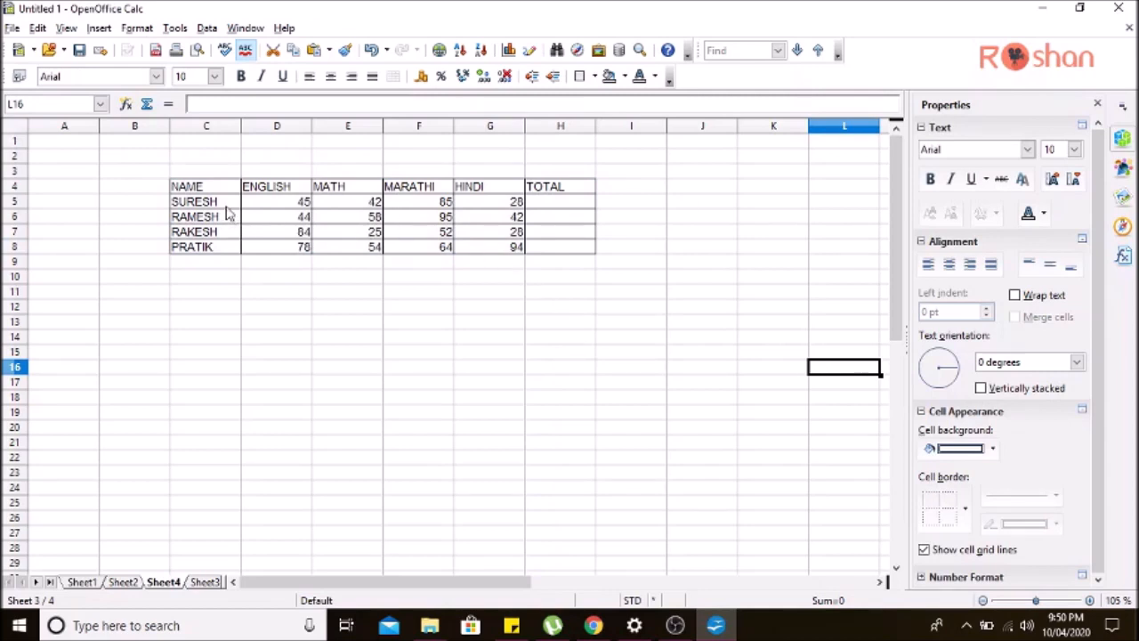
- Centre the contents of the marks table C4 to H8 horizontally and make its text bold at font size 15
drag(211, 186, 563, 249)
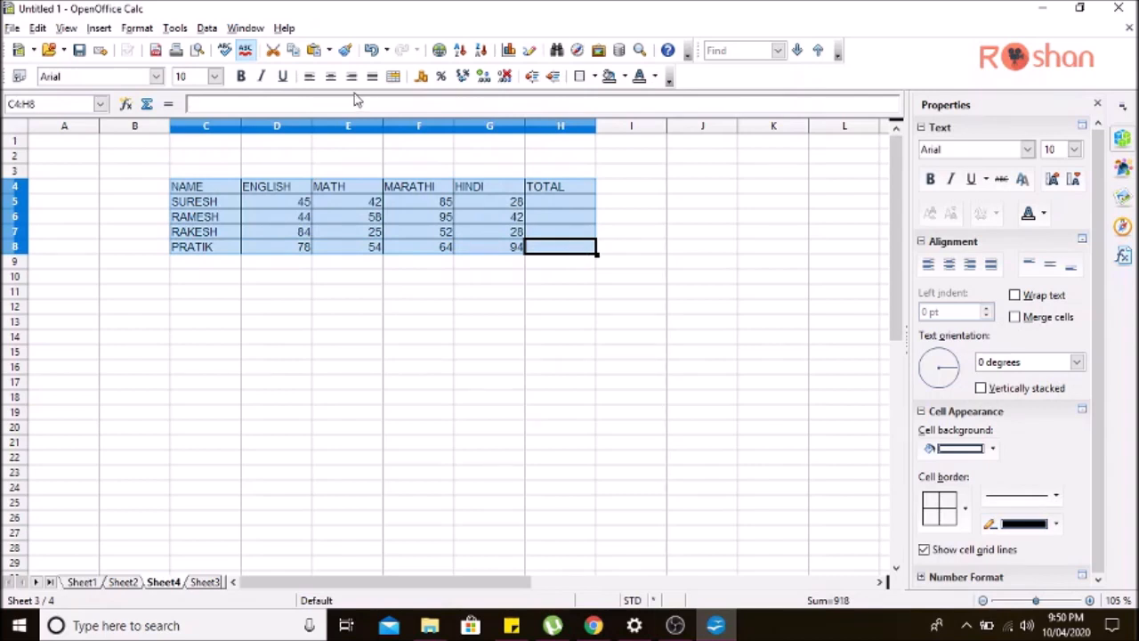
click(330, 78)
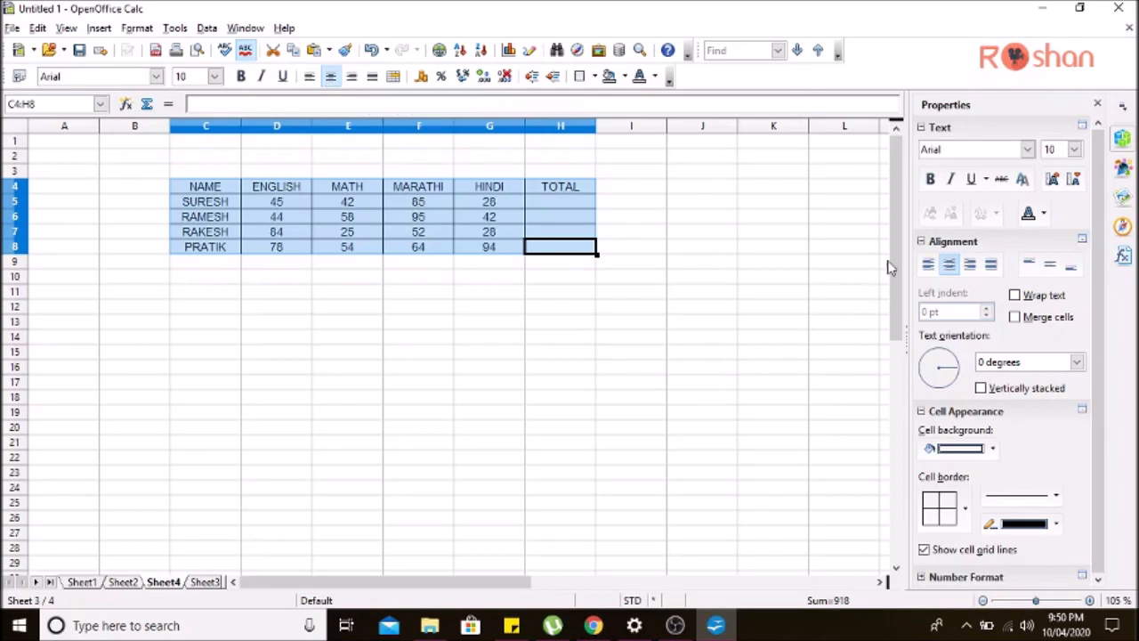
click(934, 181)
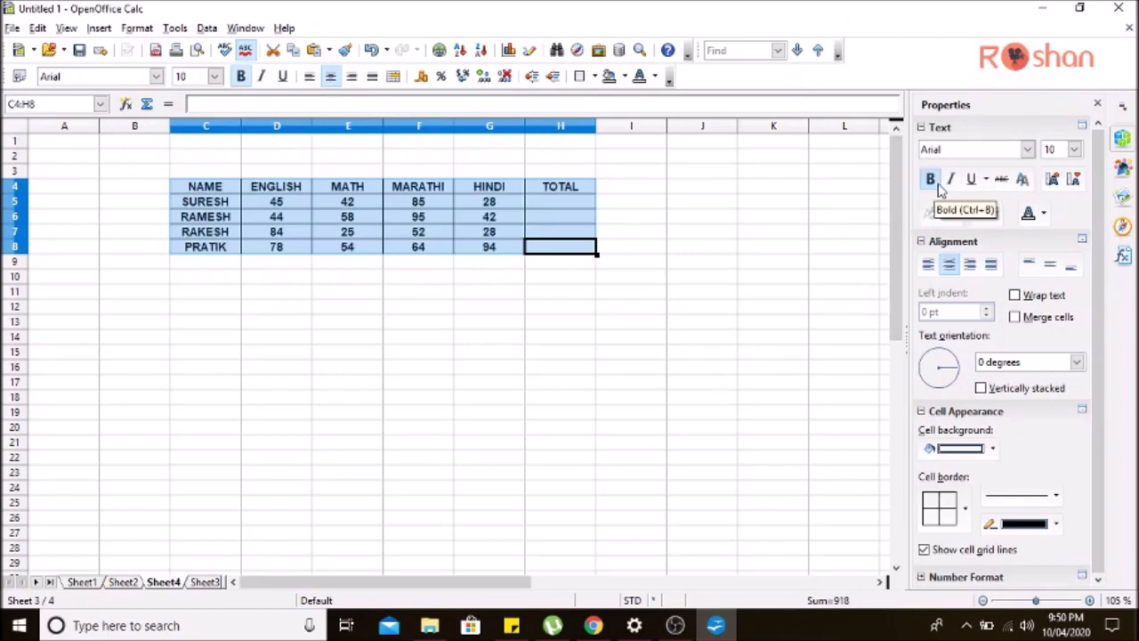
click(1075, 149)
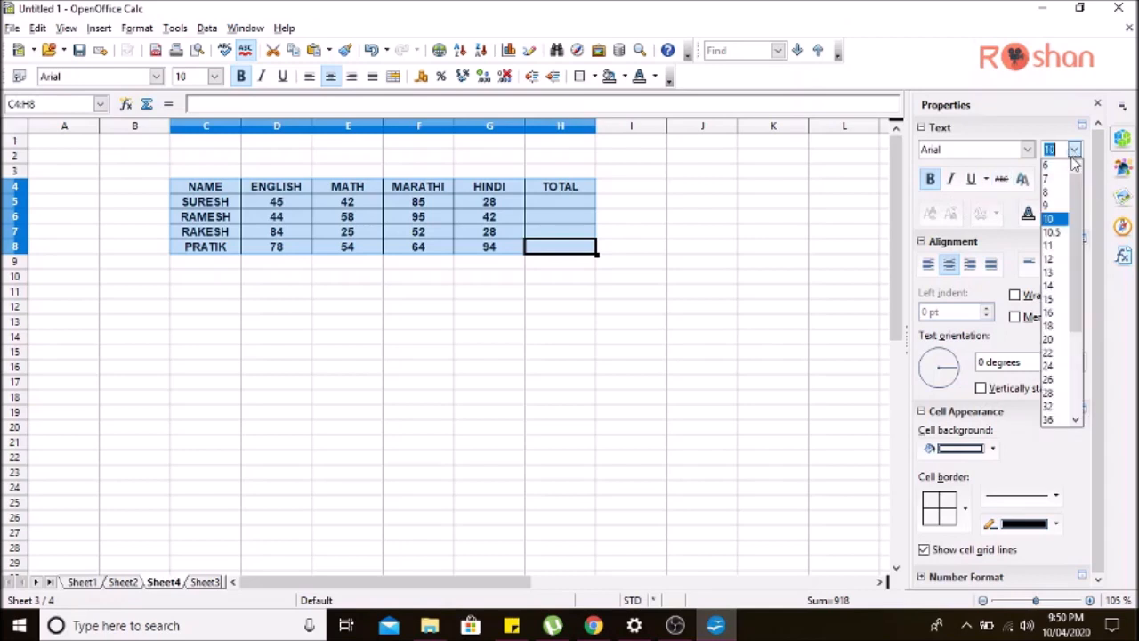
click(1053, 300)
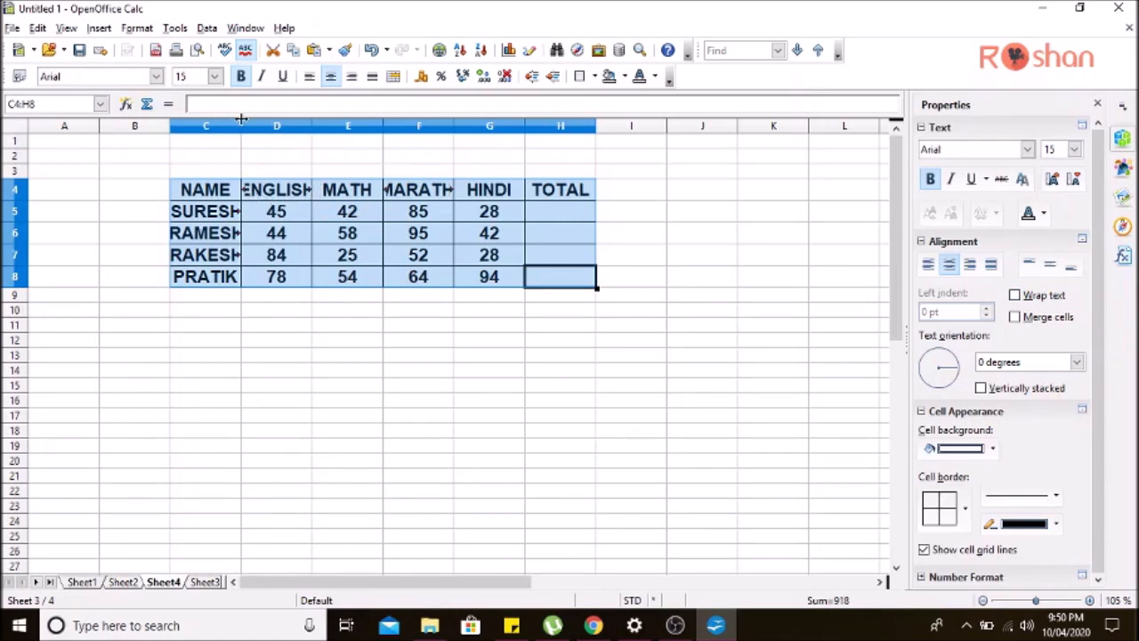
- Widen columns C, D and F to fit their enlarged text and narrow columns E and G slightly
drag(242, 125, 254, 124)
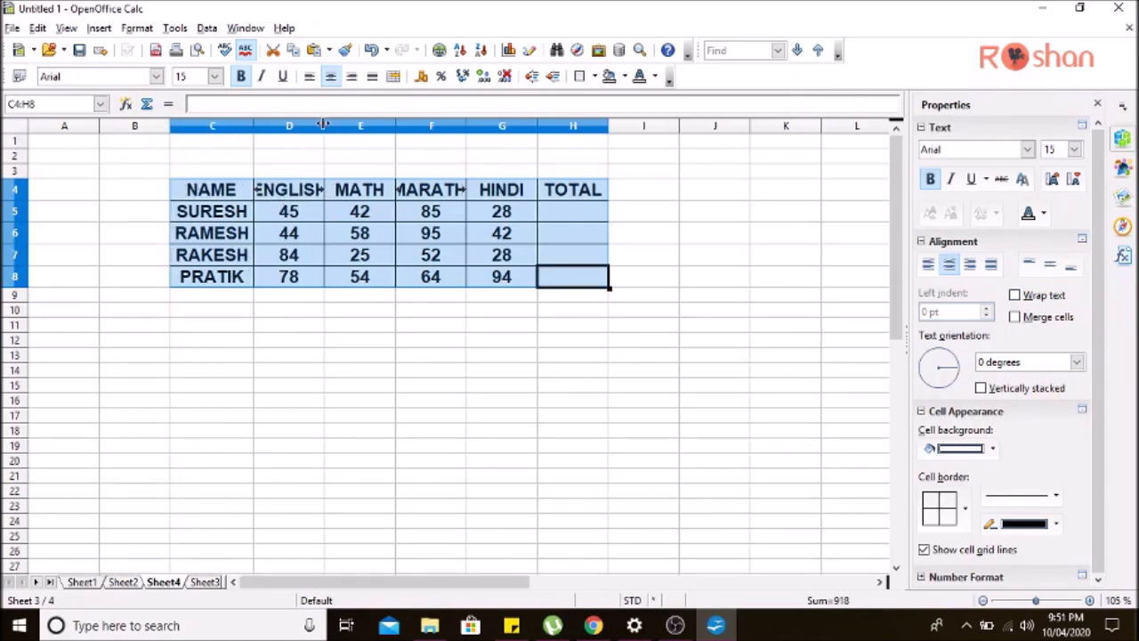
drag(324, 124, 338, 124)
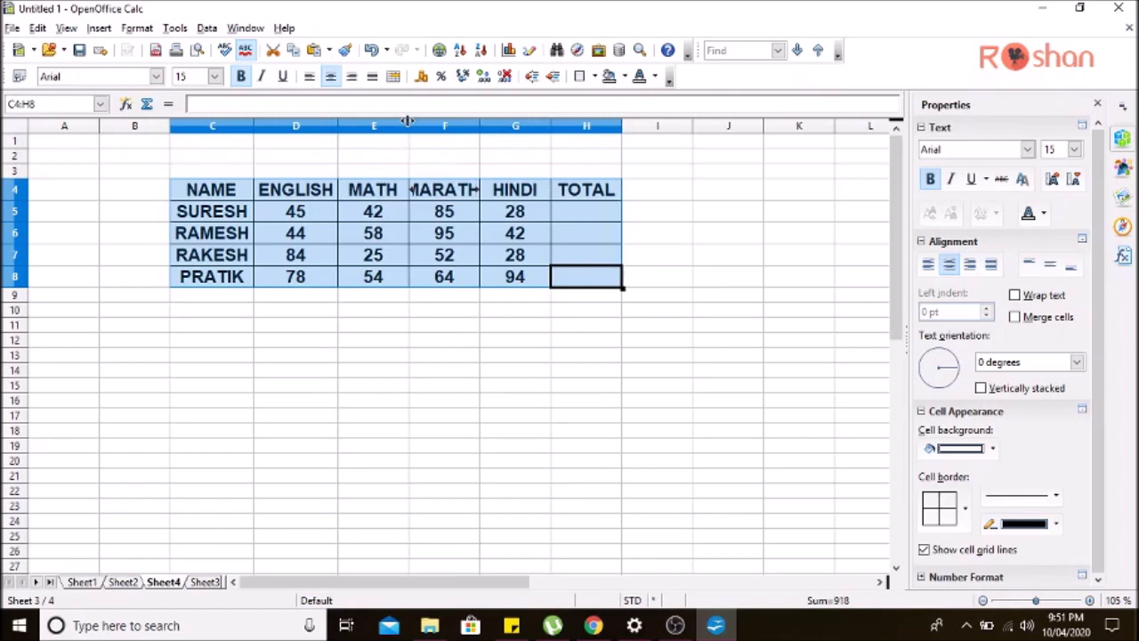
drag(407, 121, 396, 121)
drag(469, 125, 485, 125)
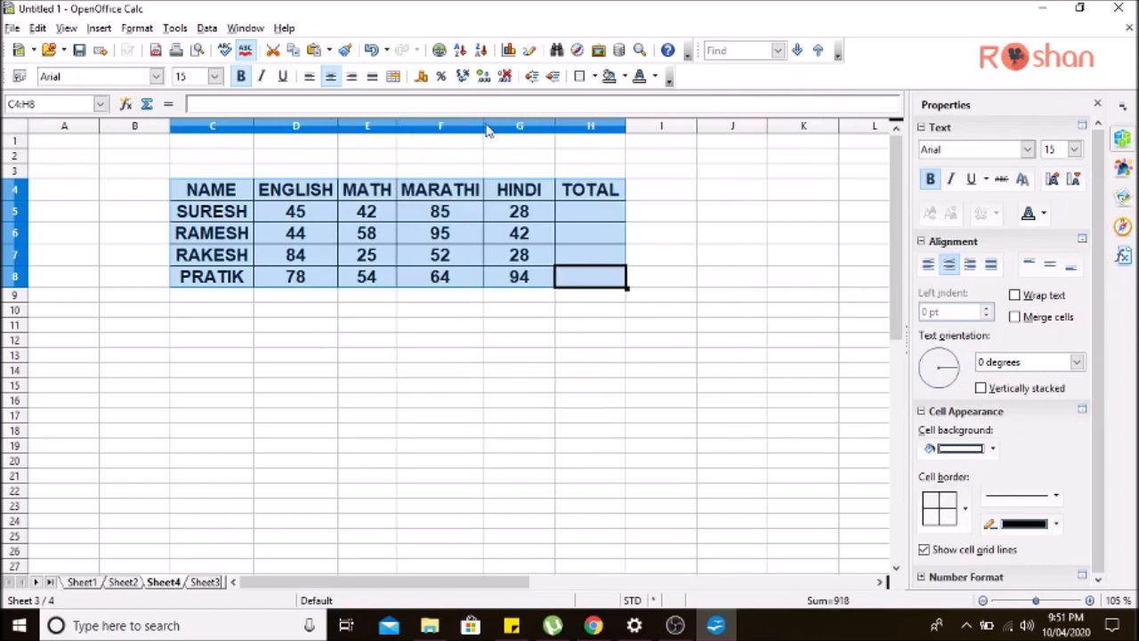
click(546, 126)
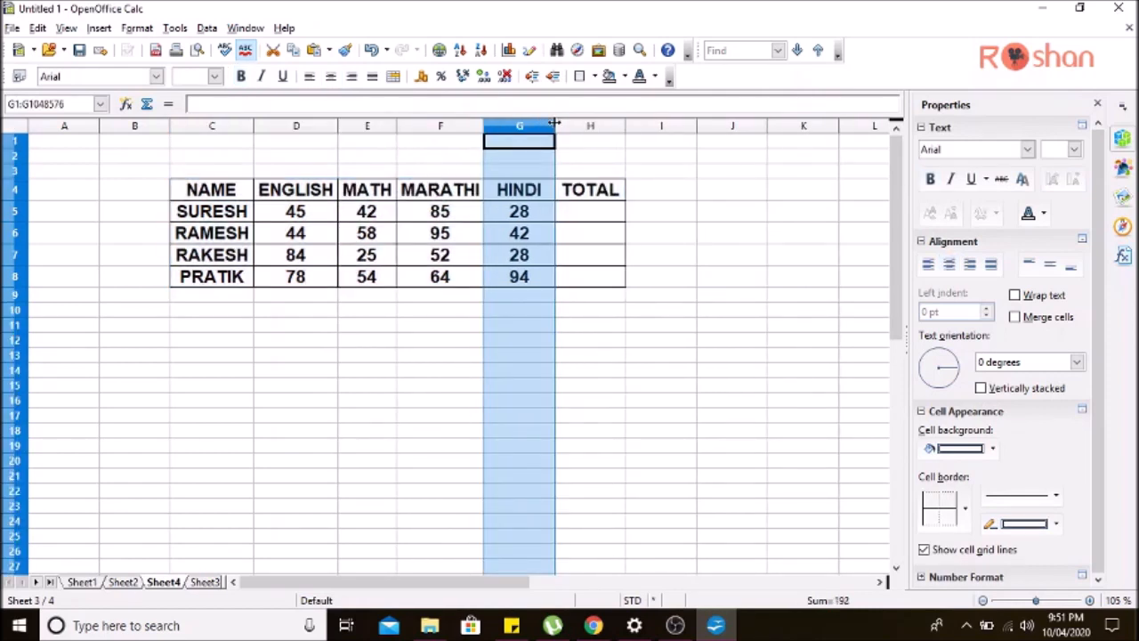
drag(553, 123, 538, 125)
click(707, 211)
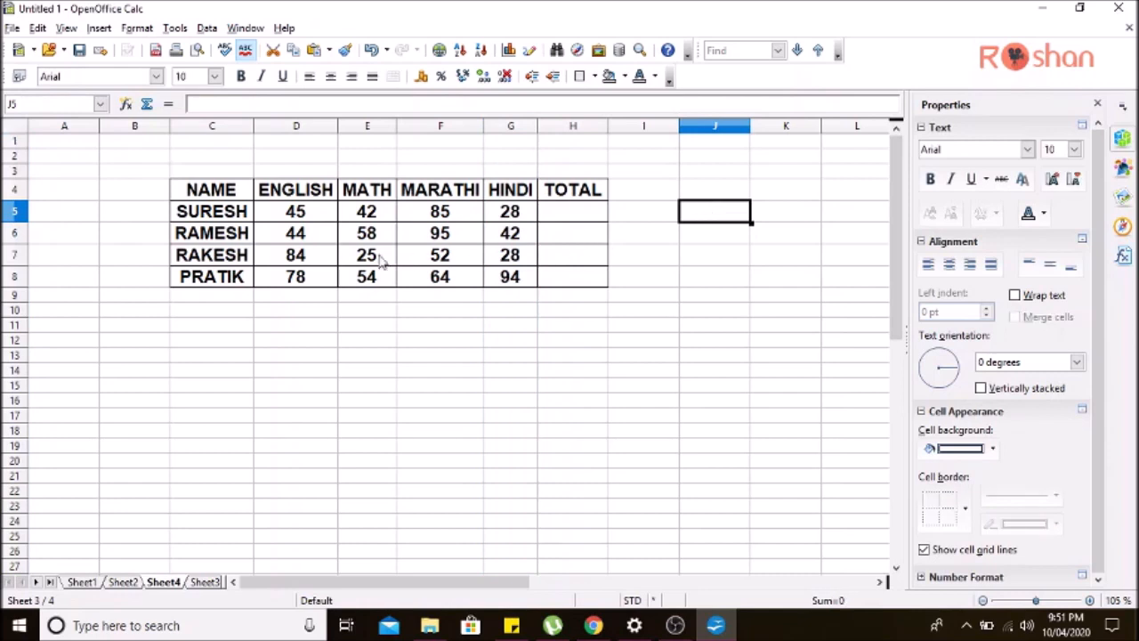
- Fill the heading row cells C4 to H4 with a light blue background
click(620, 372)
drag(217, 194, 583, 193)
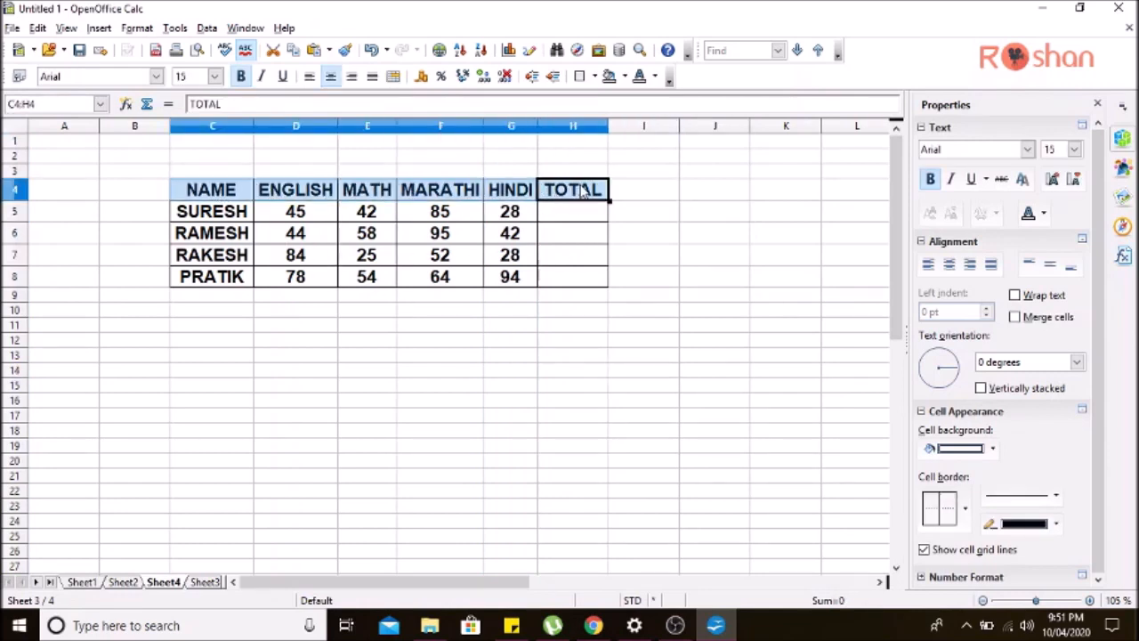
click(993, 449)
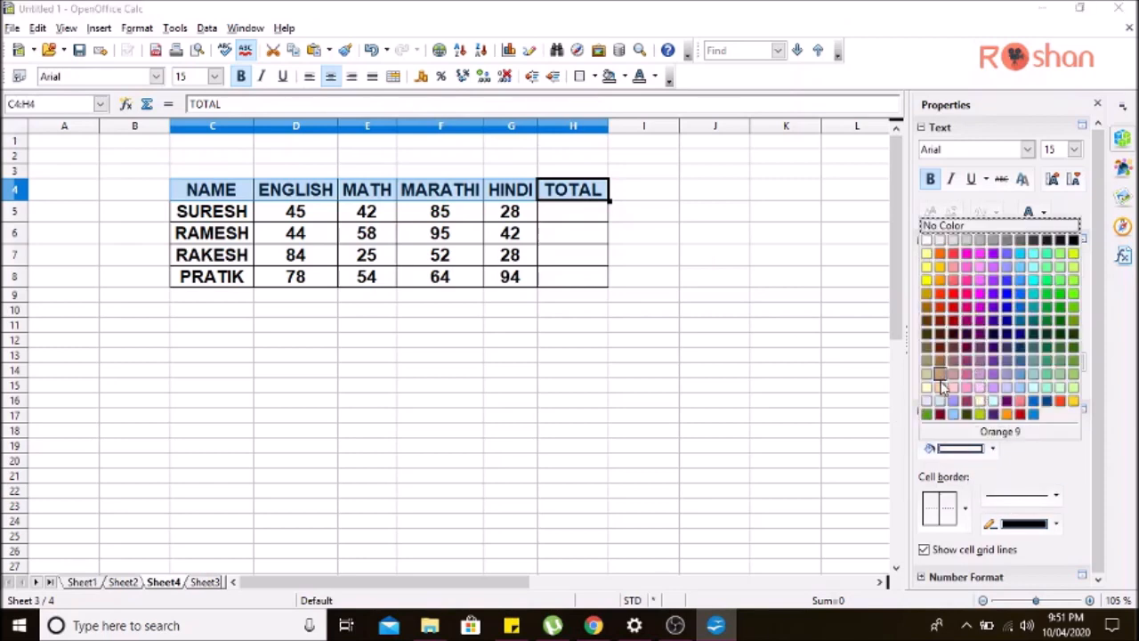
click(940, 400)
click(771, 294)
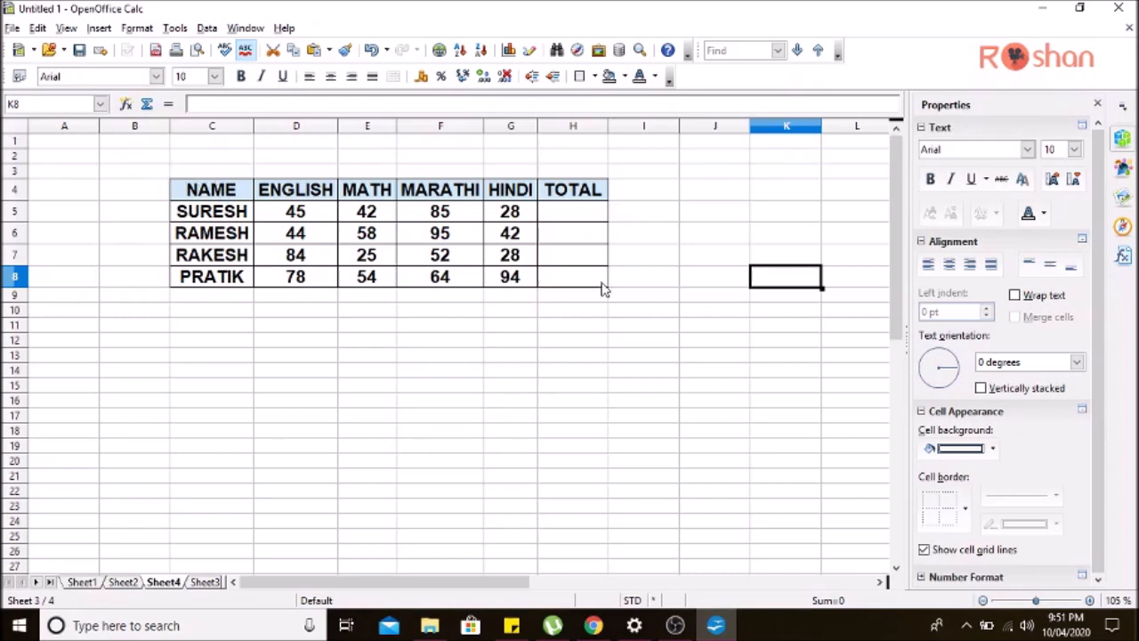
click(965, 508)
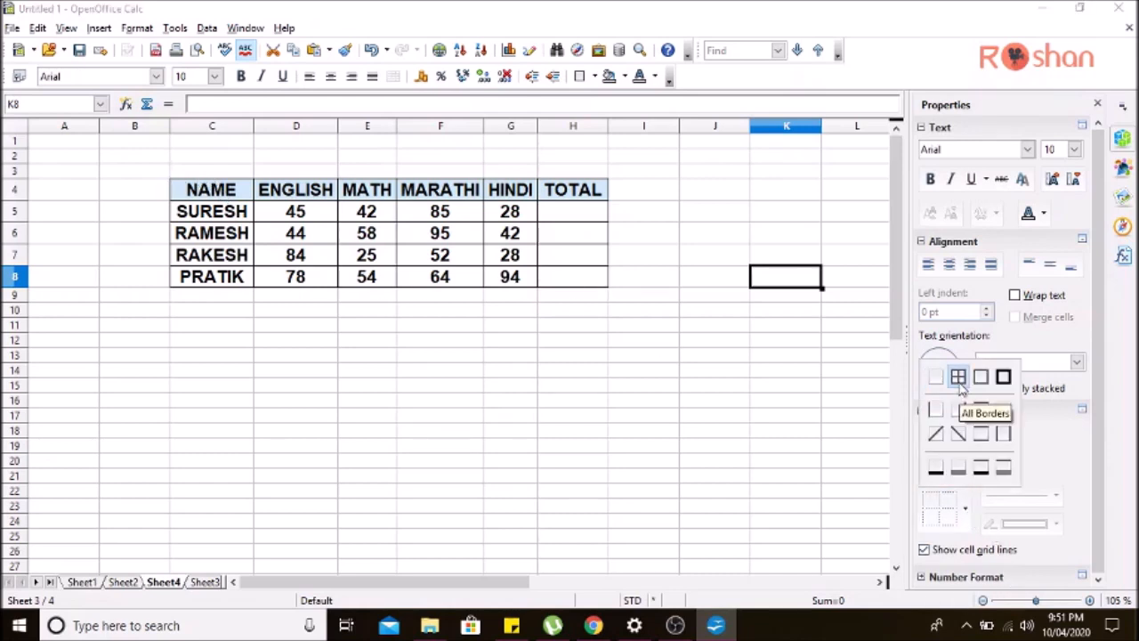
click(691, 432)
click(703, 431)
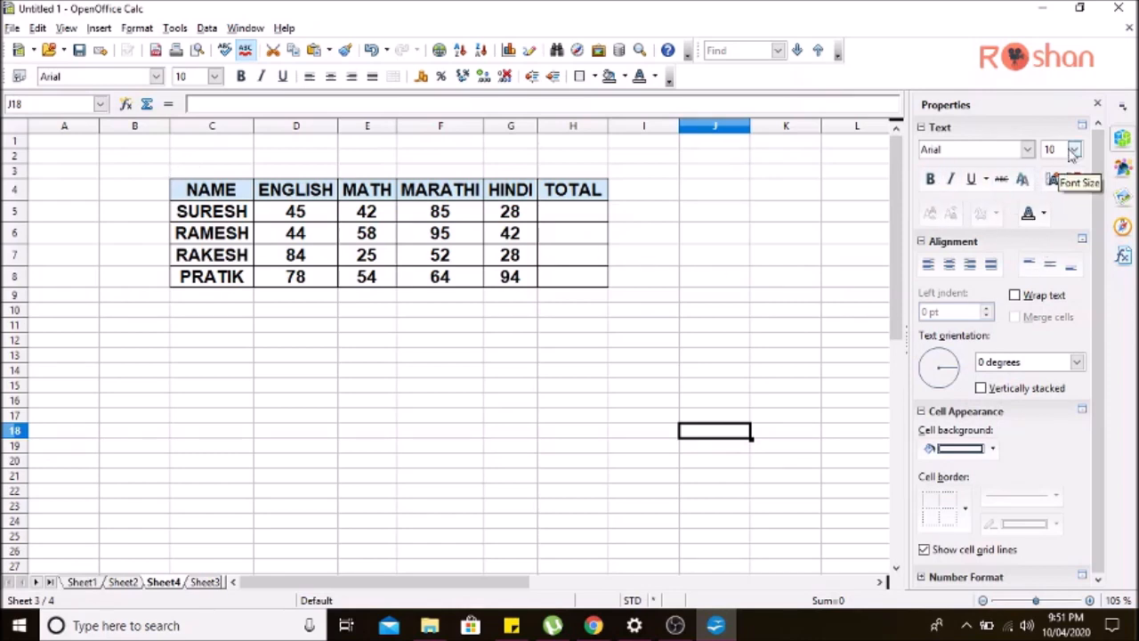
- Set the font of empty cell J18 to Arial Narrow and the font of the whole marks table C4 to H8 to Agency FB
click(1029, 152)
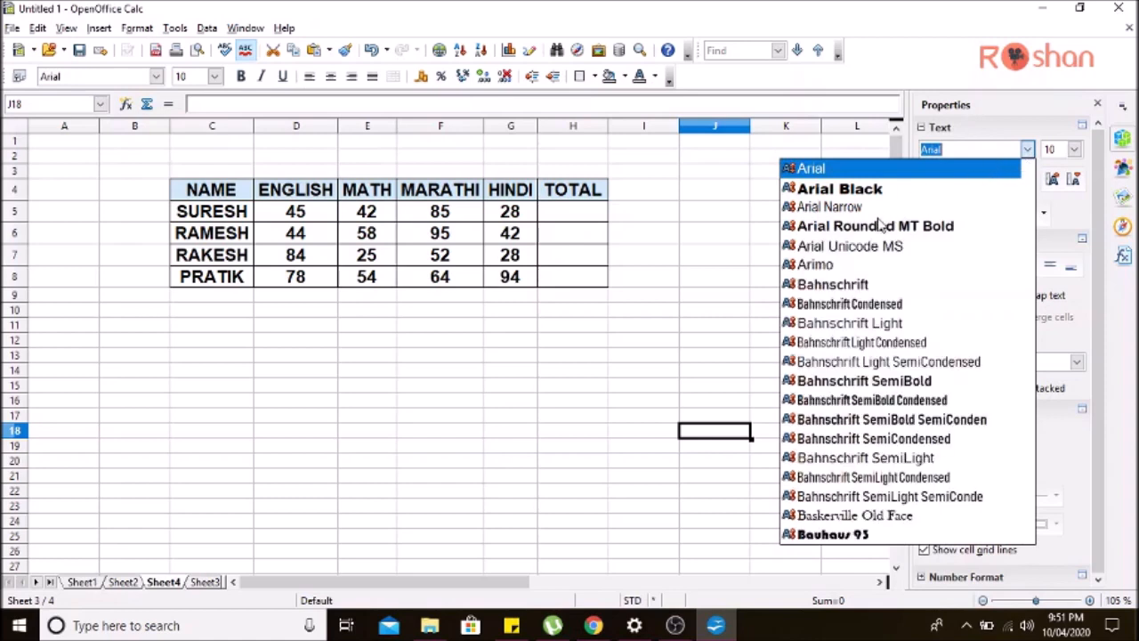
click(868, 211)
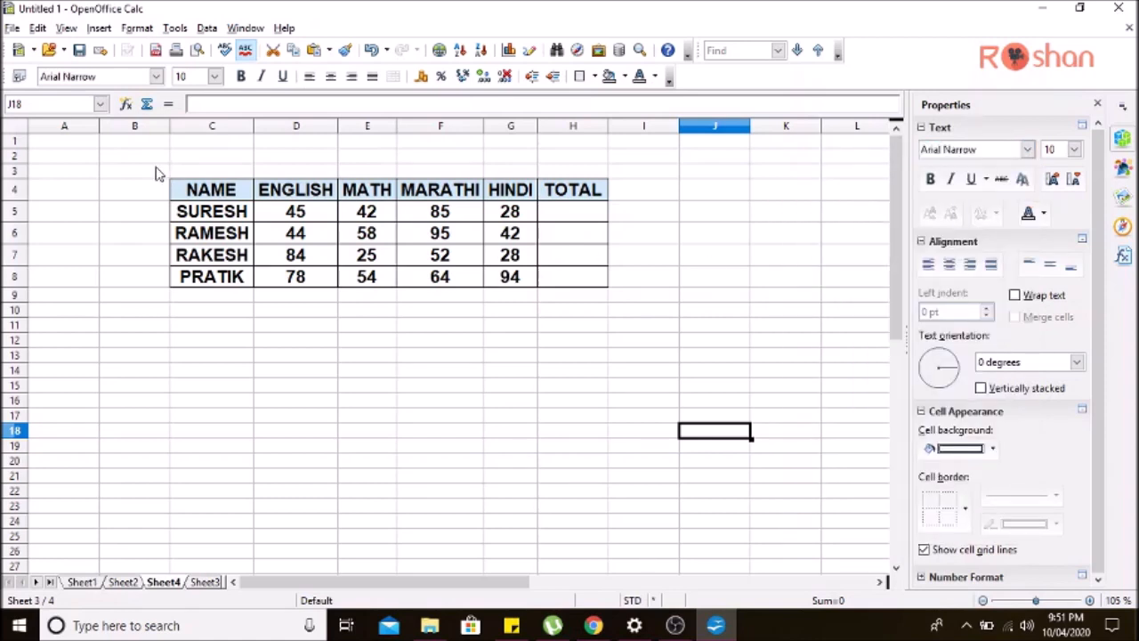
drag(178, 188, 591, 283)
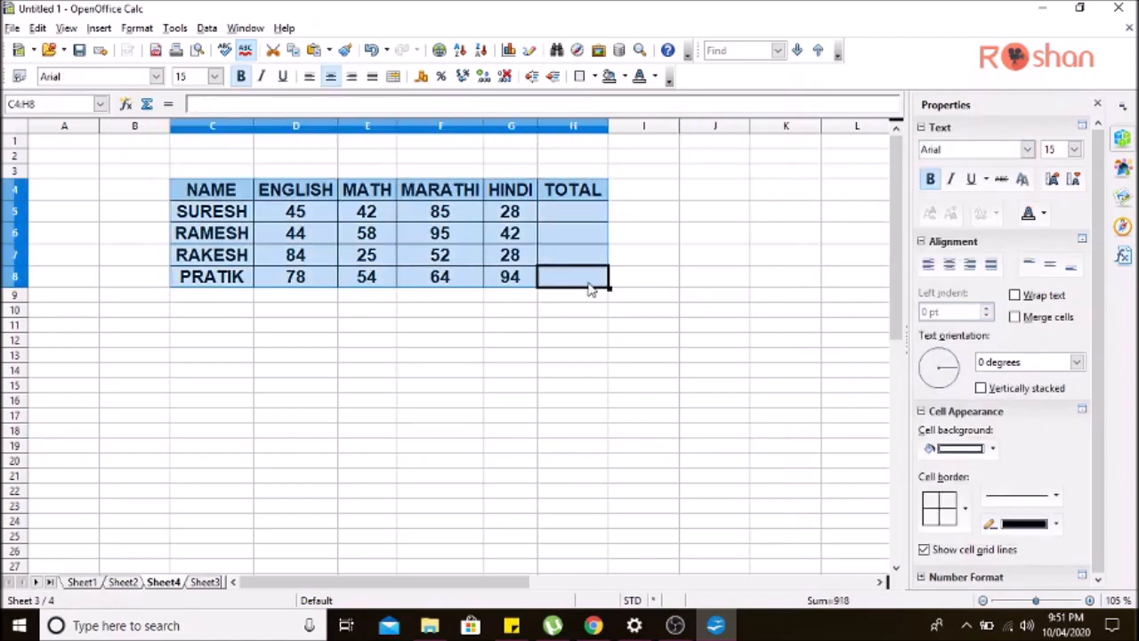
click(1029, 150)
click(815, 188)
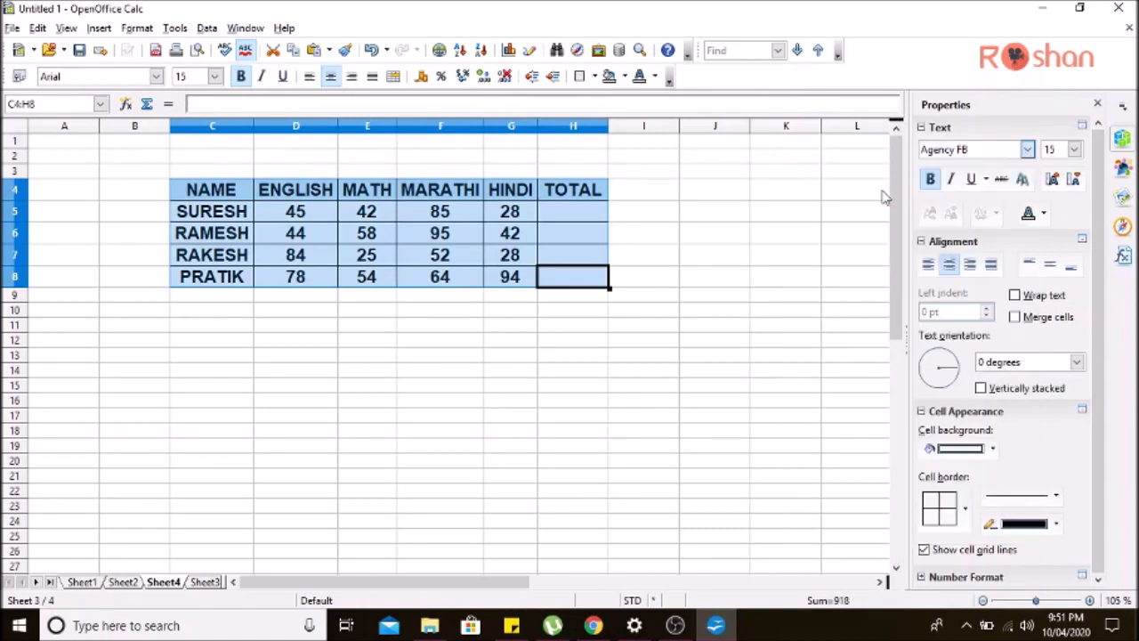
click(805, 246)
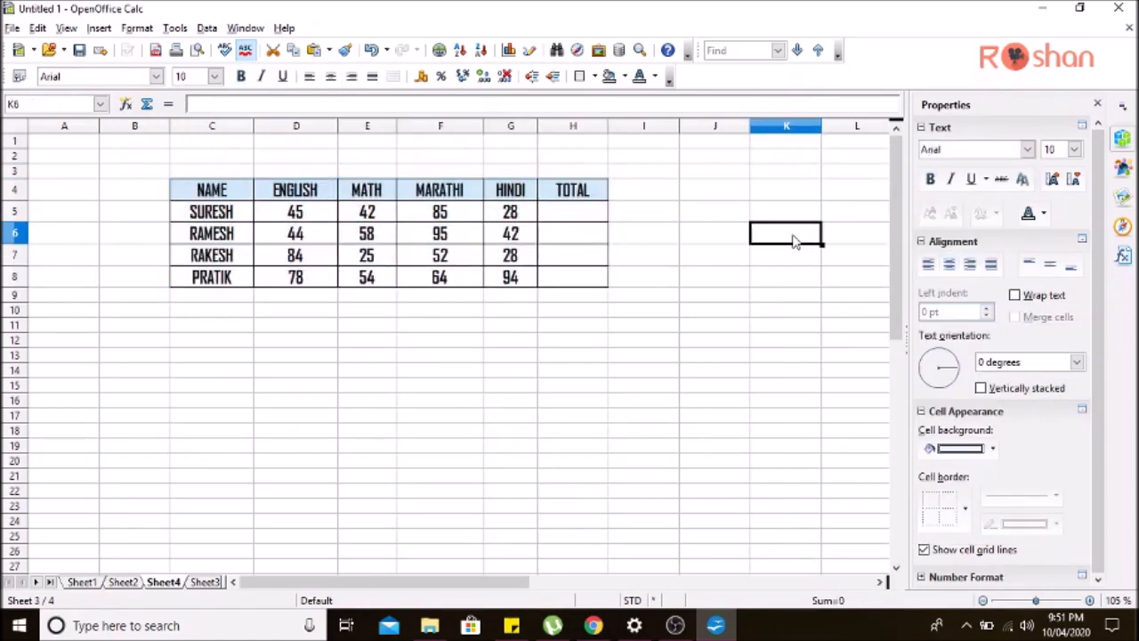
drag(197, 189, 309, 239)
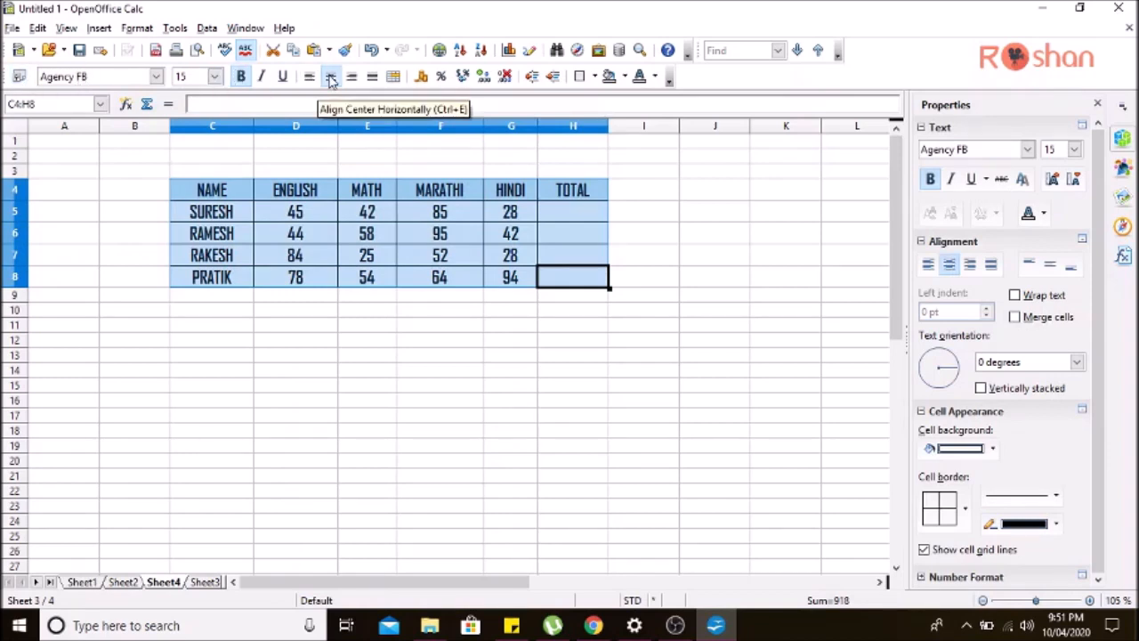
click(775, 326)
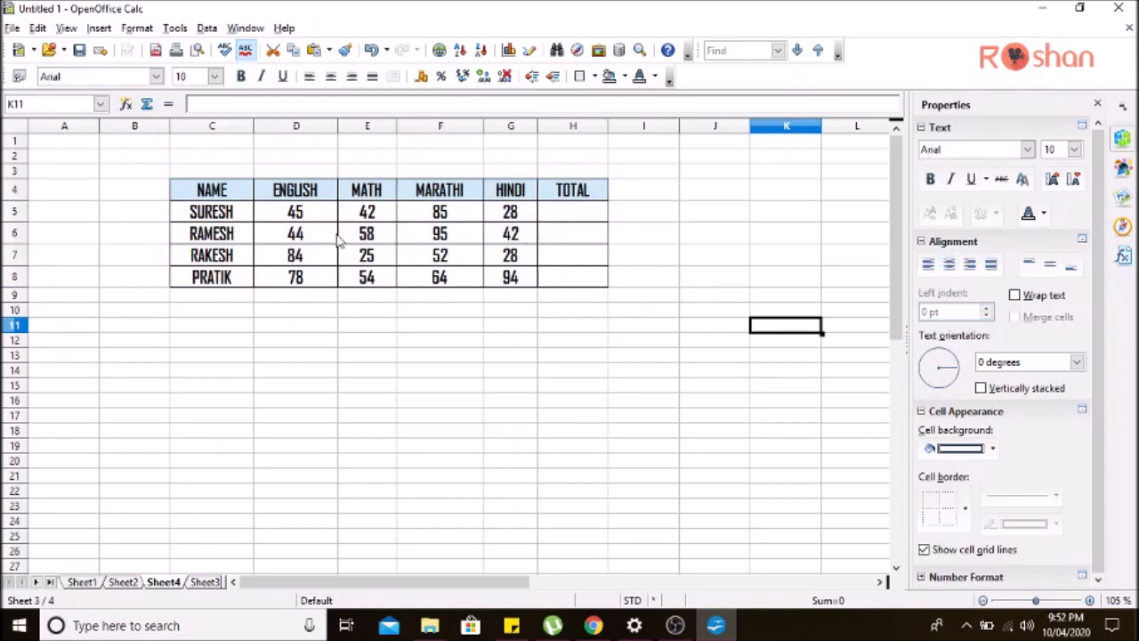
- Total the first student's marks in cell H5 with the formula =SUM(D5:G5)
click(575, 216)
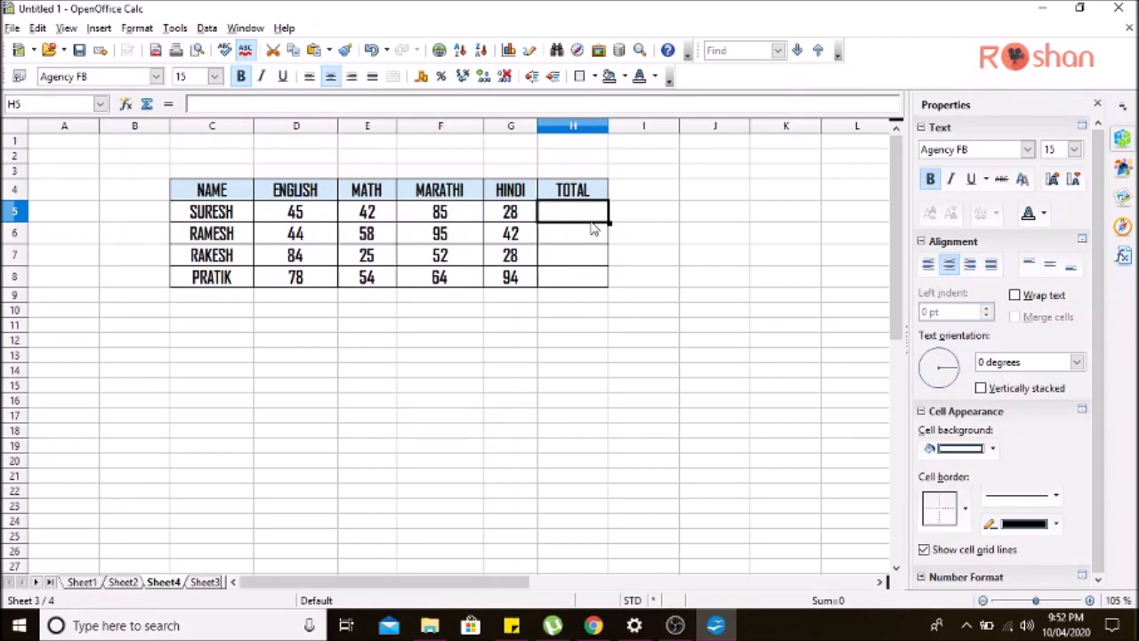
text(=)
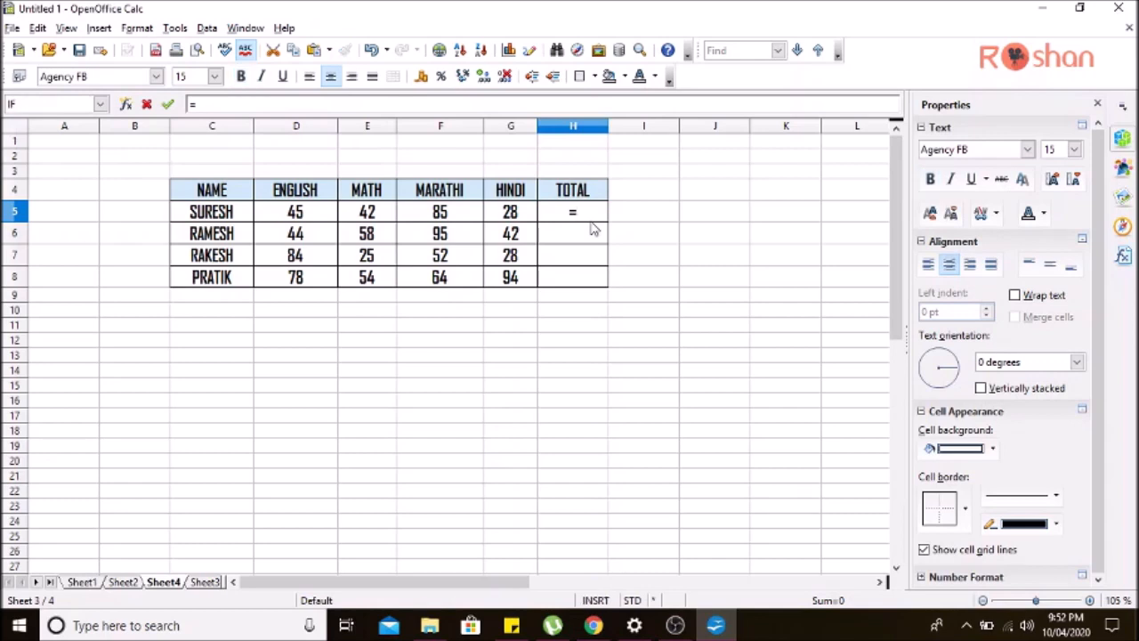
text(SUM)
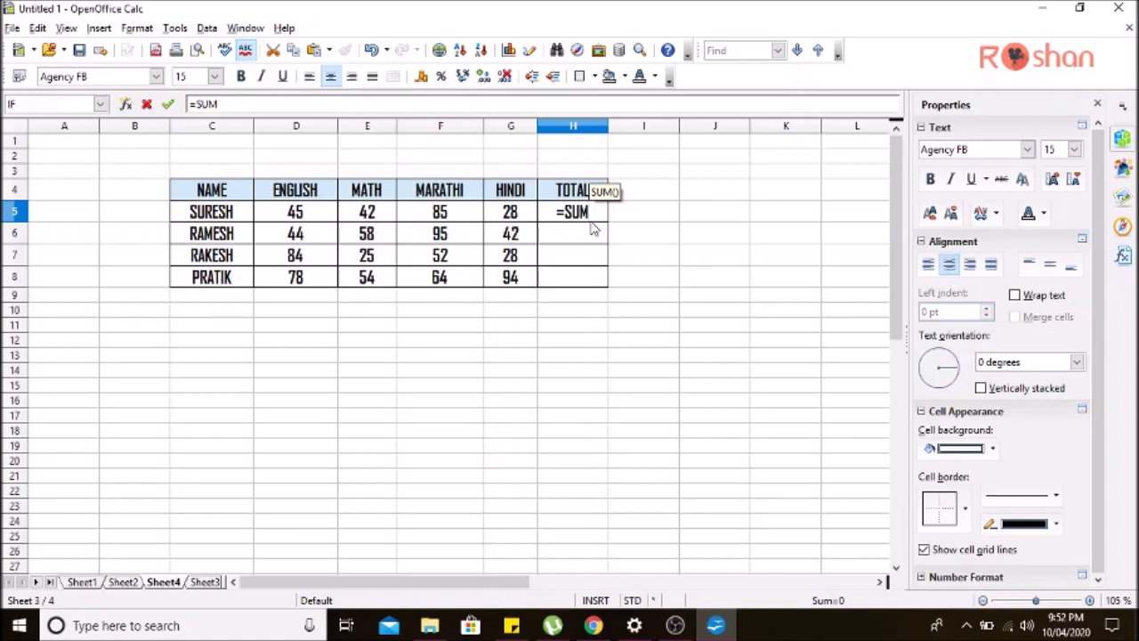
text(()
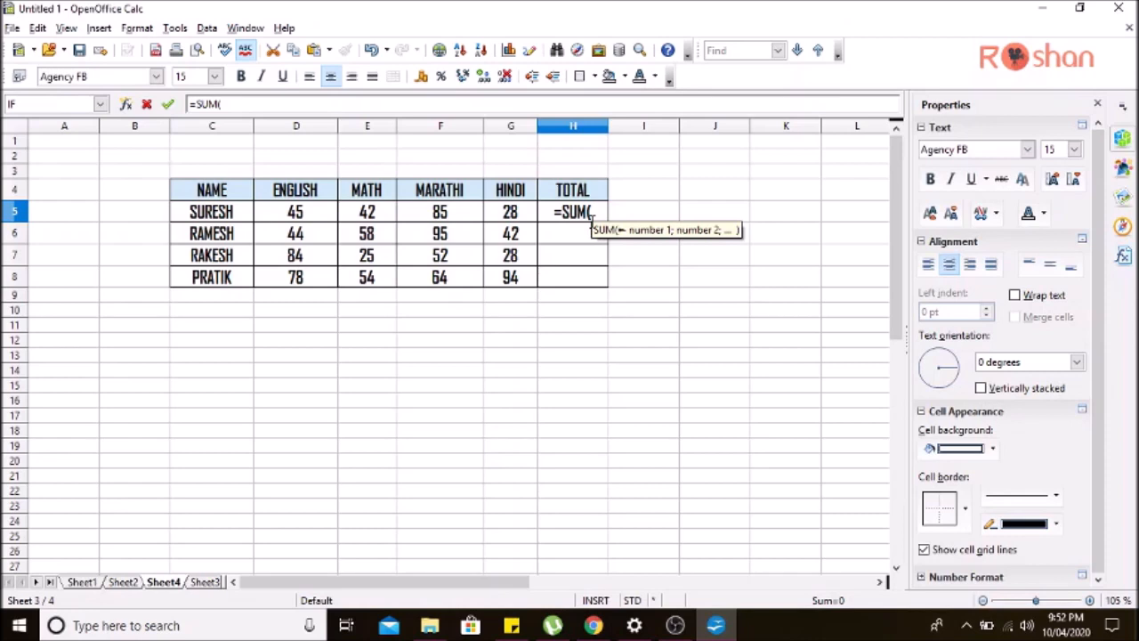
text())
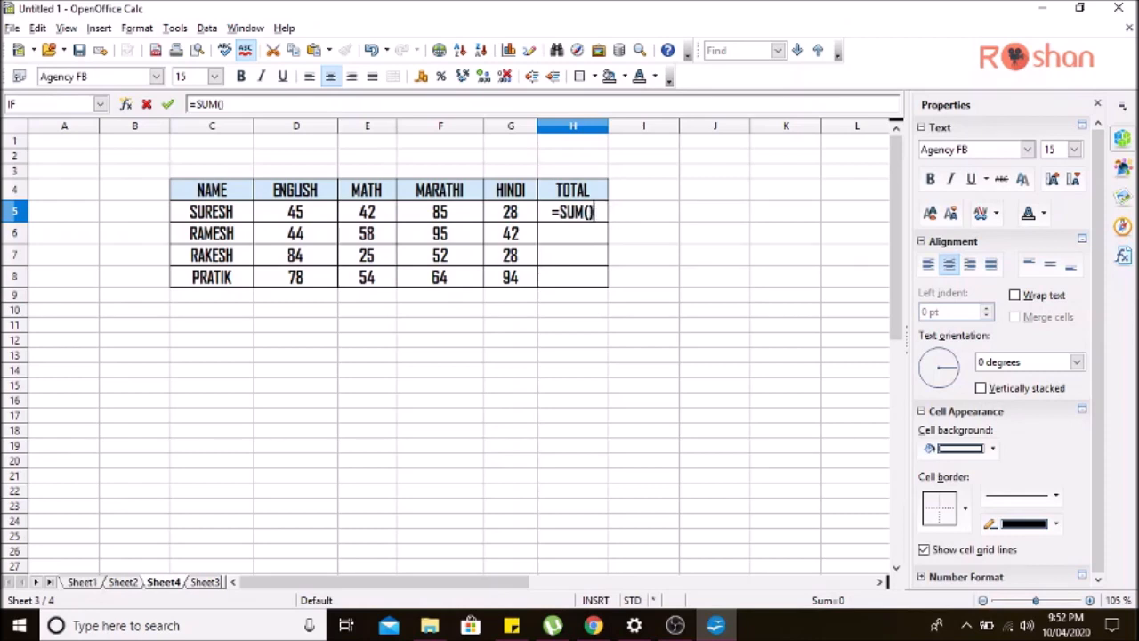
click(589, 213)
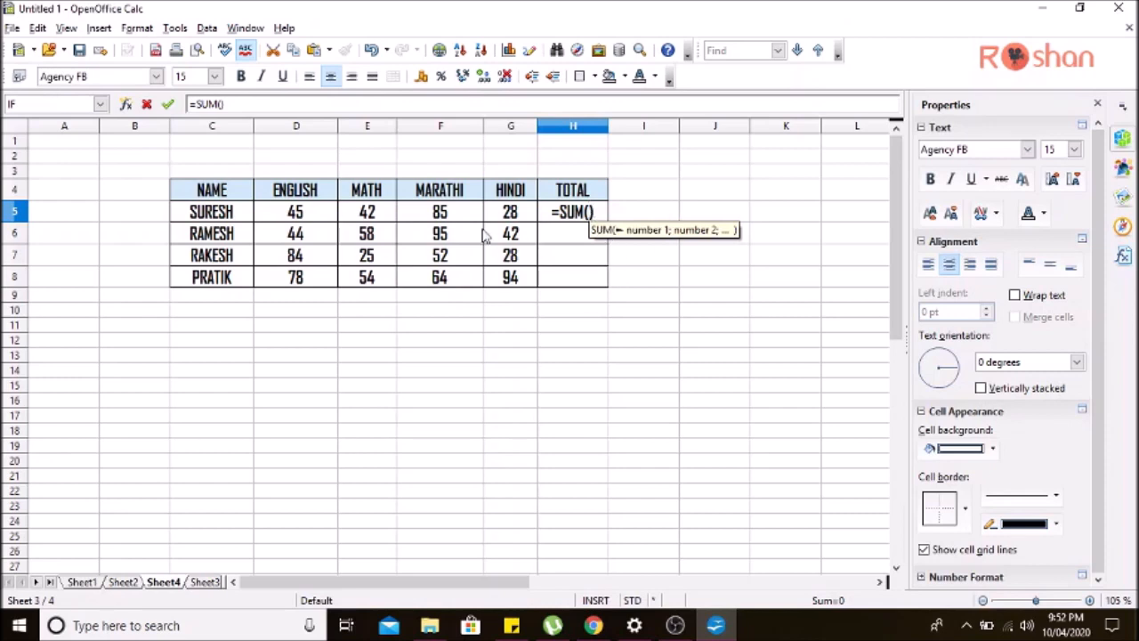
click(308, 221)
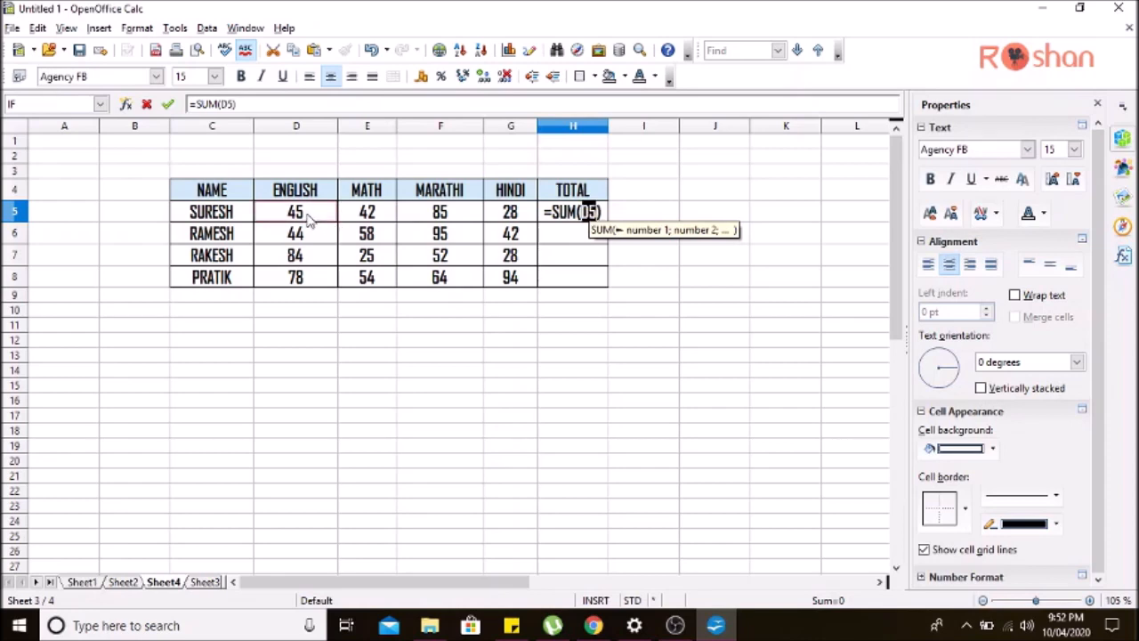
drag(309, 222, 505, 221)
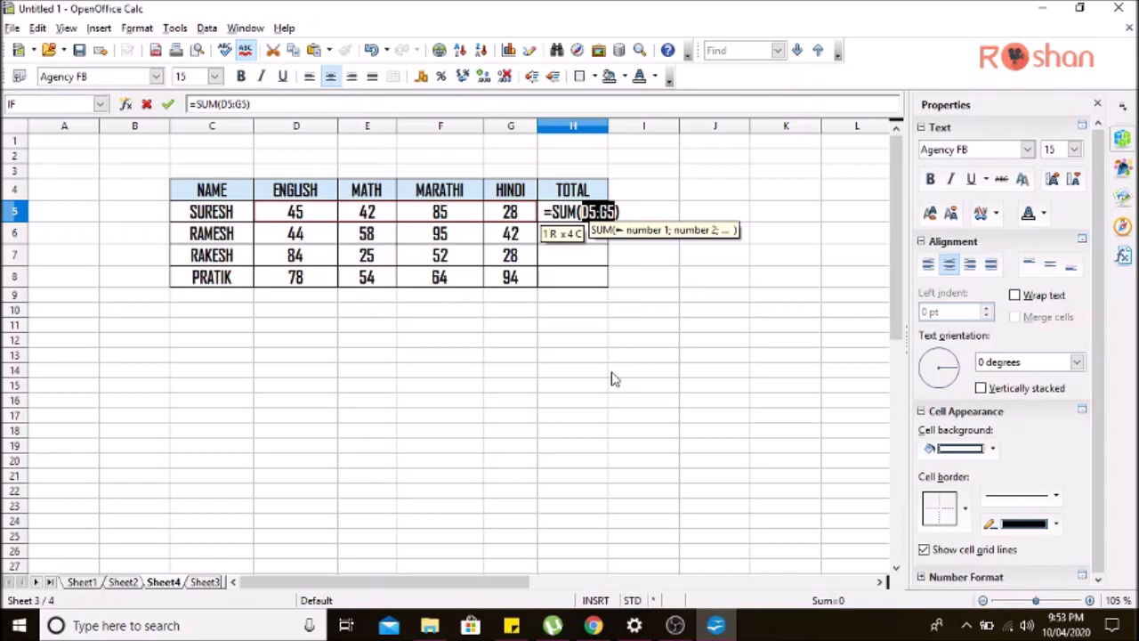
click(169, 105)
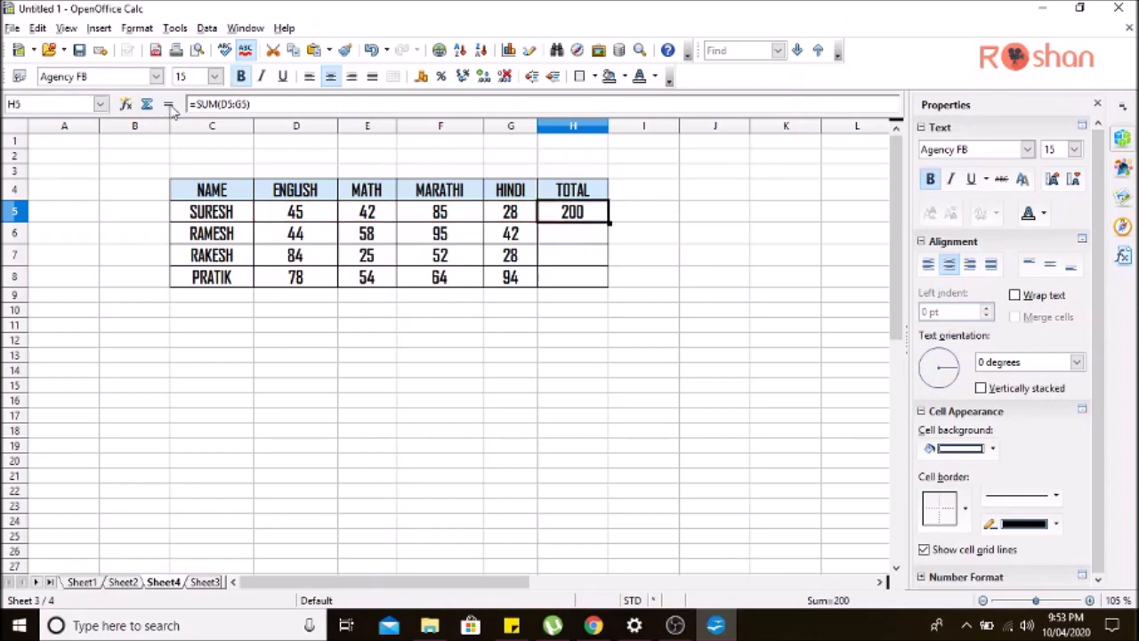
- Total the second student's marks in cell H6 with the formula =SUM(D6:G6)
click(564, 239)
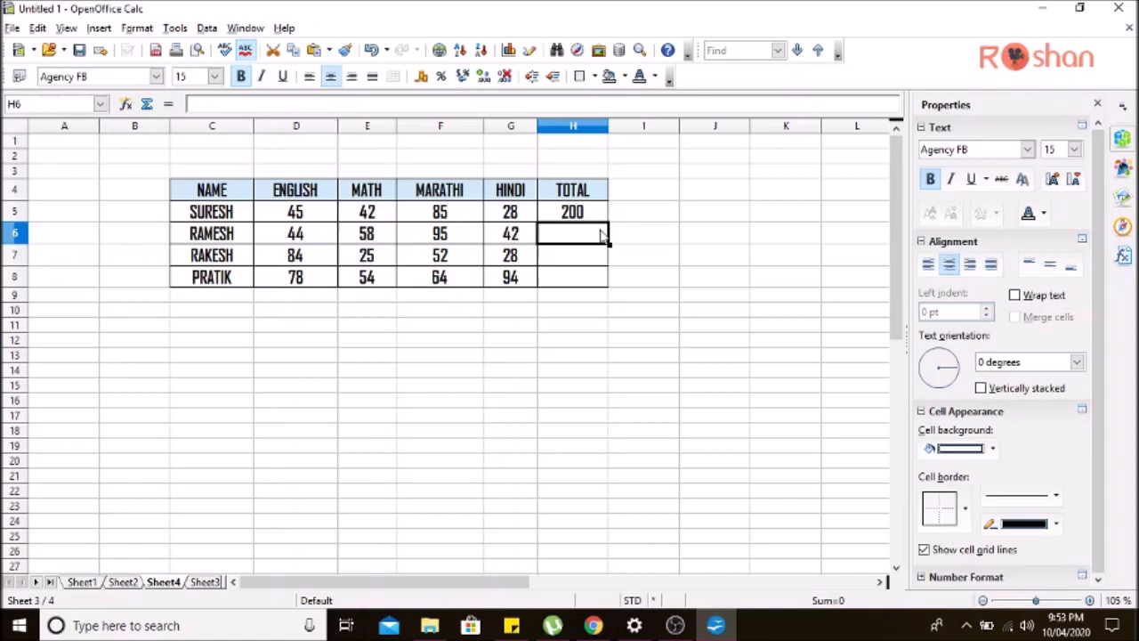
text(=S)
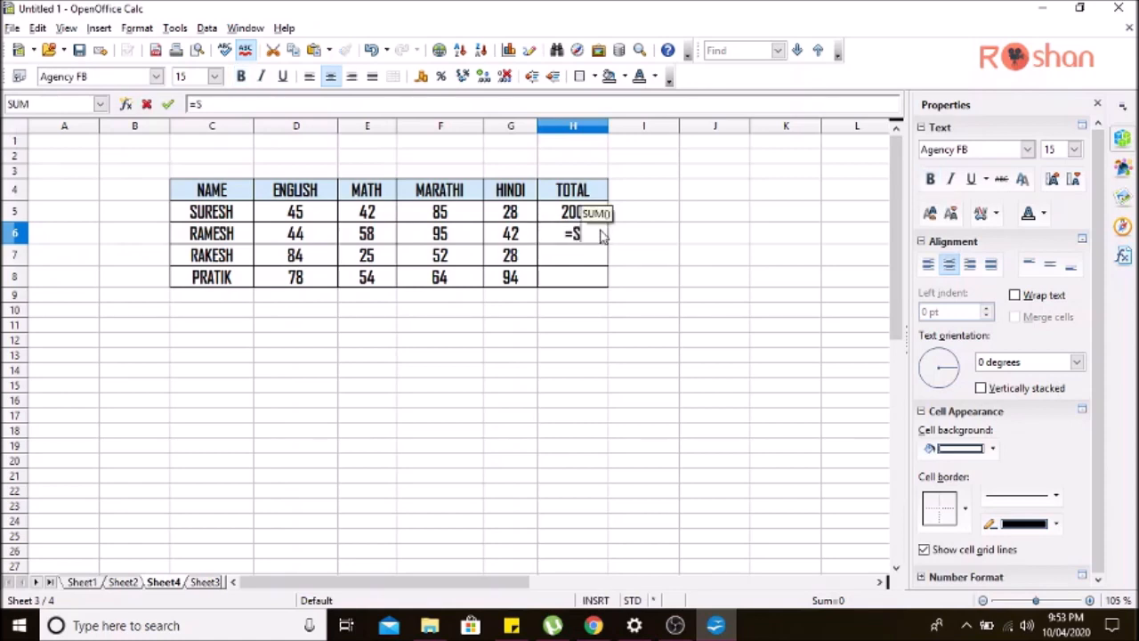
text(UM)
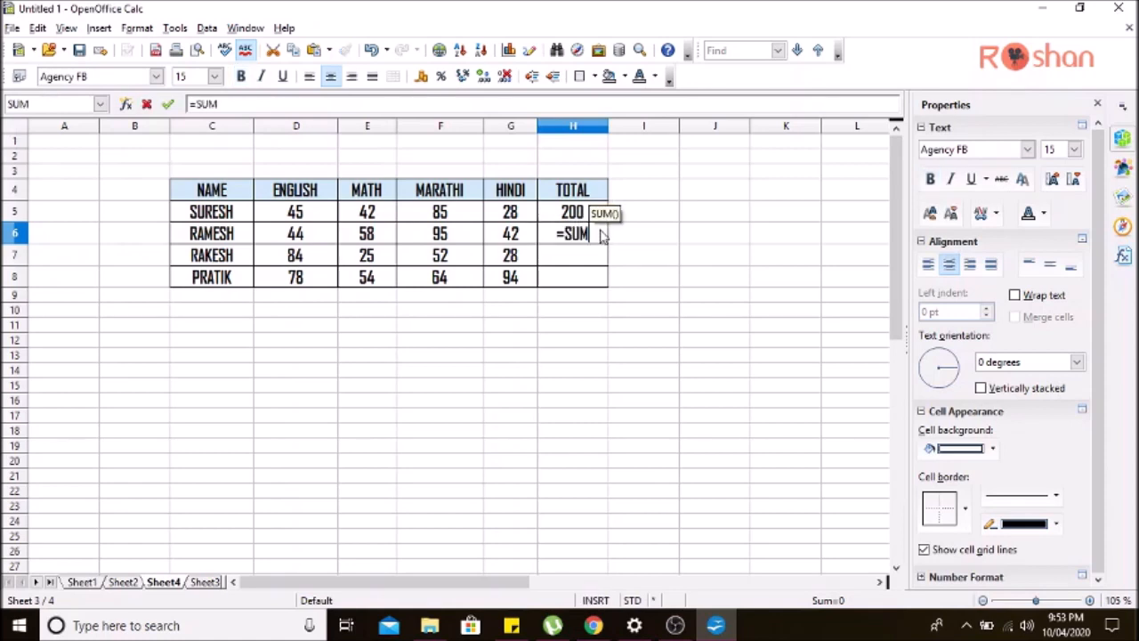
text(())
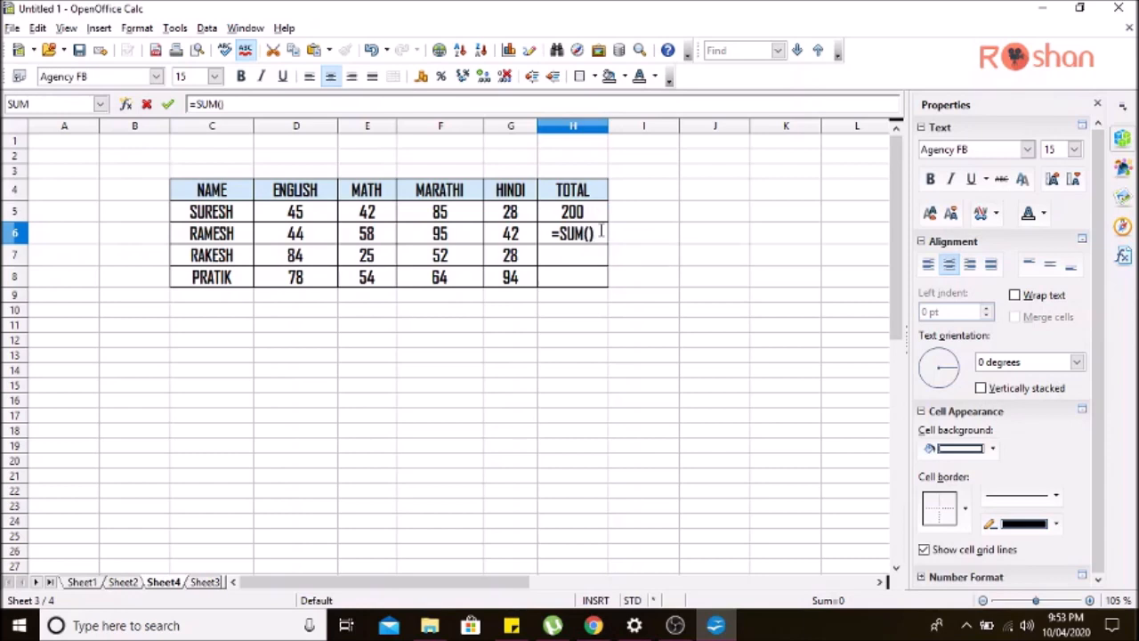
key(Left)
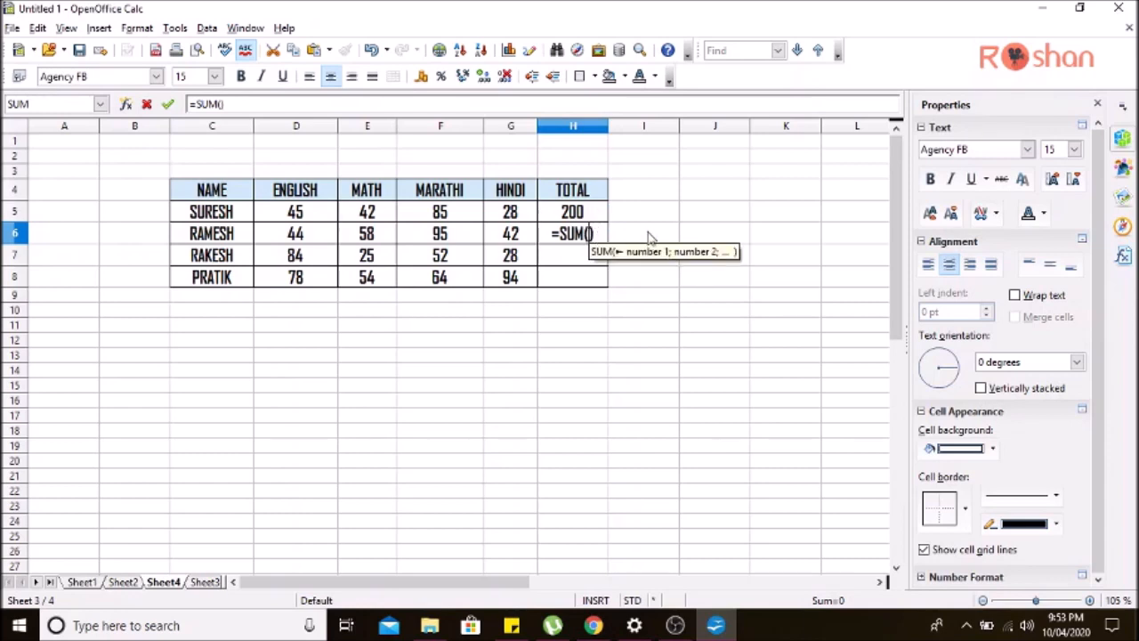
click(284, 240)
drag(285, 241, 498, 235)
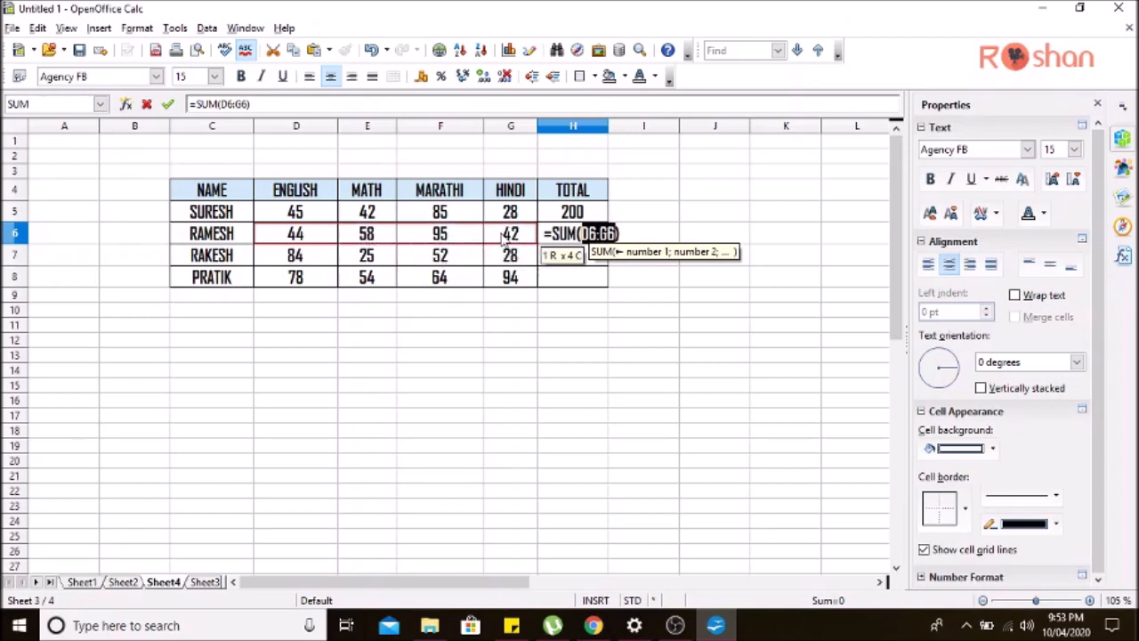
click(172, 104)
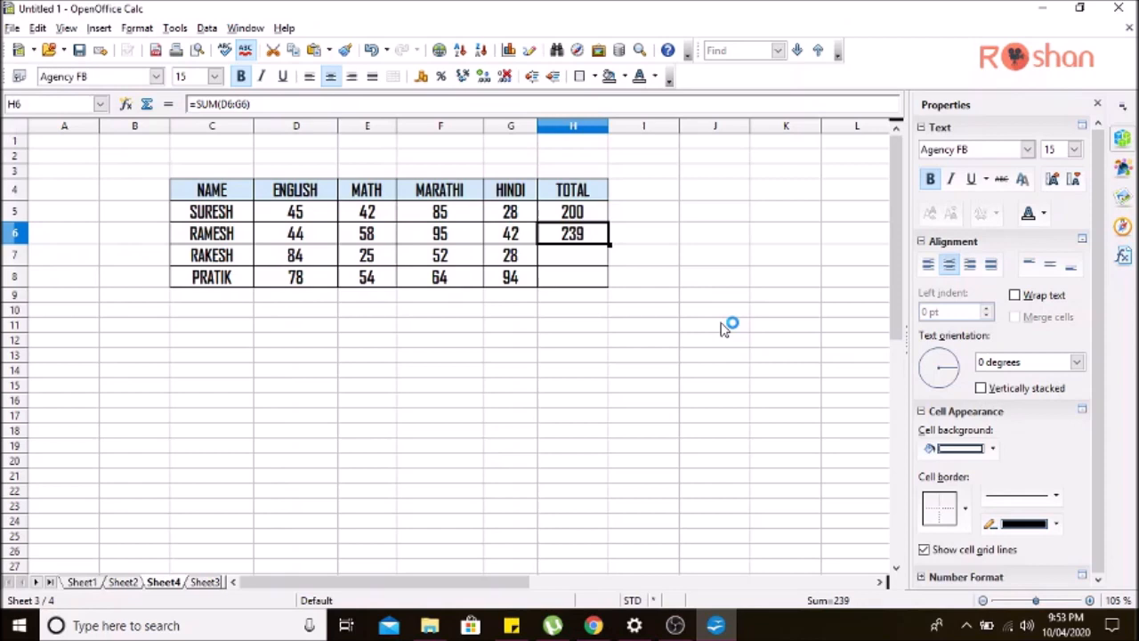
- Fill the total formula from cell H6 down to H8 for the remaining students
click(744, 260)
click(604, 235)
drag(611, 246, 611, 285)
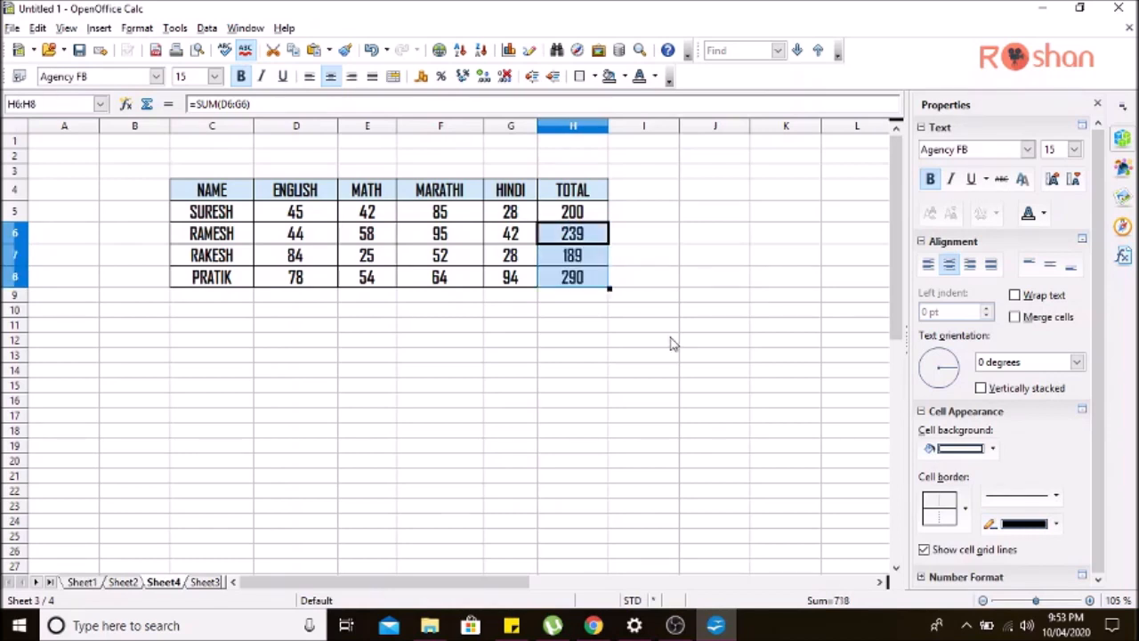
click(668, 256)
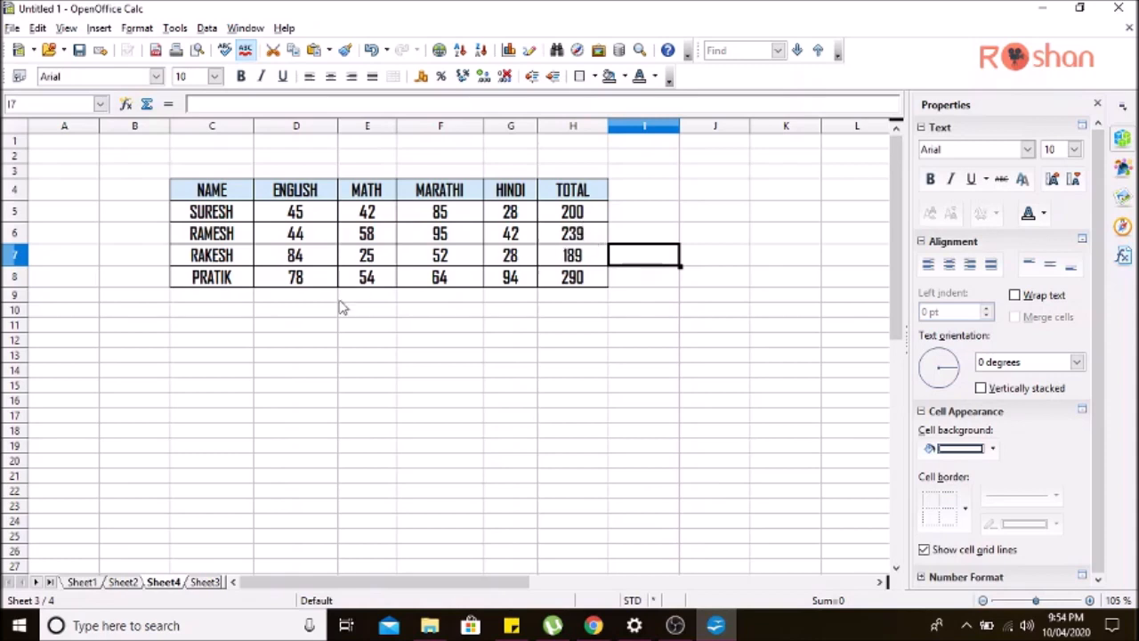
- Enter the labels MAX in cell C10 and MIN in cell C12 below the marks table
click(211, 319)
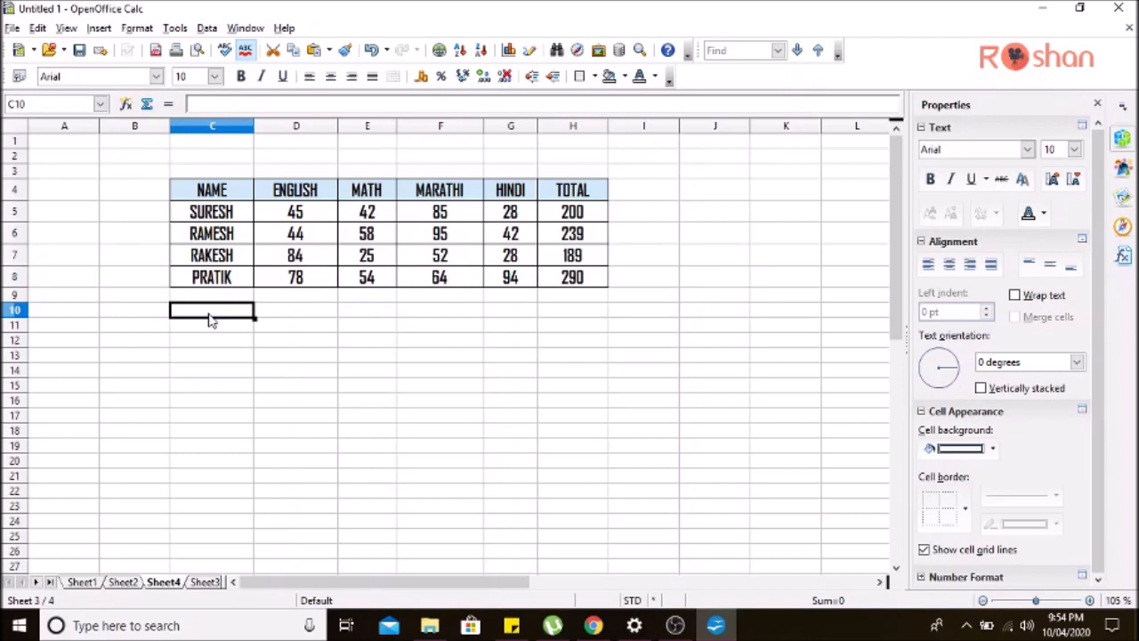
text(mAX)
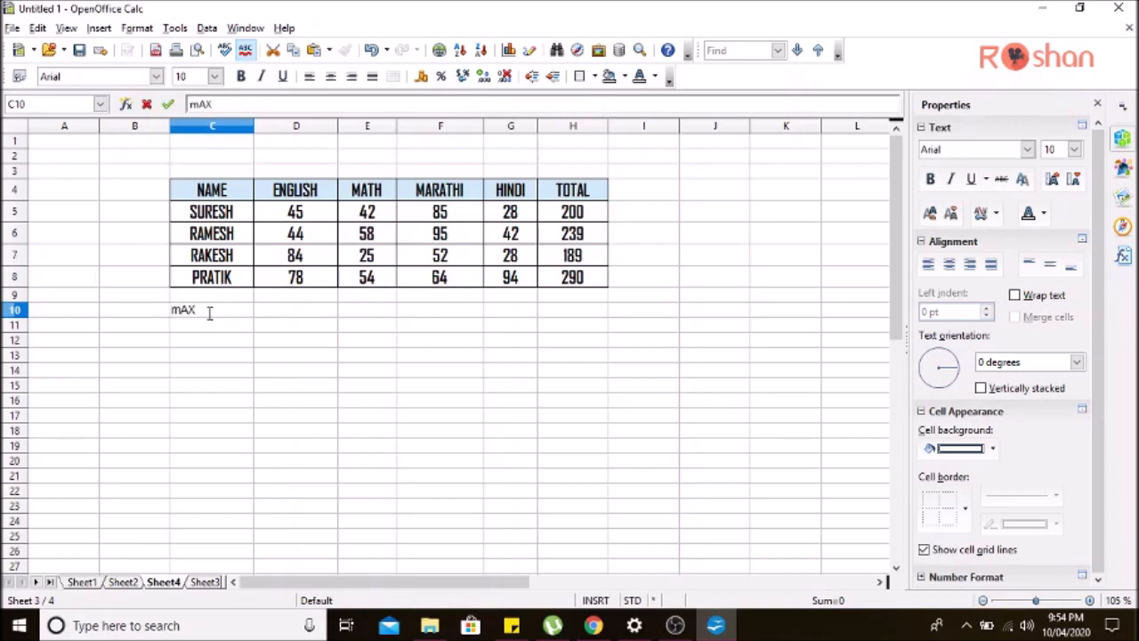
click(181, 309)
key(BackSpace)
text(M)
click(197, 351)
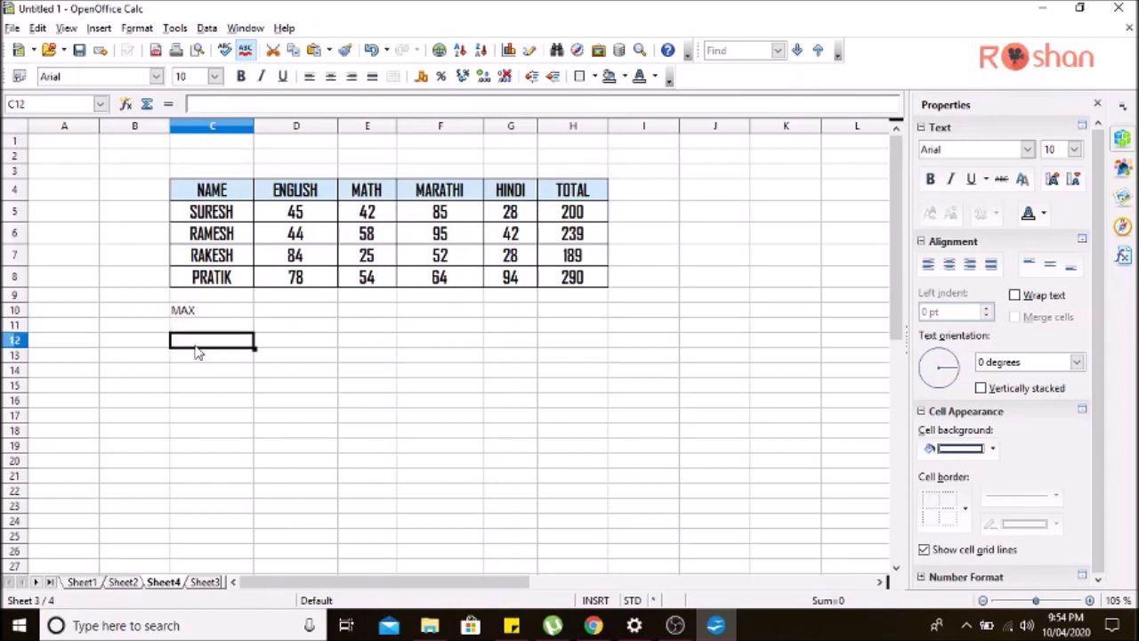
text(MIN)
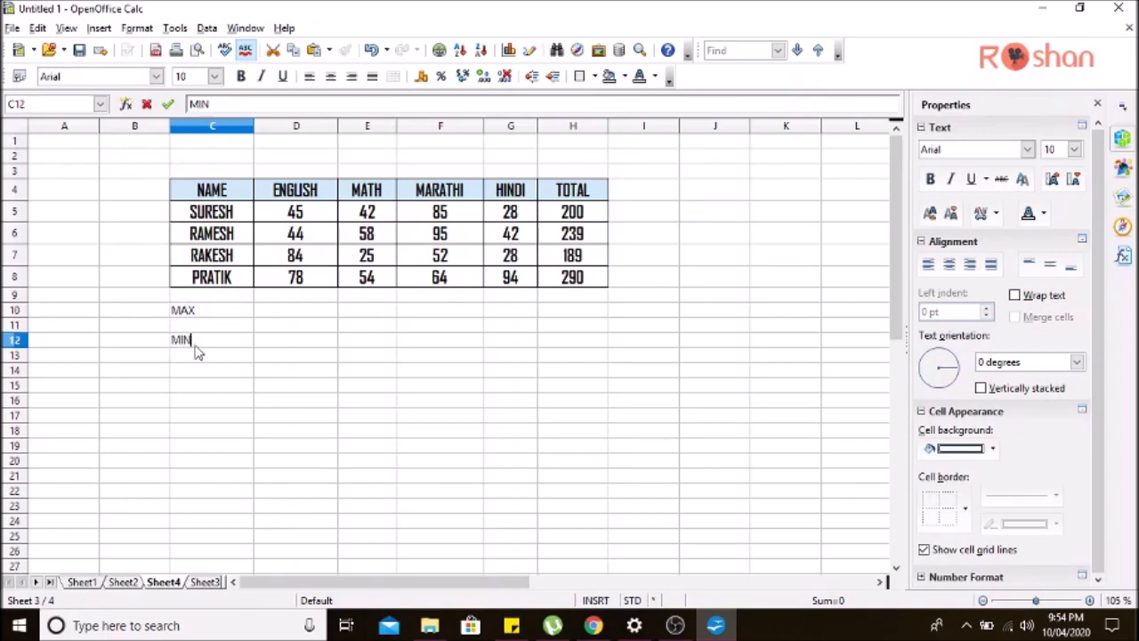
click(420, 495)
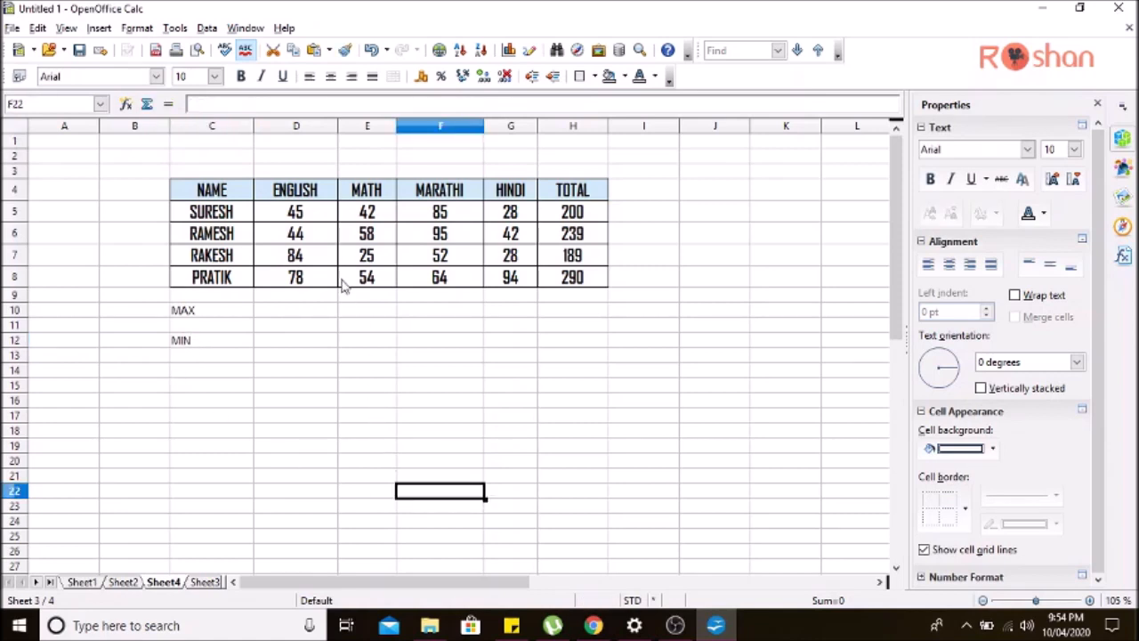
- Find the highest English mark in cell D10 with the formula =MAX(D5:D8)
click(307, 316)
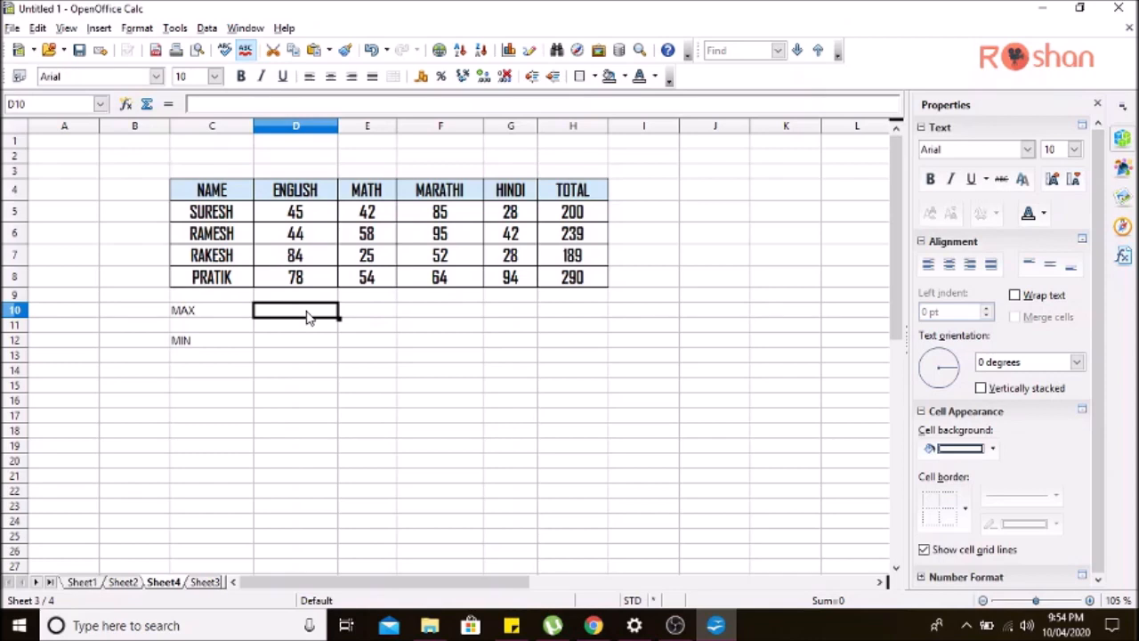
text(=)
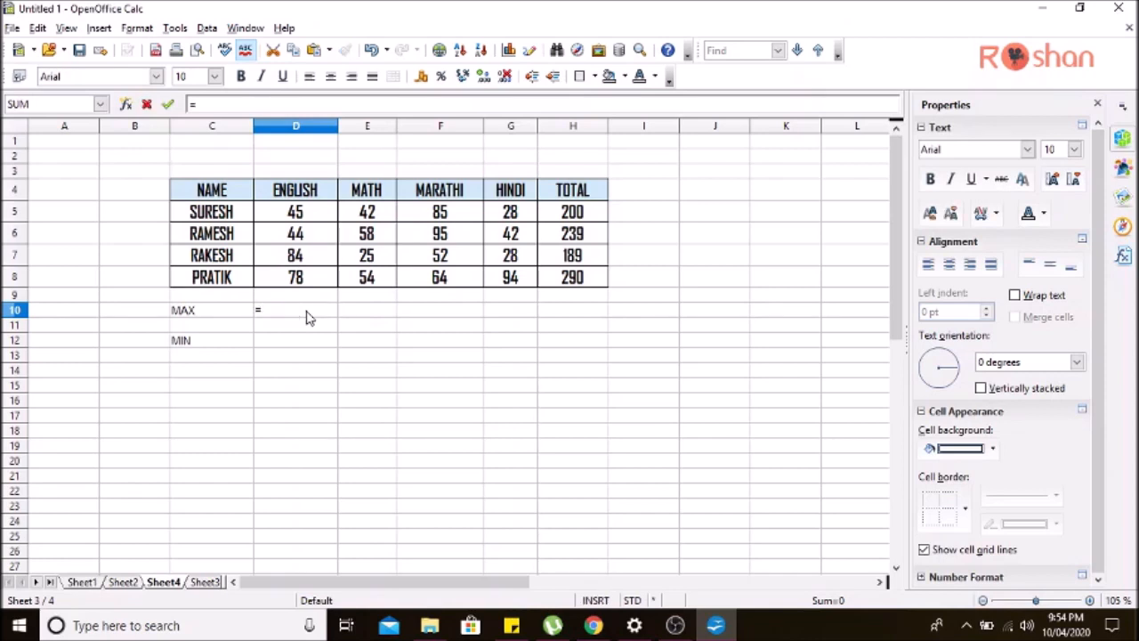
text(MAX)
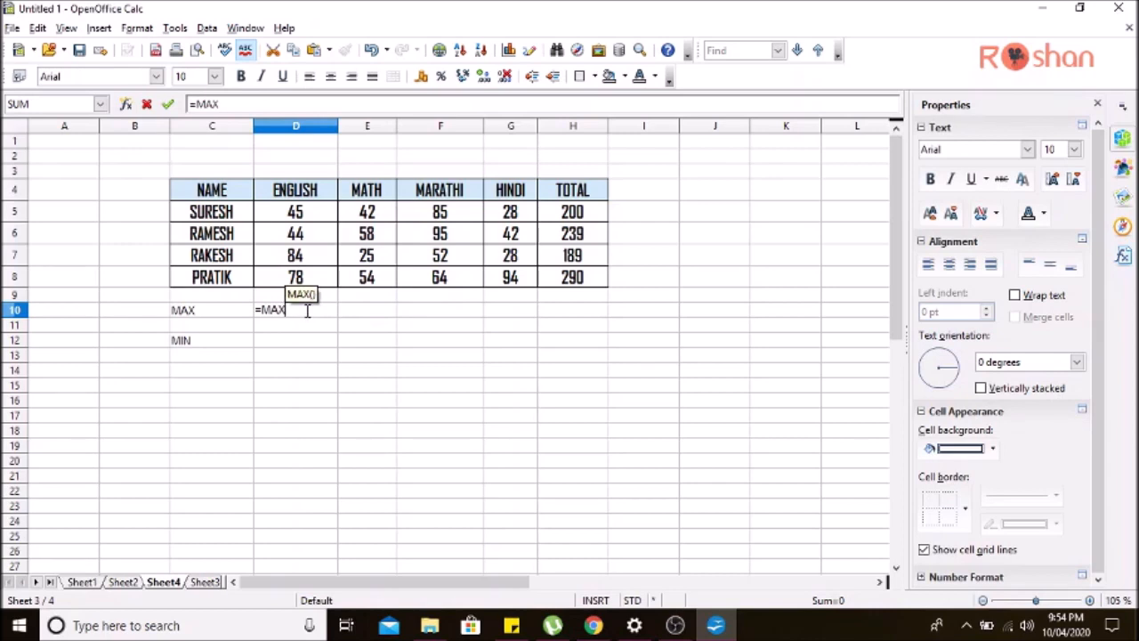
text(())
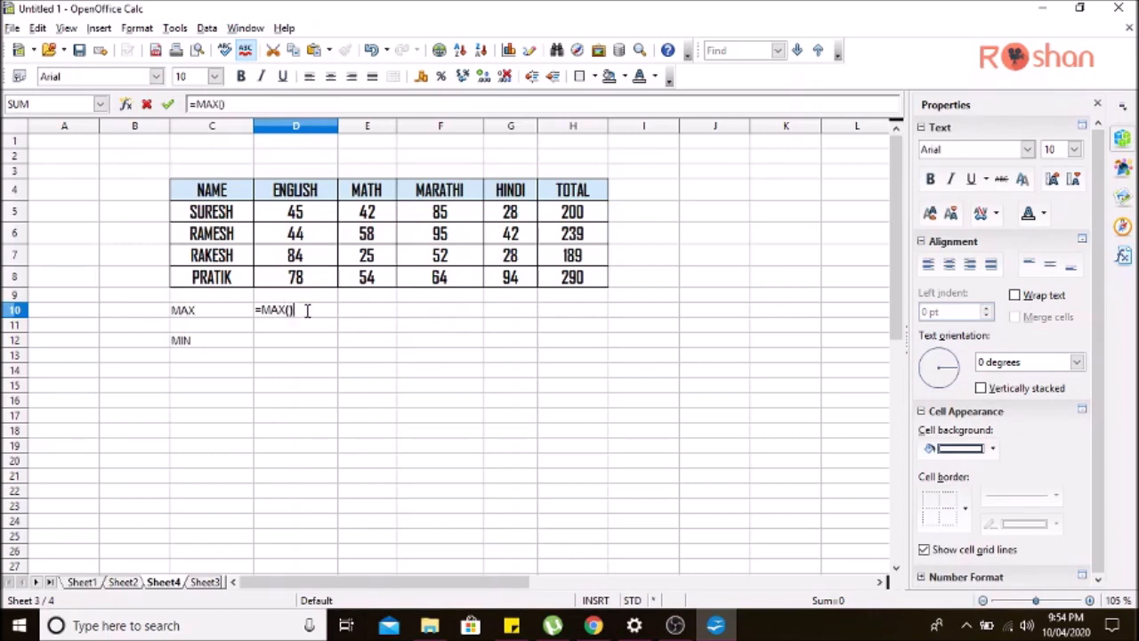
click(289, 310)
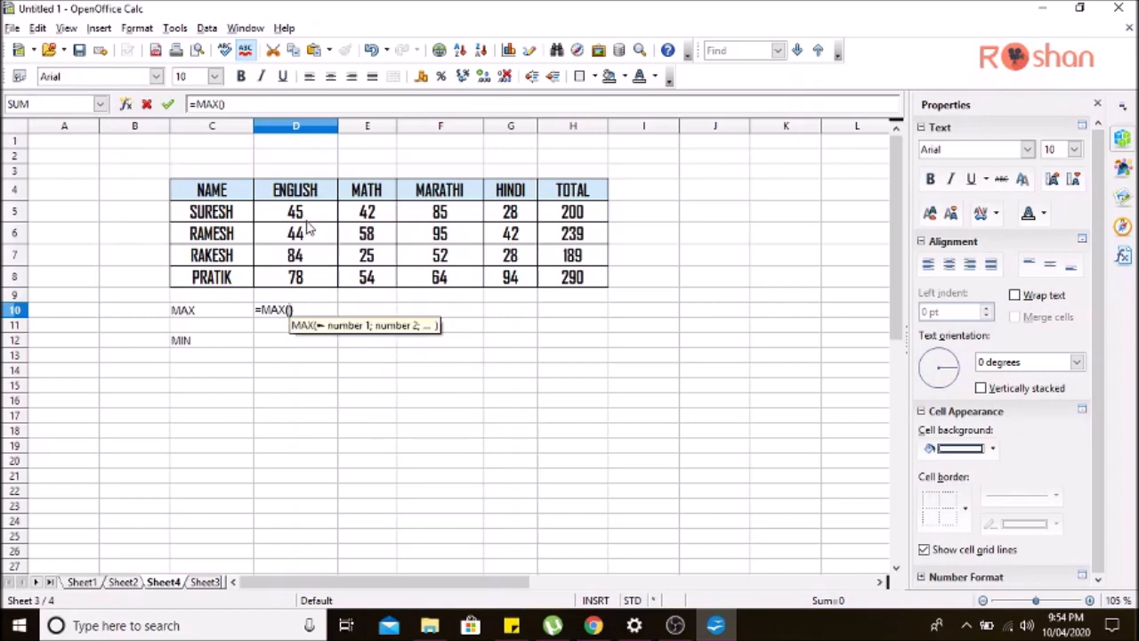
drag(300, 218, 304, 281)
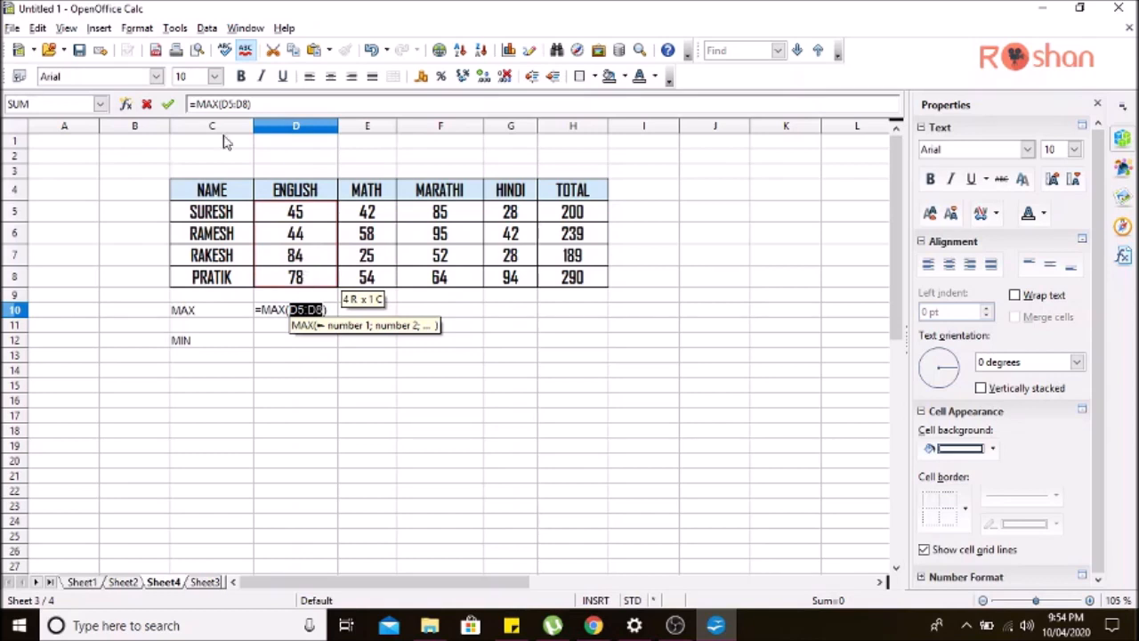
click(168, 105)
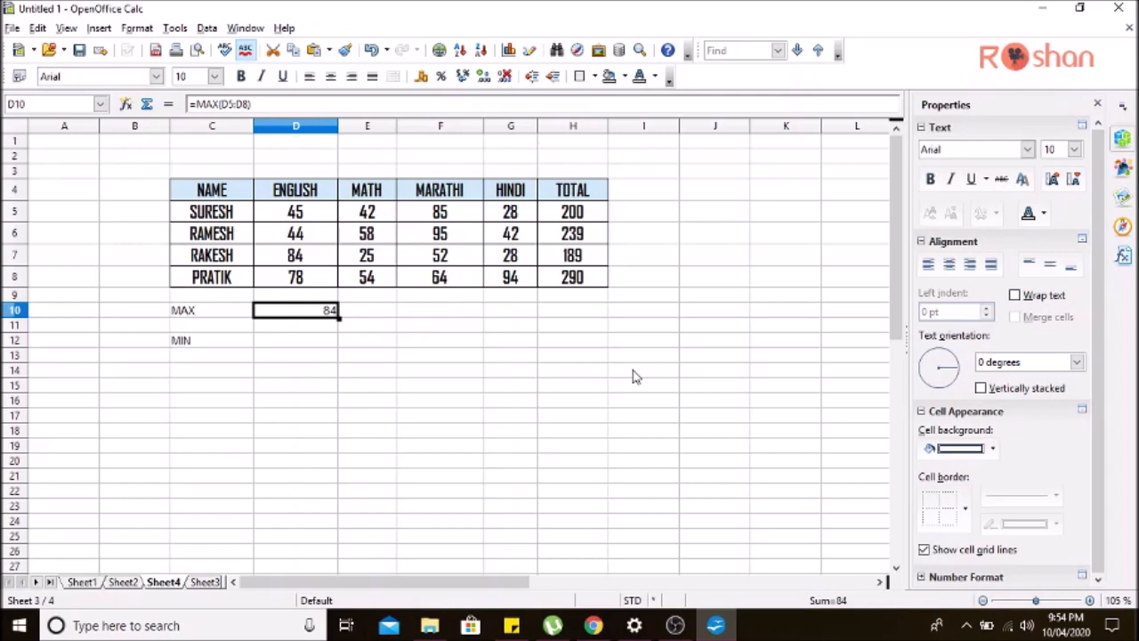
- Find the lowest English mark in cell D12 with the formula =MIN(D5:D8)
click(308, 349)
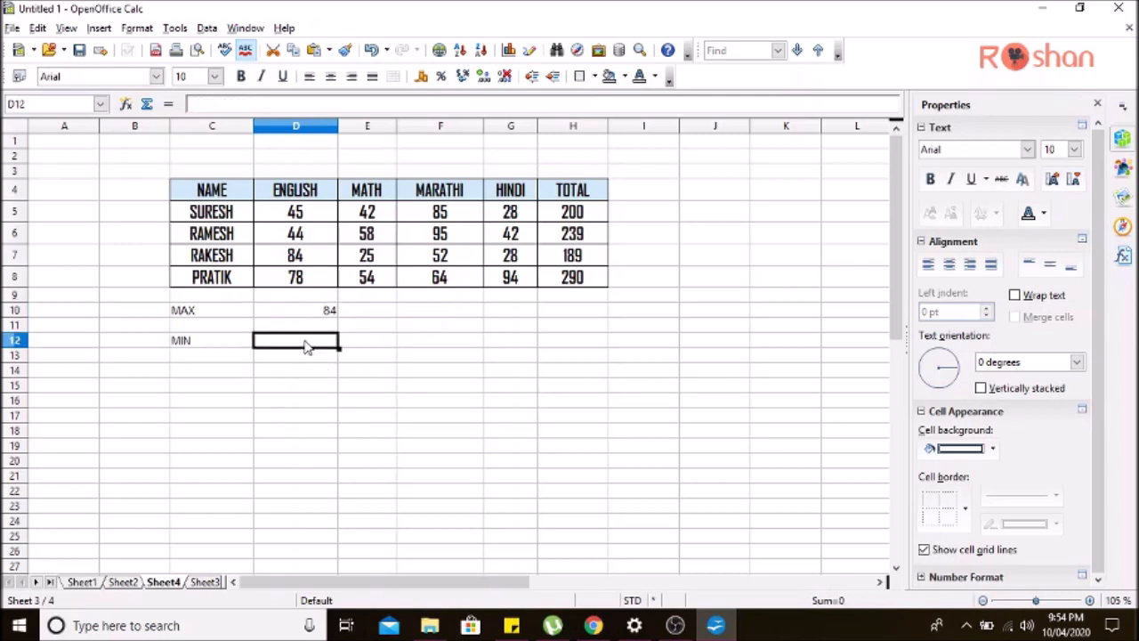
text(=MI)
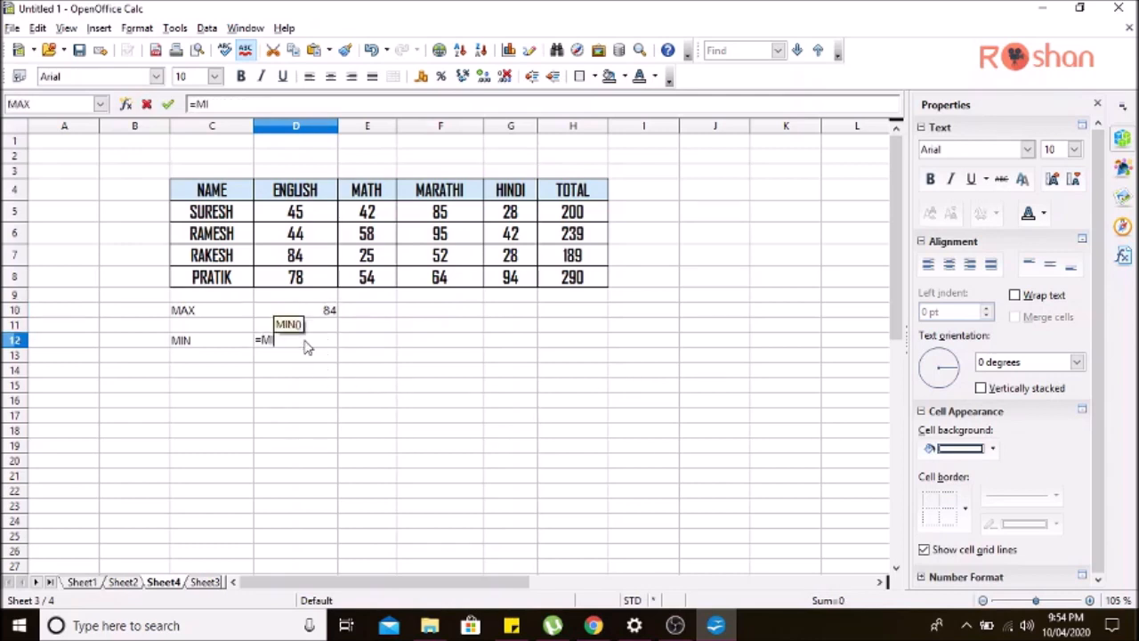
text(N()
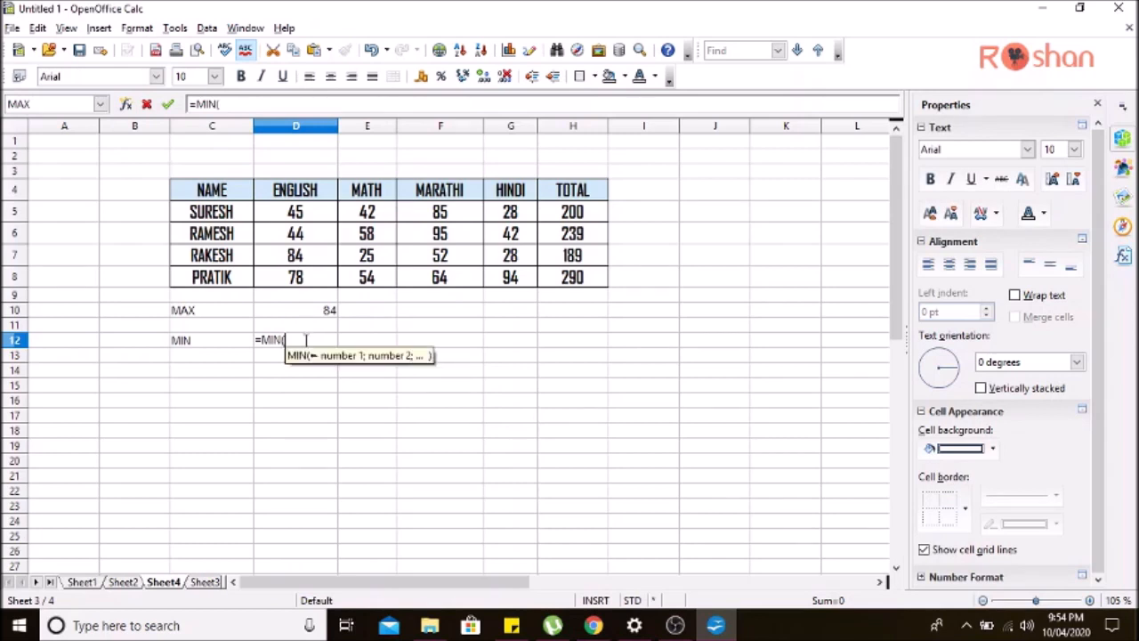
text())
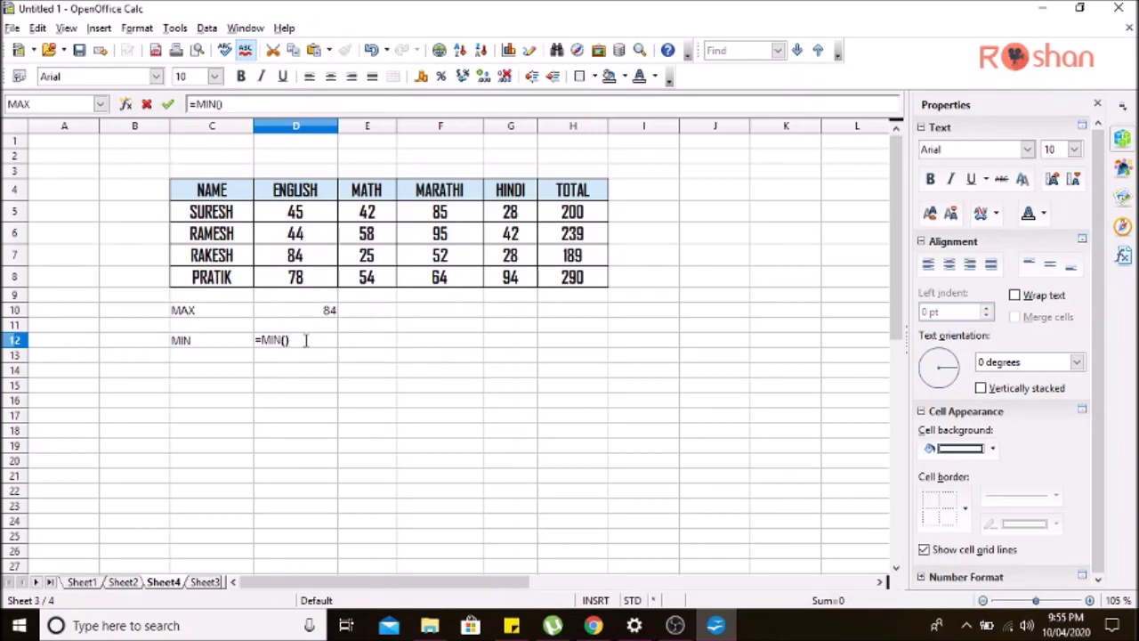
click(285, 340)
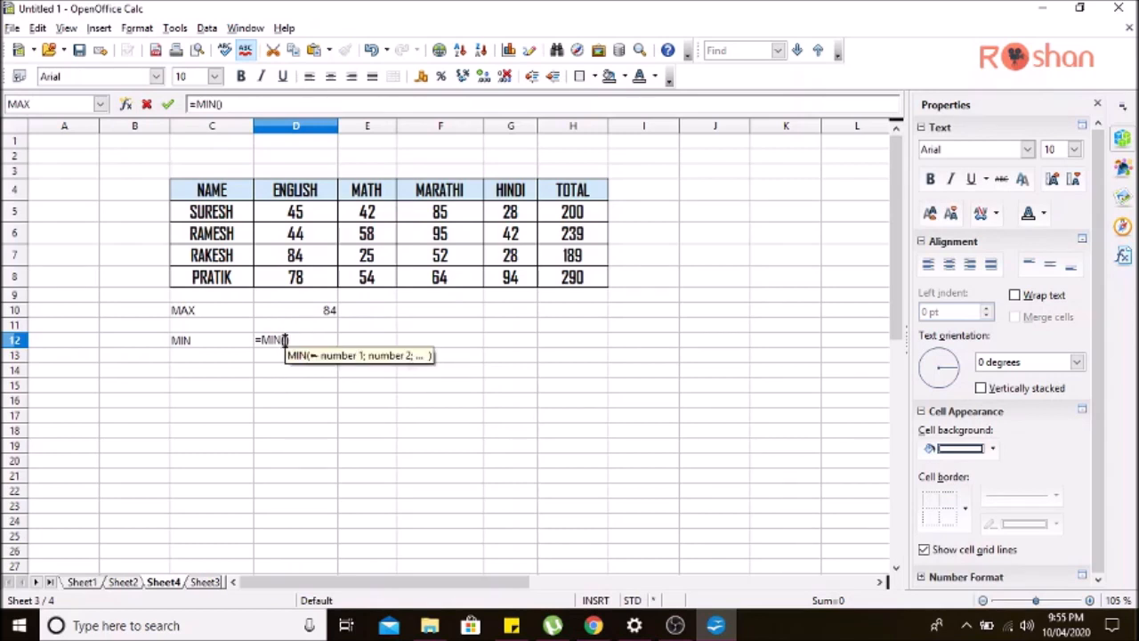
drag(299, 216, 306, 279)
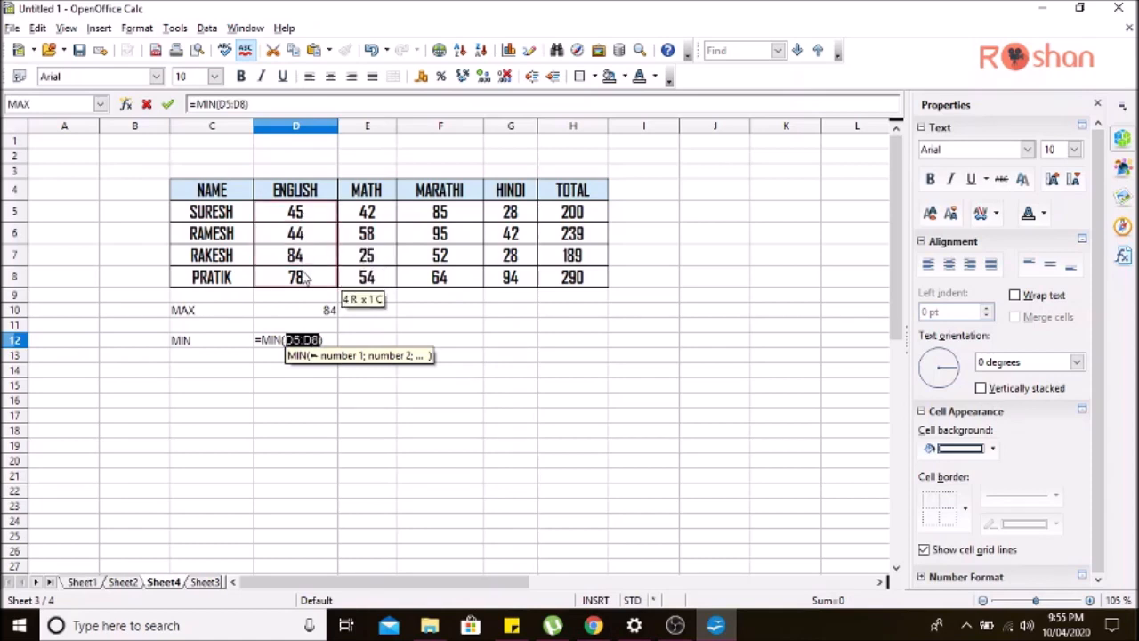
click(169, 105)
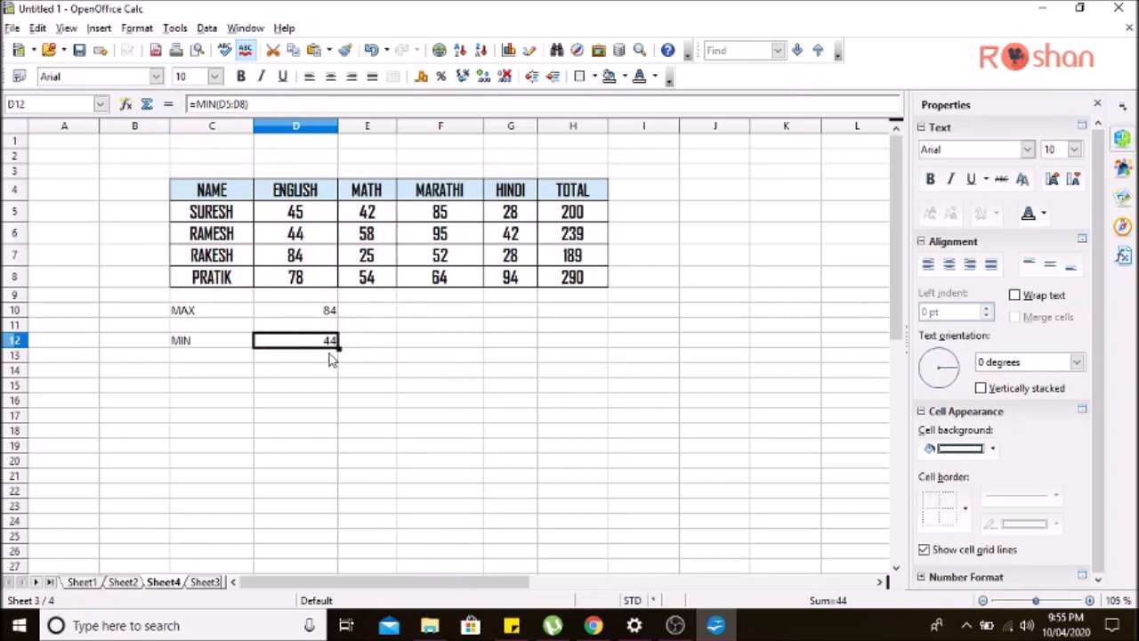
click(206, 312)
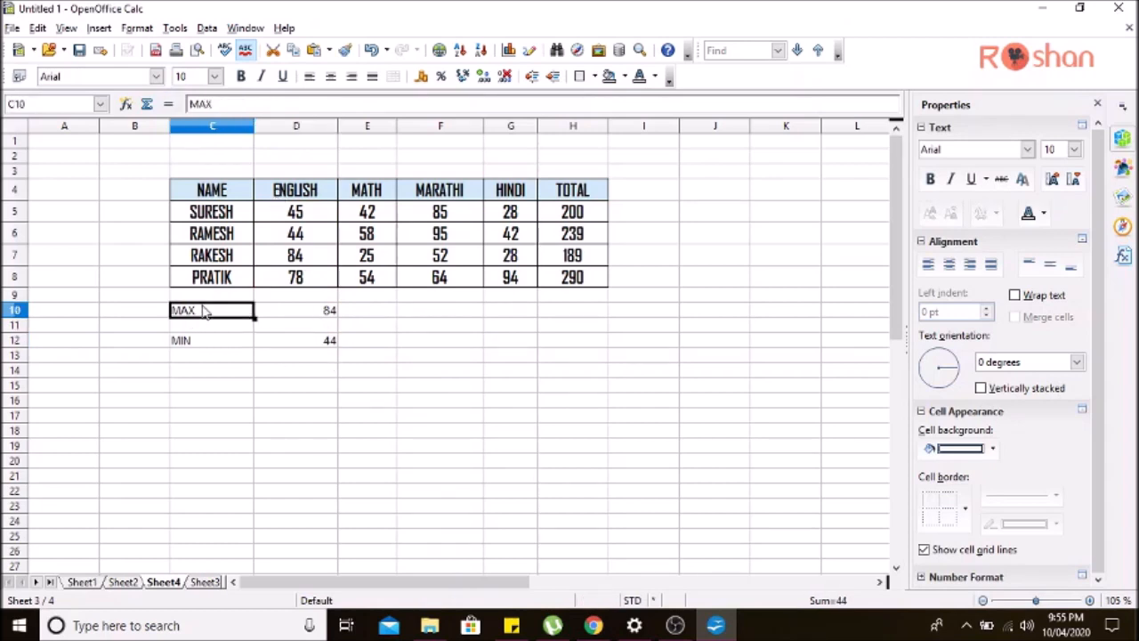
click(200, 345)
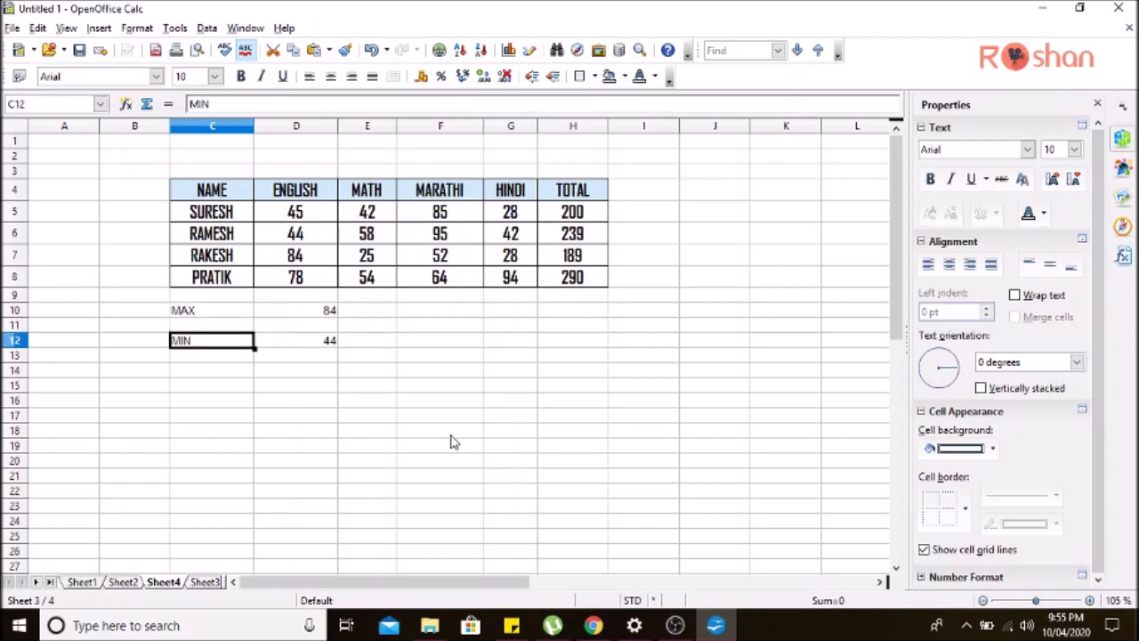
click(224, 317)
click(234, 347)
click(623, 213)
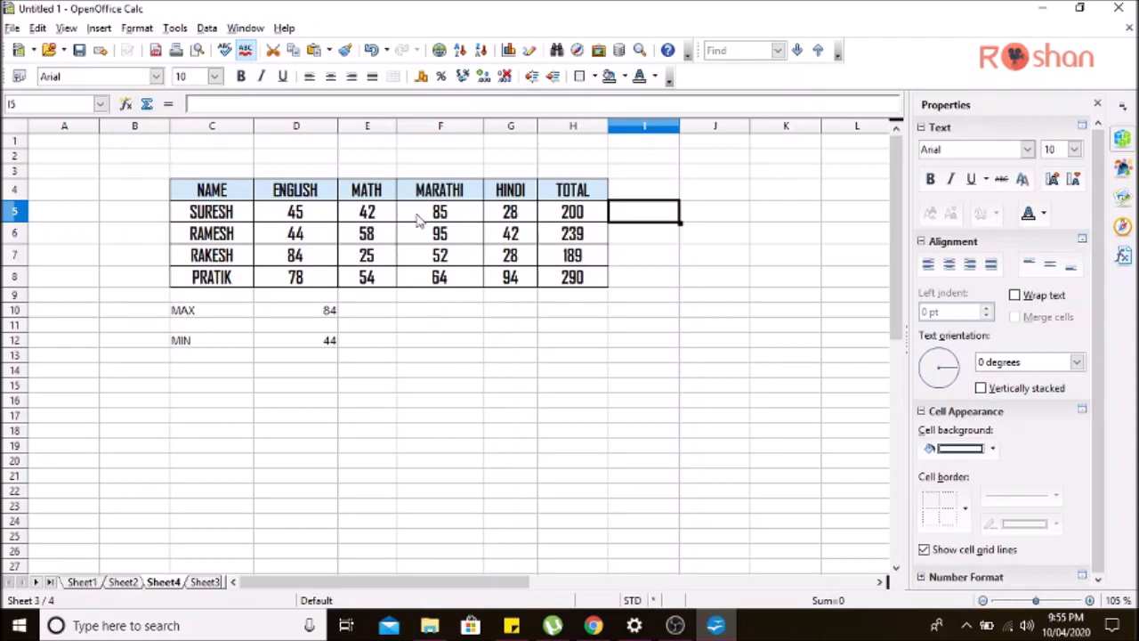
- Switch to the e-book in Chrome, zoom out to the full spread, and turn to pages 18 - 19
click(716, 625)
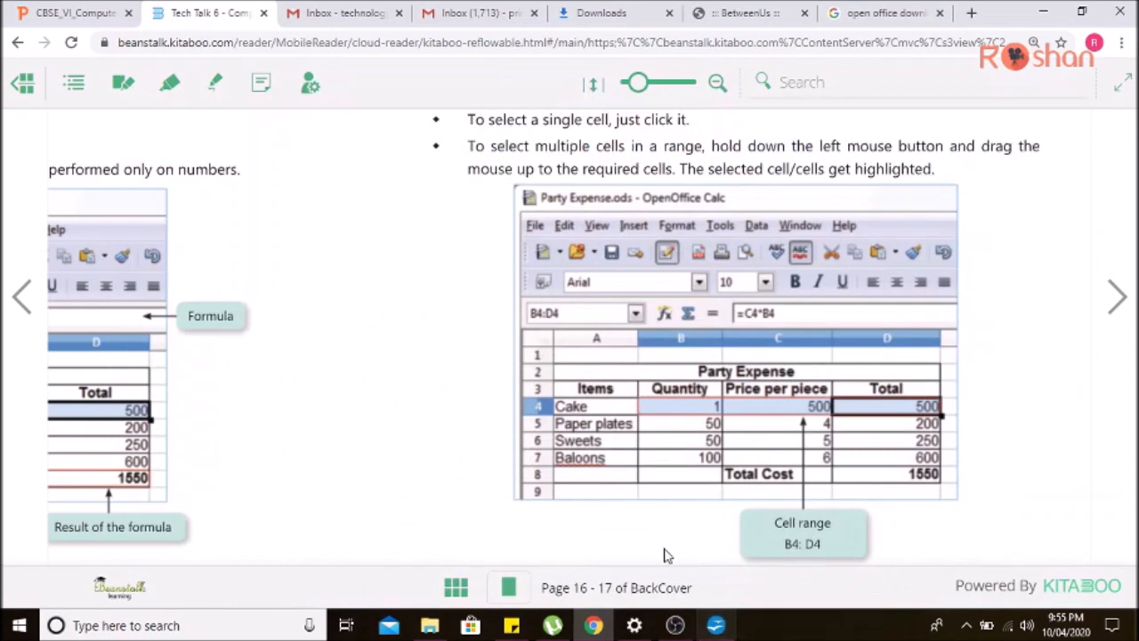
drag(641, 86, 628, 90)
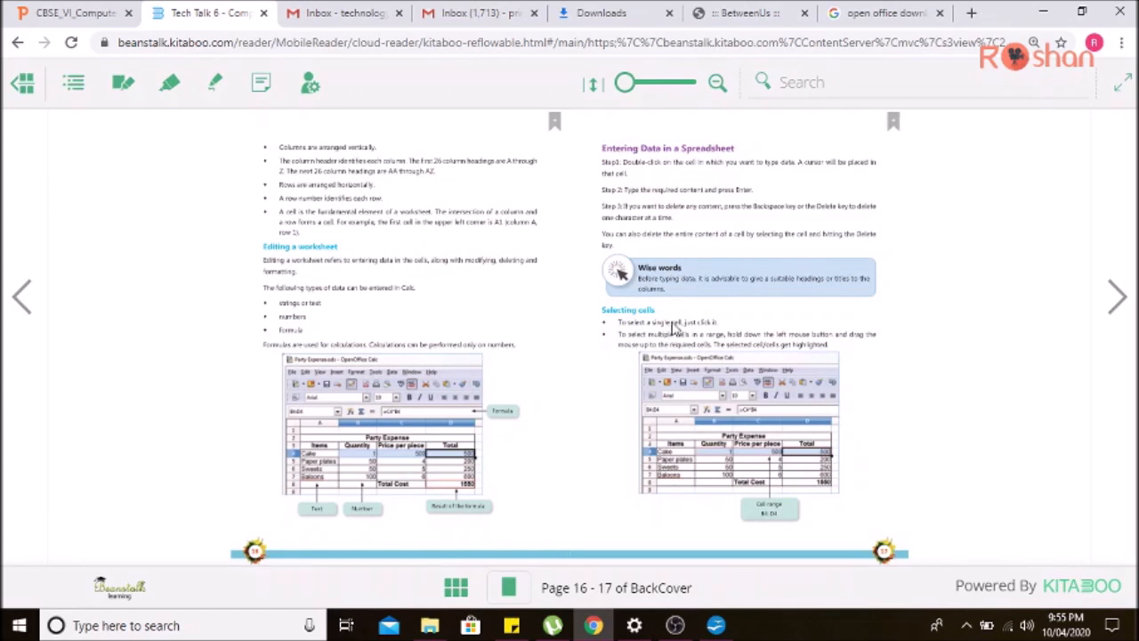
click(1114, 307)
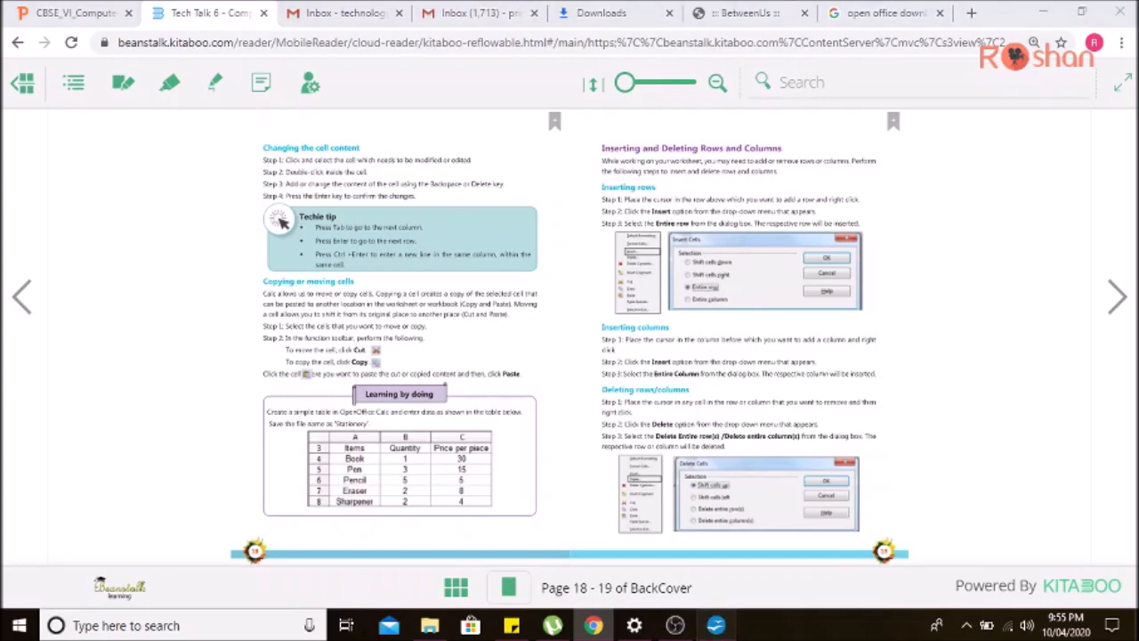
- Switch back to OpenOffice Calc and copy the TOTAL column H4:H8 into the adjacent column starting at cell I4
click(715, 625)
click(663, 378)
drag(586, 194, 590, 277)
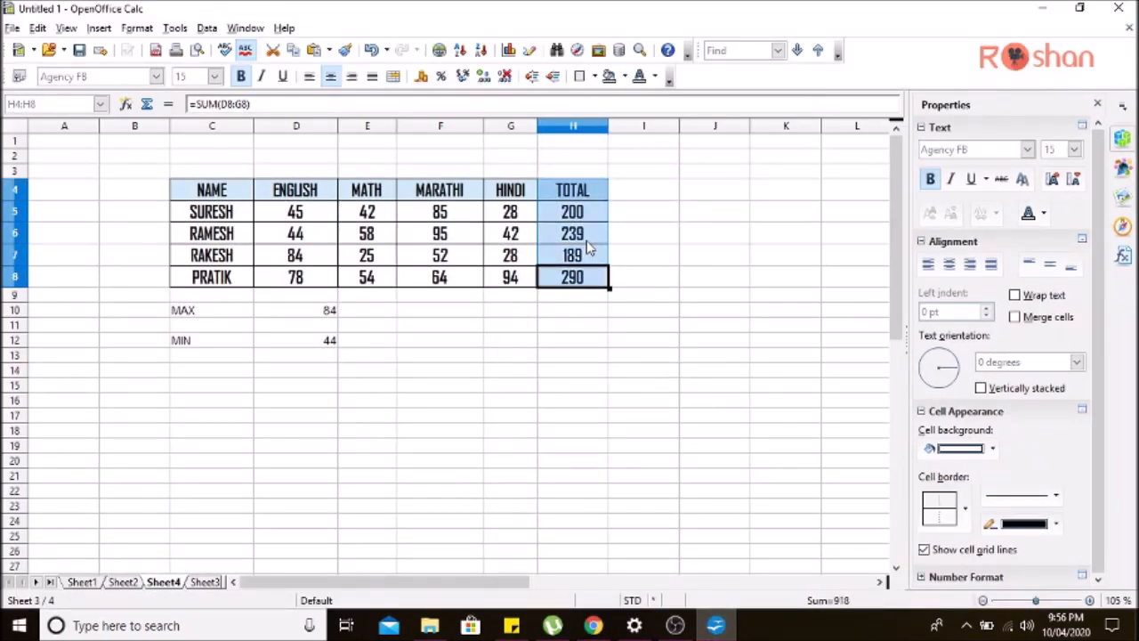
key(ctrl+s)
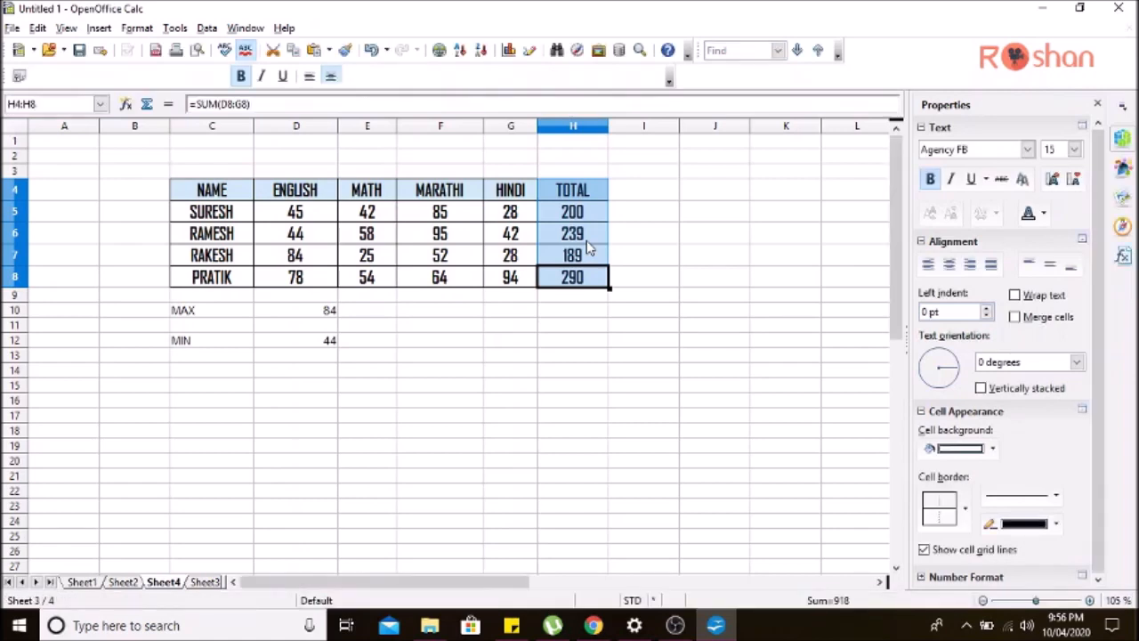
right_click(588, 250)
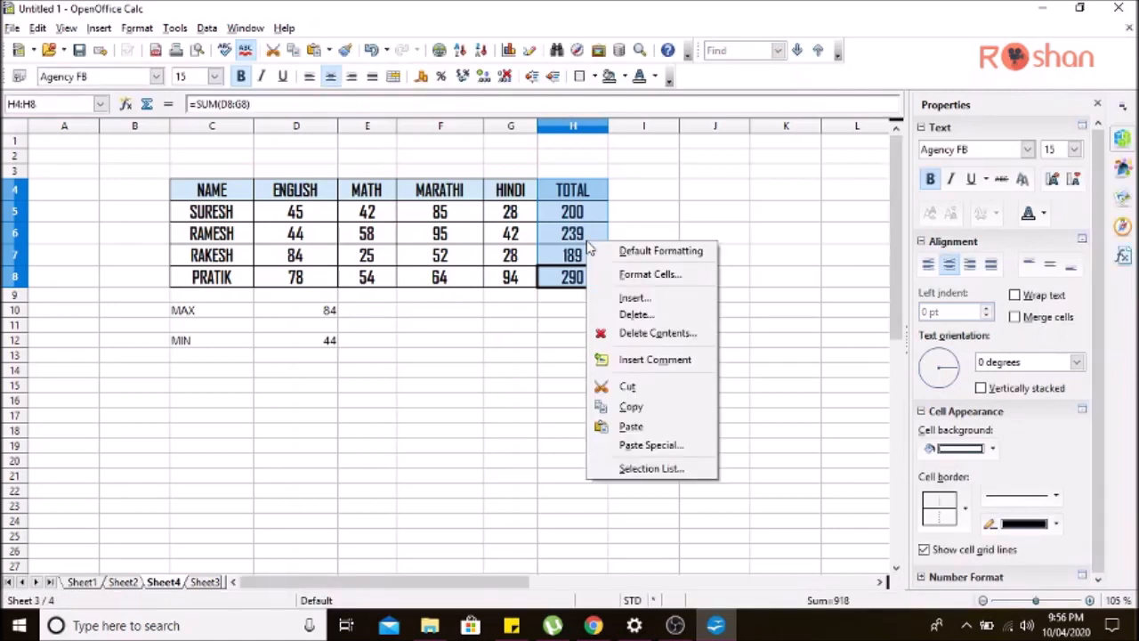
click(641, 406)
click(647, 199)
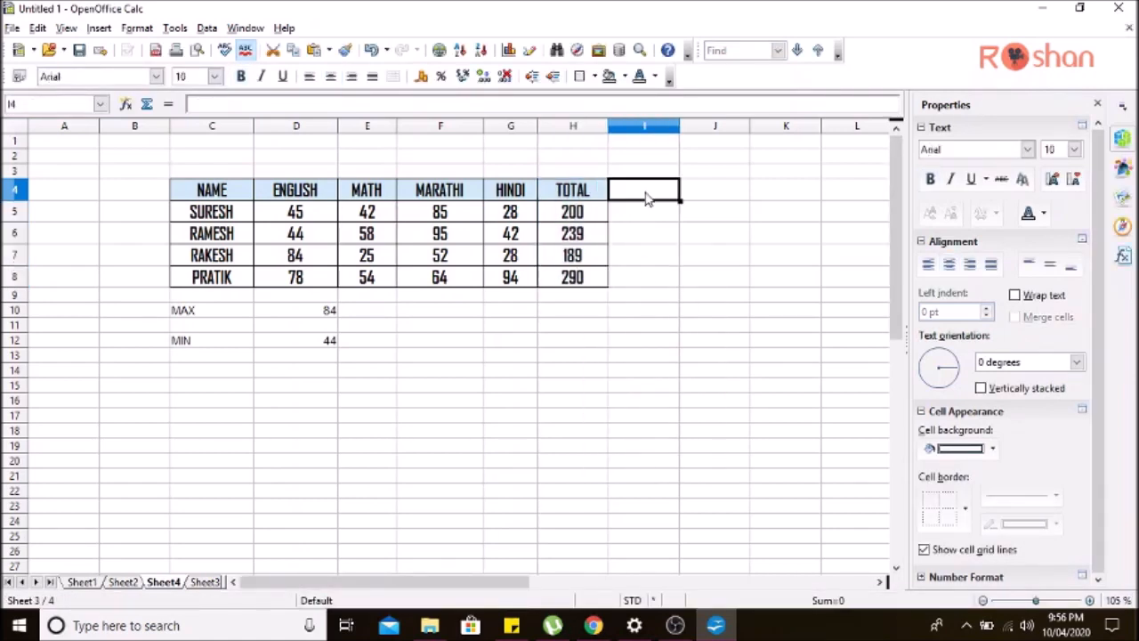
right_click(647, 200)
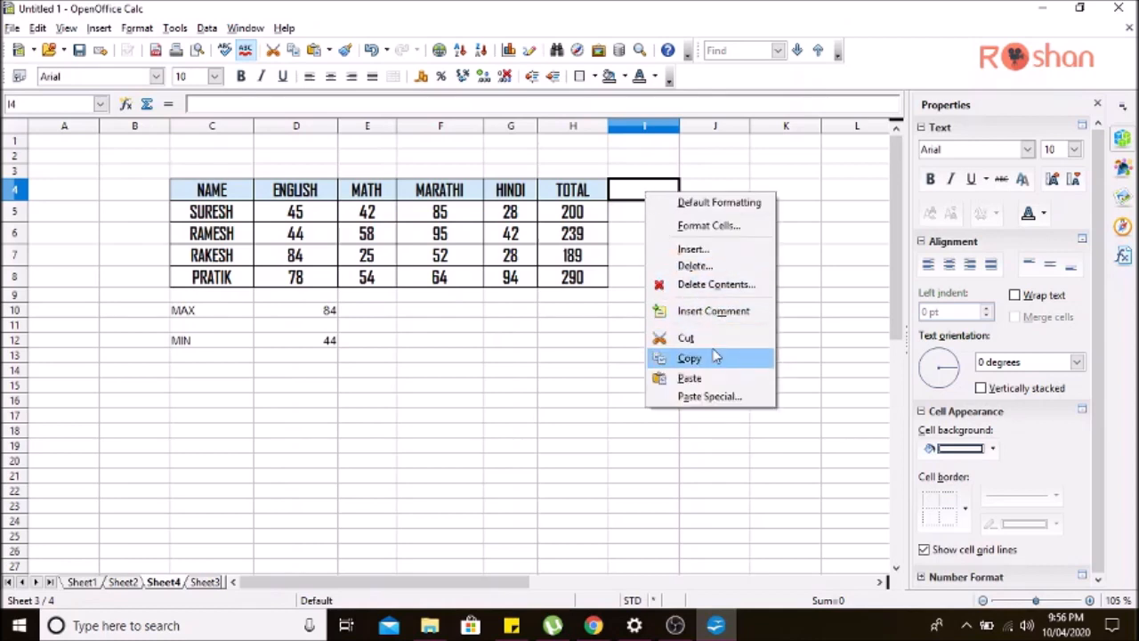
click(723, 377)
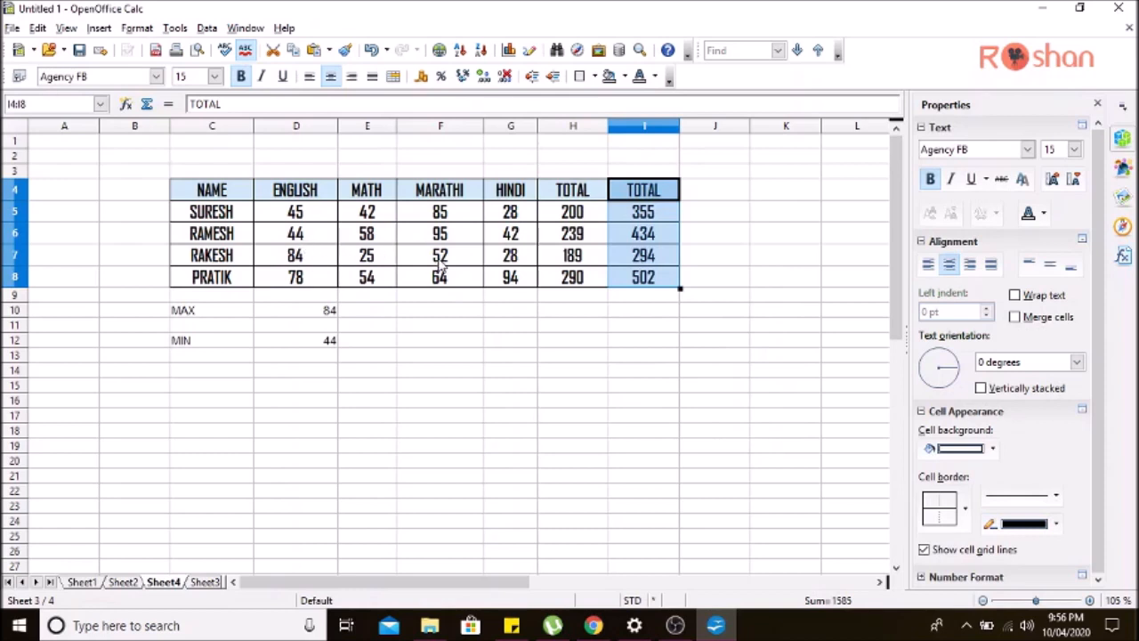
right_click(641, 203)
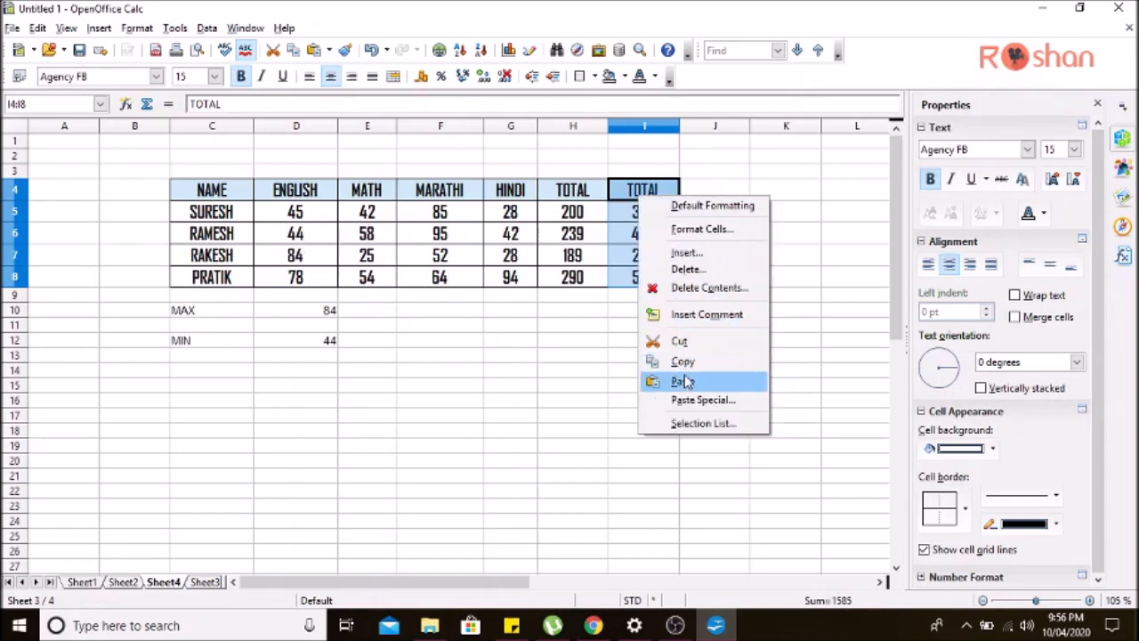
click(706, 271)
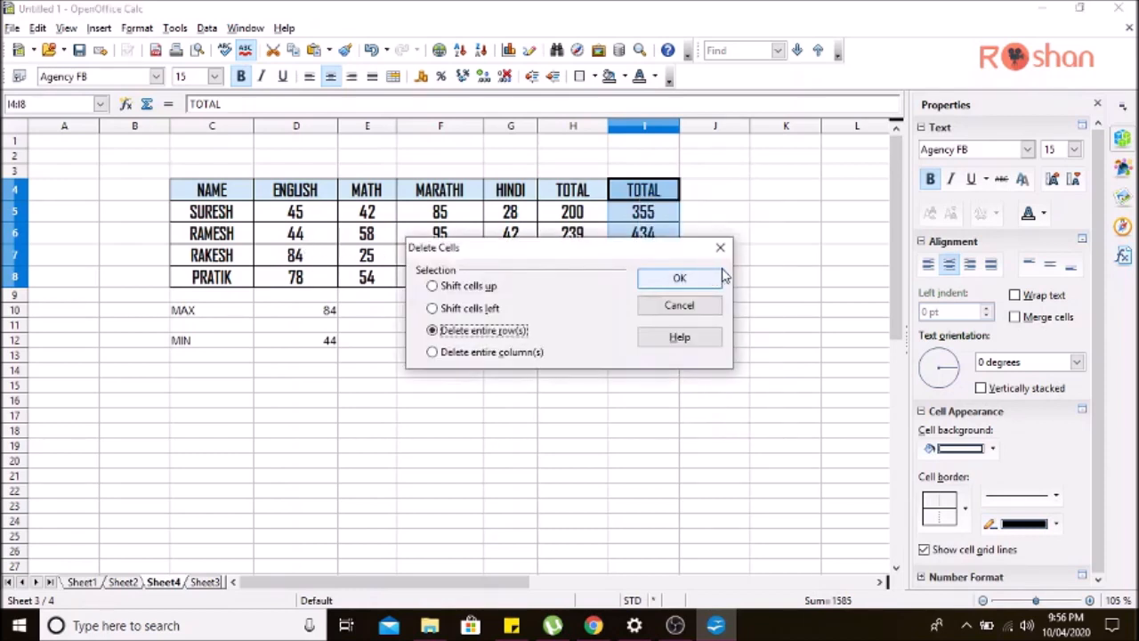
click(728, 249)
click(735, 190)
- Delete the text, numbers and formulas of the duplicated TOTAL column in cells I4:I8, keeping the formats
click(654, 189)
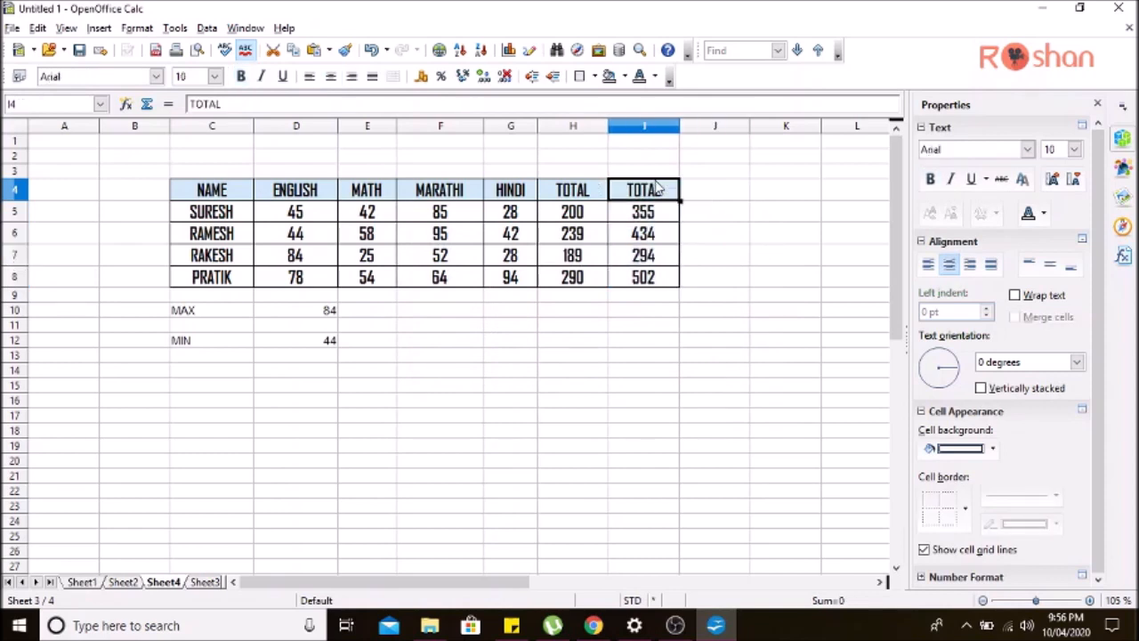
drag(676, 205, 675, 276)
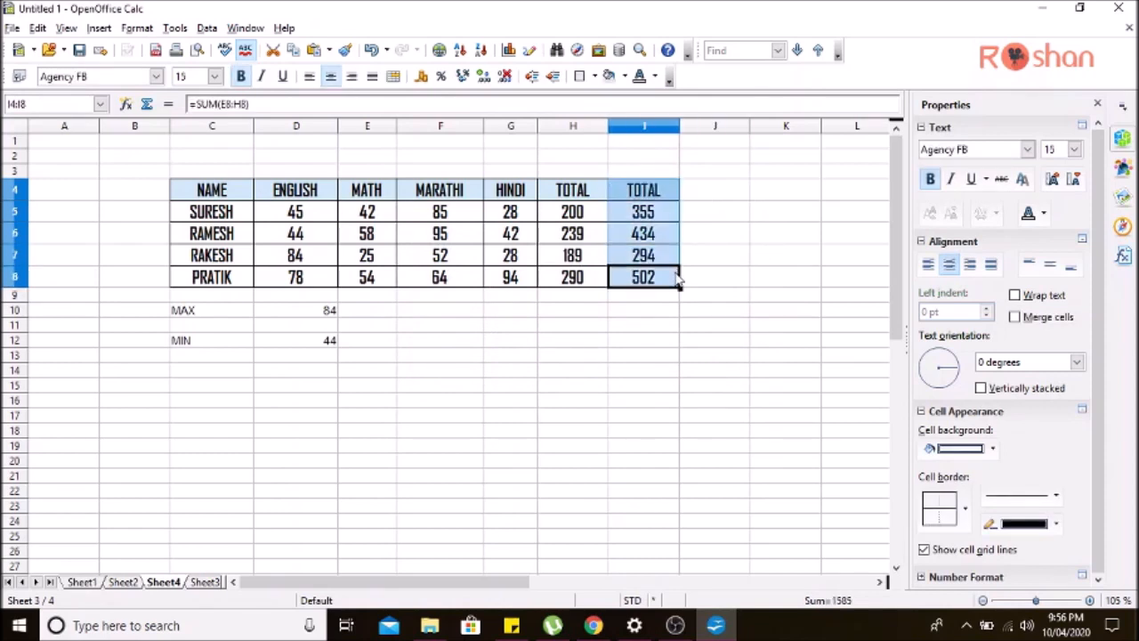
key(Delete)
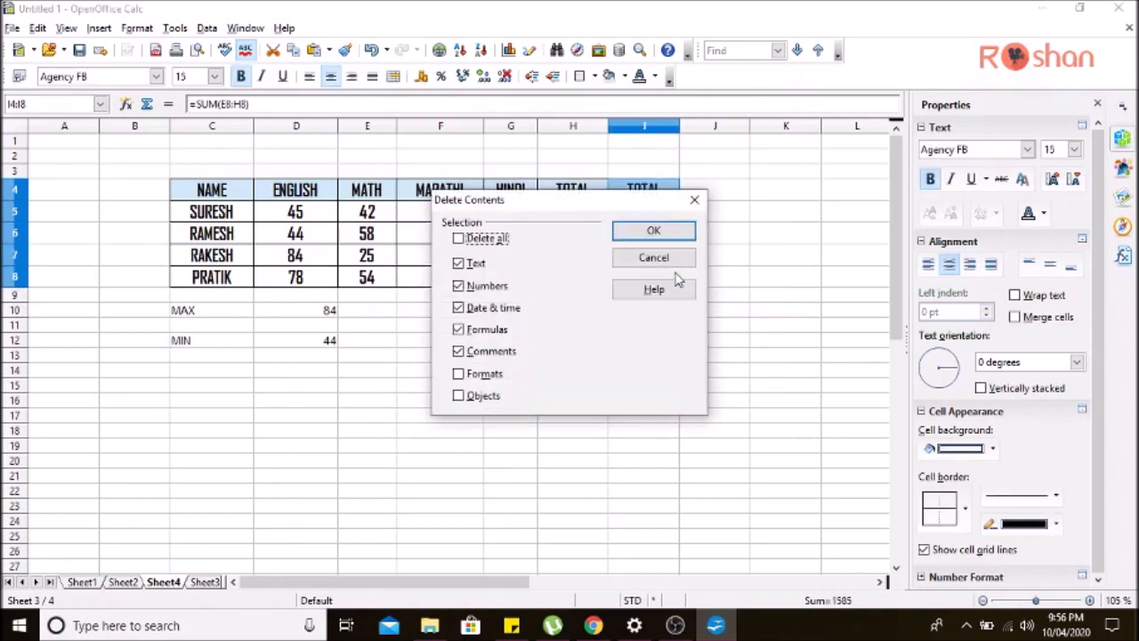
click(656, 230)
click(754, 258)
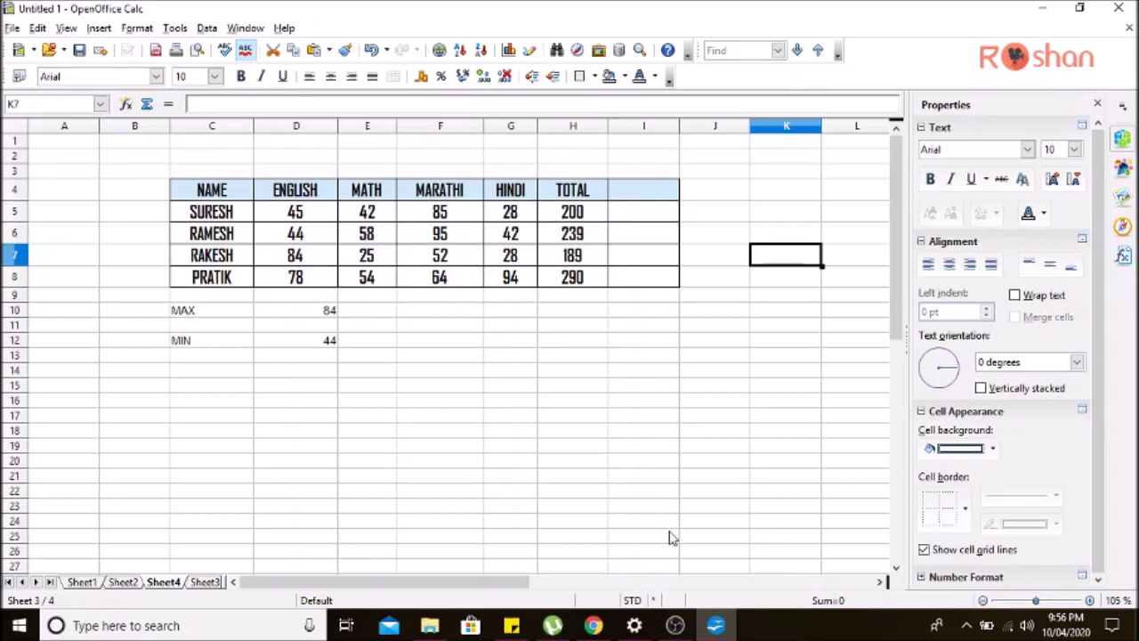
- Copy the marks table C4:H8 and paste it below the MIN row, starting at cell C16
drag(267, 197, 432, 277)
drag(185, 190, 570, 278)
right_click(449, 210)
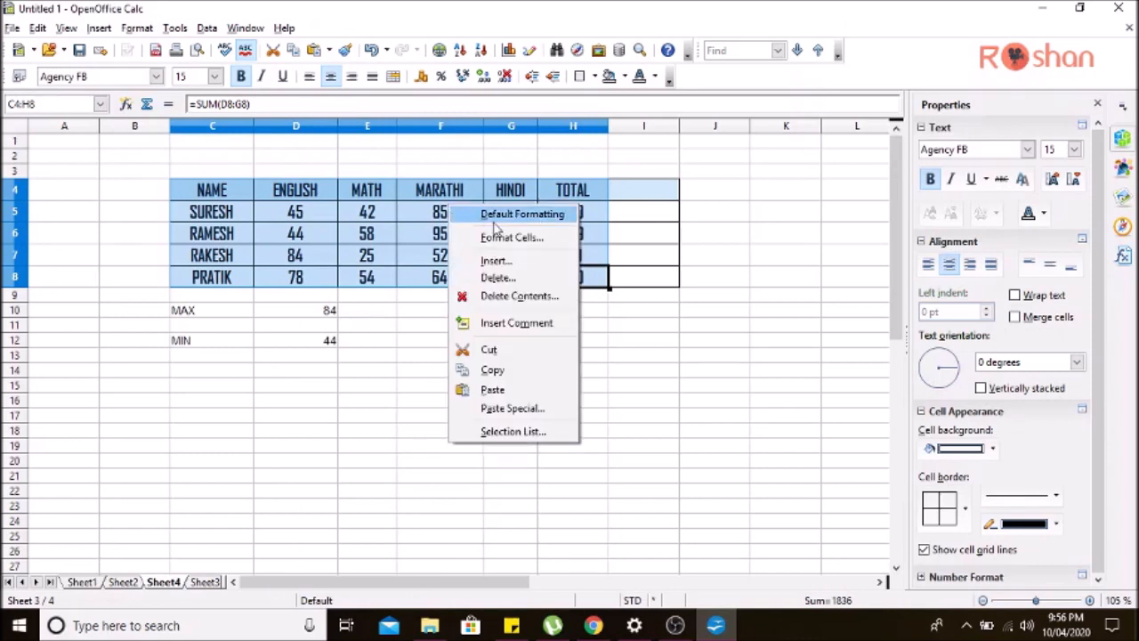
click(508, 368)
click(183, 405)
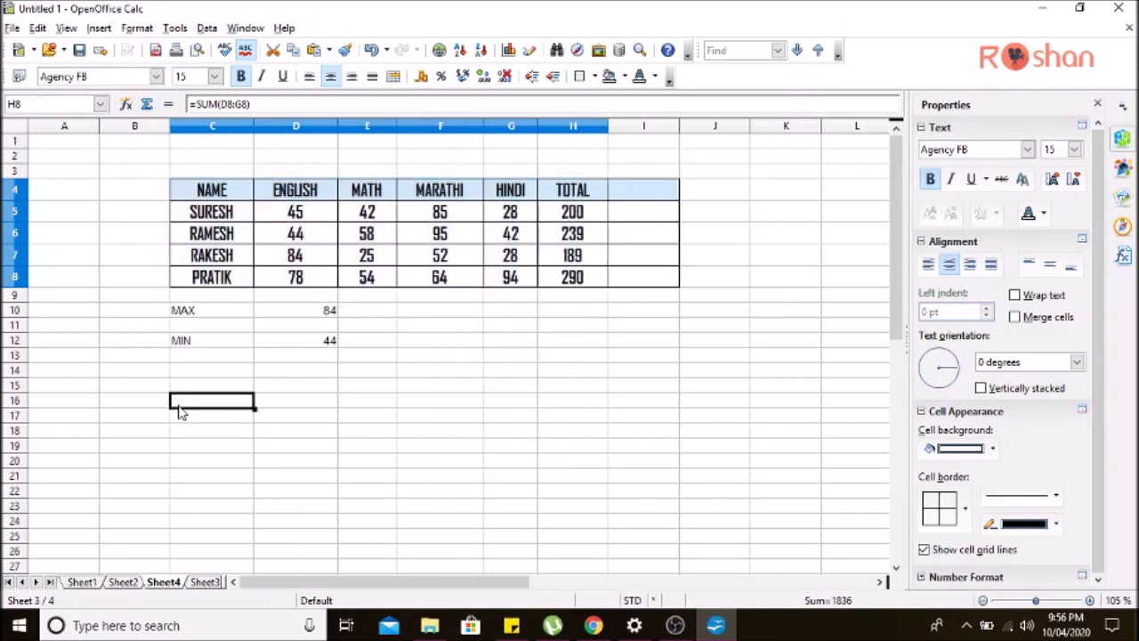
right_click(182, 405)
click(224, 351)
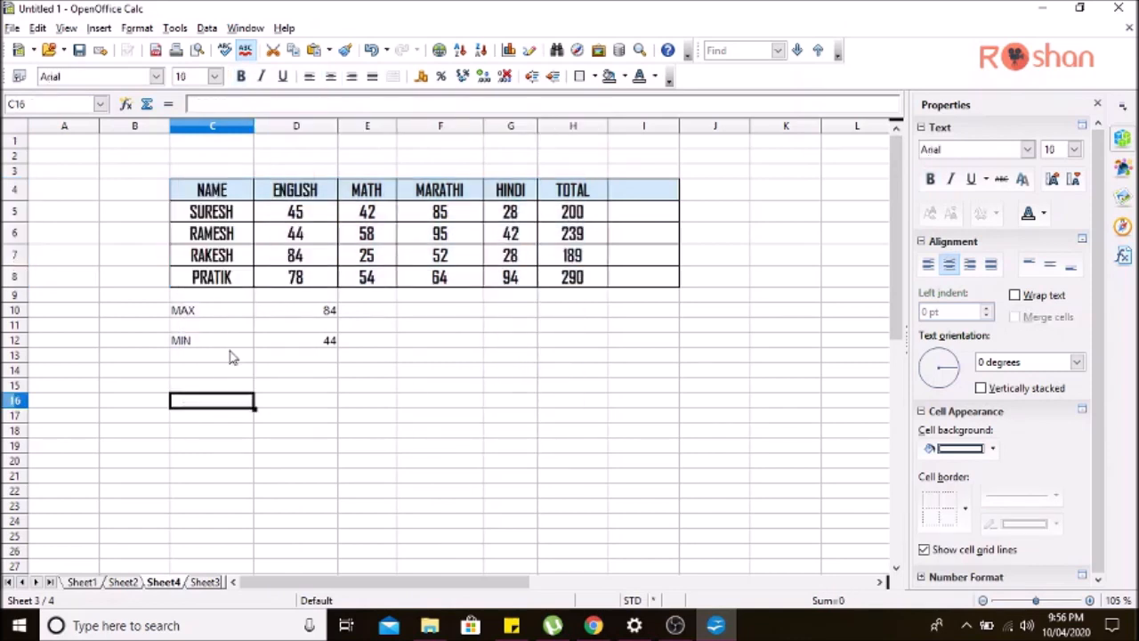
- Consult the e-book section on inserting and deleting rows and columns, and return to the Calc sheet
click(715, 627)
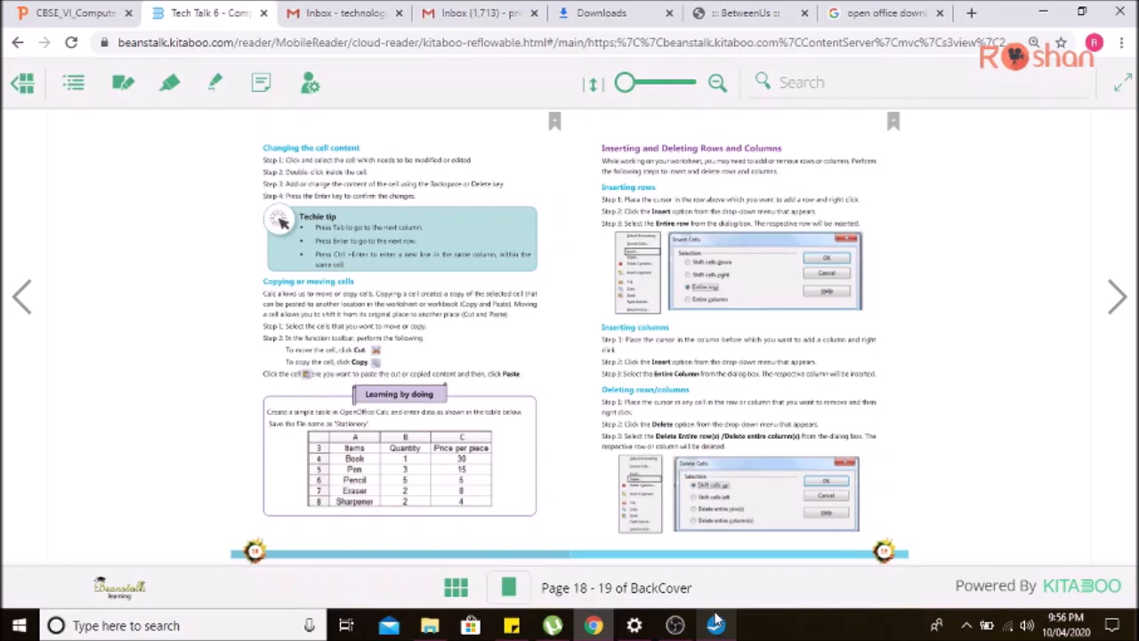
click(716, 624)
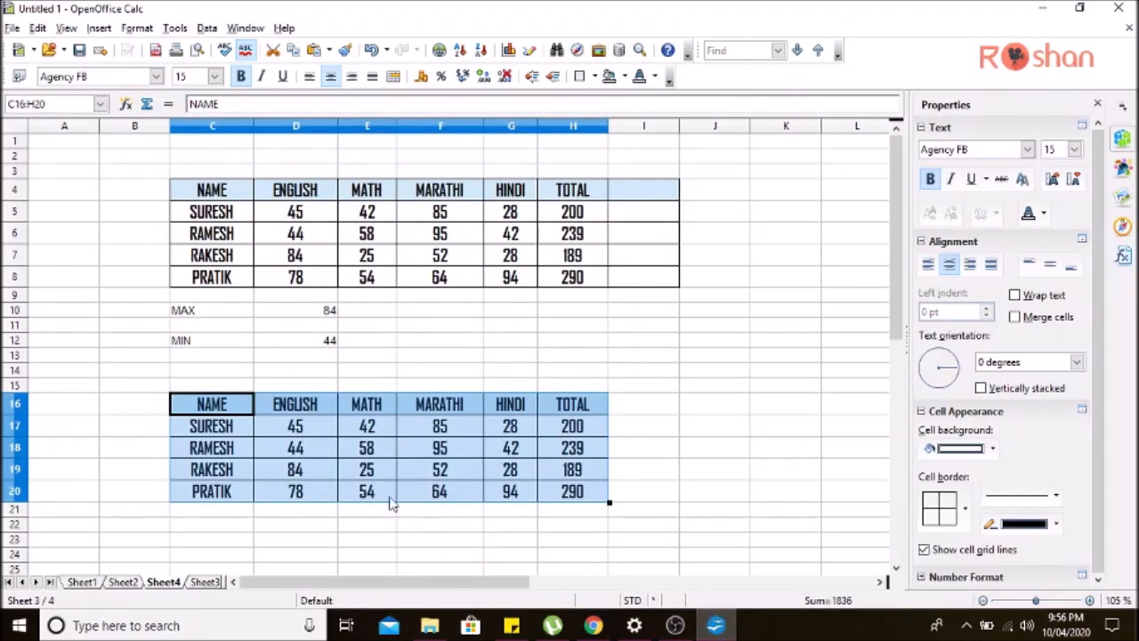
click(801, 415)
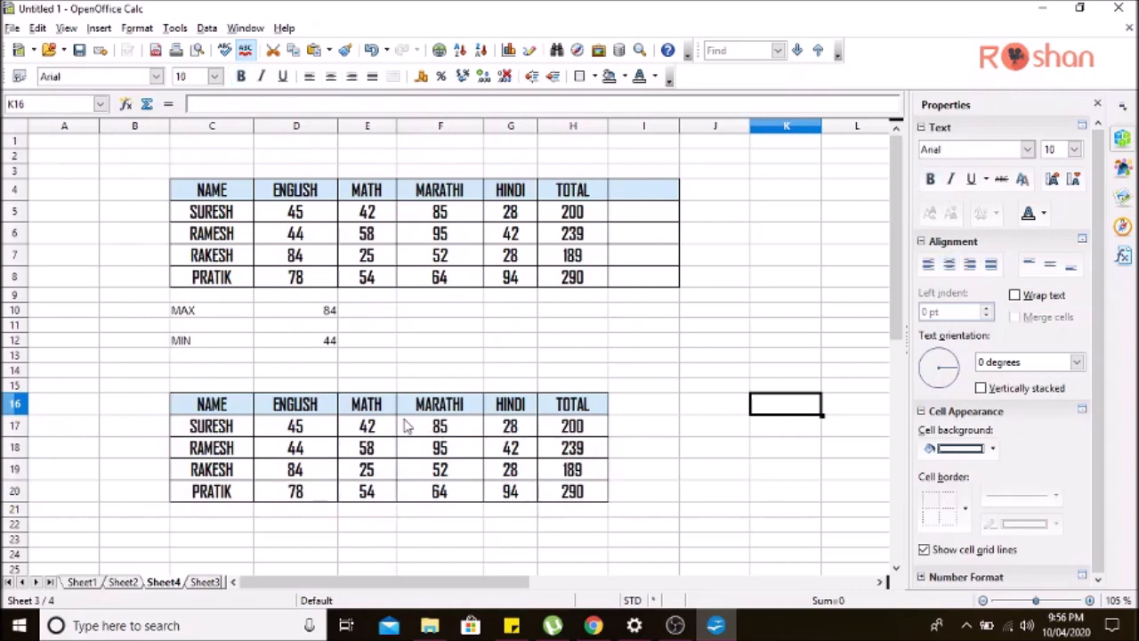
- Insert an entire row at cell C21, directly below the copied marks table
right_click(220, 514)
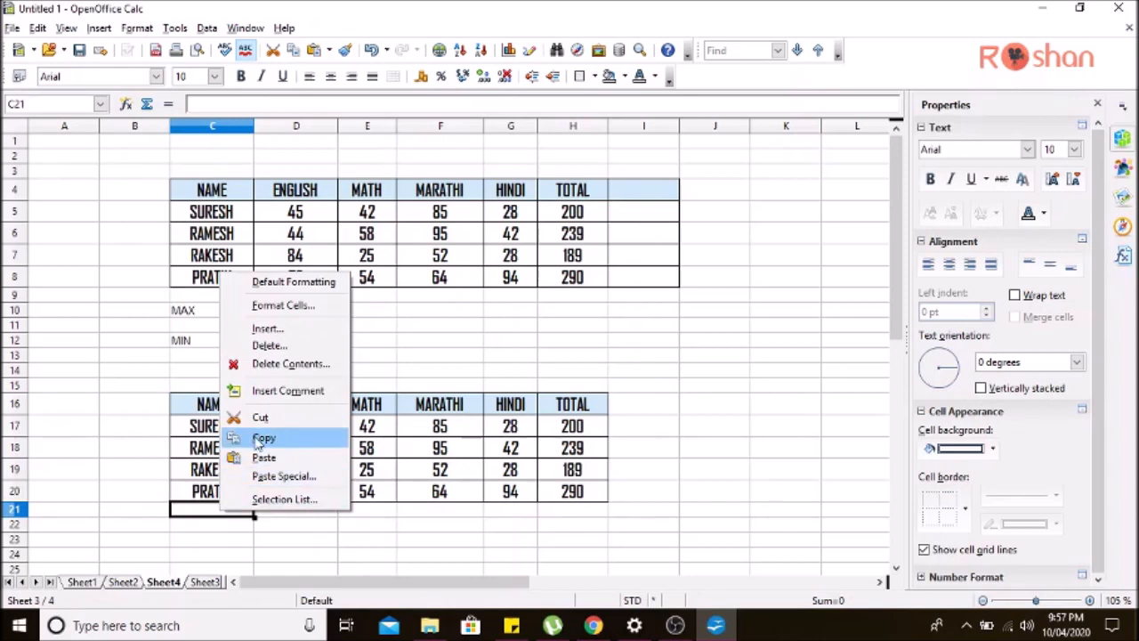
click(299, 329)
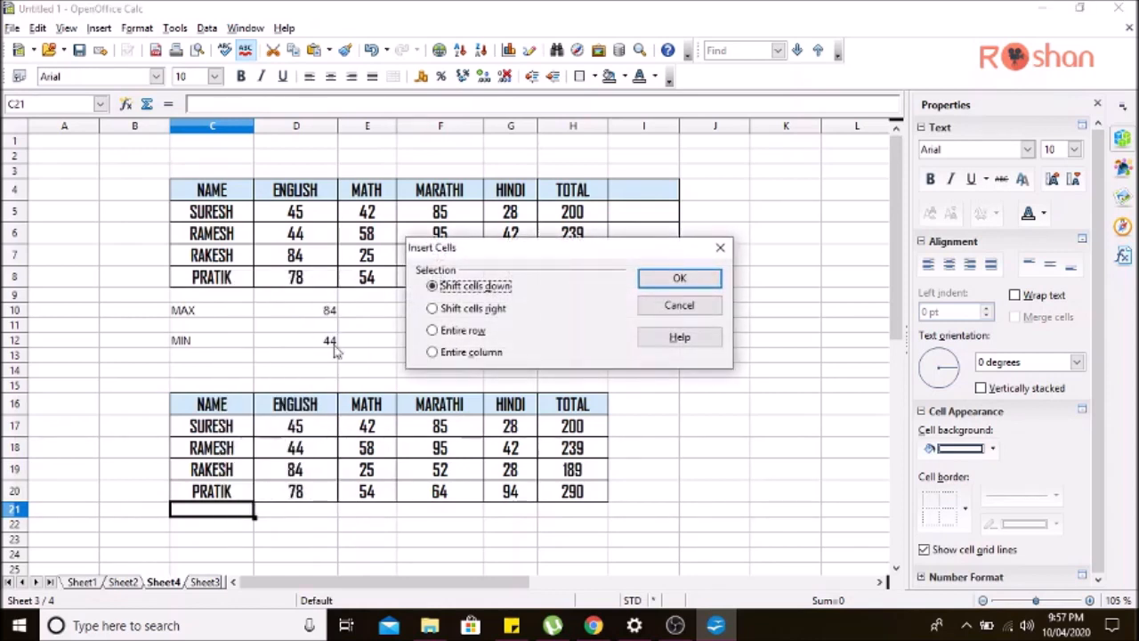
click(454, 331)
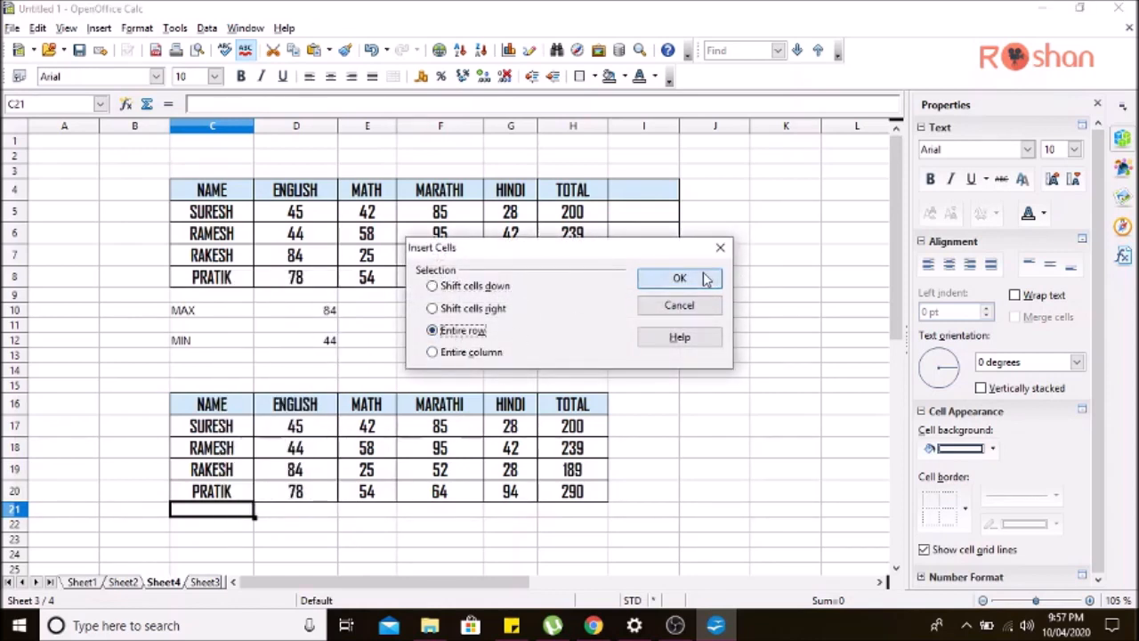
click(703, 278)
click(744, 405)
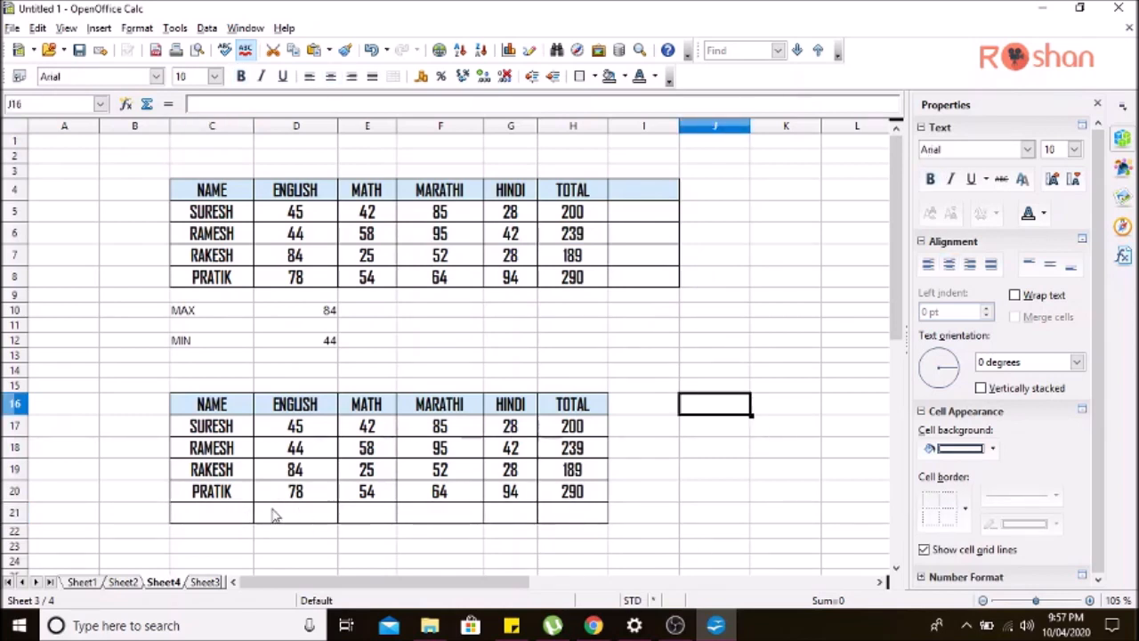
- Insert an entire row at cell C19, between the second and third student rows of the copied table
click(224, 472)
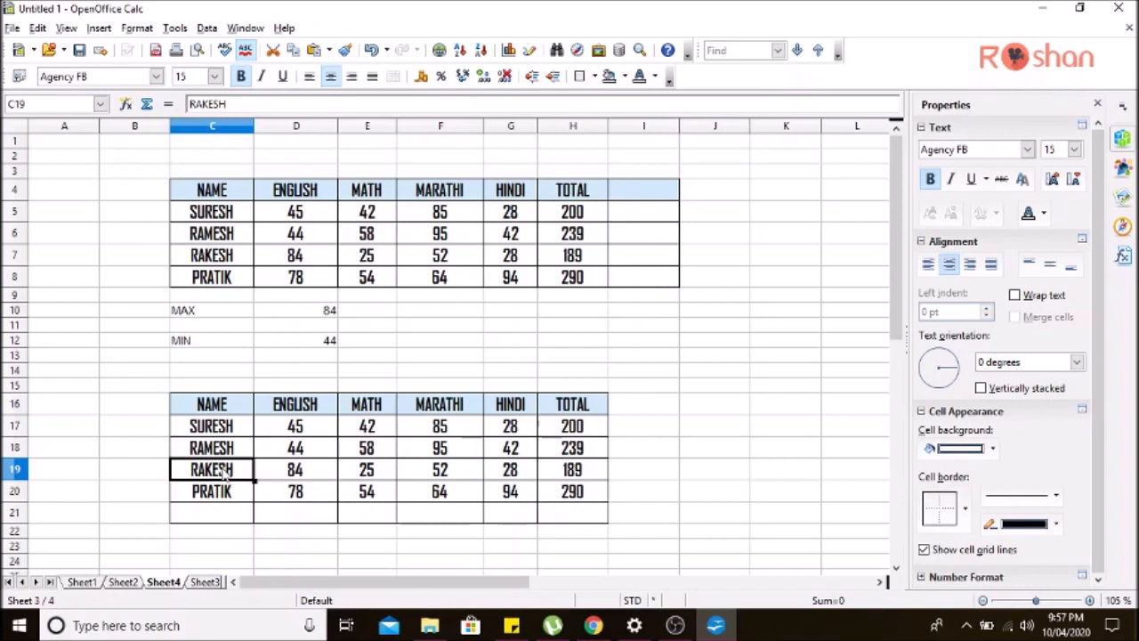
right_click(224, 476)
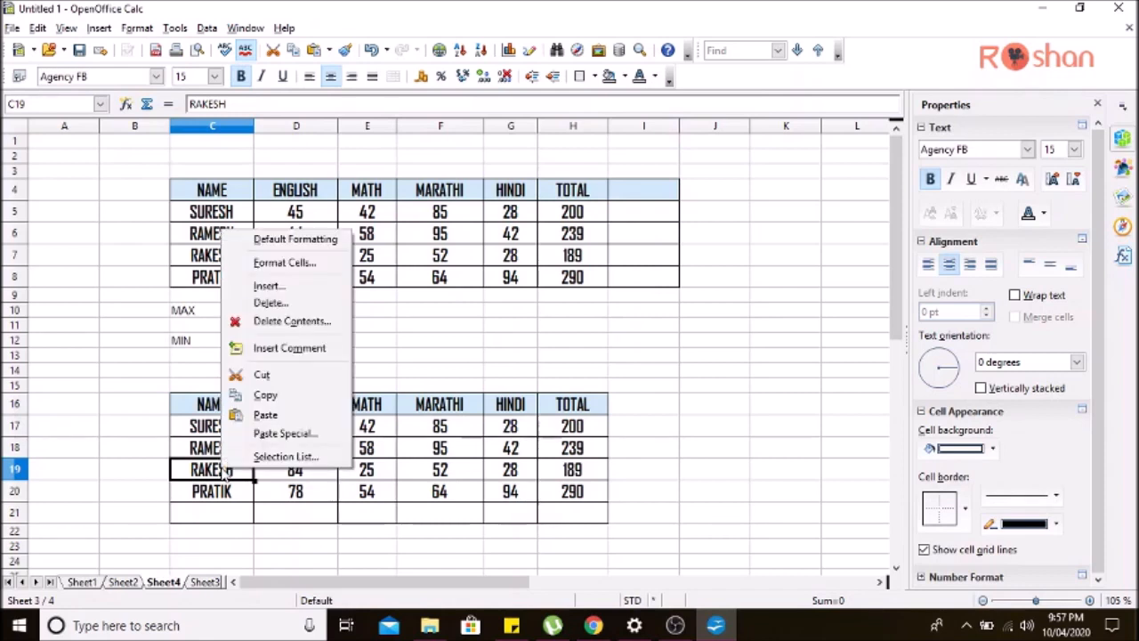
click(287, 286)
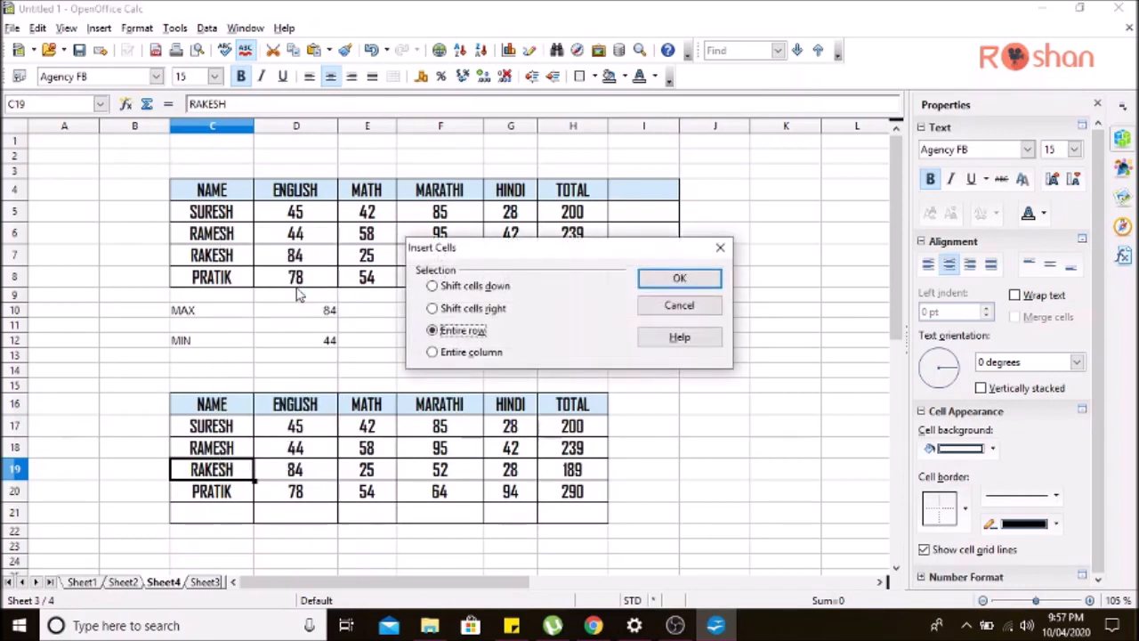
click(699, 281)
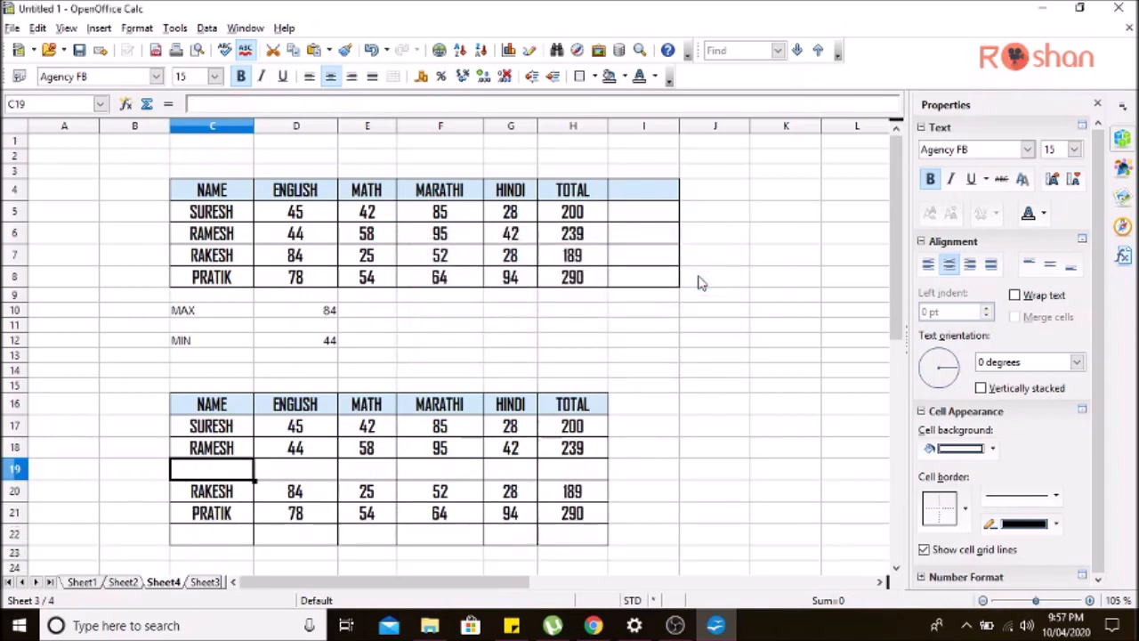
- Try inserting an entire row at cell C17, directly below the copied table's header, and undo the insertion
click(225, 452)
click(229, 431)
right_click(229, 432)
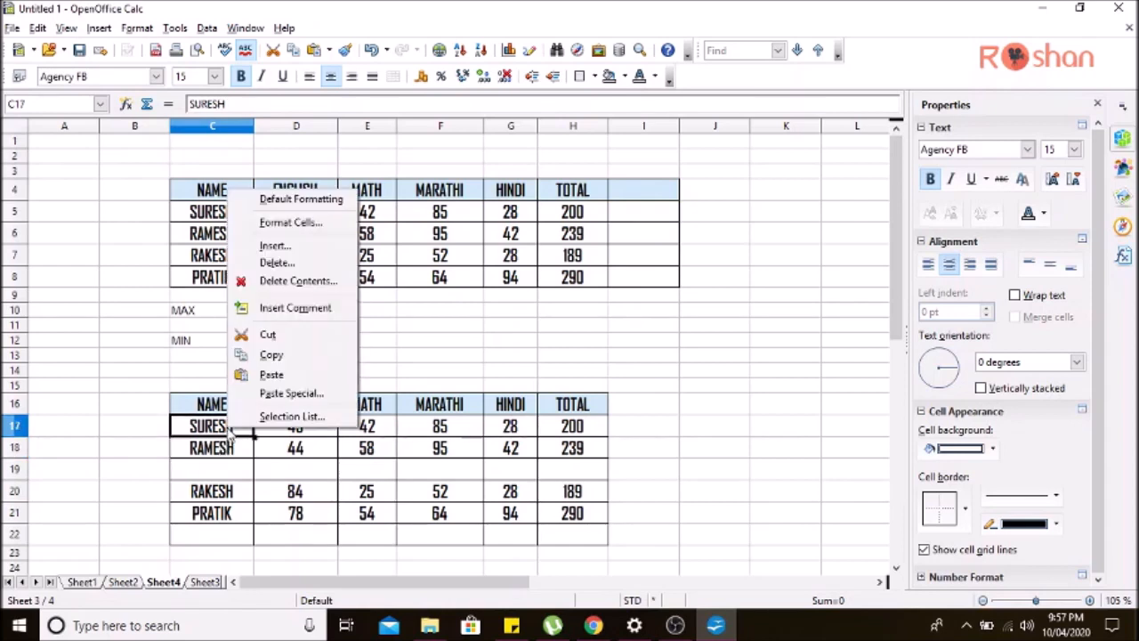
click(297, 249)
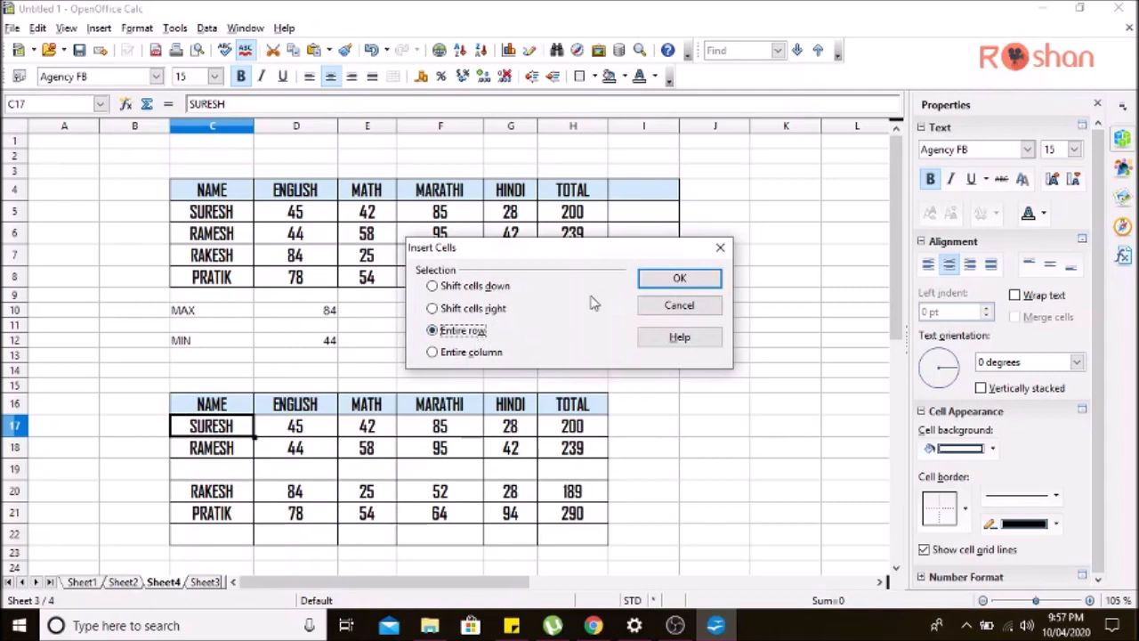
click(676, 278)
click(738, 447)
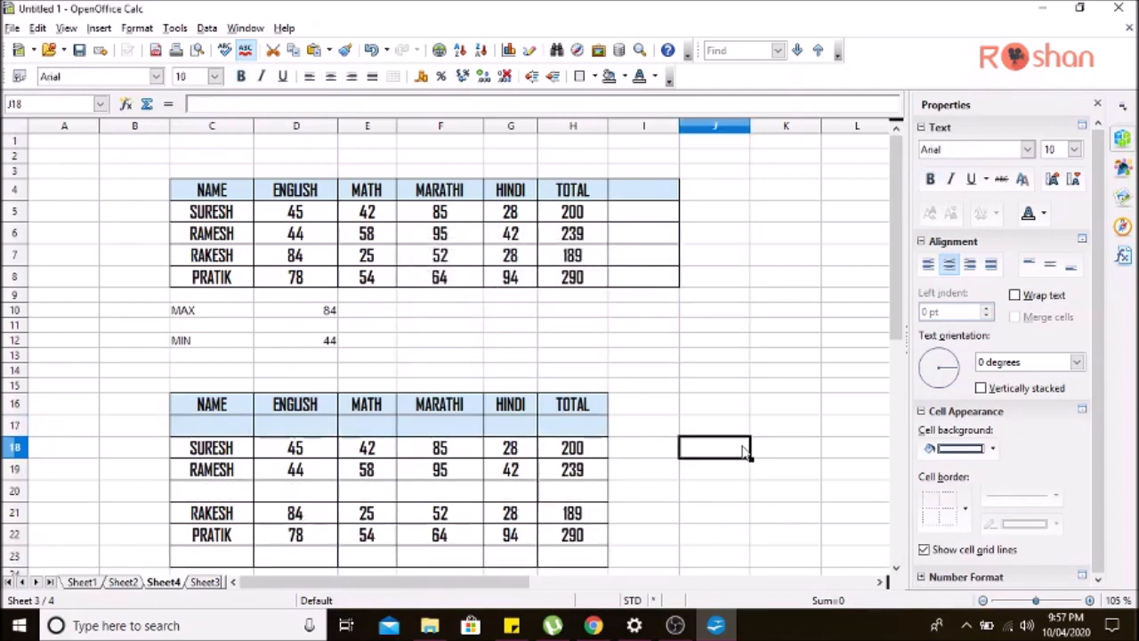
key(ctrl+z)
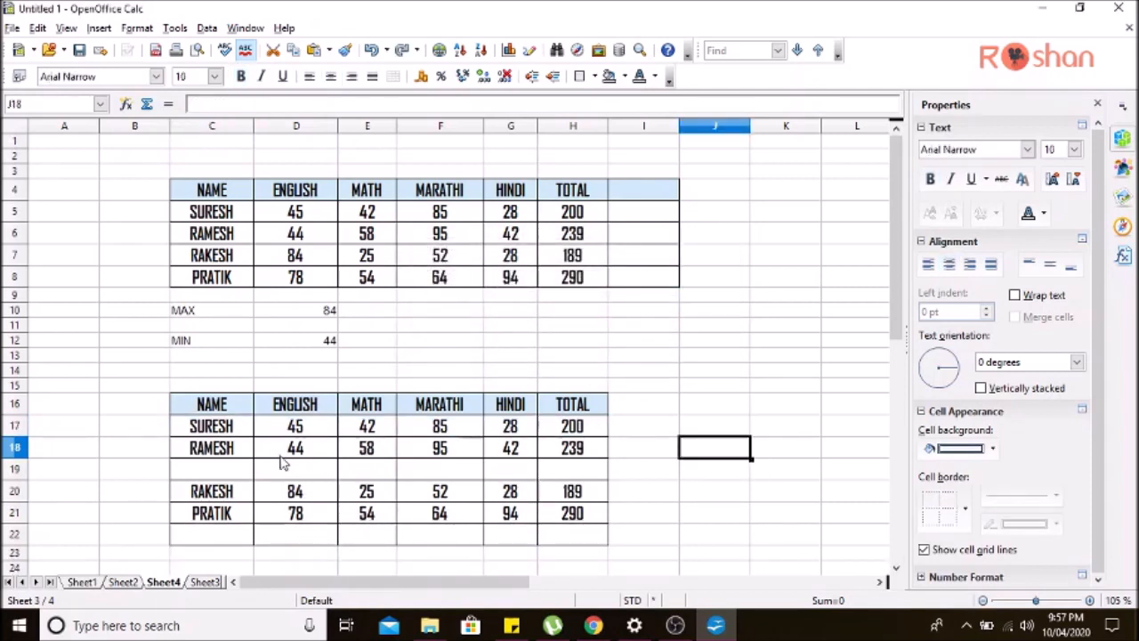
- Insert an entire row at cell C18, between the first and second student rows of the copied table
click(211, 449)
right_click(212, 449)
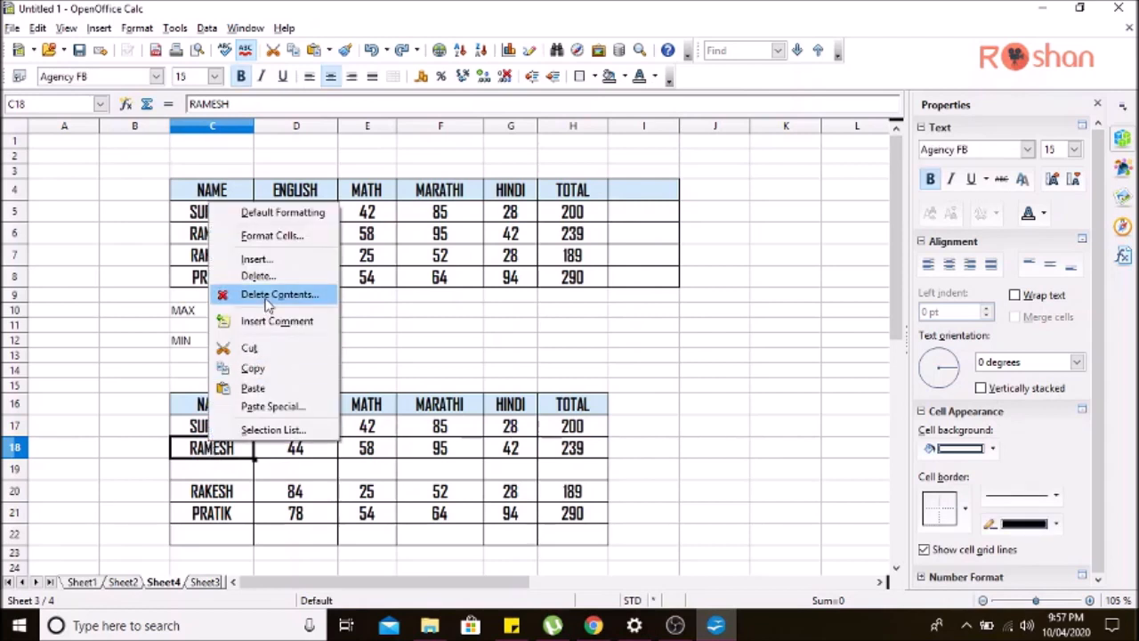
click(247, 257)
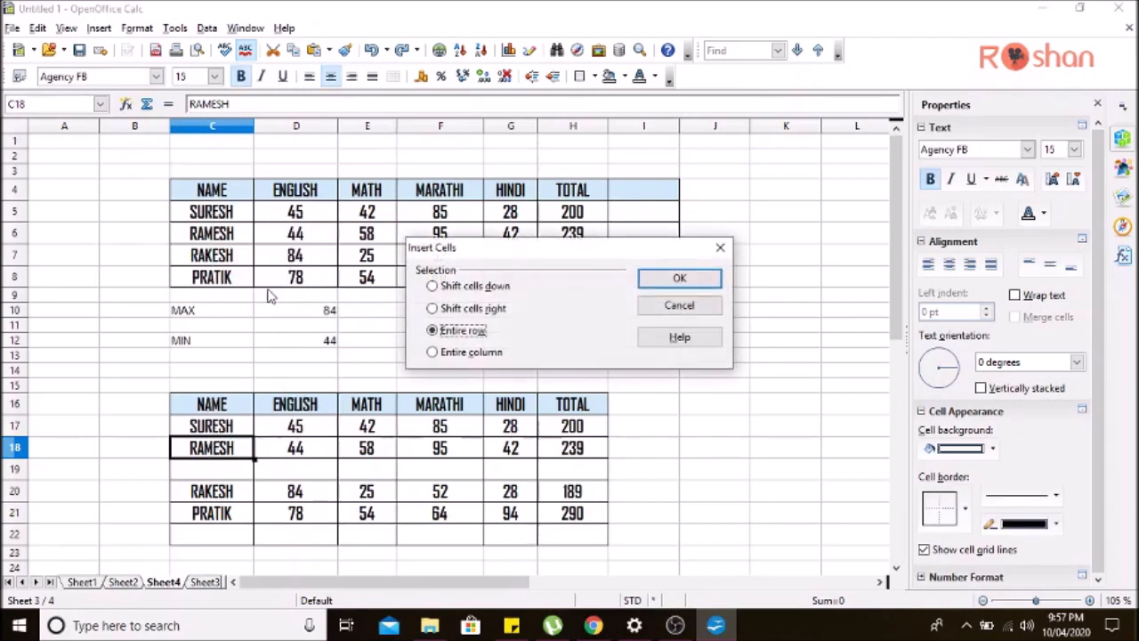
click(677, 281)
click(802, 411)
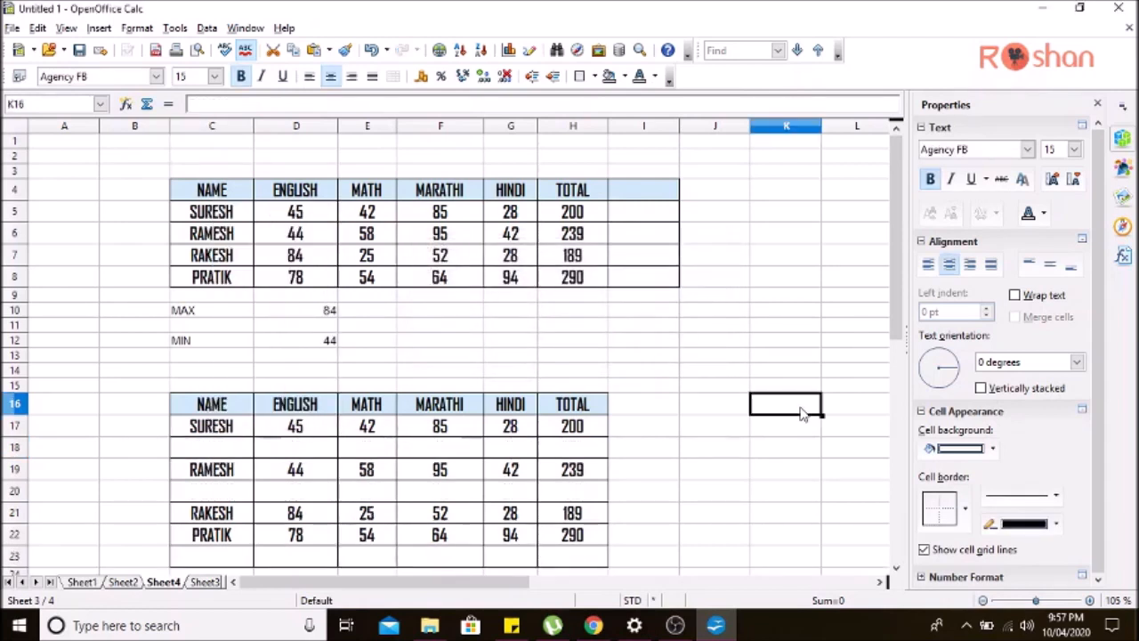
- Insert an entire row at cell C22, directly above the last student row of the copied table
right_click(225, 534)
click(308, 347)
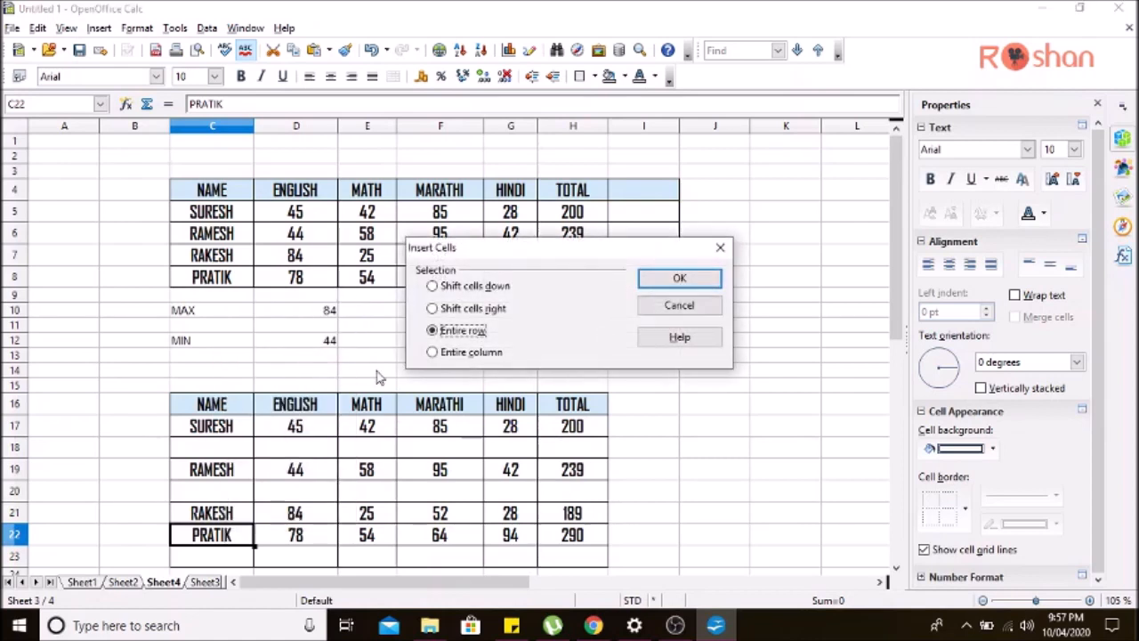
click(708, 281)
click(715, 387)
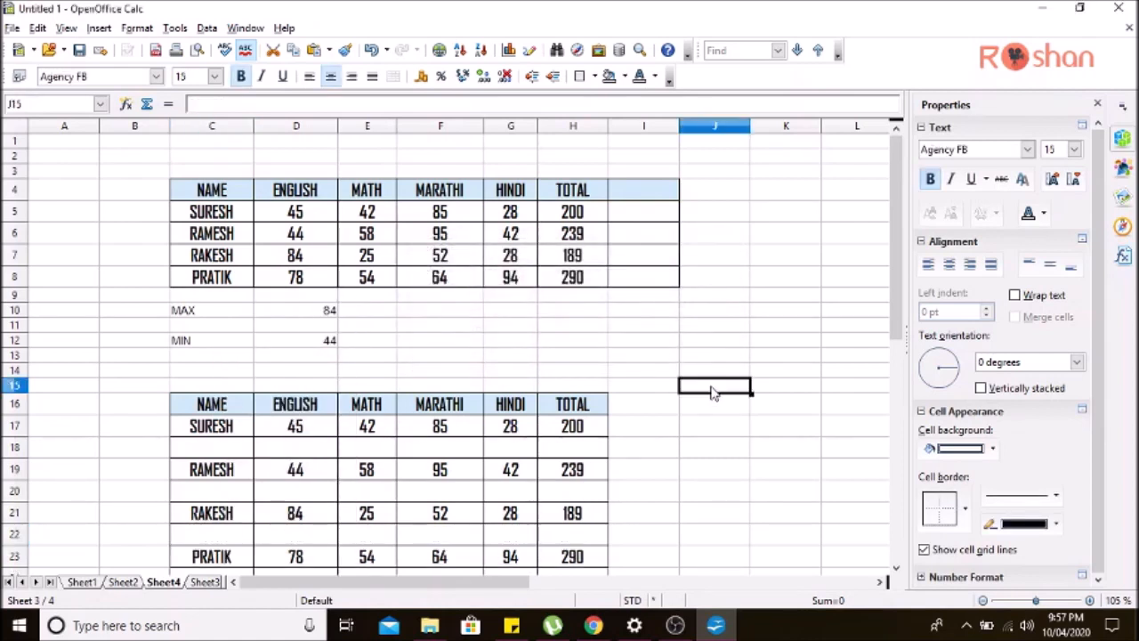
- Insert an entire column before the HINDI column at cell G16
scroll(712, 393, down, 2)
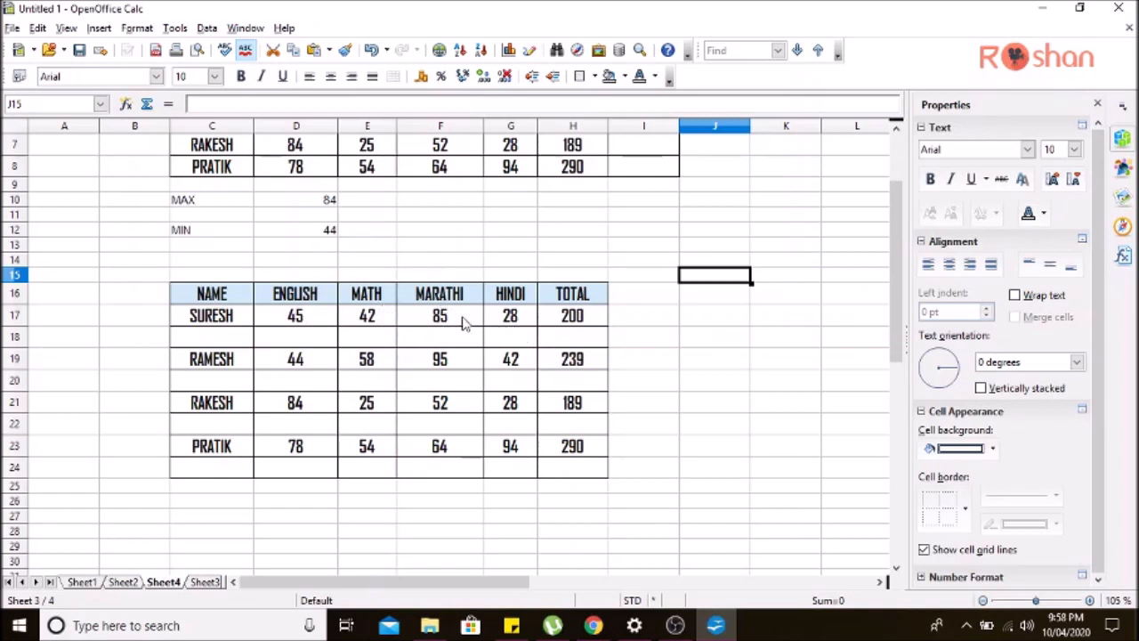
right_click(531, 300)
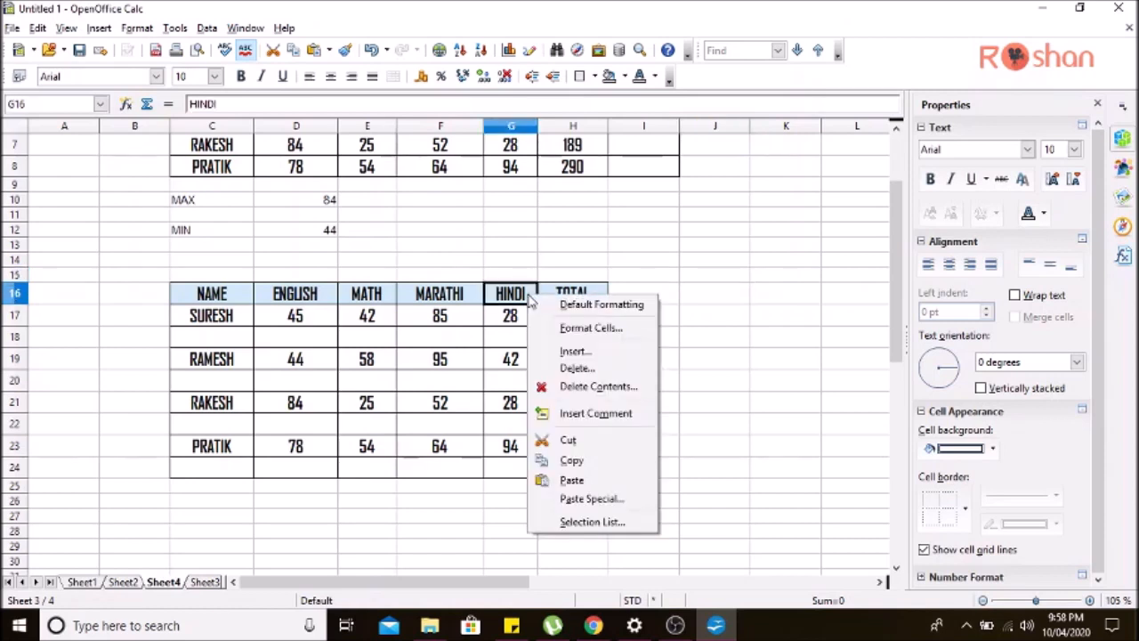
click(588, 358)
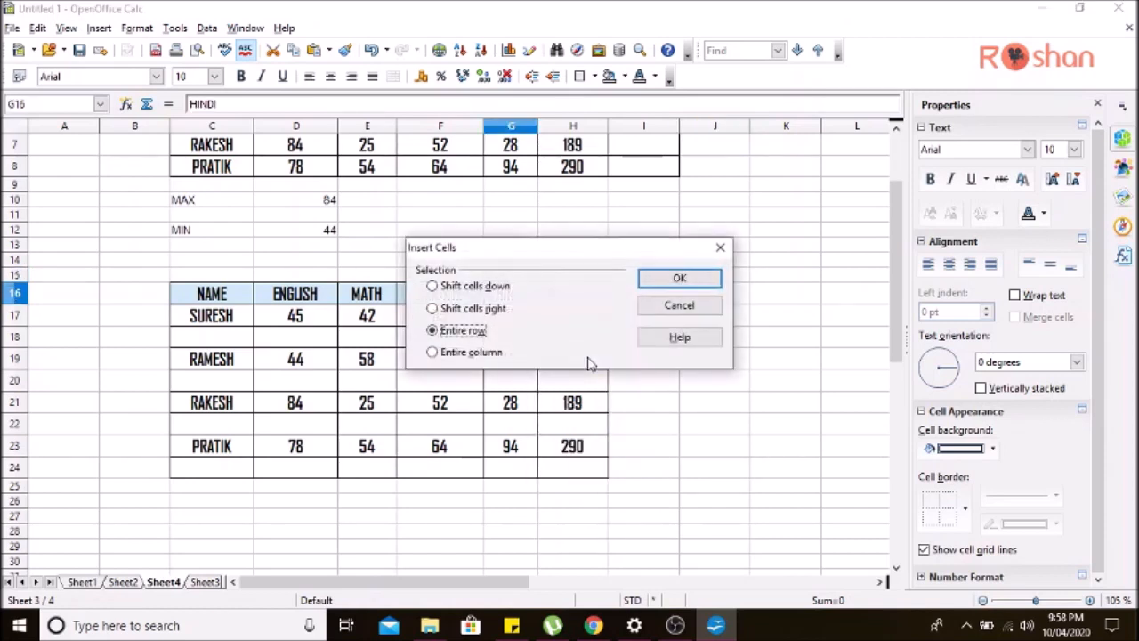
click(478, 354)
click(680, 279)
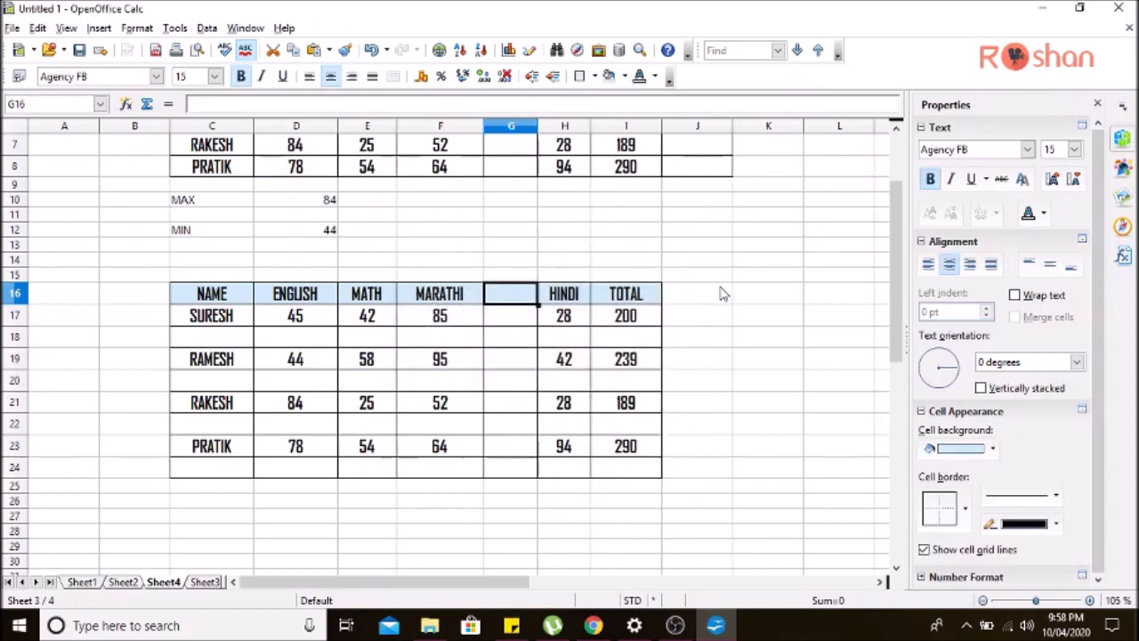
- Insert one entire column before MARATHI at cell F16 and another before MATH at cell E16
right_click(436, 298)
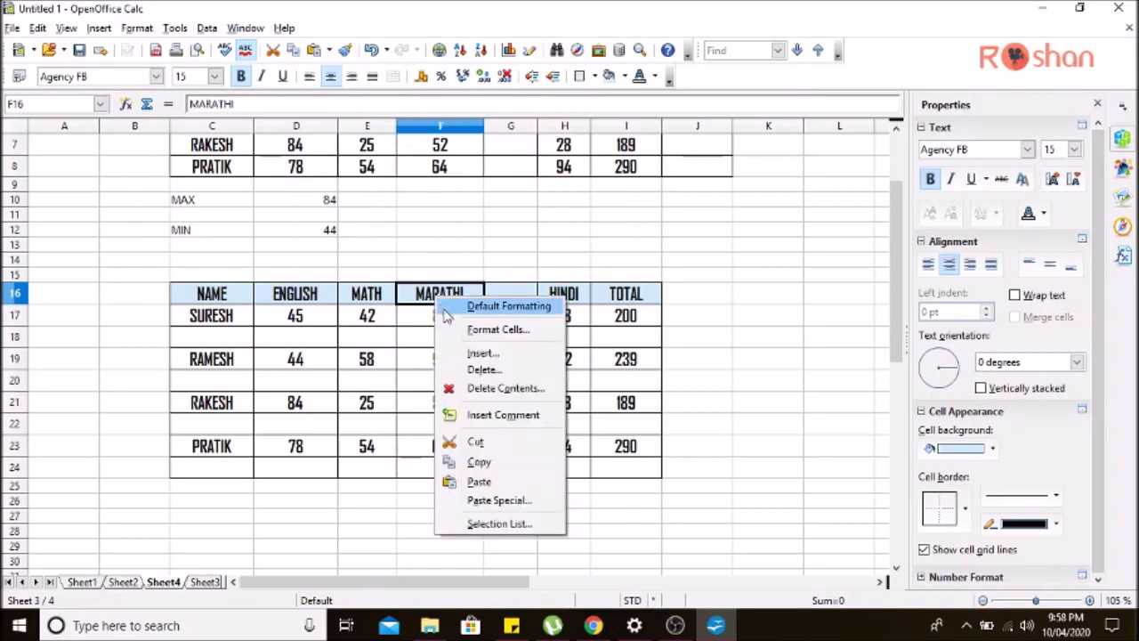
click(483, 354)
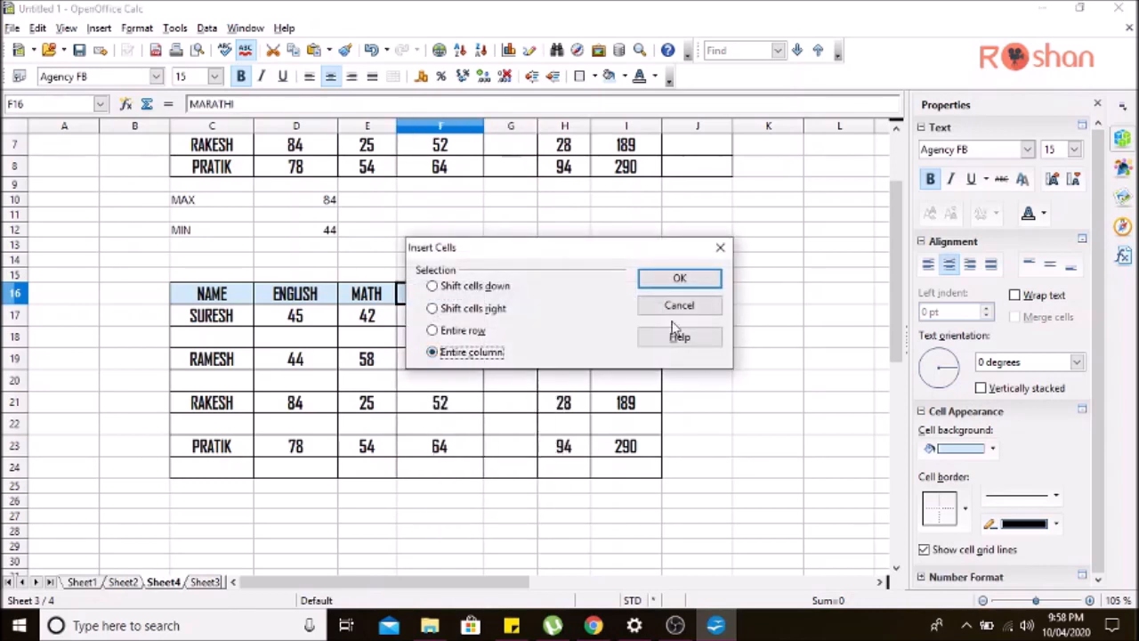
click(710, 278)
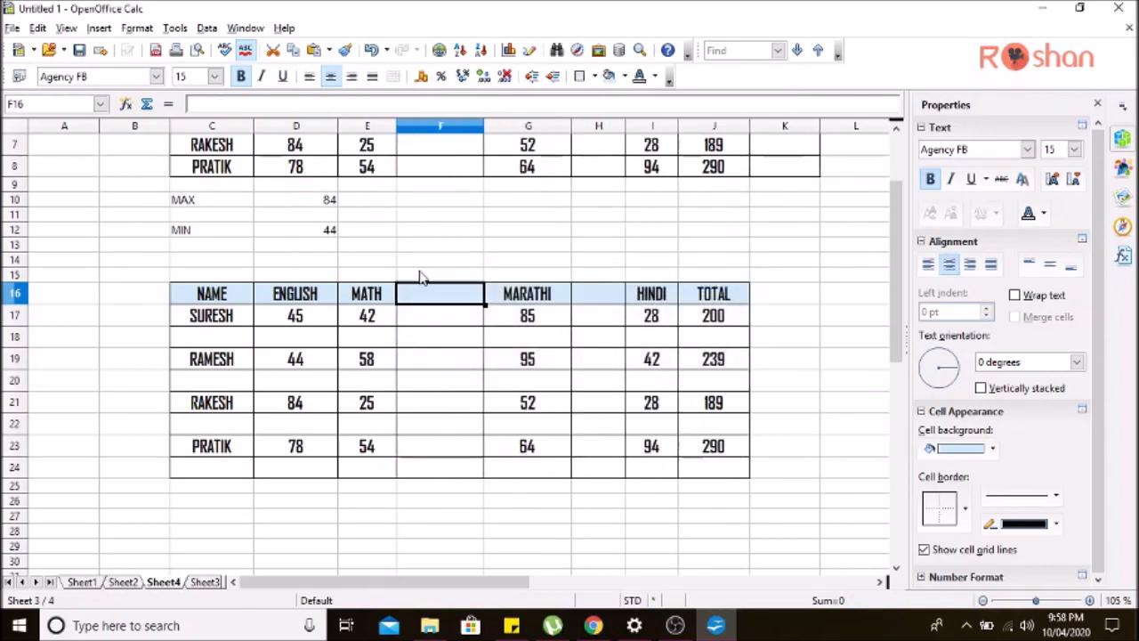
right_click(372, 300)
click(419, 348)
click(432, 353)
click(677, 281)
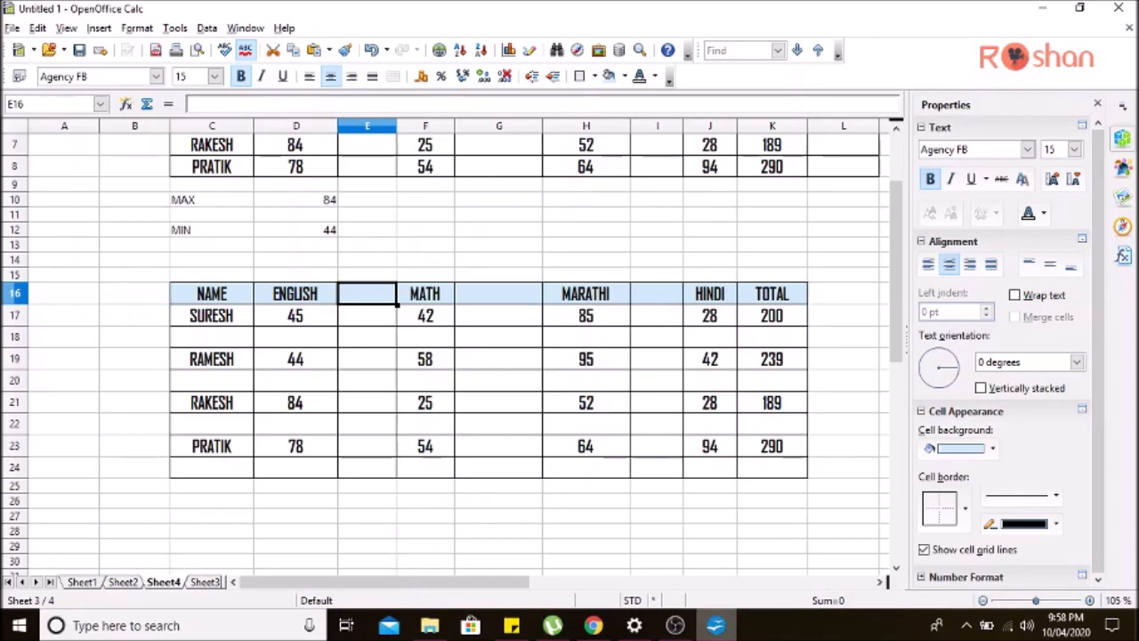
- Switch to the e-book in the browser, enlarge the section on deleting rows and columns, and return to the Calc sheet
click(593, 626)
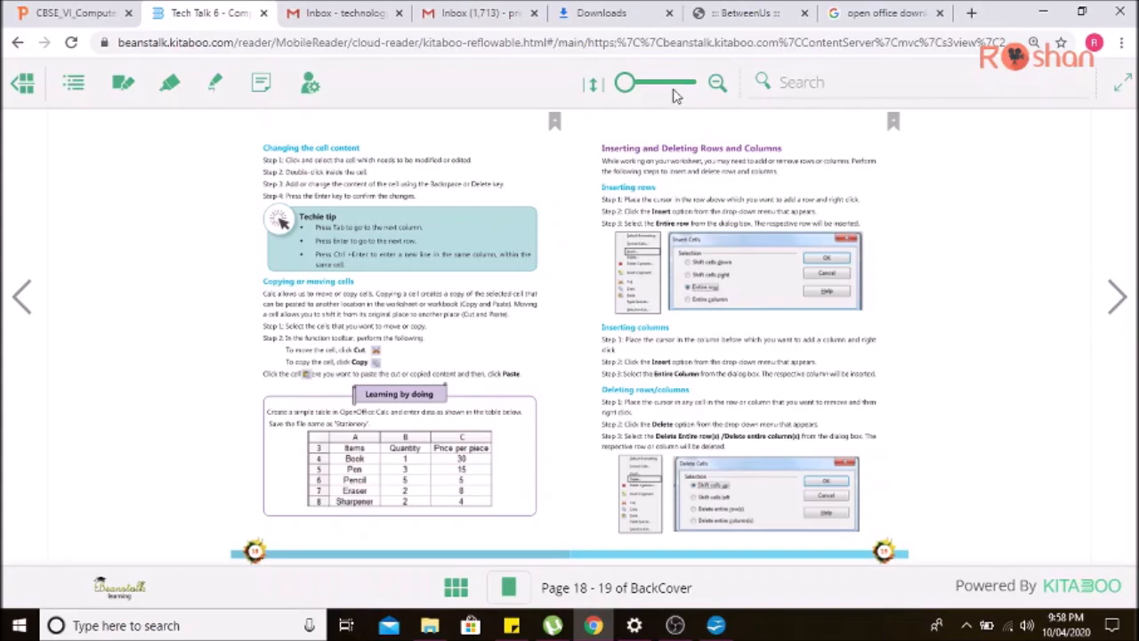
drag(627, 85, 647, 92)
drag(828, 405, 264, 248)
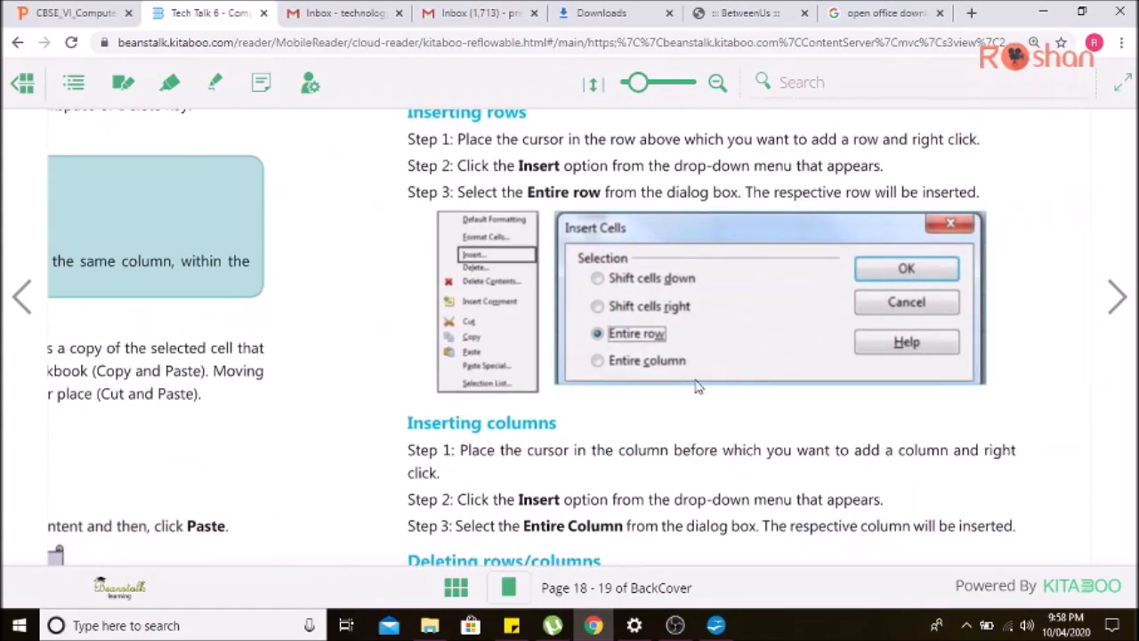
scroll(725, 445, down, 4)
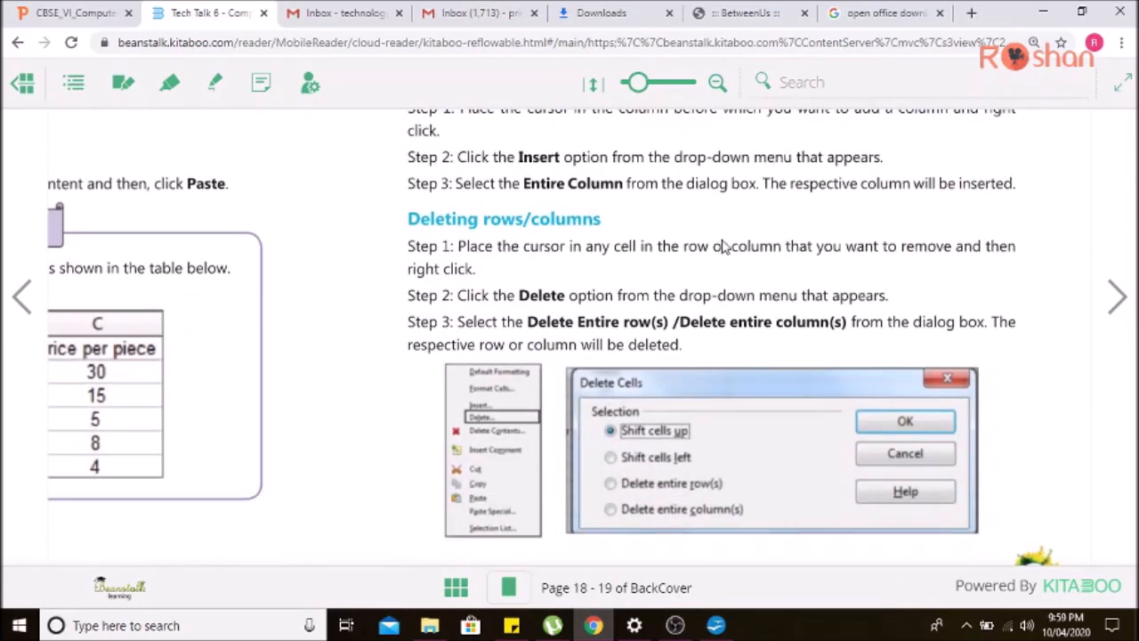
click(715, 625)
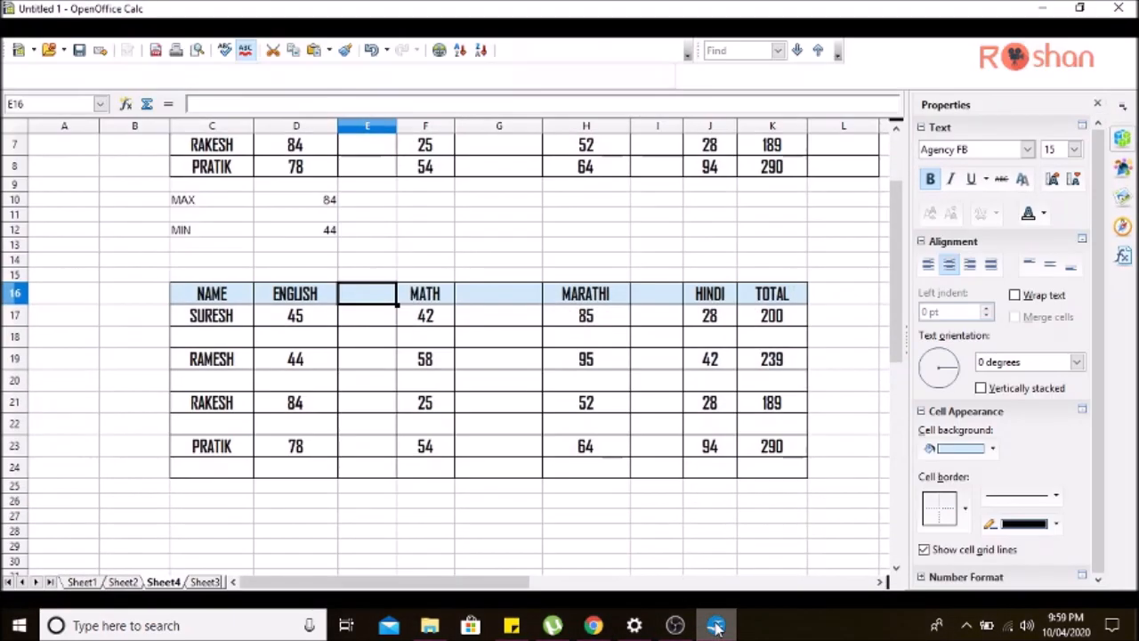
- Delete the entire blank column between ENGLISH and MATH at cell E16
click(363, 472)
click(363, 297)
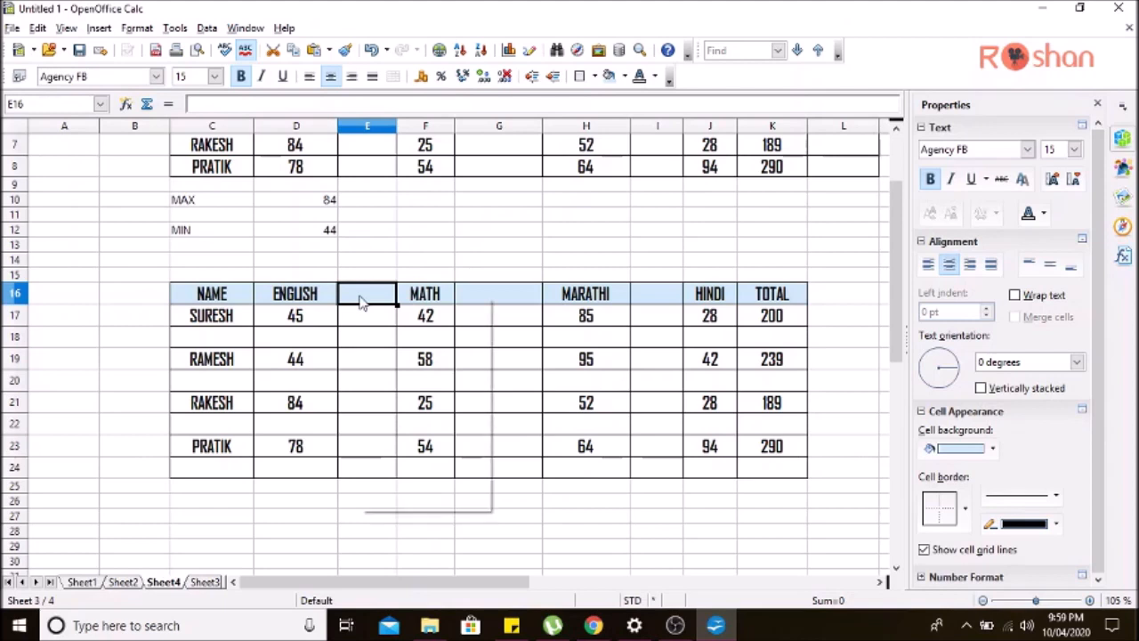
right_click(363, 301)
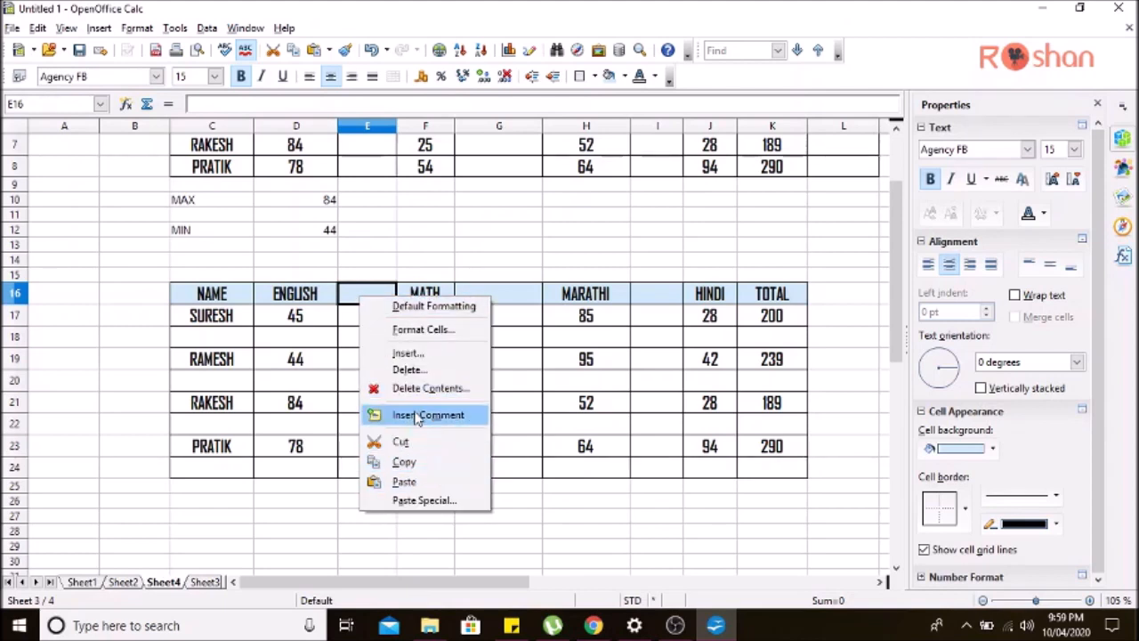
click(408, 369)
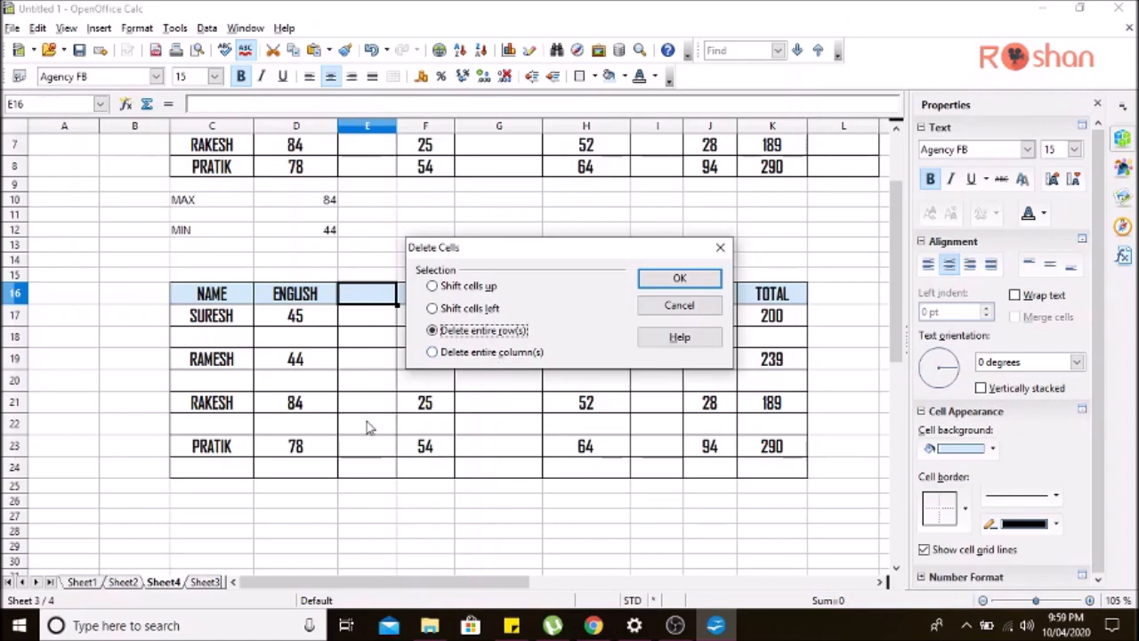
click(433, 353)
click(679, 278)
- Delete the entire blank column between MATH and MARATHI at cell F16
click(450, 281)
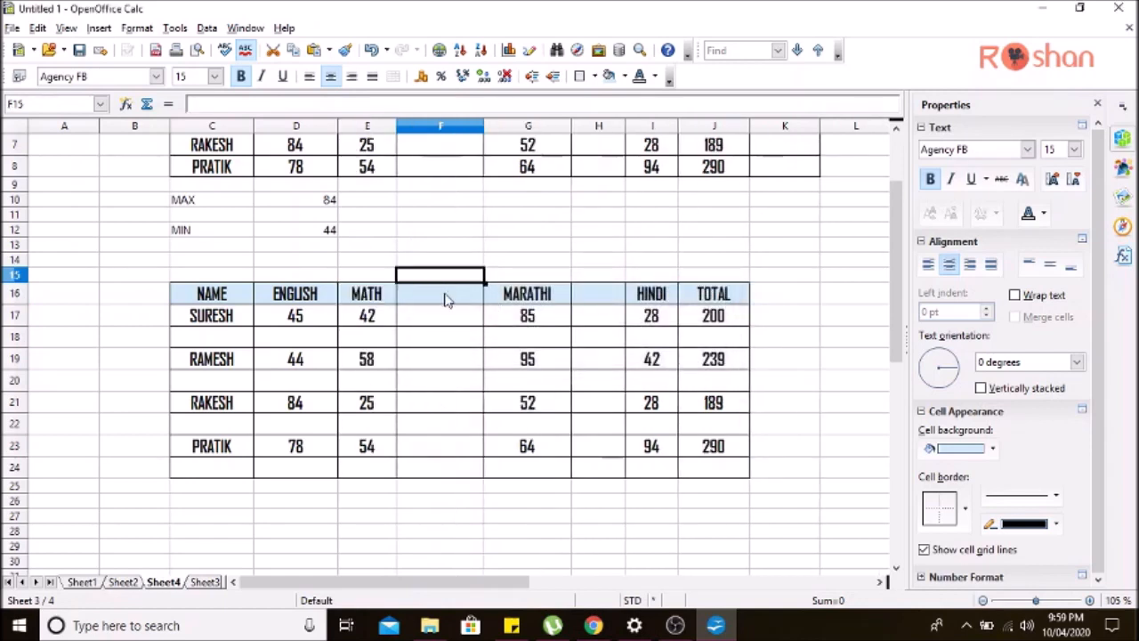
click(448, 299)
right_click(447, 297)
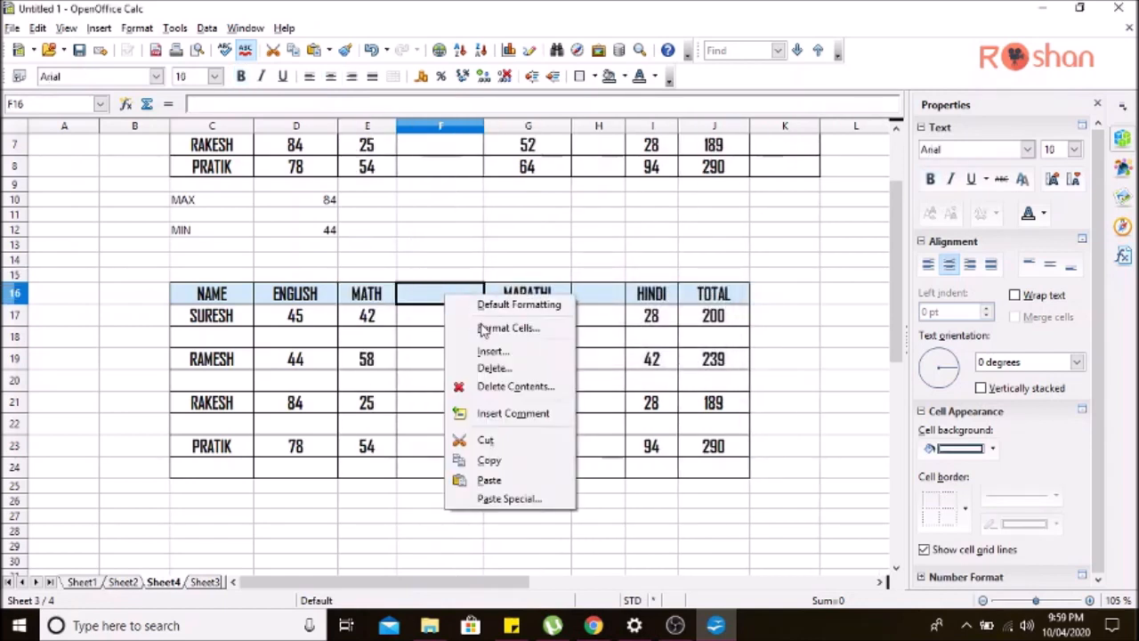
click(494, 367)
click(482, 332)
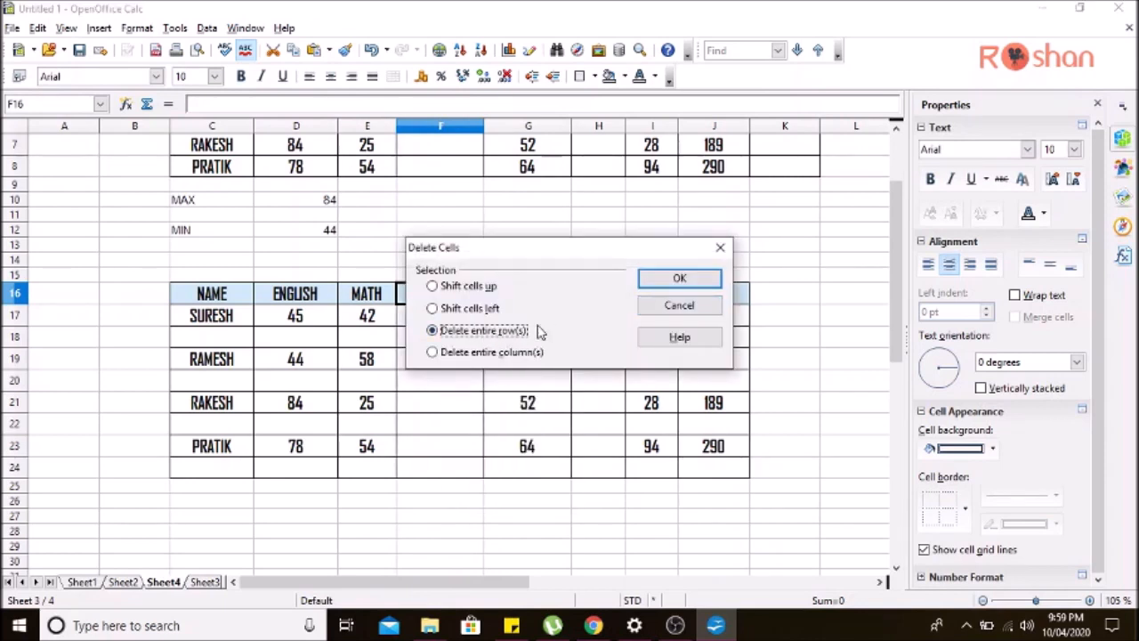
click(506, 354)
click(679, 278)
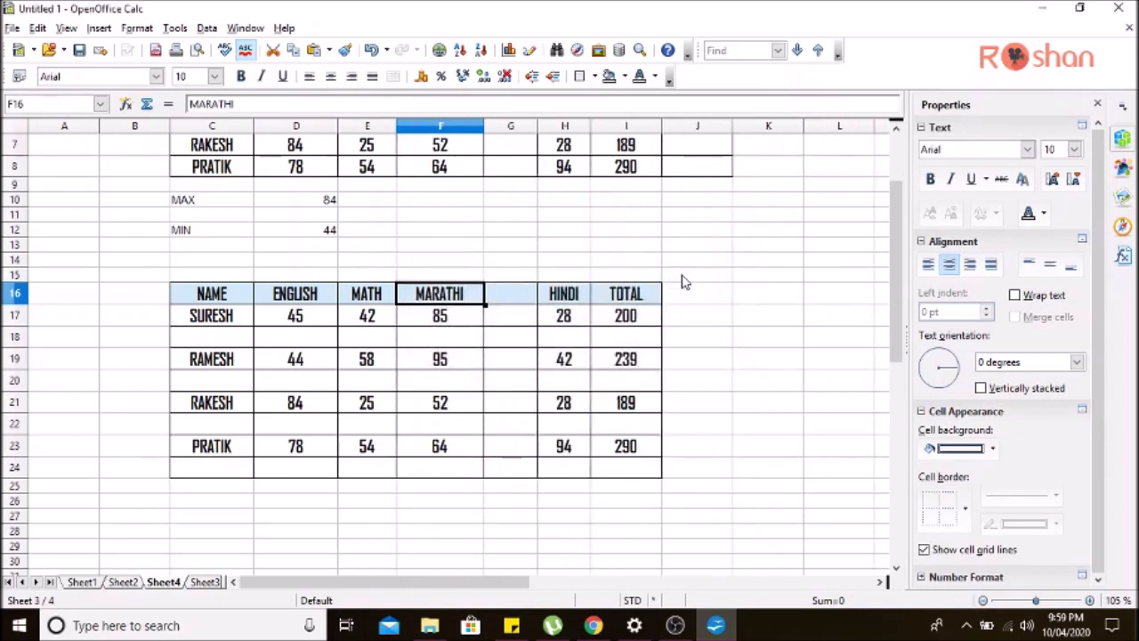
- Delete the entire blank column between MARATHI and HINDI at cell G16
click(512, 302)
right_click(512, 302)
click(525, 369)
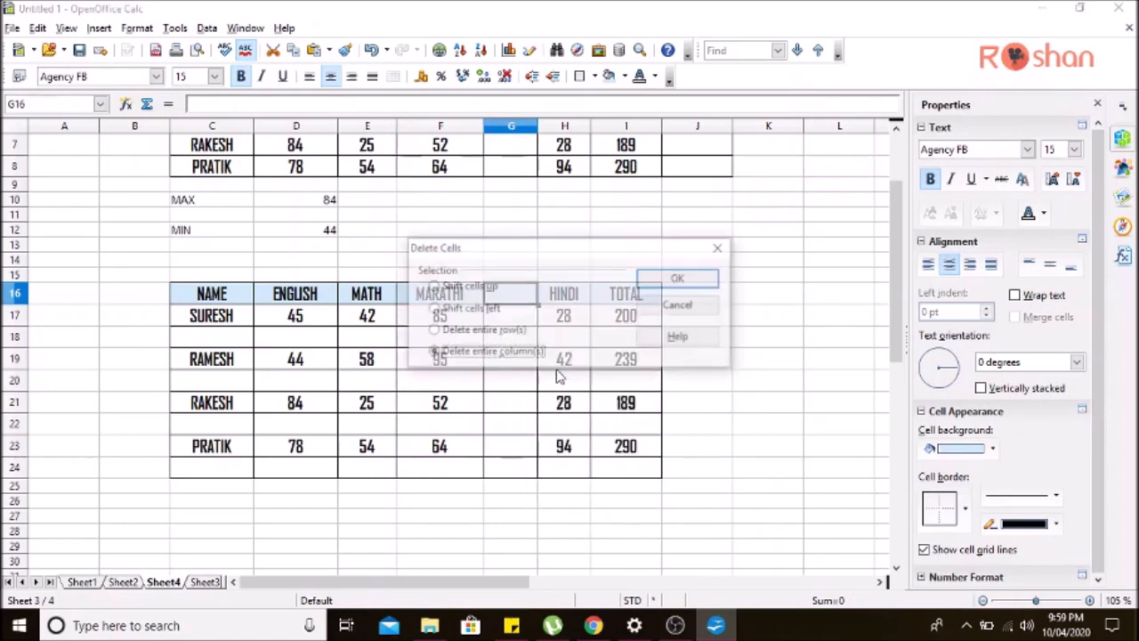
click(679, 278)
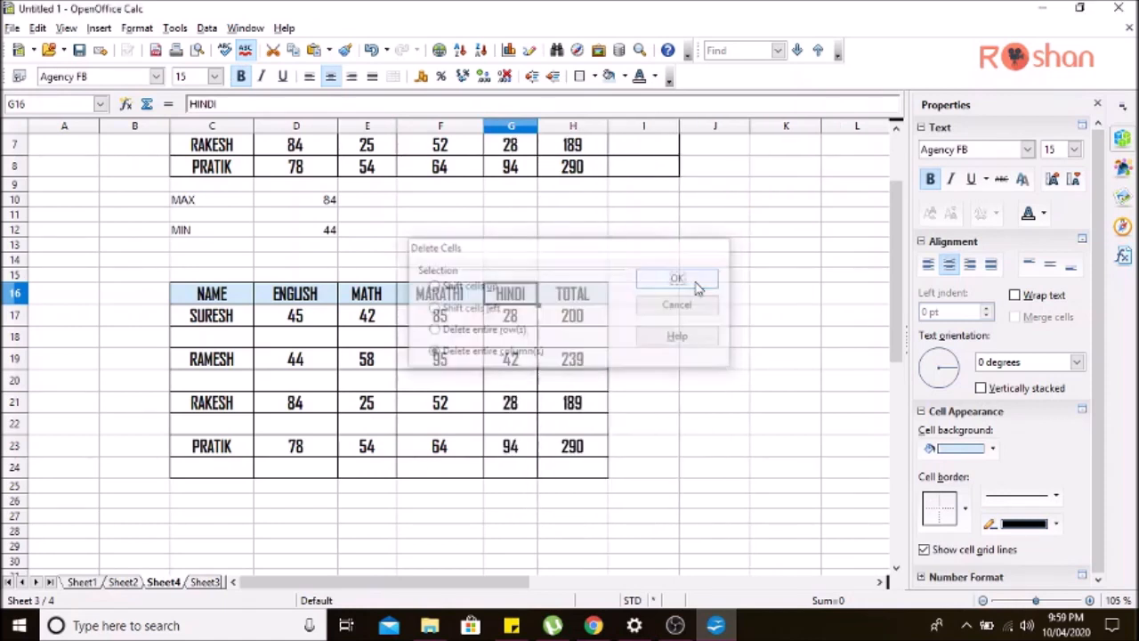
- Delete the entire blank row at cell C18, between the first and second students of the lower marks table
right_click(199, 343)
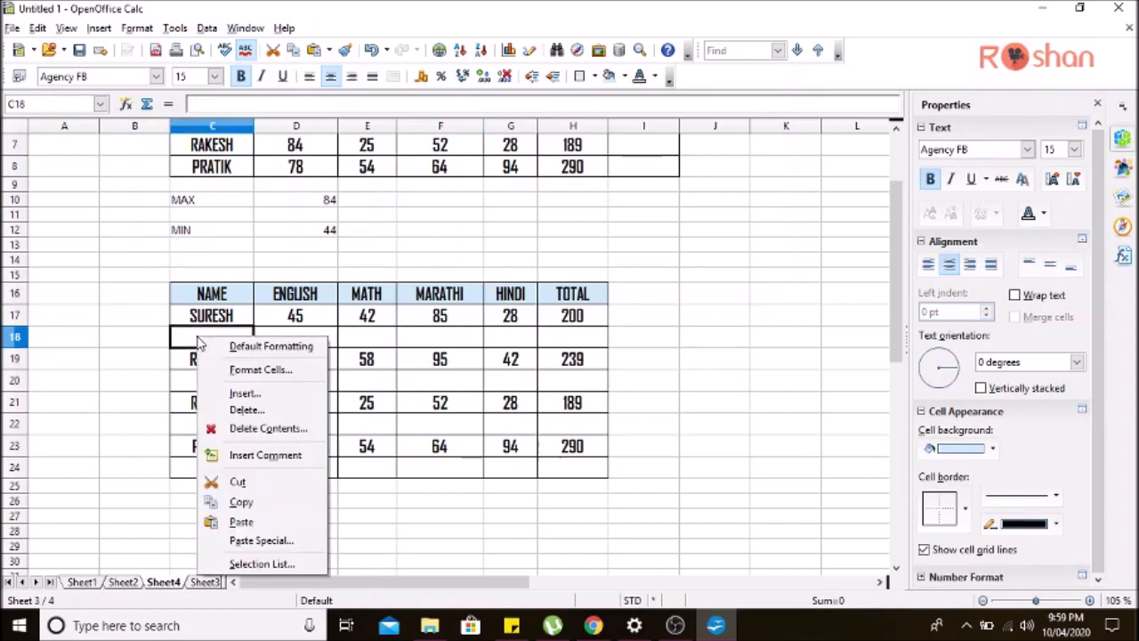
click(246, 410)
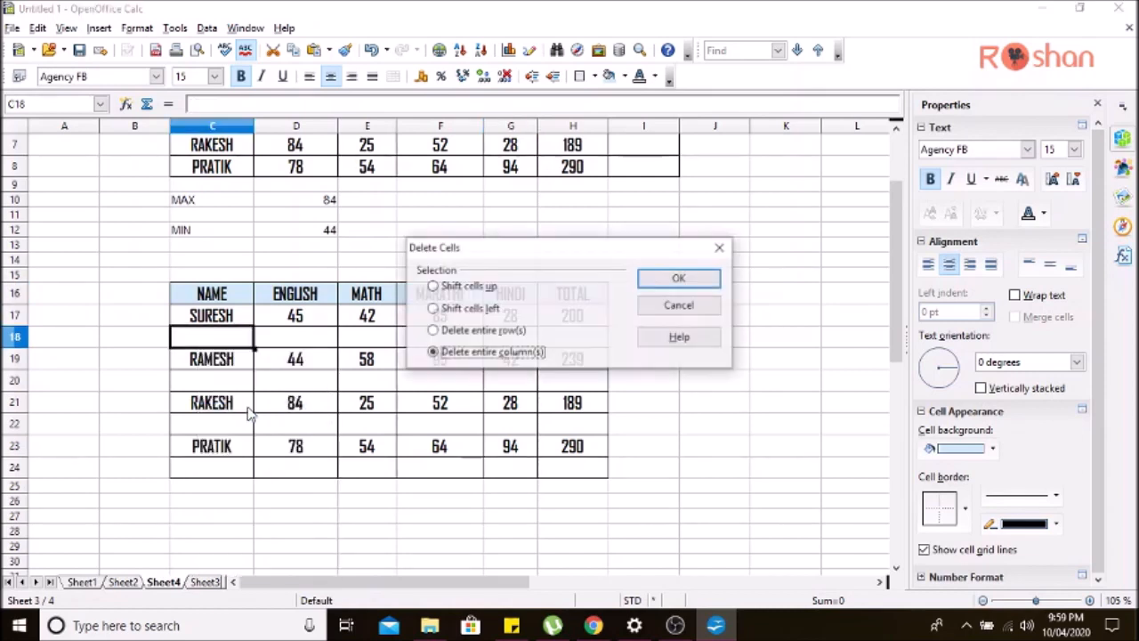
click(495, 336)
click(669, 287)
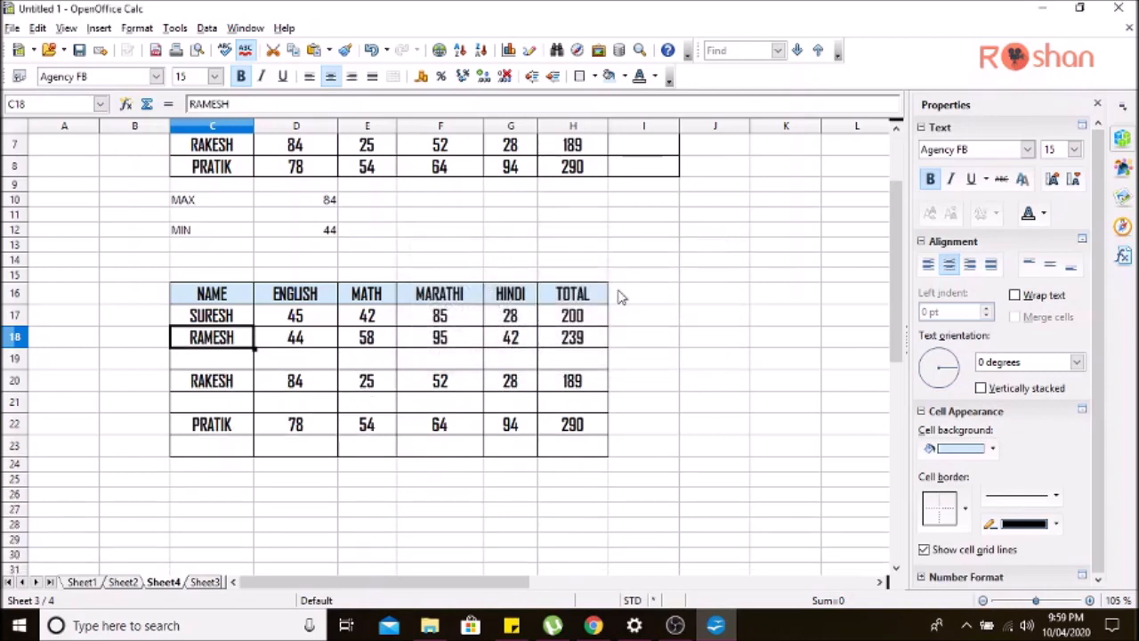
- Delete the entire blank row at cell C19, between the second and third students
click(229, 359)
right_click(229, 358)
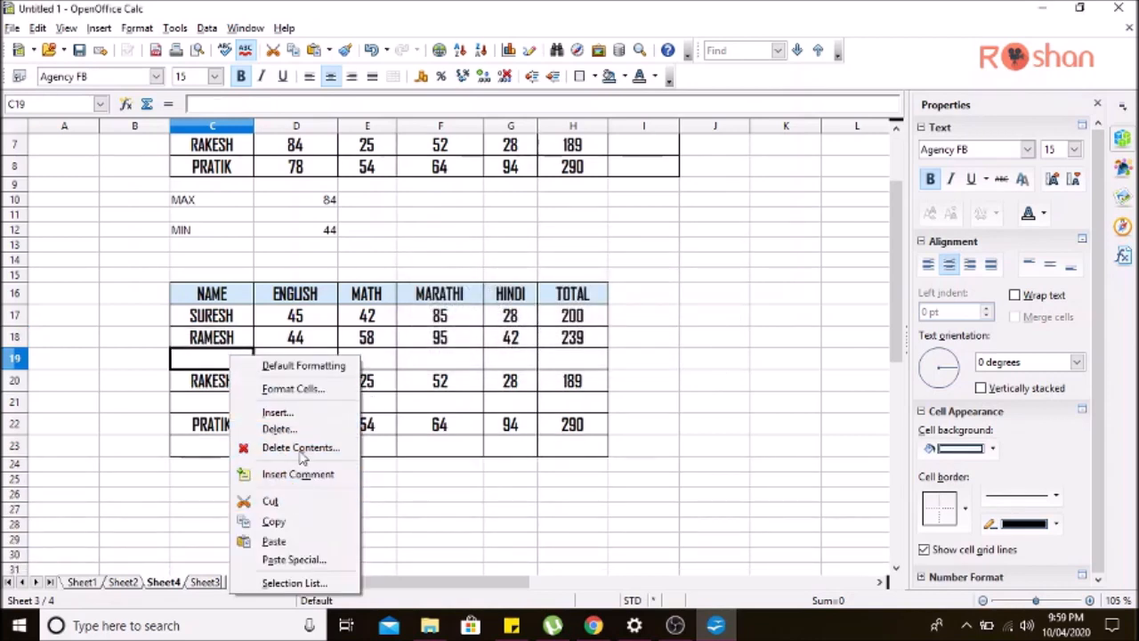
click(279, 429)
click(679, 278)
- Delete the entire blank row at cell C20, between the third and fourth students
click(224, 381)
right_click(225, 381)
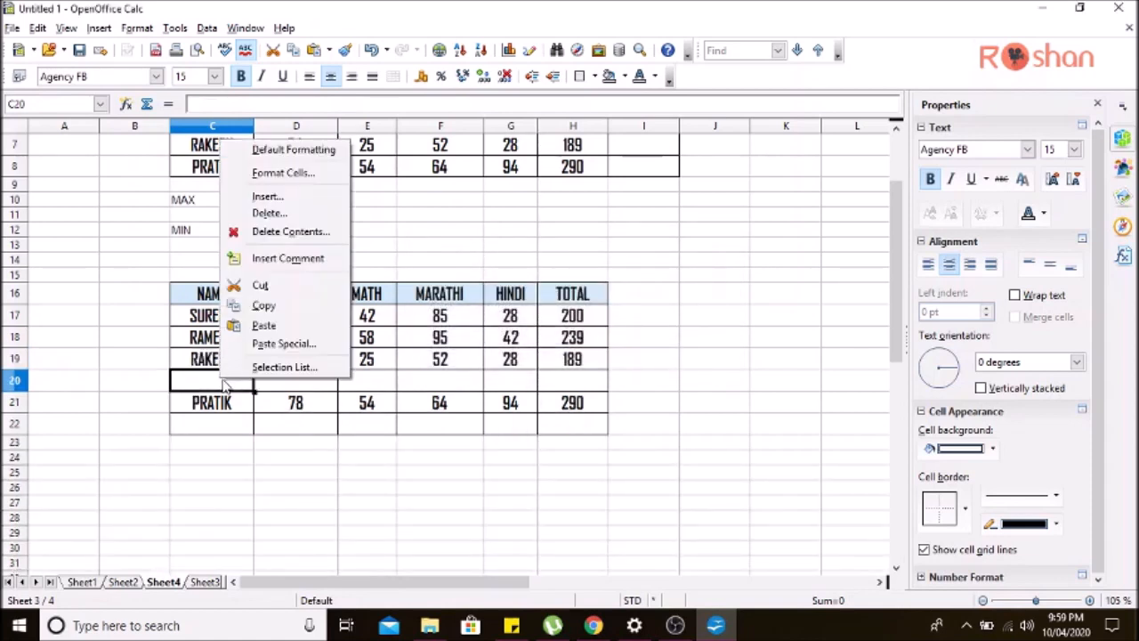
click(316, 213)
click(656, 281)
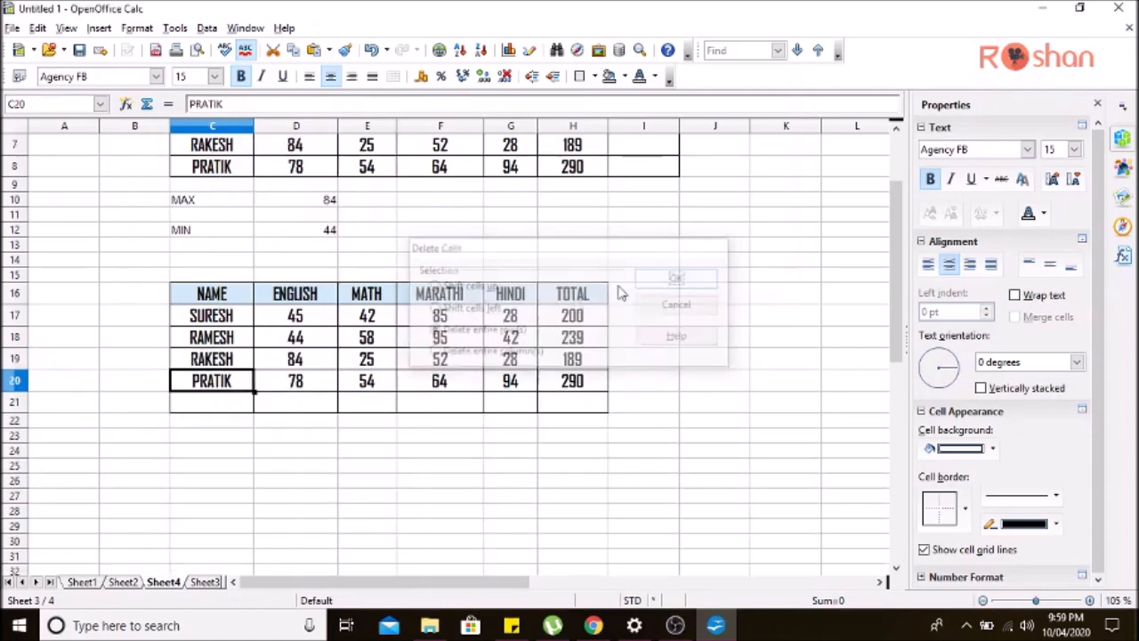
- Delete the entire blank row at cell C21, below the last student of the table
click(219, 403)
right_click(222, 401)
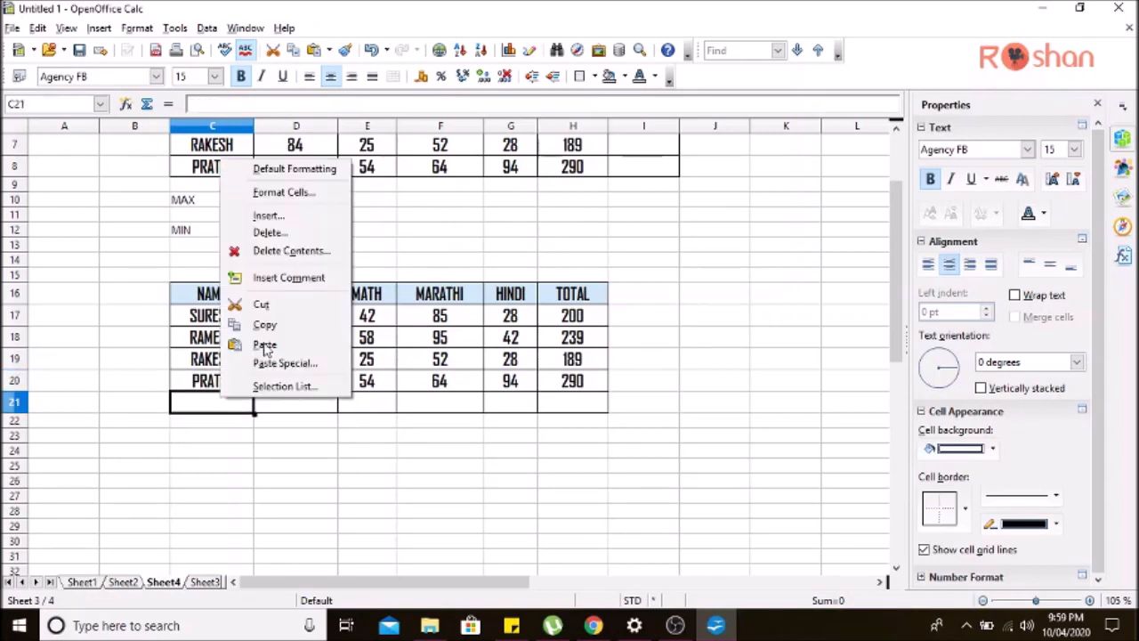
click(303, 234)
click(650, 283)
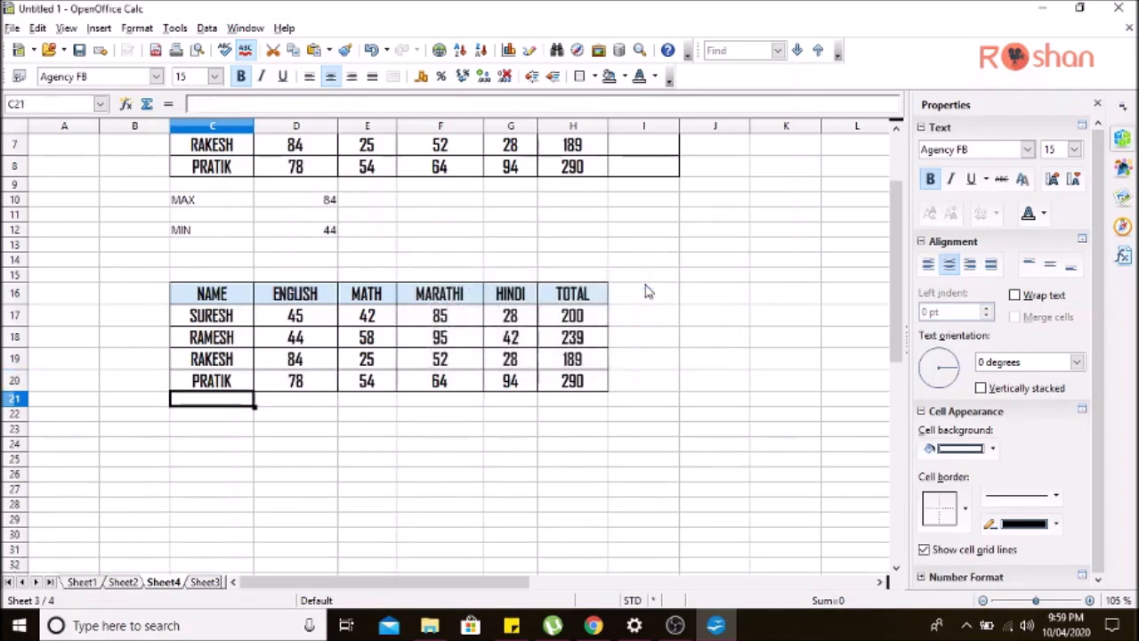
click(675, 435)
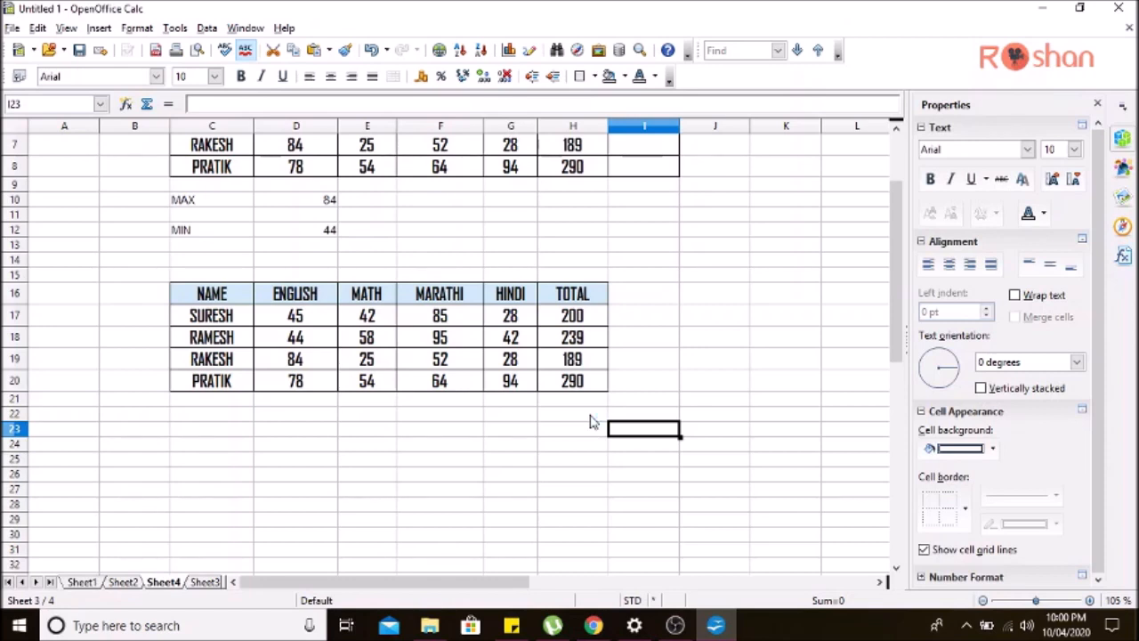
- Switch to the e-book in the browser, view the Formatting Cells section on pages 20-21, and return to the Calc sheet
click(719, 626)
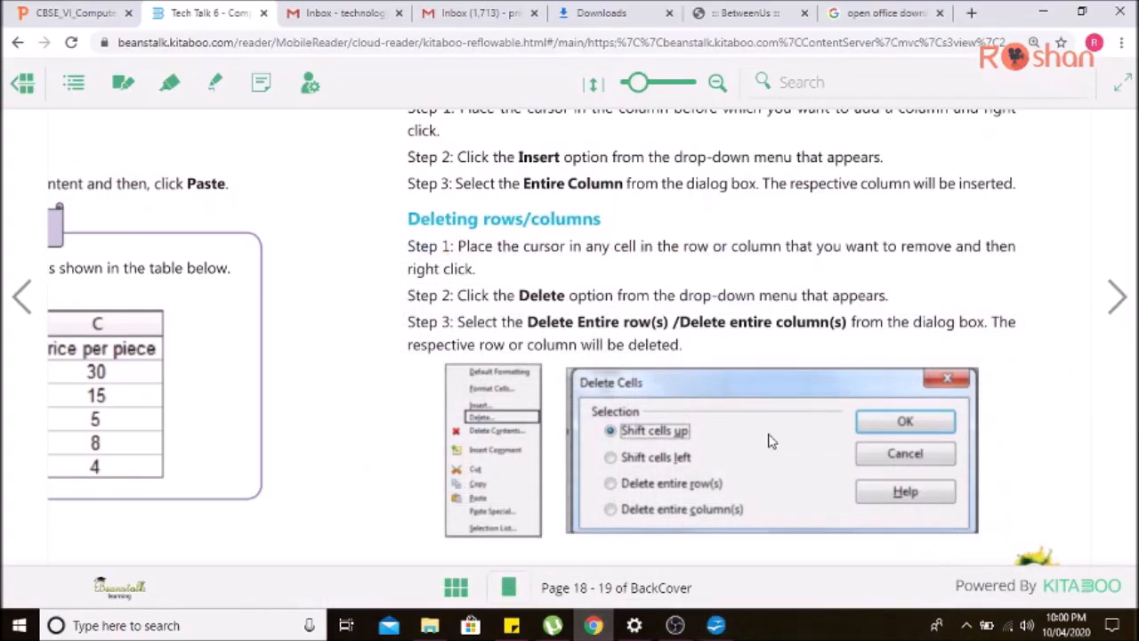
click(1117, 298)
scroll(450, 452, down, 2)
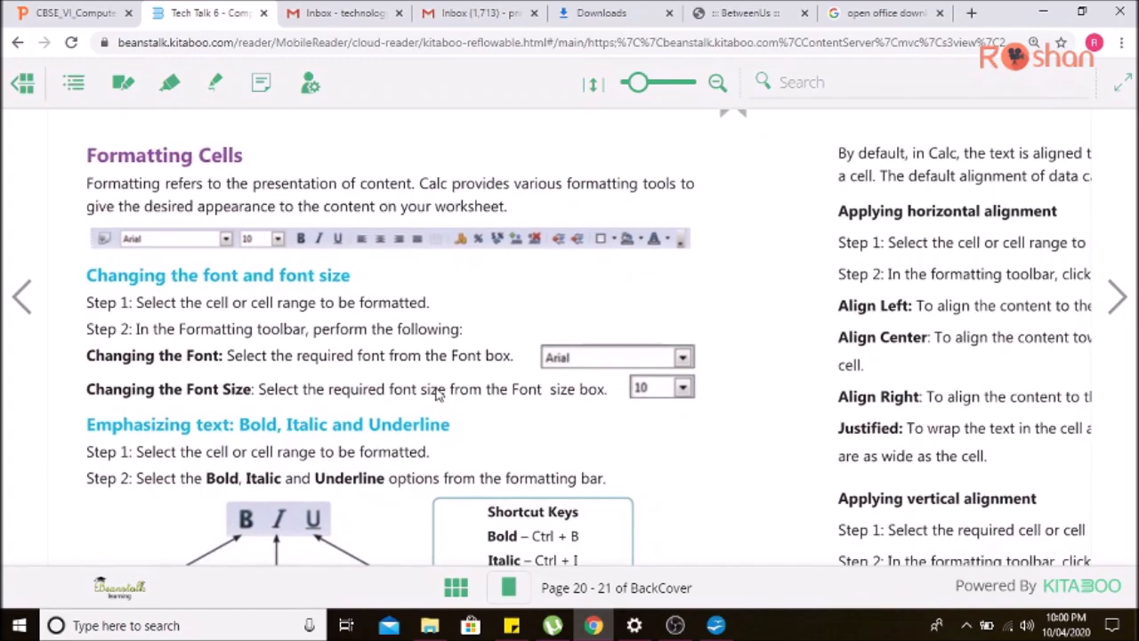
scroll(452, 361, up, 1)
mouse_move(452, 401)
mouse_down()
mouse_move(471, 348)
mouse_move(466, 151)
mouse_move(463, 390)
mouse_up()
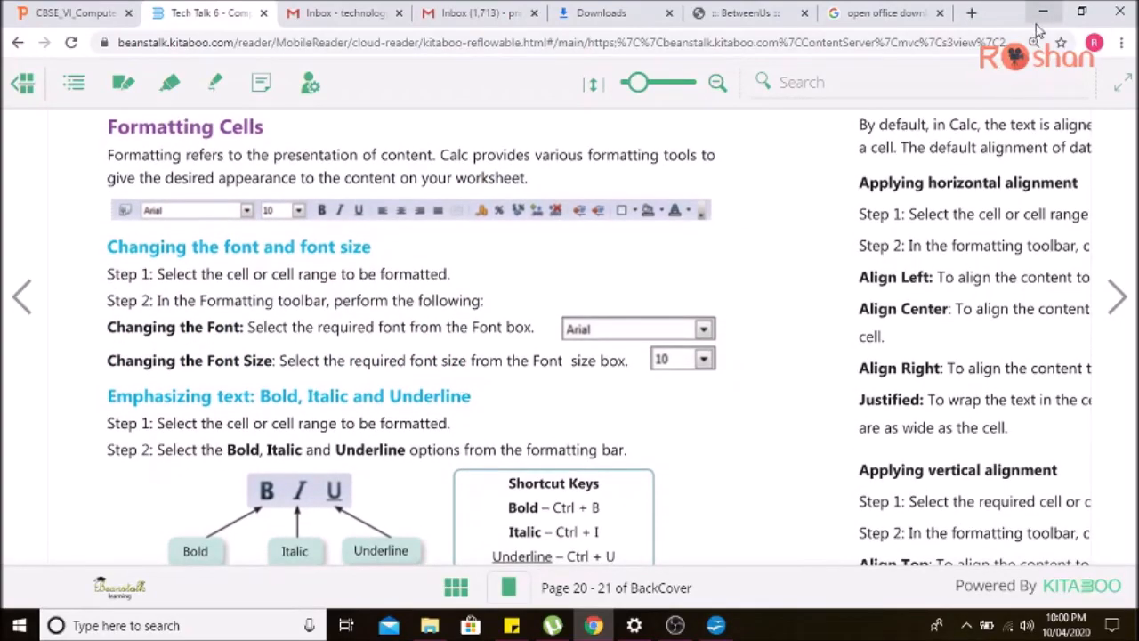
click(721, 627)
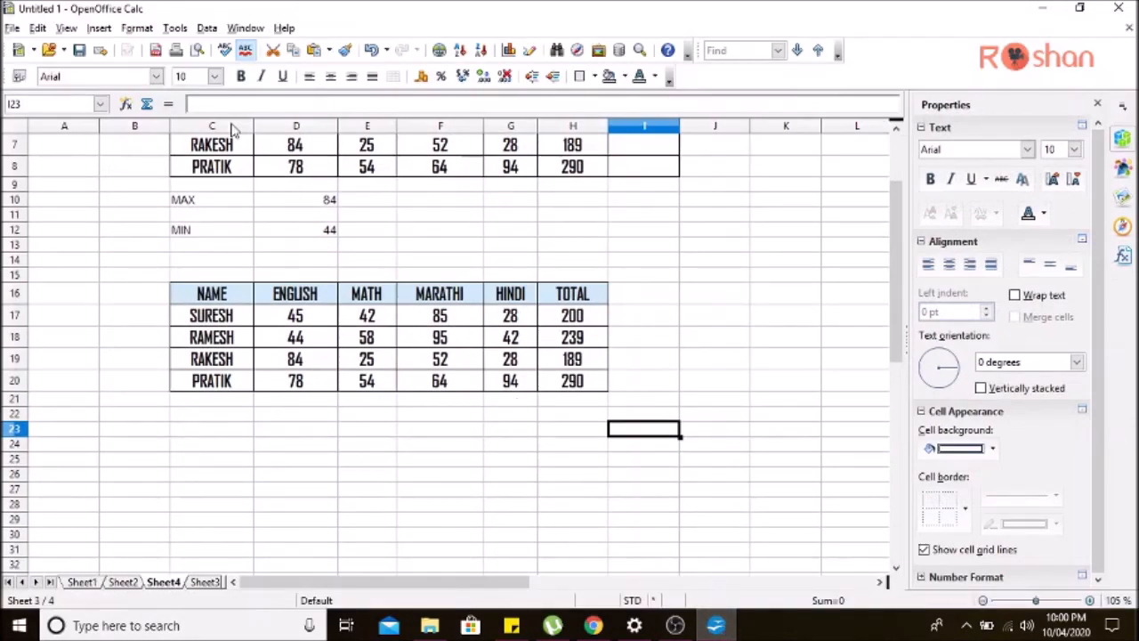
- Change the font of the lower marks table, range C15:H20, to Arimo
drag(211, 274, 584, 391)
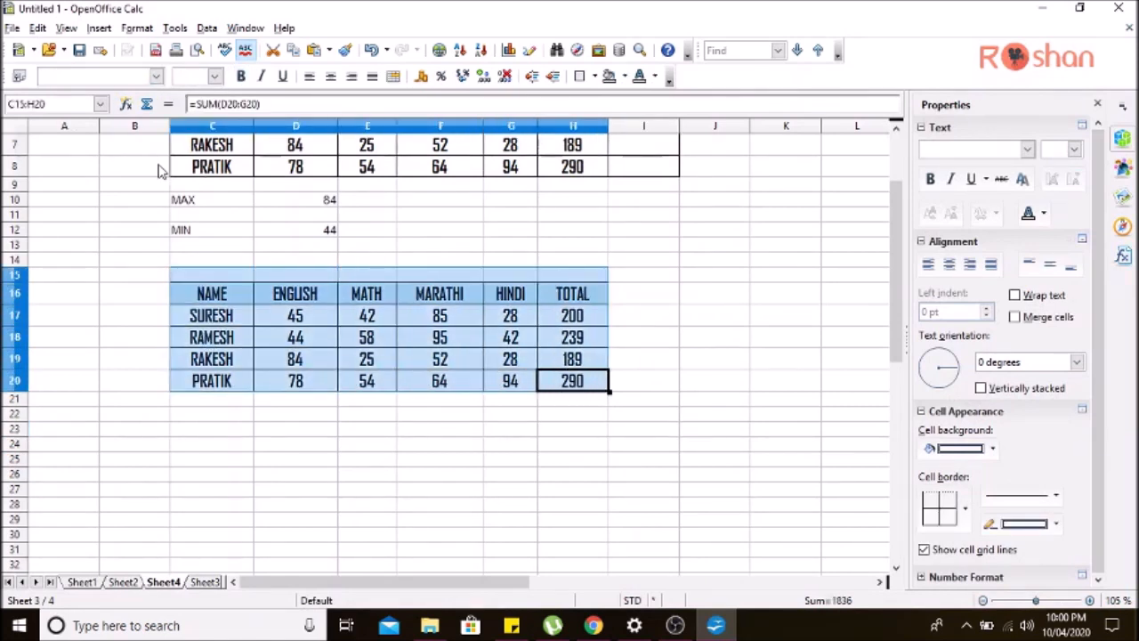
click(155, 75)
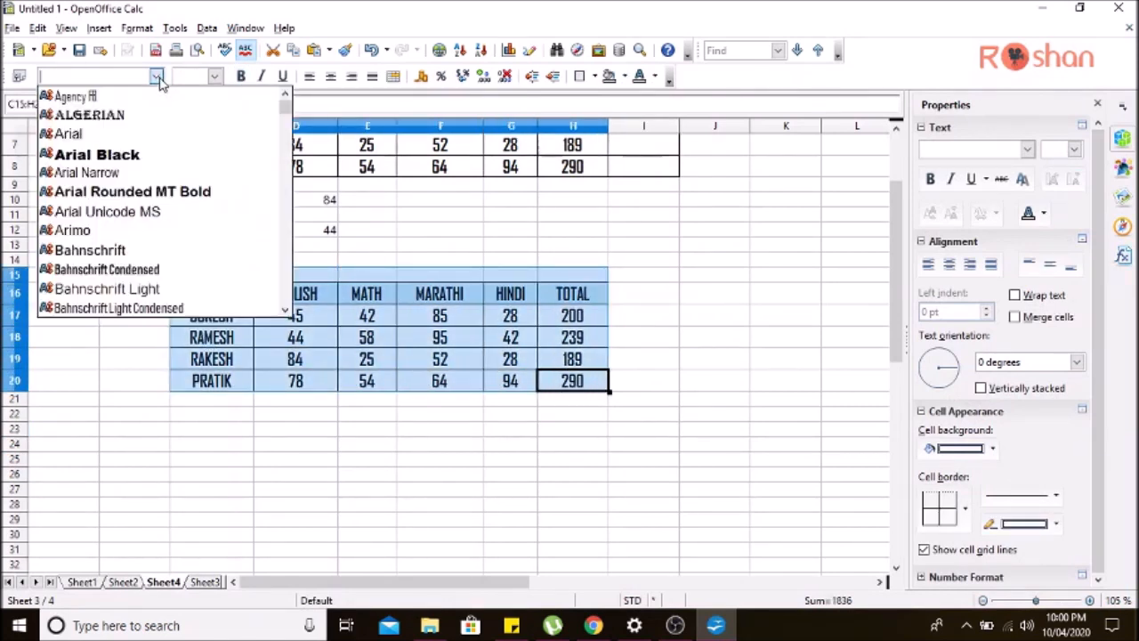
click(137, 231)
- Make the text in C15:H20 bold and italic, and try underlining it
click(240, 76)
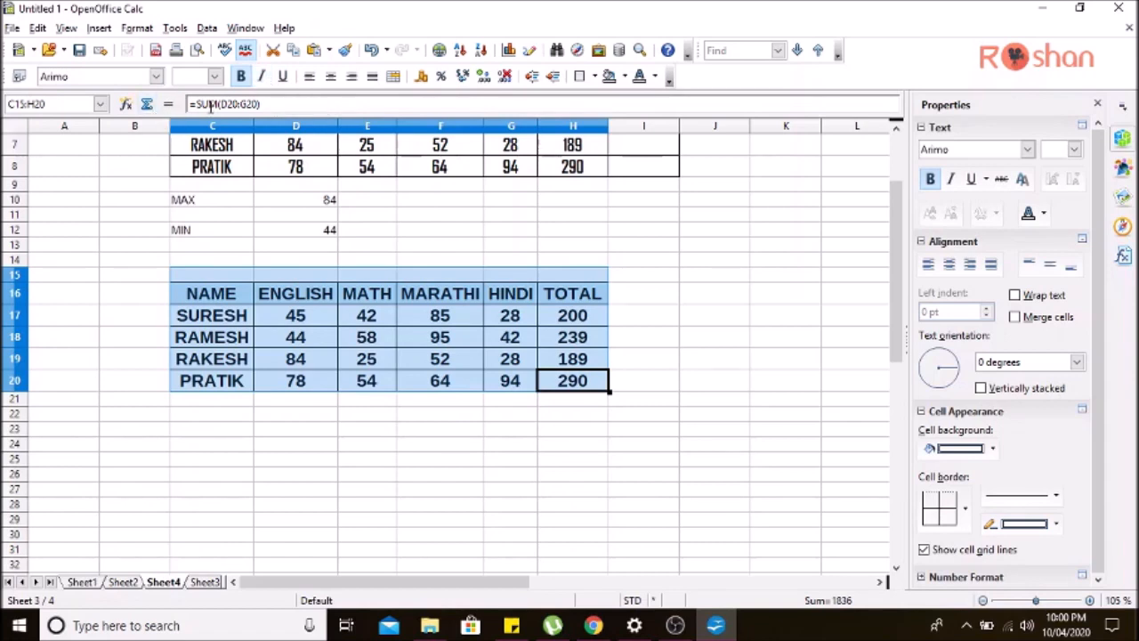
click(262, 78)
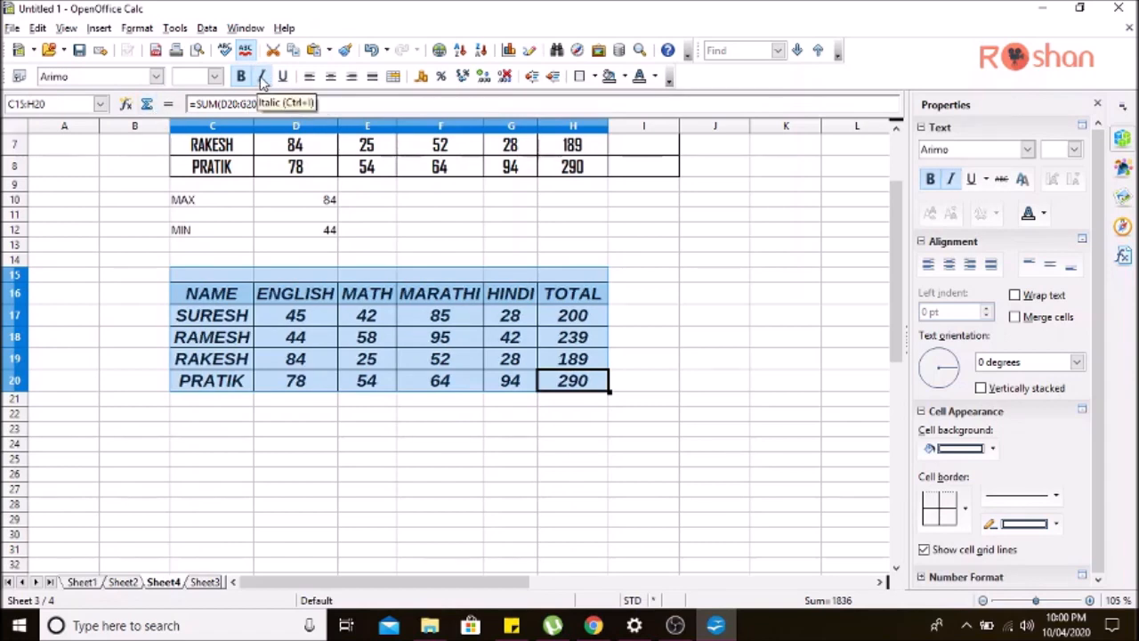
click(283, 83)
click(283, 84)
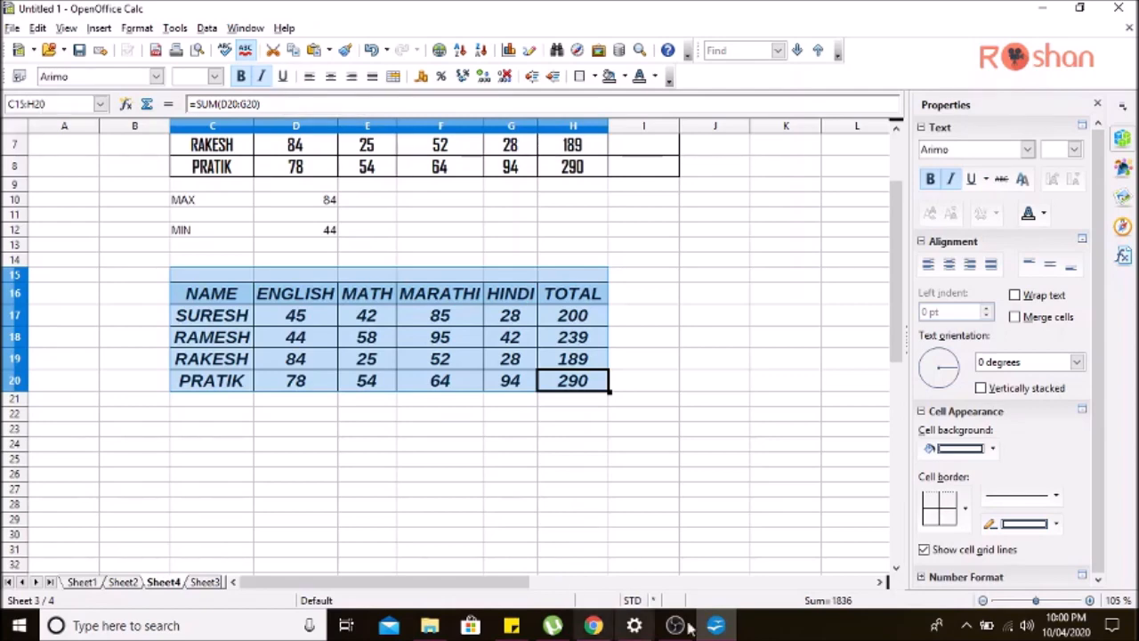
- Switch to the e-book, review the sections on emphasizing text, font colour and cell alignment, and return to the Calc sheet
click(728, 630)
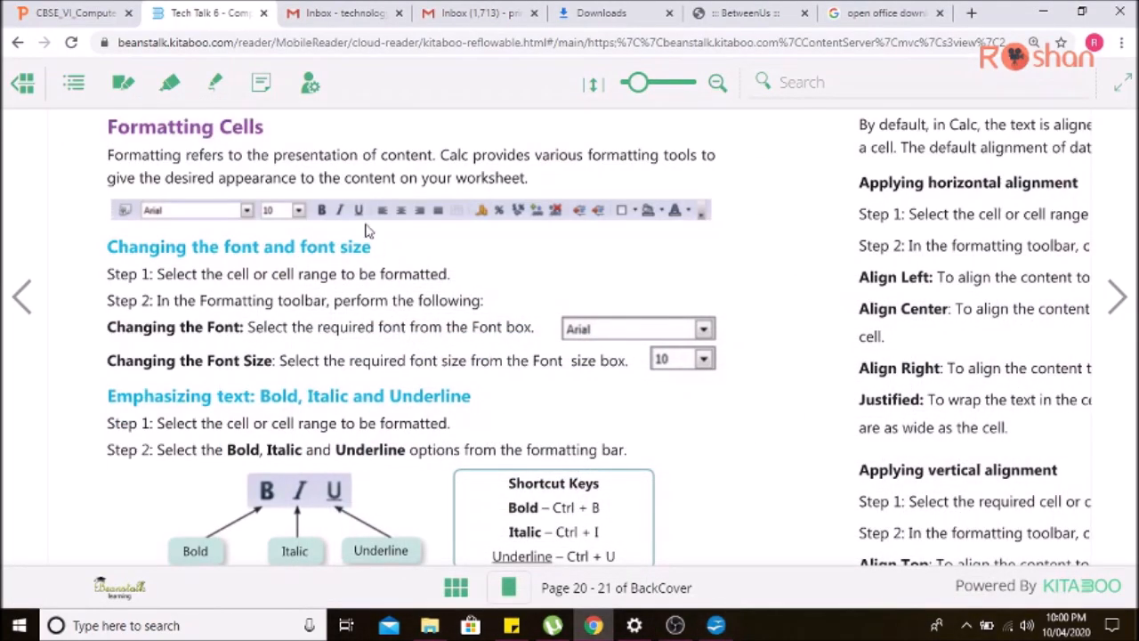
scroll(368, 251, down, 1)
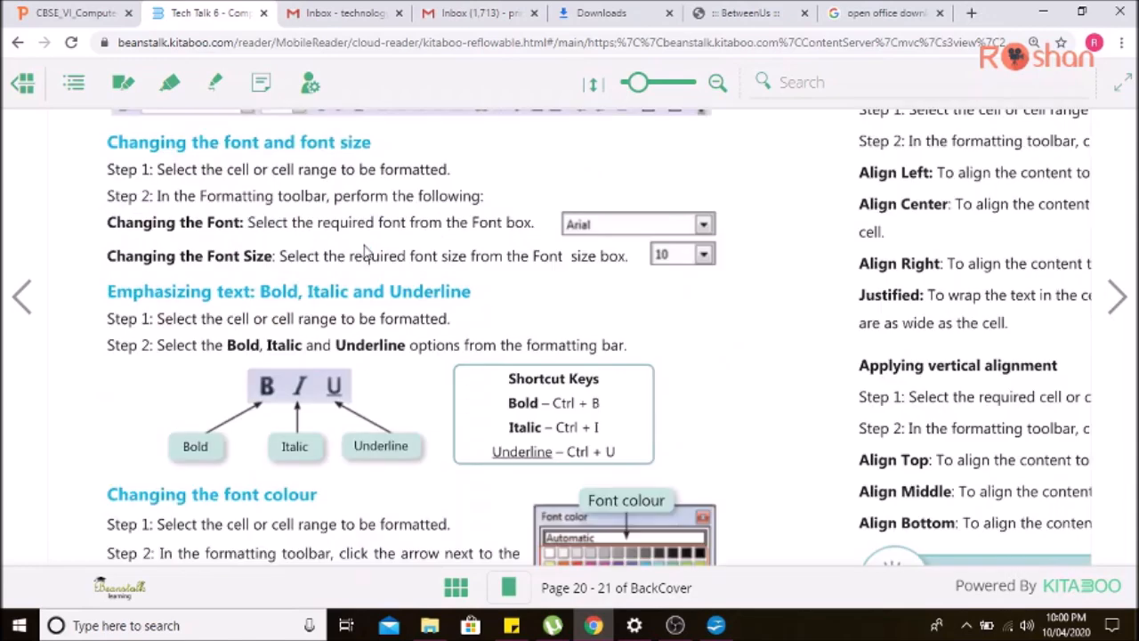
scroll(368, 251, down, 1)
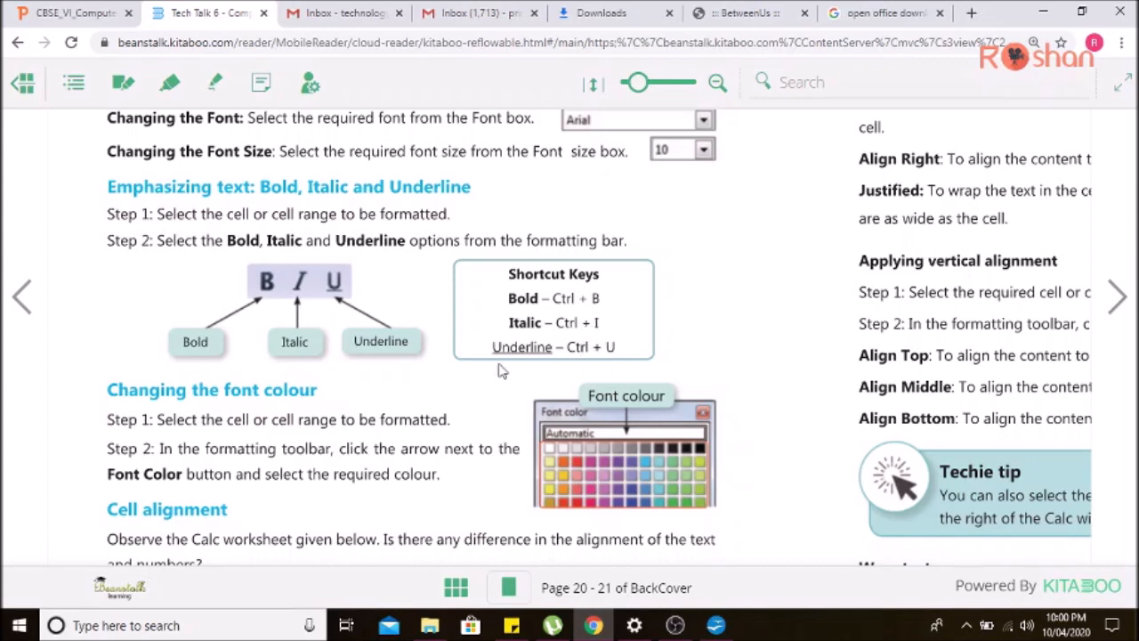
scroll(396, 365, down, 2)
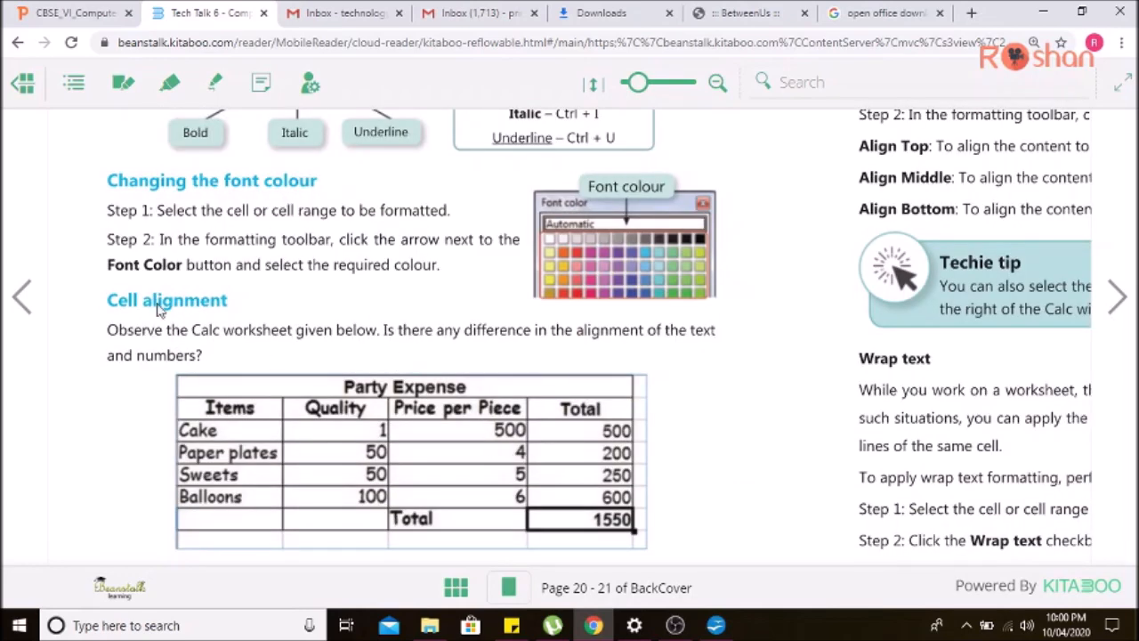
click(716, 625)
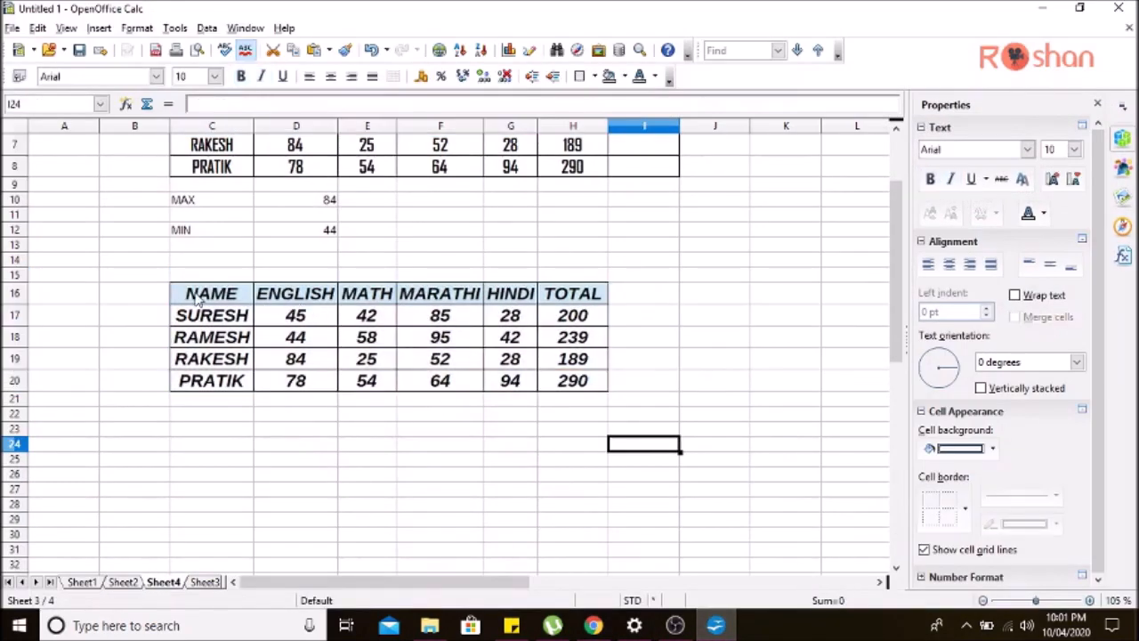
- Change the font colour of the lower marks table, C16:H20, to orange
drag(189, 299, 579, 392)
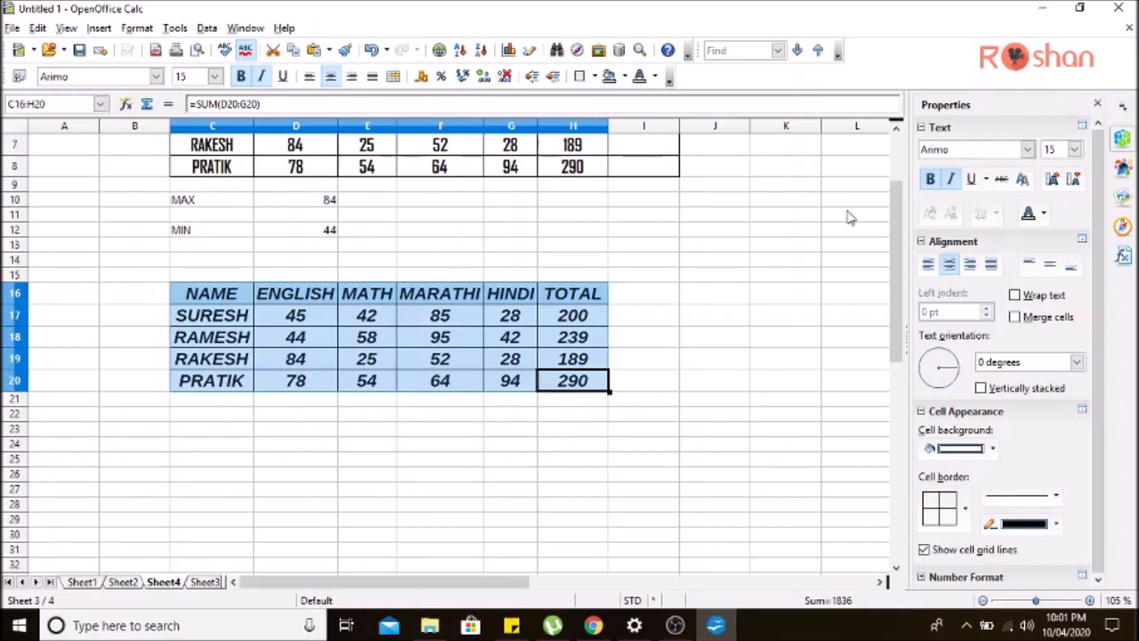
click(995, 452)
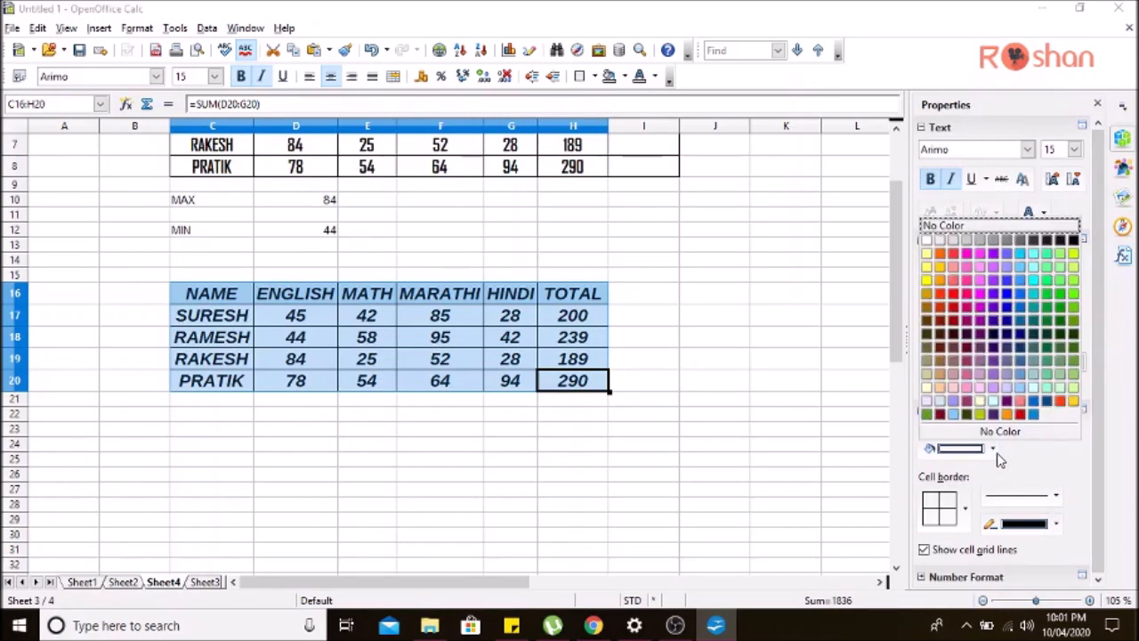
click(997, 452)
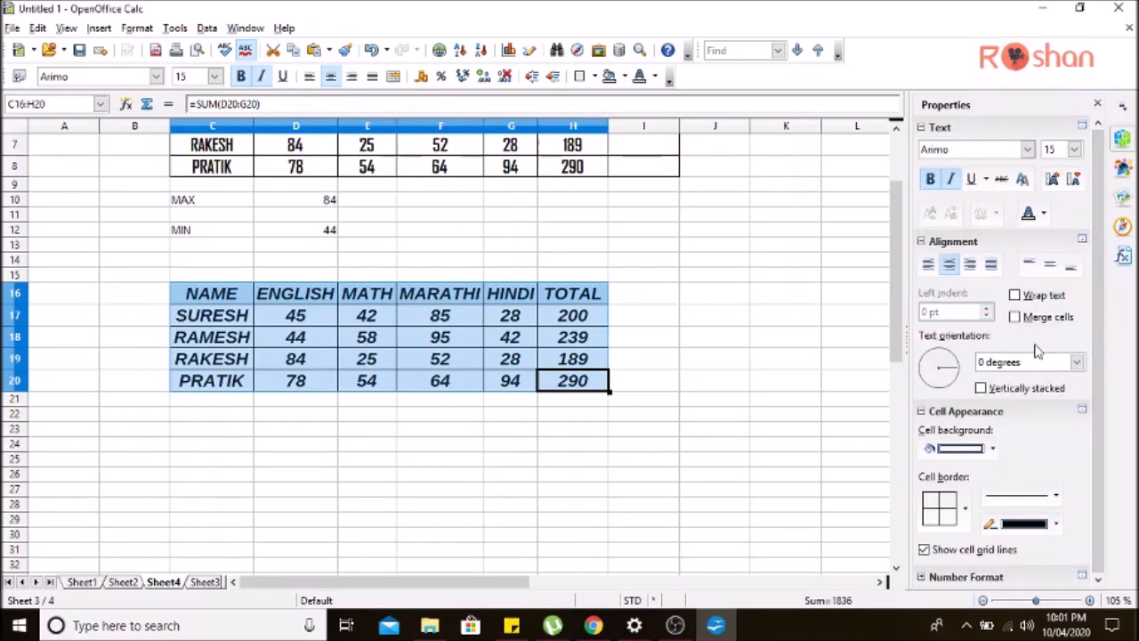
click(1044, 219)
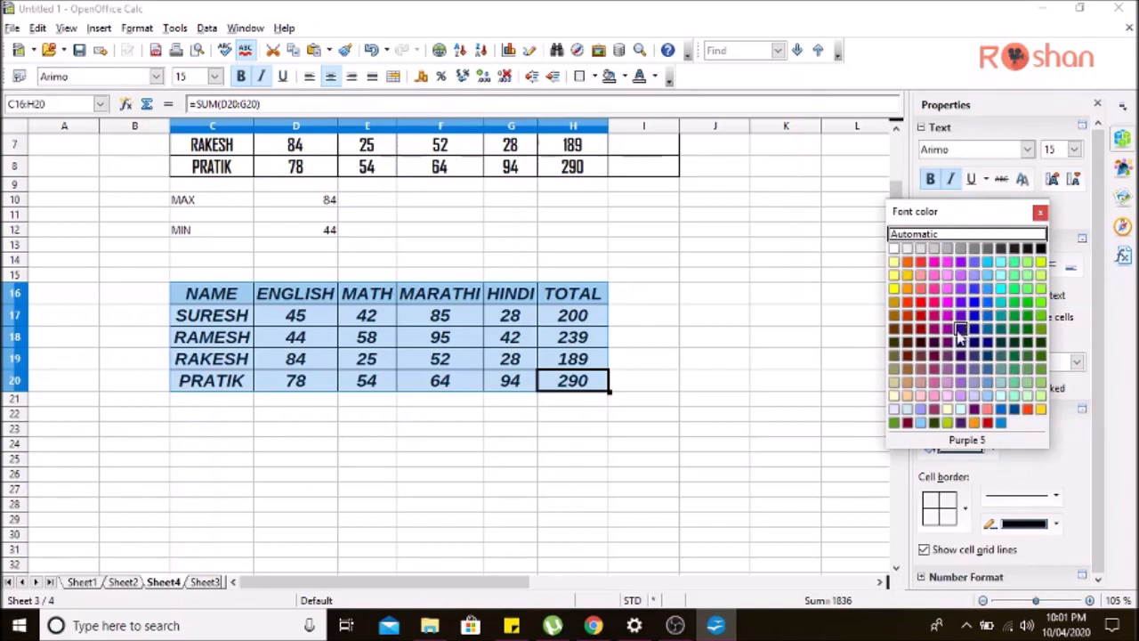
click(975, 421)
click(761, 372)
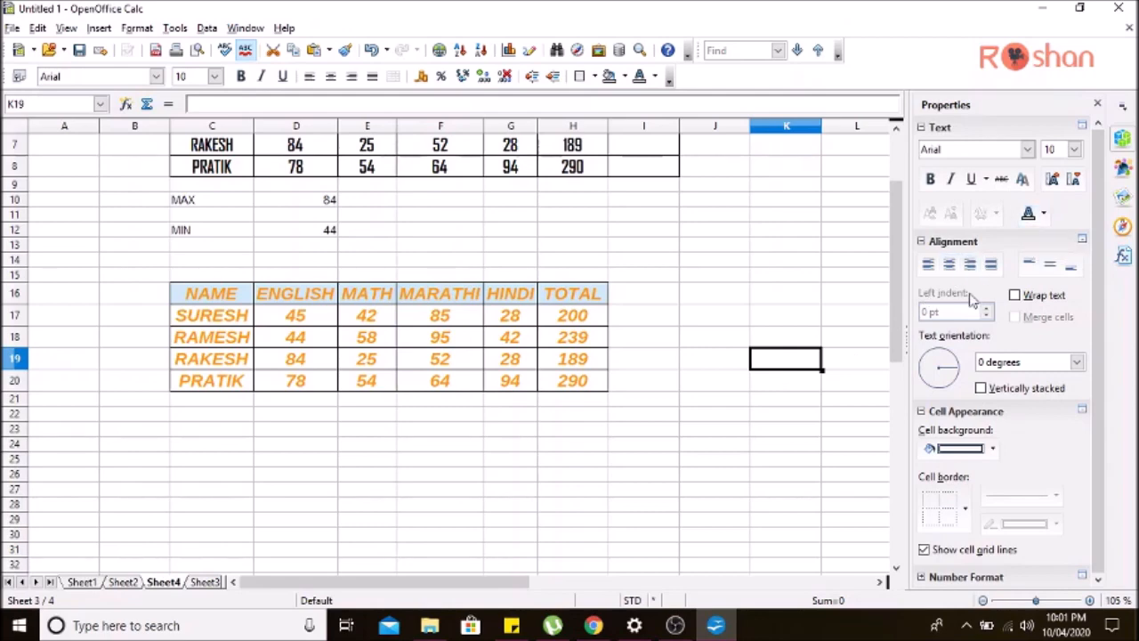
click(674, 628)
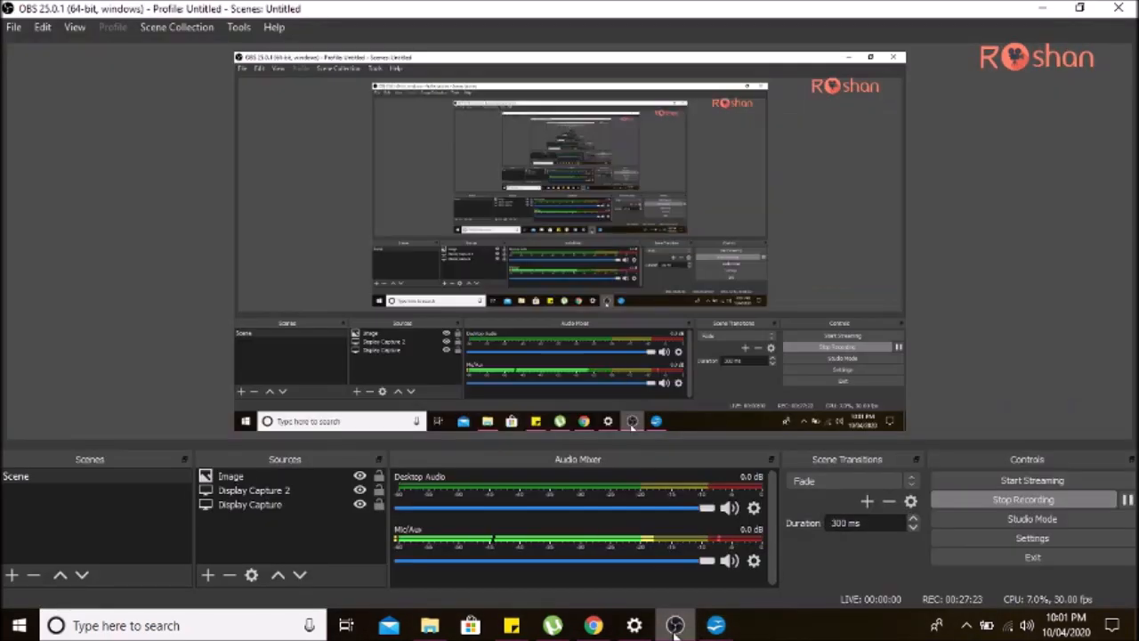
click(675, 628)
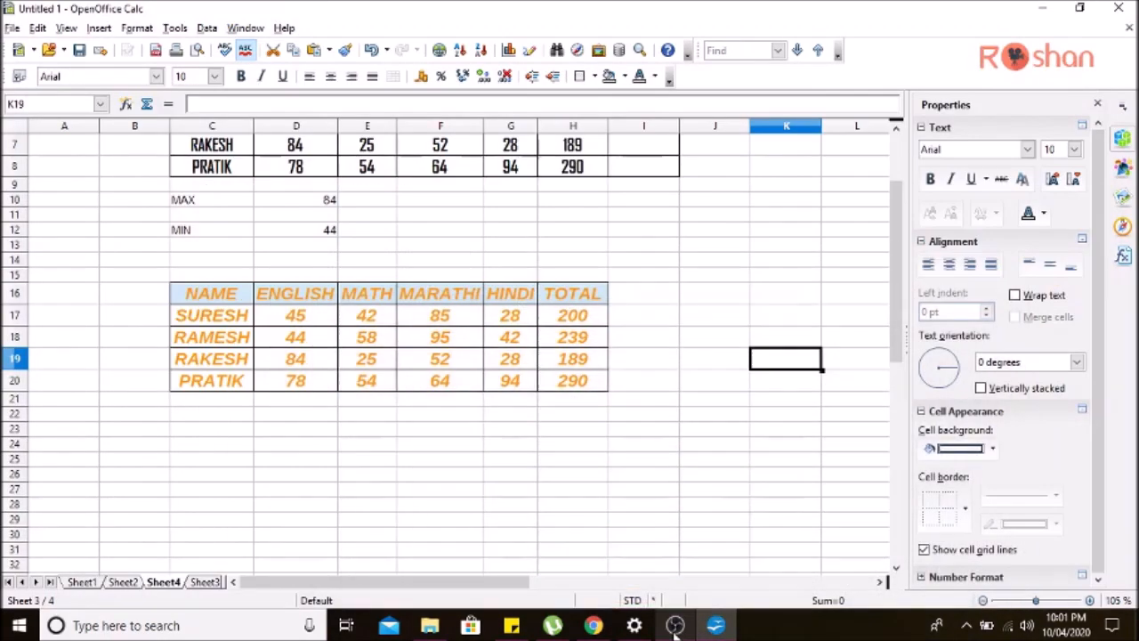
- Change the font colour of the lower marks table, C16:H20, to pale cyan
click(1045, 215)
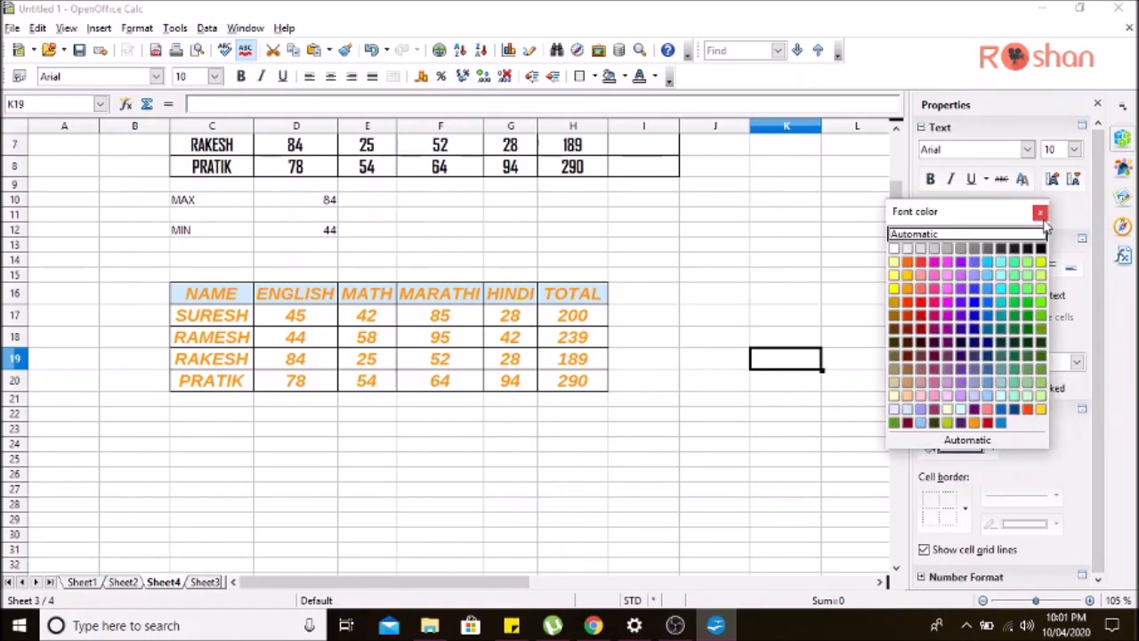
click(755, 429)
drag(227, 297, 600, 378)
click(1044, 215)
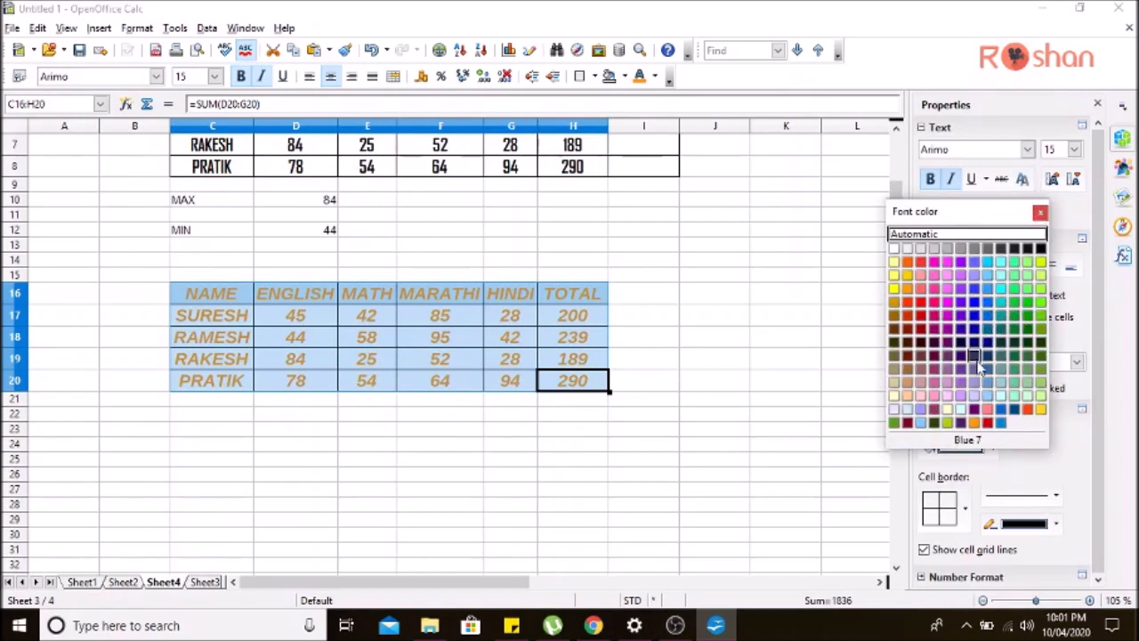
click(1013, 411)
click(855, 358)
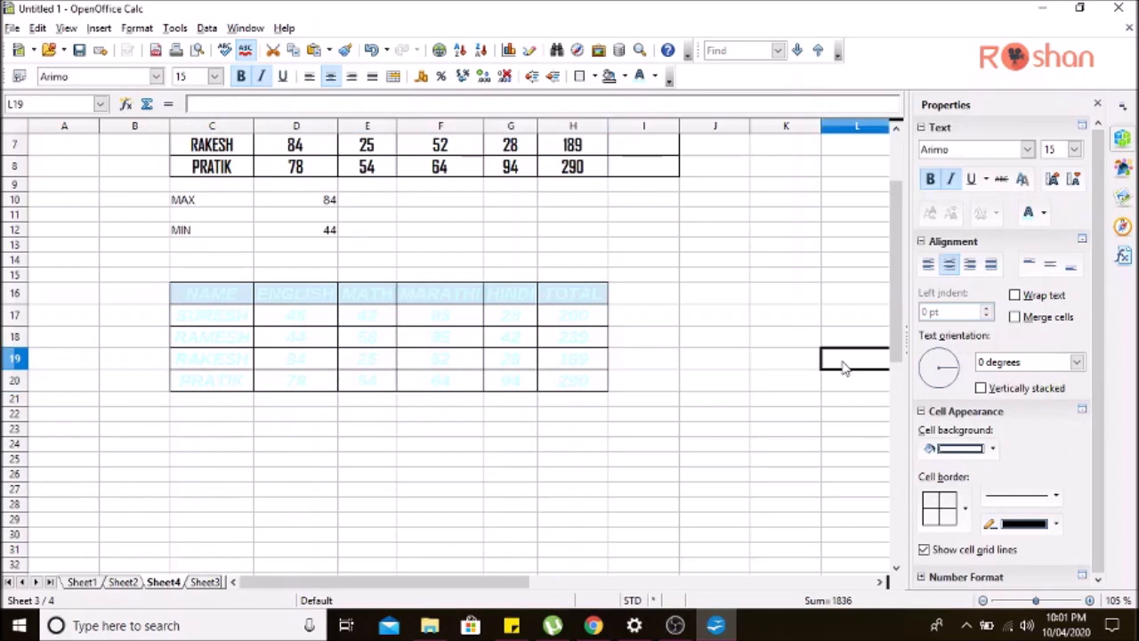
- Change the font colour of the lower marks table, C16:H20, to yellow
drag(199, 296, 585, 382)
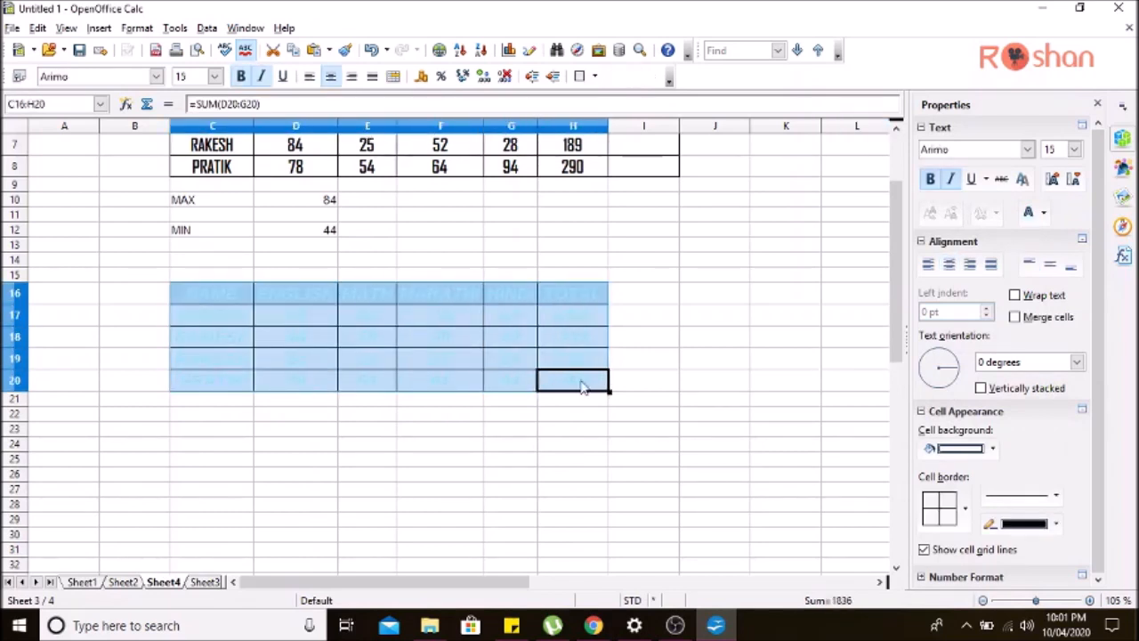
click(1046, 215)
click(894, 286)
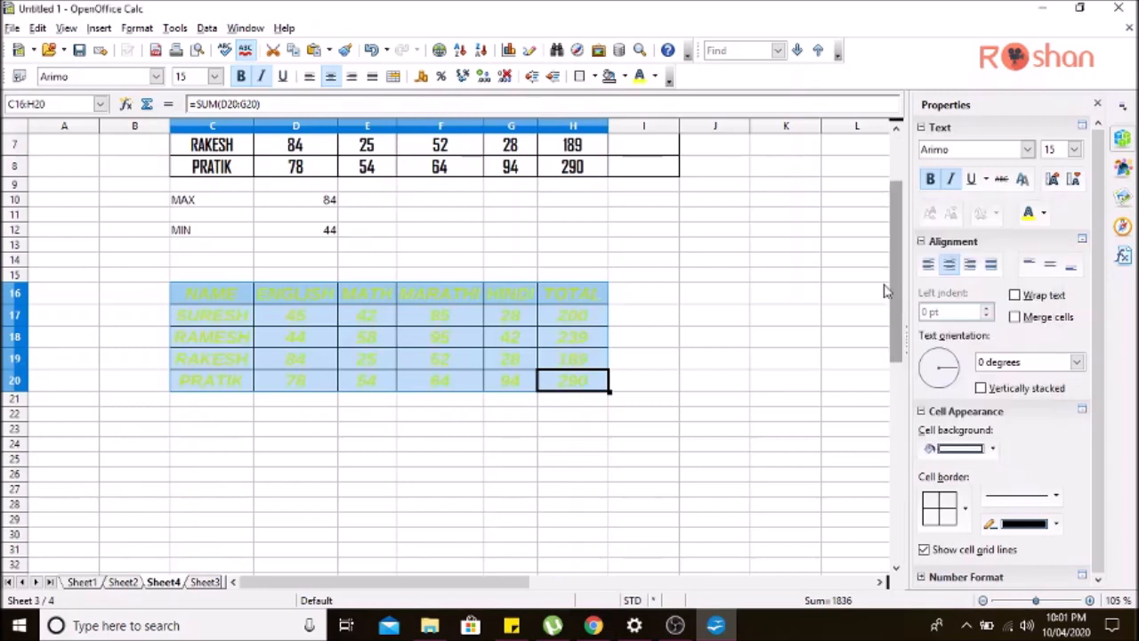
- Set the cell background of the lower marks table, C16:H20, to magenta
click(786, 292)
drag(193, 298, 574, 381)
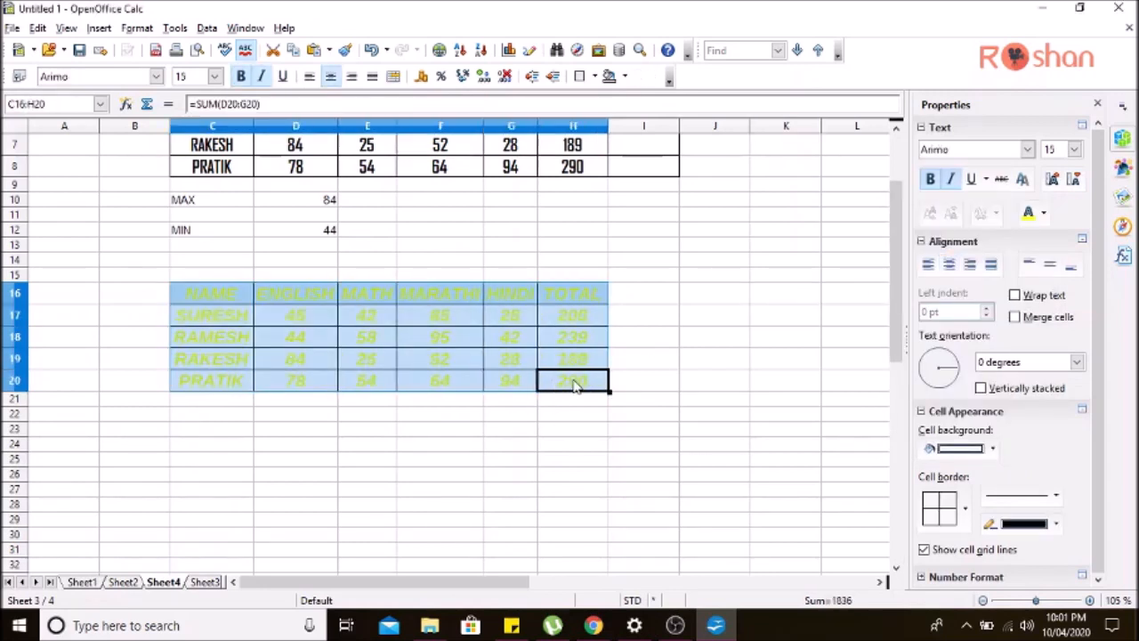
click(993, 450)
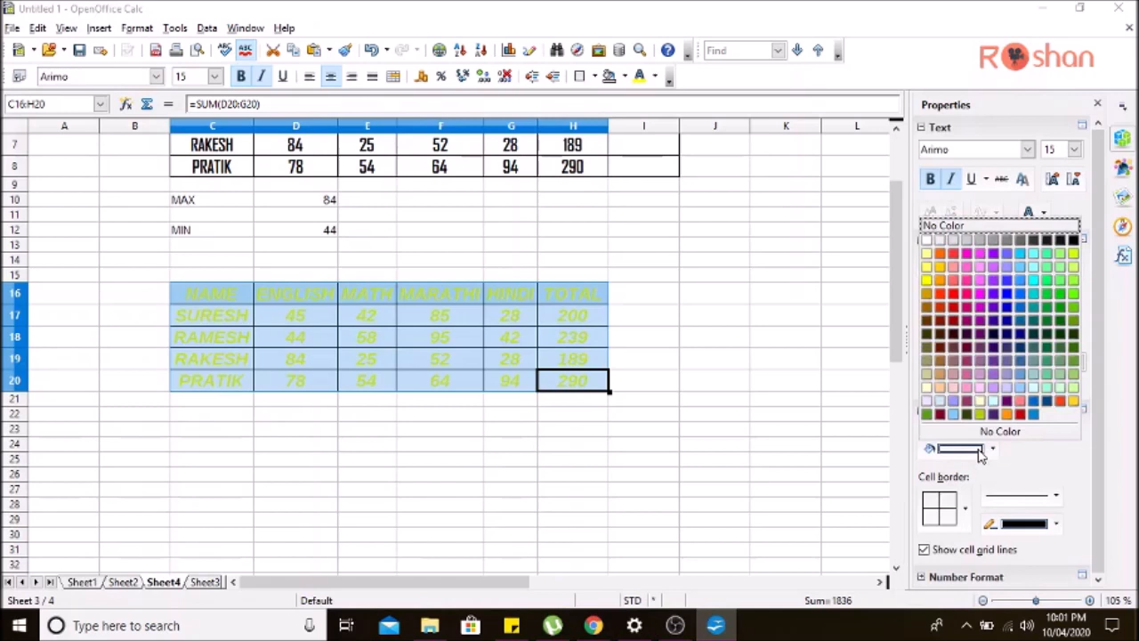
click(980, 294)
click(801, 359)
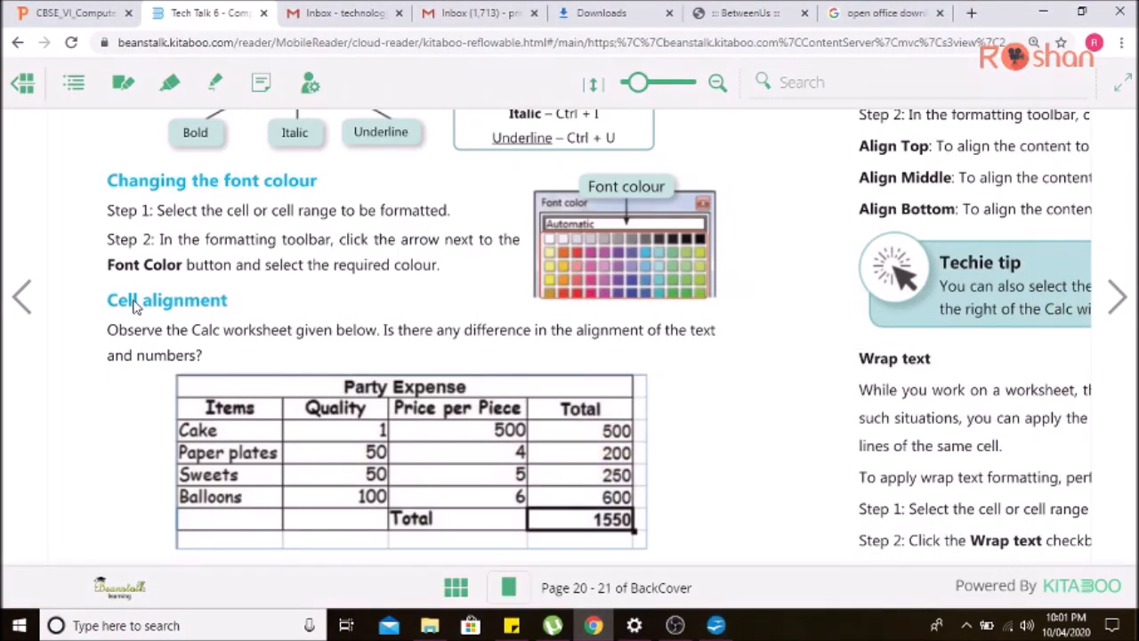
- Read the e-book's cell alignment section, zoom out to view both pages, and return to the Calc sheet
scroll(136, 304, down, 1)
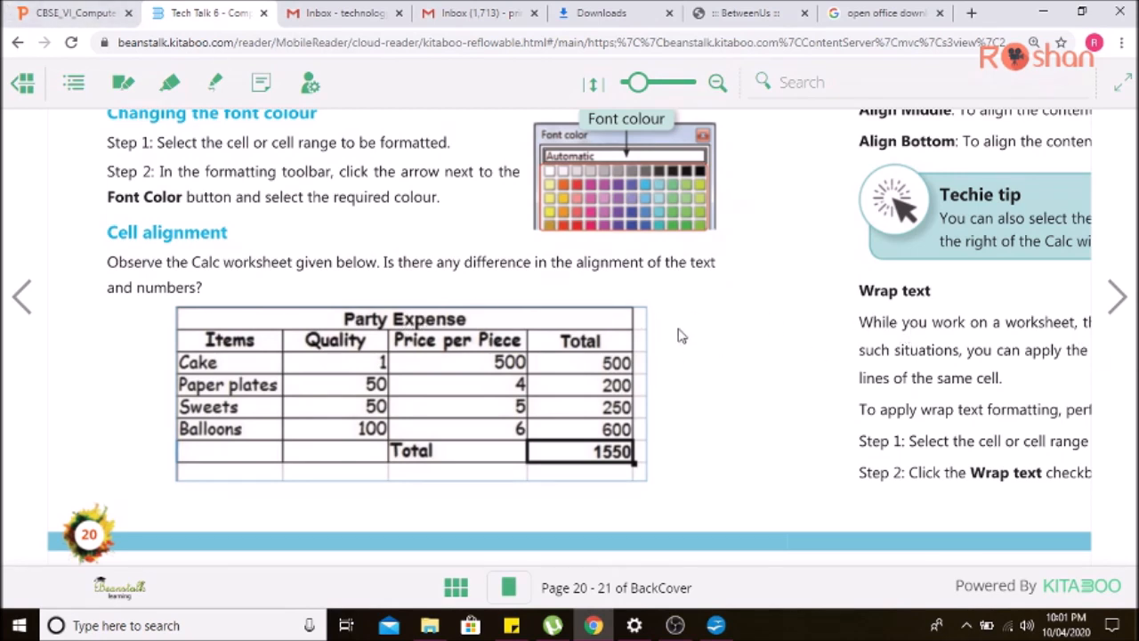
drag(645, 95, 626, 93)
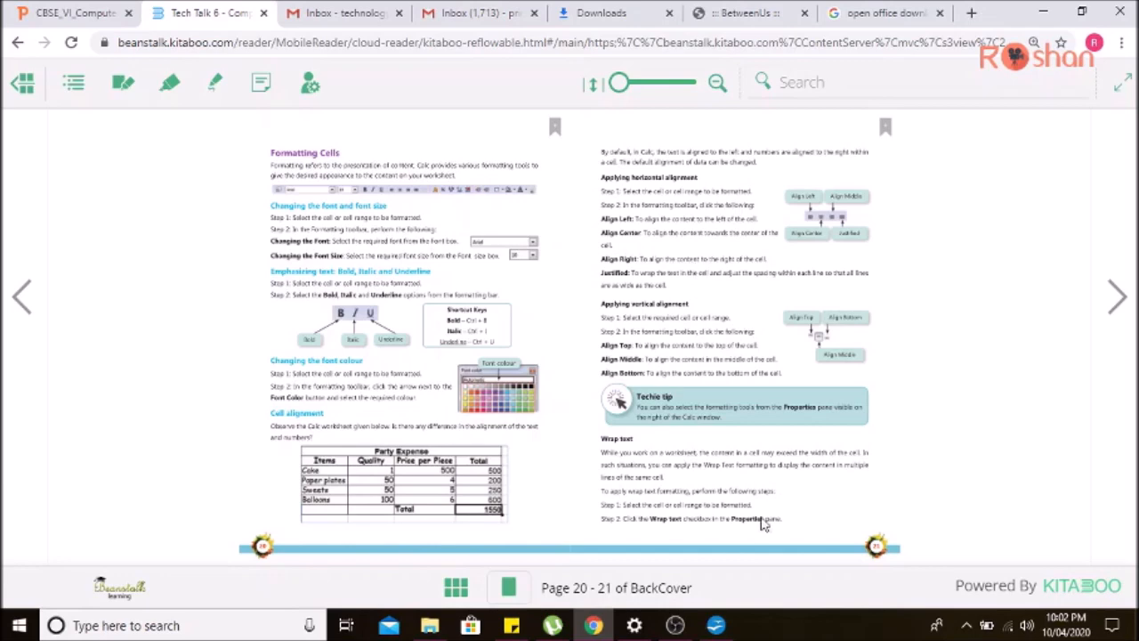
click(716, 626)
click(730, 475)
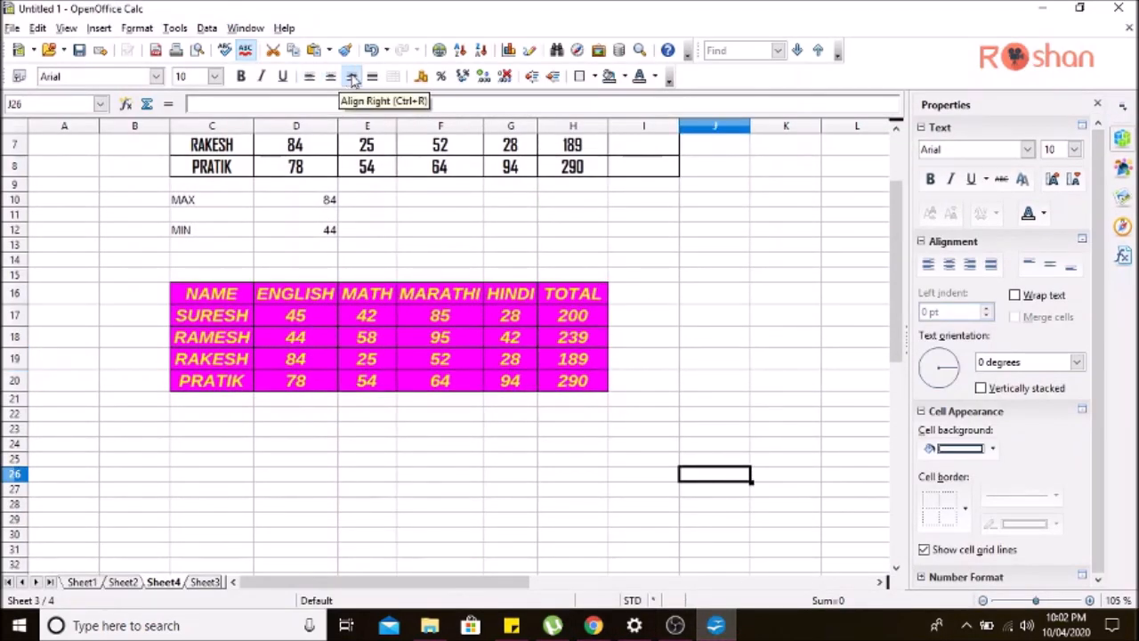
- Left-align the contents of the lower marks table, C16:H20, and centre them horizontally again
drag(222, 296, 587, 381)
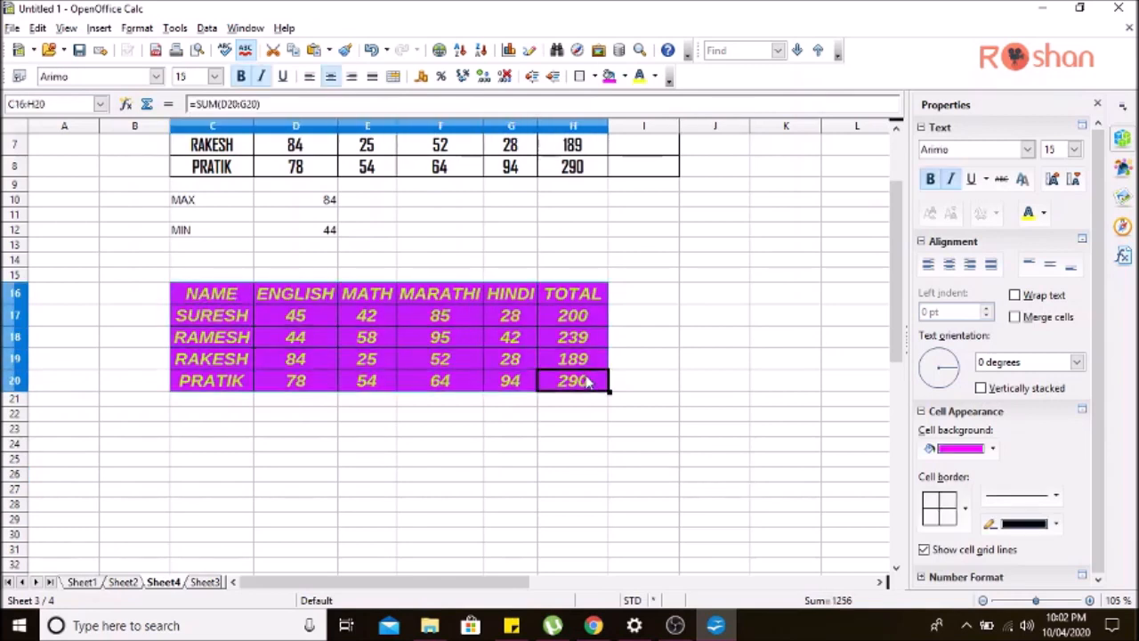
click(309, 77)
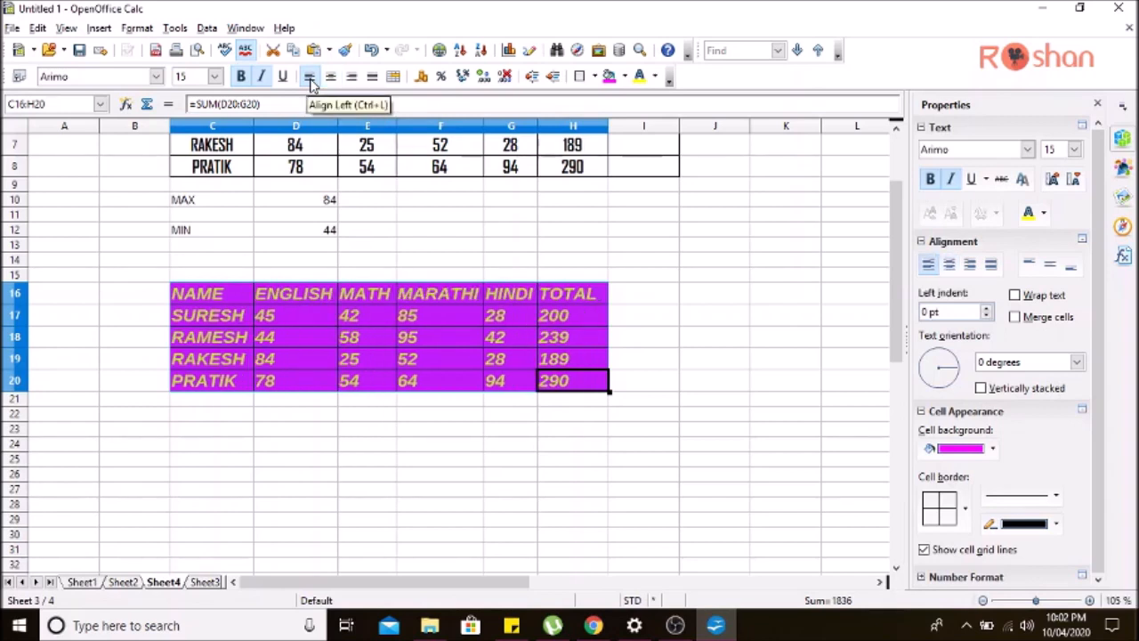
click(330, 78)
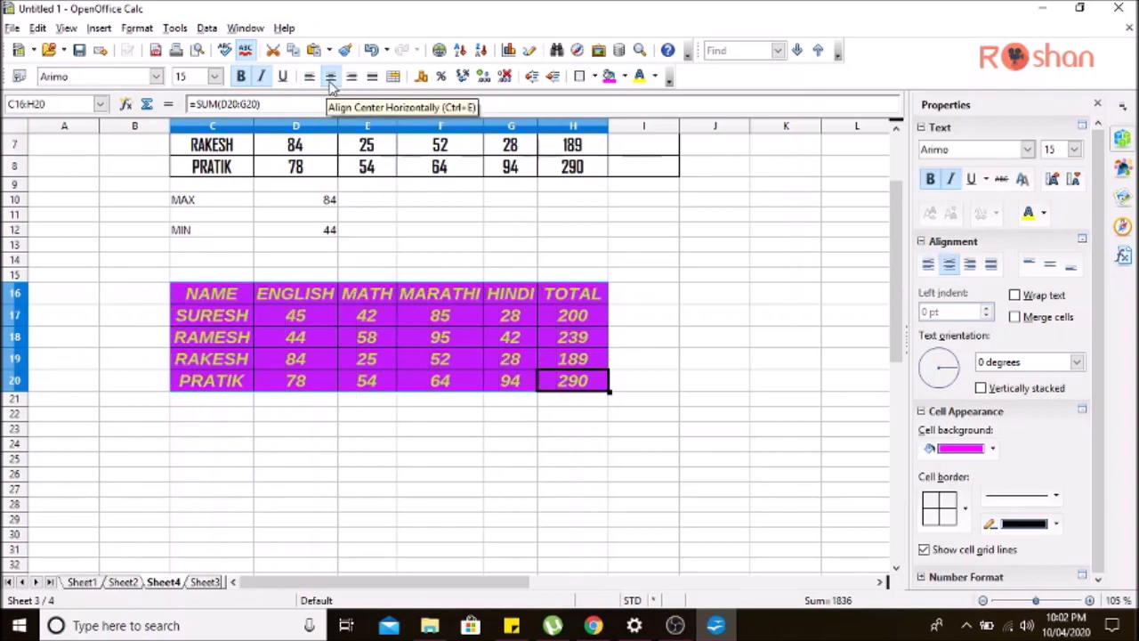
- Try right and justified alignment on the lower marks table, C16:H20, and restore horizontal centring
click(352, 76)
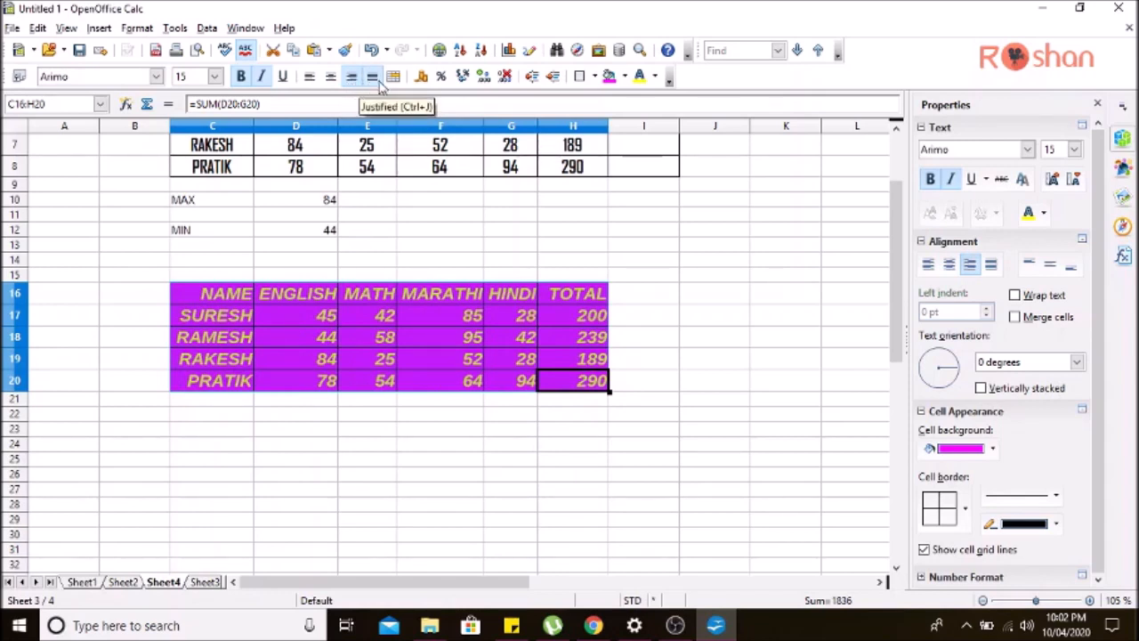
click(372, 77)
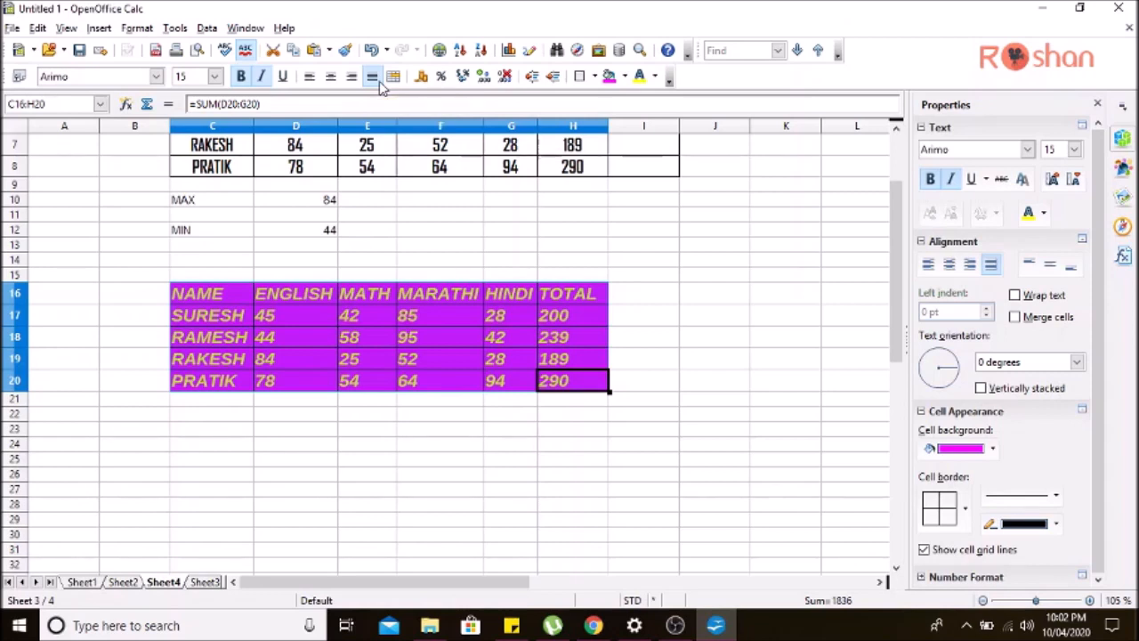
click(330, 76)
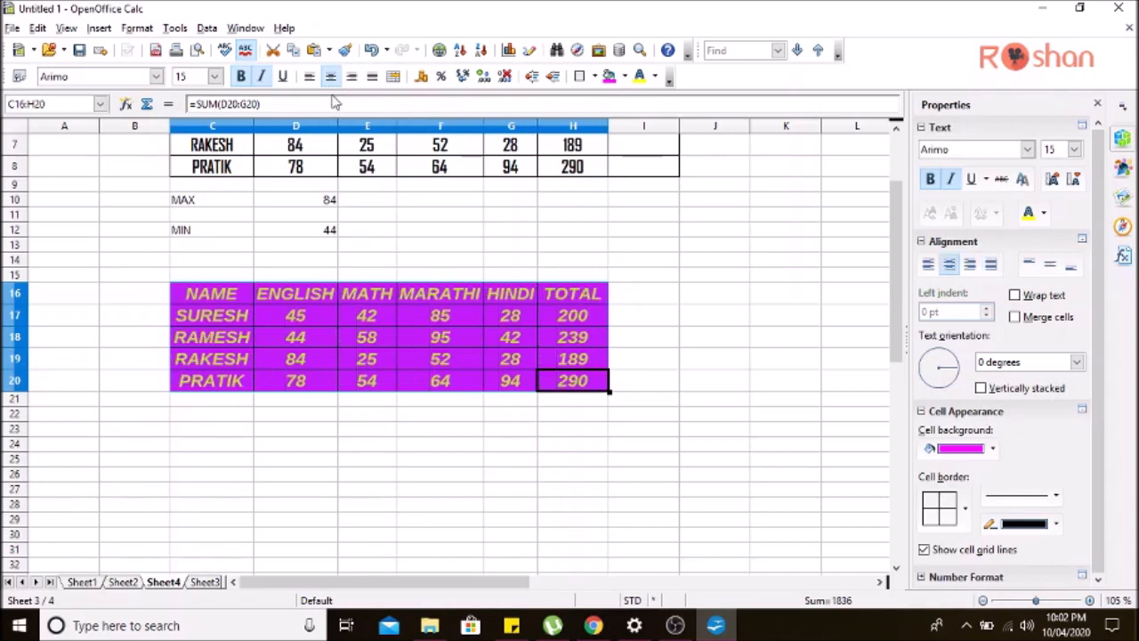
click(669, 362)
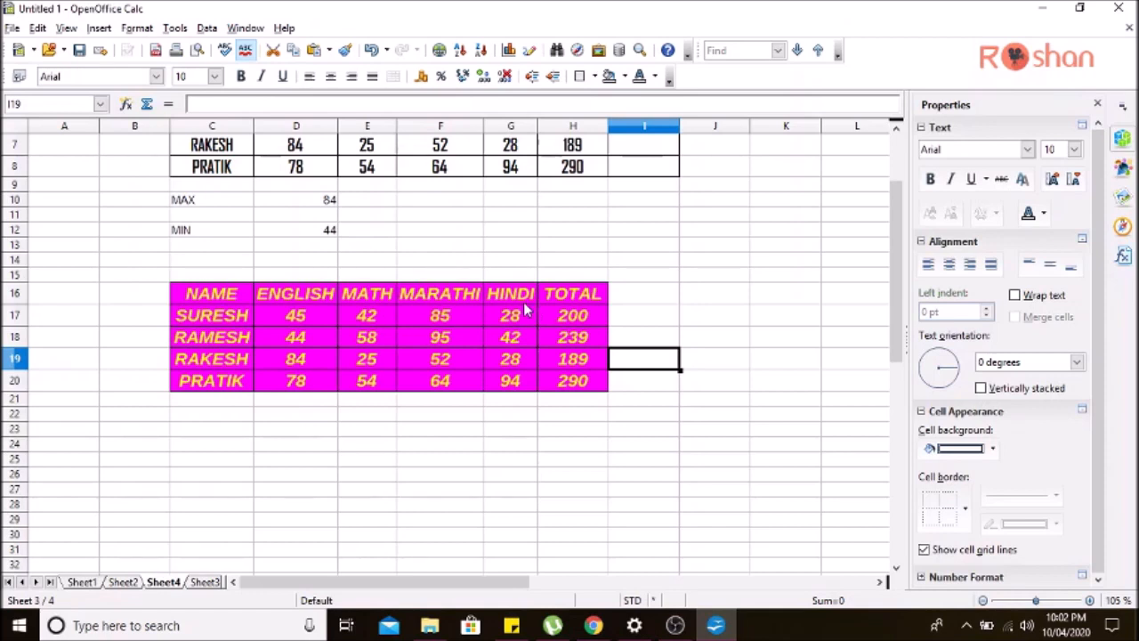
- Switch off the horizontal centring of the lower marks table, C16:H20, and reapply it
drag(194, 301, 570, 381)
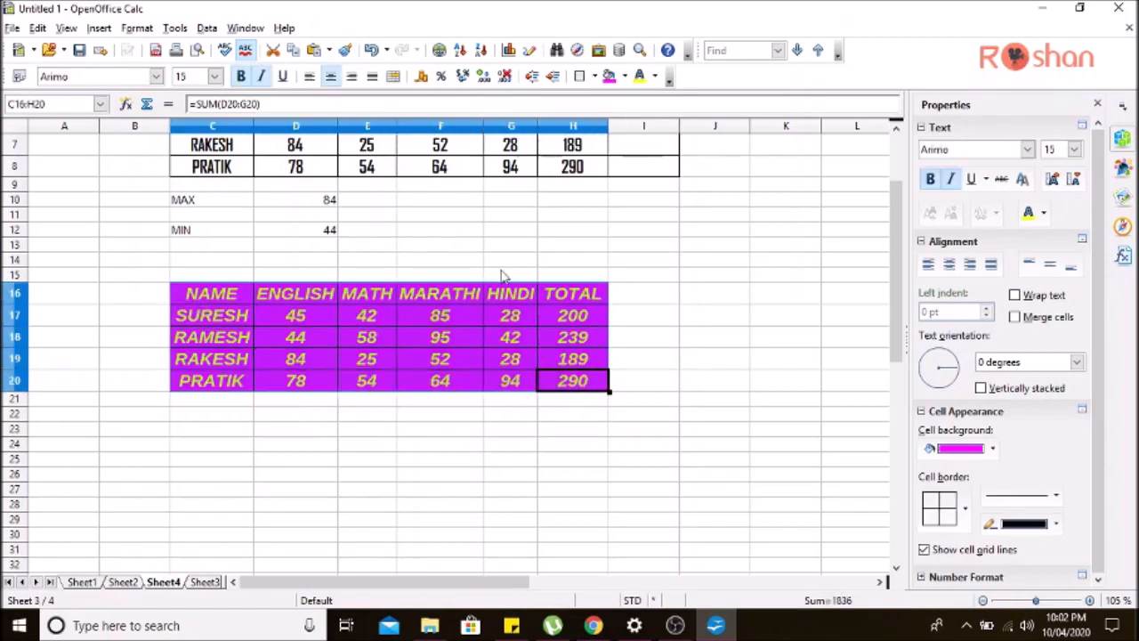
click(331, 81)
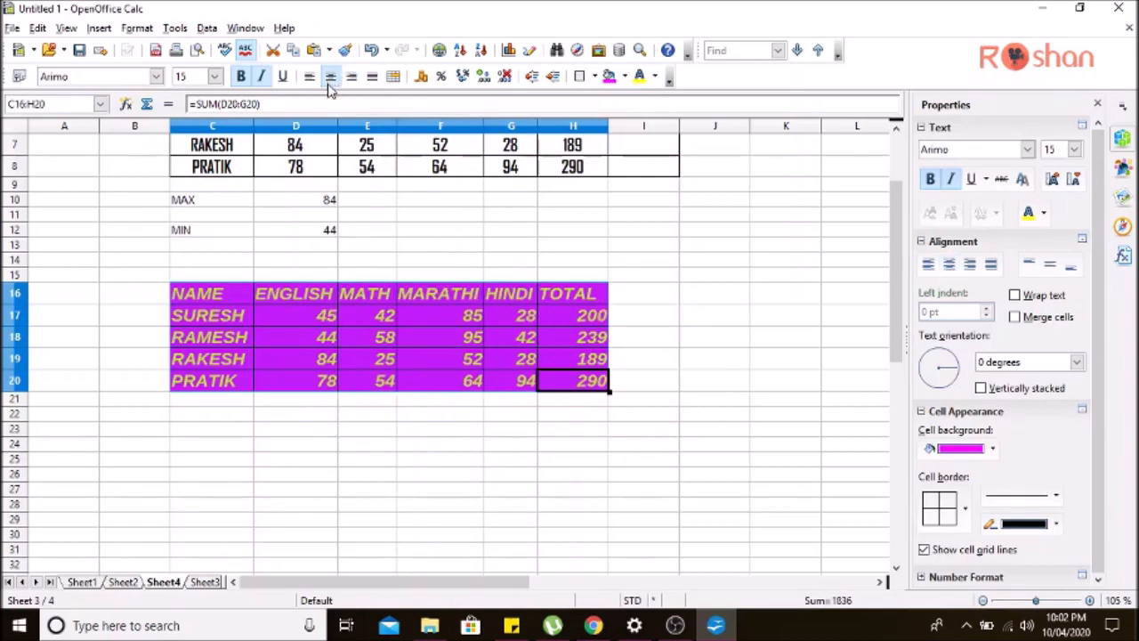
click(329, 85)
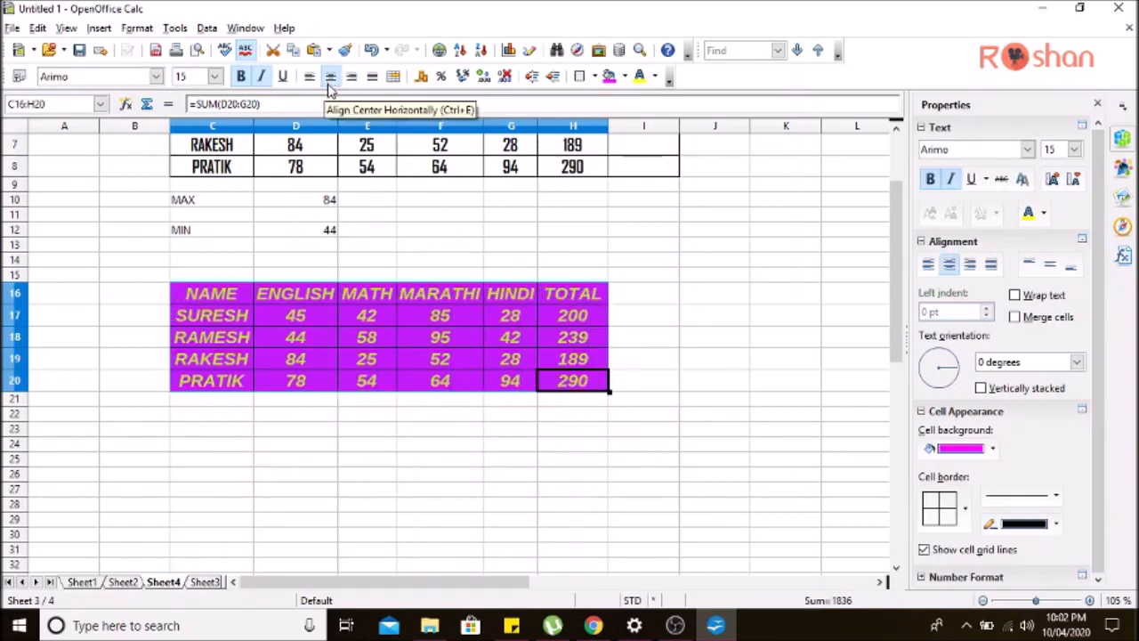
- Check the e-book's vertical alignment section, return to the Calc sheet, and increase header row 16 to about double its height
click(716, 630)
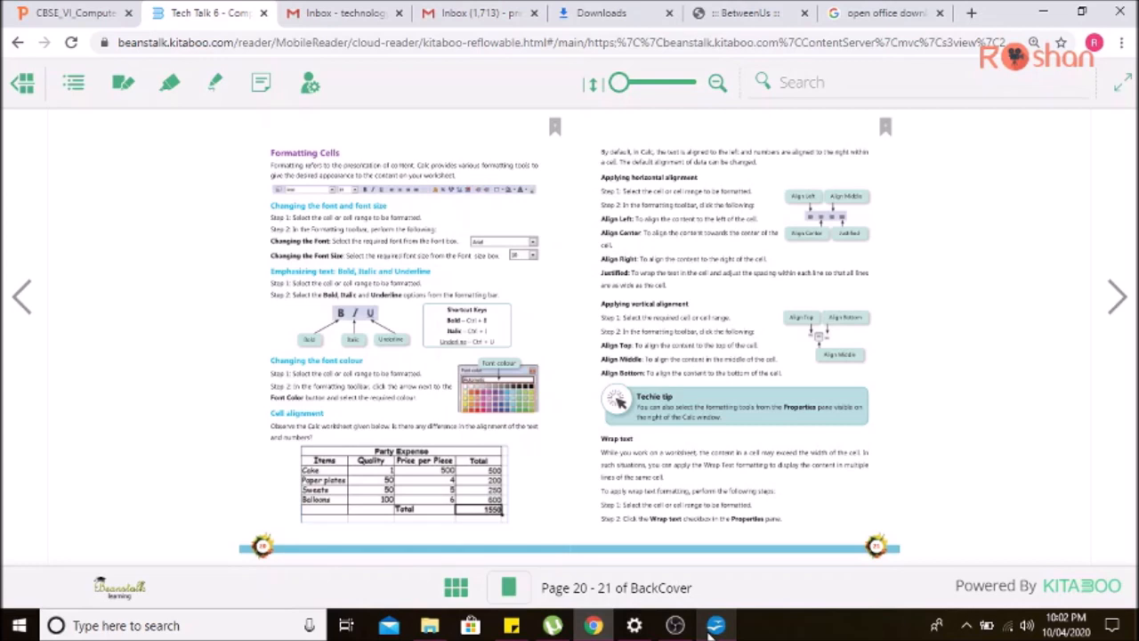
click(716, 628)
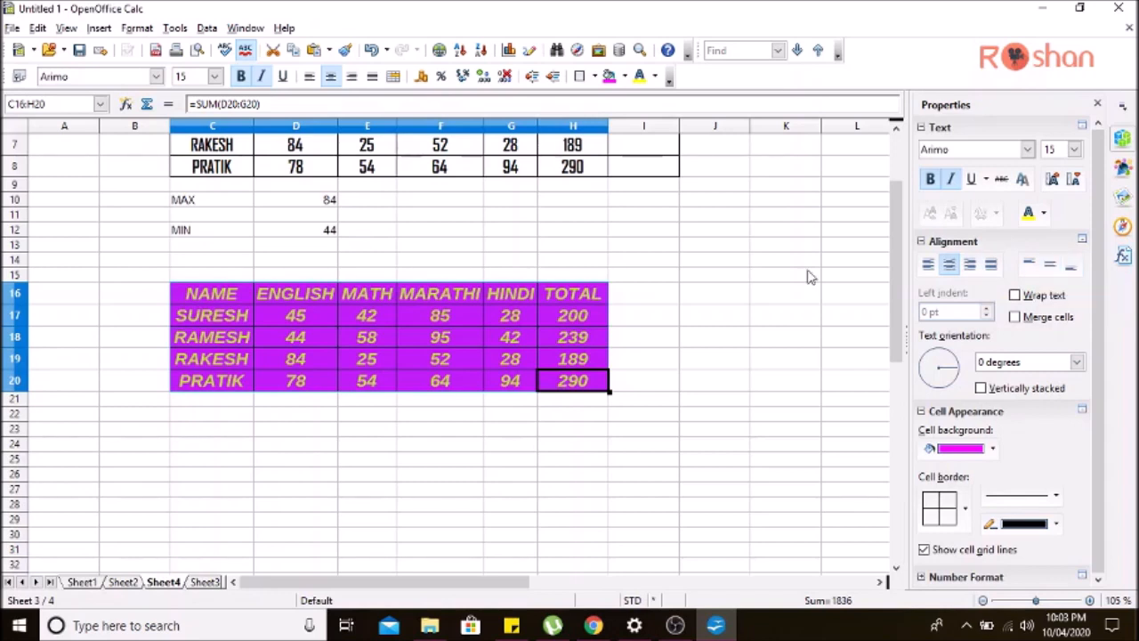
drag(15, 304, 15, 326)
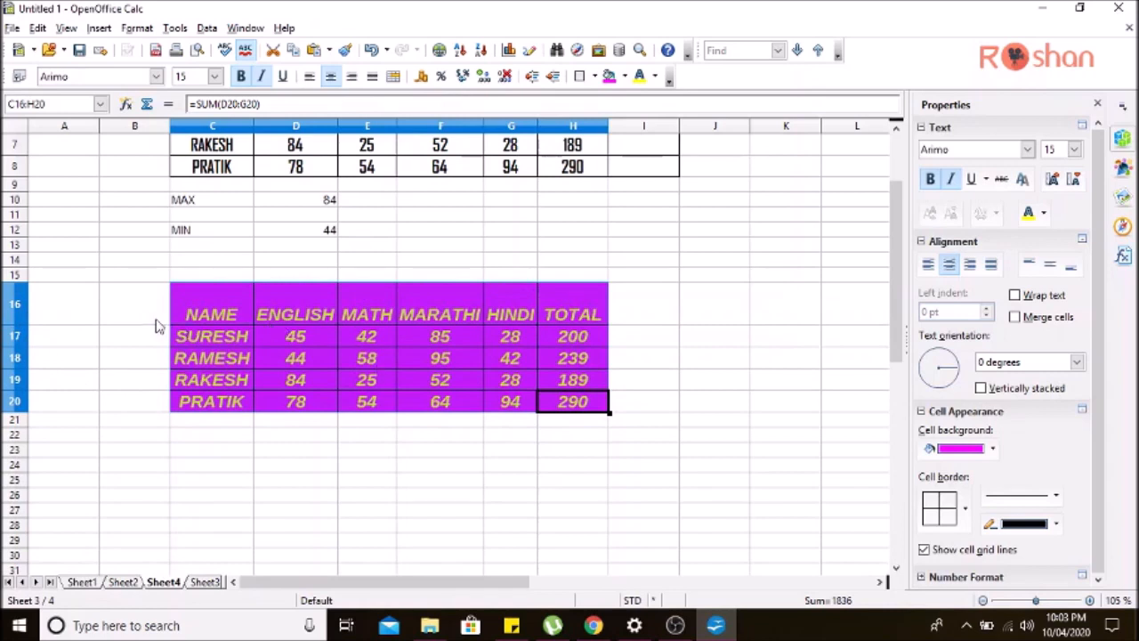
click(763, 300)
- Set the cell background of the header row, C16:H16, to light blue
drag(214, 307, 588, 316)
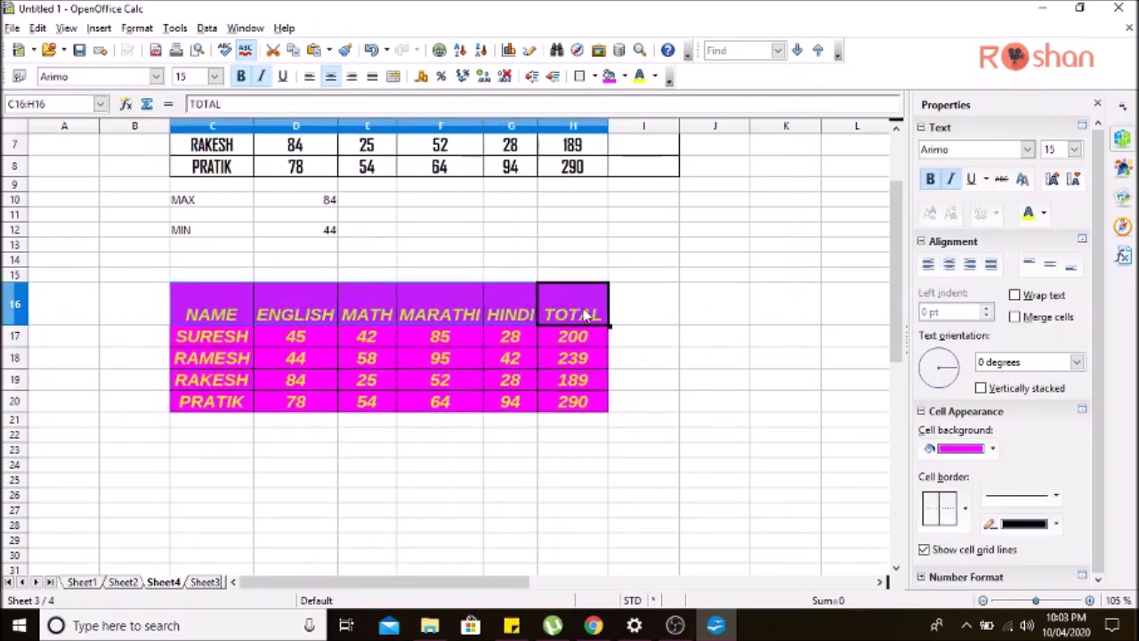
click(992, 448)
click(955, 408)
click(783, 384)
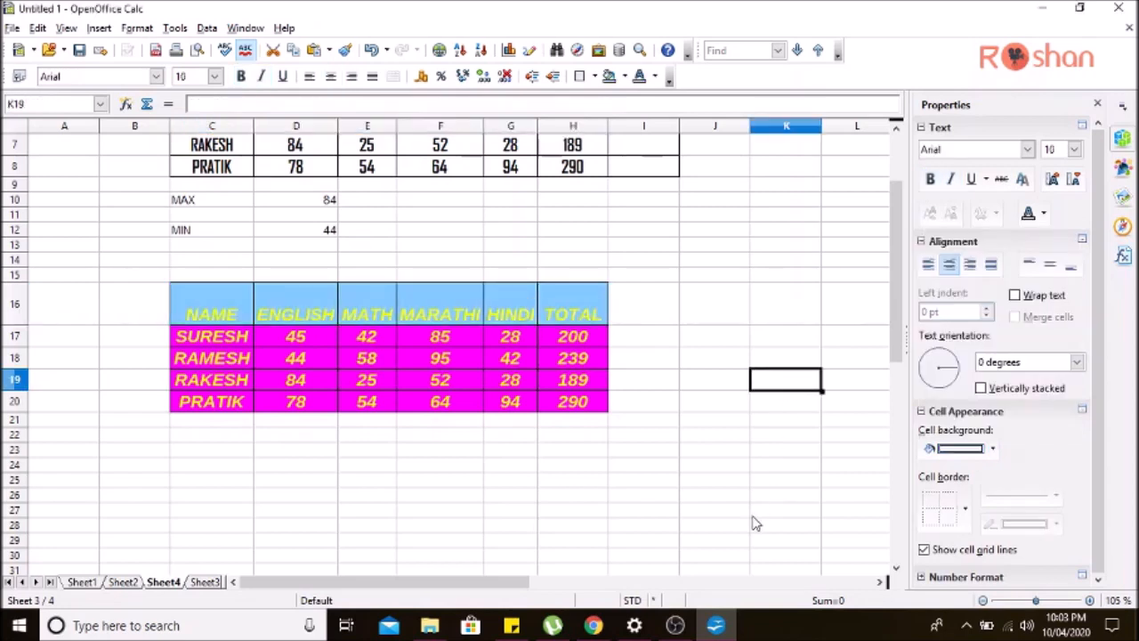
- Align the header texts in C16:H16 vertically to the top of their cells
drag(193, 297, 599, 292)
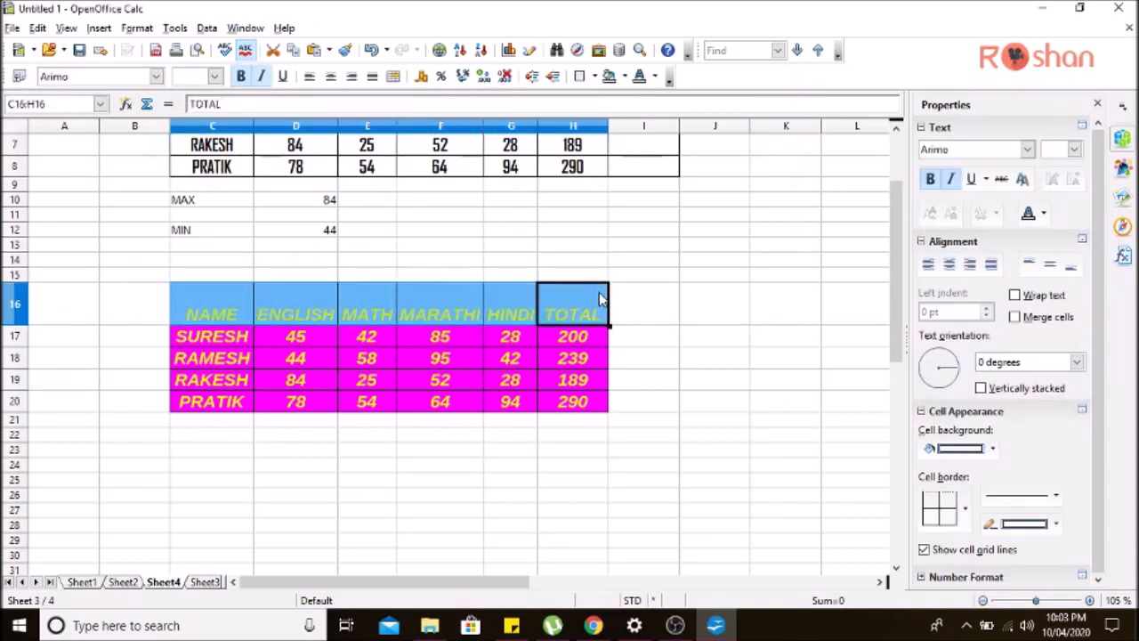
click(1034, 266)
click(746, 324)
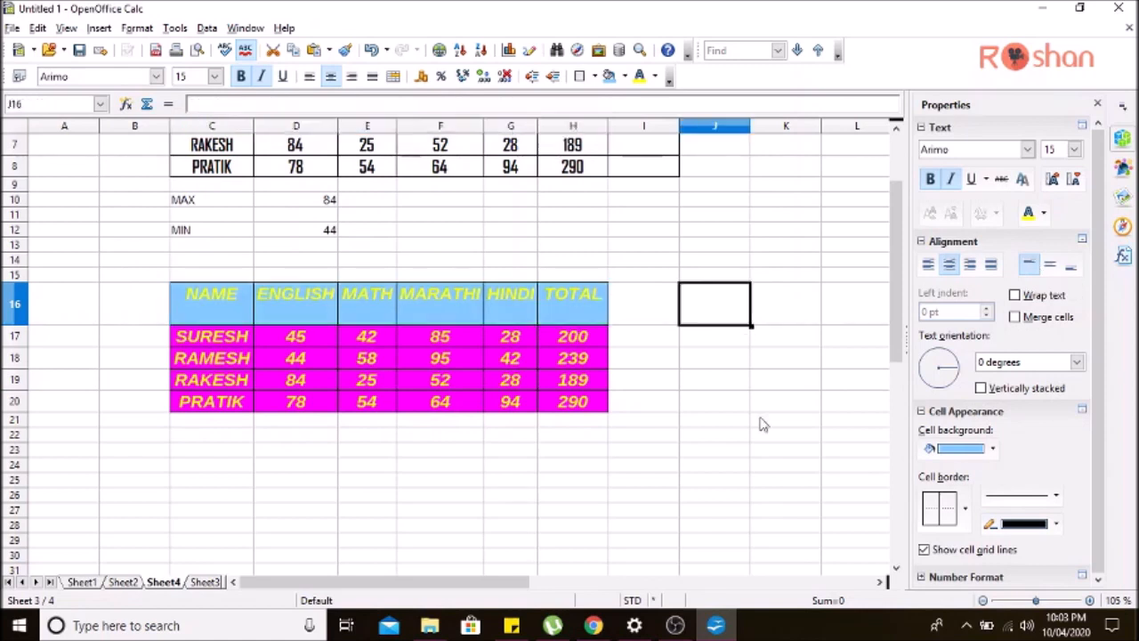
- Align the header texts in C16:H16 vertically to the middle of their cells
drag(200, 295, 556, 321)
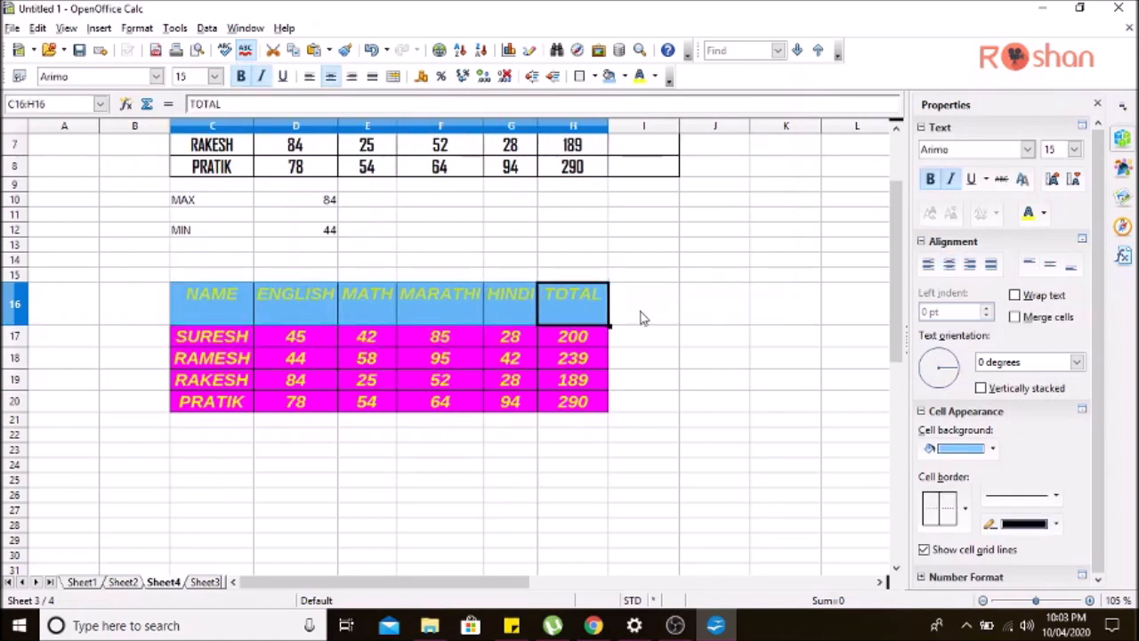
click(1050, 266)
click(811, 369)
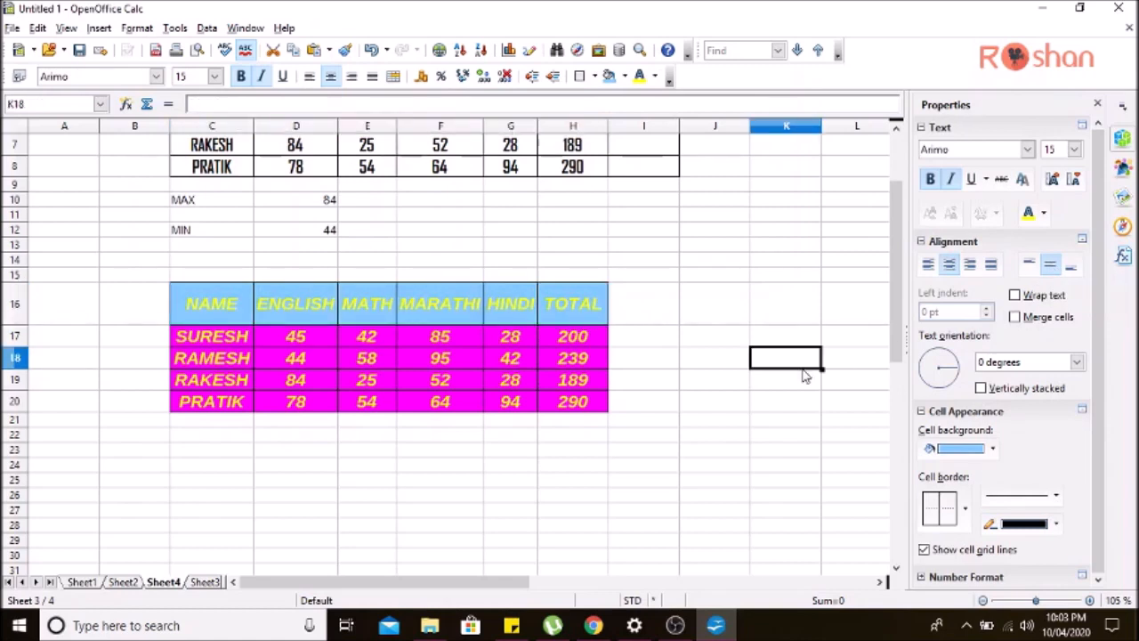
- Align the header texts in C16:H16 vertically to the bottom of their cells
drag(220, 301, 551, 307)
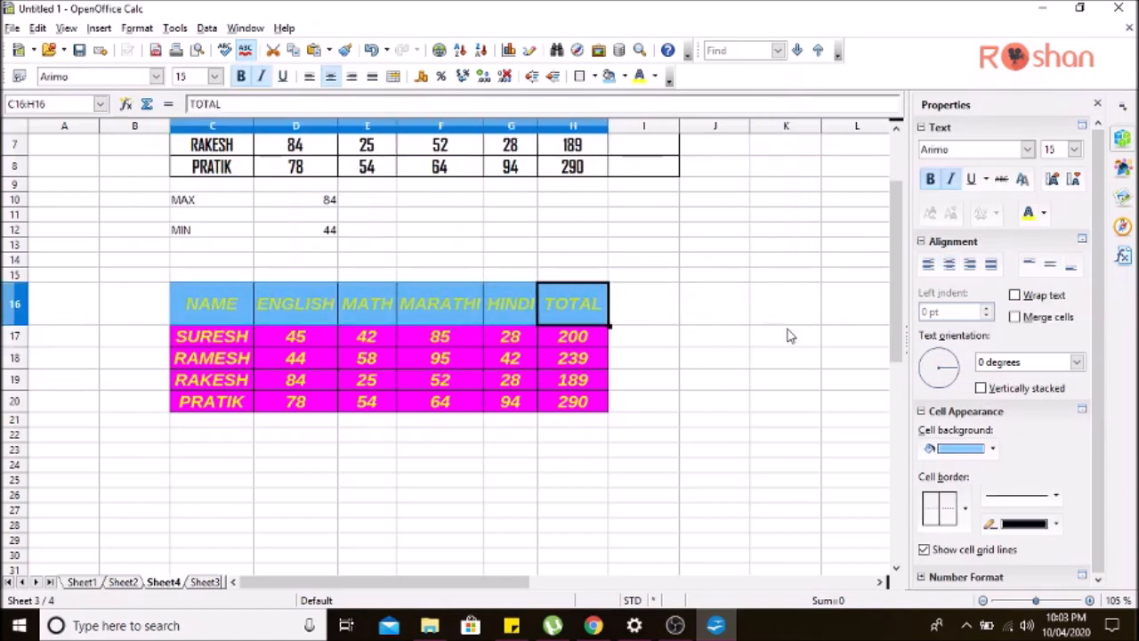
click(1071, 265)
click(752, 357)
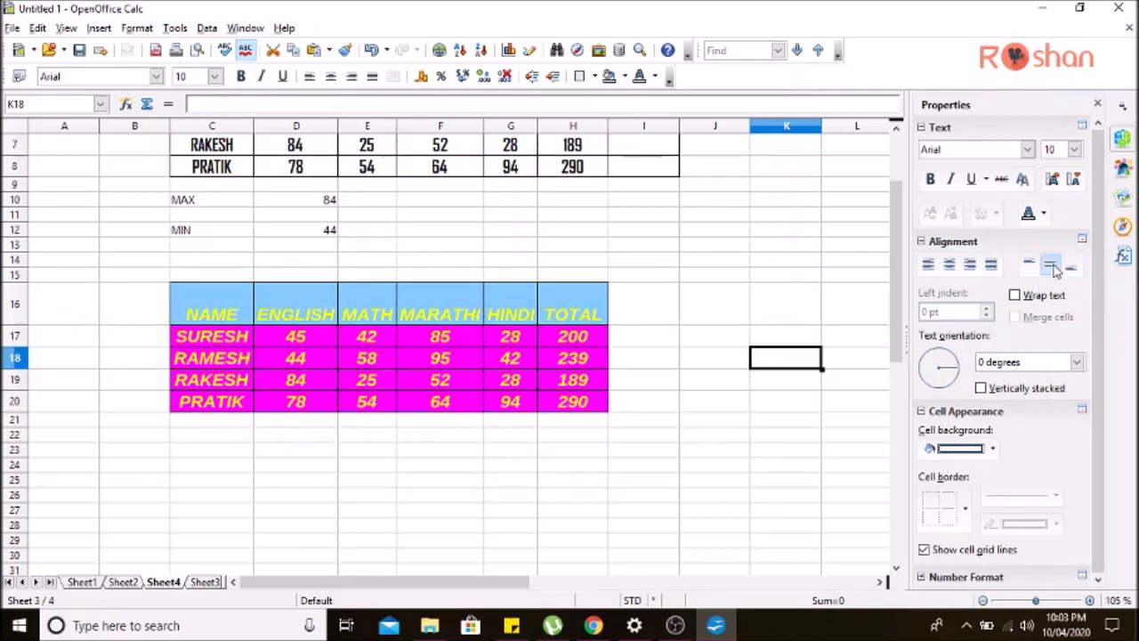
- Switch to the e-book pages covering vertical alignment and wrap text, and return to the Calc sheet
click(718, 630)
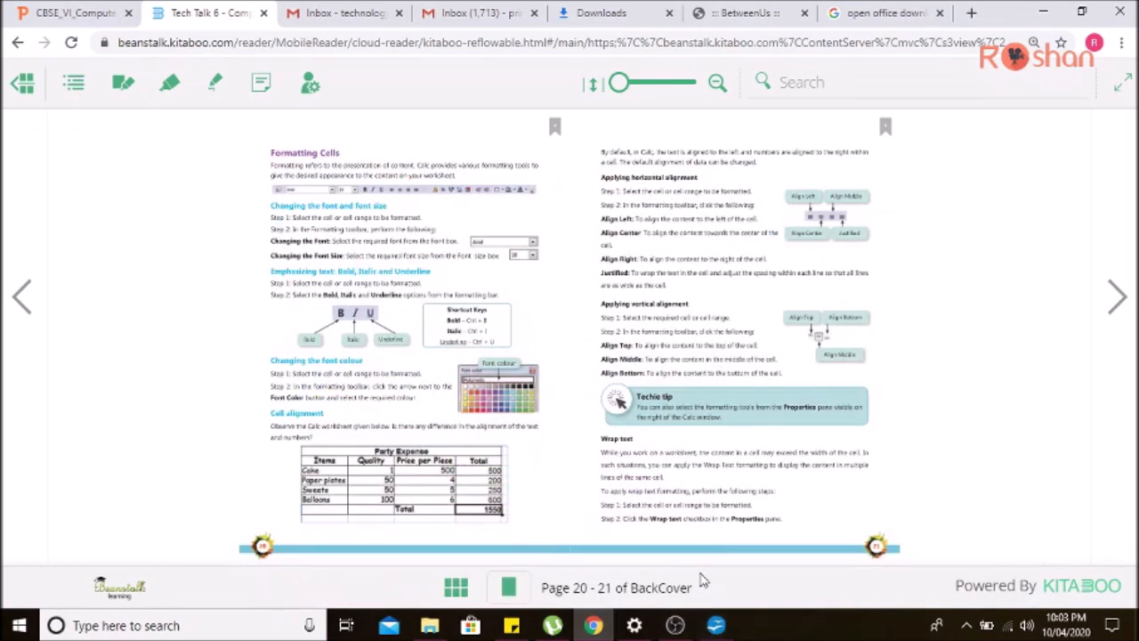
click(715, 628)
click(652, 561)
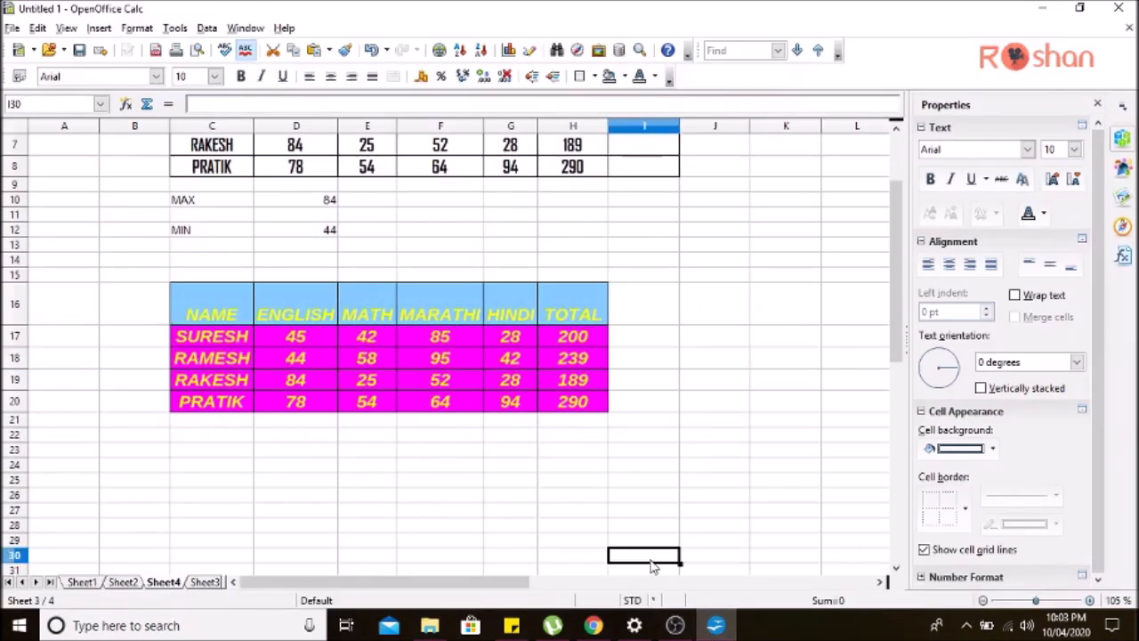
- Extend the header text in cell H16 to "TOTAL OF THE"
double_click(602, 315)
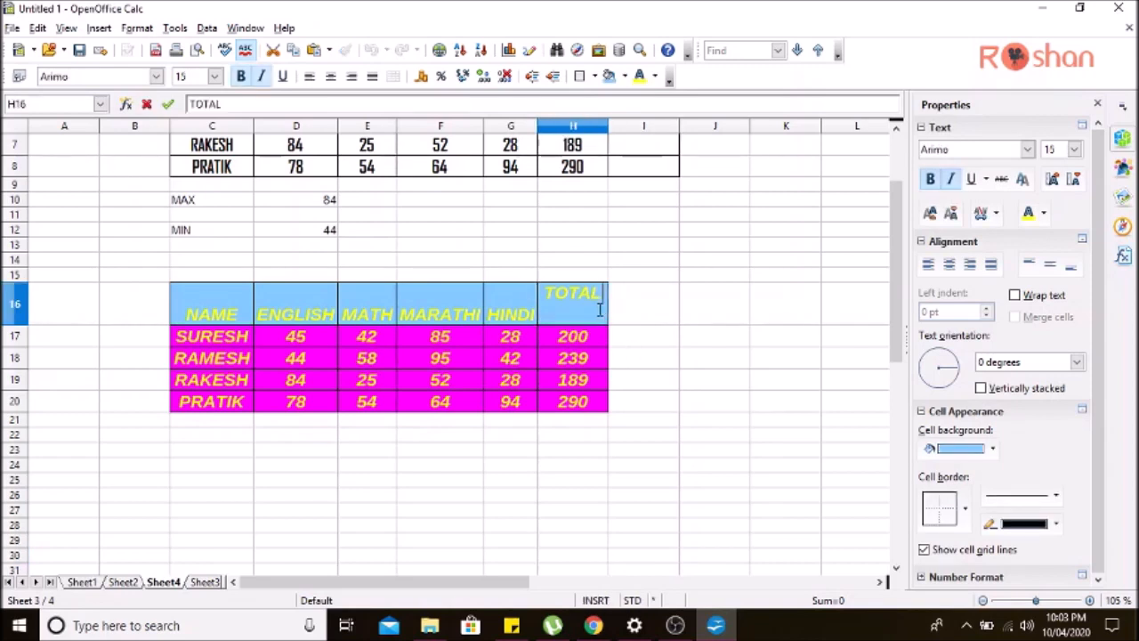
text(OF )
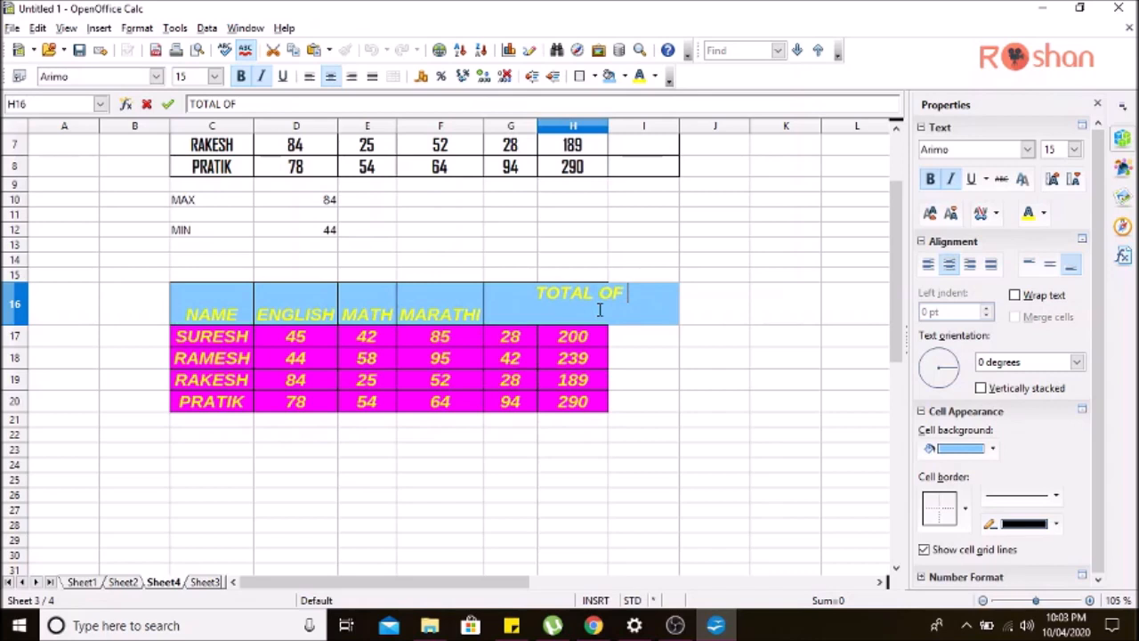
text(TH)
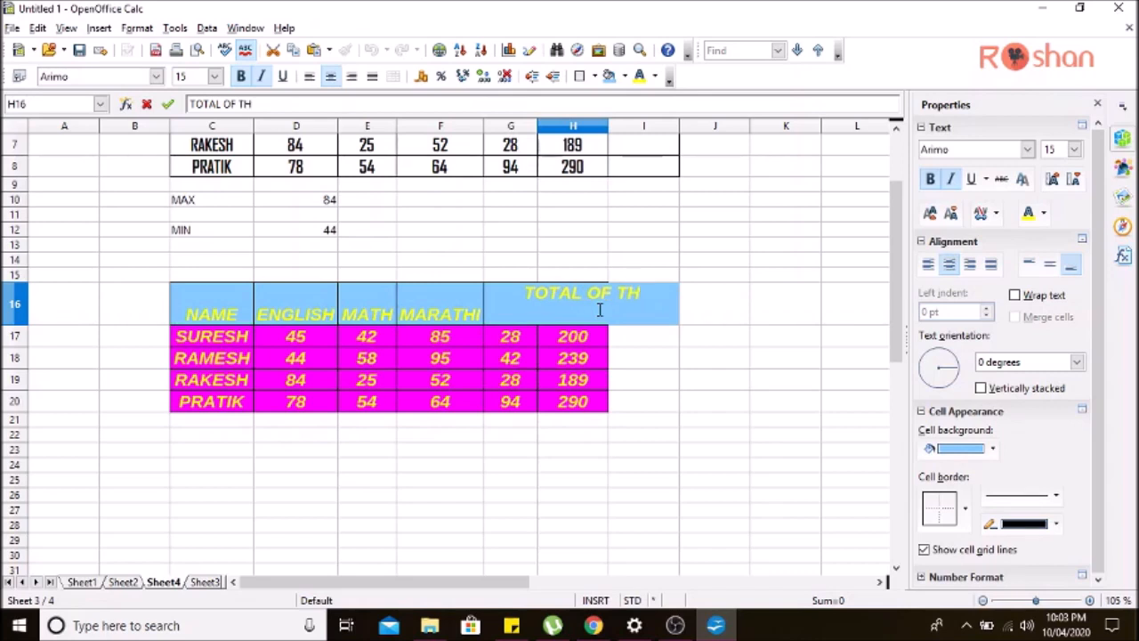
text(E )
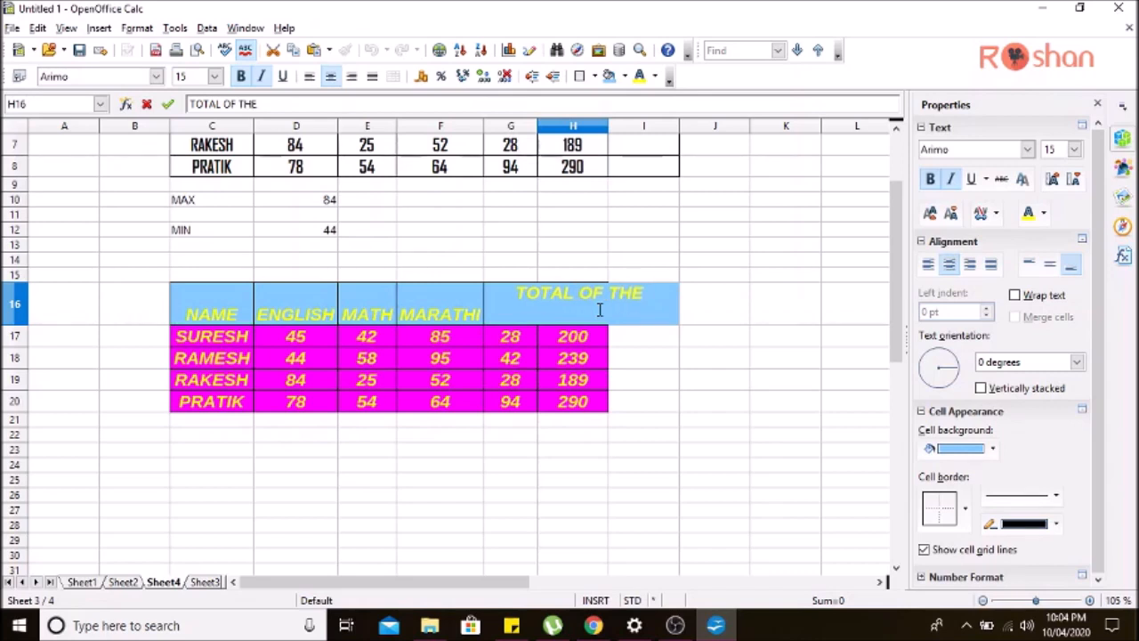
- Complete the heading in cell H16 as "TOTAL OF THE STUDENT MARK" and widen column H slightly
text(STU)
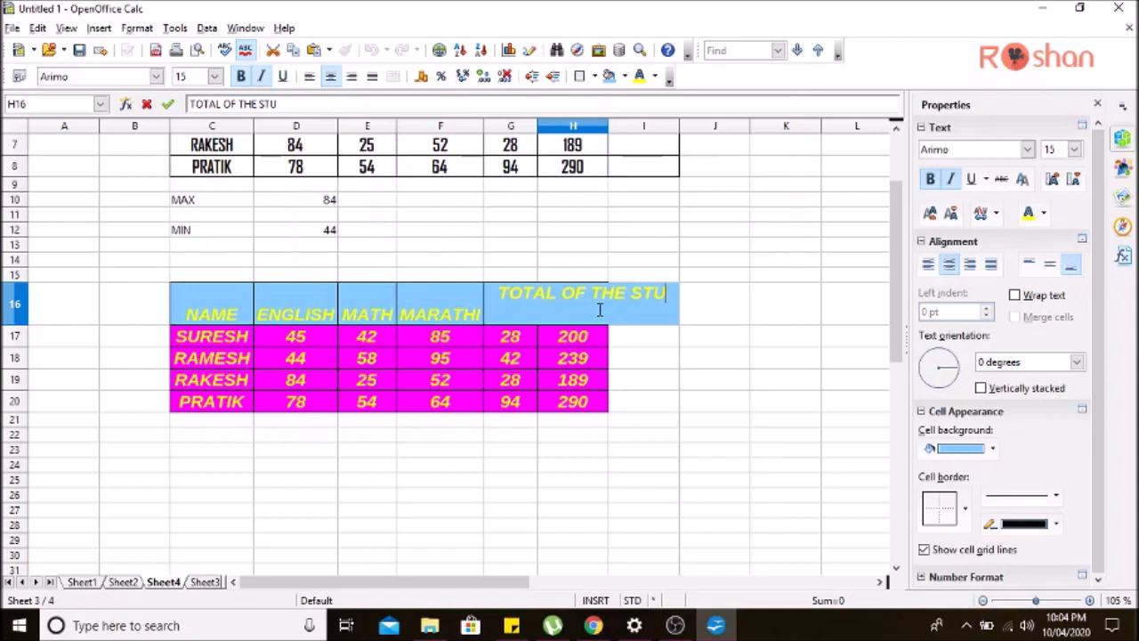
text(DENT MARK)
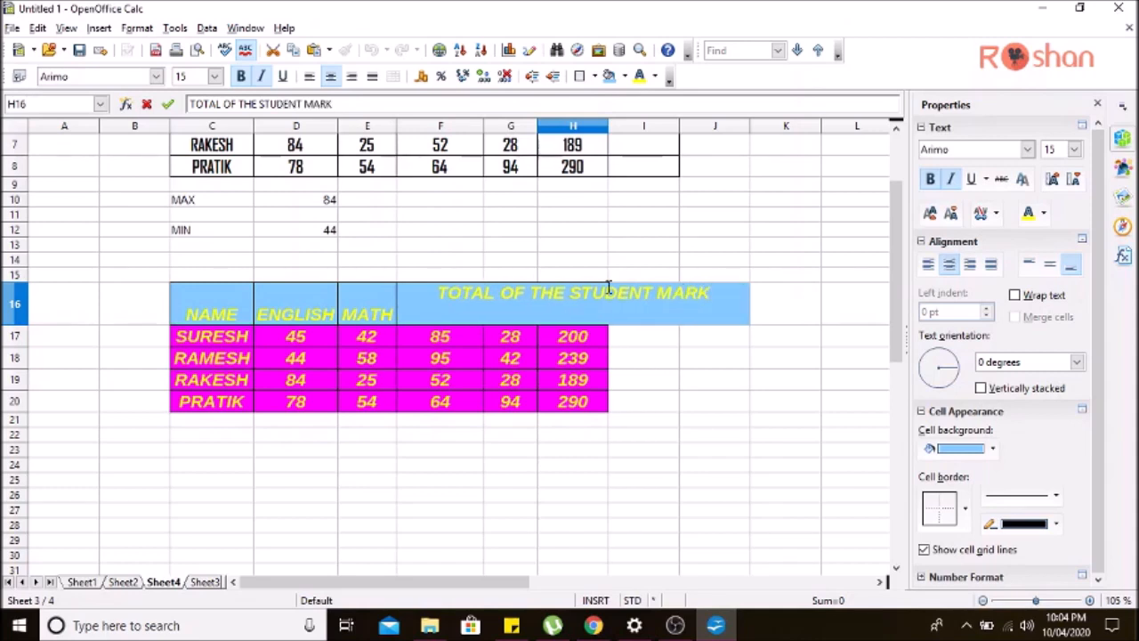
click(731, 559)
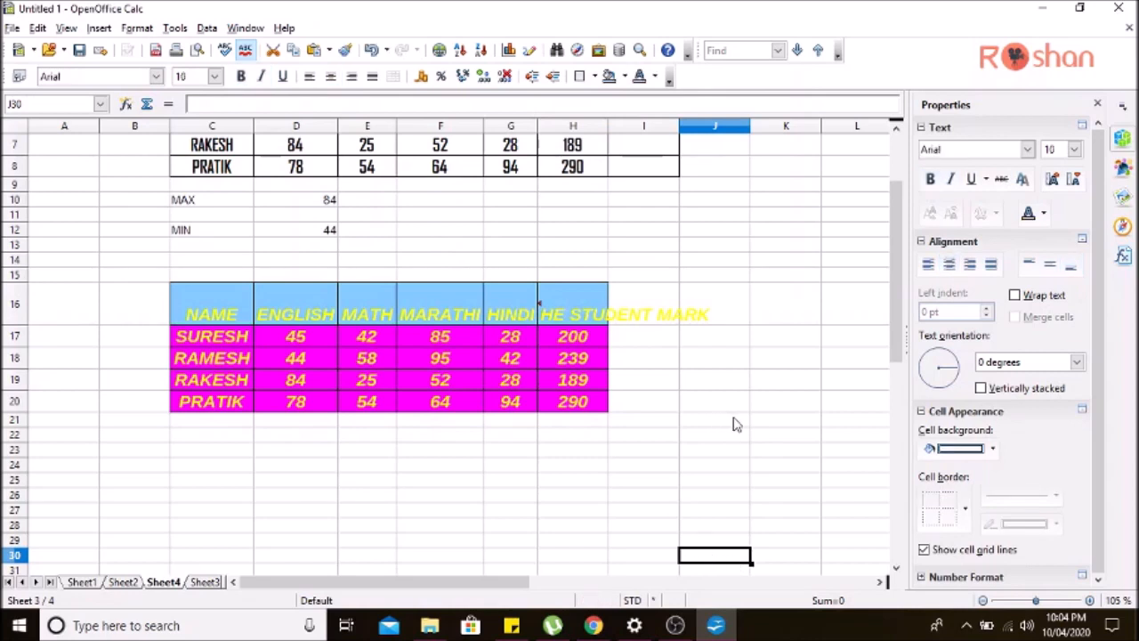
drag(608, 121, 643, 121)
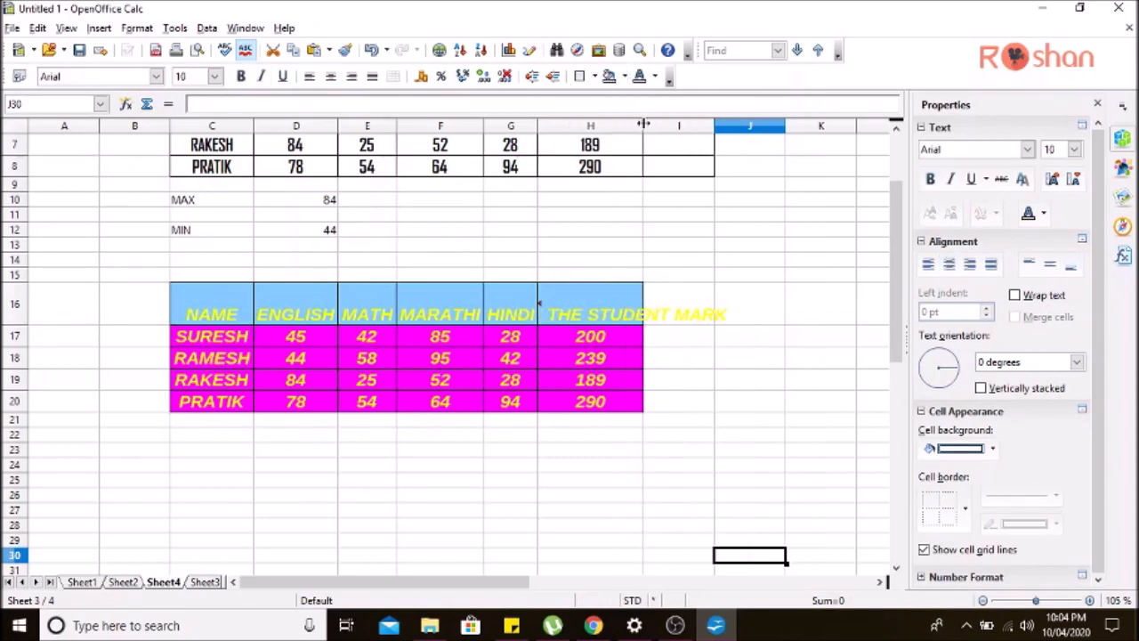
click(622, 309)
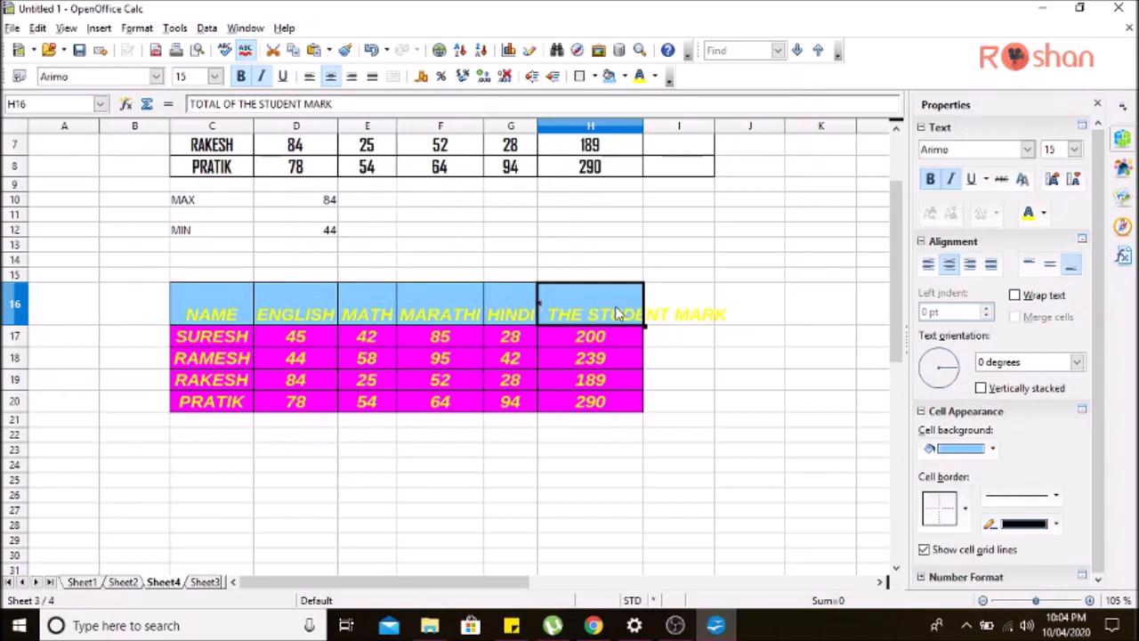
- Switch to the Tech Talk 6 e-book in Chrome, look over pages 20 to 23, and return to OpenOffice Calc
click(728, 624)
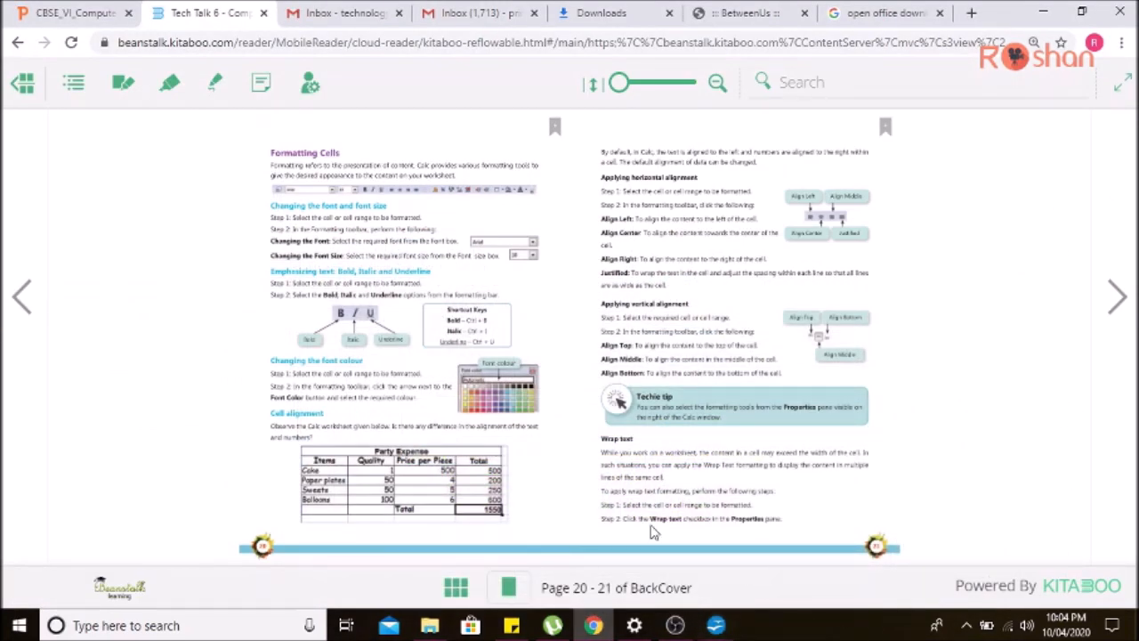
click(1114, 311)
click(27, 296)
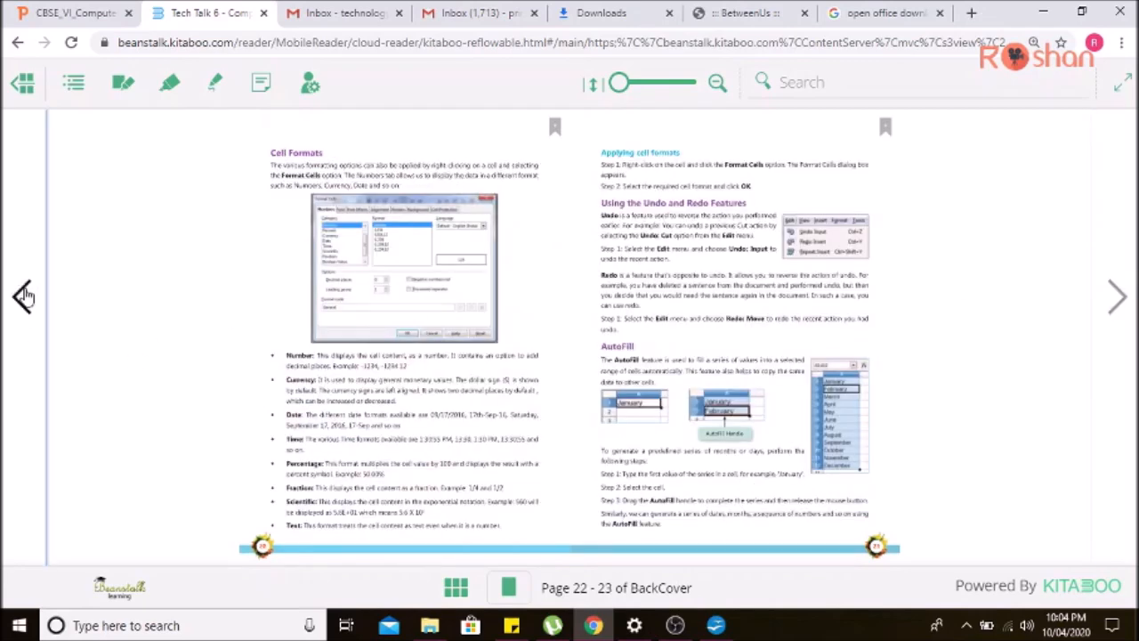
click(716, 626)
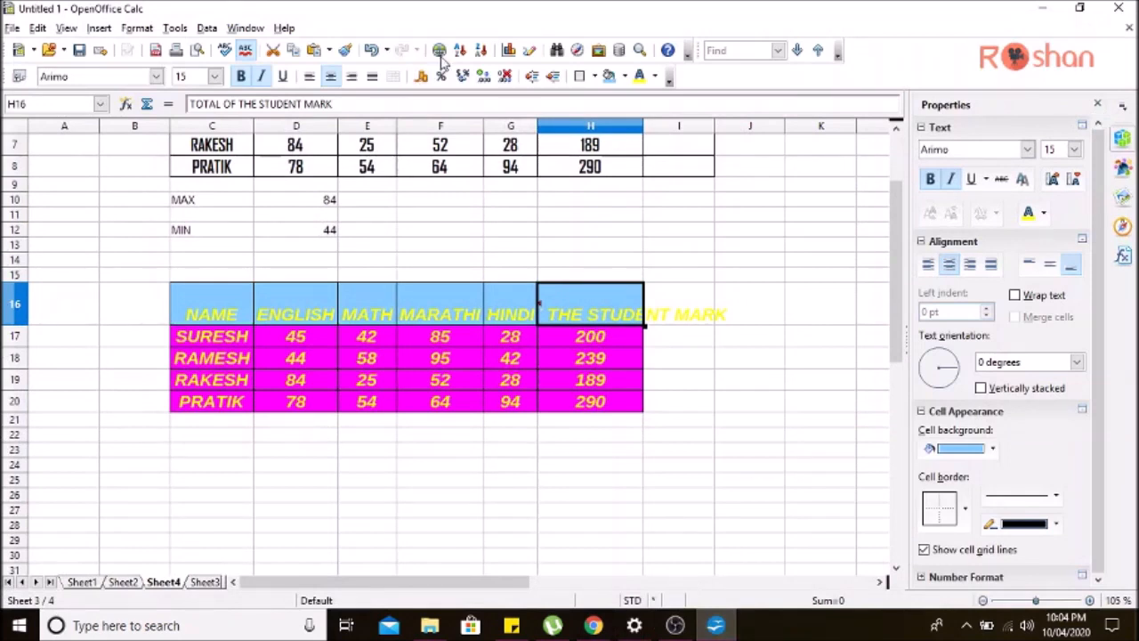
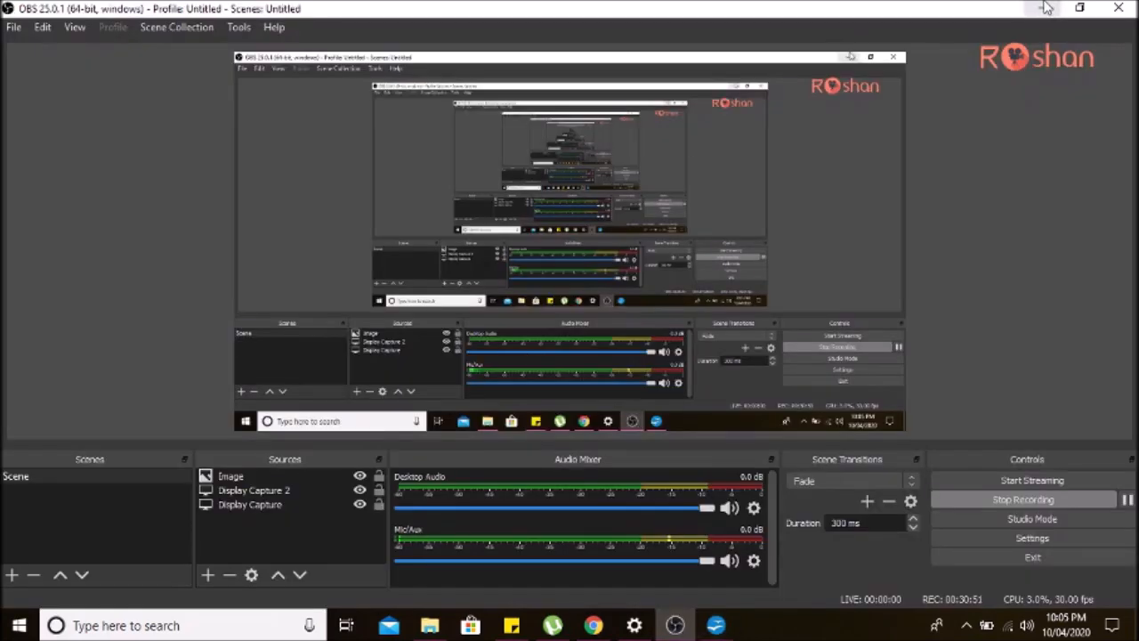
click(1047, 7)
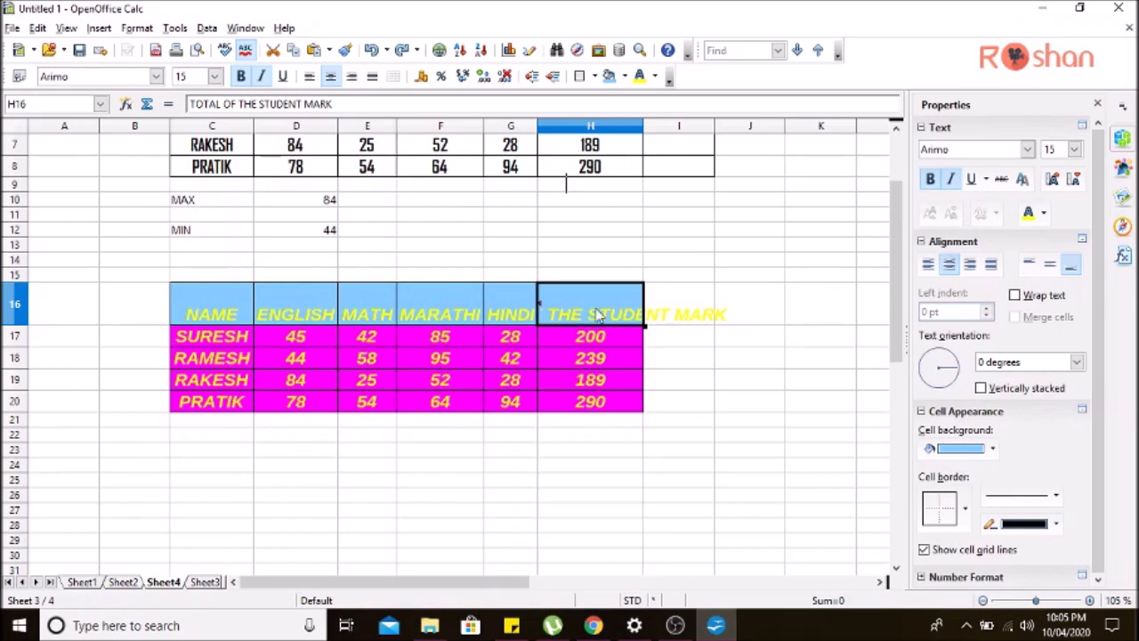
- Turn on text wrapping for the total heading in cell H16
click(744, 443)
click(623, 313)
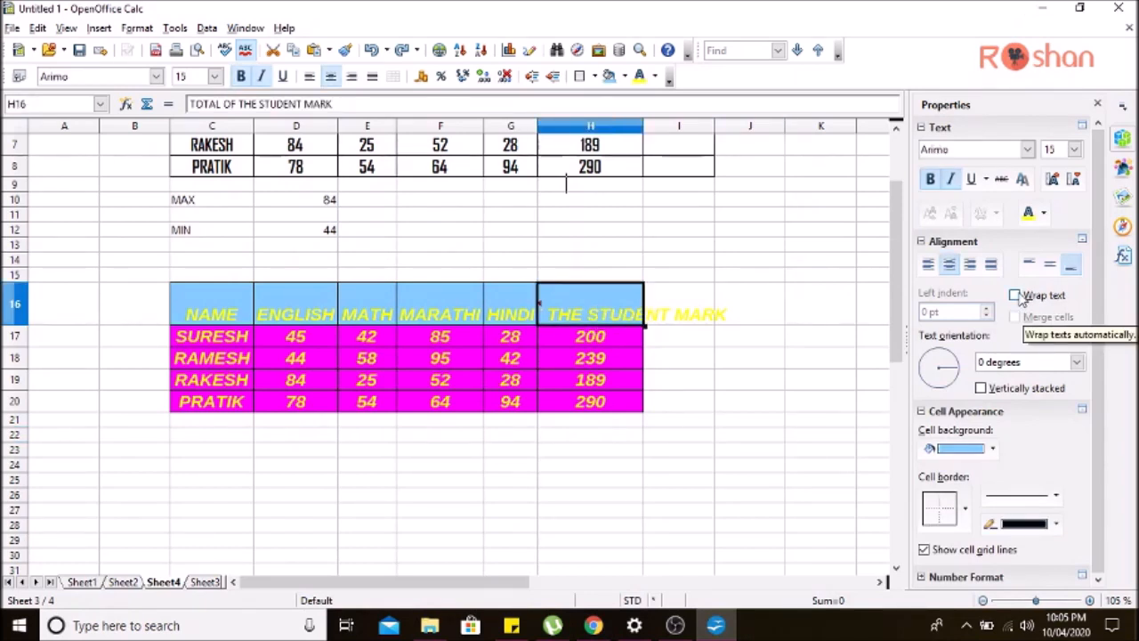
click(1019, 297)
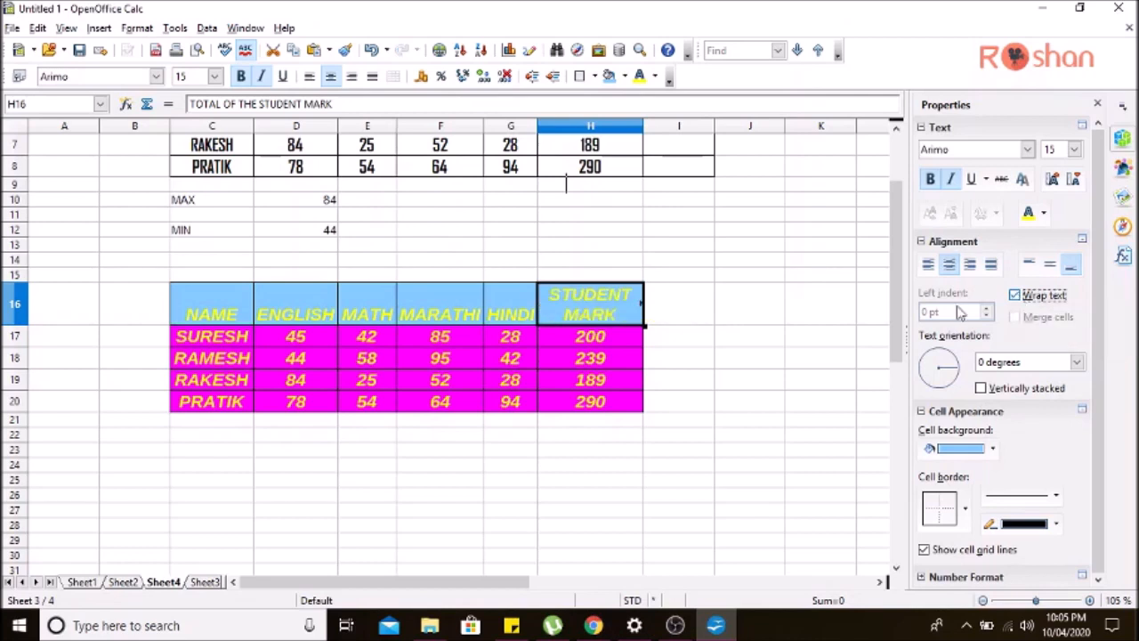
- Widen column H a little and fit row 16's height to the whole wrapped heading
double_click(643, 126)
drag(579, 126, 652, 126)
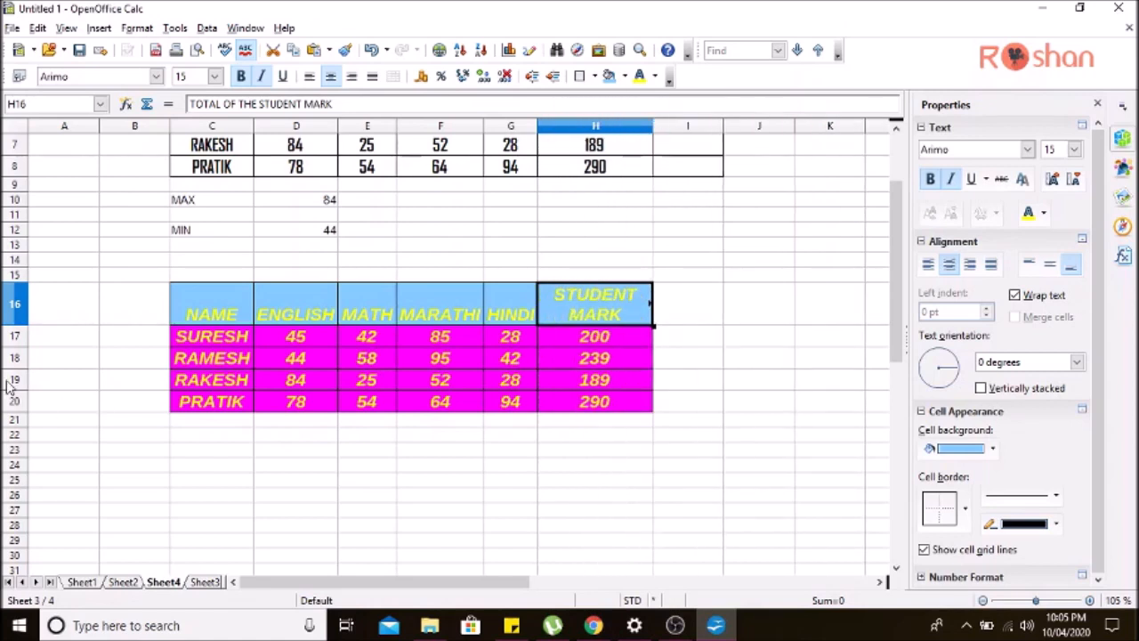
double_click(16, 326)
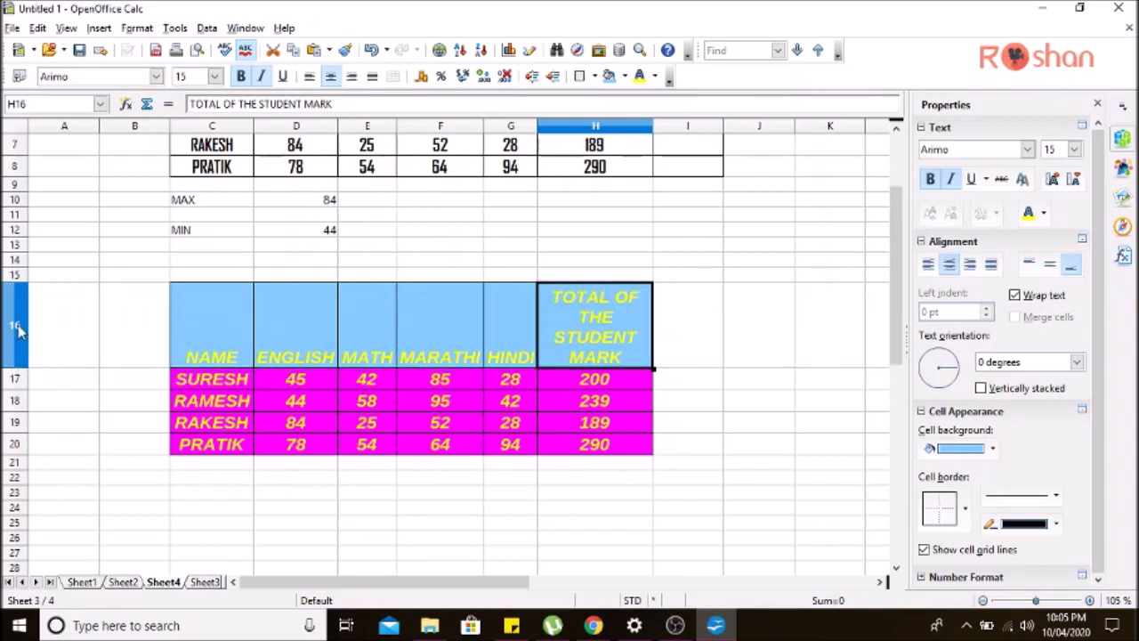
click(743, 467)
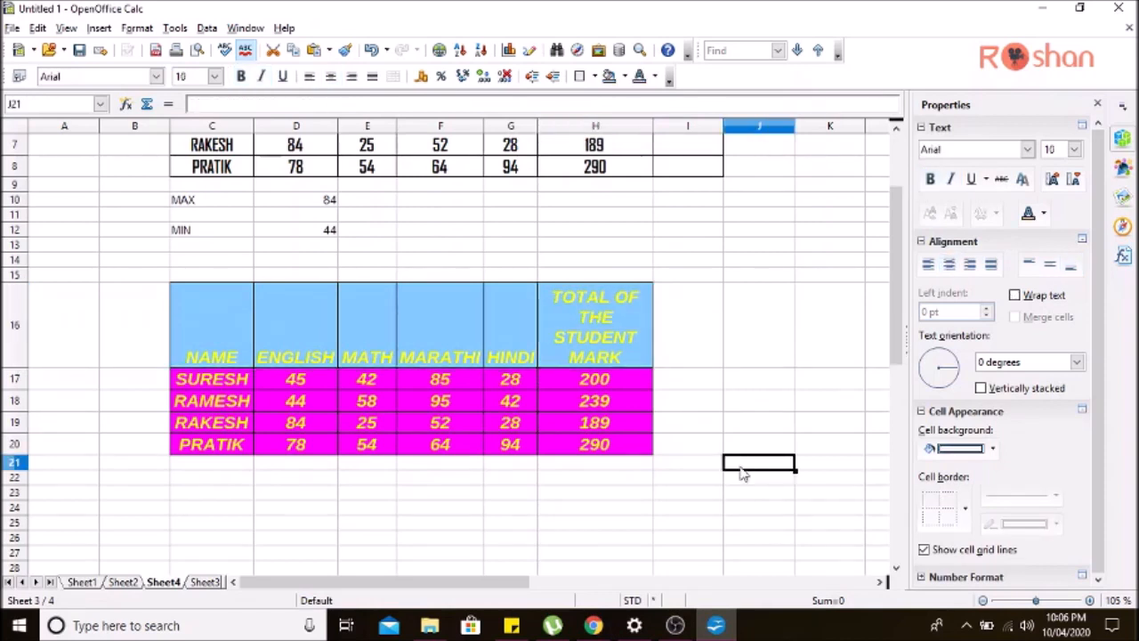
- Enter a long string of capital A's in cell F24 below the table and wrap its text
scroll(695, 506, down, 1)
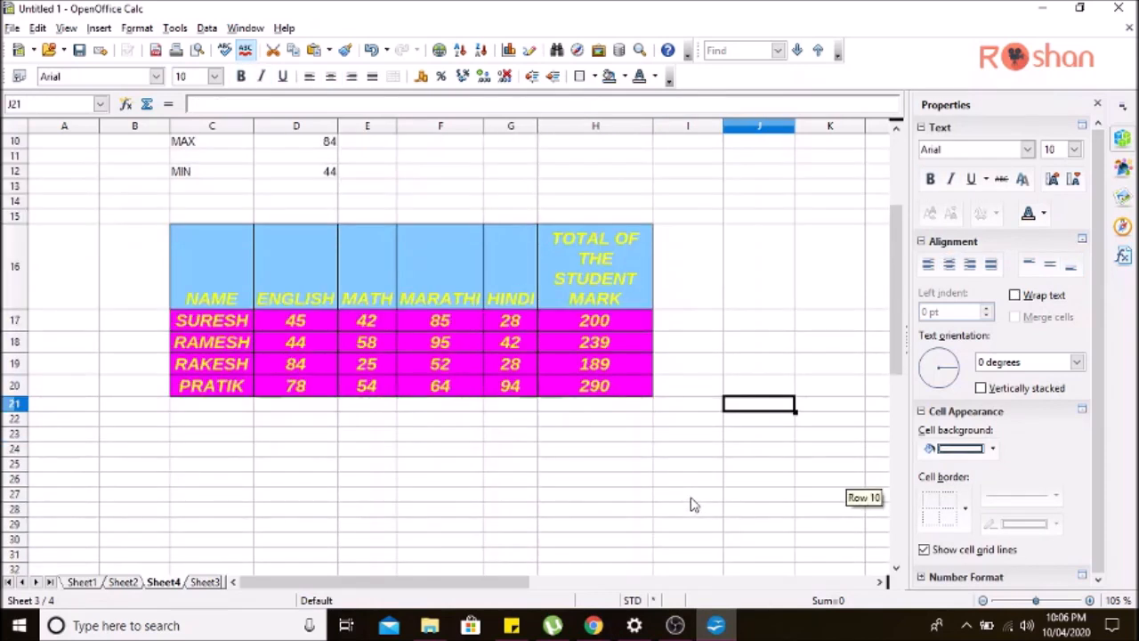
click(451, 454)
text(AAAAAAAAAAAAAAAAAAAAAAAAAAAAAAAA)
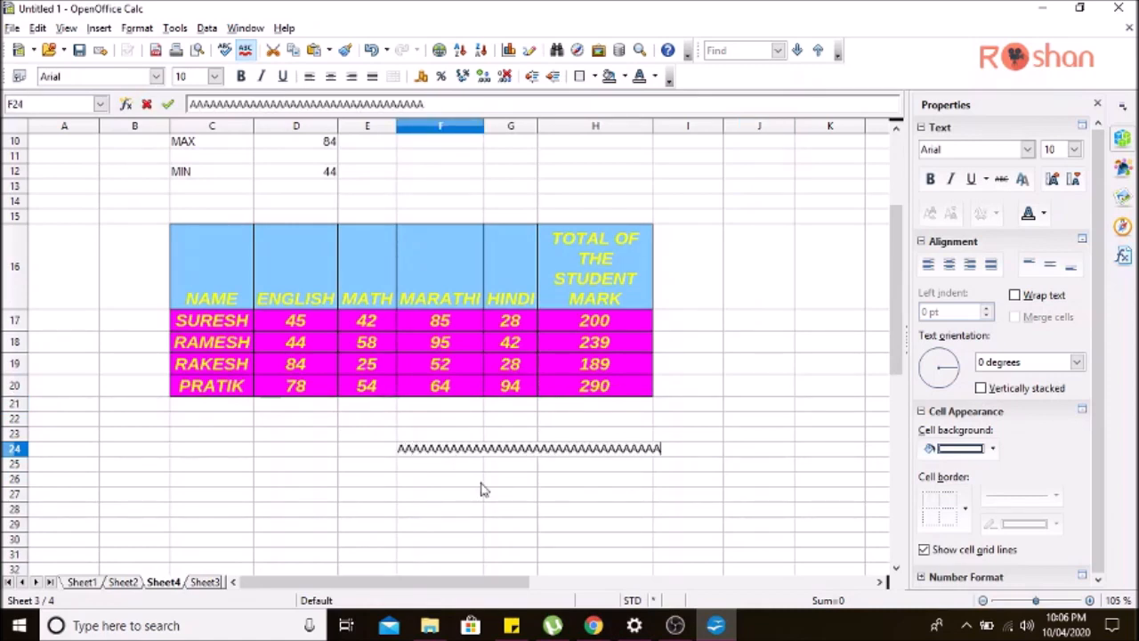
click(516, 495)
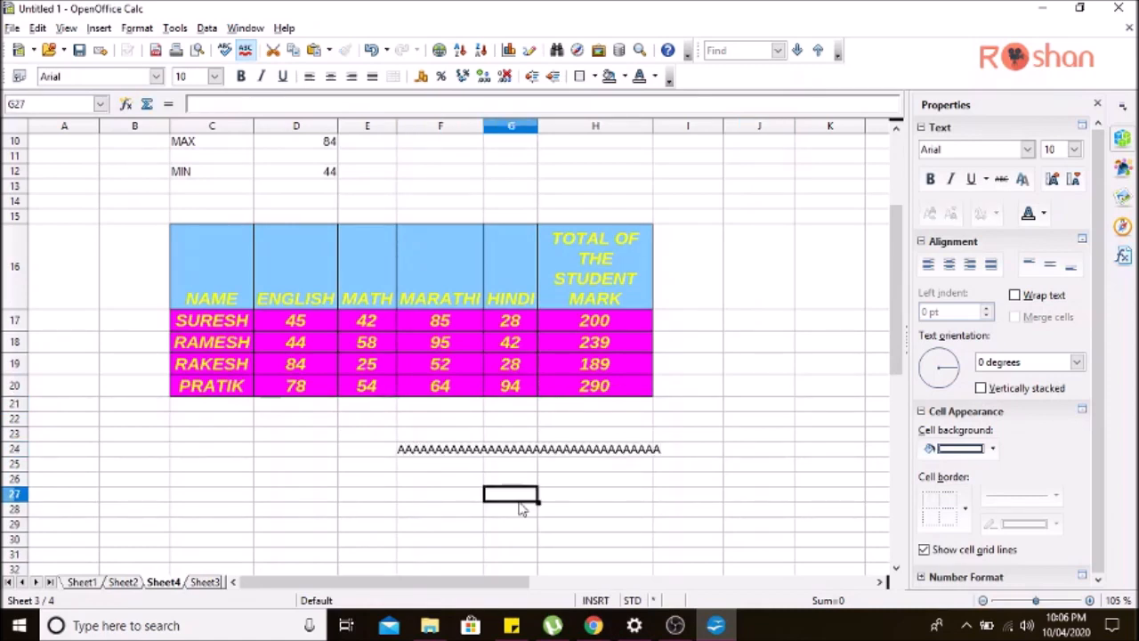
click(426, 452)
click(1059, 303)
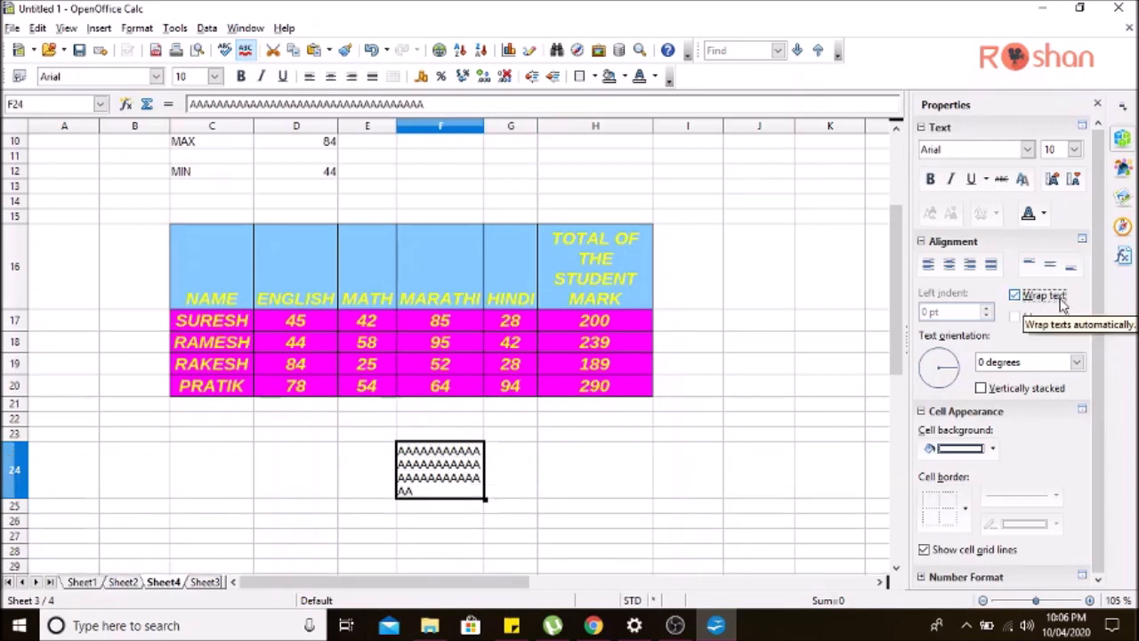
click(690, 499)
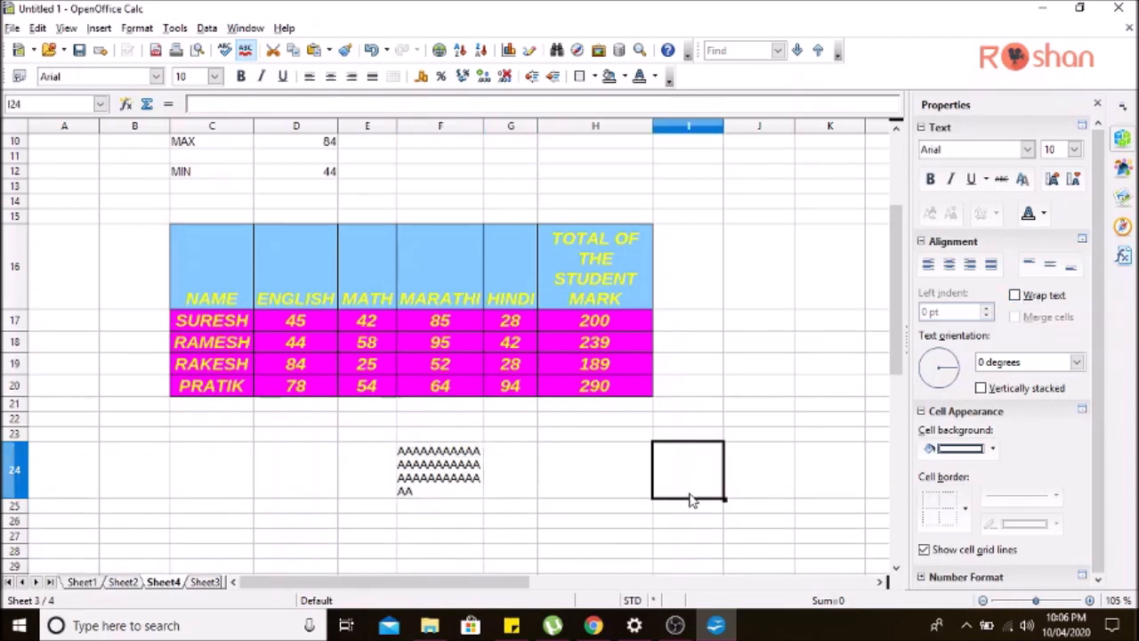
- Fill cell D26 with a long string of capital F's and apply text wrapping to it
click(265, 534)
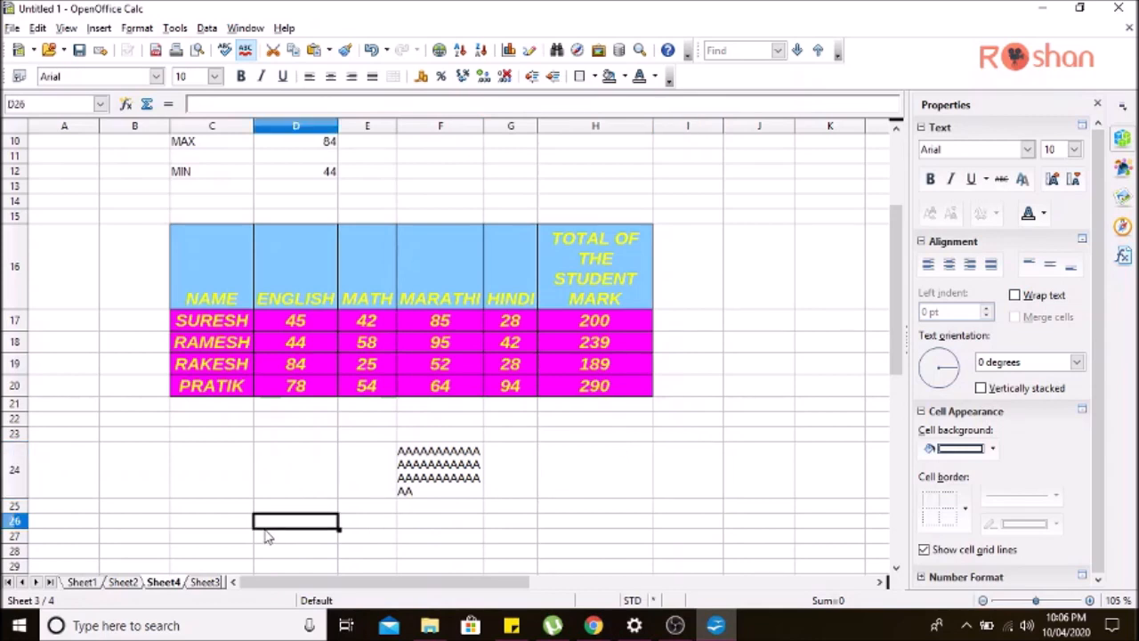
text(FFFFFFFFFFFFFFFFFFFFFFFFFFFFF)
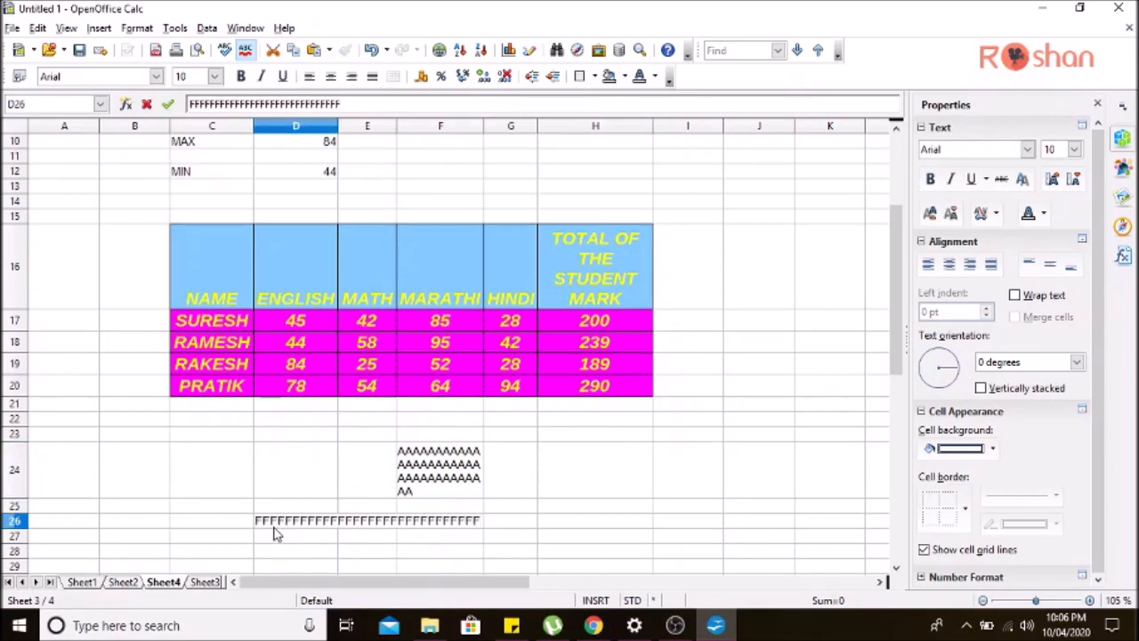
click(524, 561)
click(337, 527)
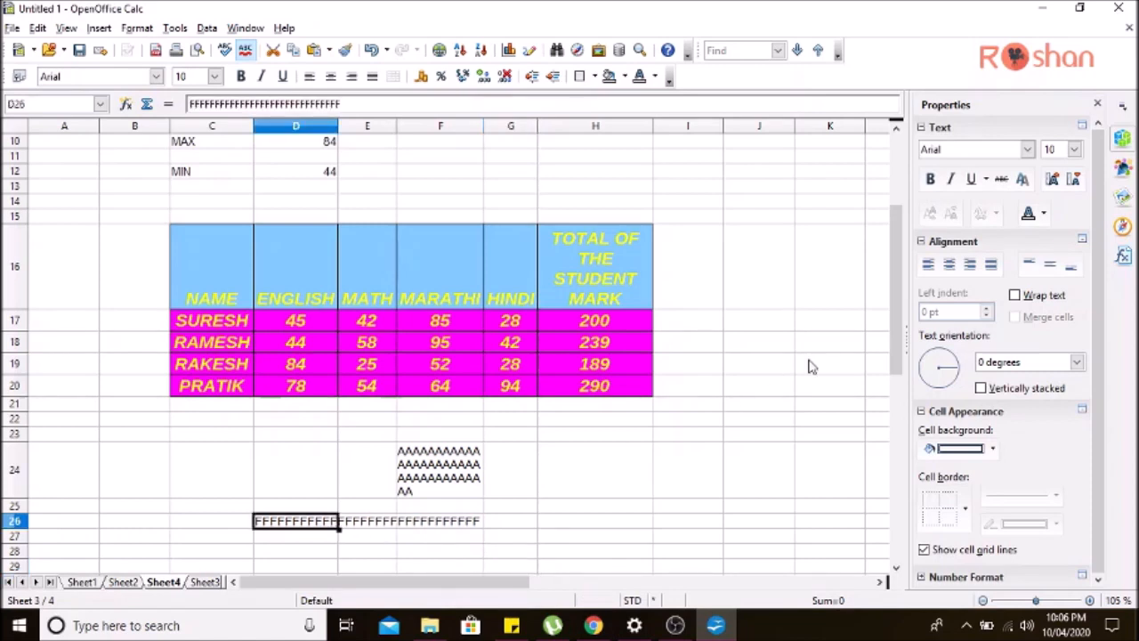
click(1016, 295)
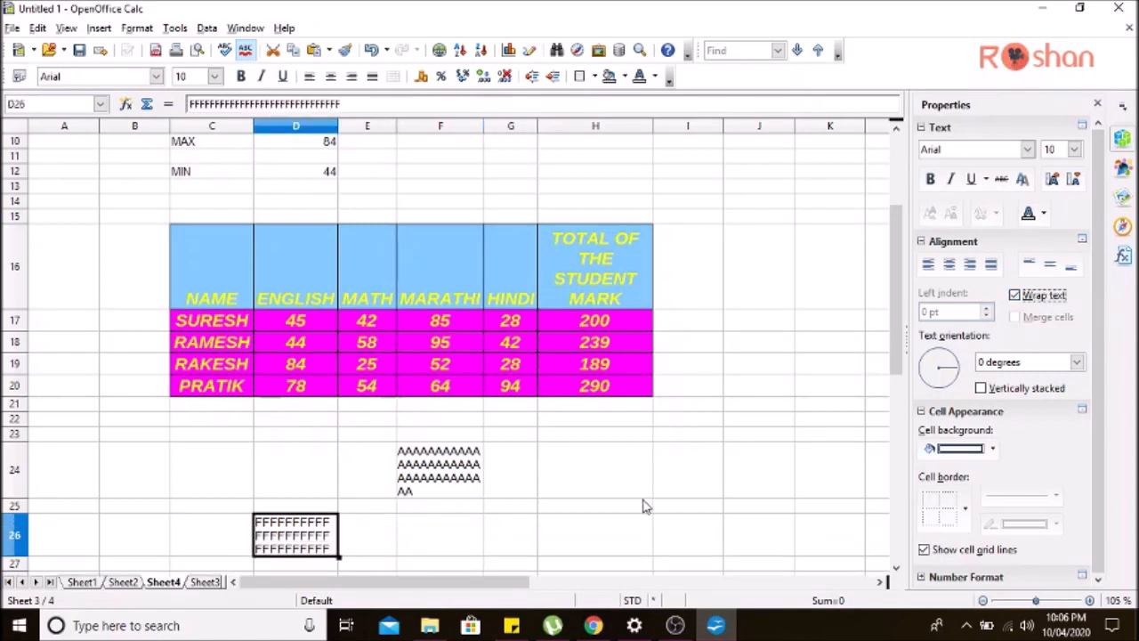
- Switch to the e-book in Chrome and enlarge page 21 to read the Wrap text section and its steps
click(712, 623)
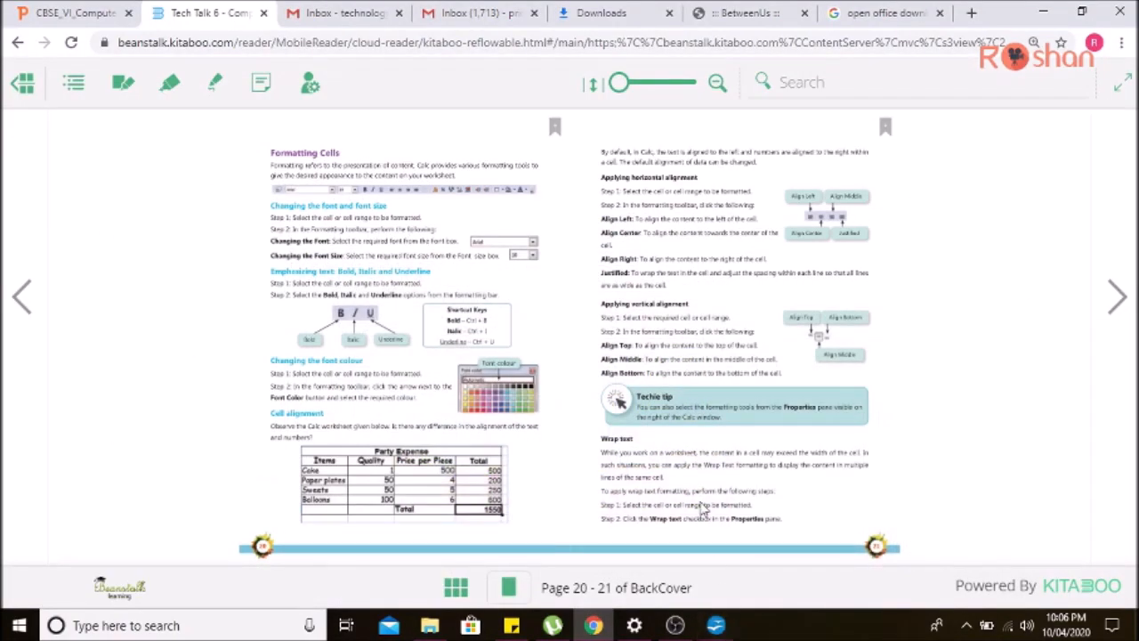
mouse_move(619, 82)
mouse_down()
mouse_move(644, 89)
mouse_move(631, 89)
mouse_up()
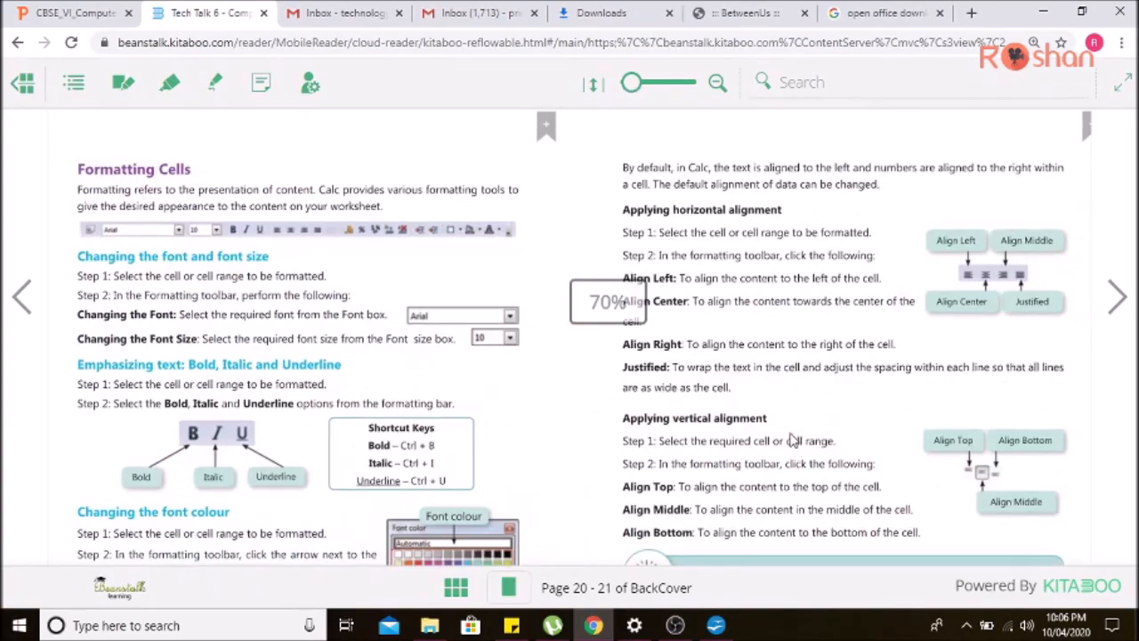
scroll(612, 198, down, 5)
drag(632, 84, 651, 84)
drag(715, 440, 27, 11)
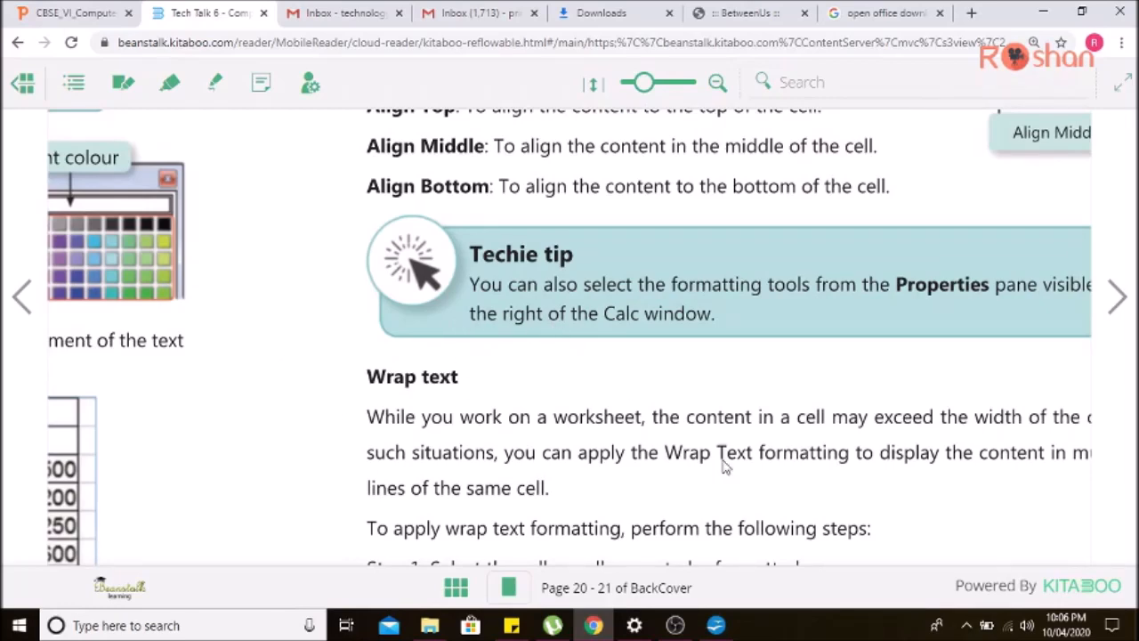
drag(878, 511, 538, 454)
scroll(547, 428, down, 1)
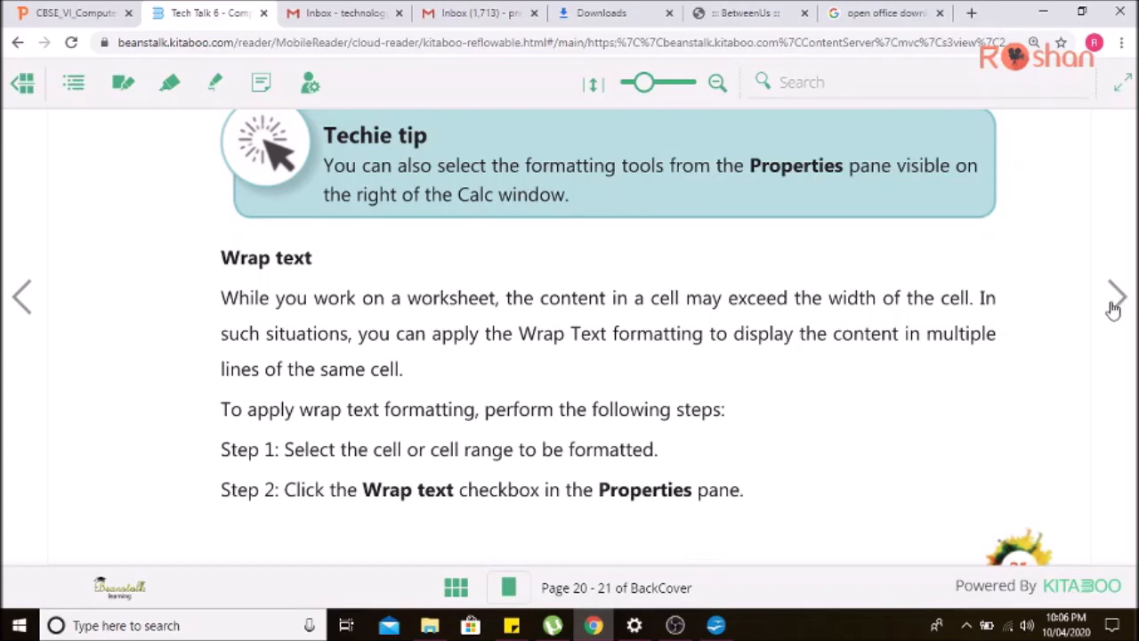
- Go to pages 22-23 of the e-book and read the enlarged Cell Formats section, from the Format Cells illustration through the Text format
drag(646, 82, 614, 83)
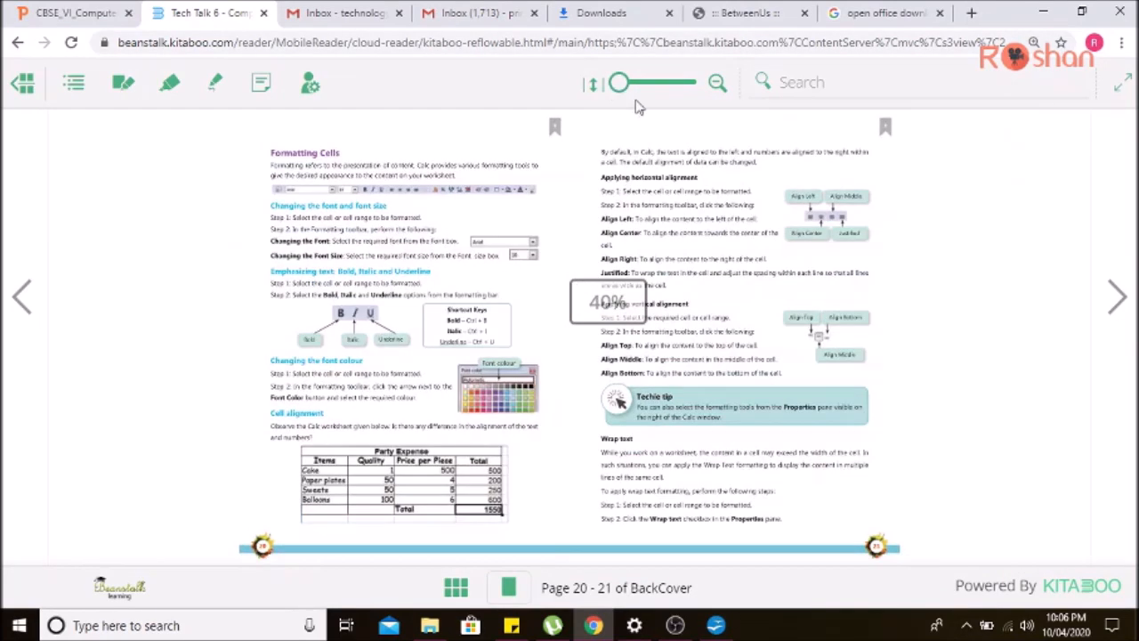
click(1120, 303)
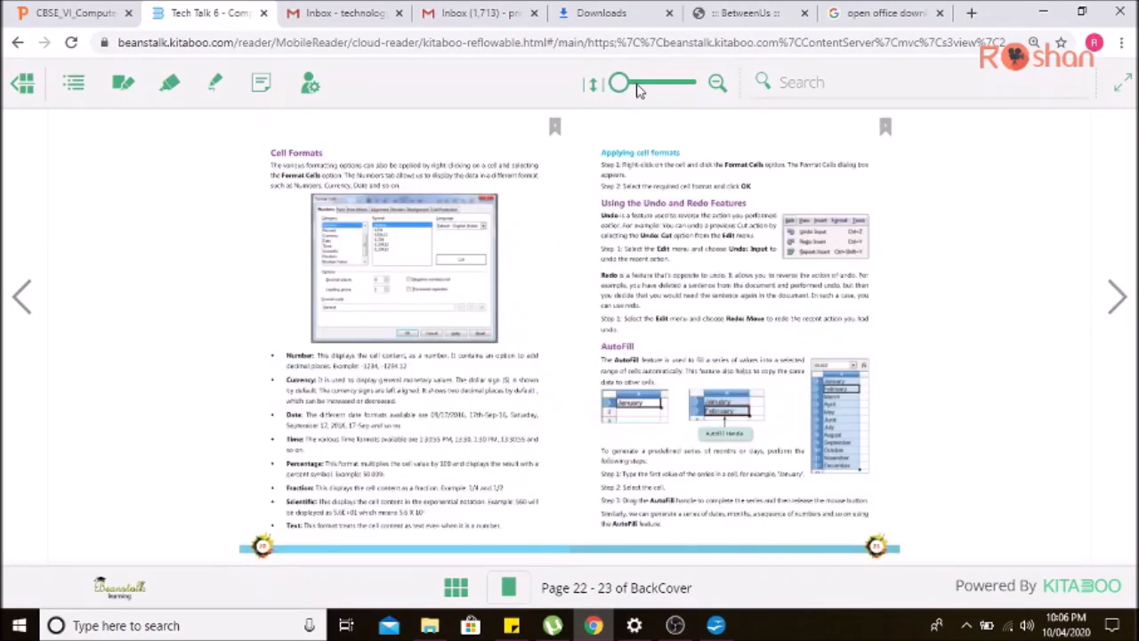
drag(618, 83, 644, 89)
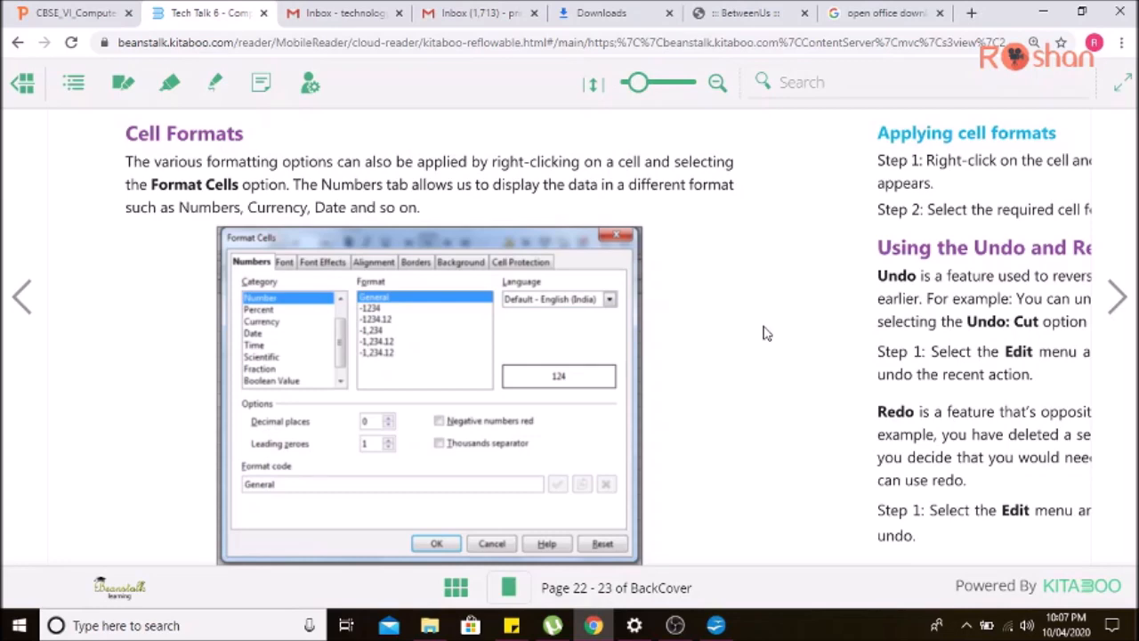
scroll(762, 331, down, 4)
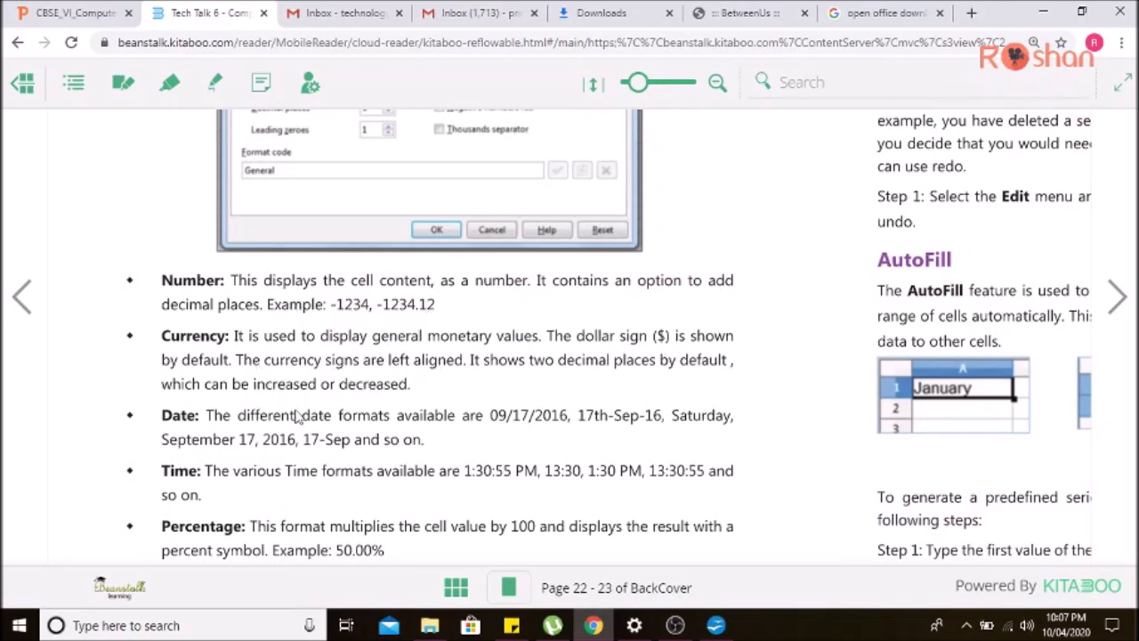
scroll(206, 442, down, 1)
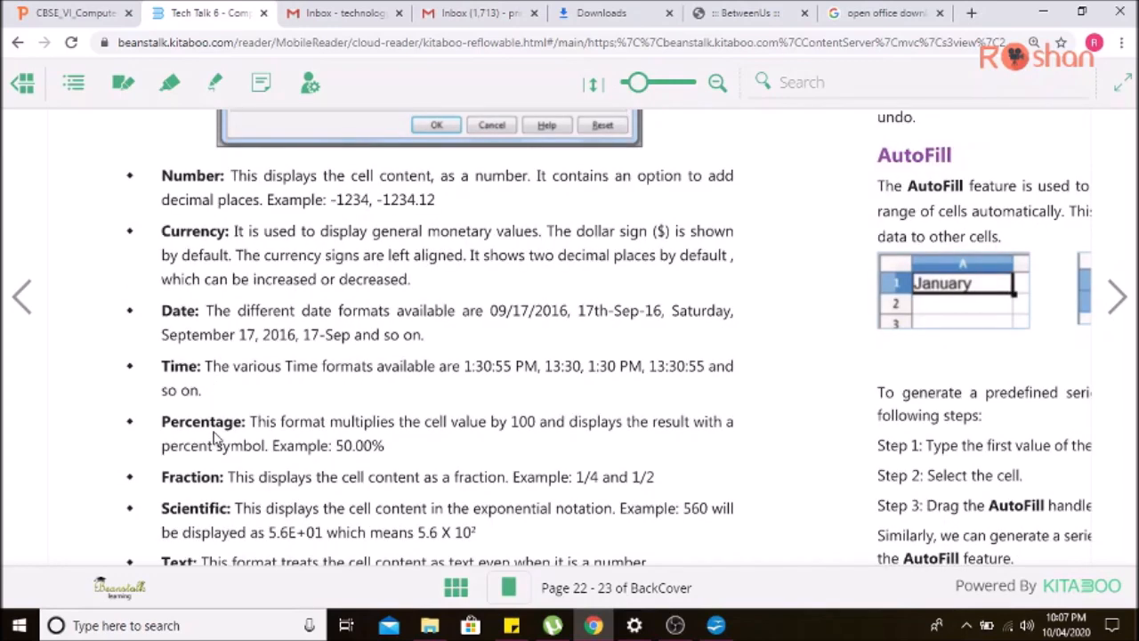
scroll(238, 438, down, 1)
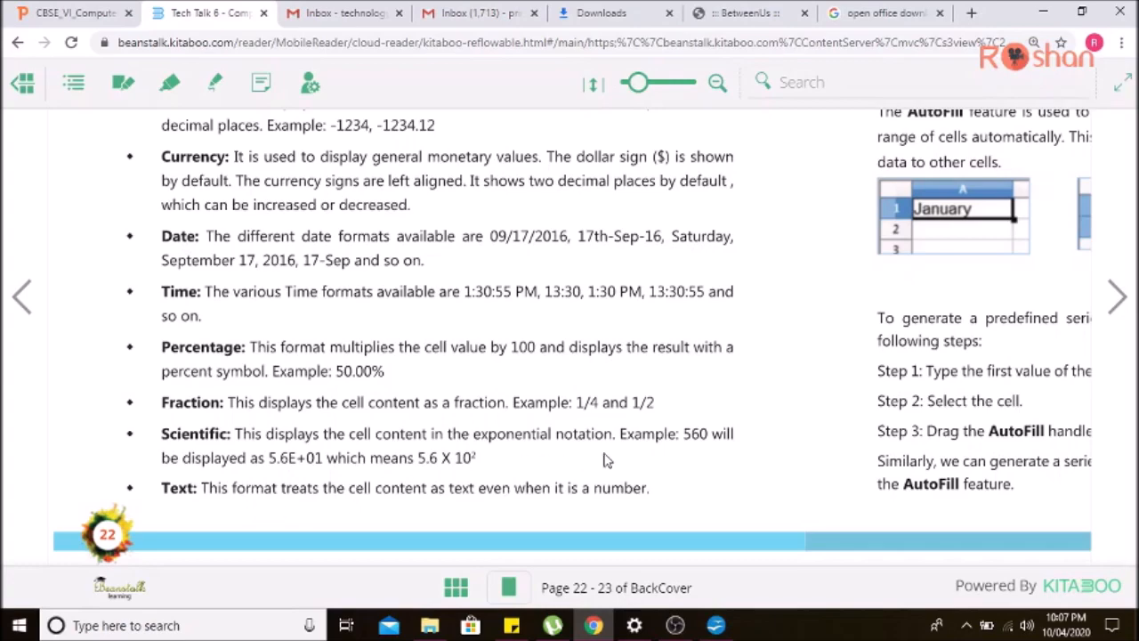
scroll(613, 458, up, 1)
scroll(614, 456, up, 4)
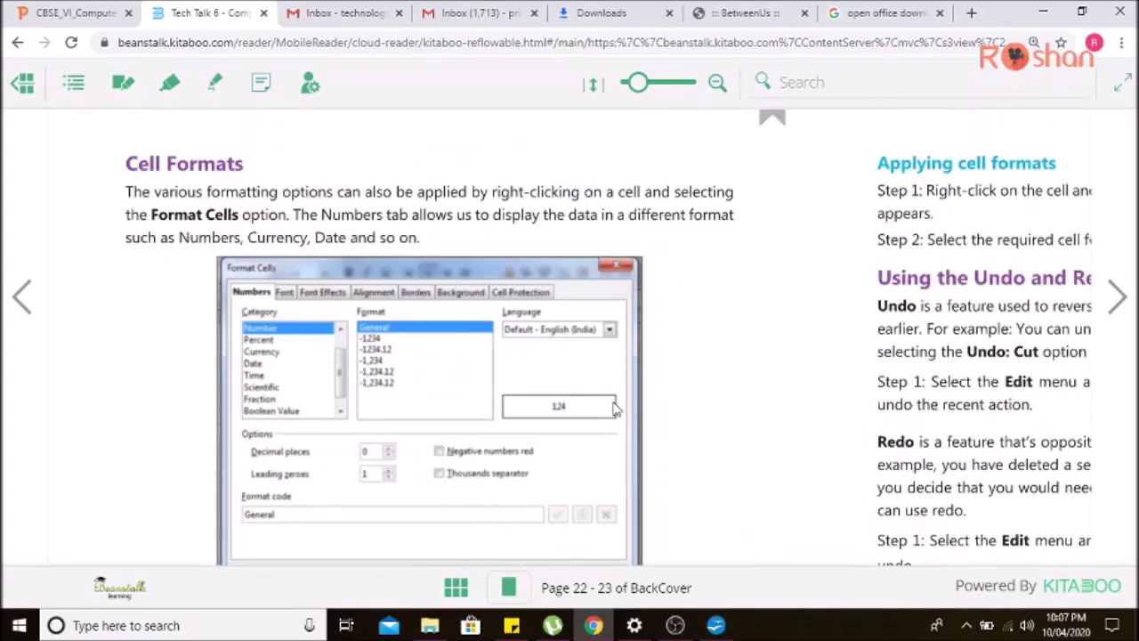
- Switch to OpenOffice Calc and open the Format Cells settings for the MARATHI header cell F16
click(722, 627)
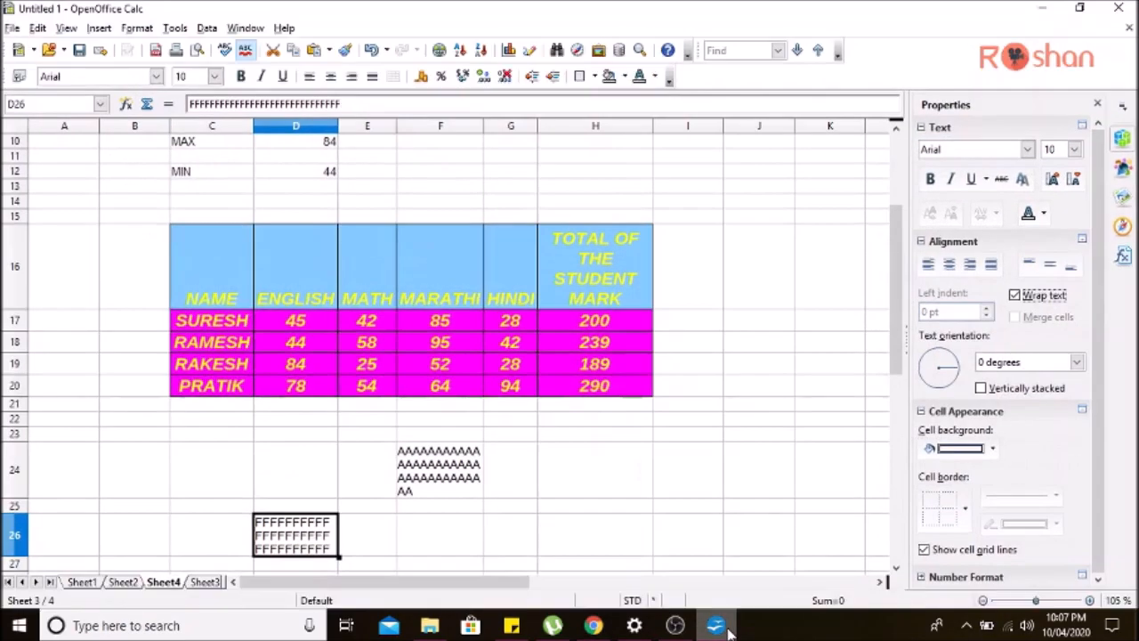
click(439, 302)
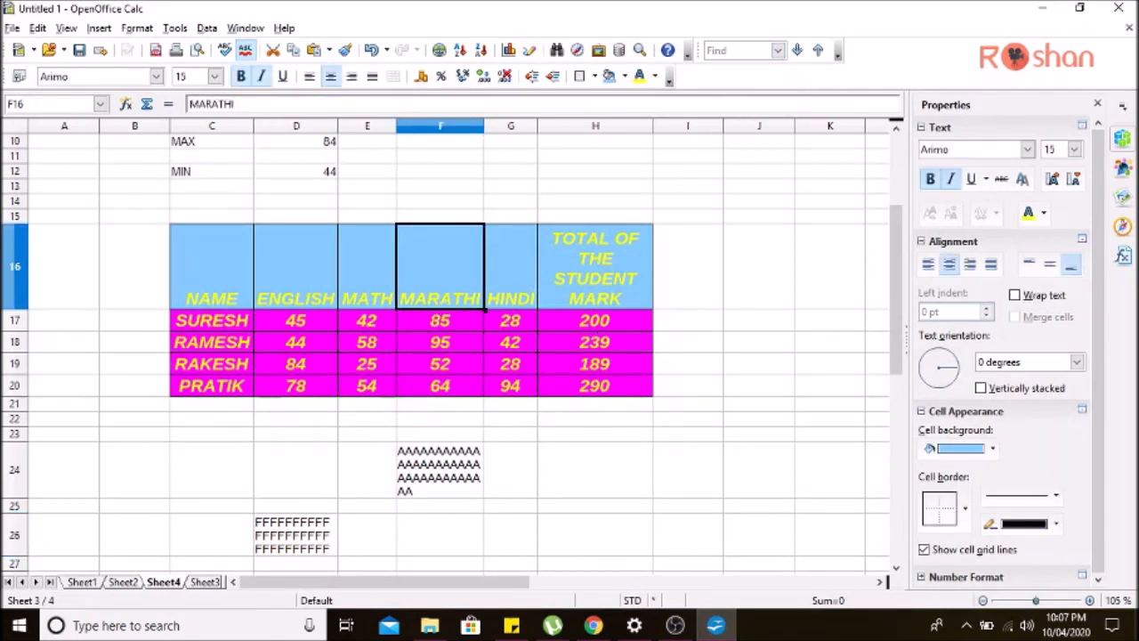
click(716, 630)
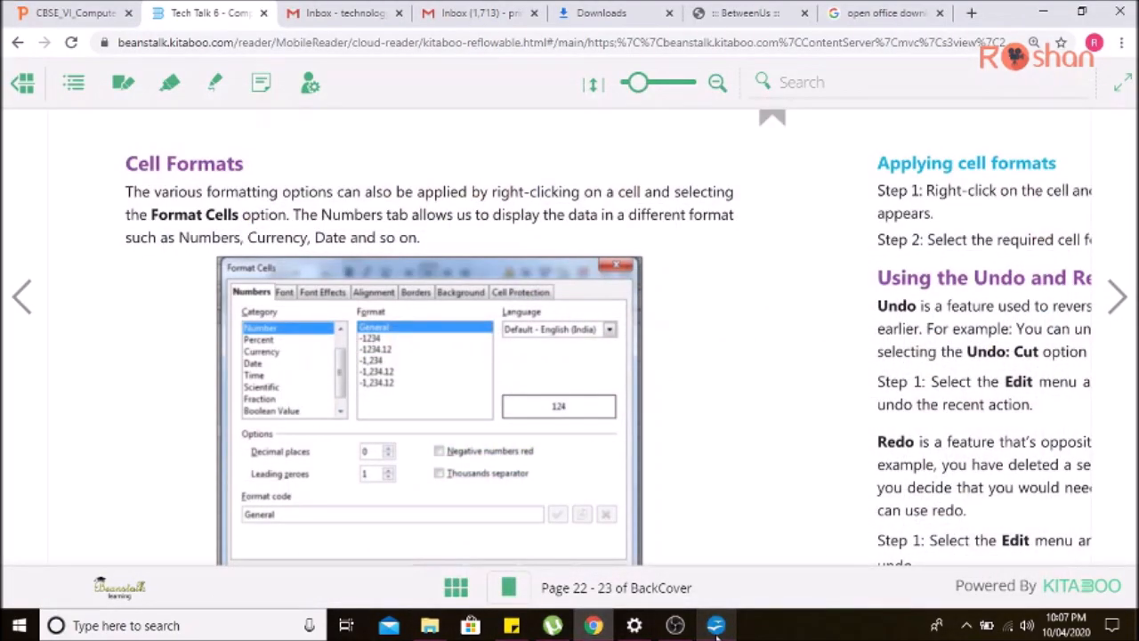
click(716, 629)
click(716, 628)
click(717, 628)
click(717, 628)
click(717, 628)
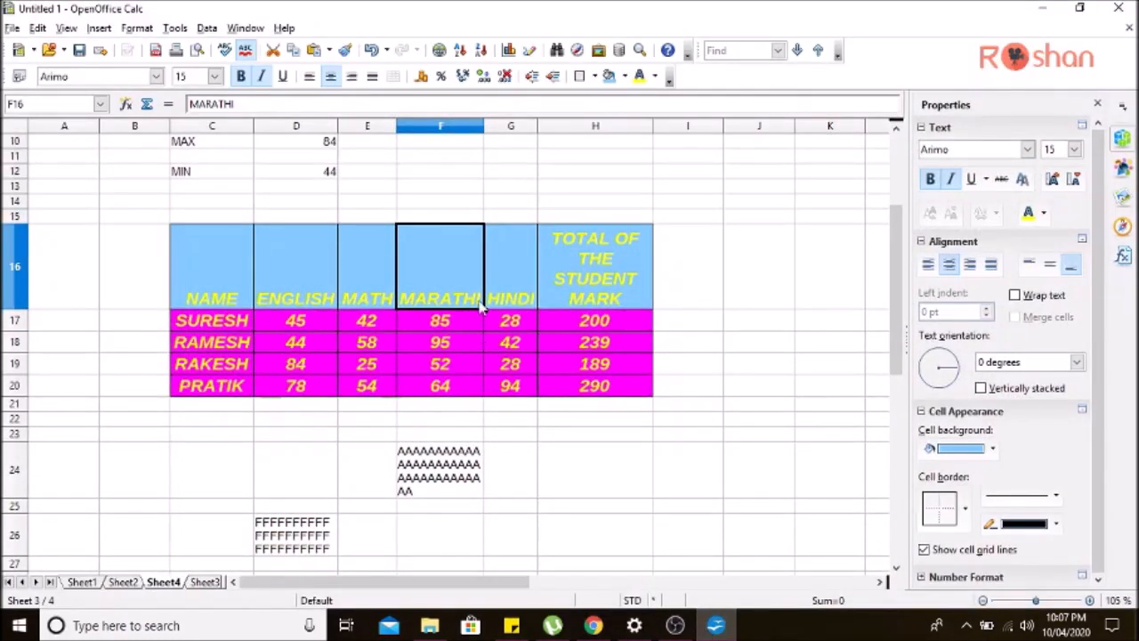
right_click(464, 263)
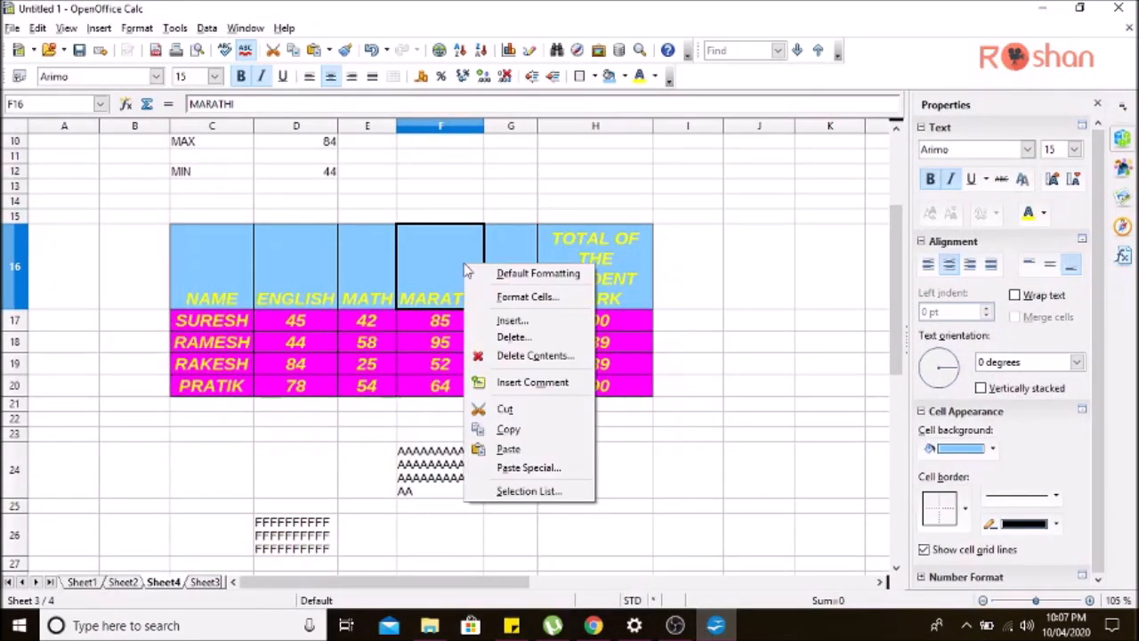
click(522, 299)
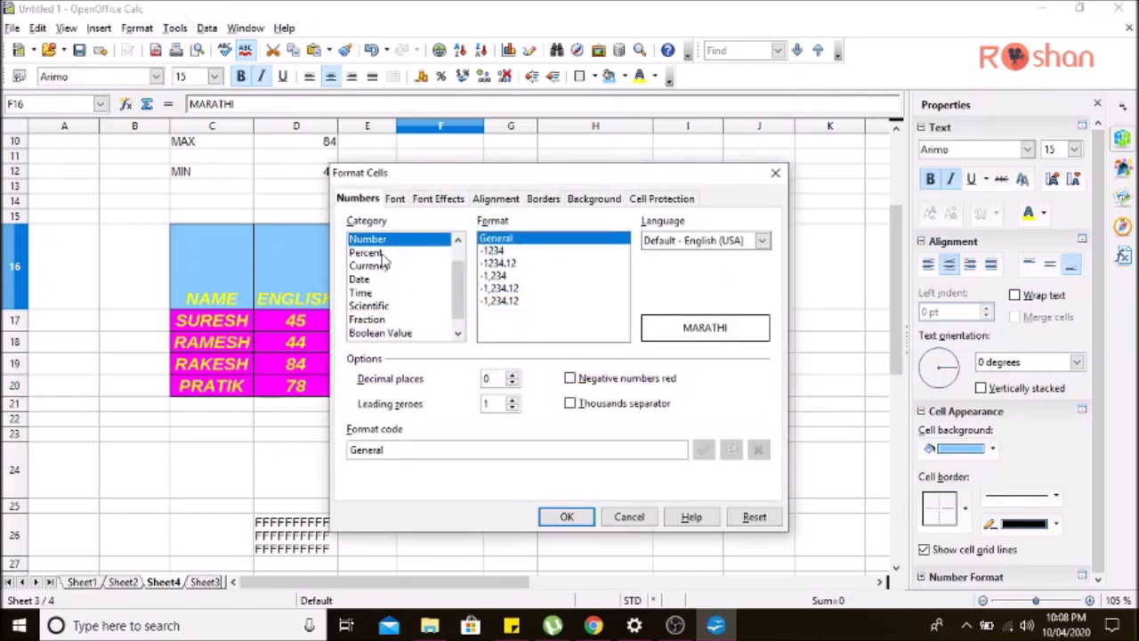
- Look through the number format categories, including Number, Percent, Currency, Date, Time, Scientific, Fraction and Boolean Value, and close the cell format settings without applying any
click(381, 256)
click(383, 266)
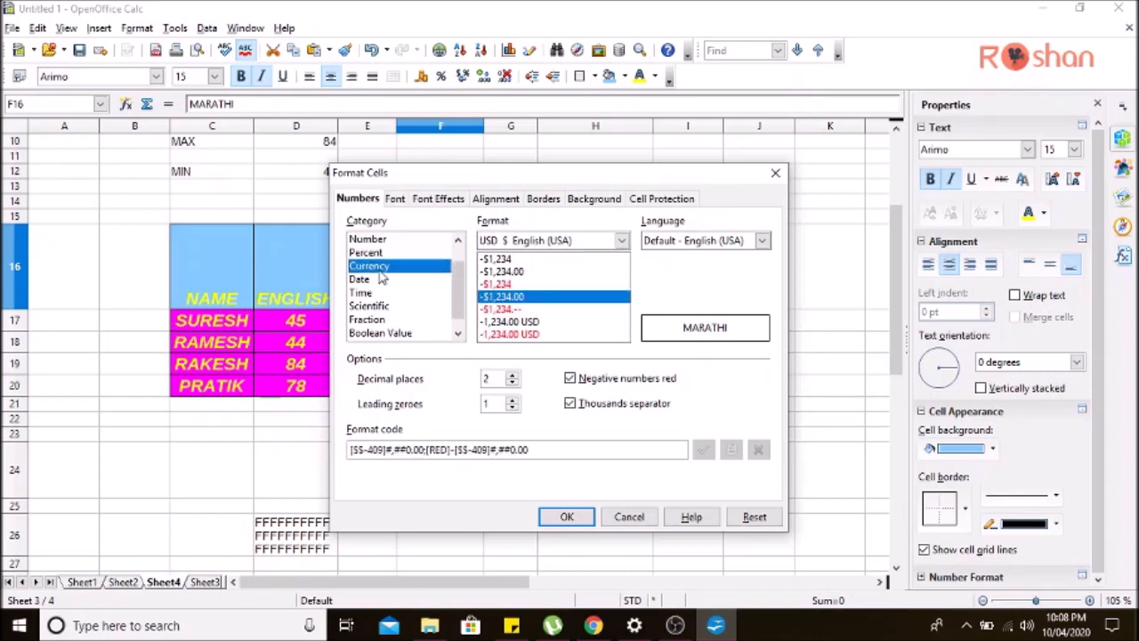
click(365, 281)
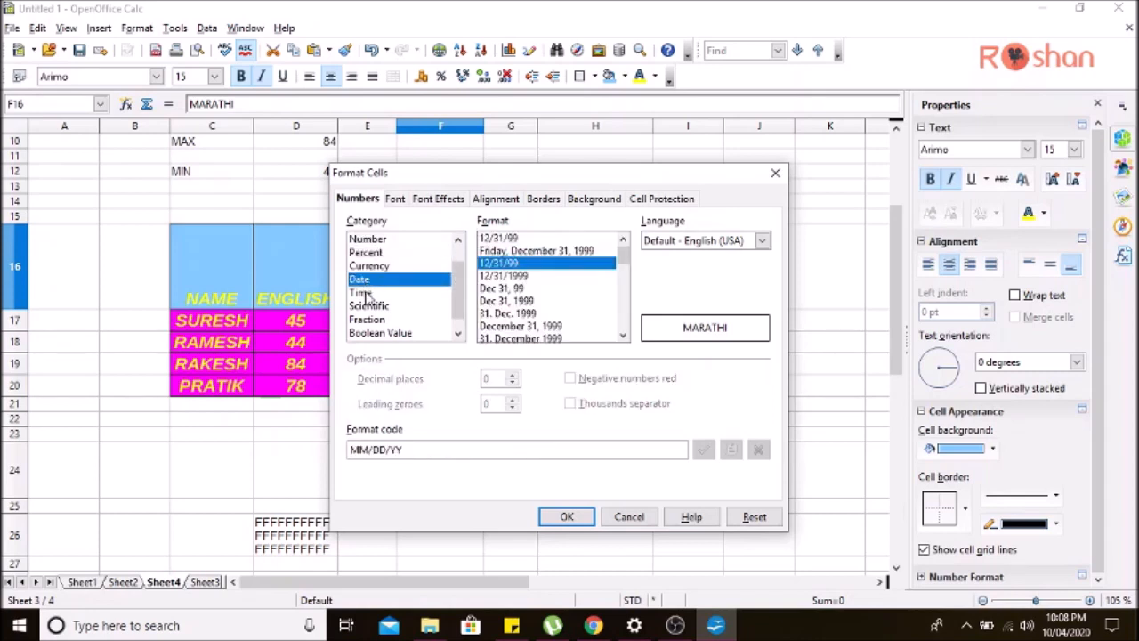
click(367, 292)
click(370, 307)
click(372, 321)
click(380, 334)
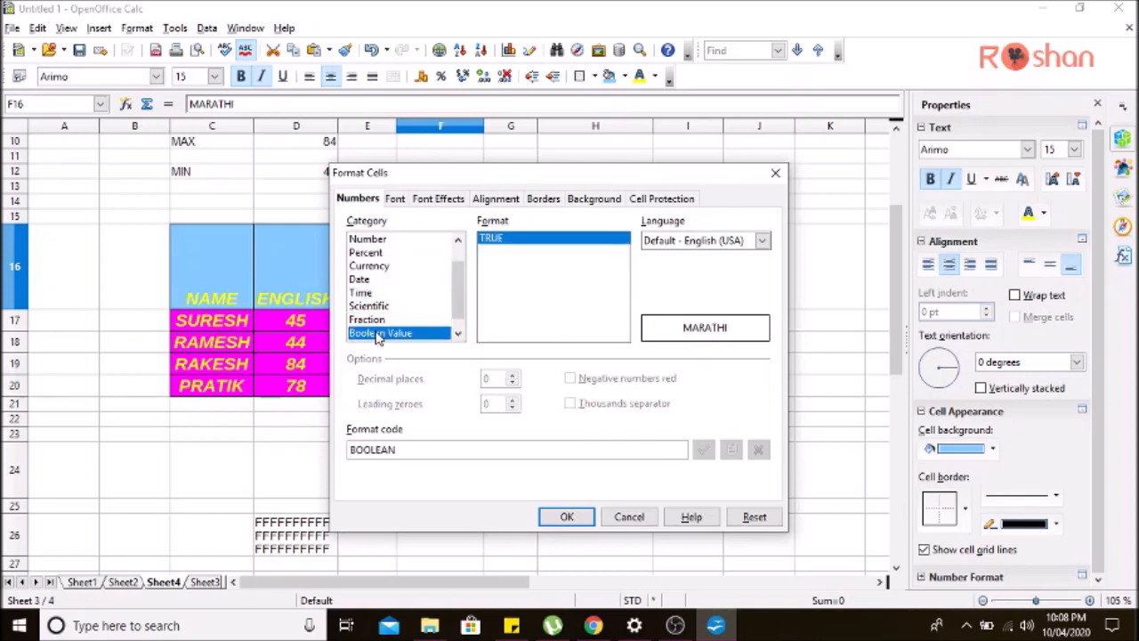
click(387, 243)
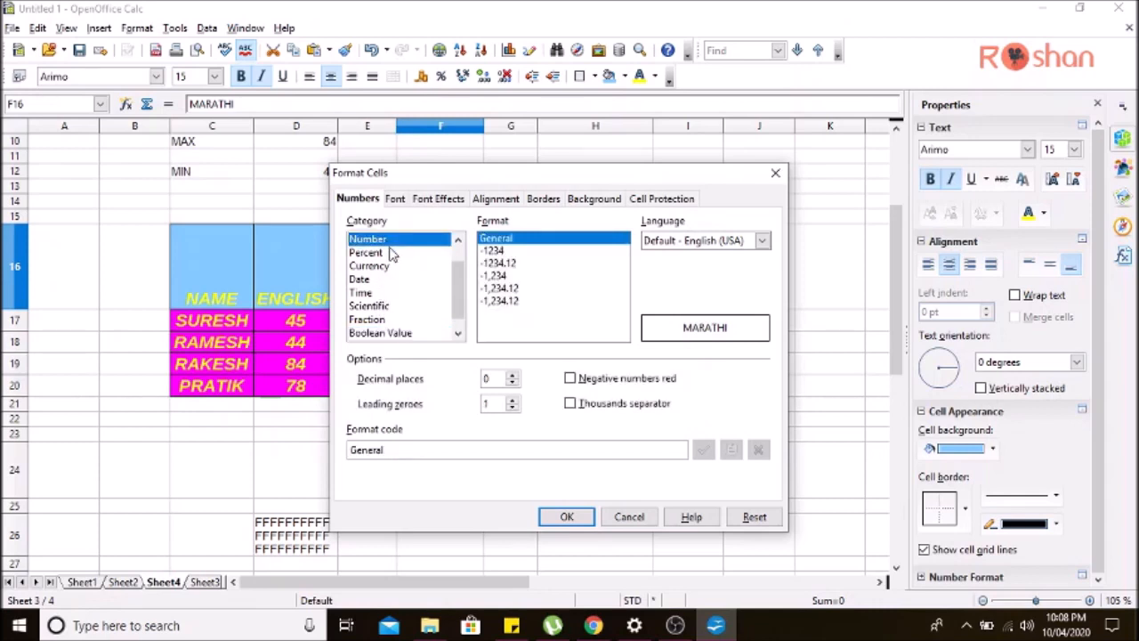
click(389, 257)
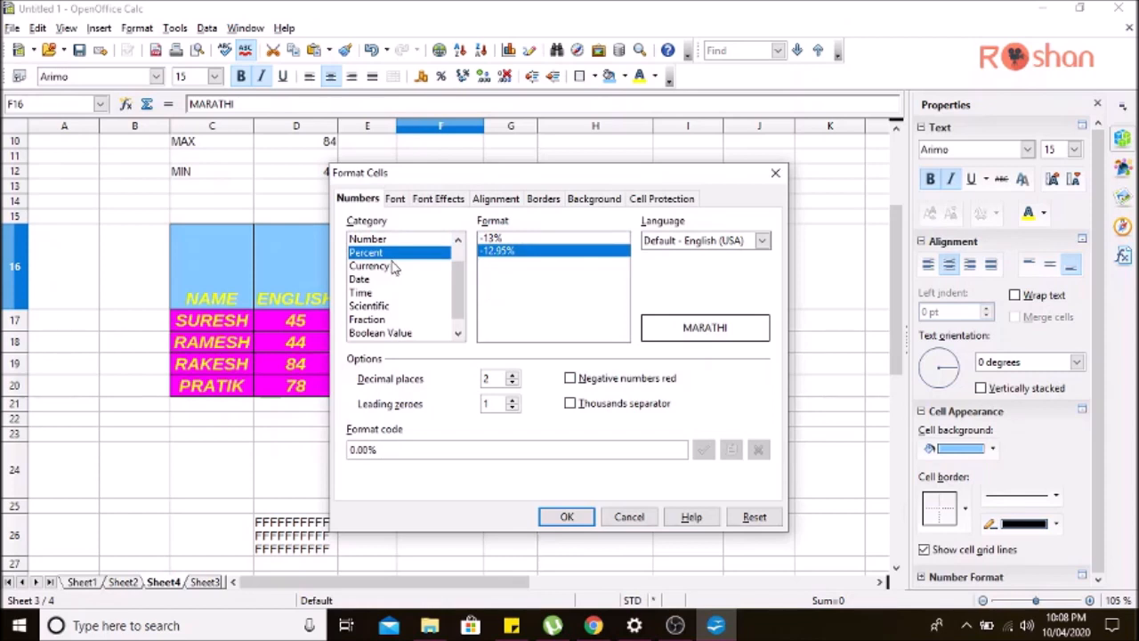
click(393, 266)
click(379, 280)
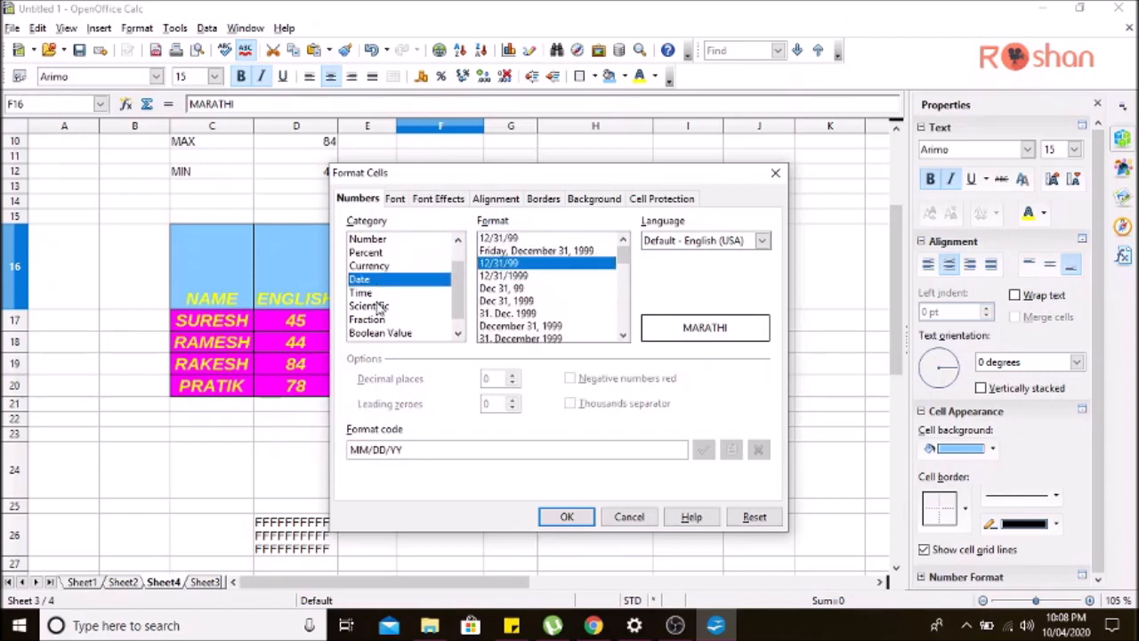
click(378, 306)
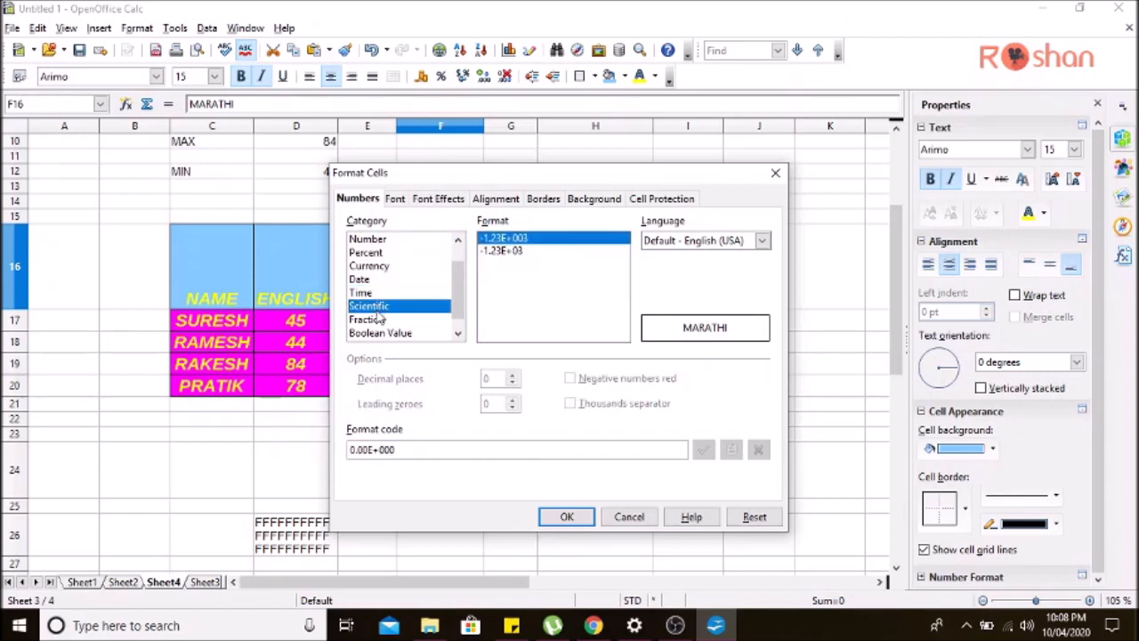
click(776, 174)
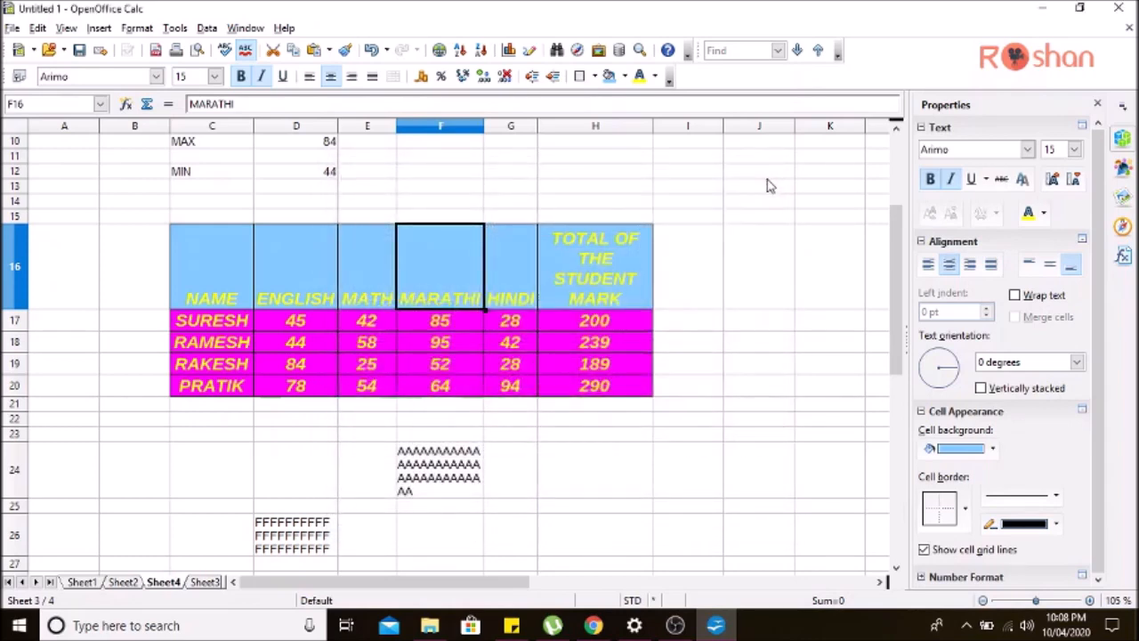
- Format the empty cells I17:I20 beside the total marks as Percent with two decimal places
click(780, 324)
click(697, 328)
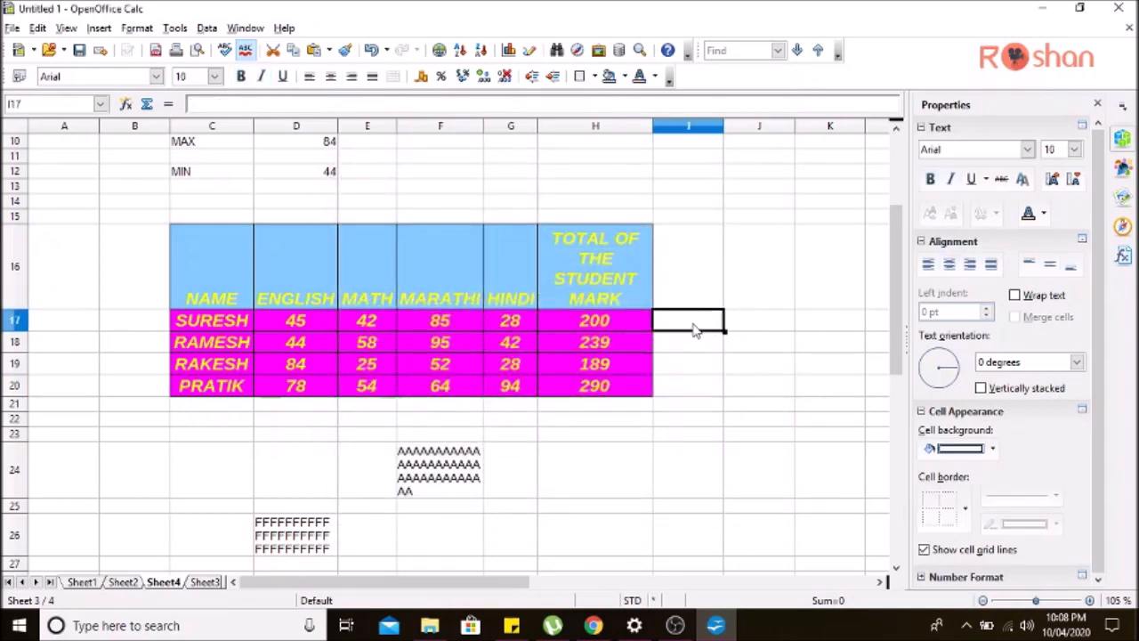
drag(697, 329, 692, 383)
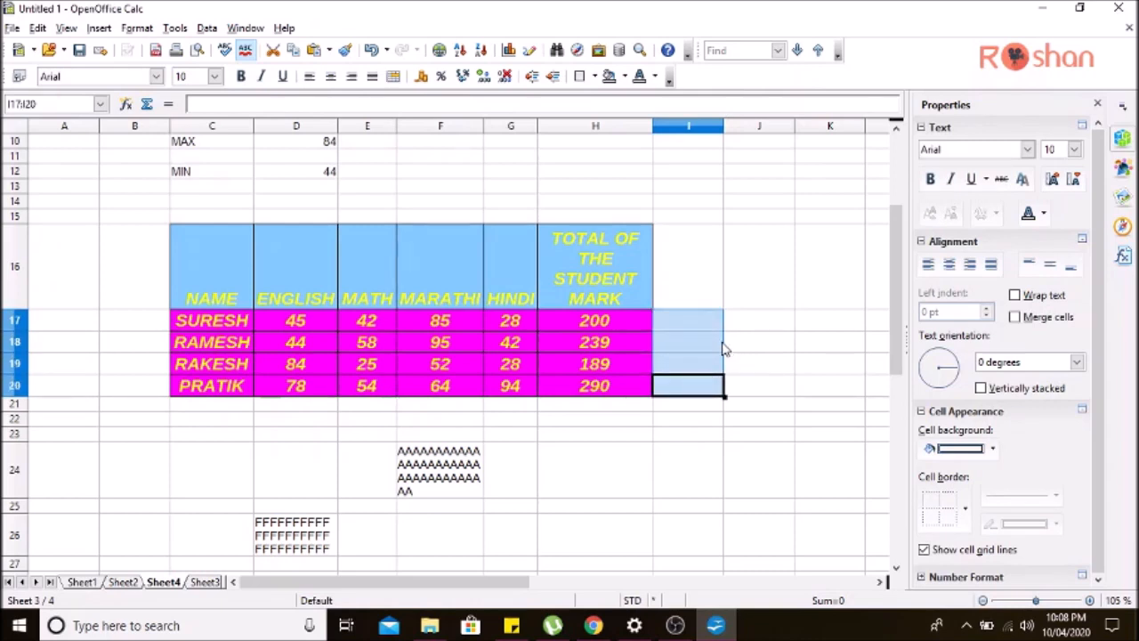
right_click(681, 317)
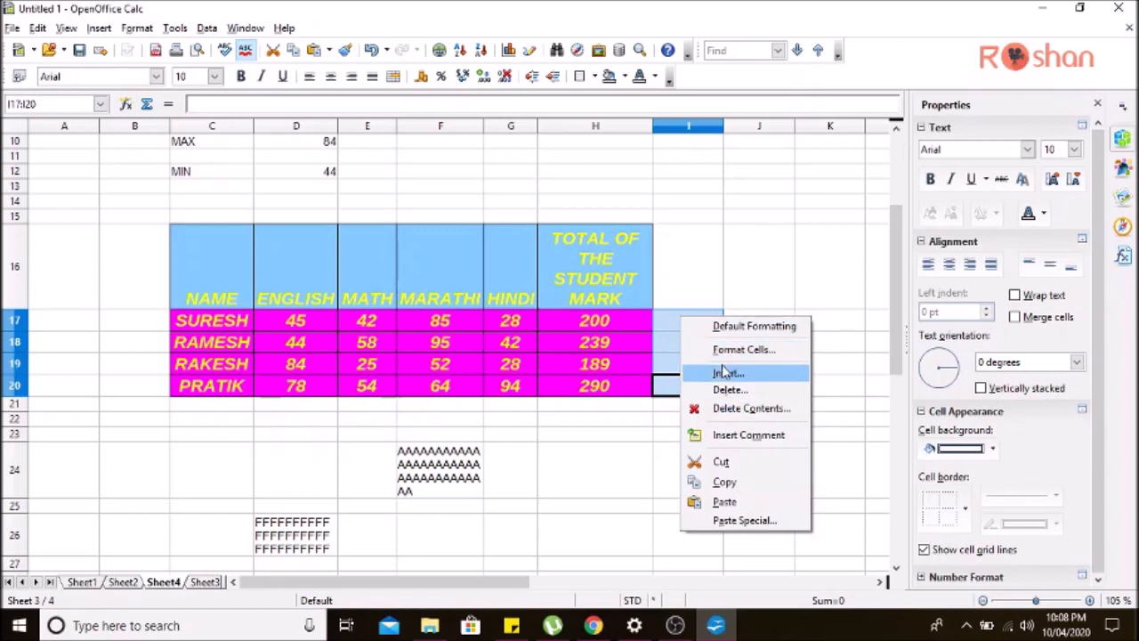
click(739, 349)
click(380, 253)
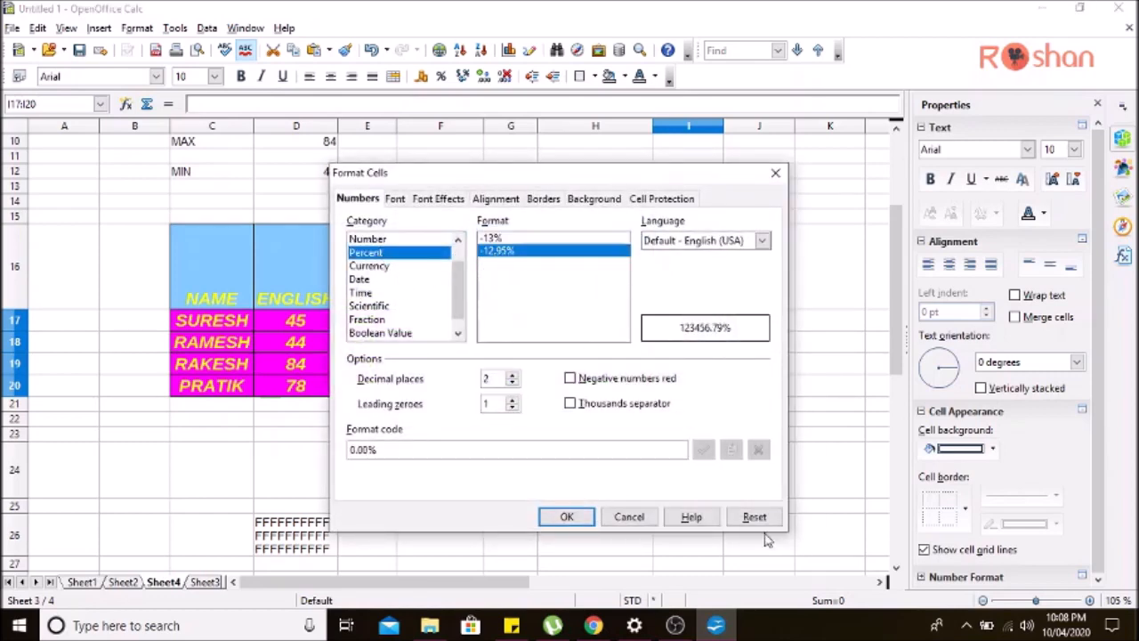
click(570, 517)
- Enter the percentages 55, 45, 65 and 85 in cells I17 through I20
click(690, 323)
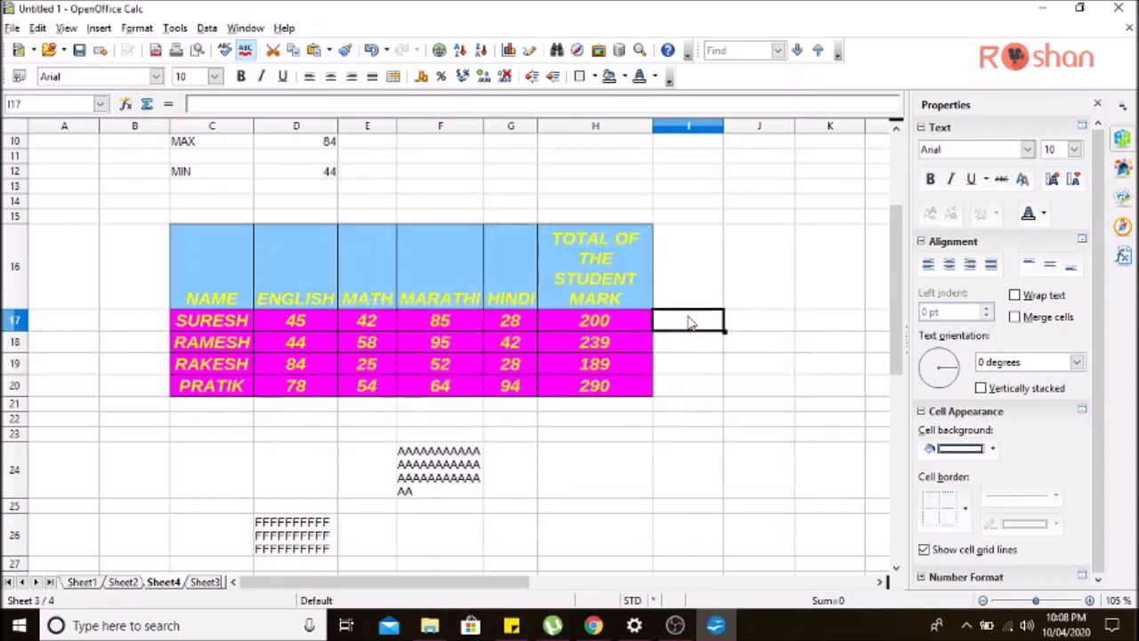
text(55)
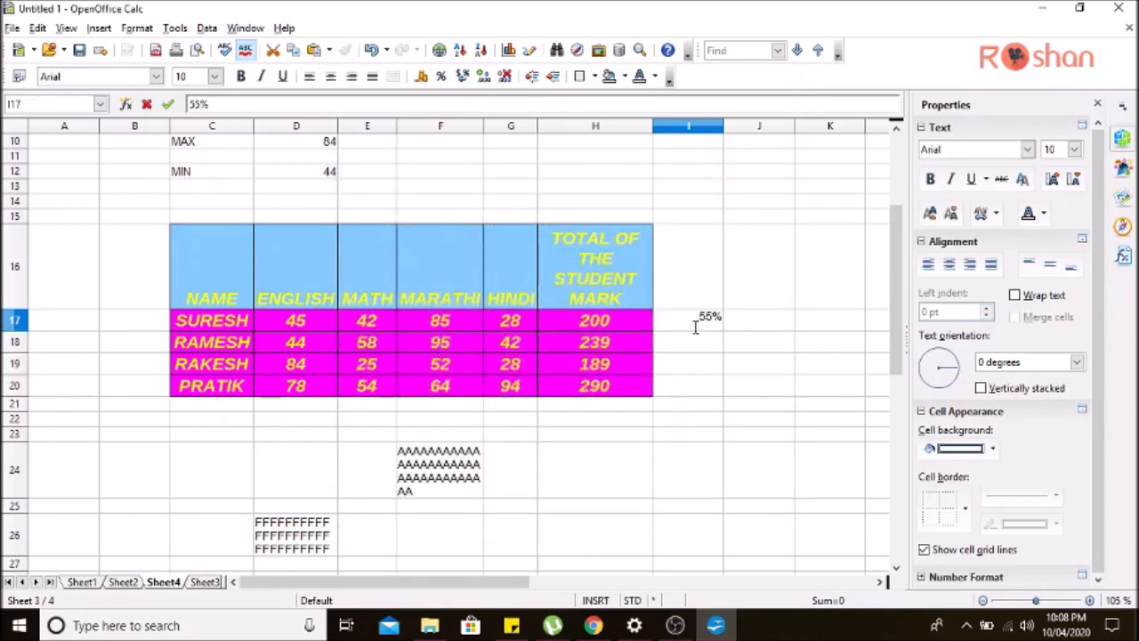
click(701, 352)
text(45)
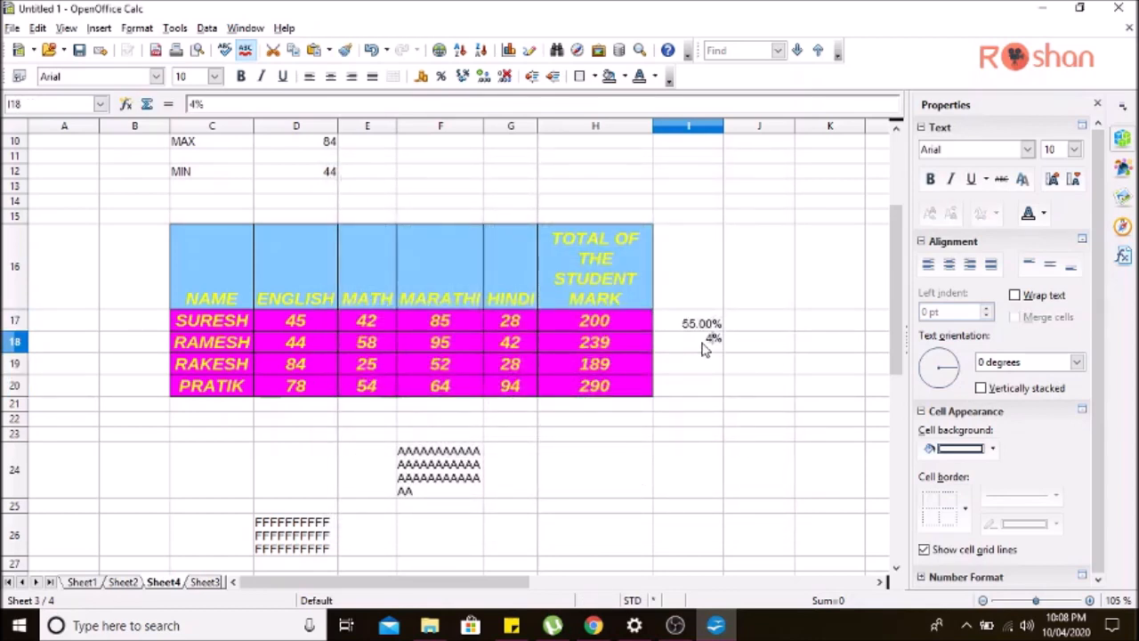
click(706, 364)
text(65)
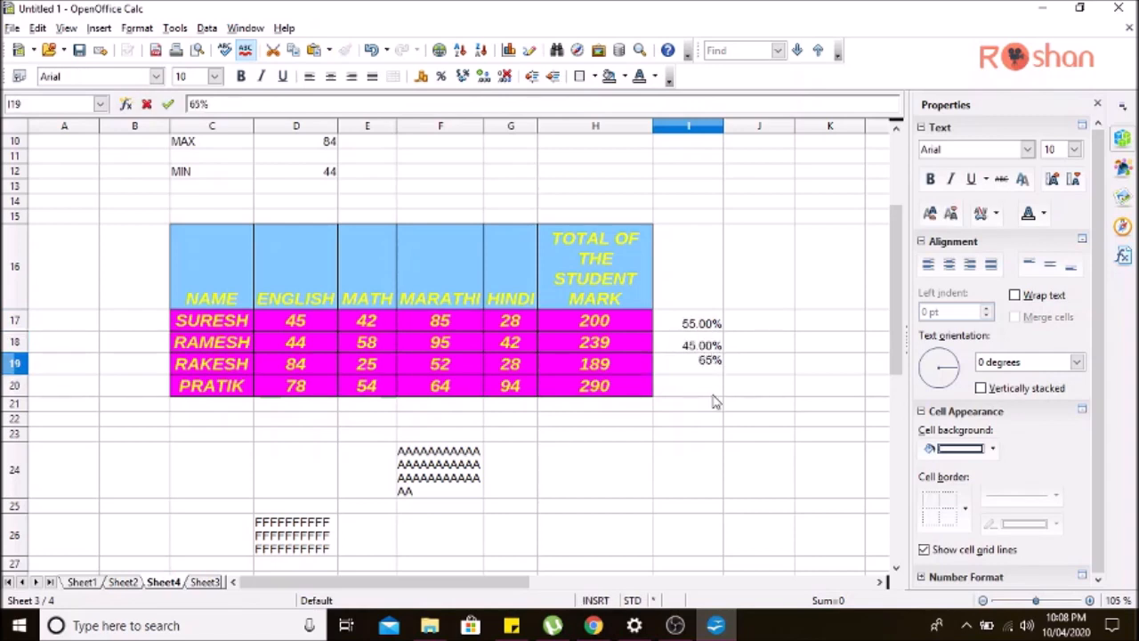
click(712, 389)
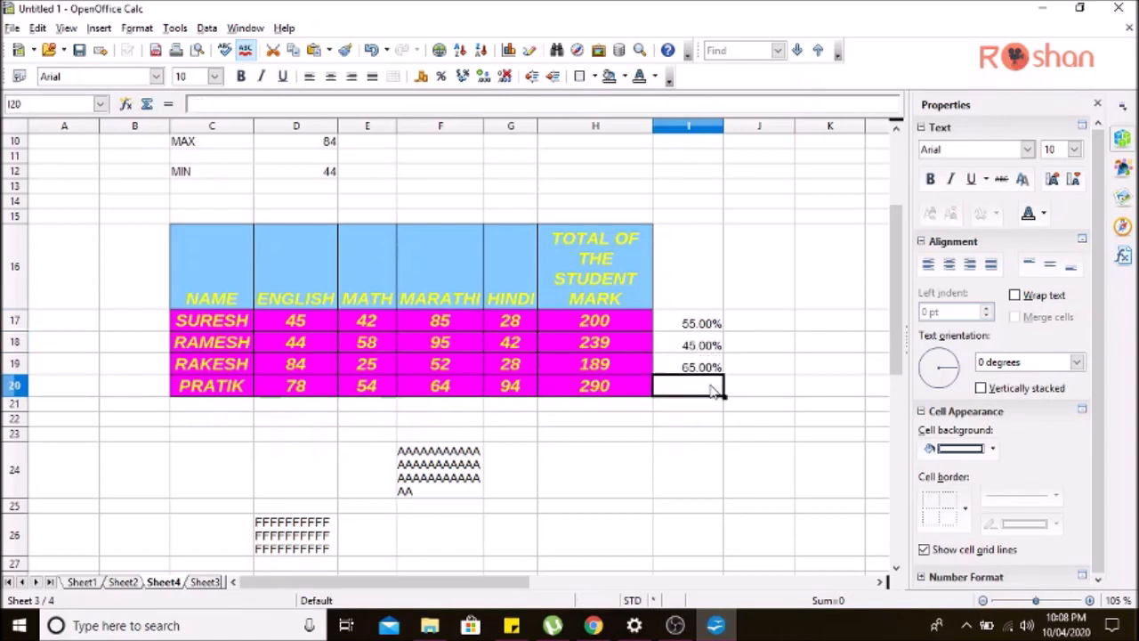
text(85)
click(763, 437)
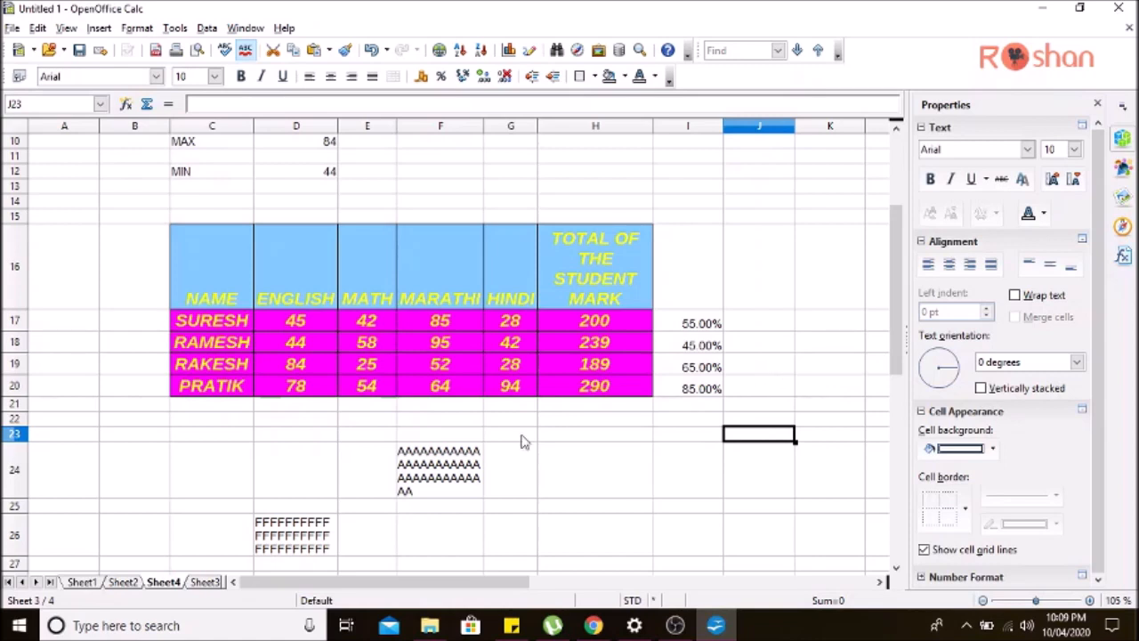
click(441, 464)
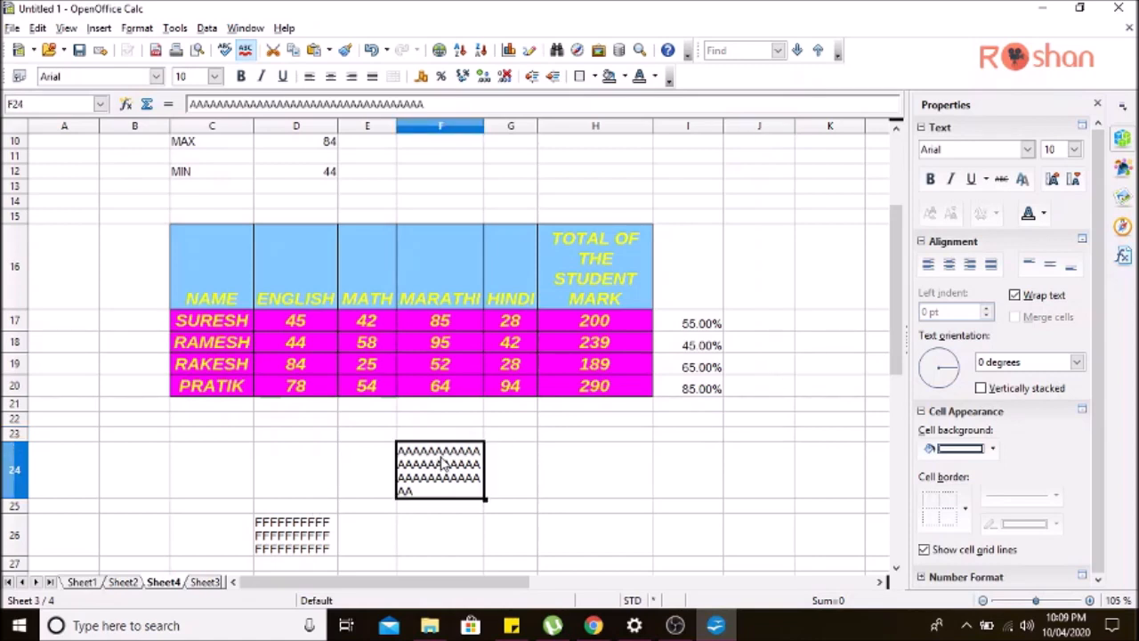
key(Delete)
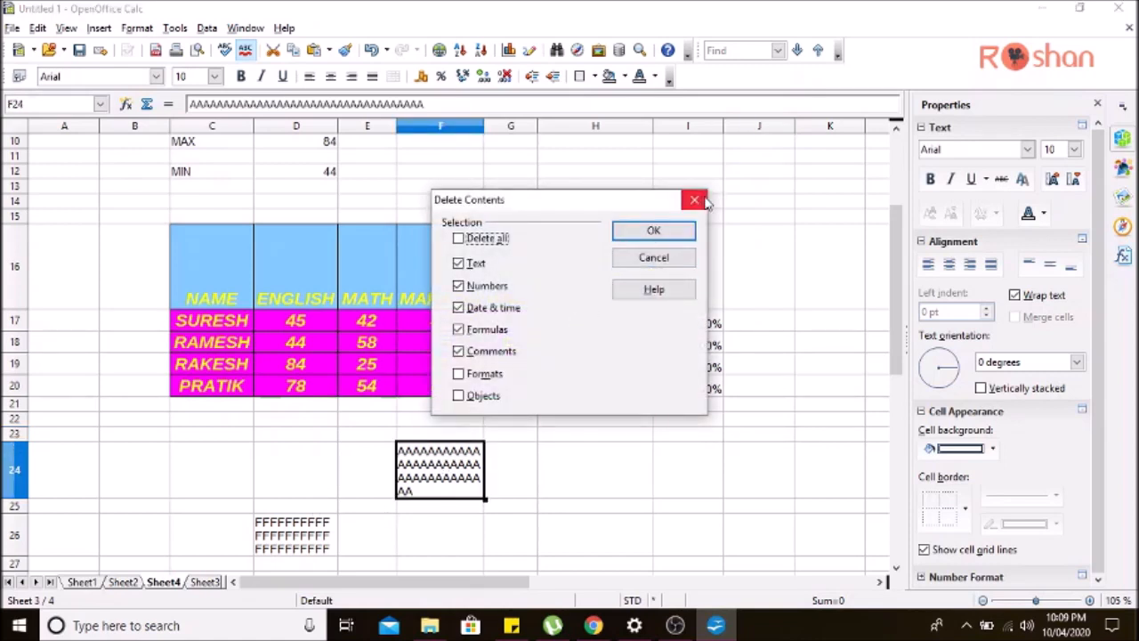
click(701, 200)
click(784, 474)
- Delete the contents of the wrapped text cells F24 and D26 below the marks table
click(428, 461)
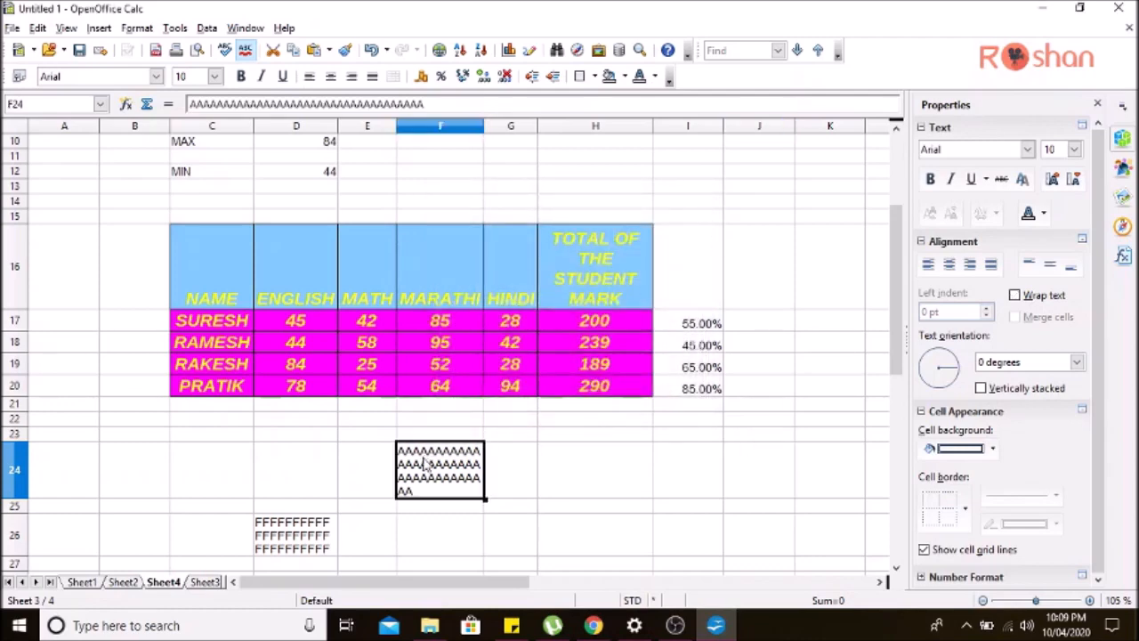
key(Delete)
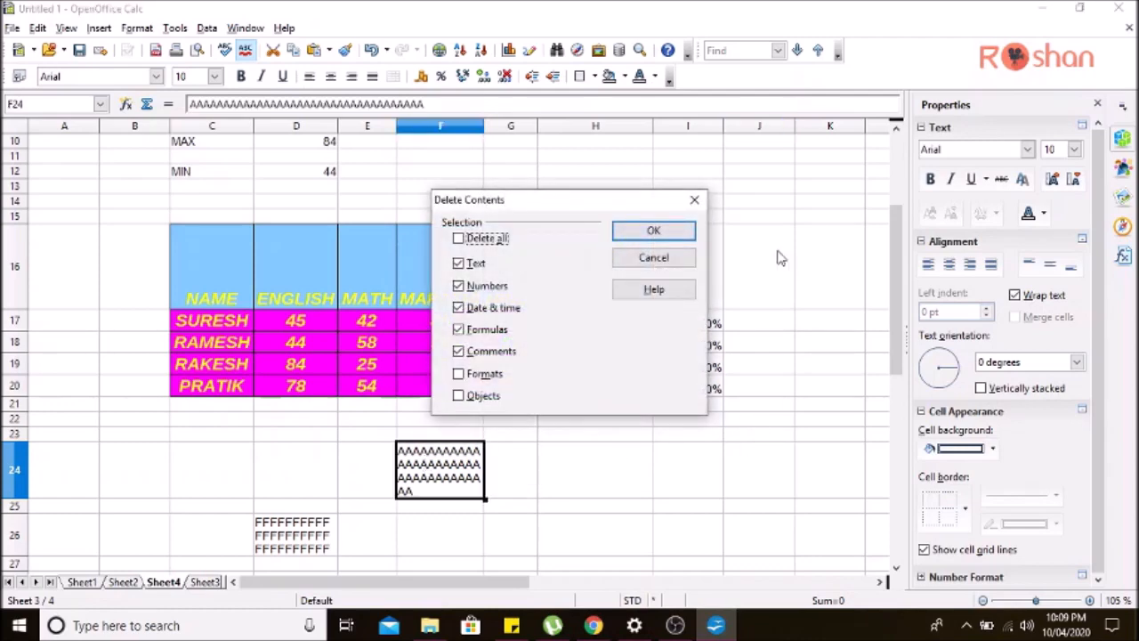
click(682, 231)
click(322, 491)
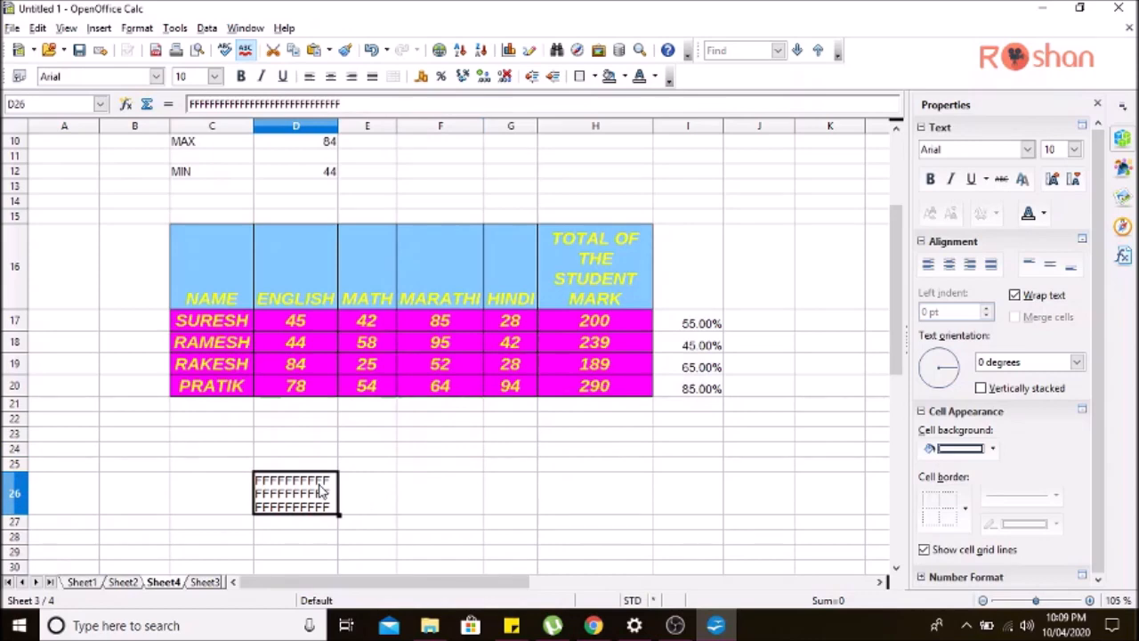
key(Delete)
click(679, 233)
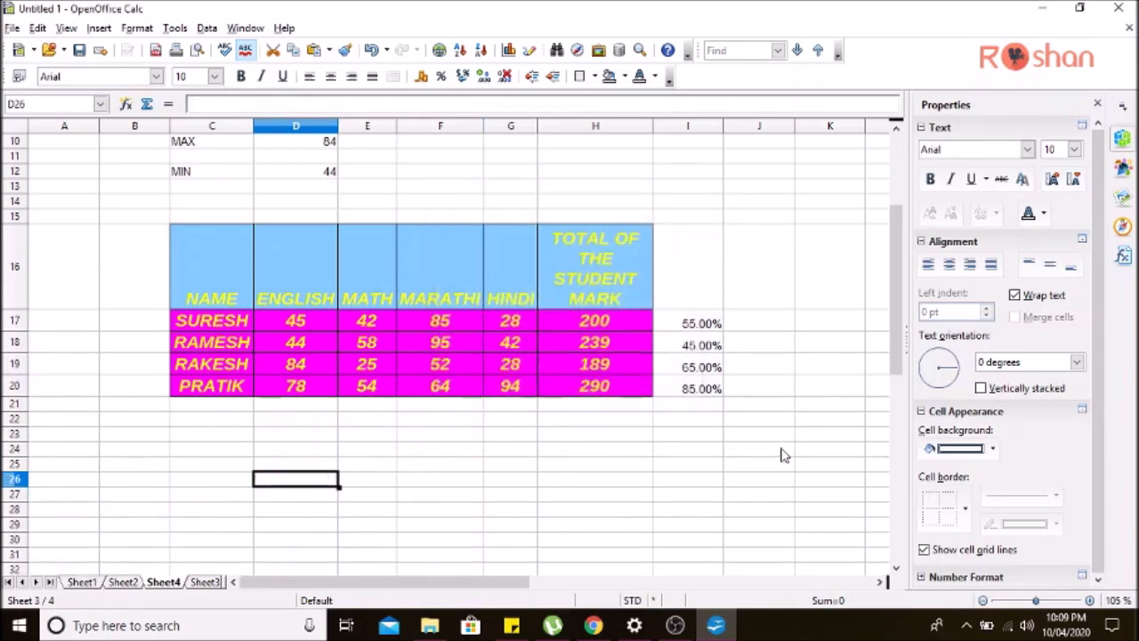
- Switch to the e-book in Chrome, review the Cell Formats descriptions from Number to Text on page 22, and return to OpenOffice Calc
click(716, 626)
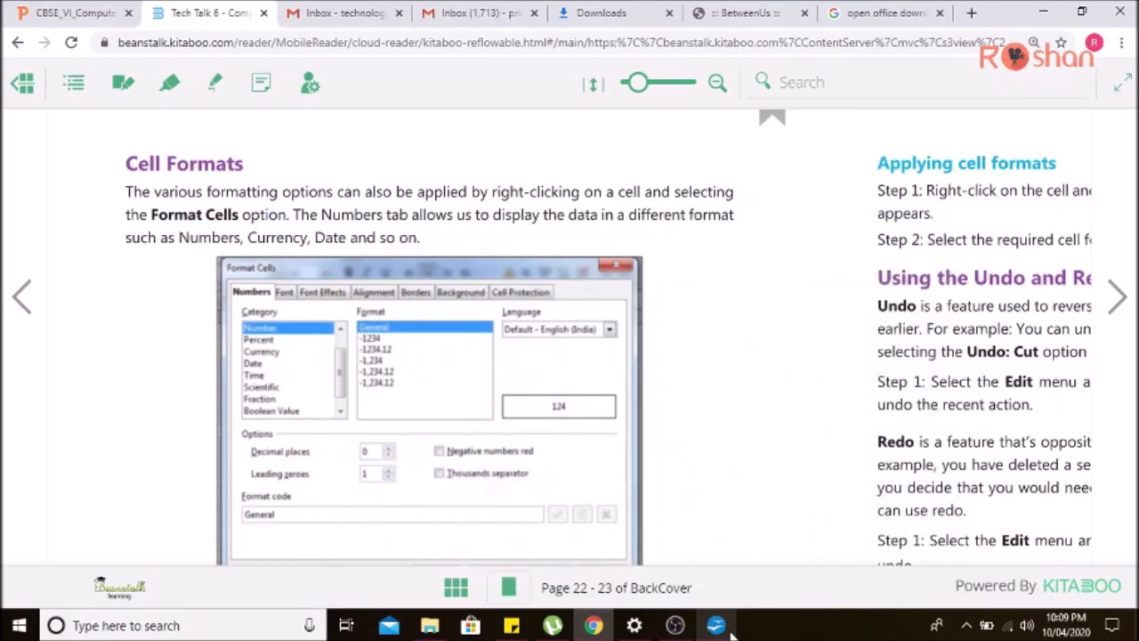
scroll(413, 389, down, 5)
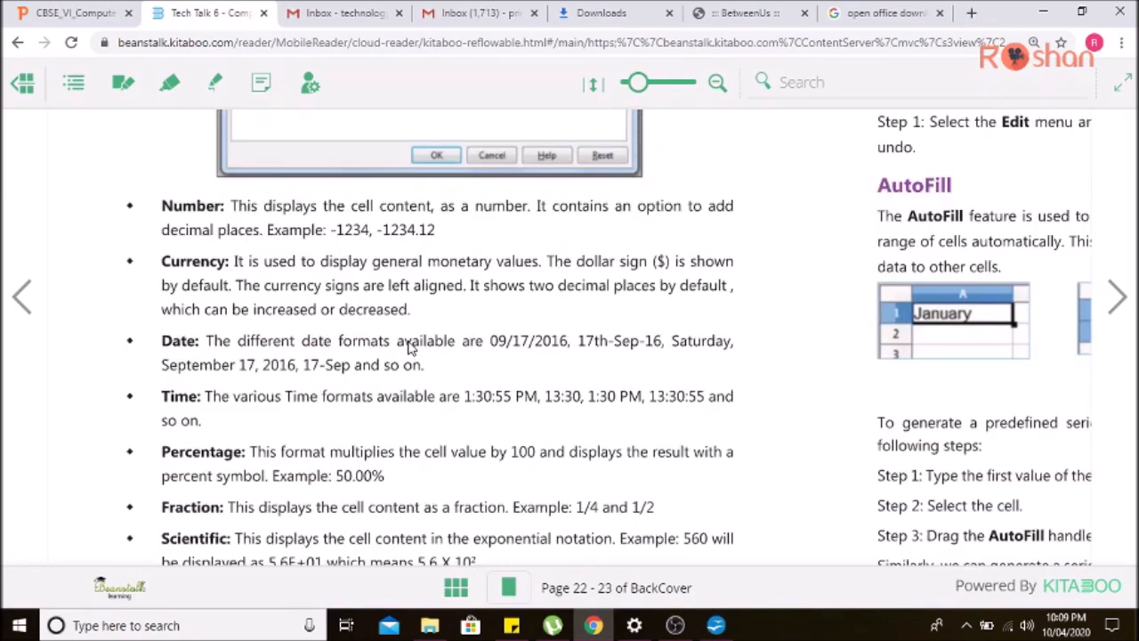
scroll(411, 348, down, 1)
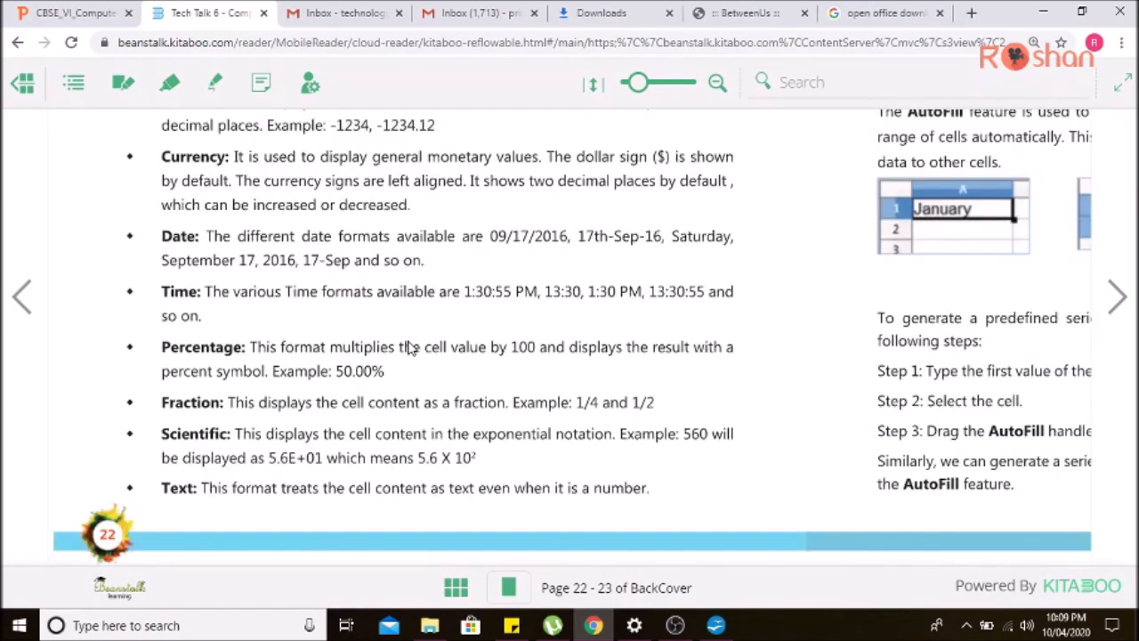
scroll(411, 348, up, 6)
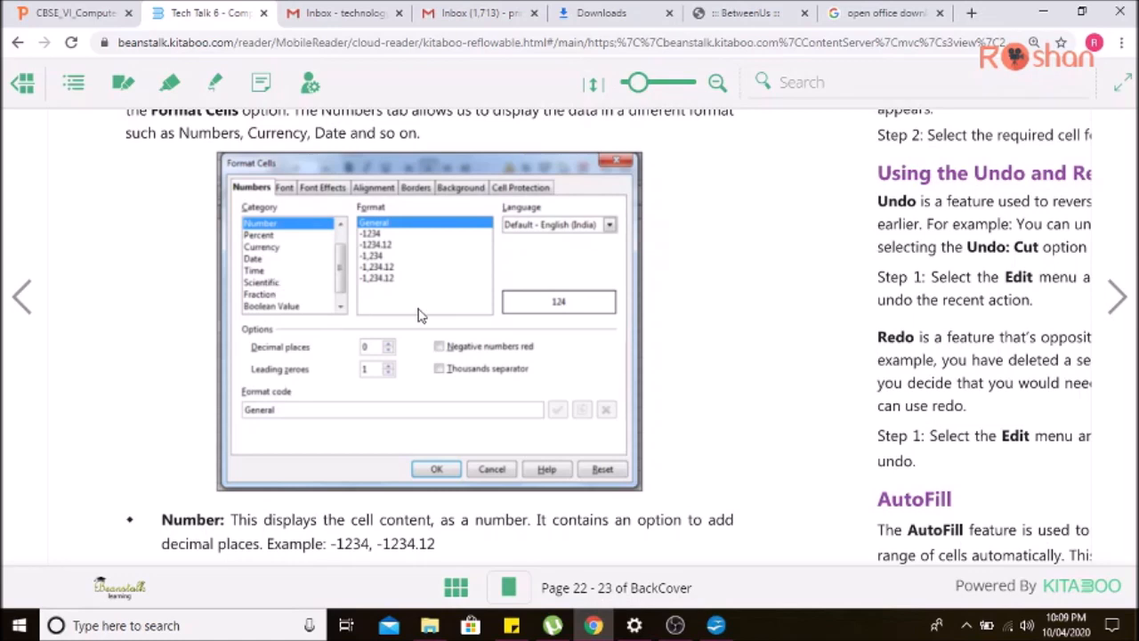
click(717, 627)
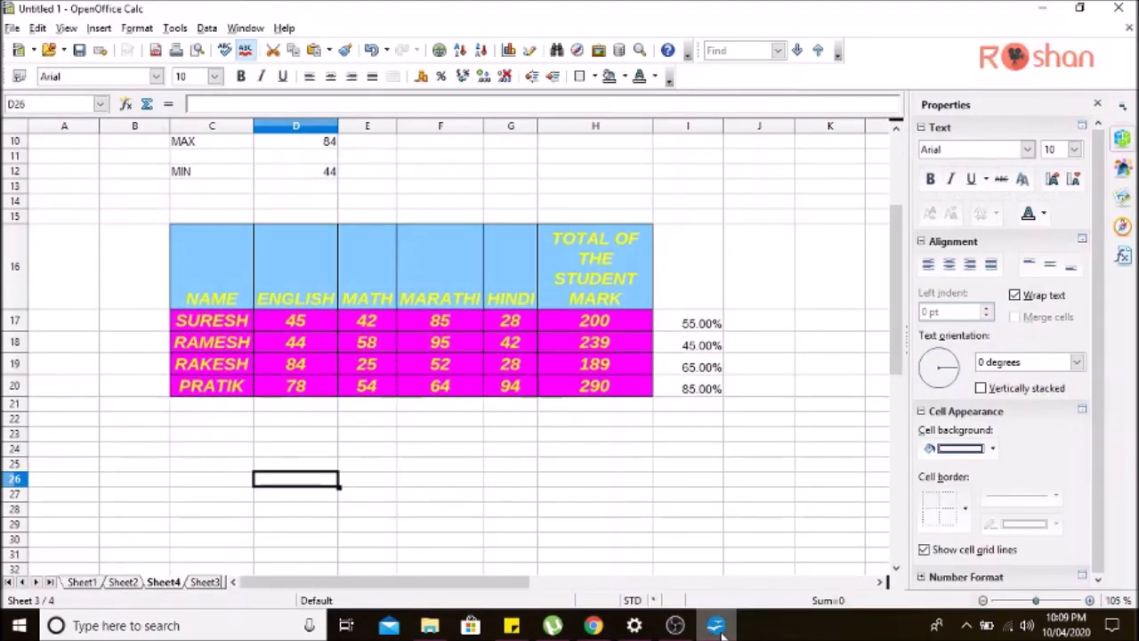
- Switch to the e-book in Chrome, zoom out to view pages 22-23 in full, and return to OpenOffice Calc
click(721, 630)
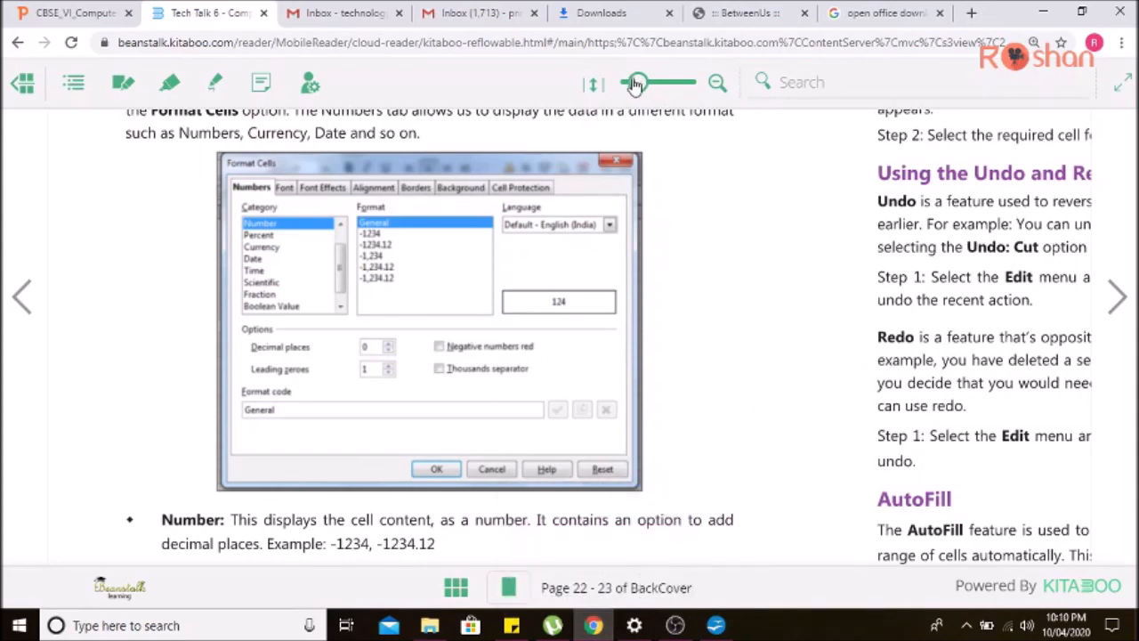
drag(637, 80, 614, 82)
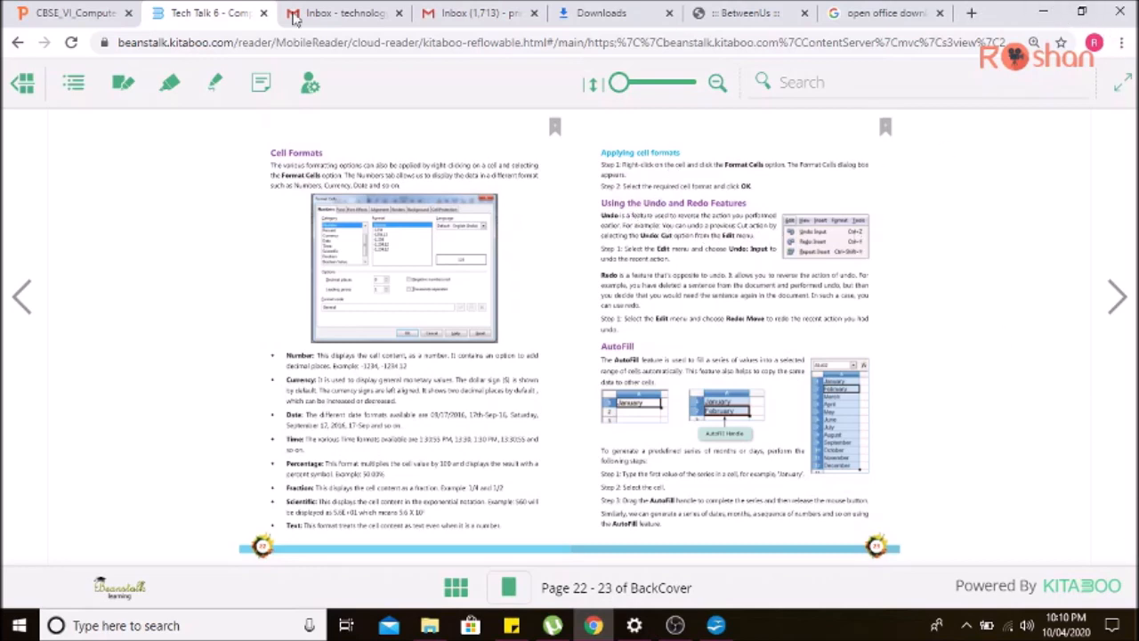
click(716, 625)
- Enter 565 in cell F21 directly below the MARATHI column of the marks table
click(463, 497)
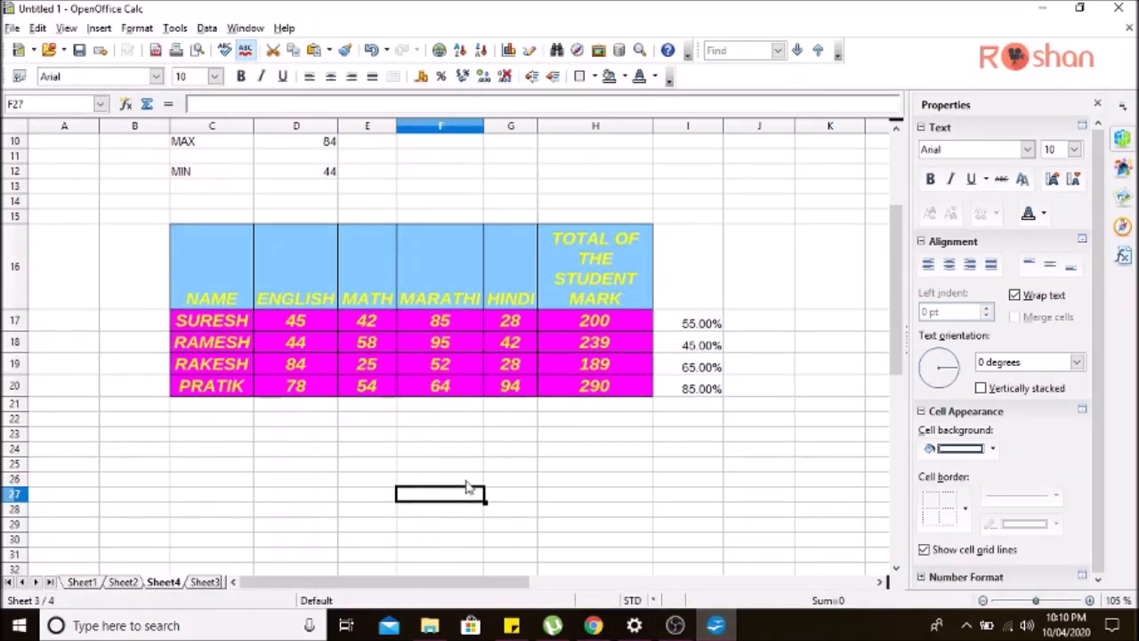
click(502, 433)
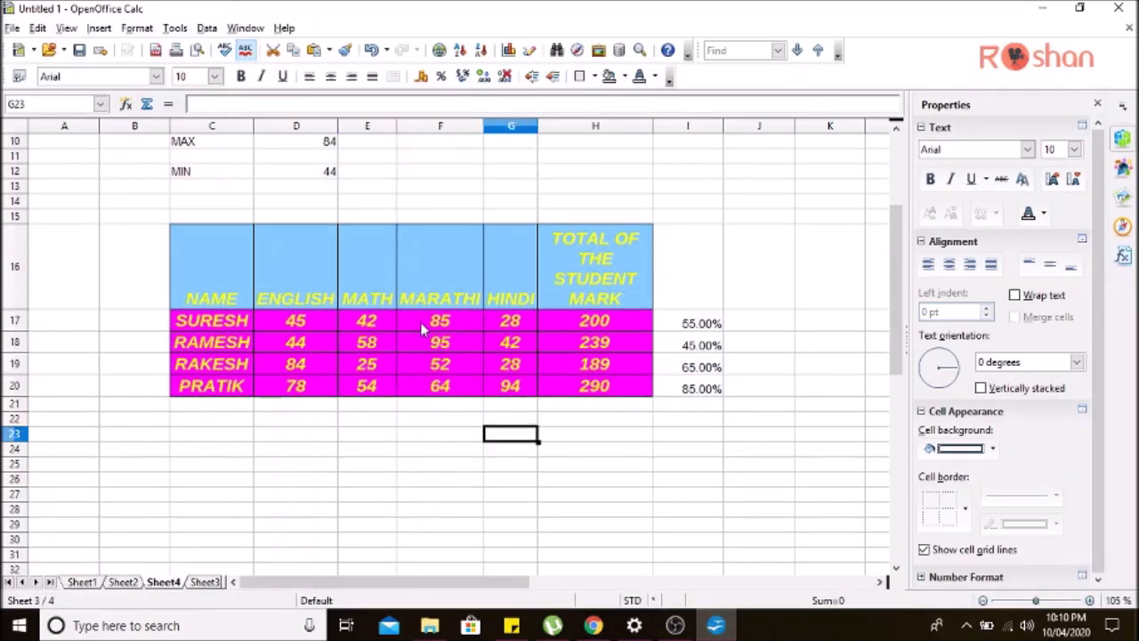
click(430, 409)
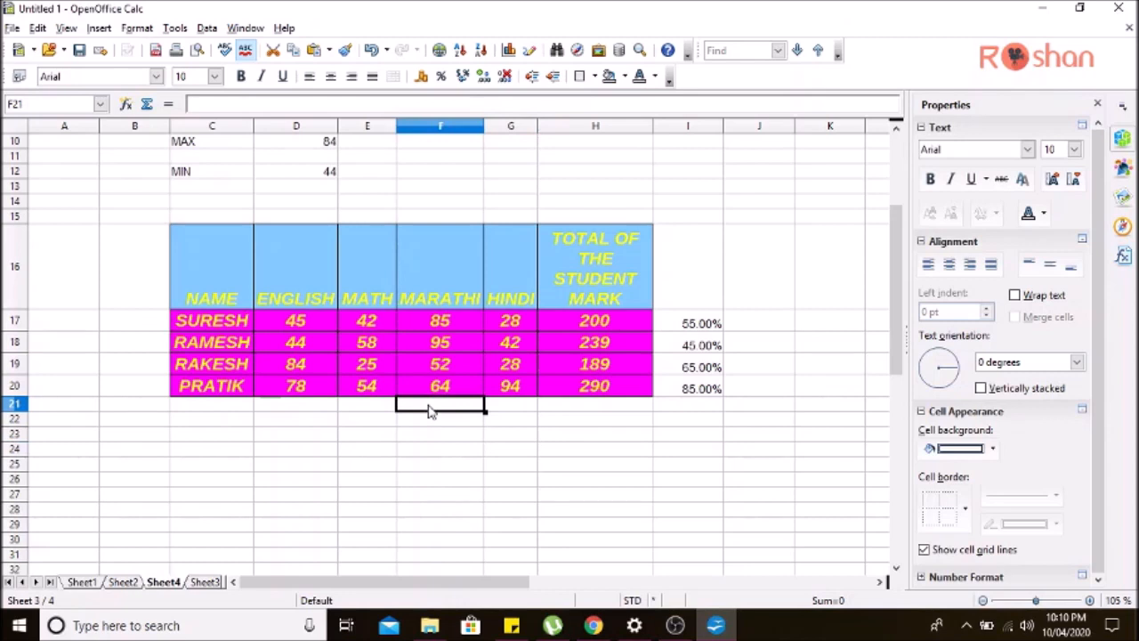
text(565)
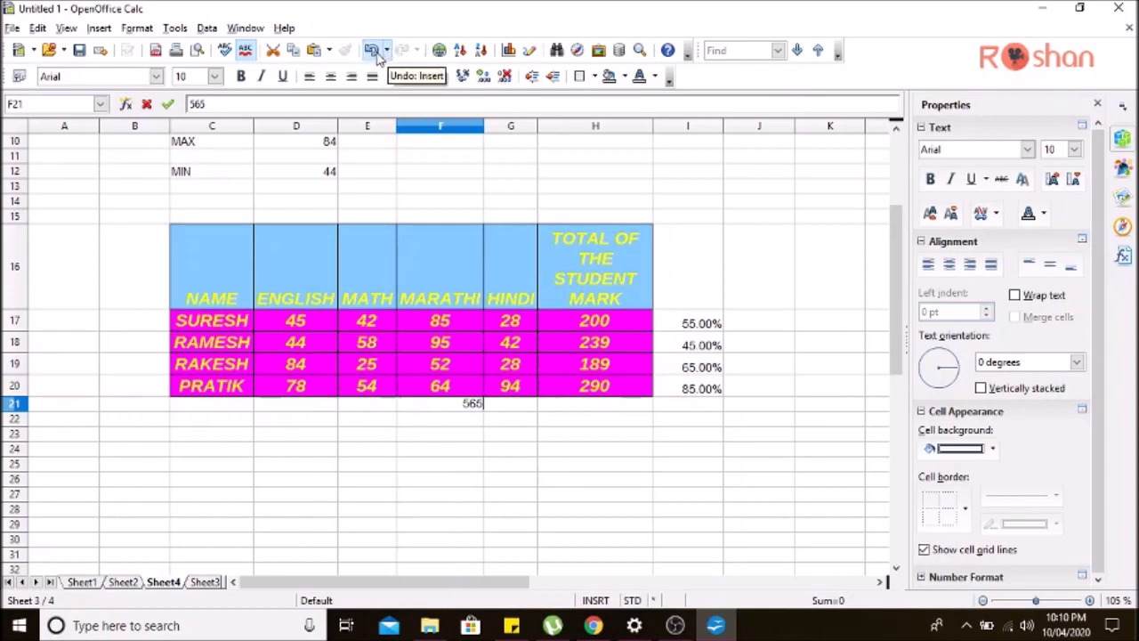
- Undo and redo the 565 entry in cell F21 three times to demonstrate both commands
click(372, 50)
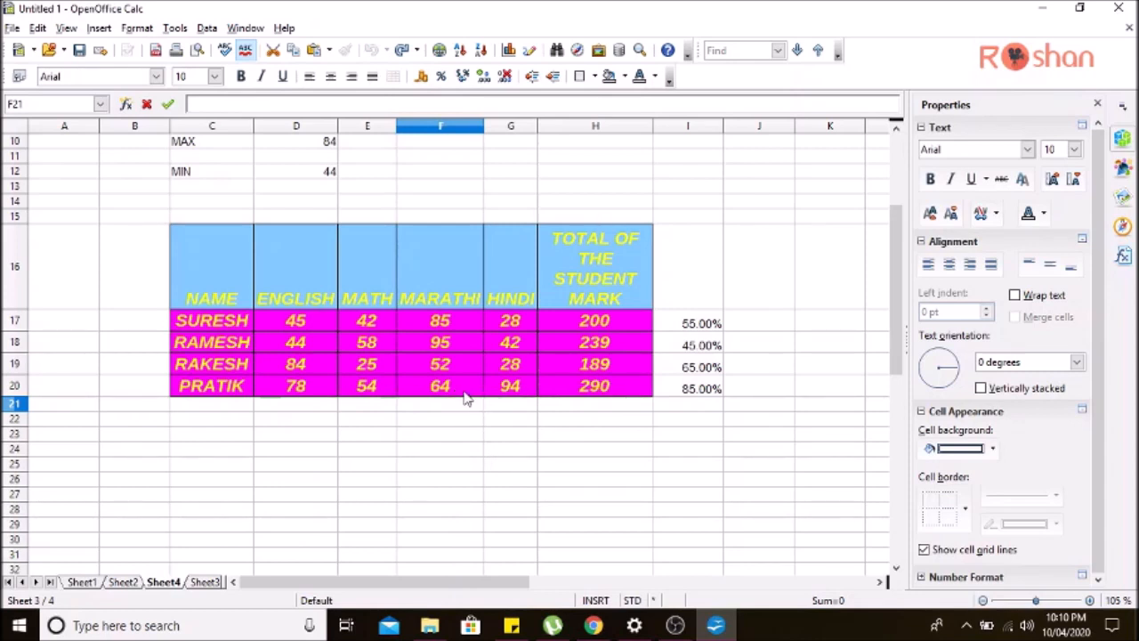
click(401, 50)
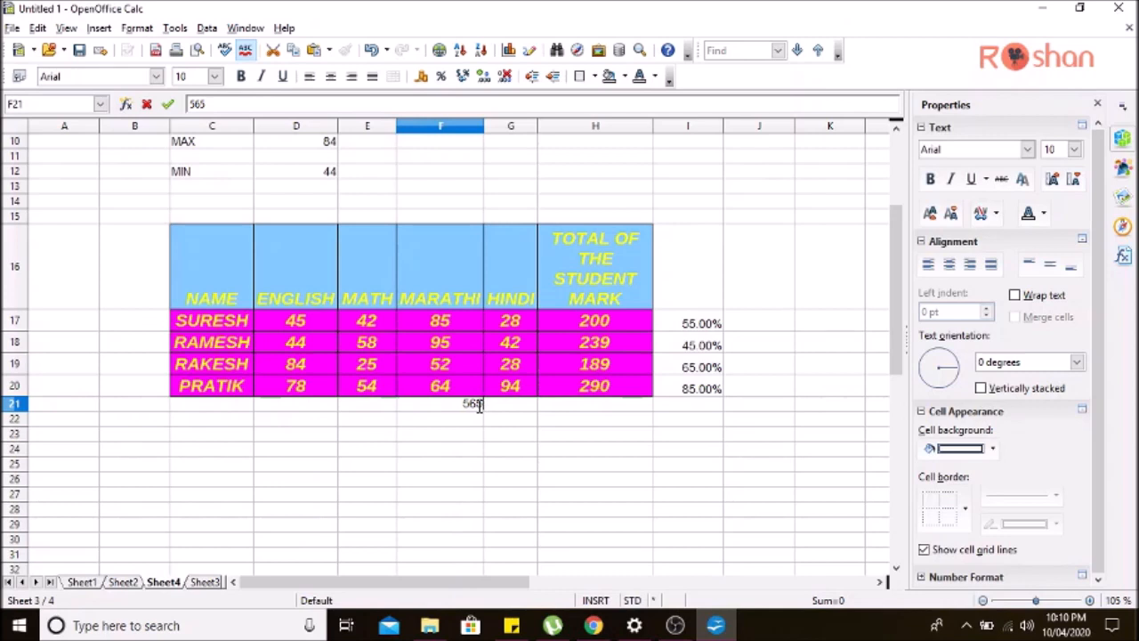
click(377, 51)
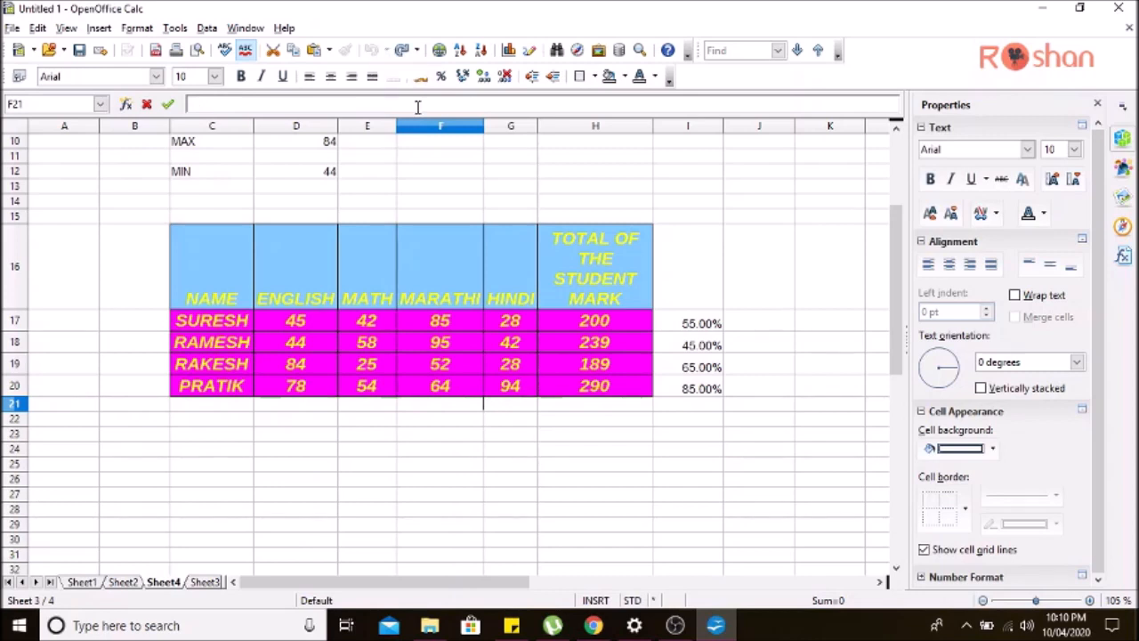
click(401, 51)
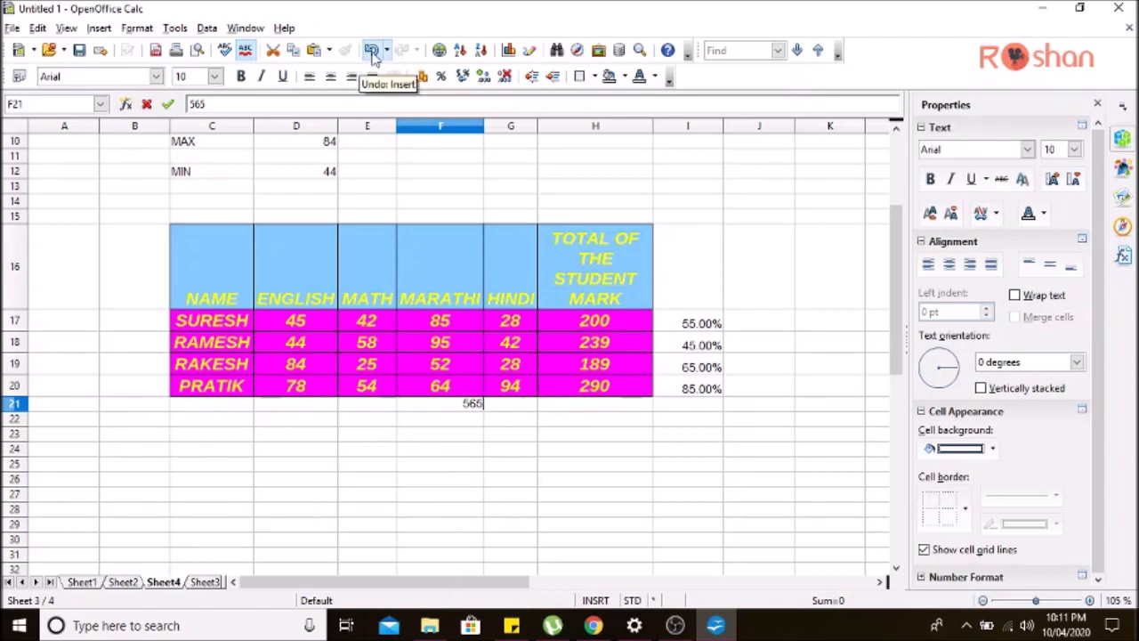
click(372, 52)
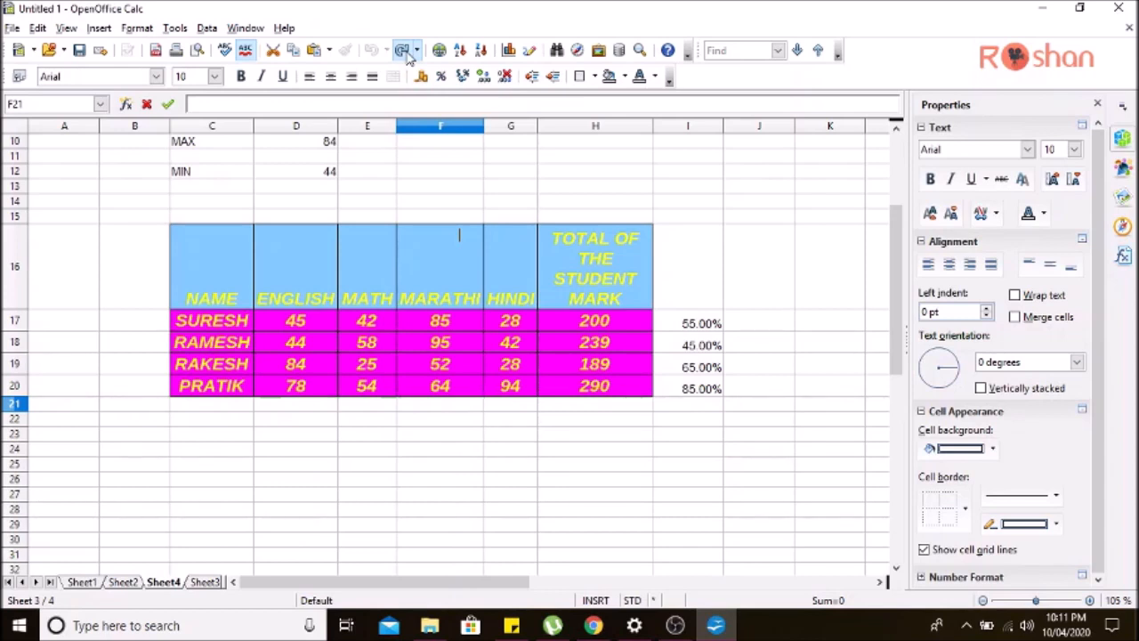
click(406, 50)
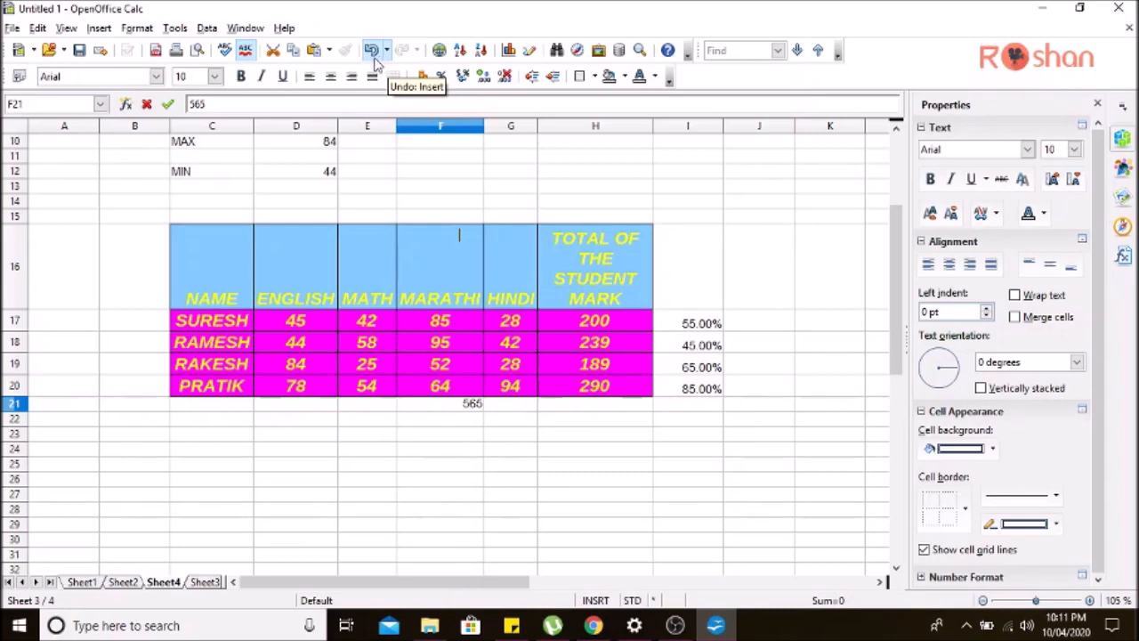
- Switch to the e-book in Chrome, review the Undo, Redo and AutoFill sections on page 23, glance at pages 24-25, and return to OpenOffice Calc
click(719, 626)
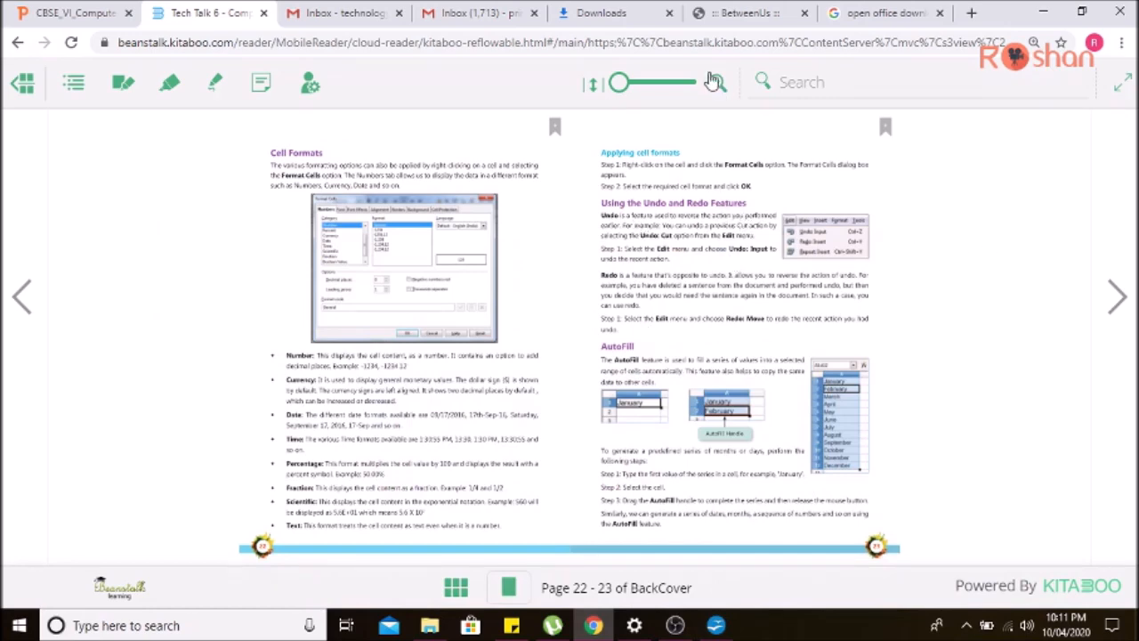
drag(618, 84, 644, 84)
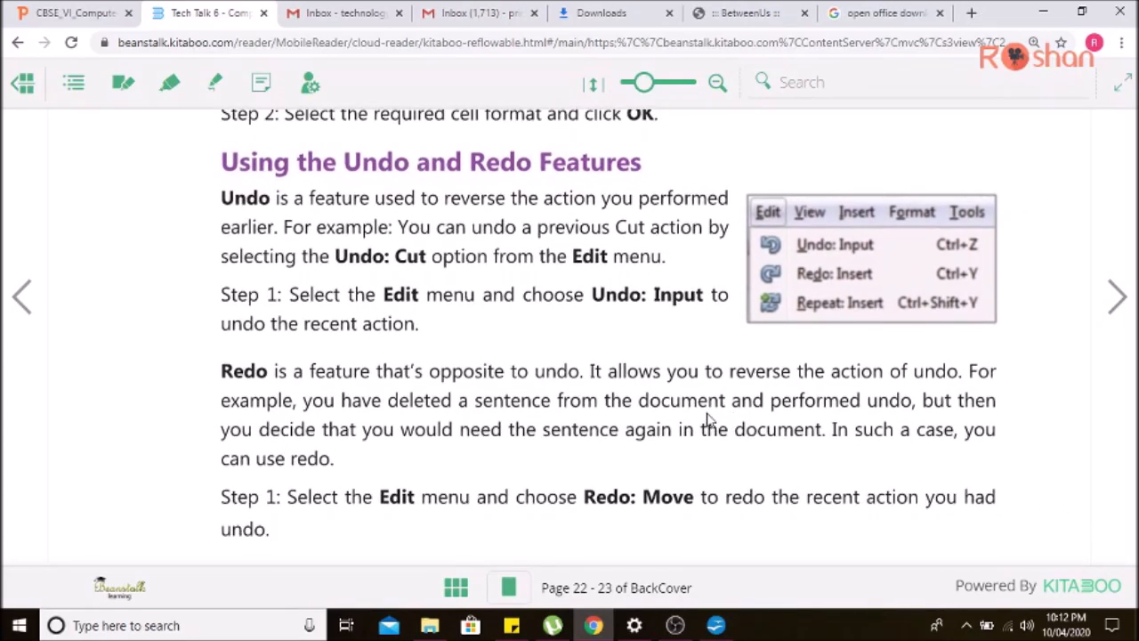
scroll(667, 407, down, 5)
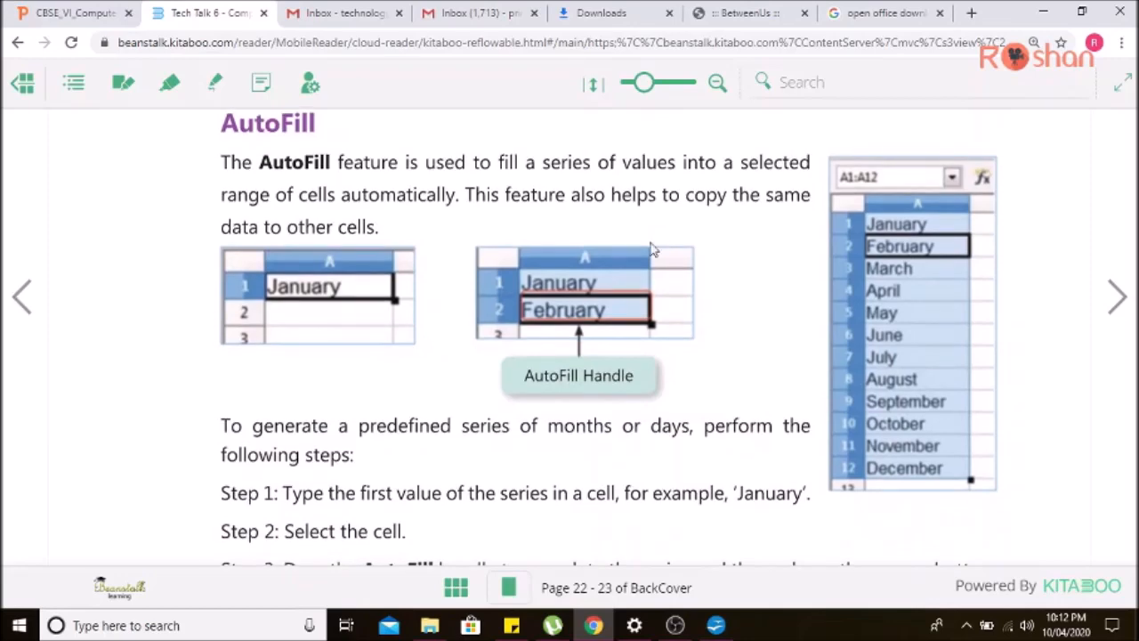
scroll(650, 249, up, 1)
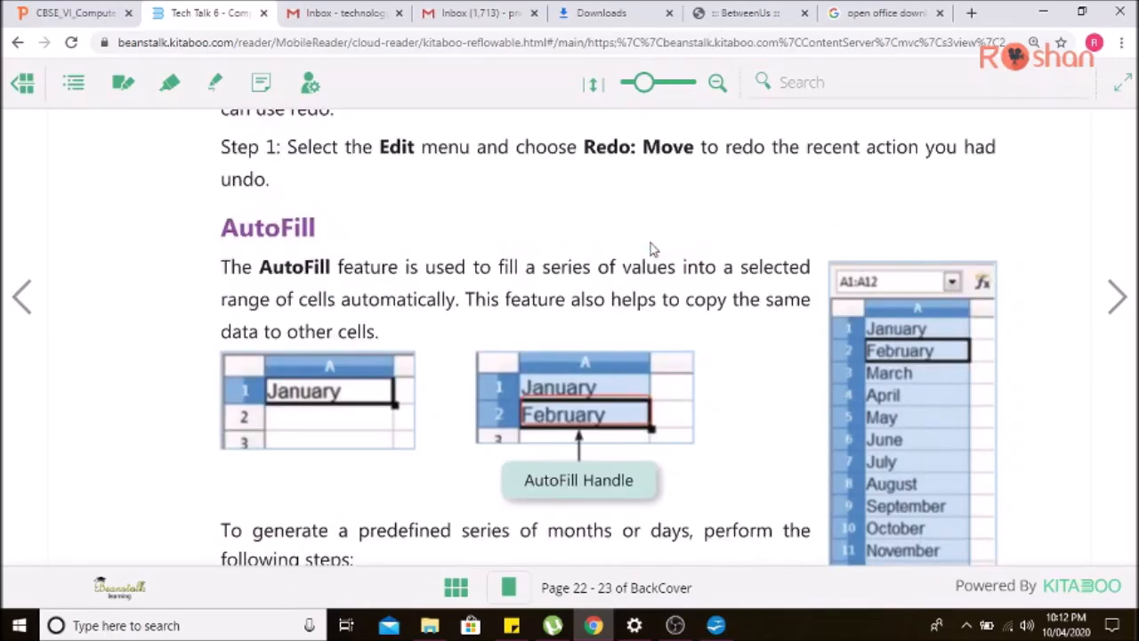
ctrl+scroll(655, 249, up, 2)
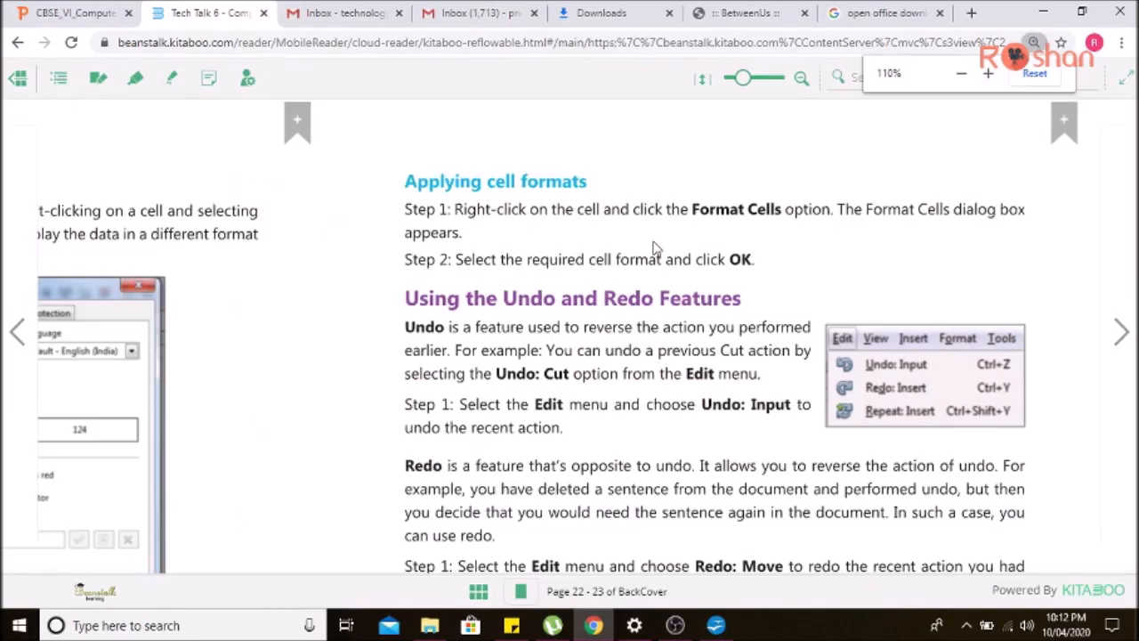
drag(643, 82, 627, 82)
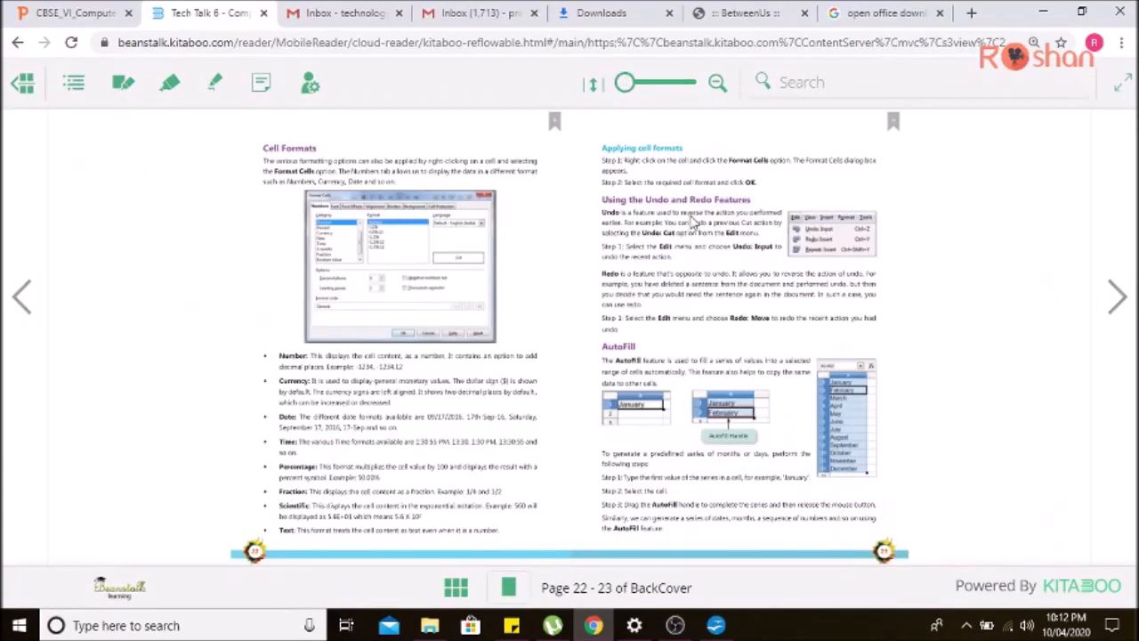
click(1124, 311)
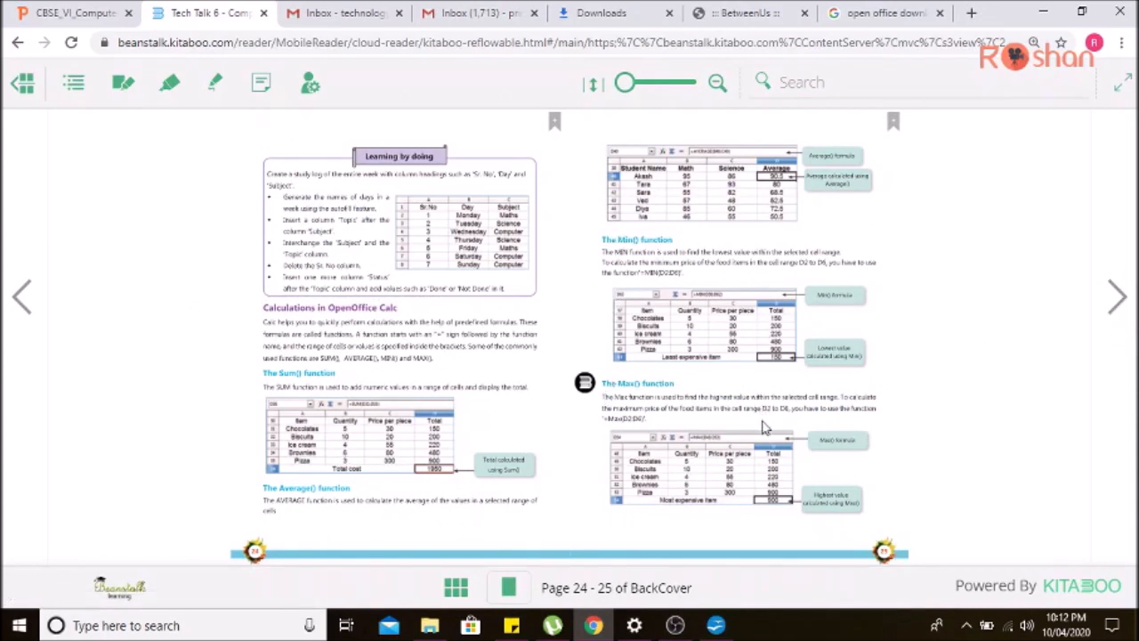
click(23, 301)
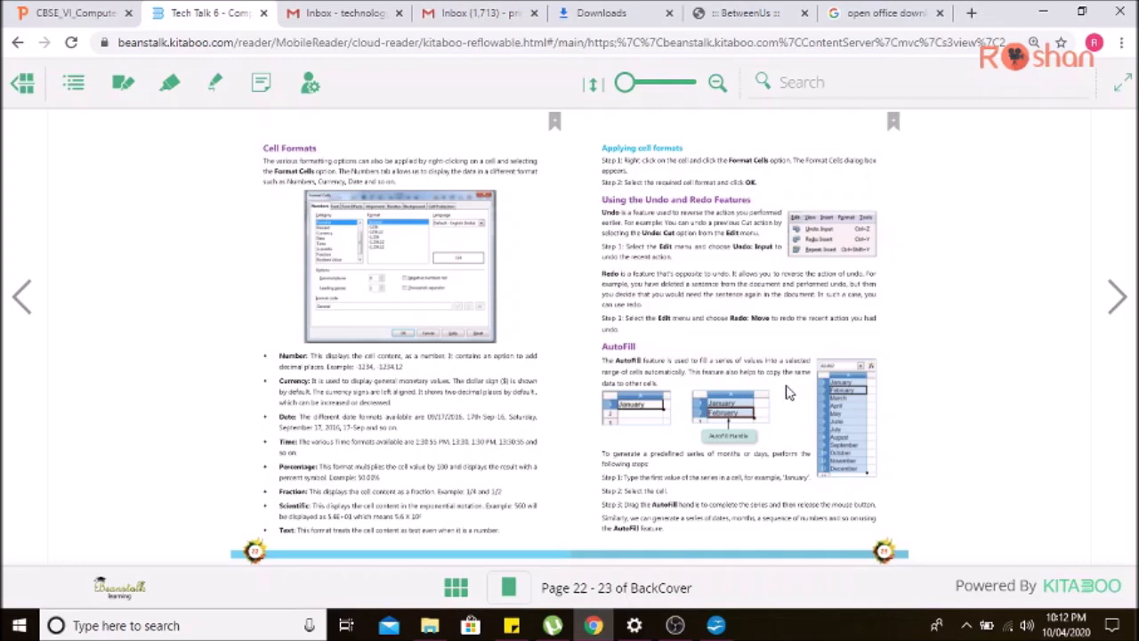
click(716, 625)
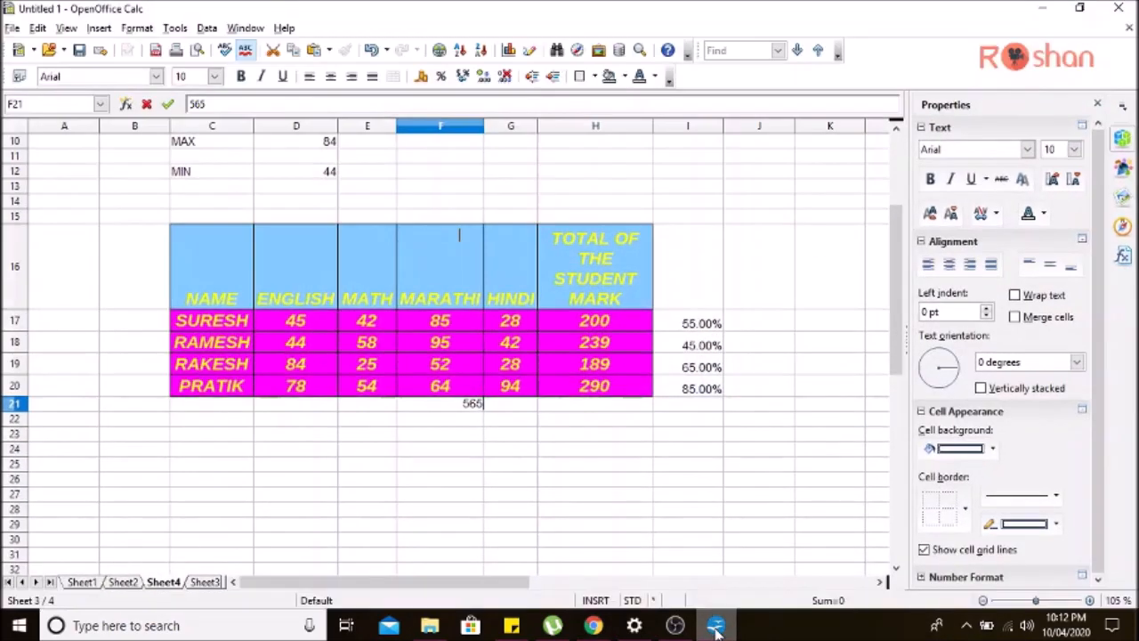
click(225, 436)
text(AN)
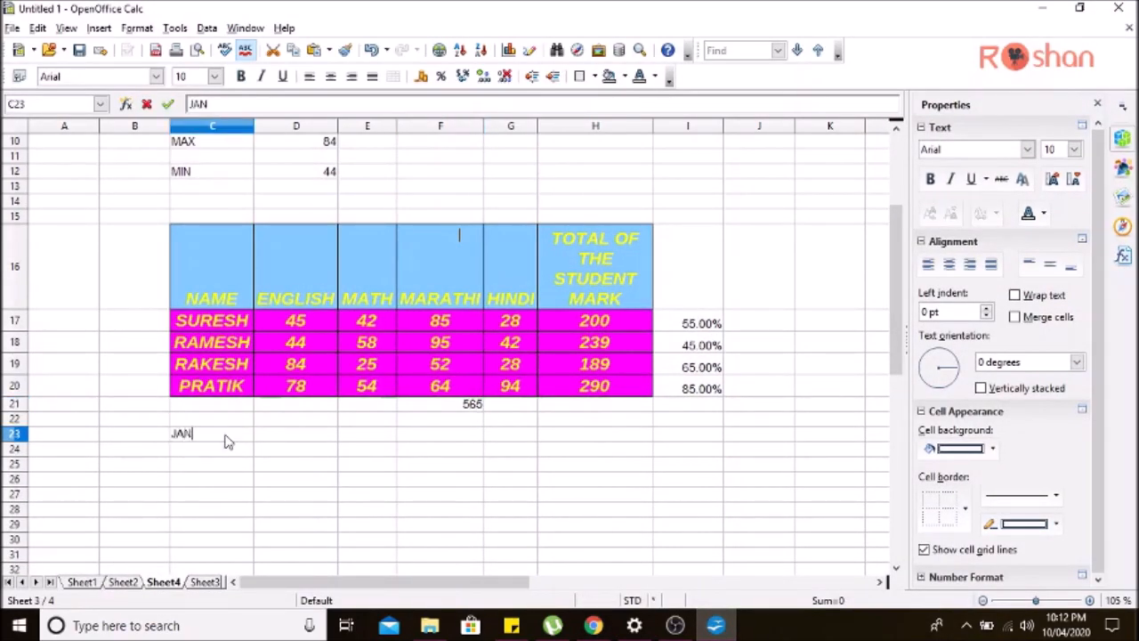
click(737, 630)
click(728, 634)
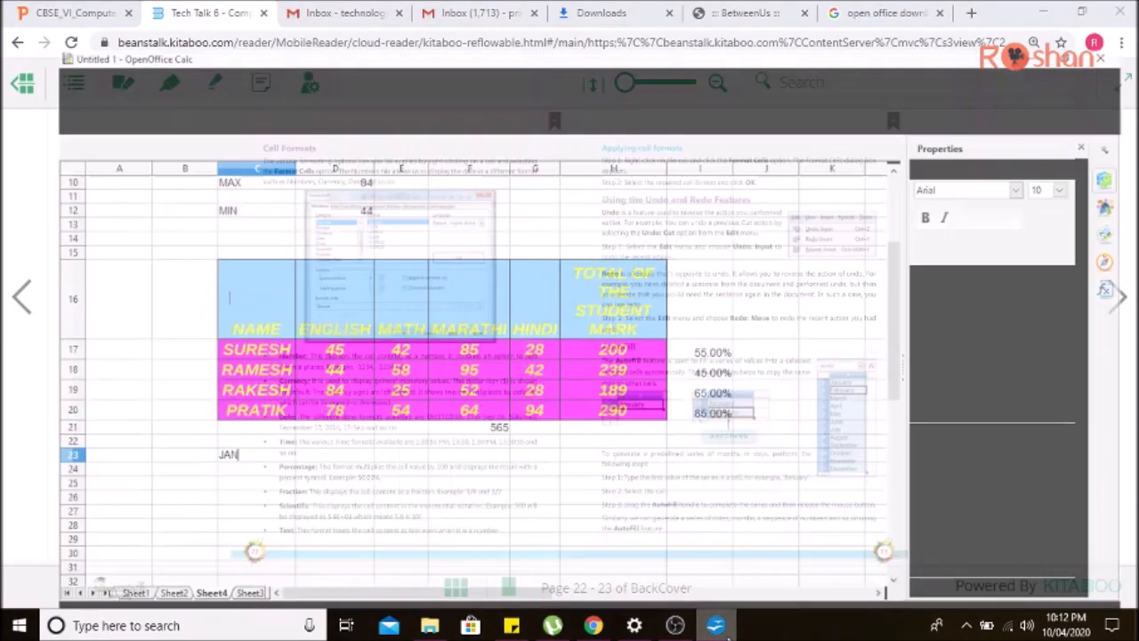
key(BackSpace)
key(BackSpace)
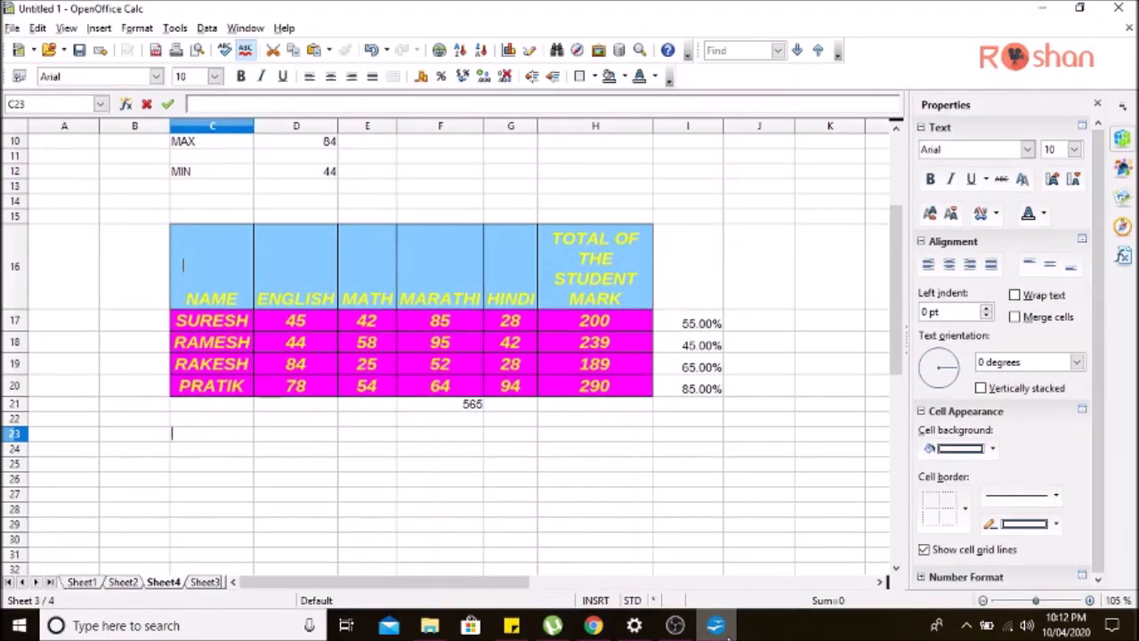
- Enter 1 and 2 in cells C23 and C24, and AutoFill the number series down to 9 in C31
text(1)
key(Return)
text(2)
key(Return)
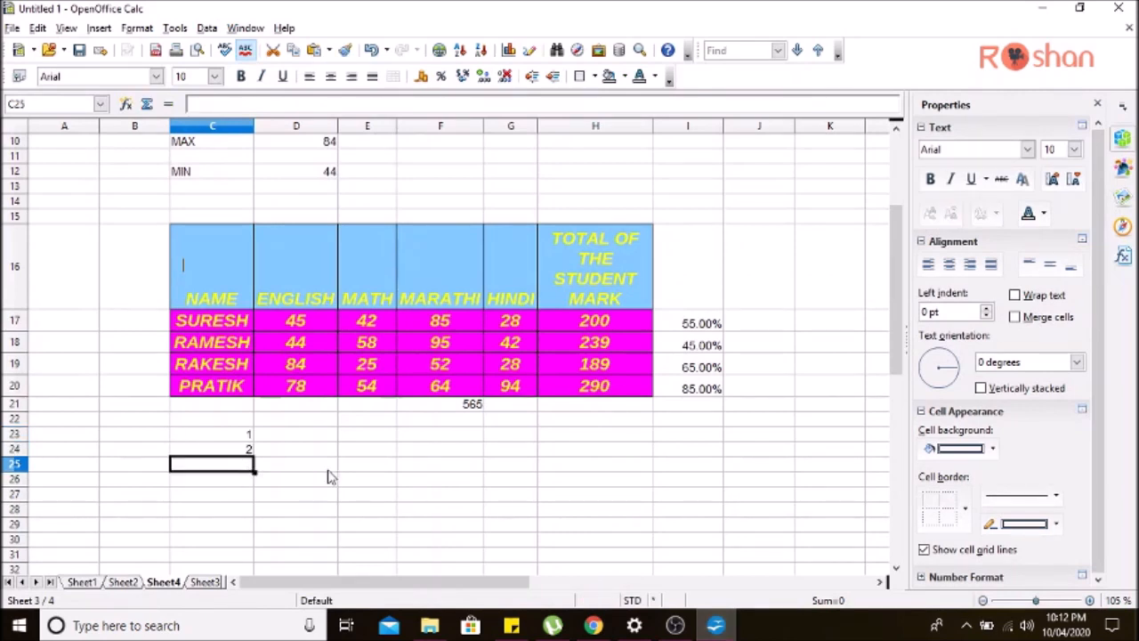
drag(239, 435, 254, 559)
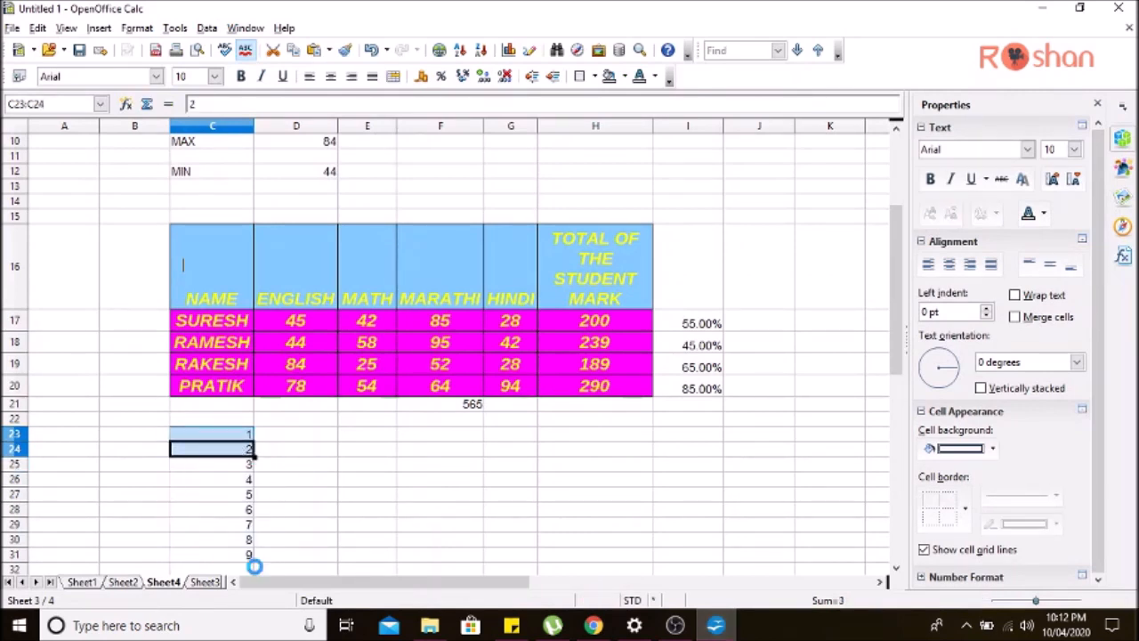
- Enter JAN and FEB in cells D23 and D24, and AutoFill the month series down to Oct in D32
click(380, 465)
click(324, 436)
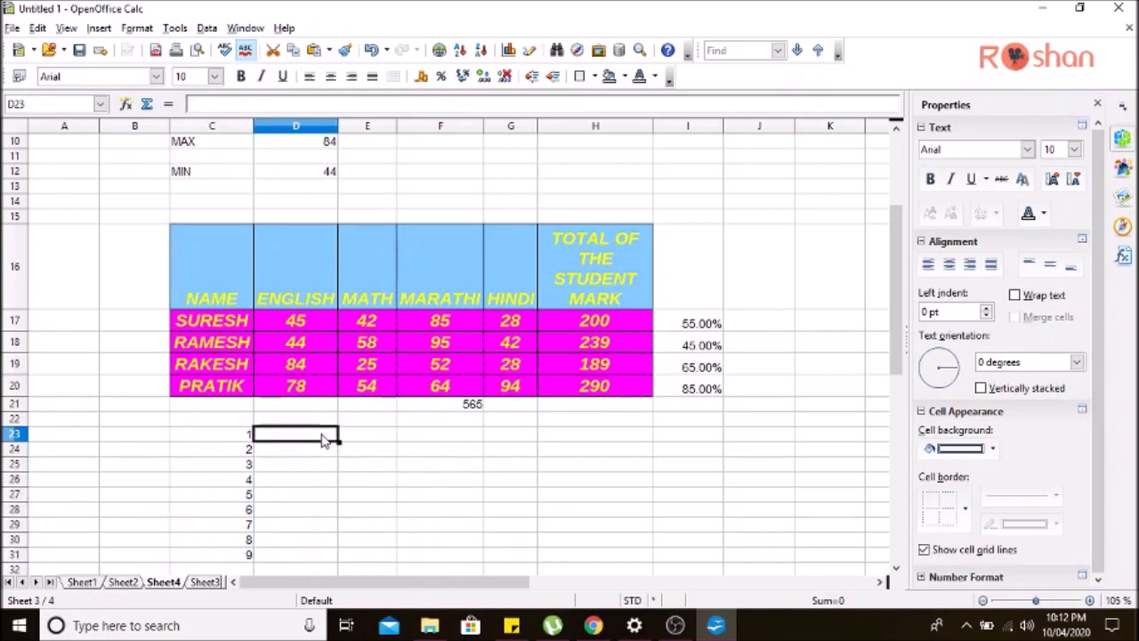
text(JAN)
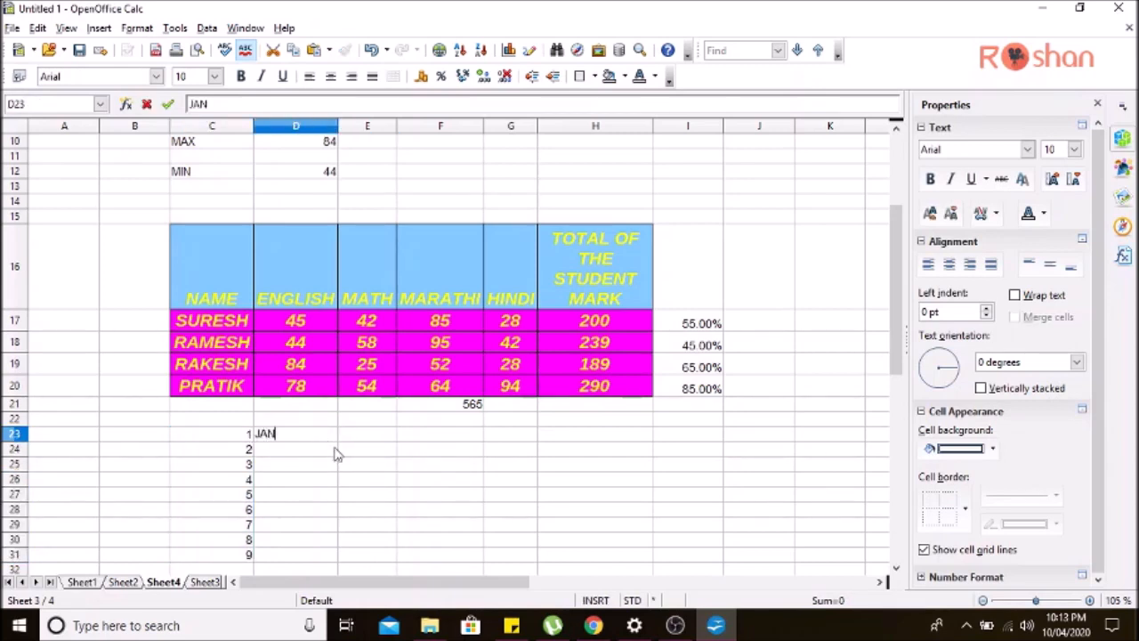
click(316, 451)
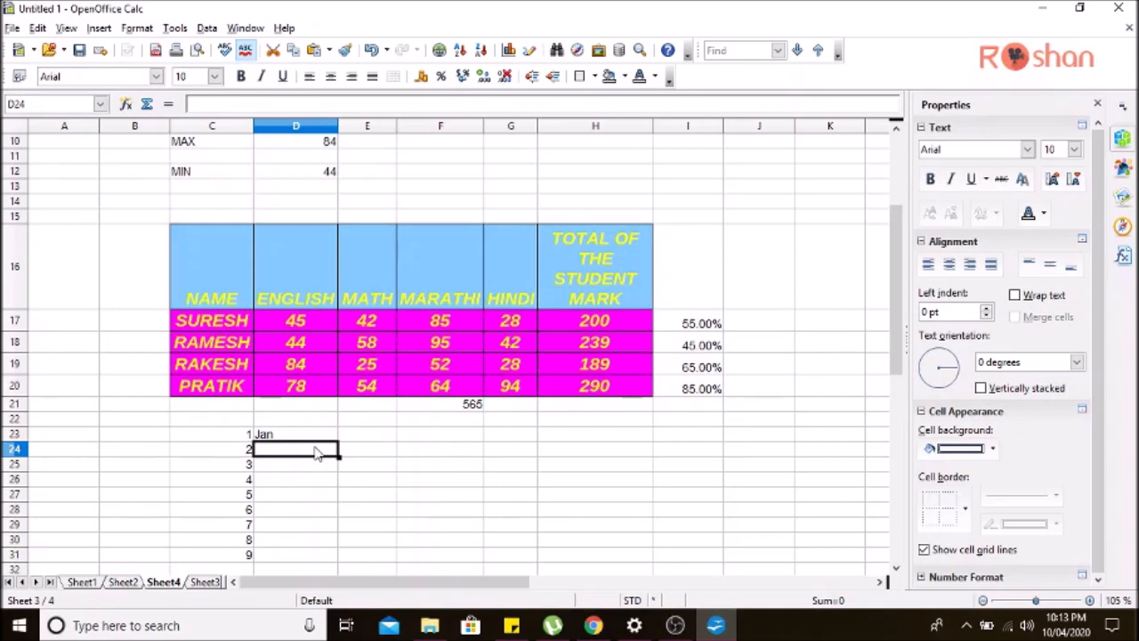
text(FEB)
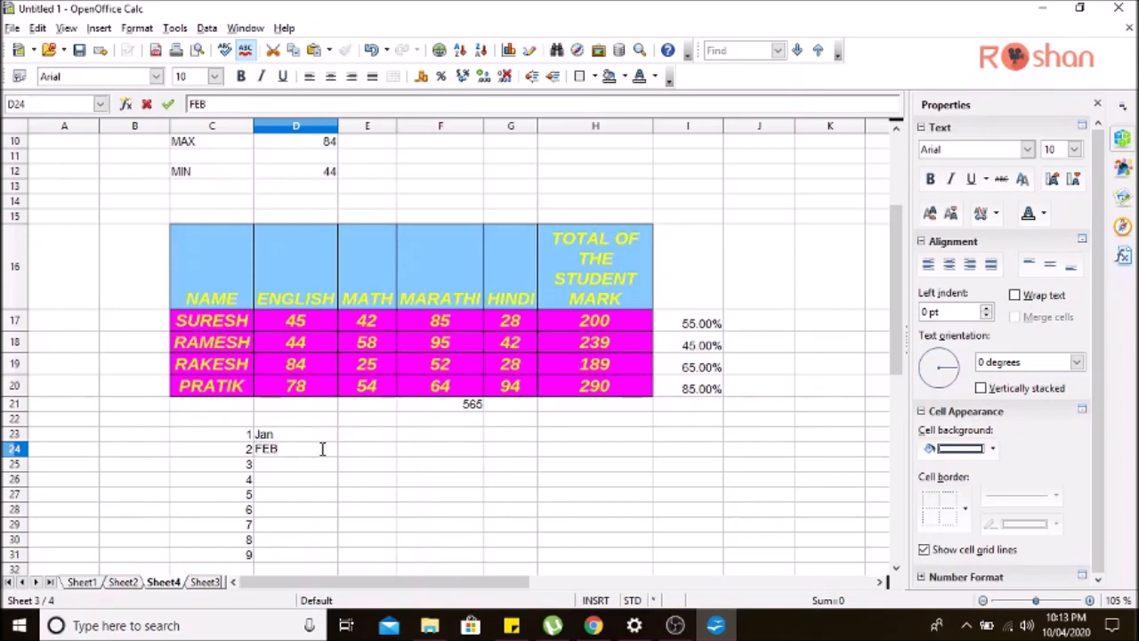
click(336, 495)
drag(285, 438, 340, 285)
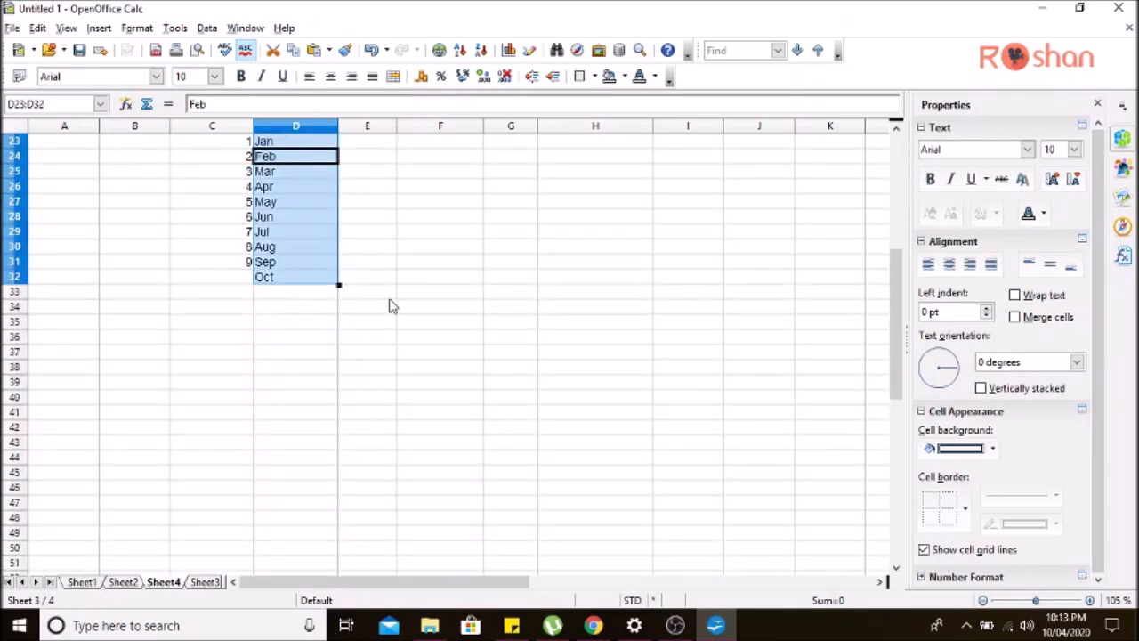
scroll(389, 303, up, 2)
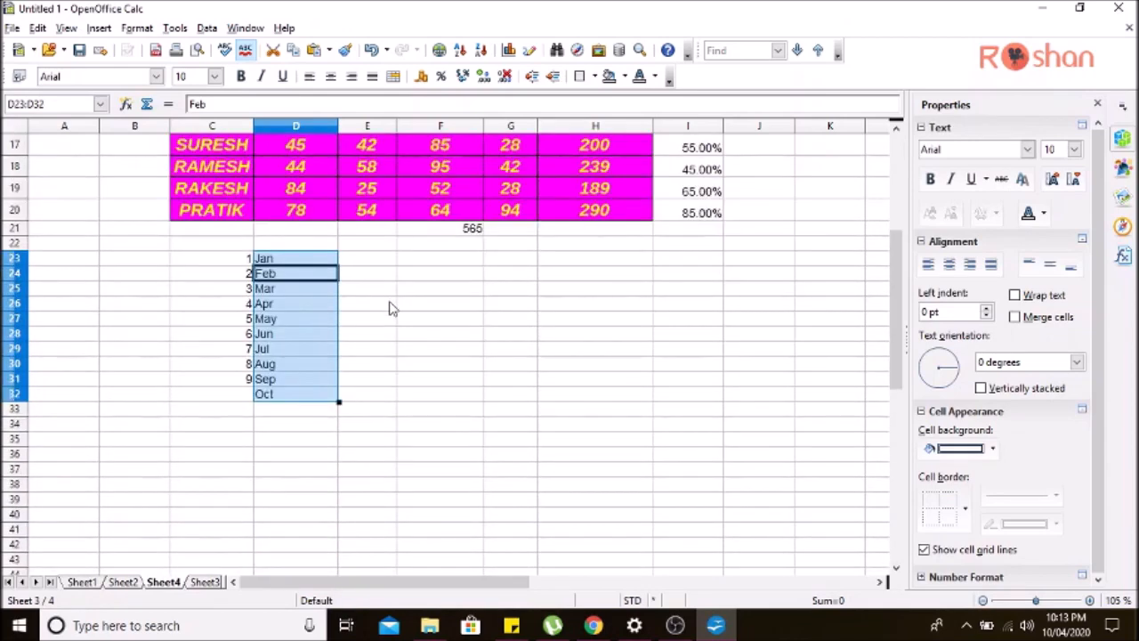
click(493, 425)
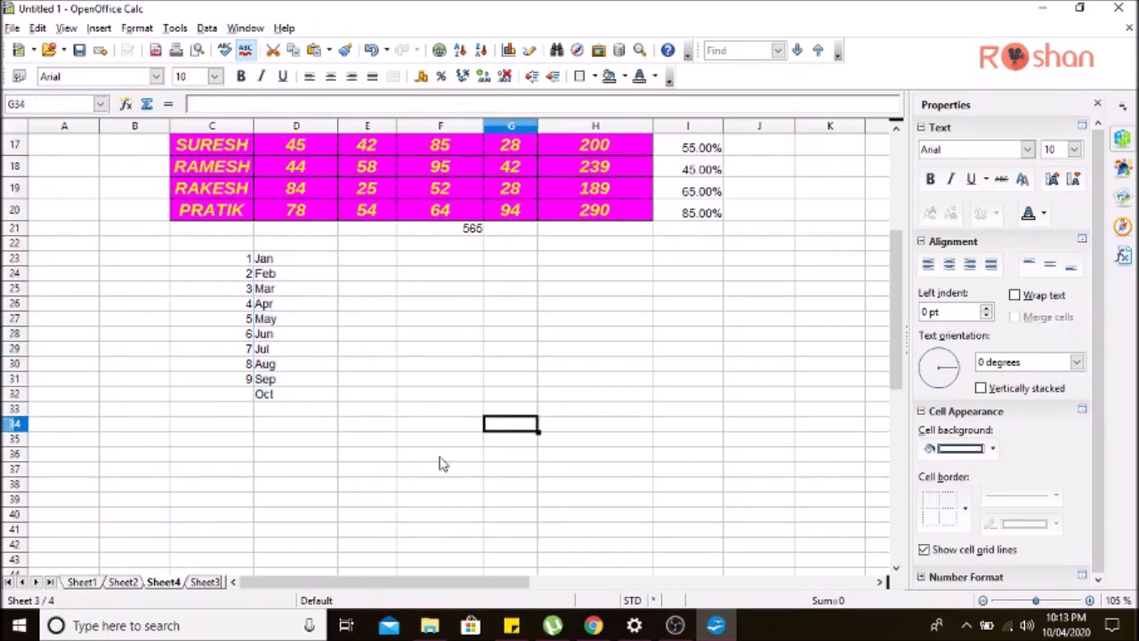
click(716, 626)
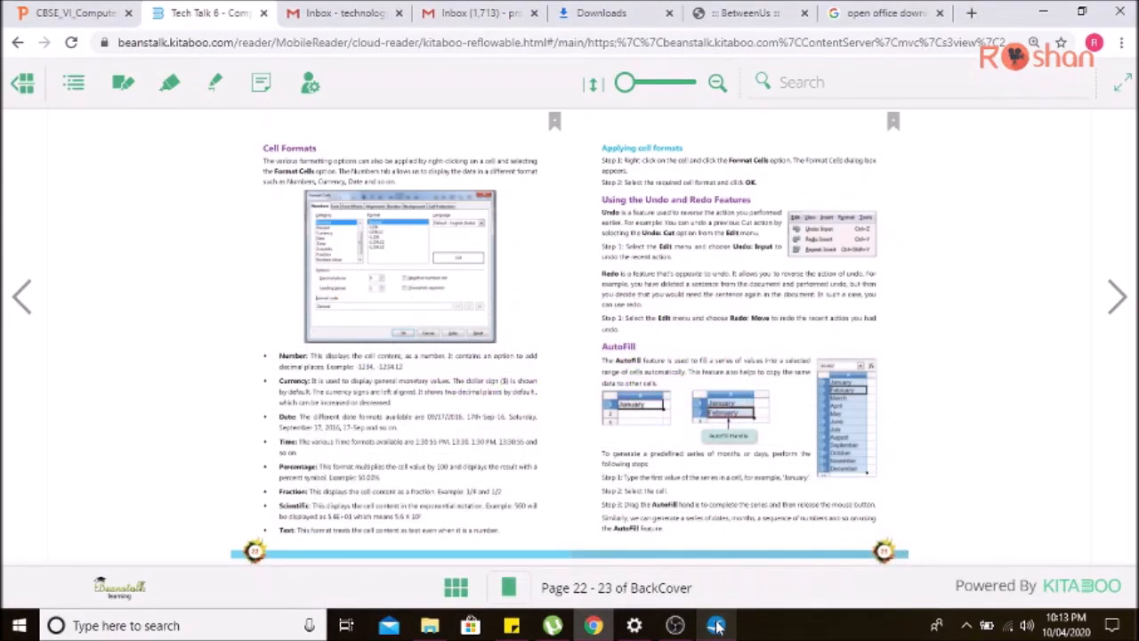
click(717, 626)
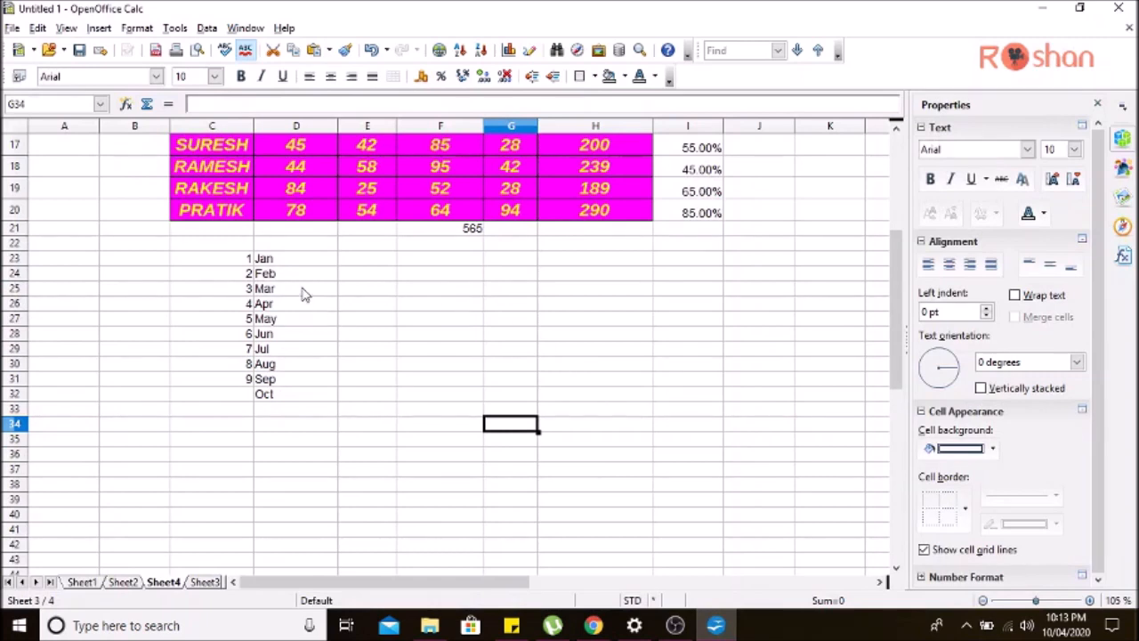
- Enter 1 and 2 in cells F27 and F28, and AutoFill the number series down to 14 in F40
click(292, 262)
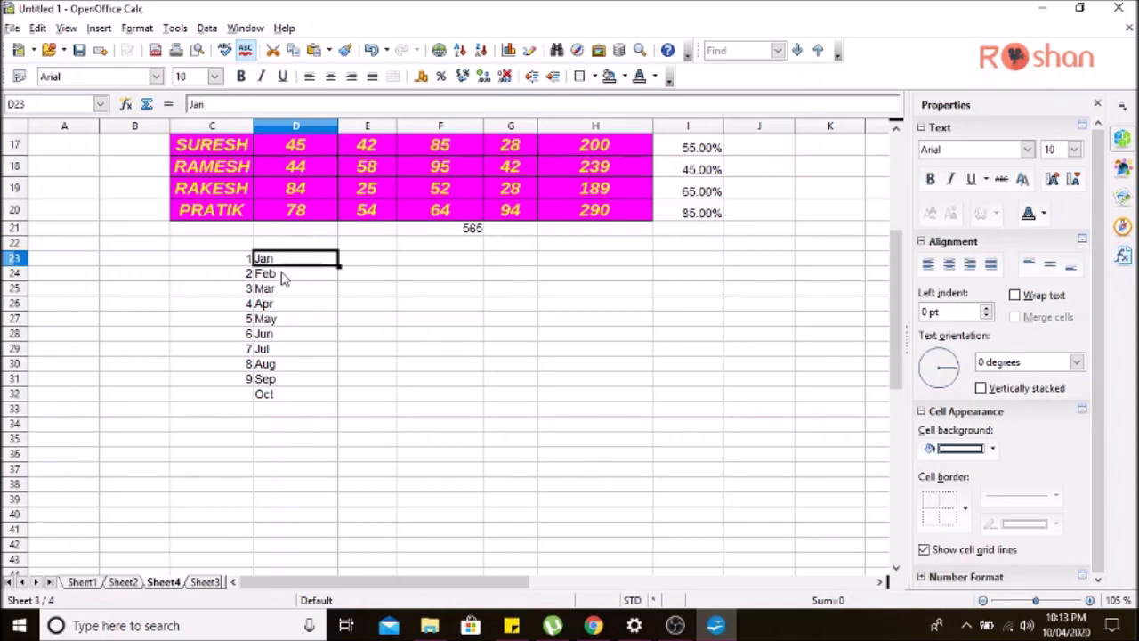
click(508, 379)
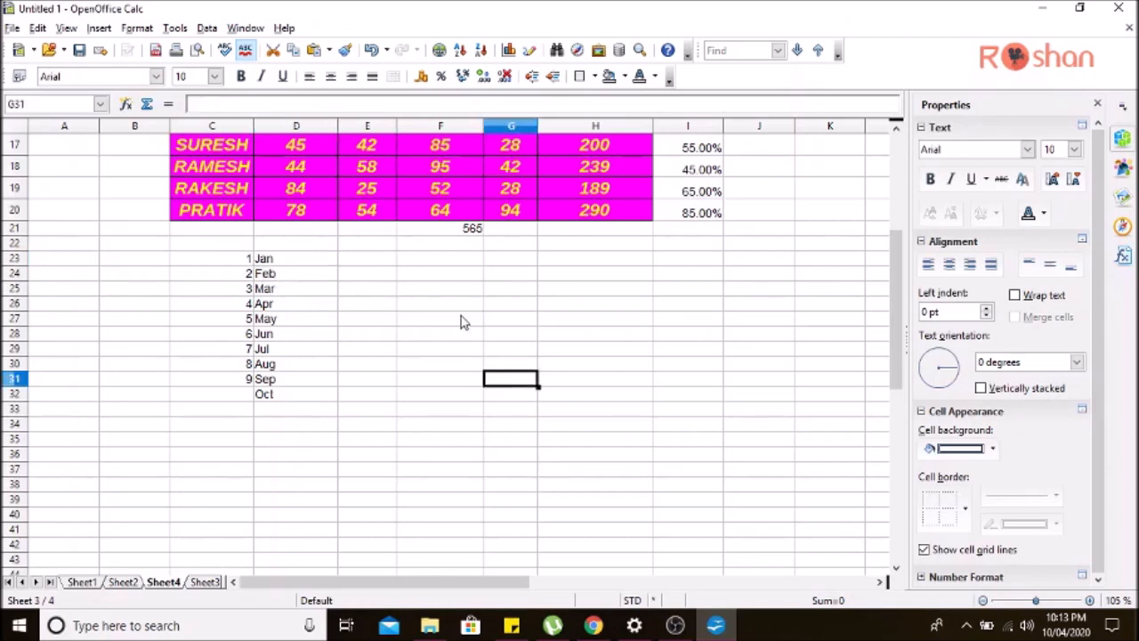
click(463, 322)
text(1)
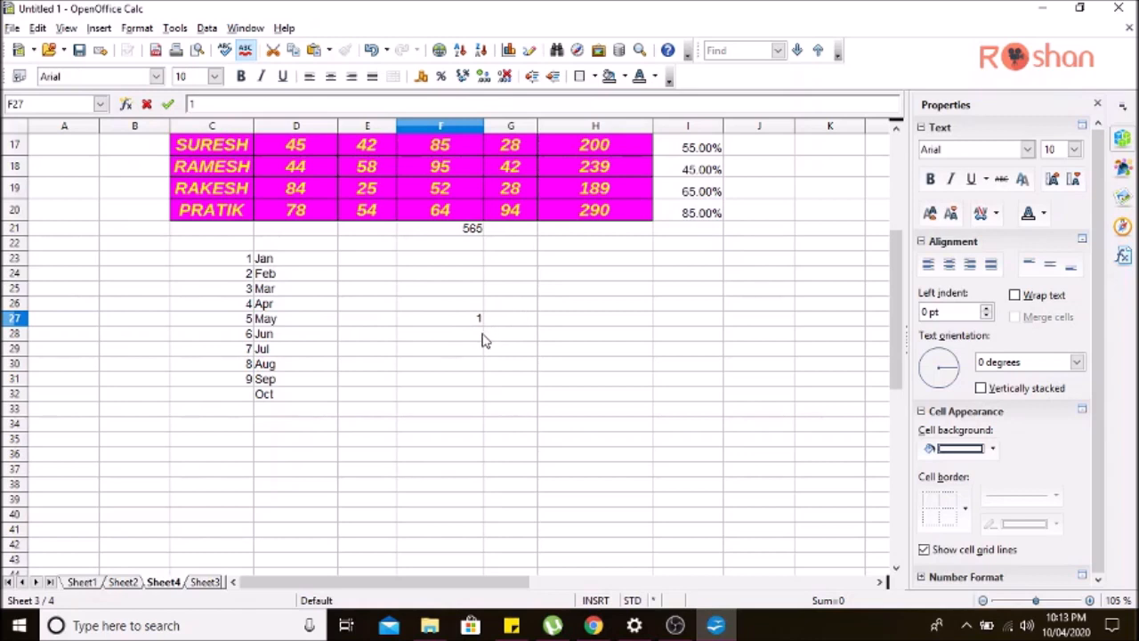
key(Return)
text(2)
click(472, 323)
drag(476, 325, 486, 524)
- Enter JAN and FEB in cells G27 and G28, and AutoFill the month series down to Mar in G41
click(532, 323)
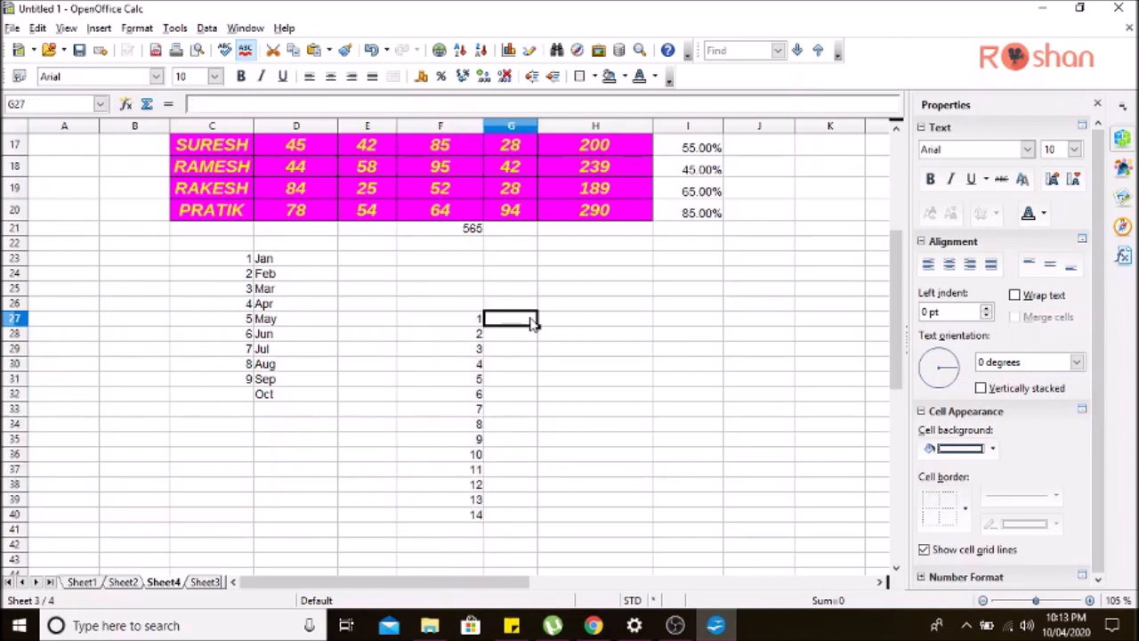
text(JAN)
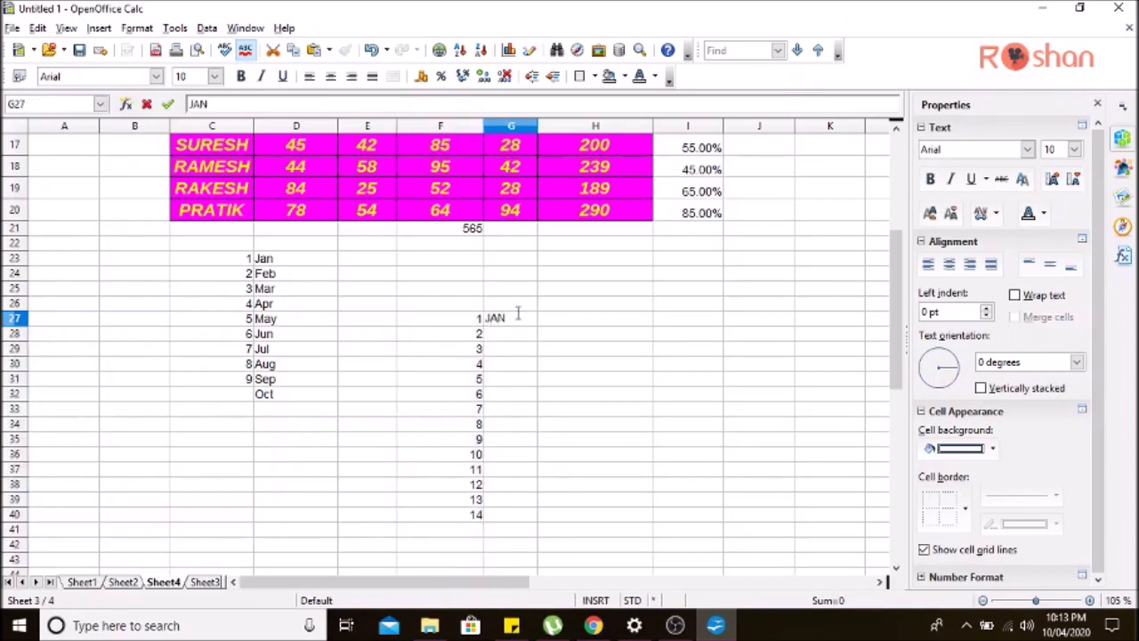
key(Return)
text(FEB)
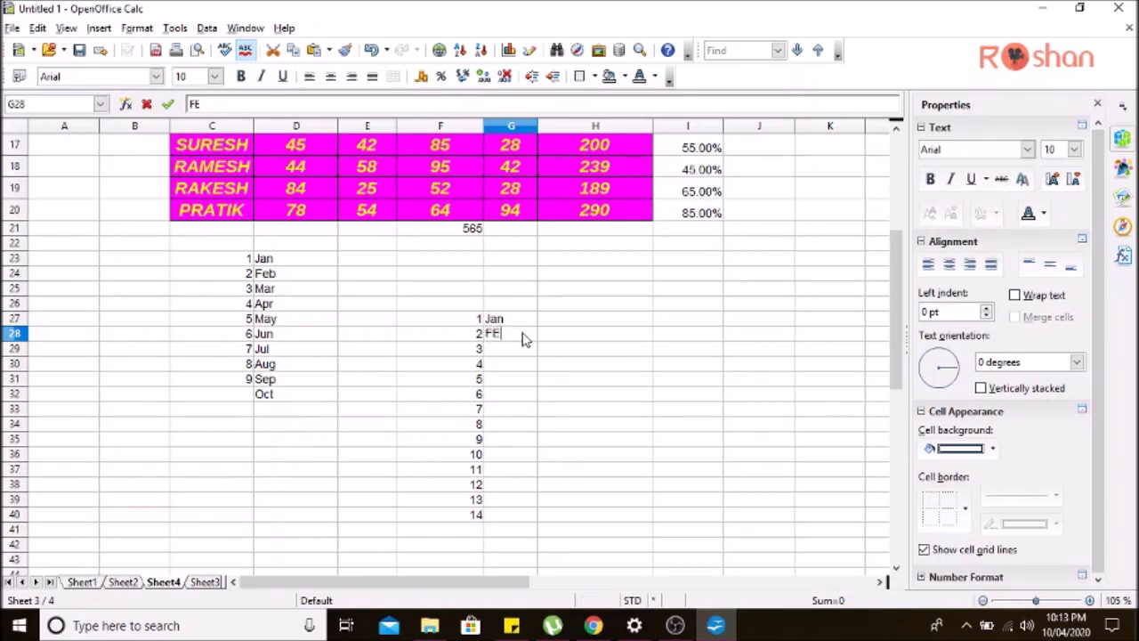
click(574, 379)
drag(516, 319, 539, 539)
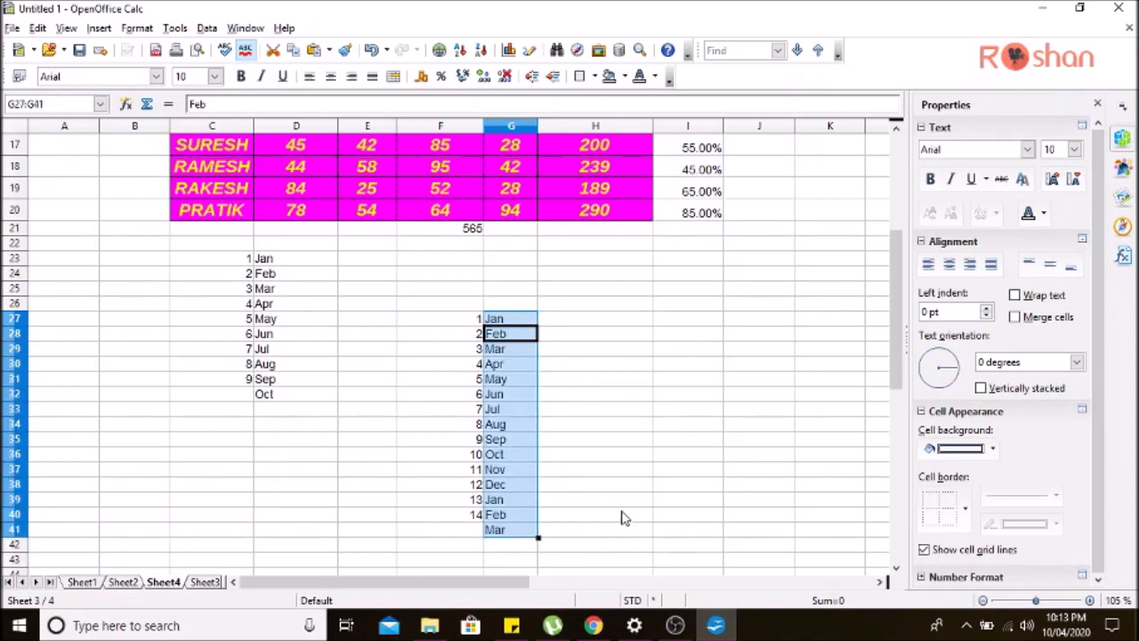
click(658, 455)
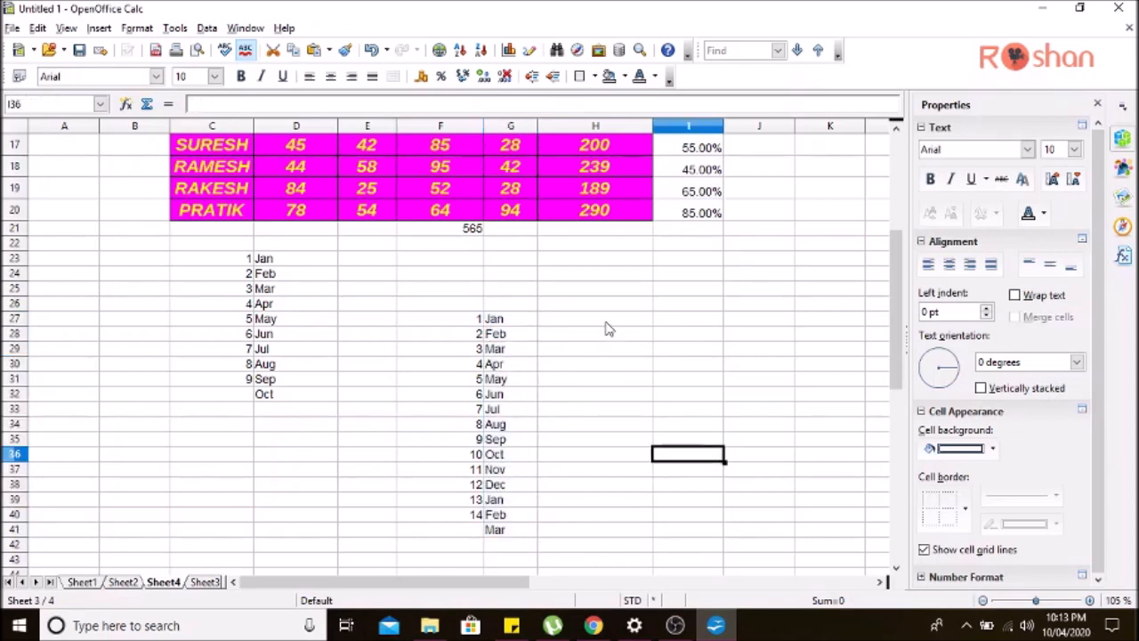
drag(458, 302, 534, 303)
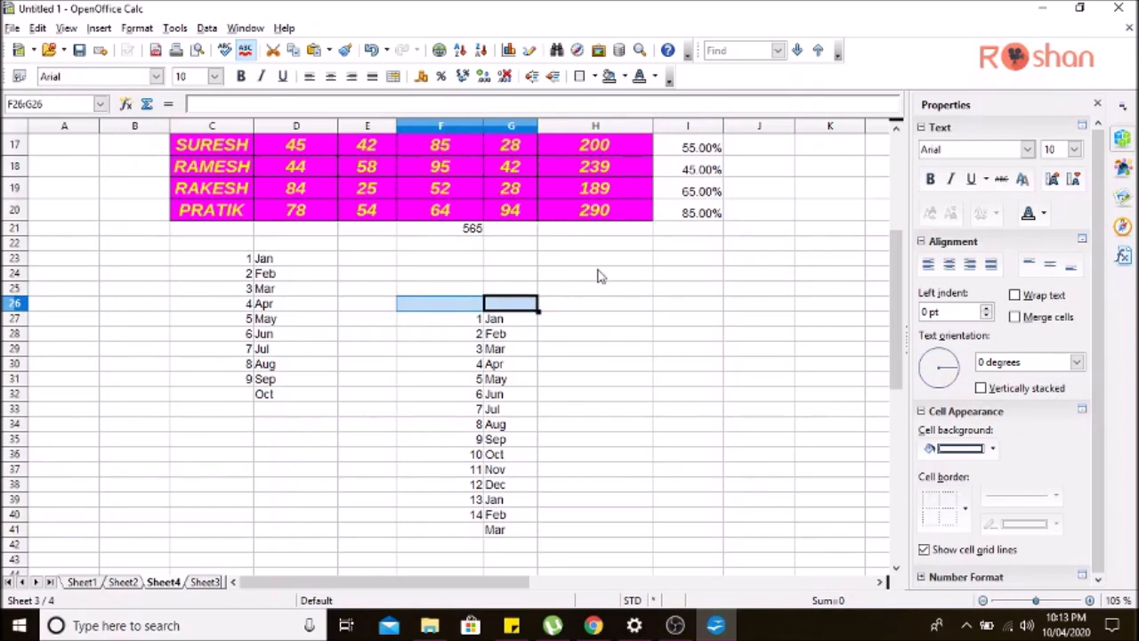
click(629, 414)
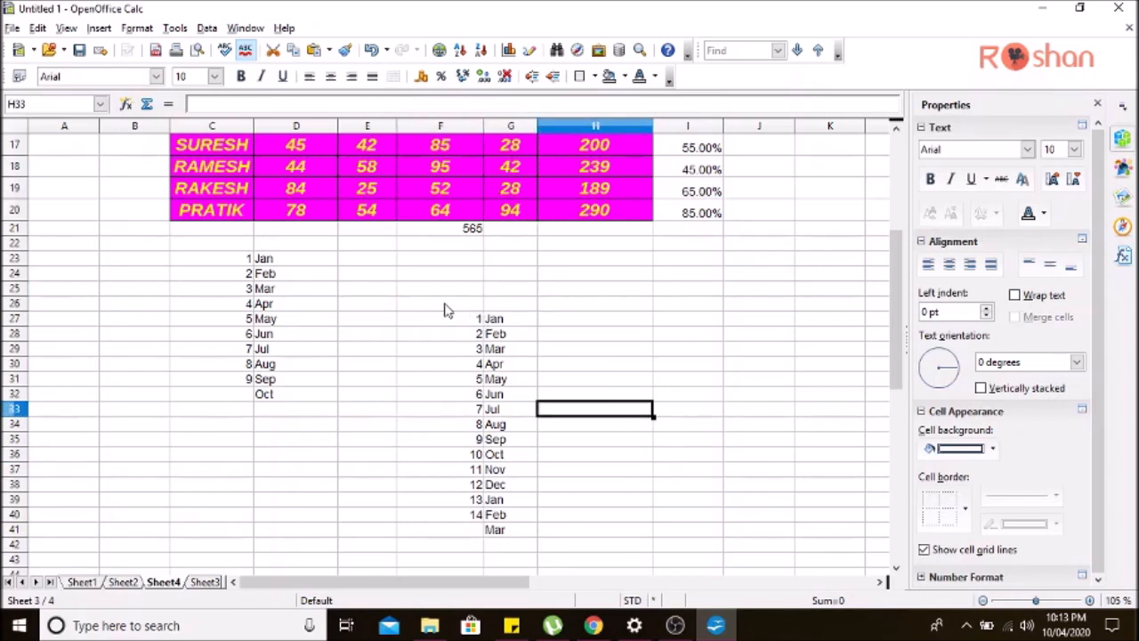
drag(447, 304, 527, 306)
click(688, 364)
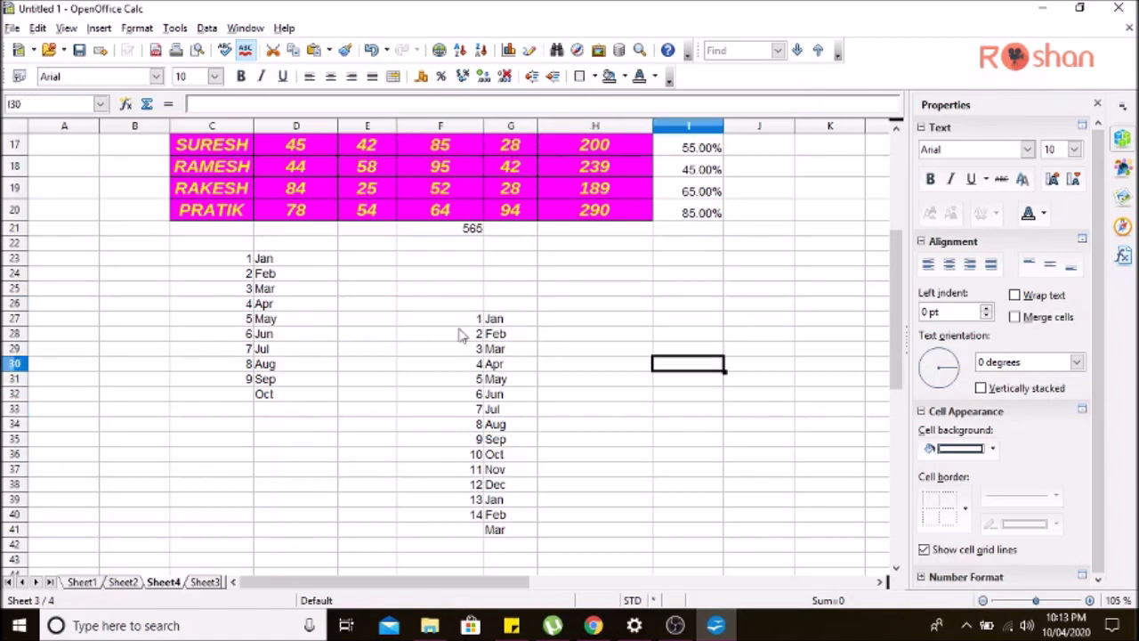
- Apply borders around and between all cells of the number and month range F27:G41
drag(438, 318, 534, 530)
click(965, 508)
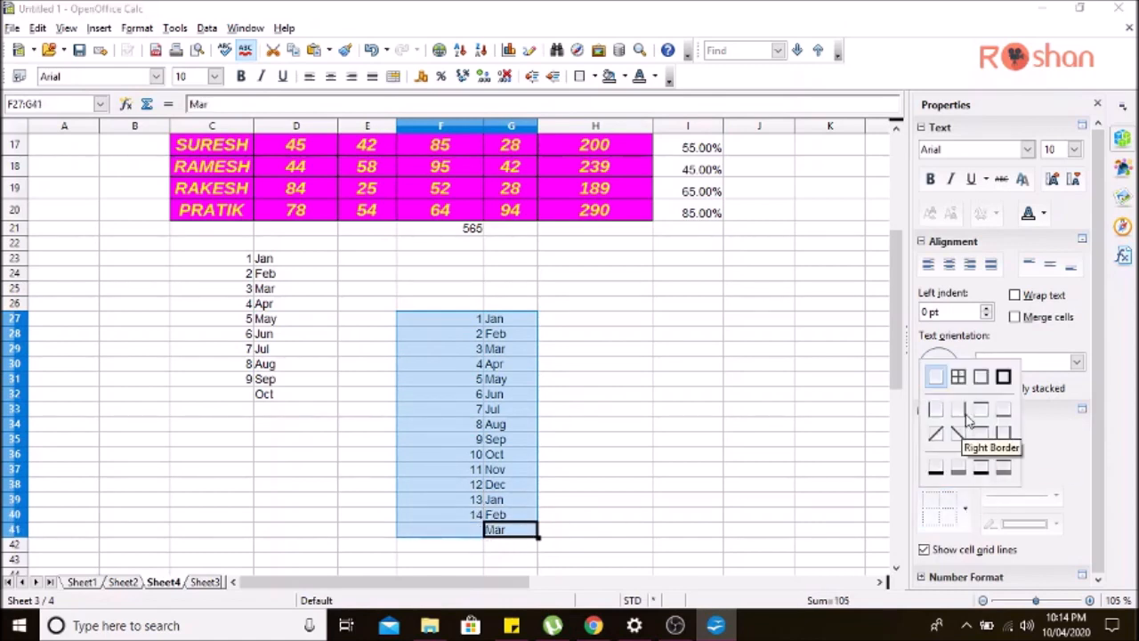
click(963, 392)
click(758, 424)
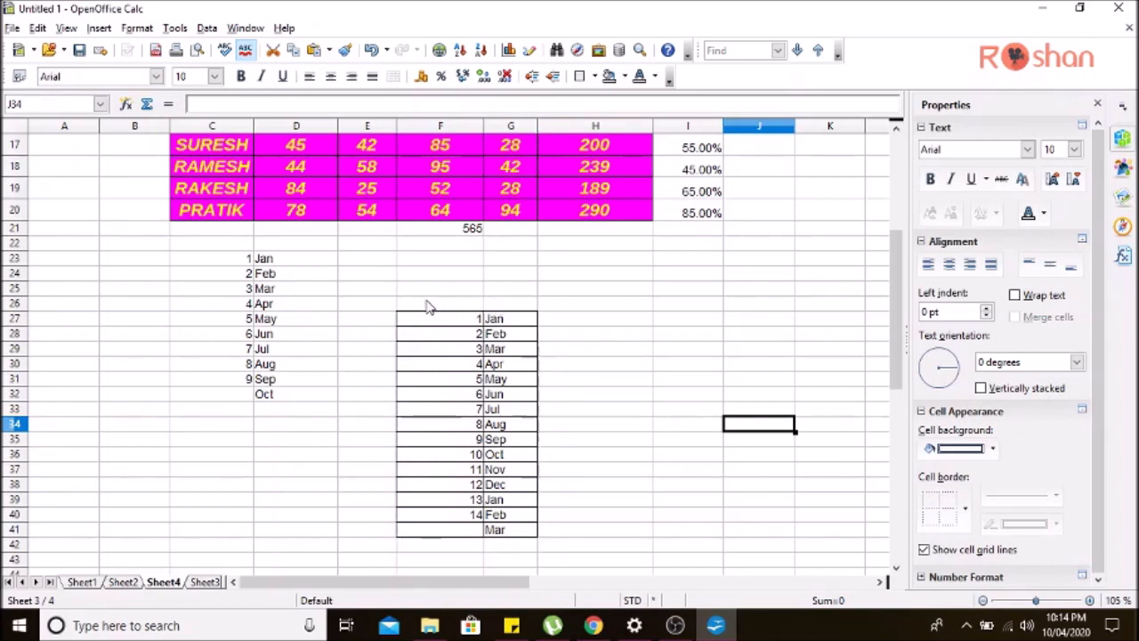
- Apply all borders to the empty heading cells F26:G26 above the number and month columns
drag(414, 303, 510, 304)
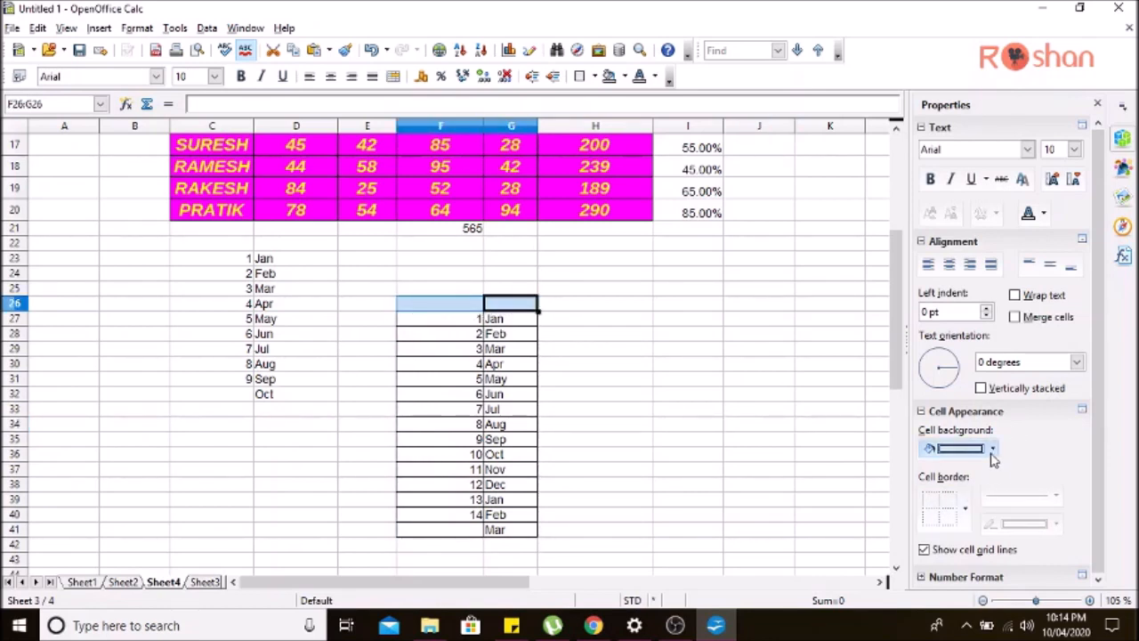
click(969, 511)
click(958, 377)
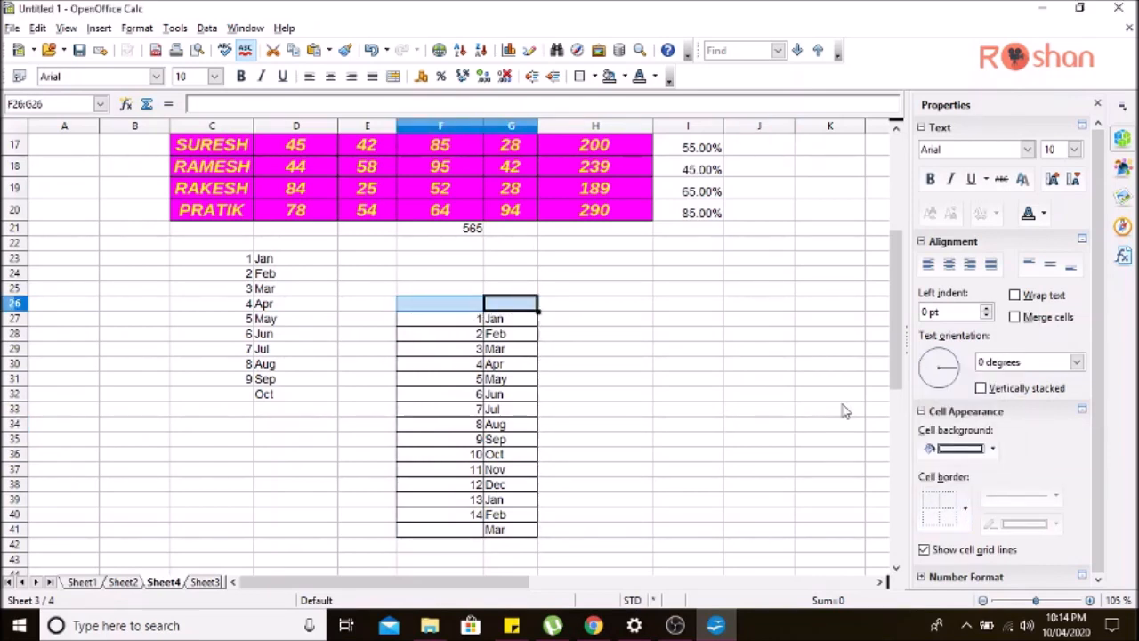
click(692, 438)
- Merge cells F26:G26 and enter the heading MONTH in the merged cell
drag(456, 308, 510, 304)
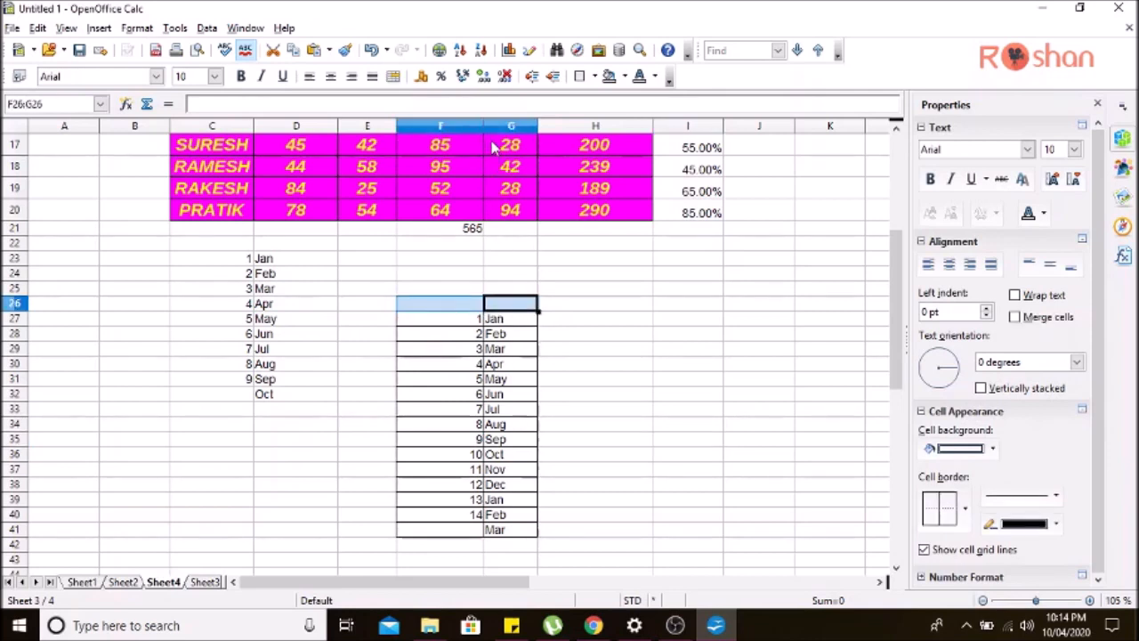
click(396, 80)
double_click(489, 304)
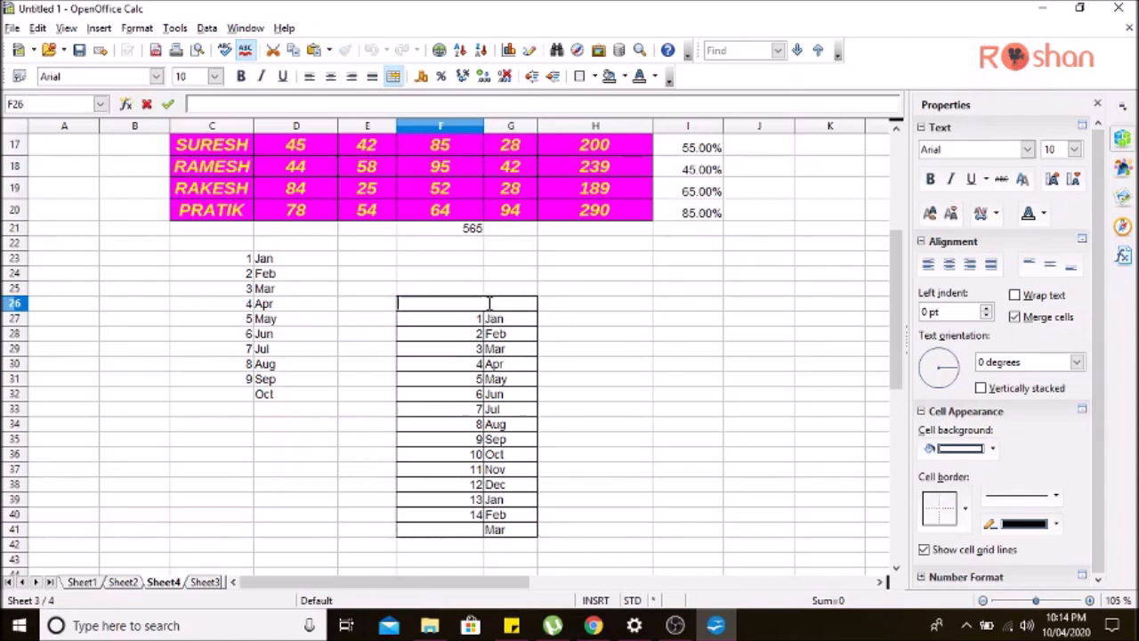
text(MONTH)
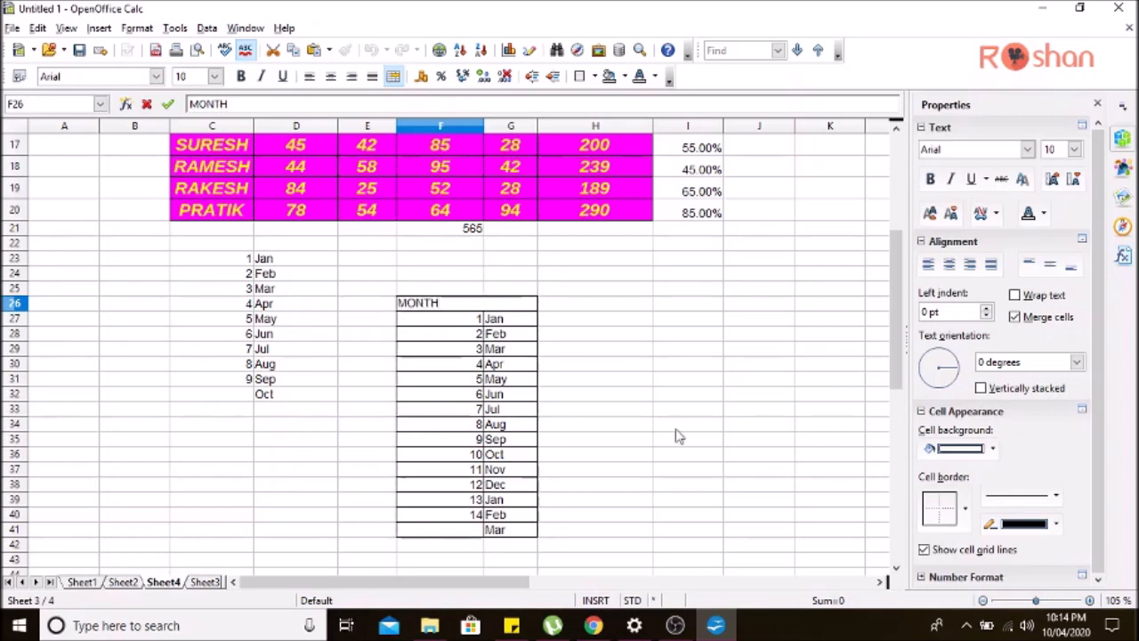
click(710, 472)
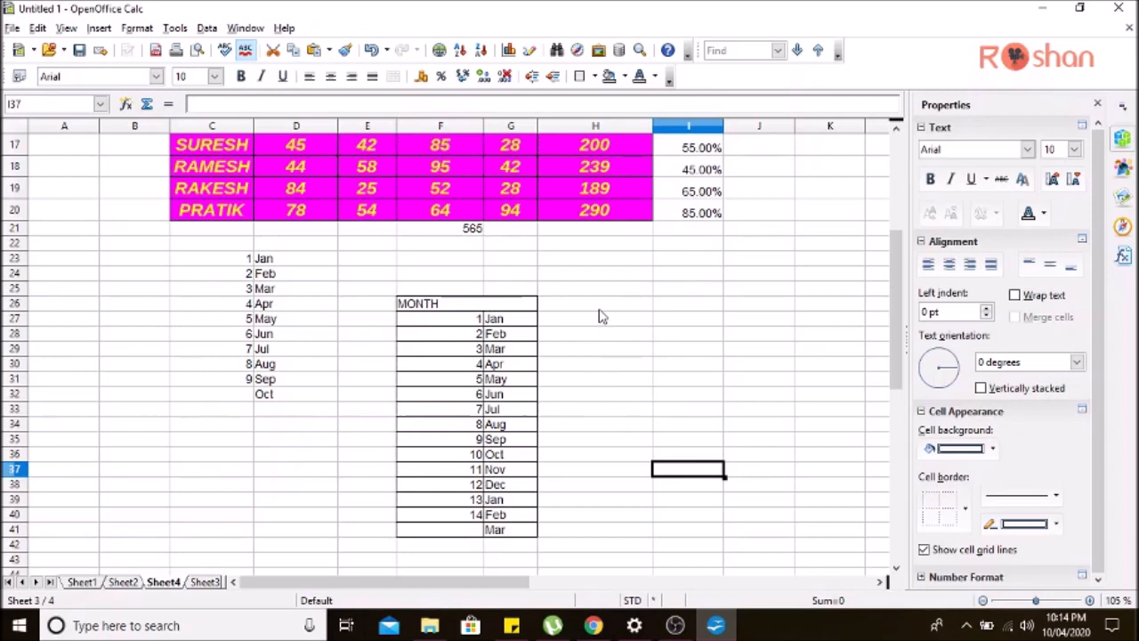
- Centre the MONTH heading horizontally in the merged cell above the month list
click(491, 310)
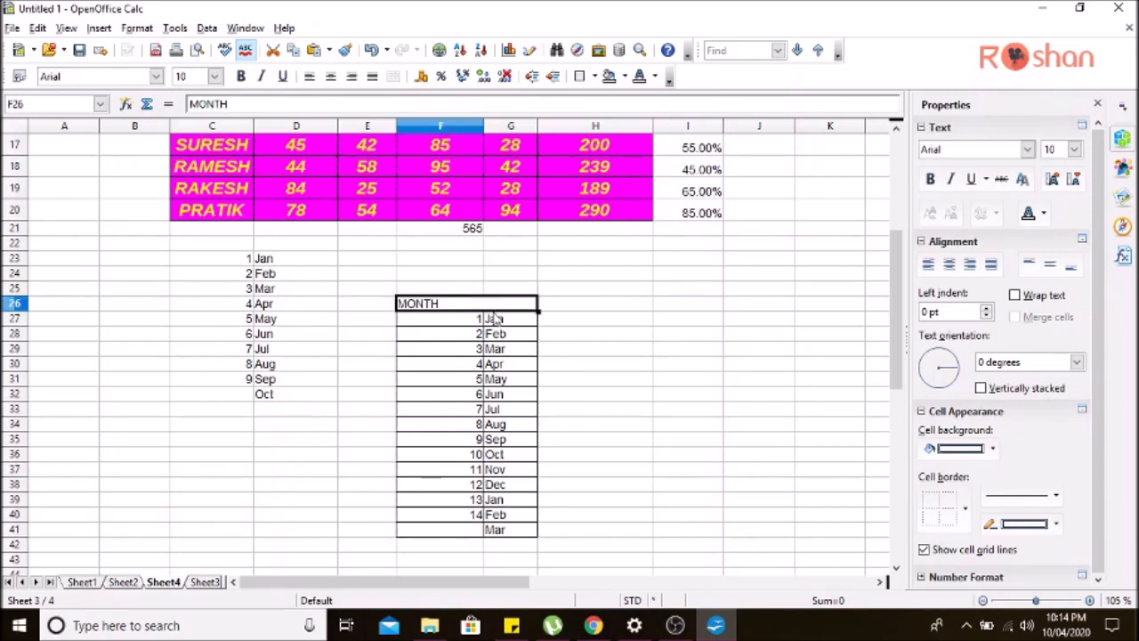
click(331, 76)
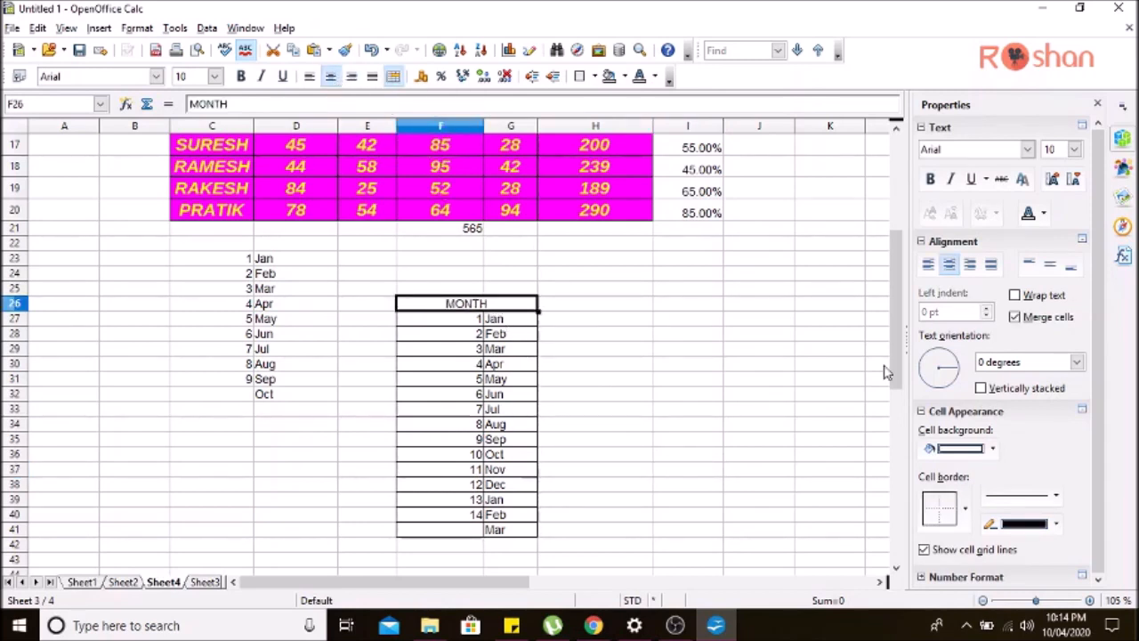
click(792, 406)
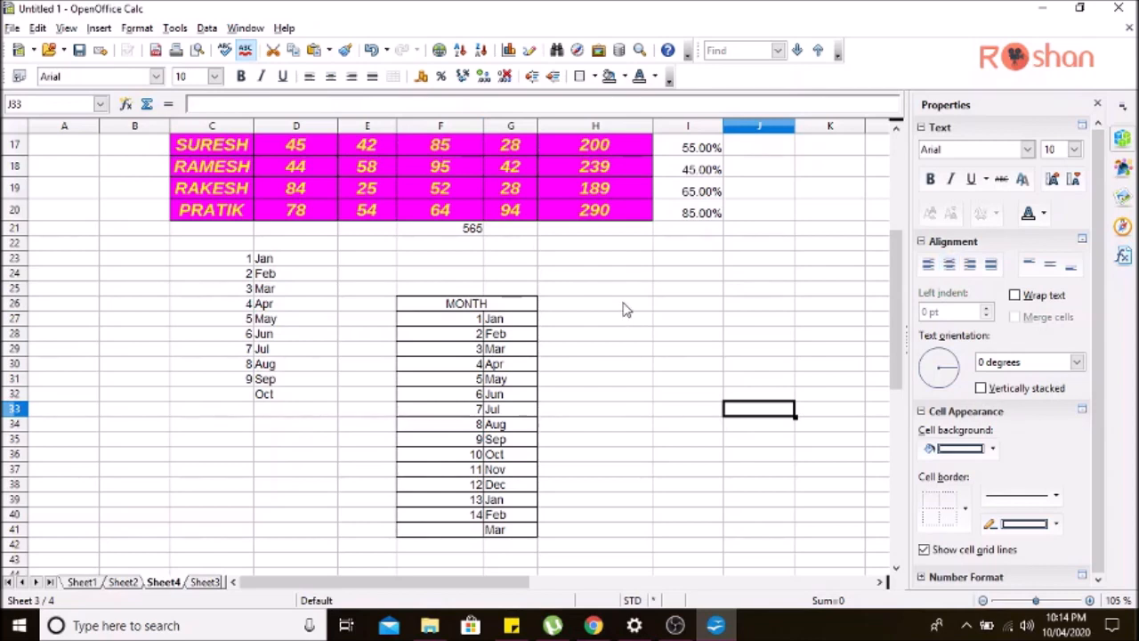
- Enter MONTH in cell H26, beside the merged heading
click(626, 309)
text(MO)
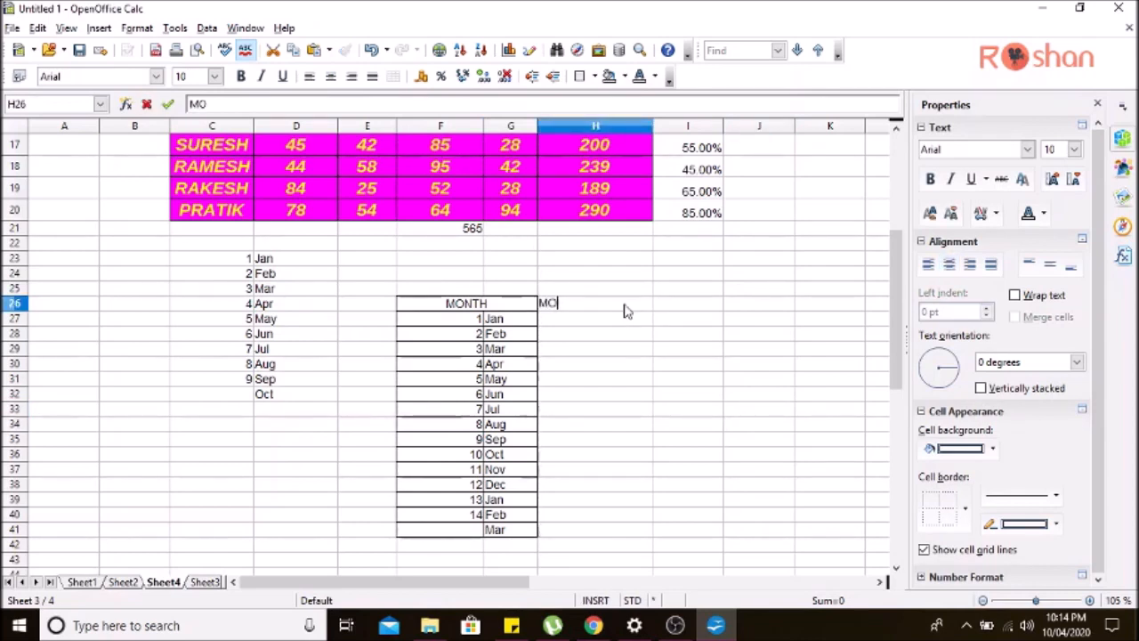
text(TH)
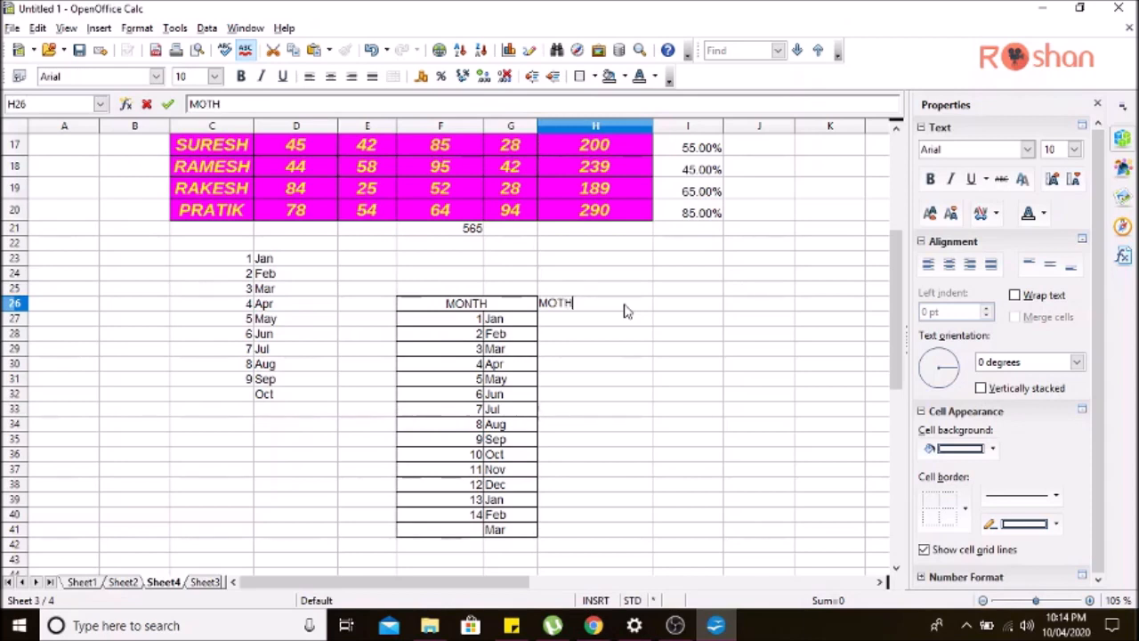
key(BackSpace)
key(BackSpace)
text(NTH)
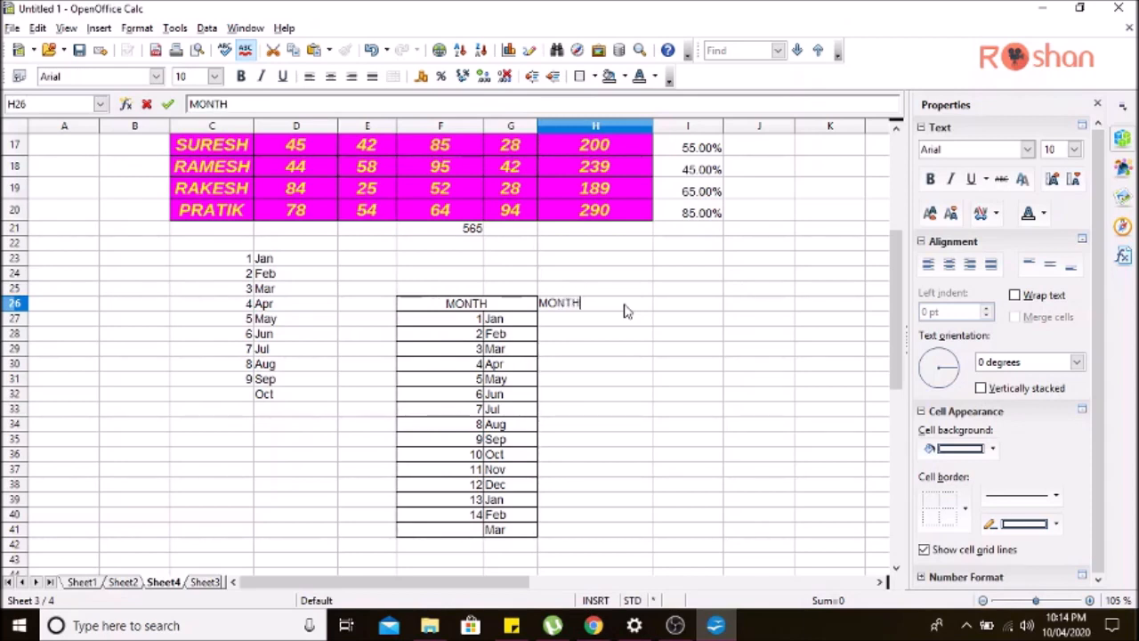
click(610, 349)
- Enter the first student's name from the marks table in cell I26, and dismiss the Save As dialog without saving
scroll(636, 321, up, 2)
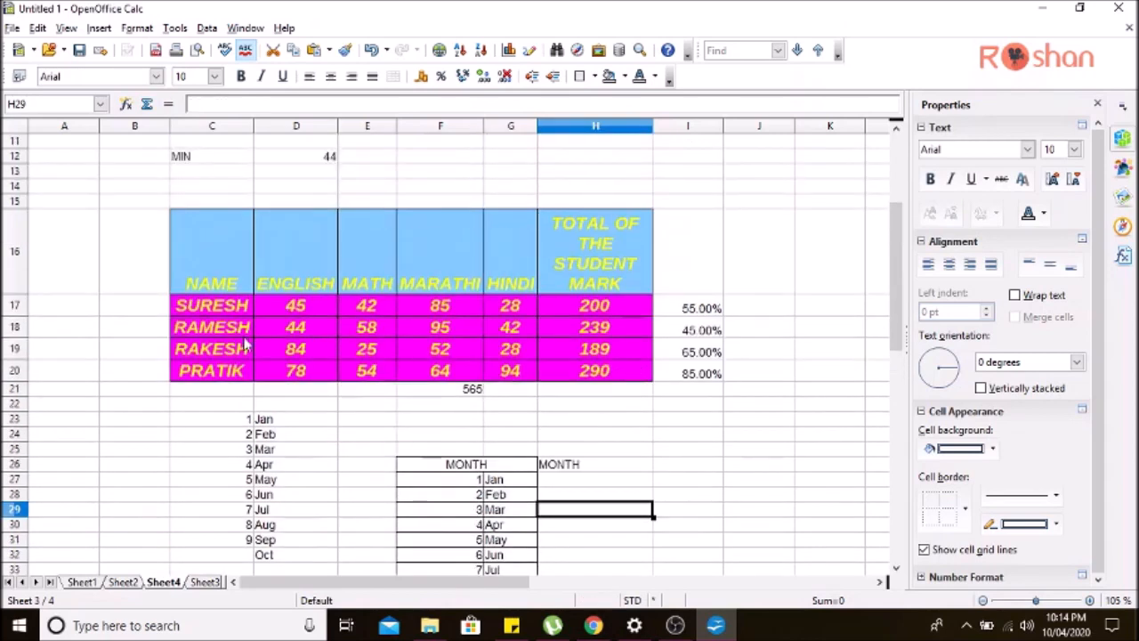
click(207, 304)
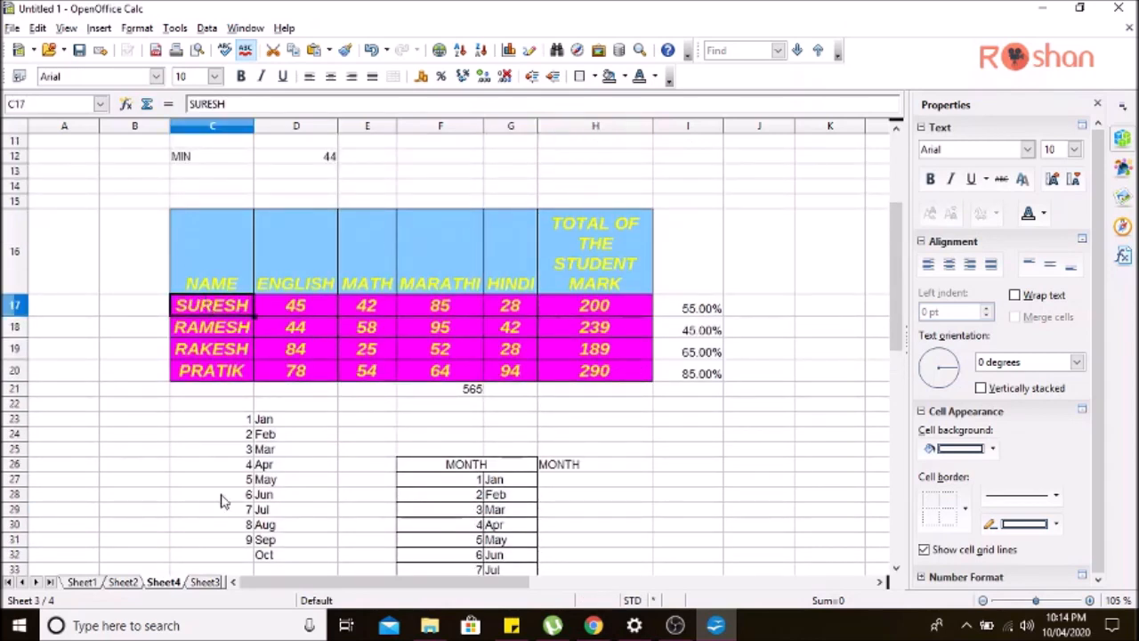
click(716, 466)
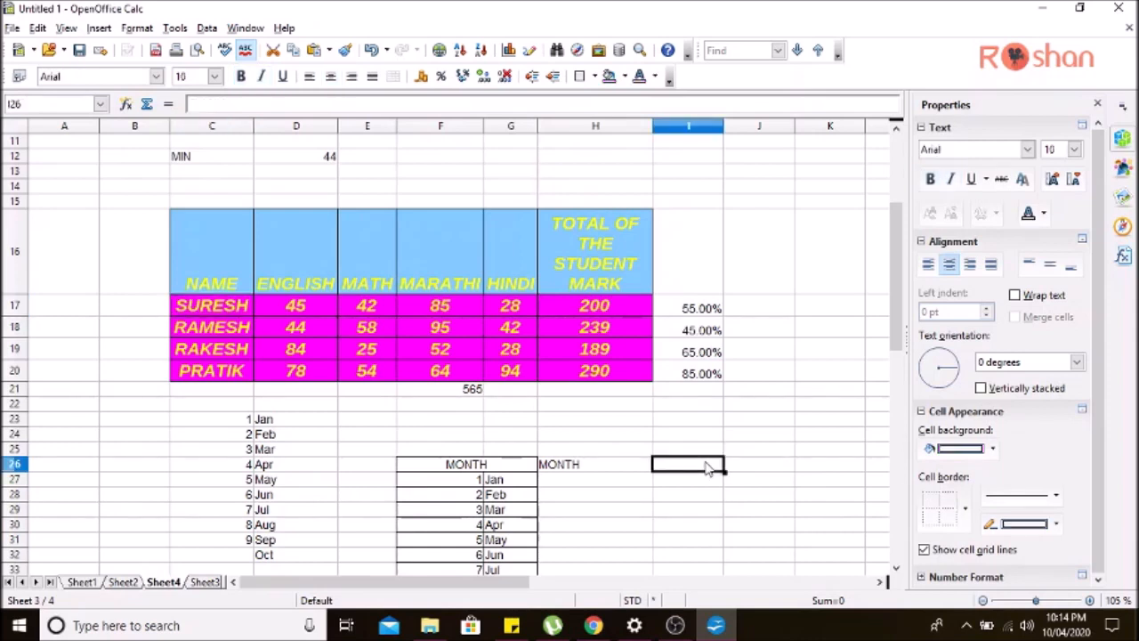
text(SURESH)
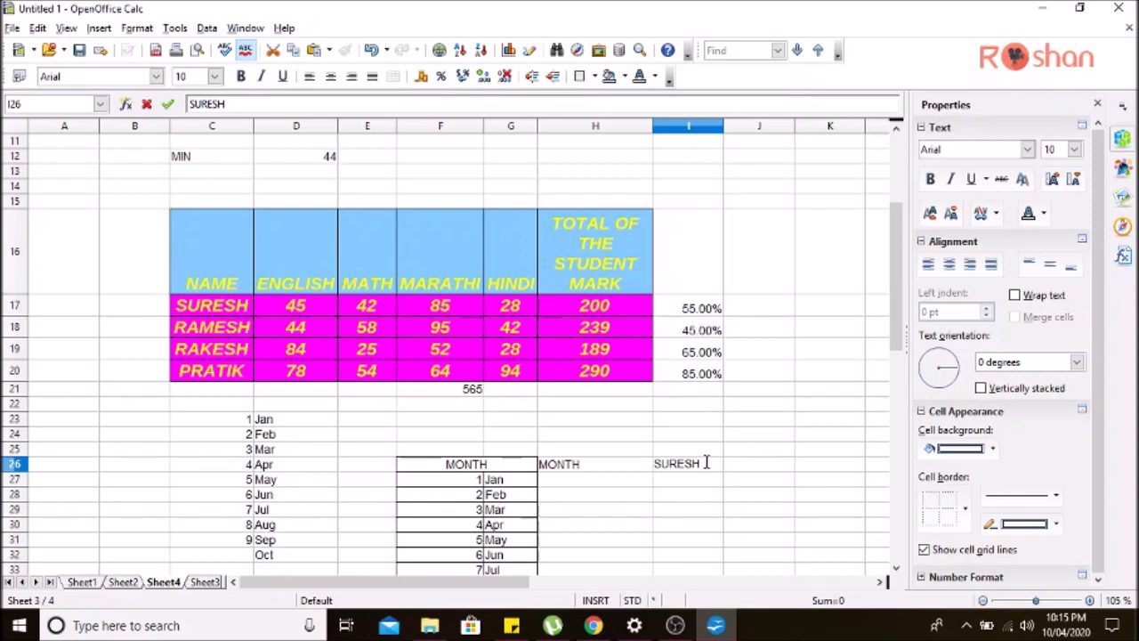
click(784, 478)
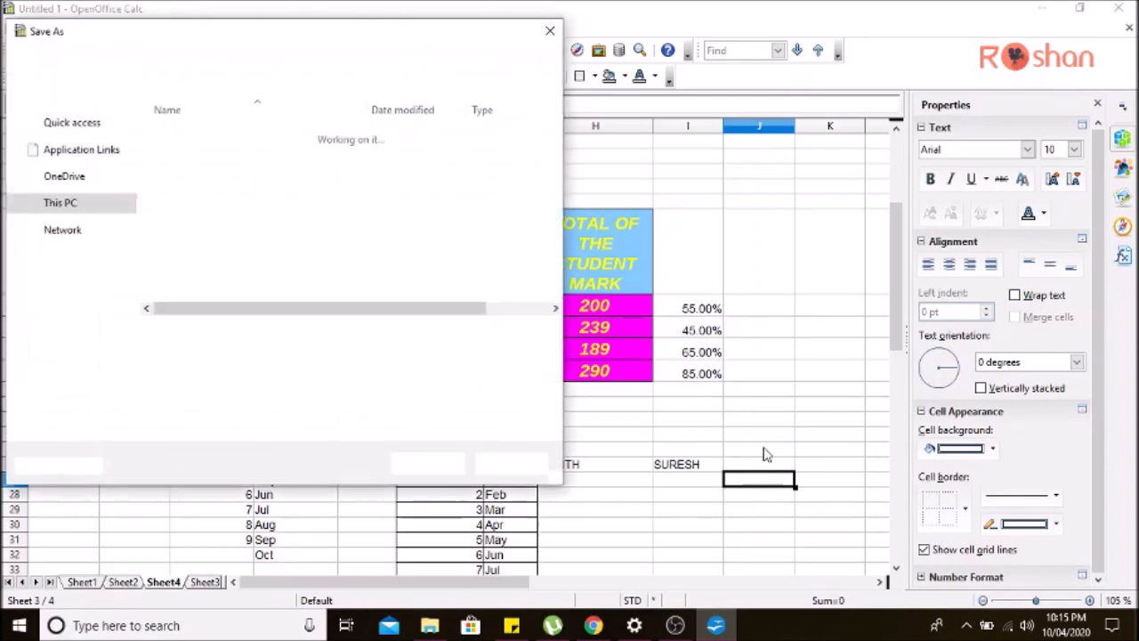
click(550, 33)
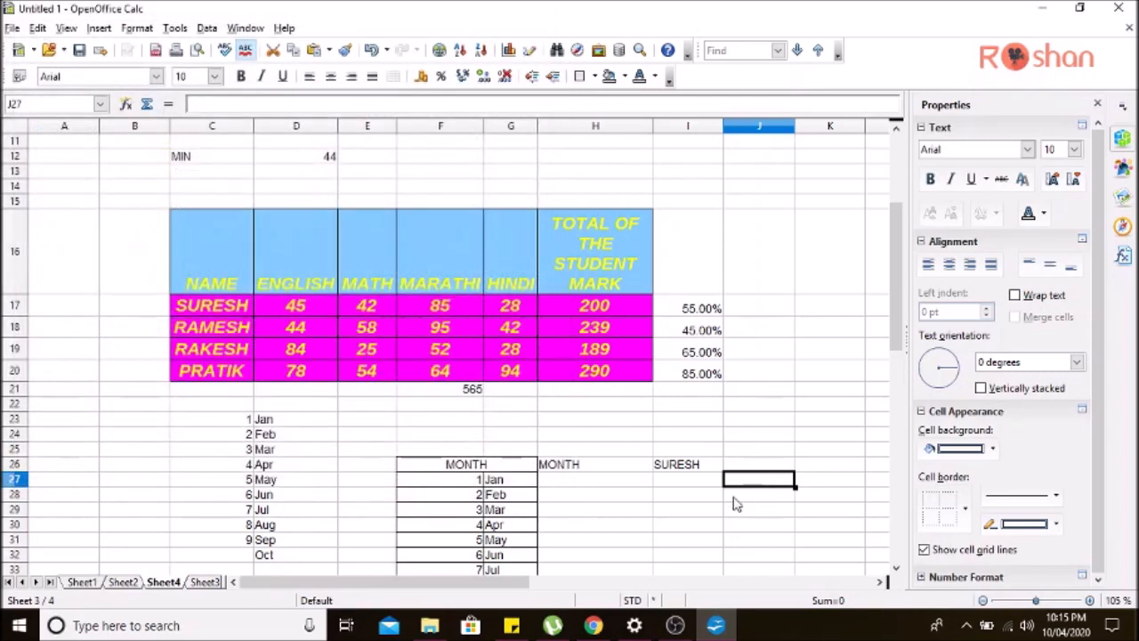
- Enter the first student's name again in cell I27, using the automatic text completion
click(685, 488)
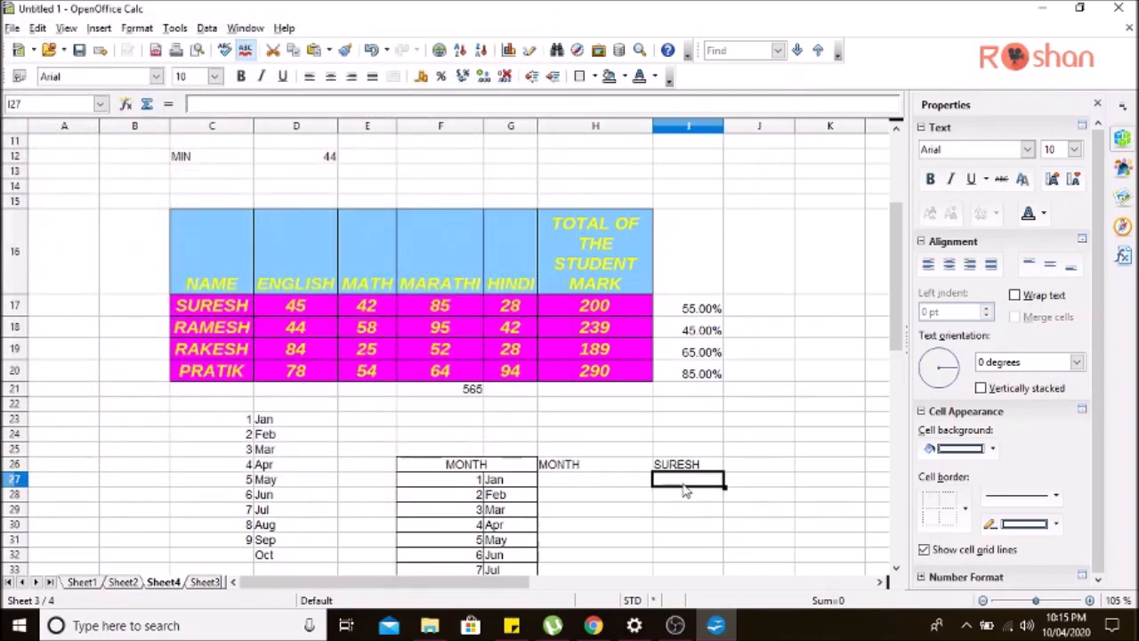
text(SURESH)
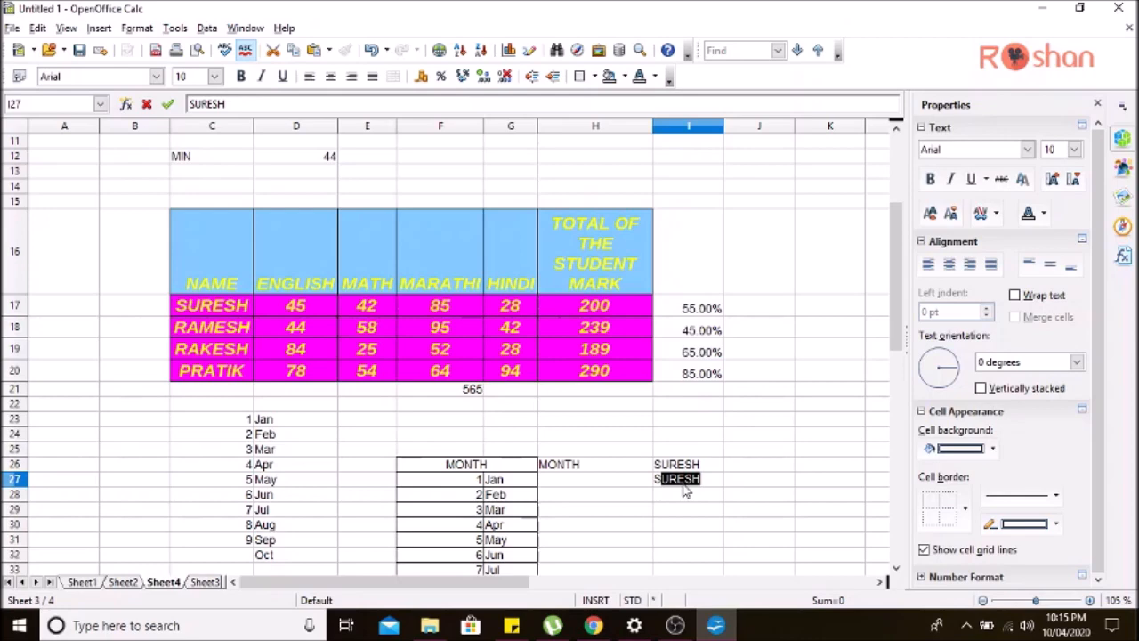
- Switch to the Tech Talk 6 e-book, review the AutoFill section and turn to pages 24-25 on Calc functions
click(717, 626)
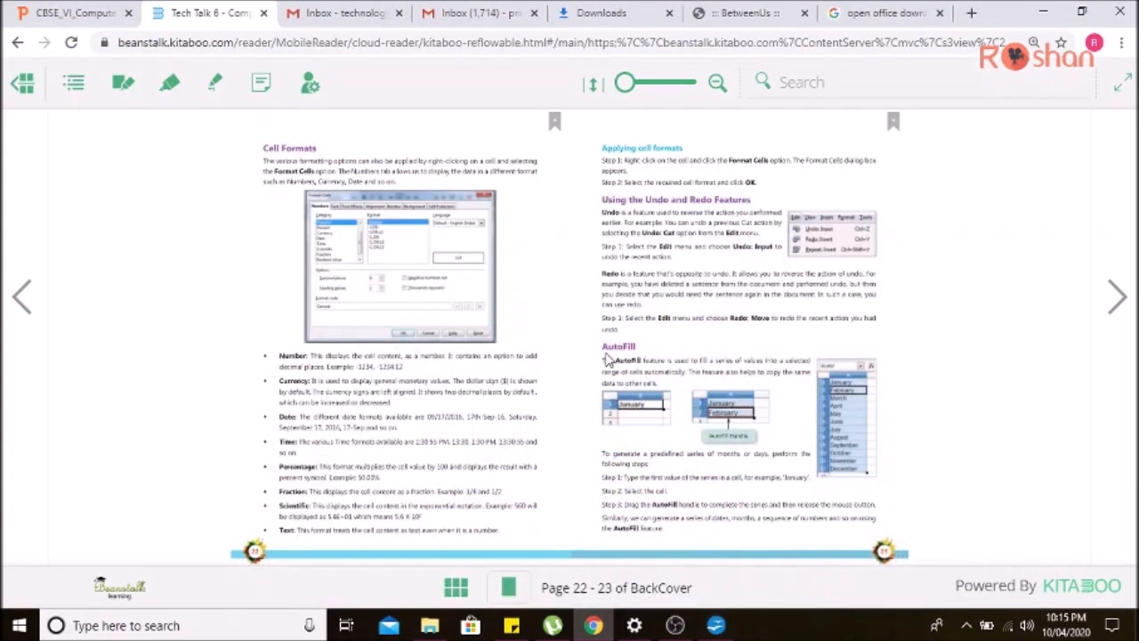
click(717, 626)
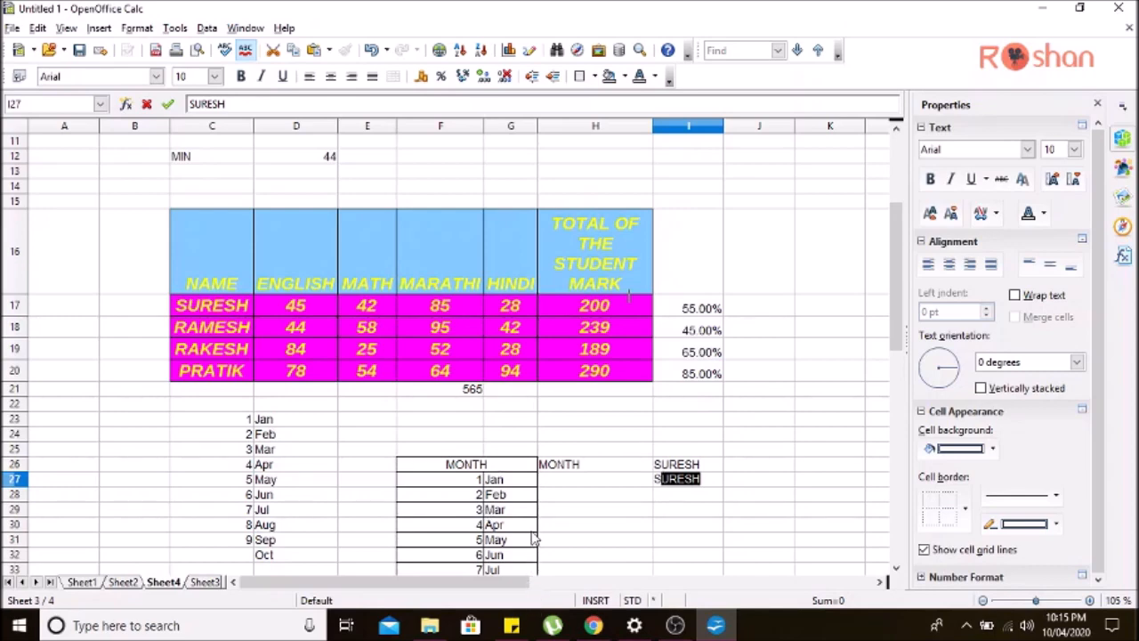
click(725, 631)
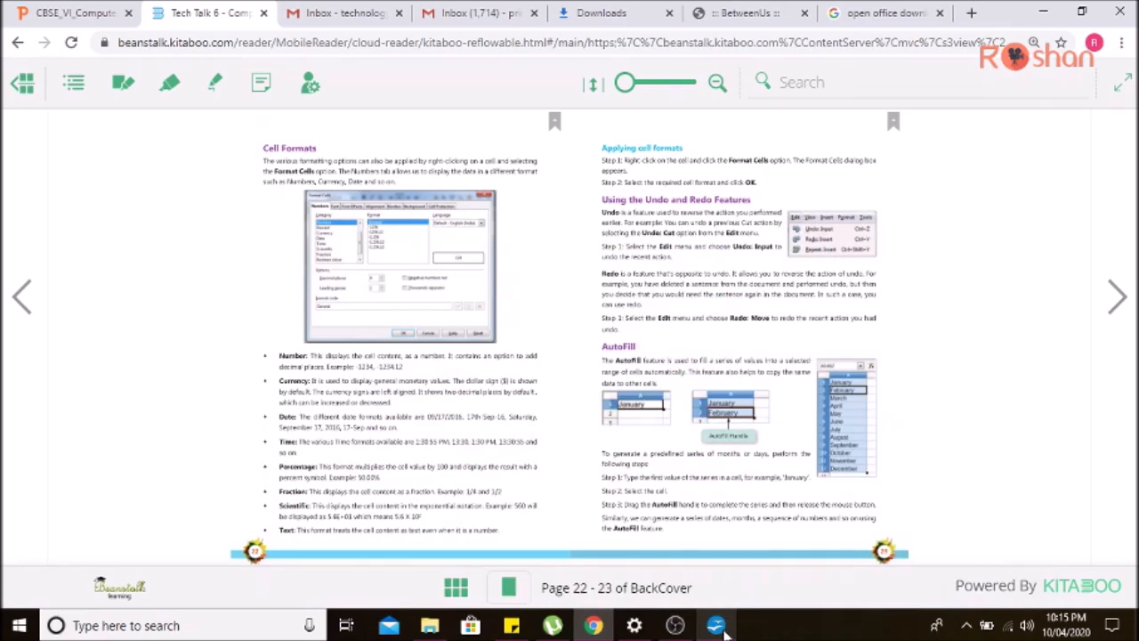
click(719, 627)
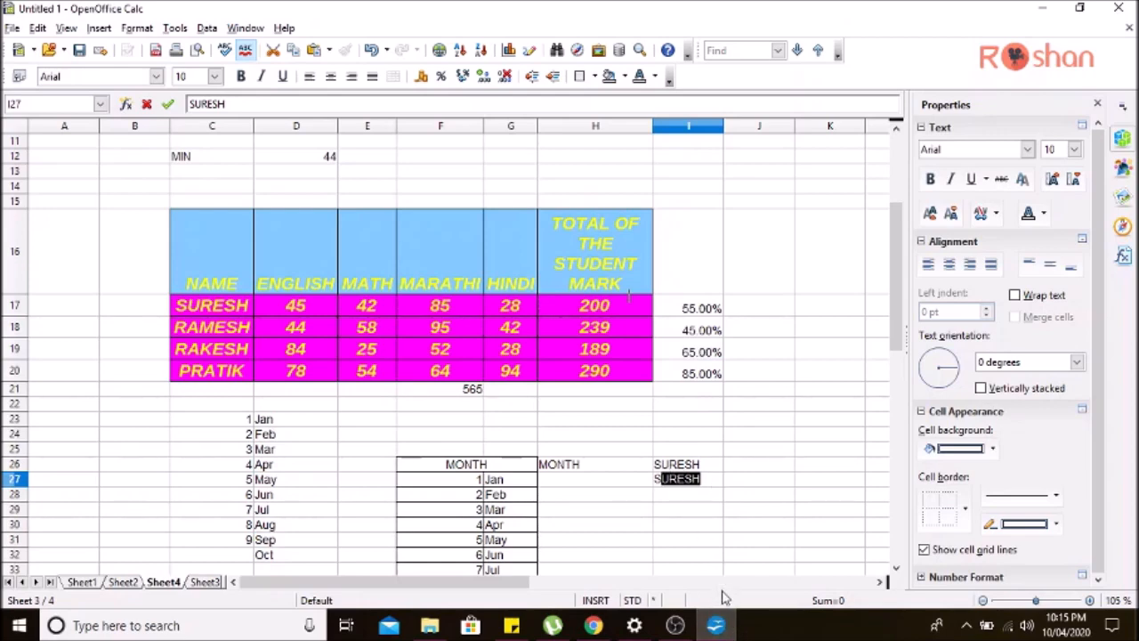
click(717, 625)
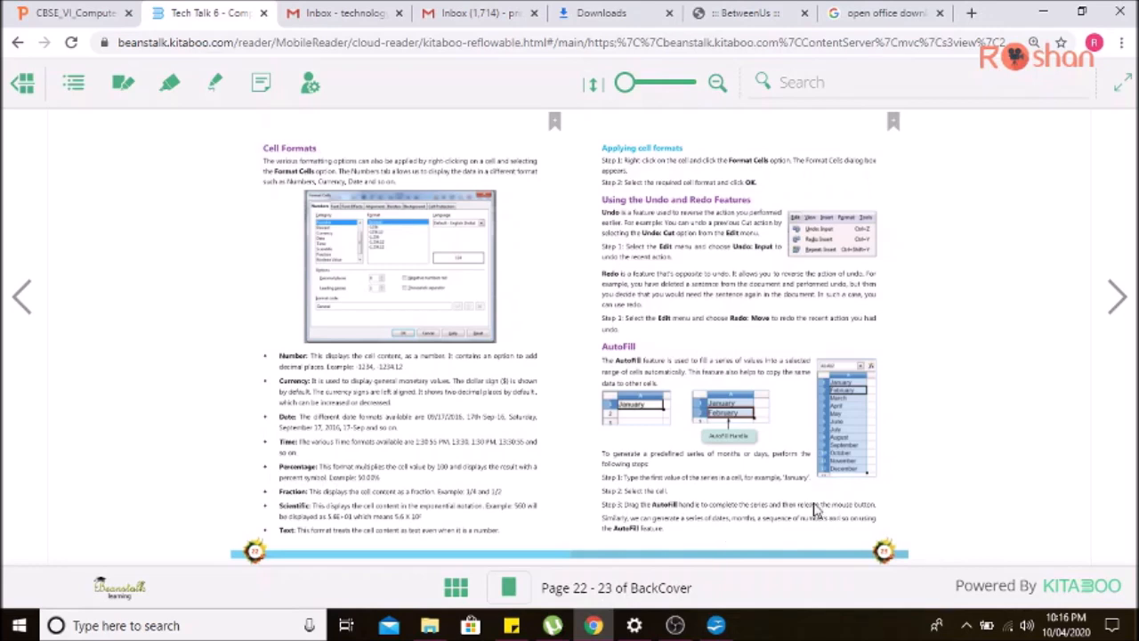
click(1118, 294)
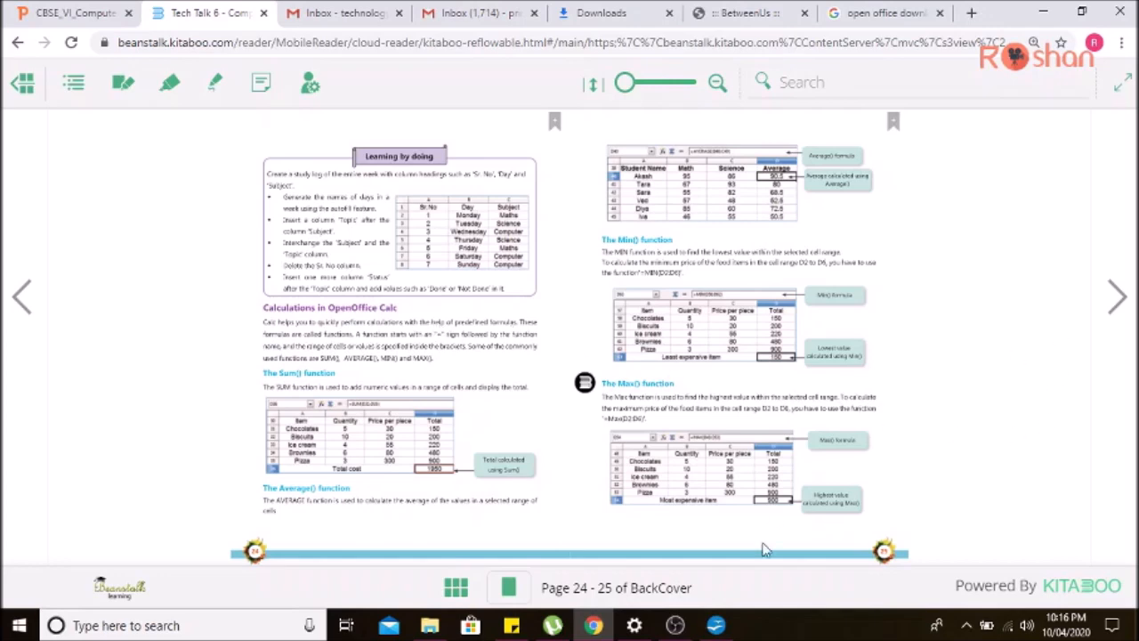
- Return to OpenOffice Calc and delete entire rows 23 to 34, which hold the first month list
click(716, 625)
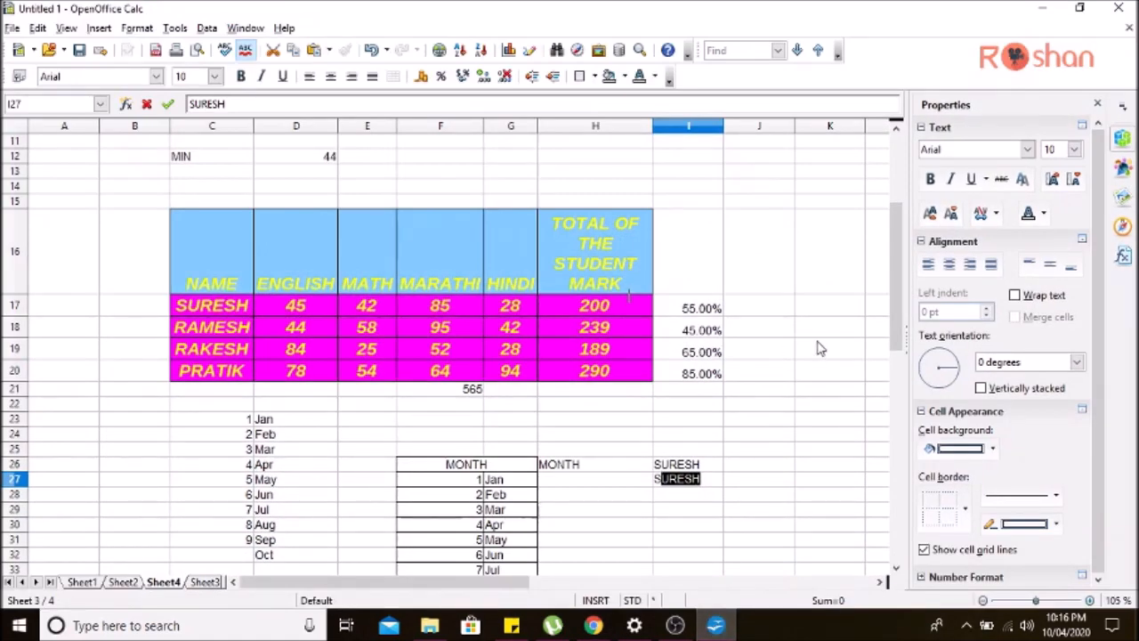
scroll(821, 349, down, 2)
scroll(821, 349, up, 2)
scroll(821, 349, down, 2)
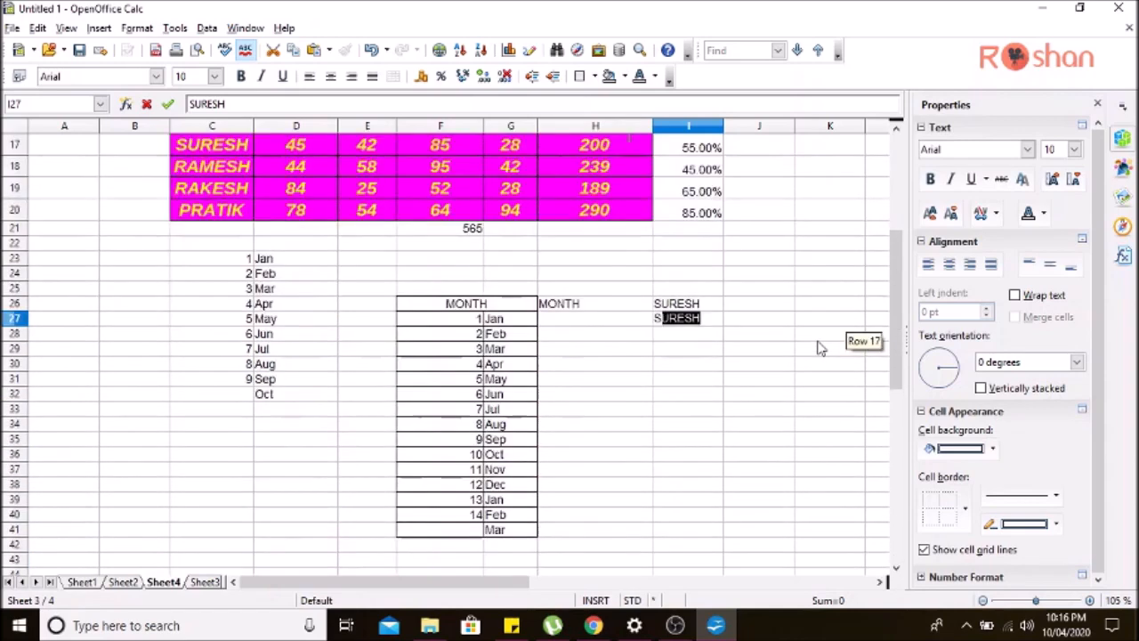
drag(247, 259, 318, 425)
right_click(306, 329)
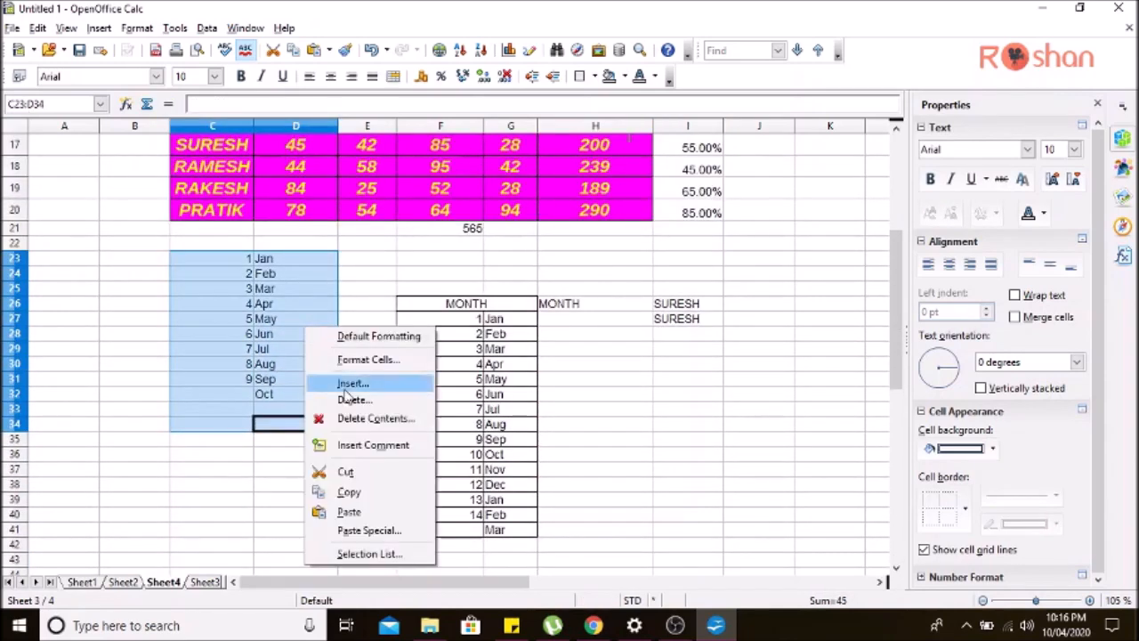
click(356, 400)
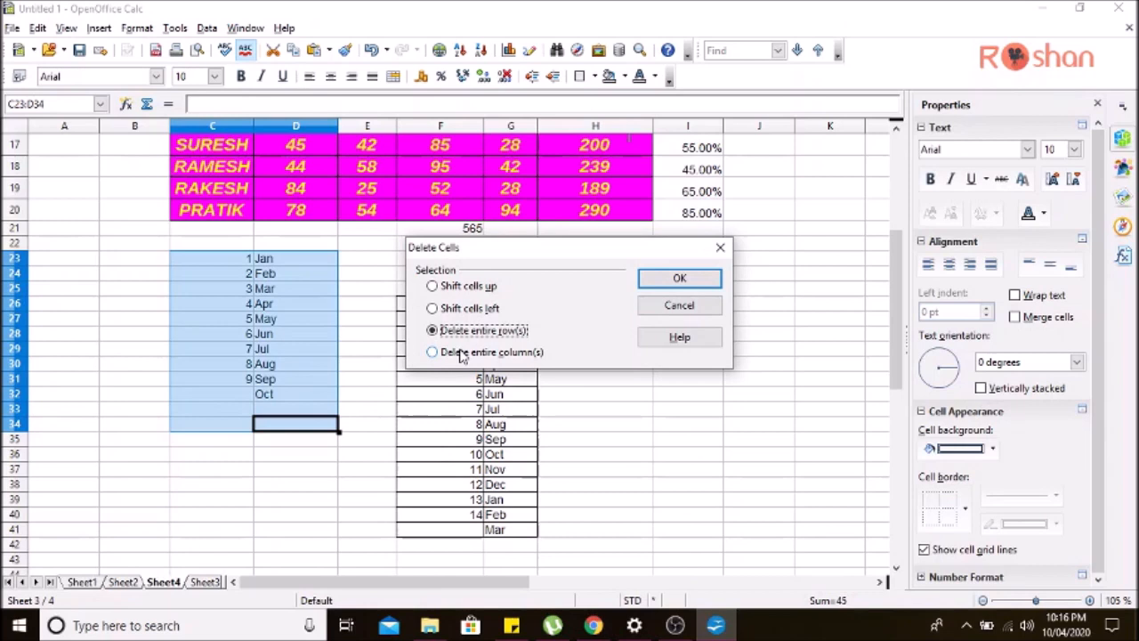
click(679, 278)
- Delete entire rows 21 to 29, which hold the remaining month list entries below the marks table
drag(453, 234, 490, 351)
right_click(463, 316)
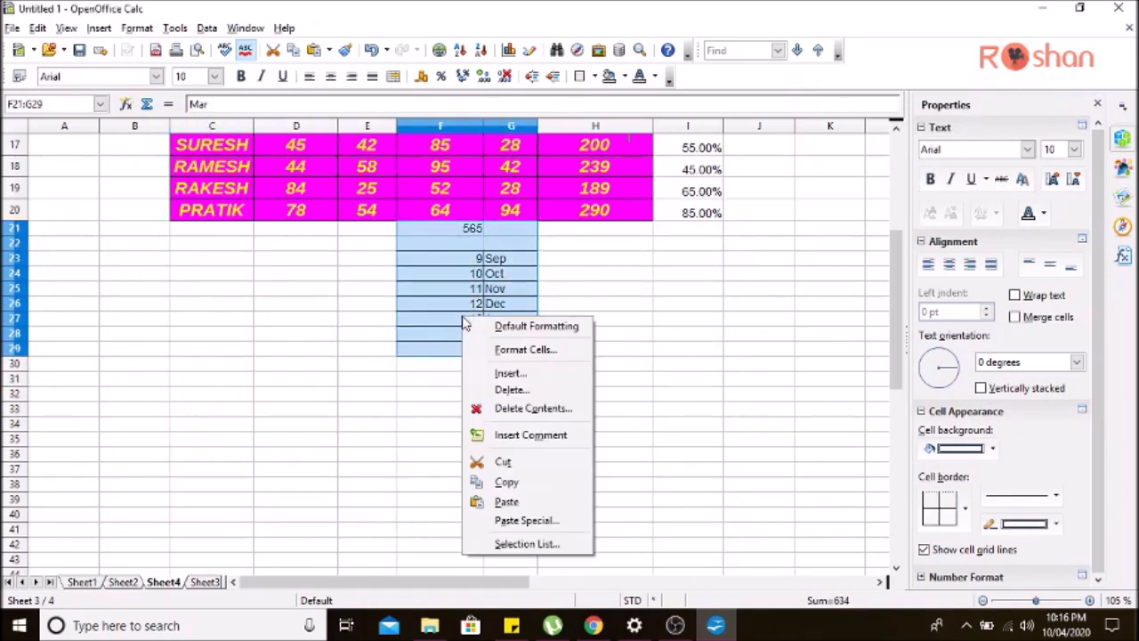
click(516, 389)
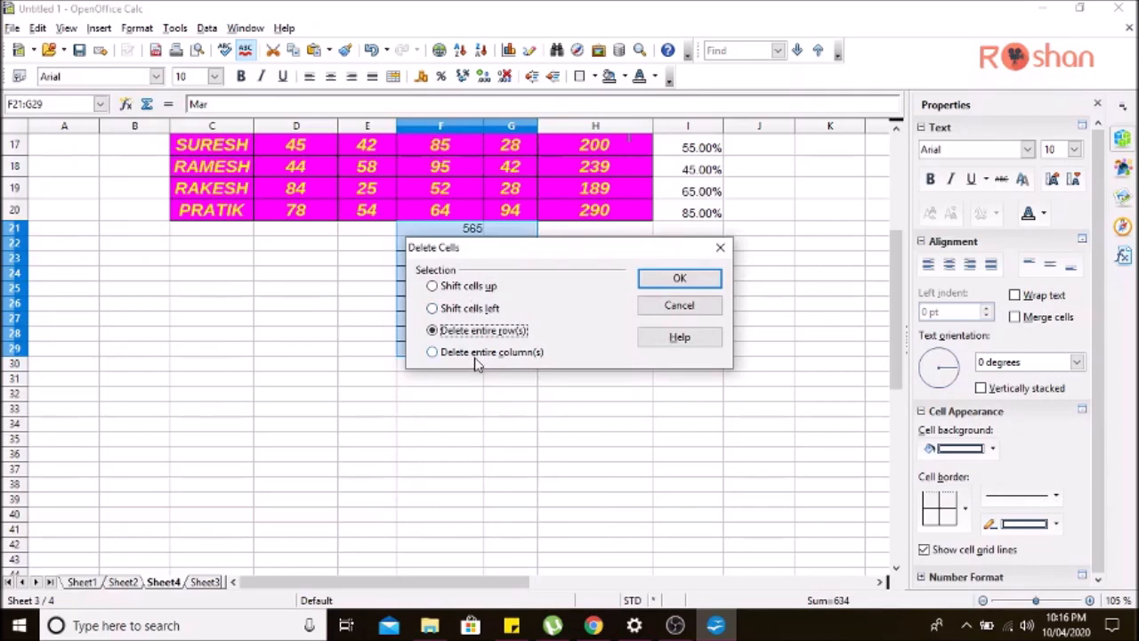
click(679, 278)
- Delete the entire column I containing the percentages beside the marks table
drag(712, 323, 710, 422)
right_click(703, 382)
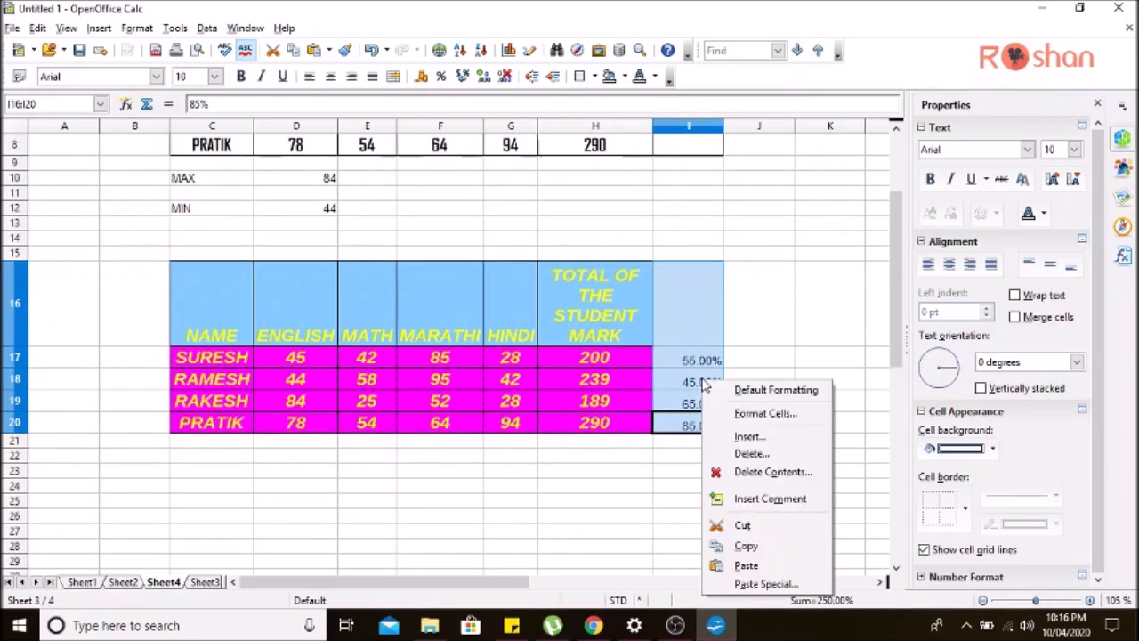
click(751, 453)
click(489, 353)
click(679, 279)
click(761, 422)
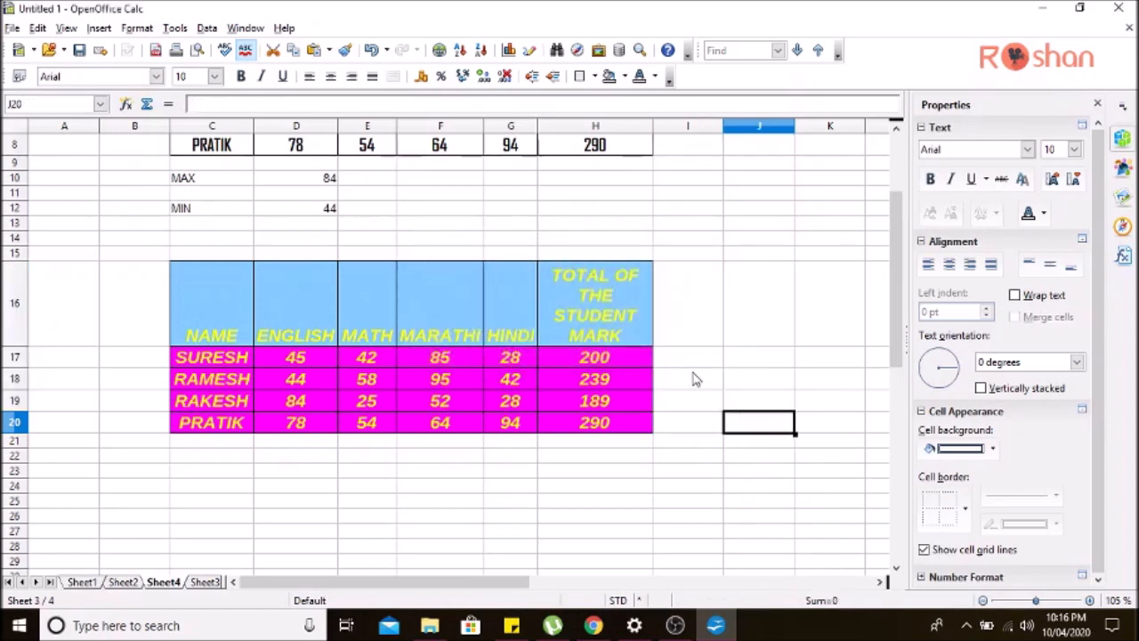
- Enter the headings MAXIMUN, MINIMUM and AVERAGE in cells I16, J16 and K16, and centre them vertically
click(689, 336)
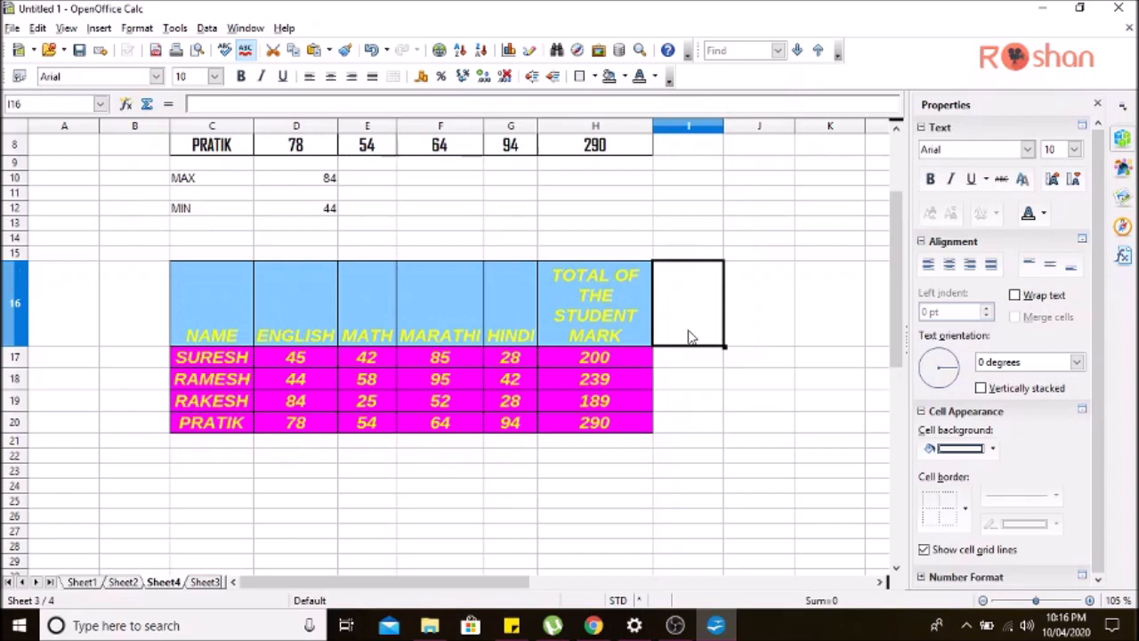
text(MAXI)
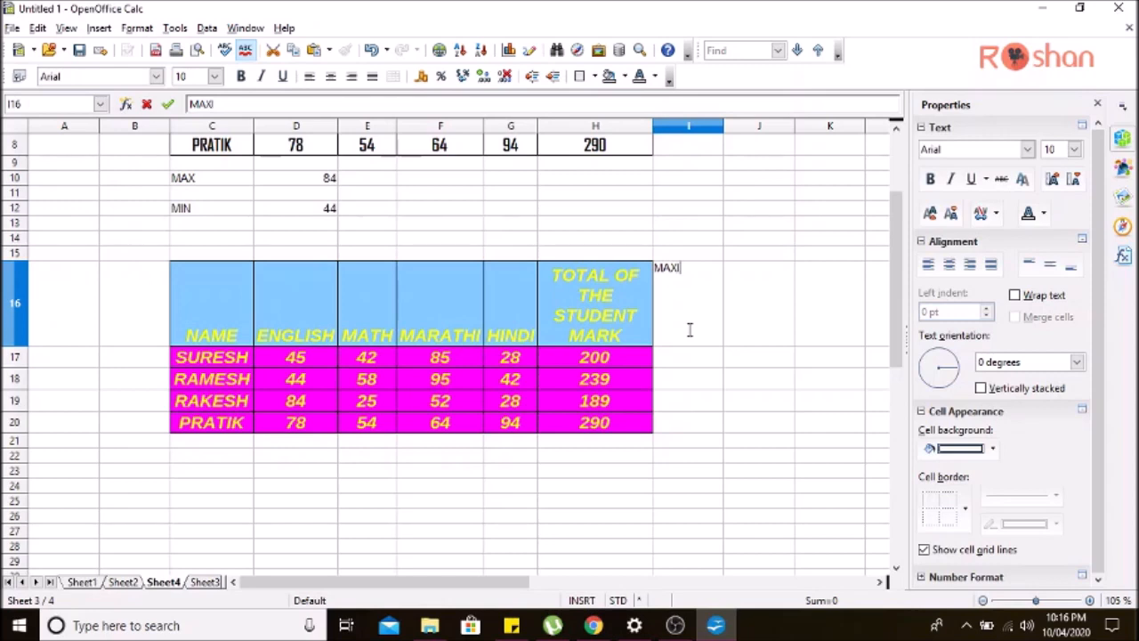
text(MUN)
click(771, 283)
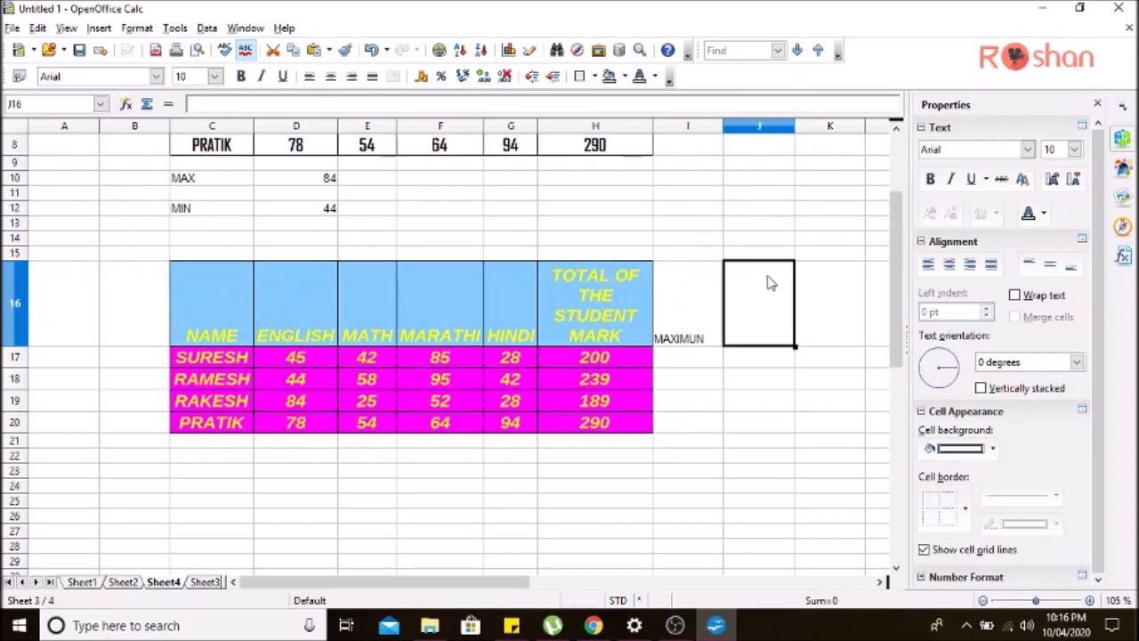
text(MINIMU)
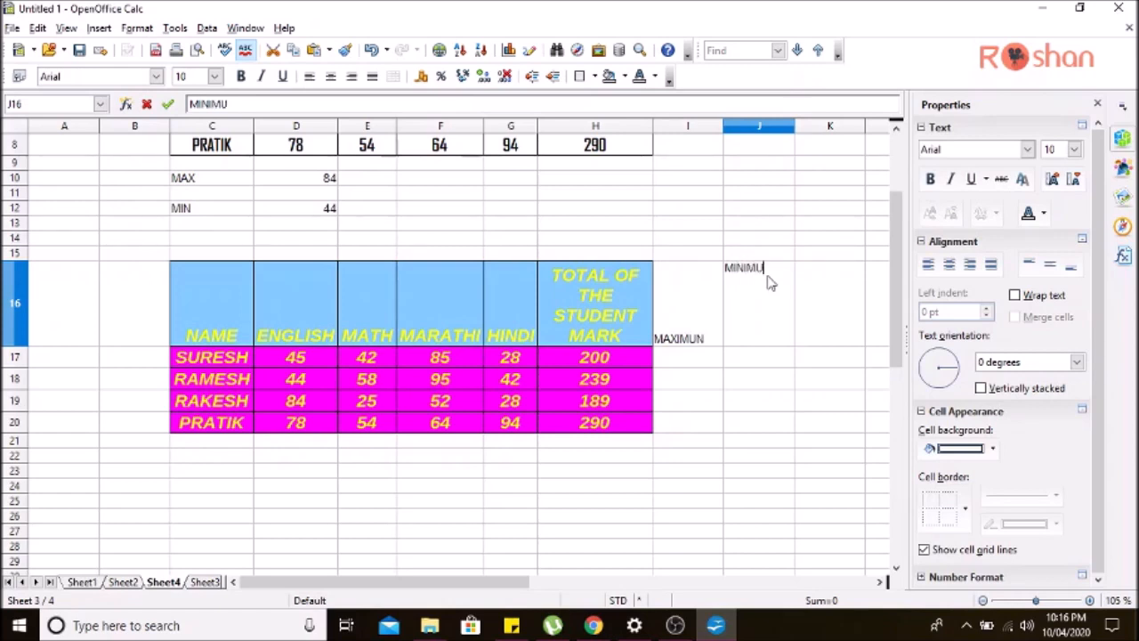
text(M)
click(812, 307)
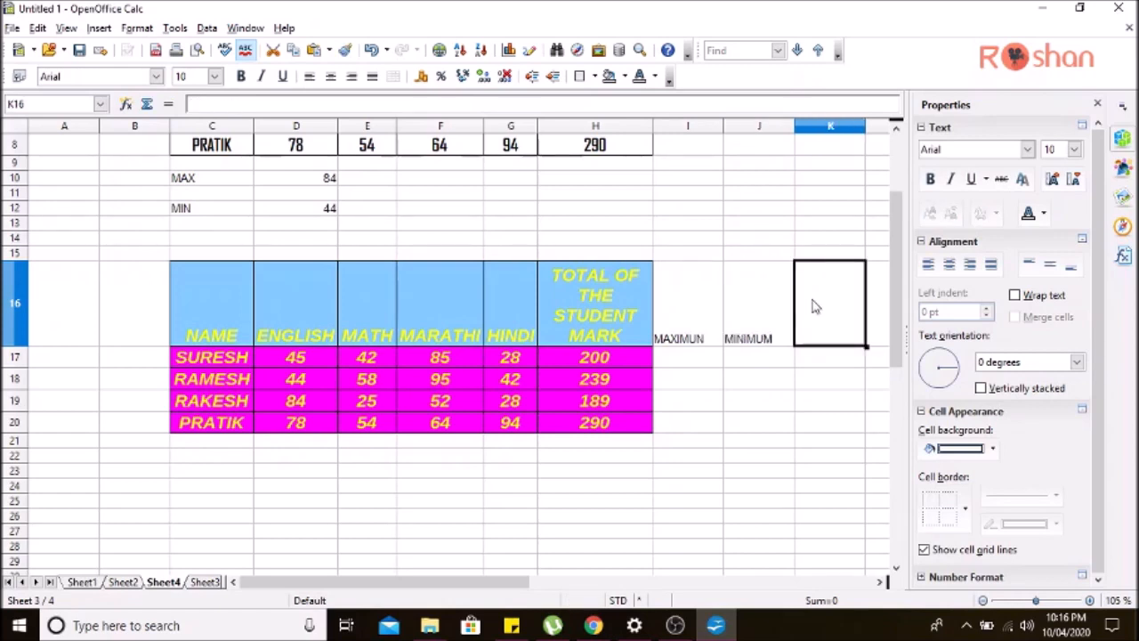
text(AVERAGE)
click(831, 425)
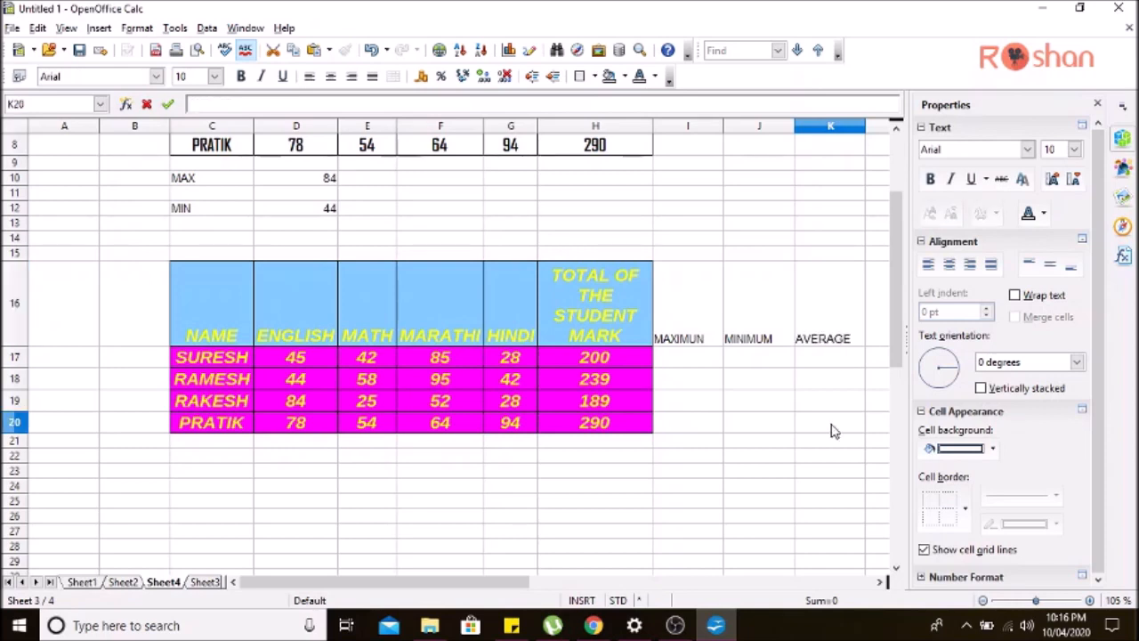
drag(700, 338, 814, 342)
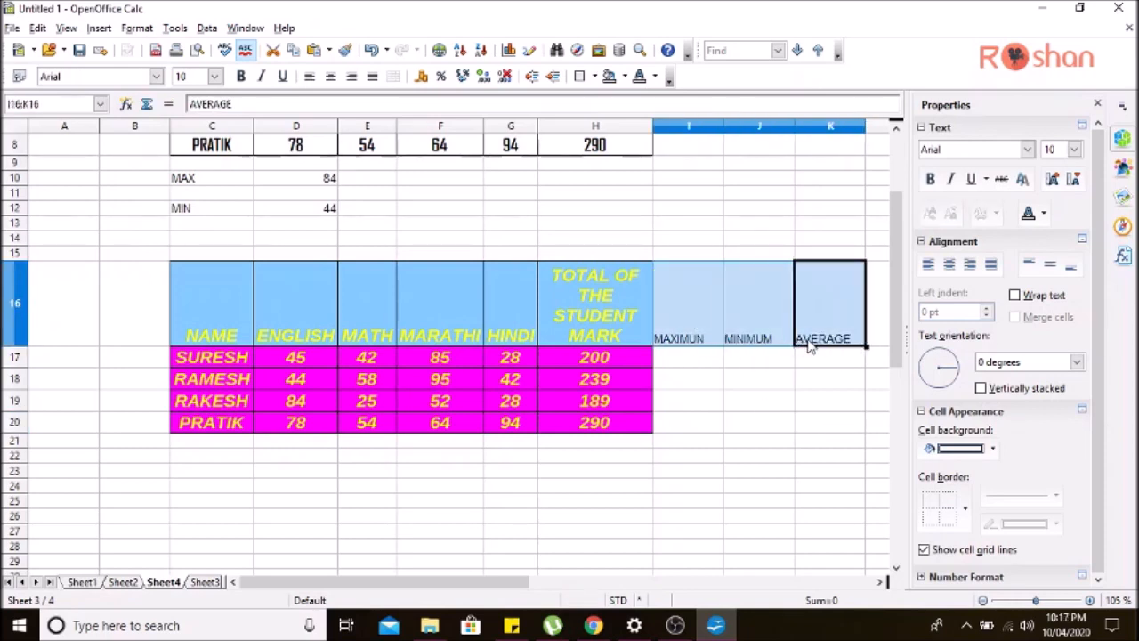
click(1051, 265)
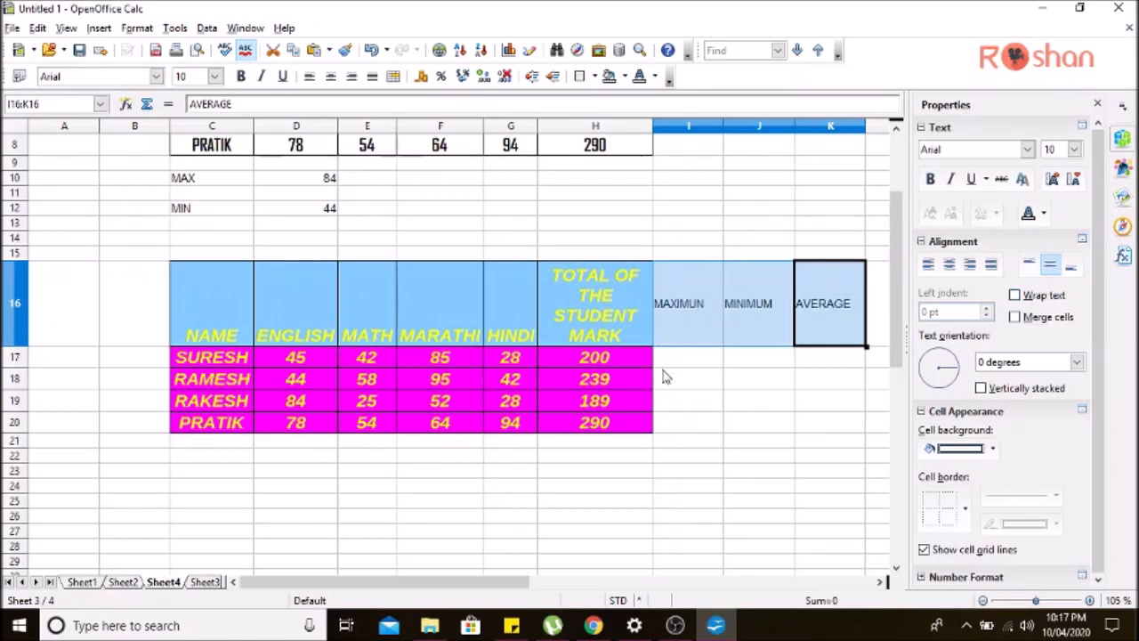
- Shorten the heading in cell H16 to TOTAL
click(602, 295)
double_click(631, 272)
drag(631, 272, 644, 333)
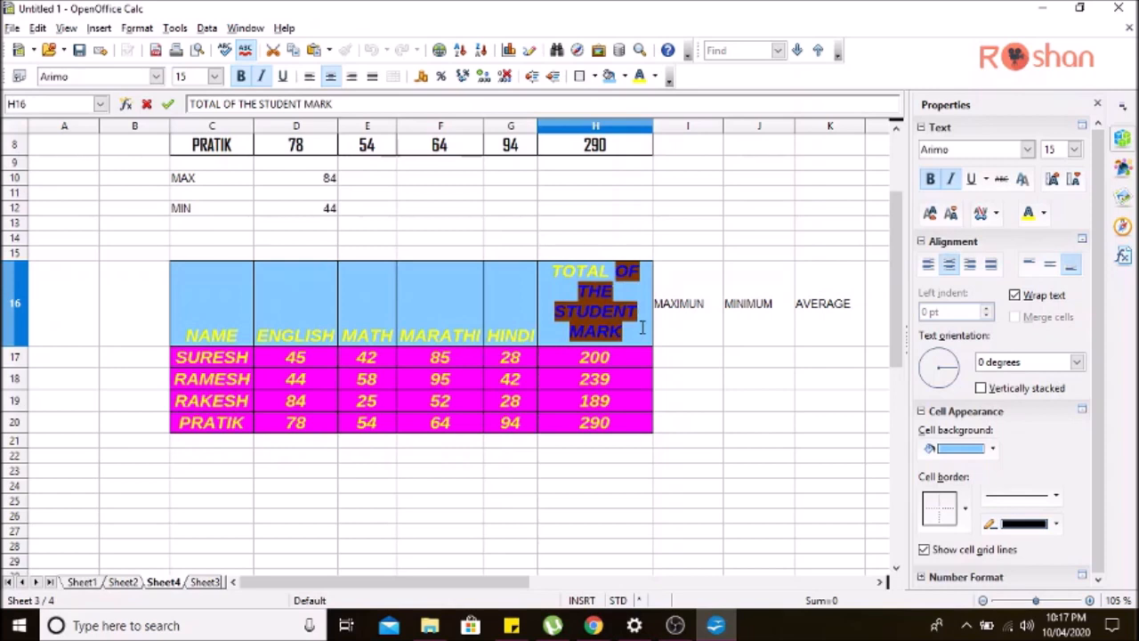
key(BackSpace)
drag(718, 493, 719, 487)
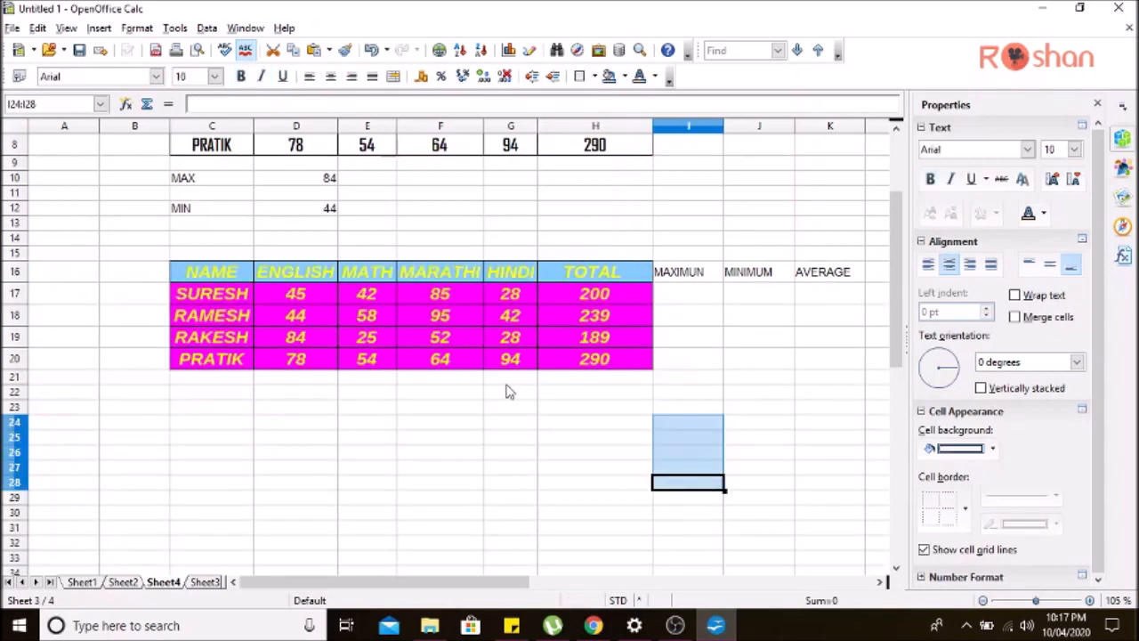
- Apply borders around and between all cells in the range I16:K20
drag(672, 272, 841, 363)
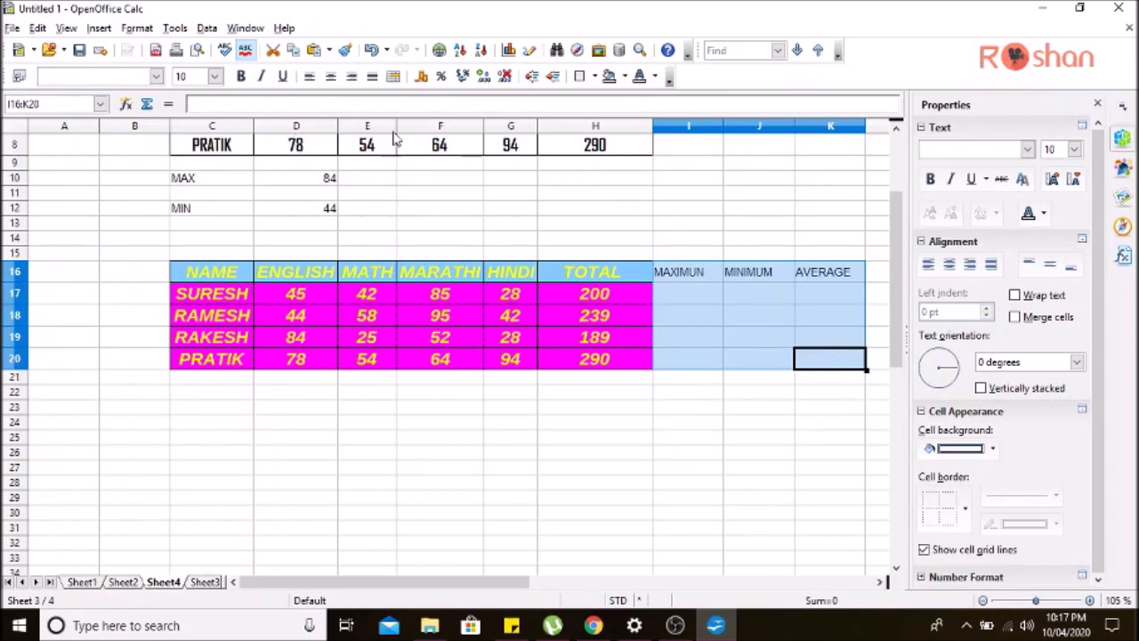
click(994, 449)
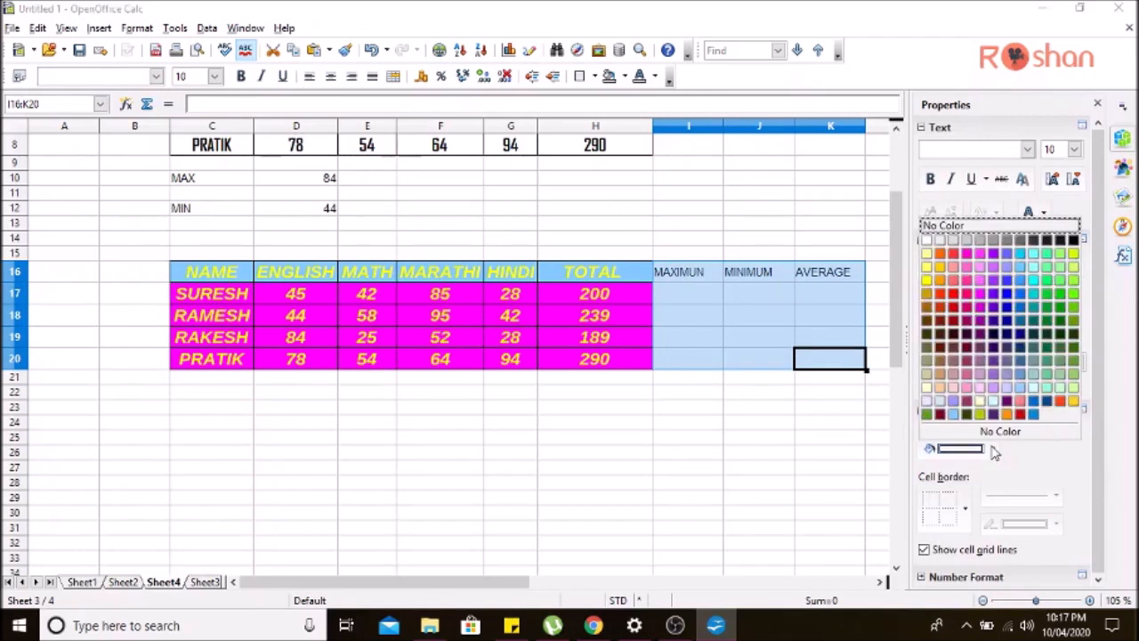
click(992, 448)
click(968, 511)
click(958, 378)
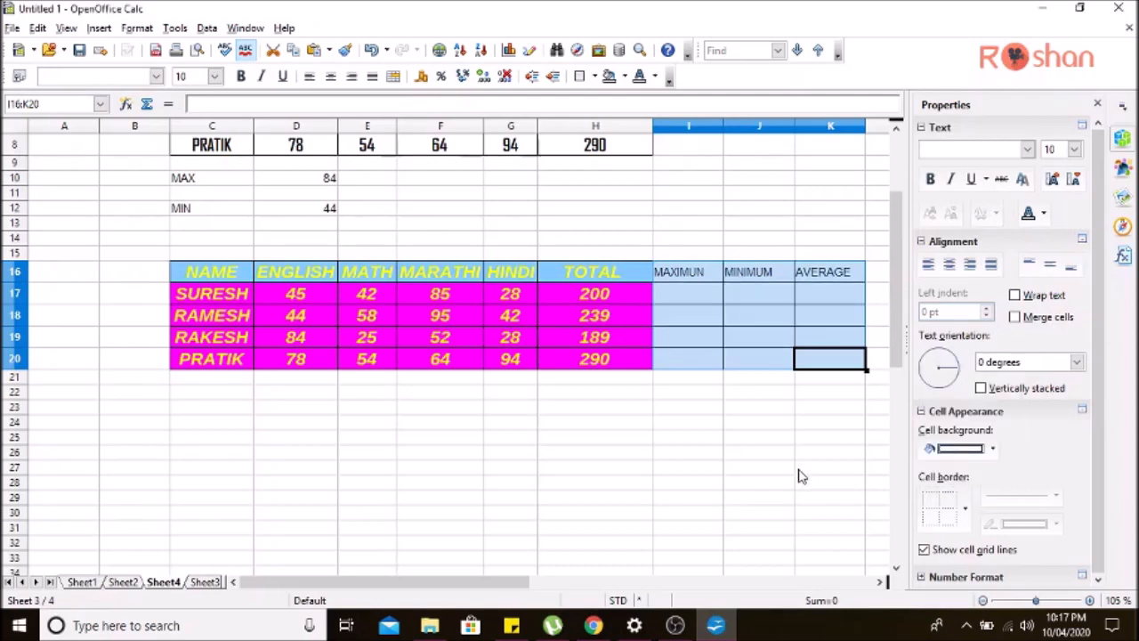
click(759, 481)
- Copy the MAXIMUN heading from cell I16 into cell C22 below the marks table
drag(491, 589, 534, 585)
click(1091, 602)
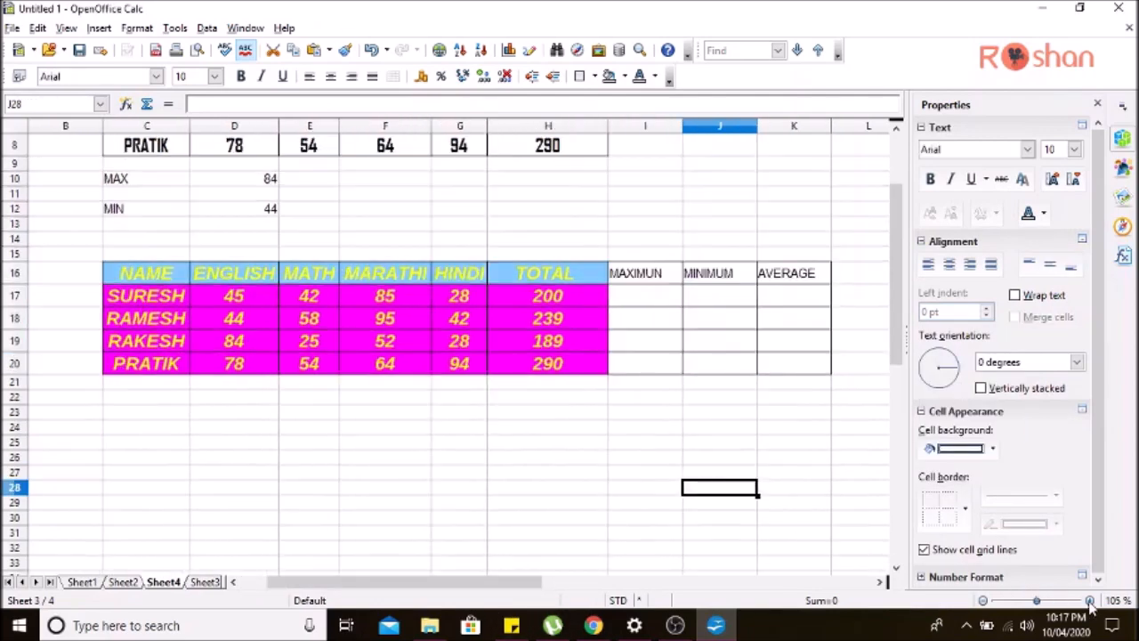
click(1091, 602)
click(1091, 602)
drag(532, 590, 544, 588)
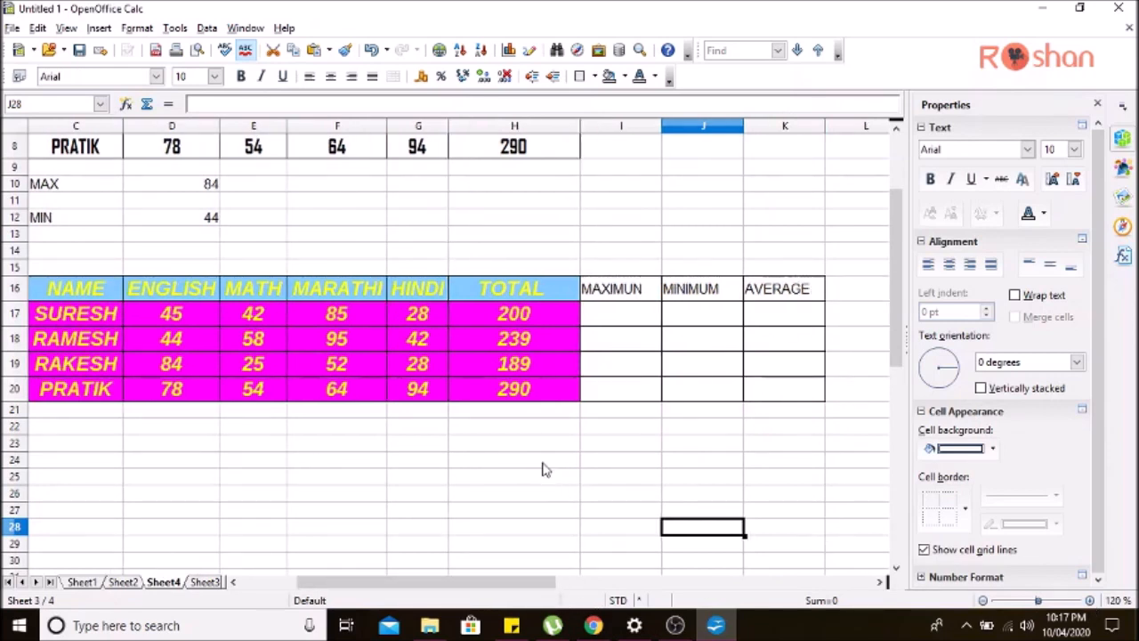
click(621, 319)
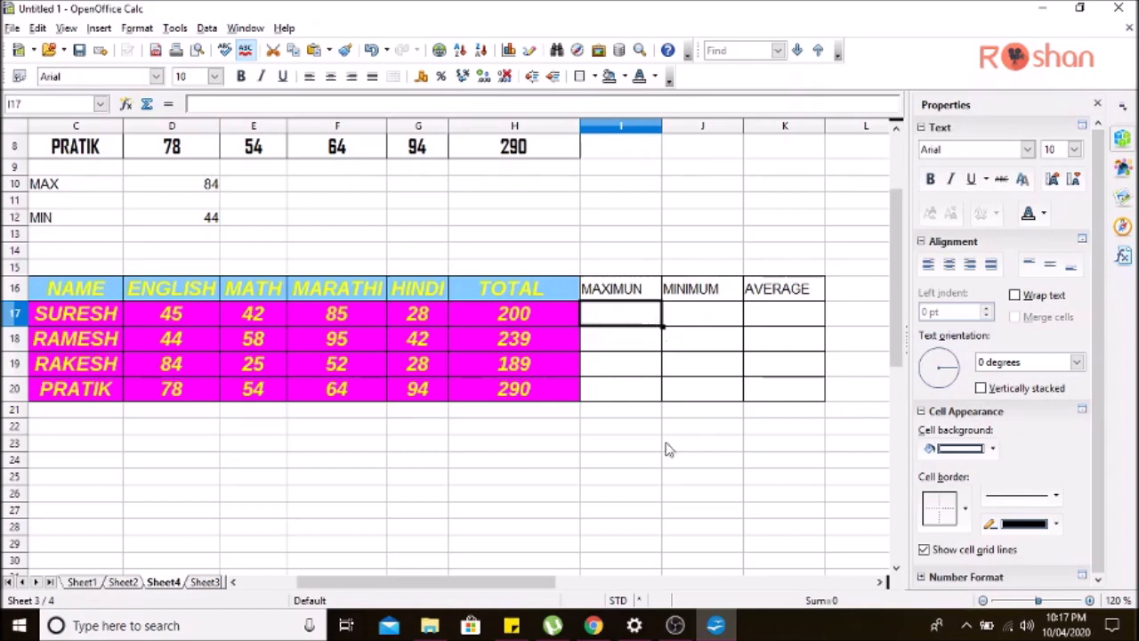
click(79, 427)
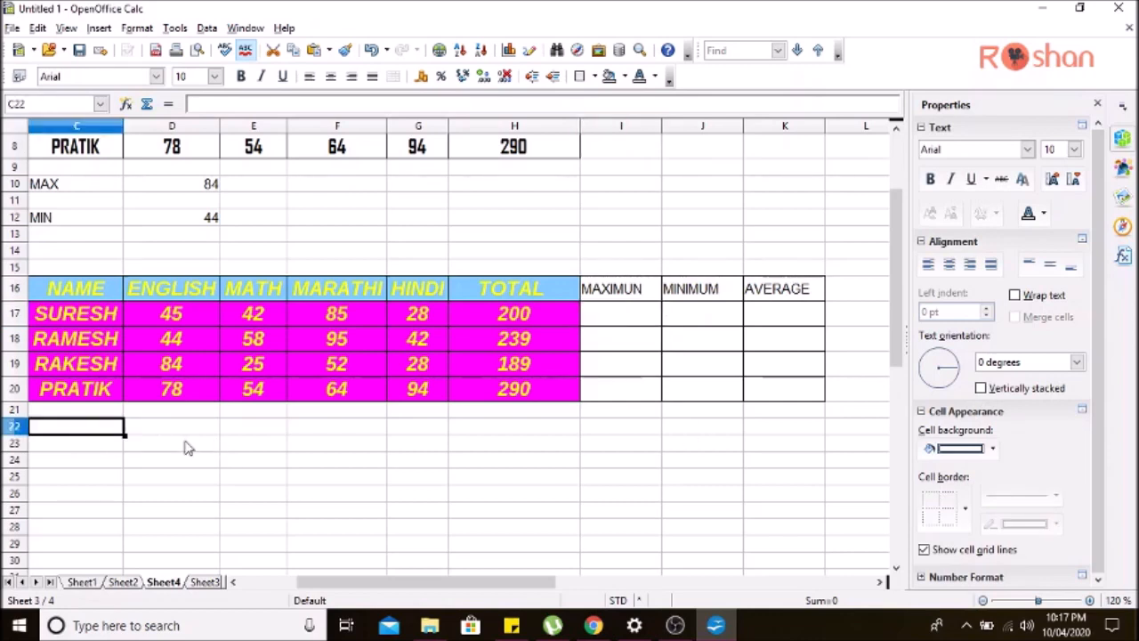
click(636, 289)
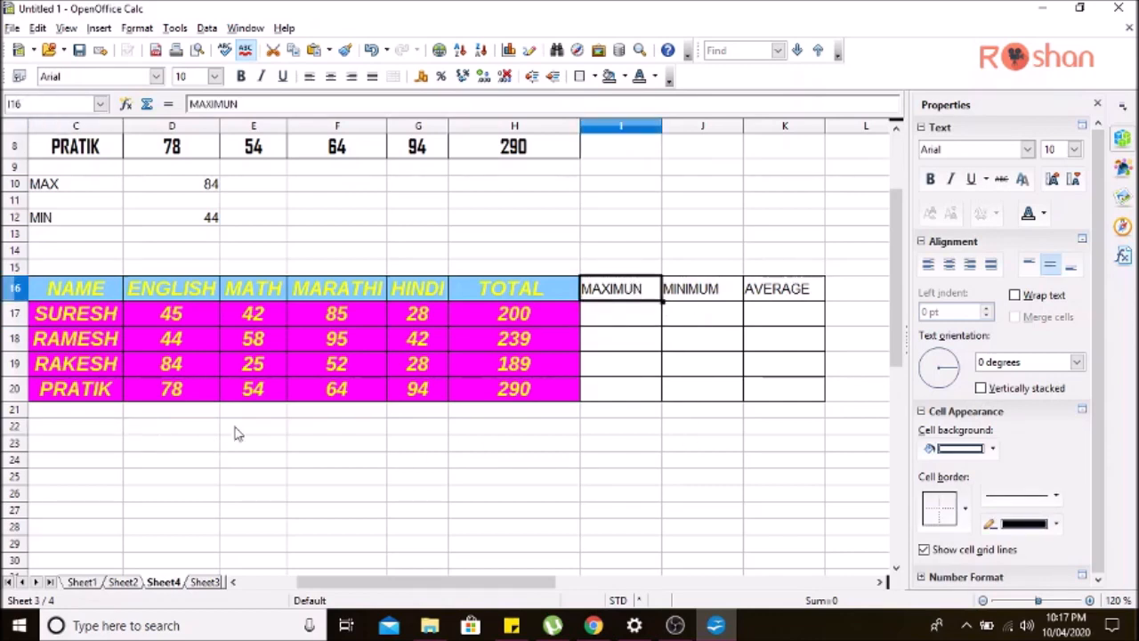
click(98, 427)
text(MAXIMUN)
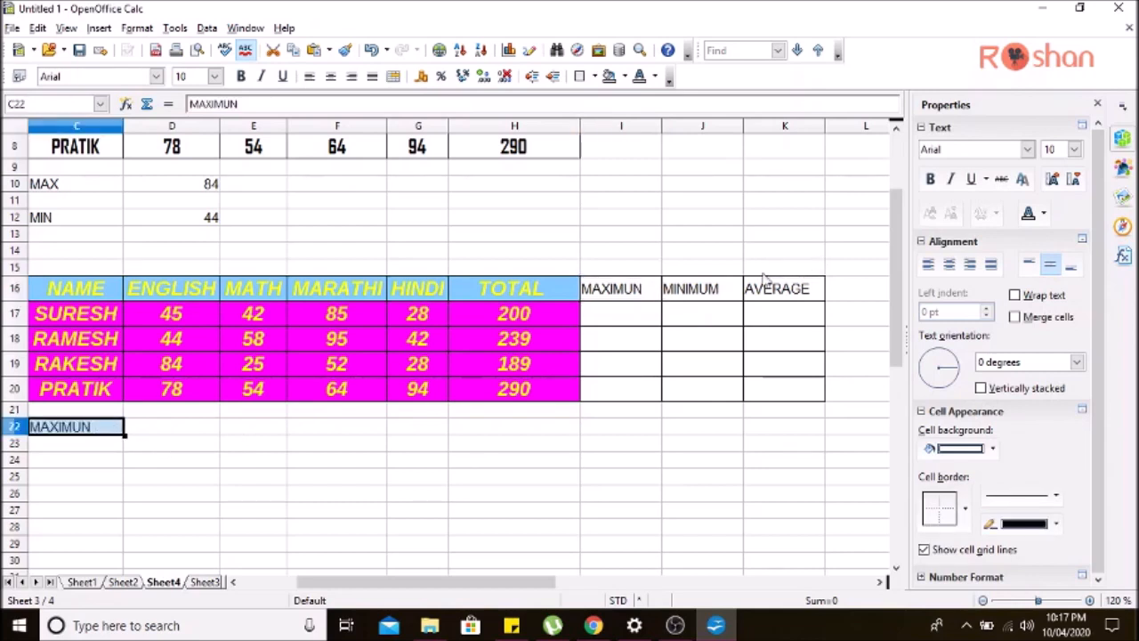
- Copy the MINIMUM heading from J16 into cell C24 and the AVERAGE heading from K16 into cell C26
click(700, 295)
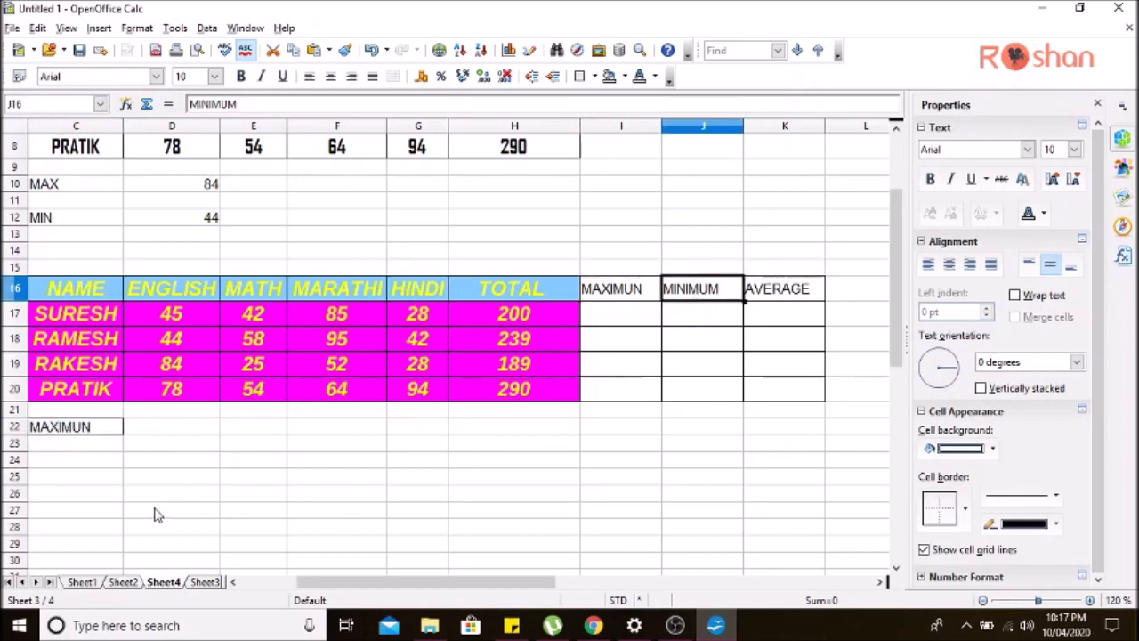
click(102, 468)
text(MINIMUM)
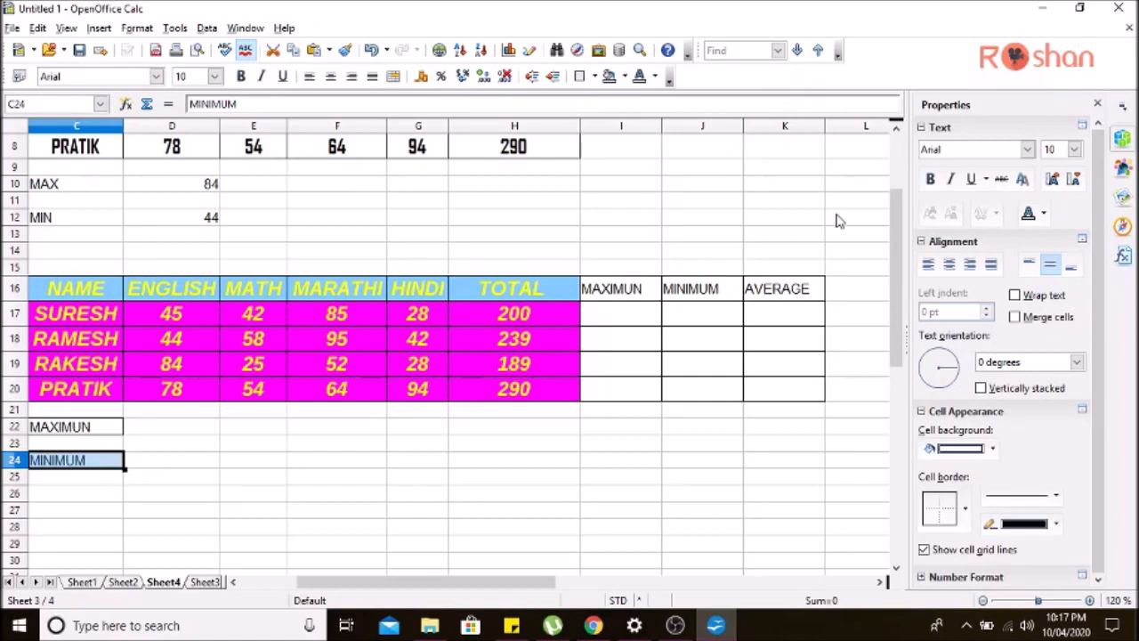
click(783, 287)
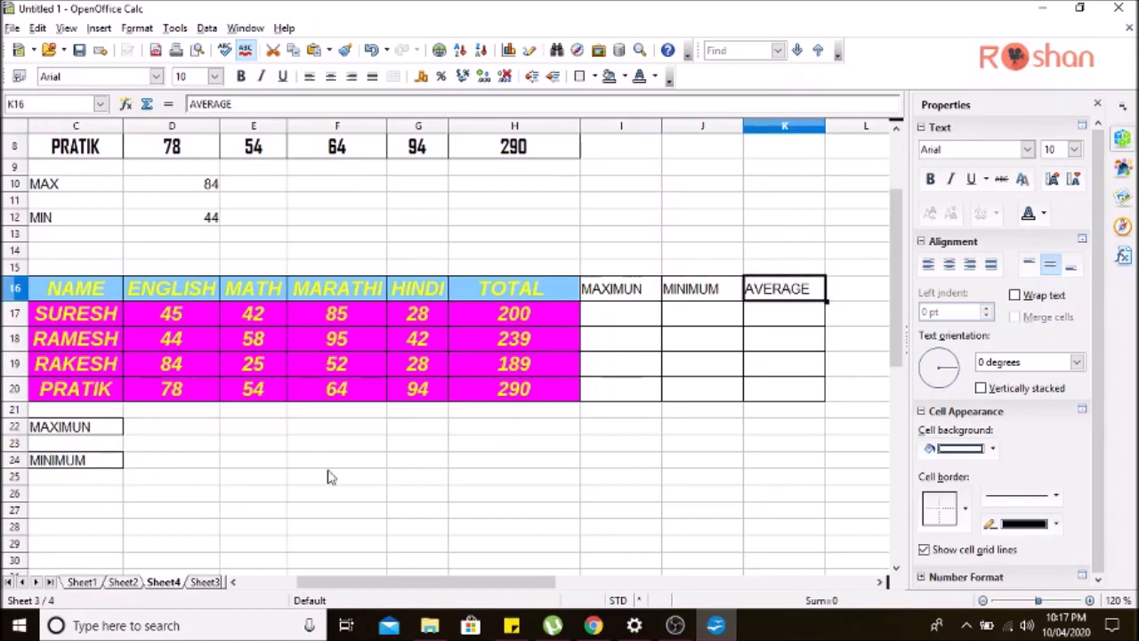
click(43, 502)
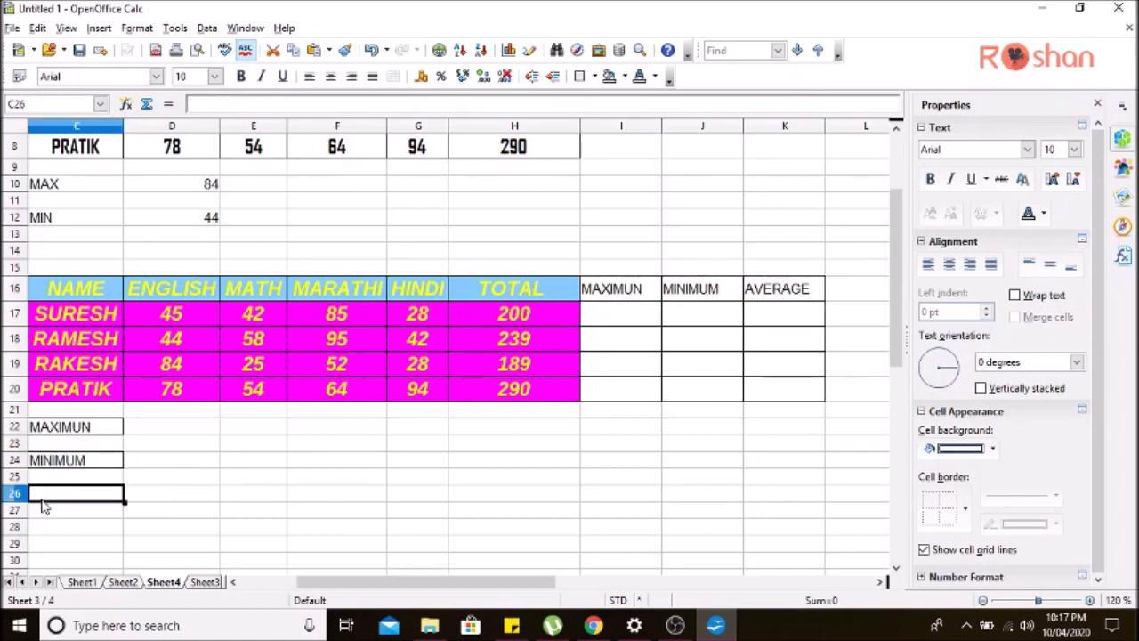
text(AVERAGE)
click(283, 463)
click(690, 494)
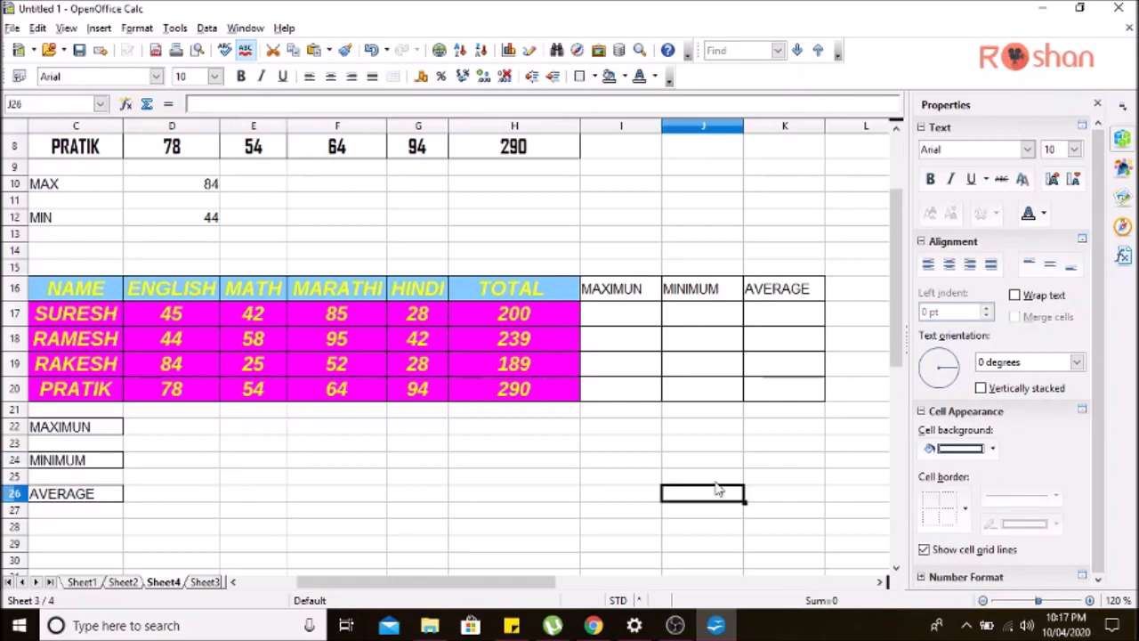
- Enter the formula =MAX(D17:D20) in cell D22 for the highest English mark
click(165, 431)
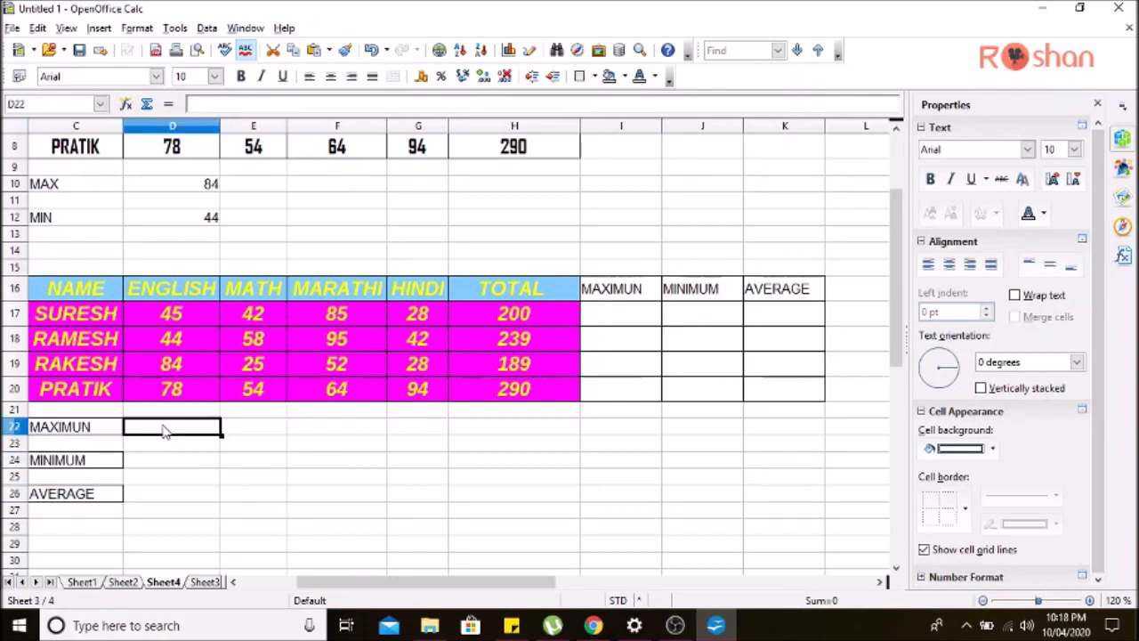
text(=M)
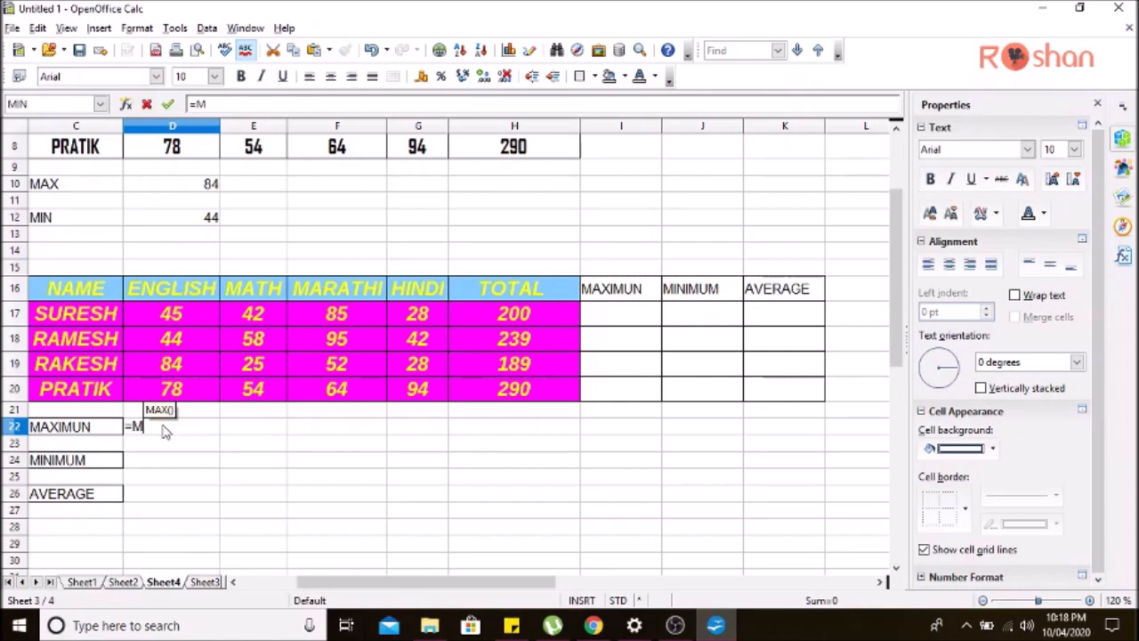
text(AX()
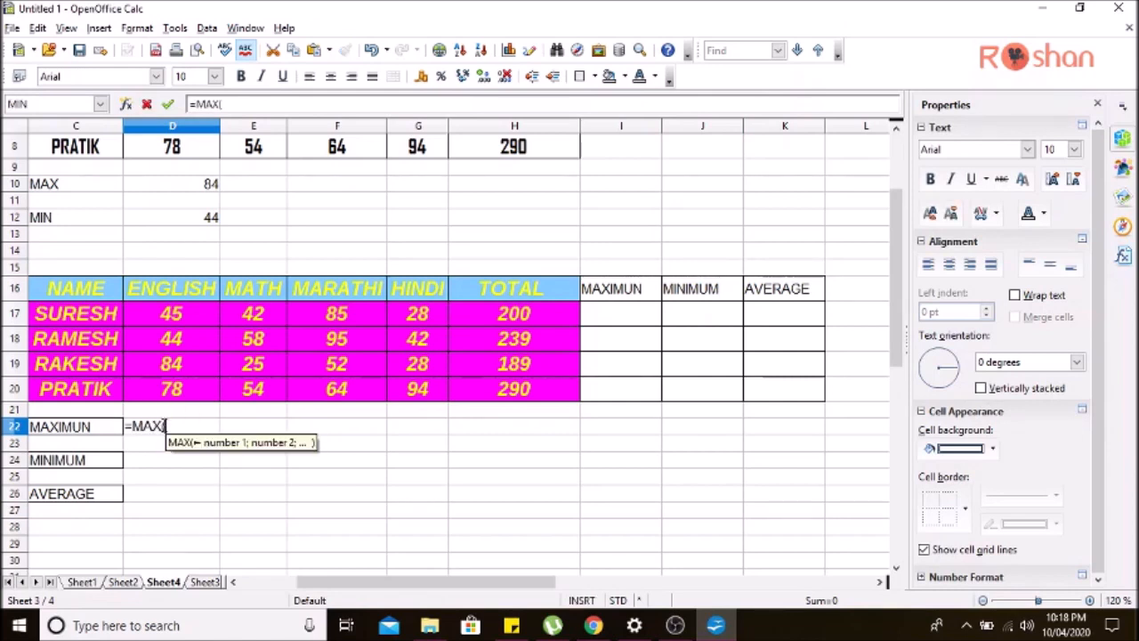
text())
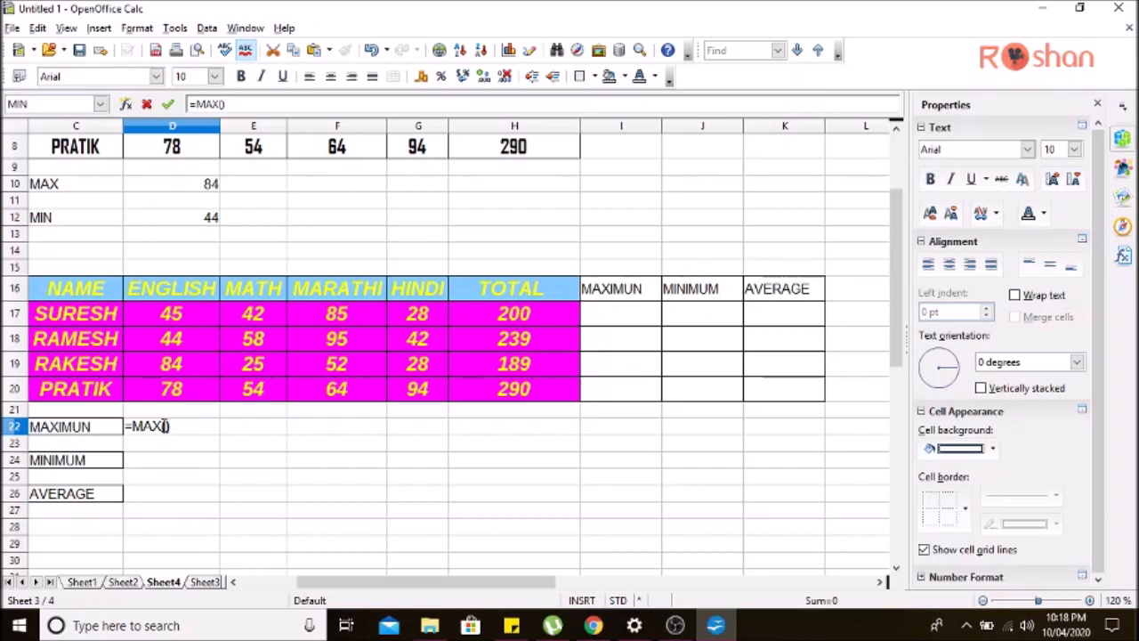
click(165, 428)
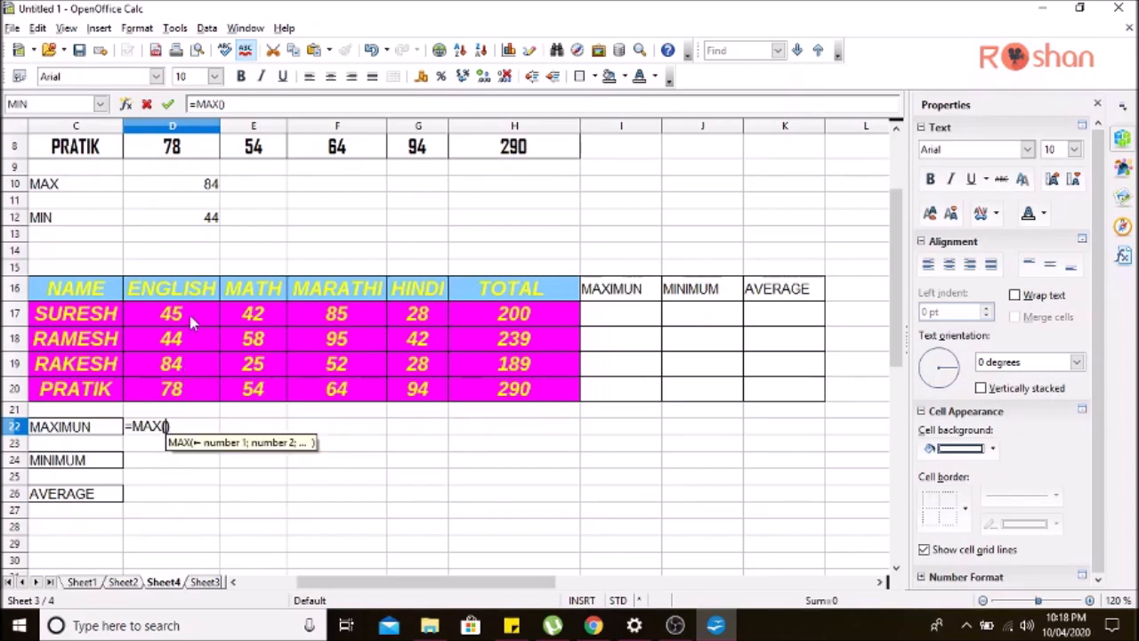
drag(189, 318, 197, 399)
click(167, 104)
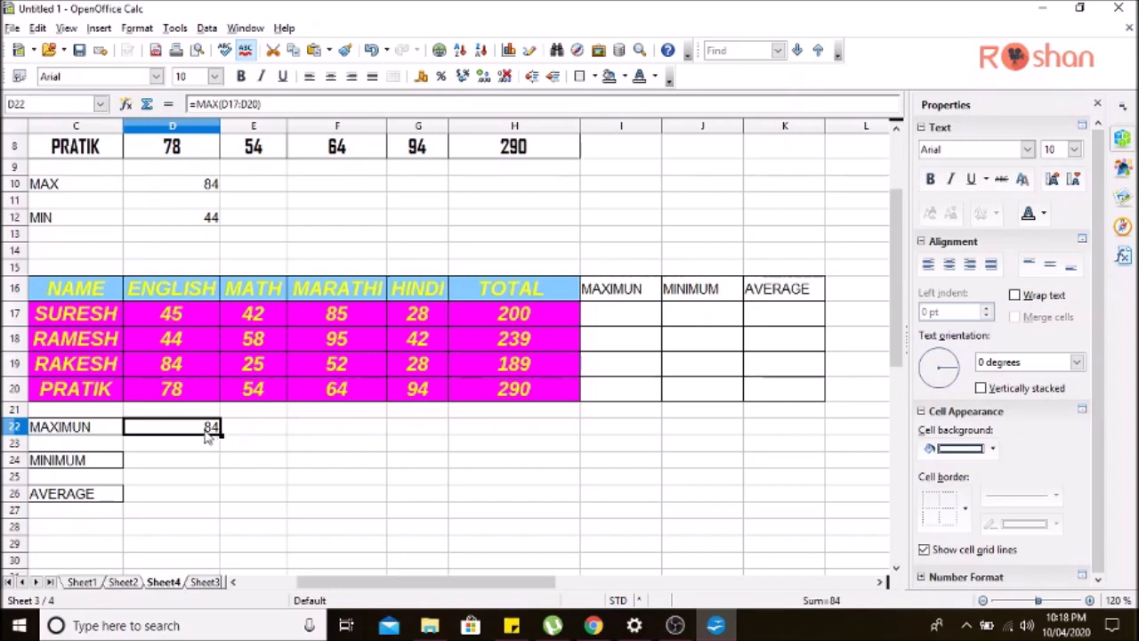
- Fill the MAX formula from D22 across to G22 for the Math, Marathi and Hindi columns
drag(221, 433, 423, 444)
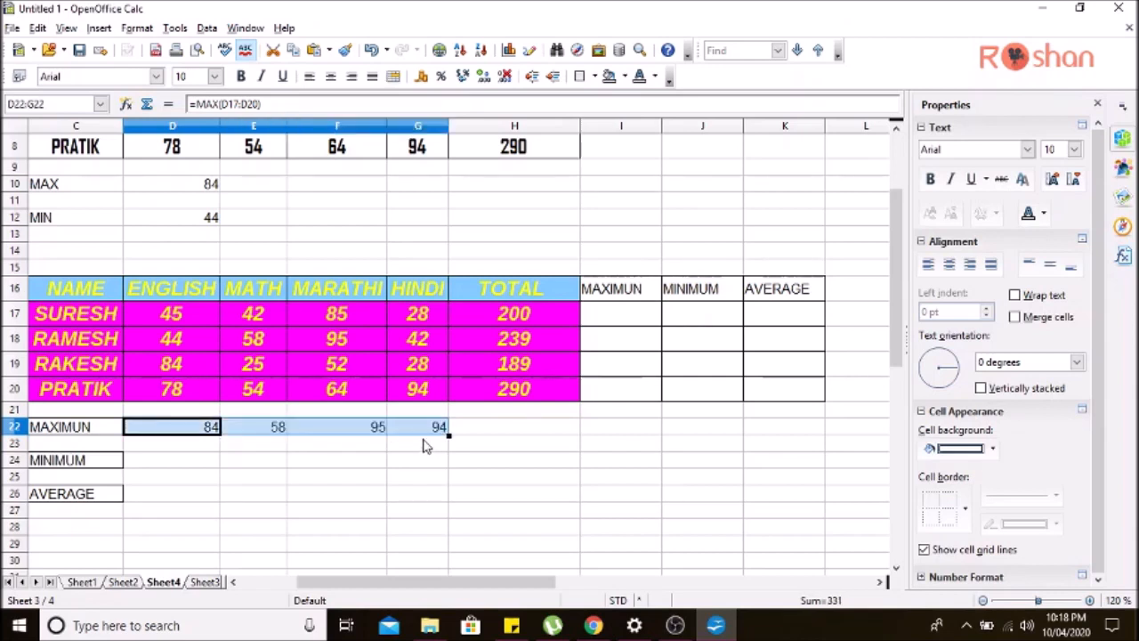
click(423, 449)
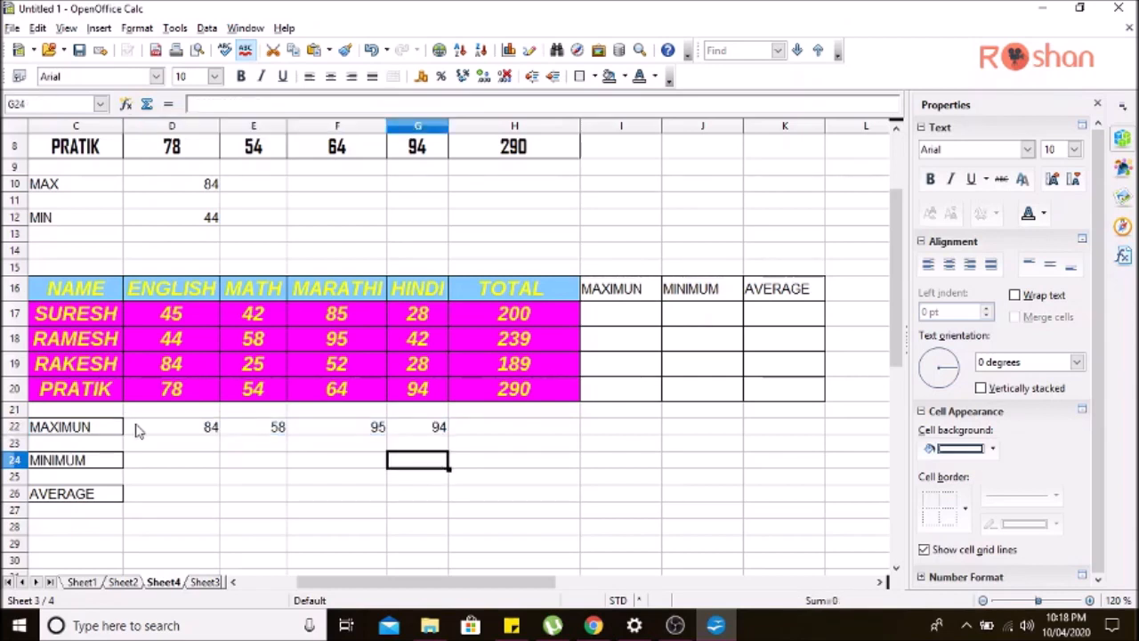
drag(134, 427, 381, 430)
click(588, 479)
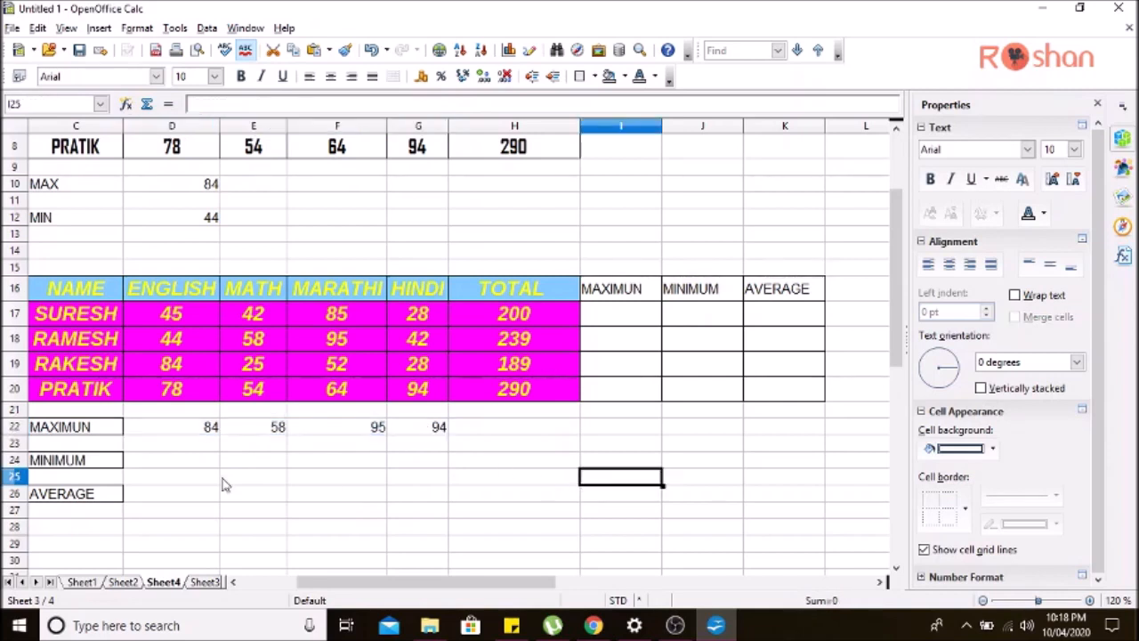
- Enter =MIN(D17:D20) in cell D24 and fill the formula across to G24
click(183, 462)
text(=)
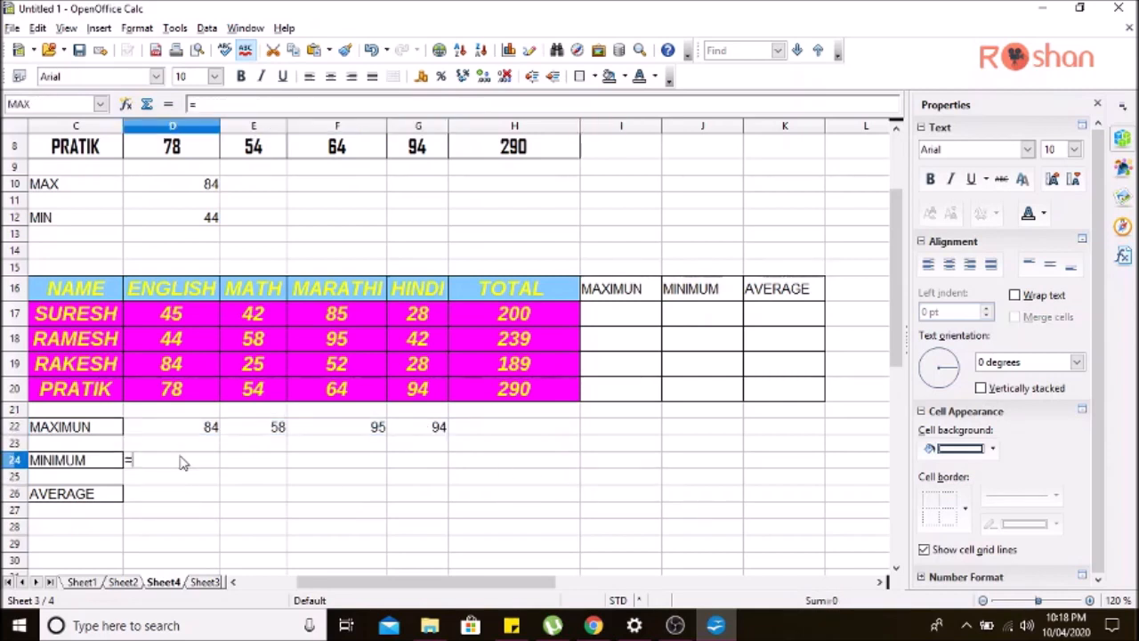
text(MIN)
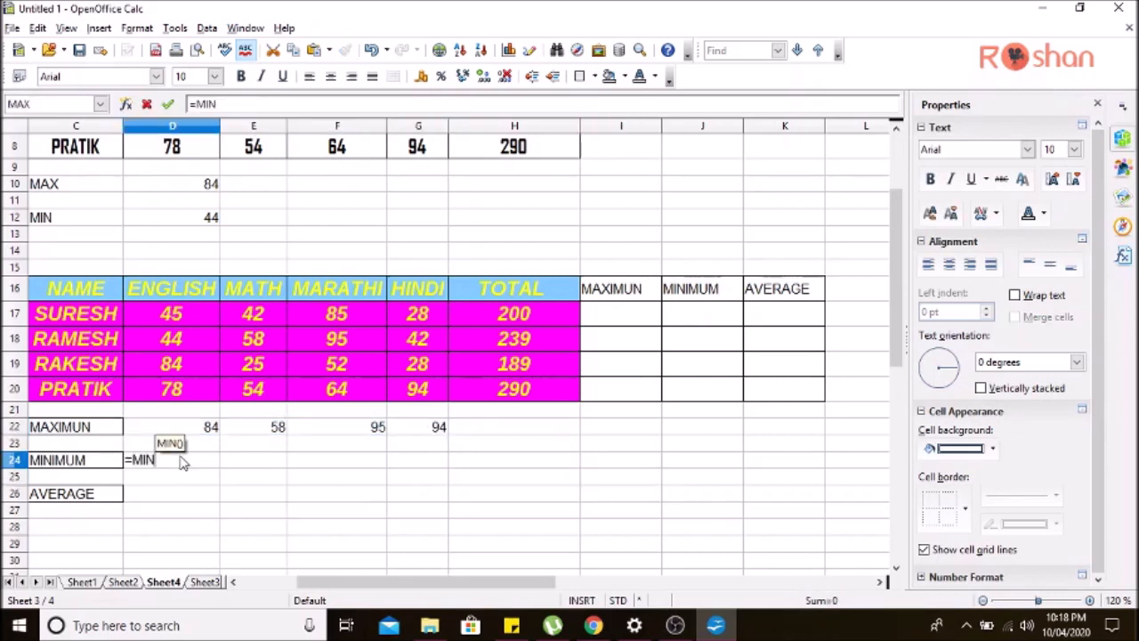
text(())
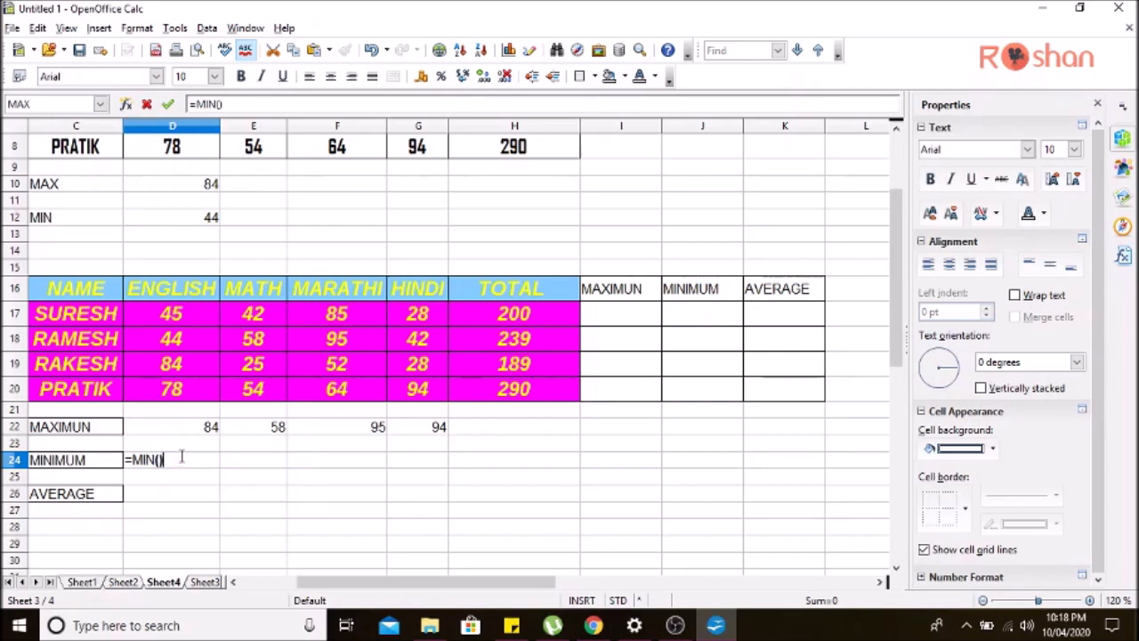
click(187, 326)
drag(187, 327, 191, 392)
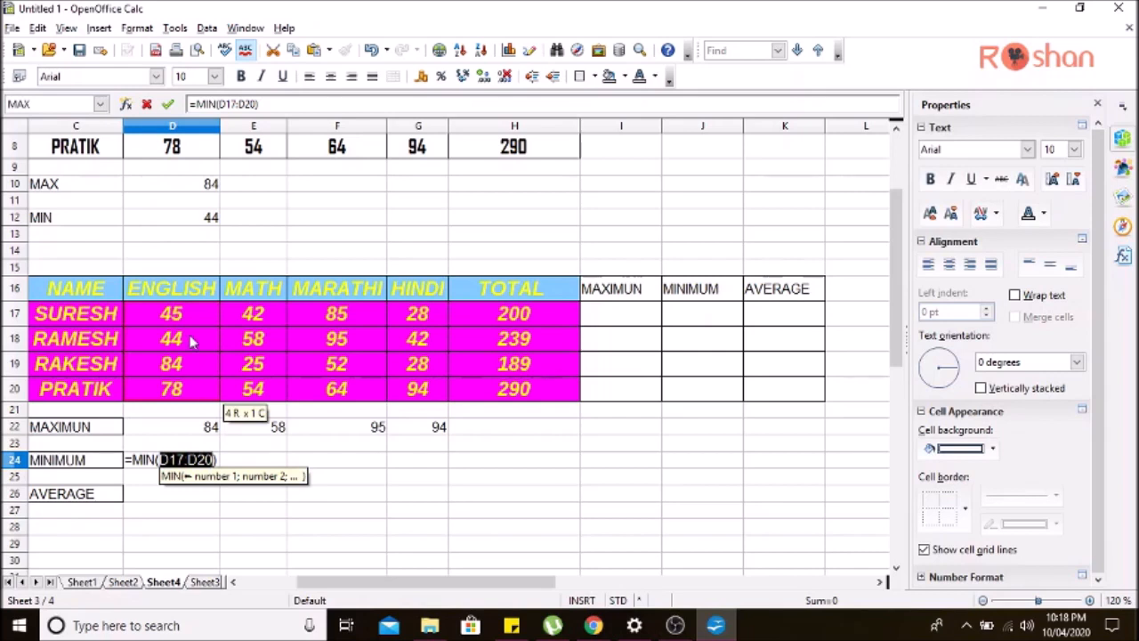
click(168, 104)
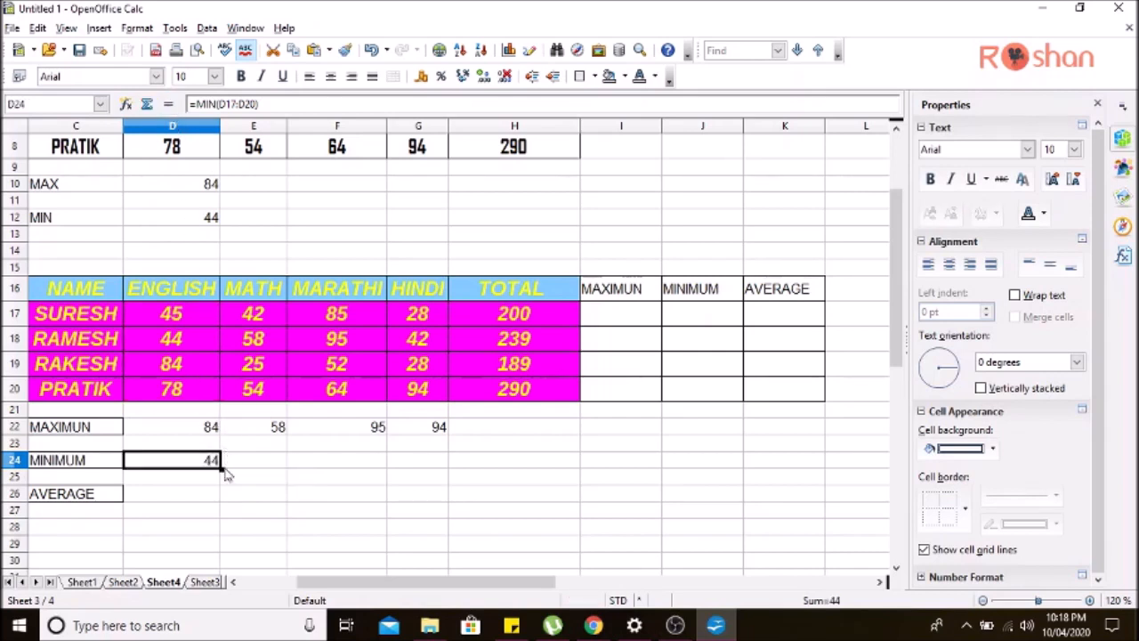
drag(221, 464, 447, 466)
- Start a formula in cell D26 beside the AVERAGE label with =A
click(201, 495)
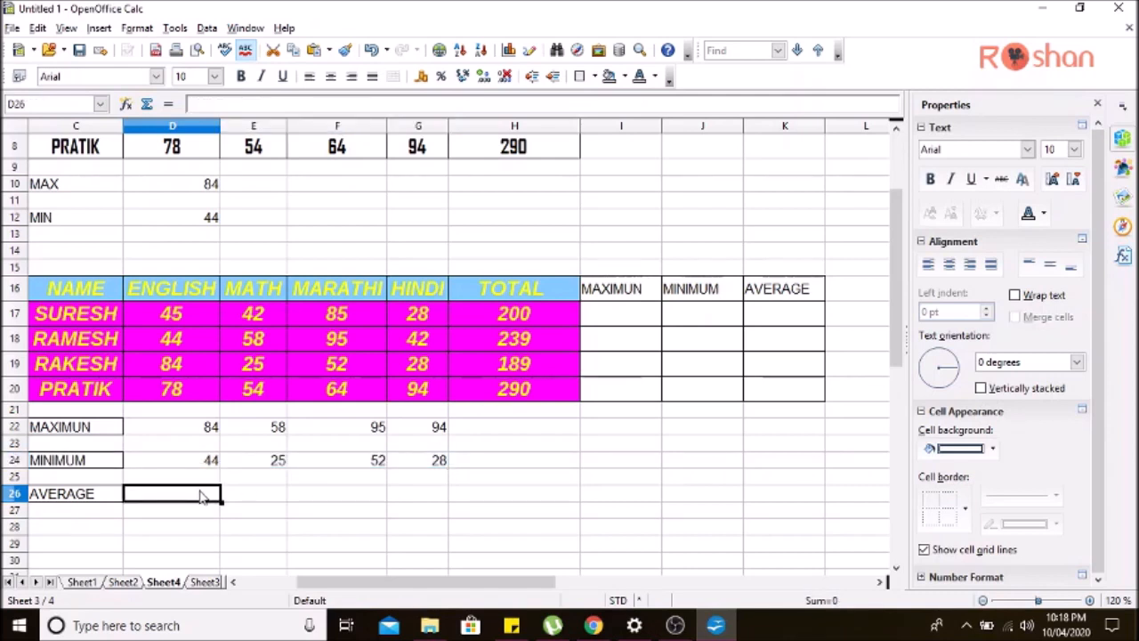
text(=AV)
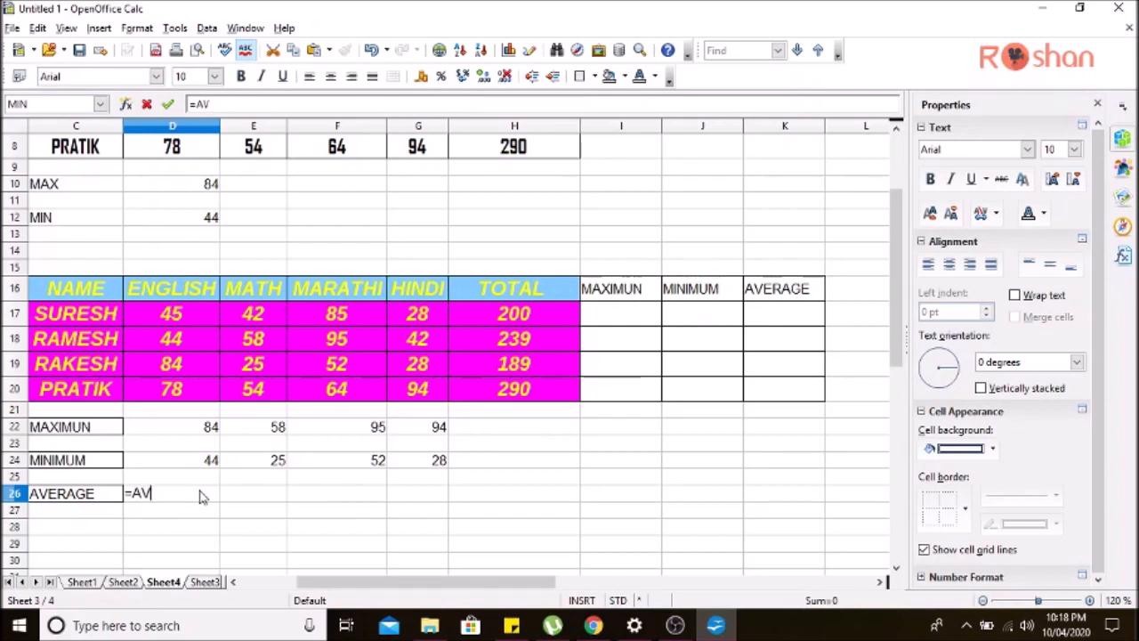
key(BackSpace)
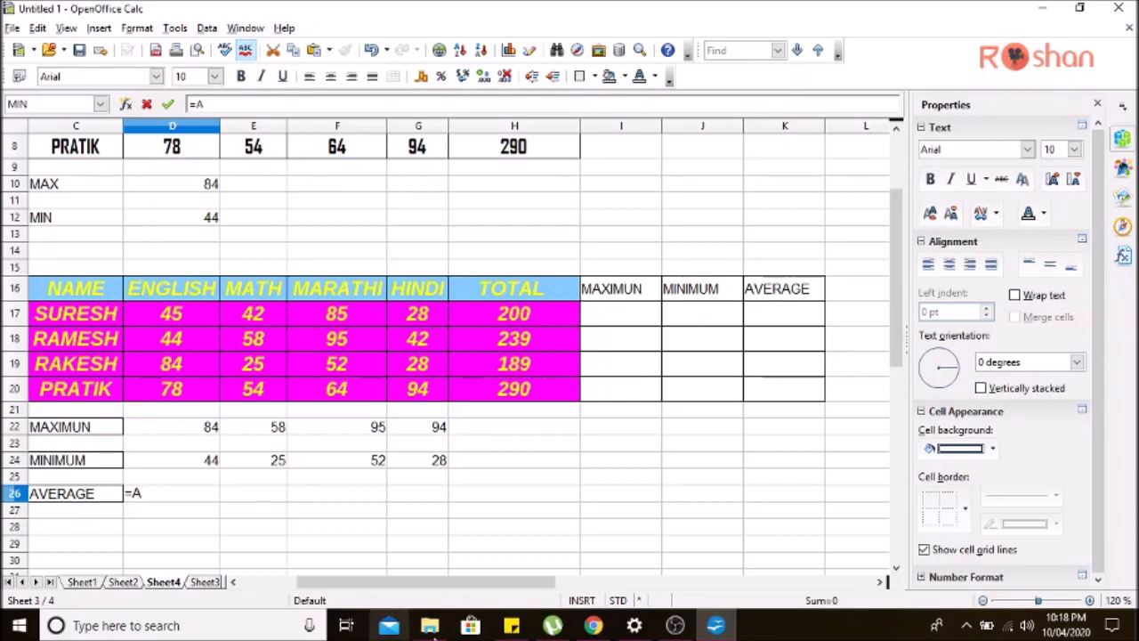
- Switch to the Tech Talk 6 e-book in Chrome and enlarge the Average() formula example to examine its syntax
click(712, 629)
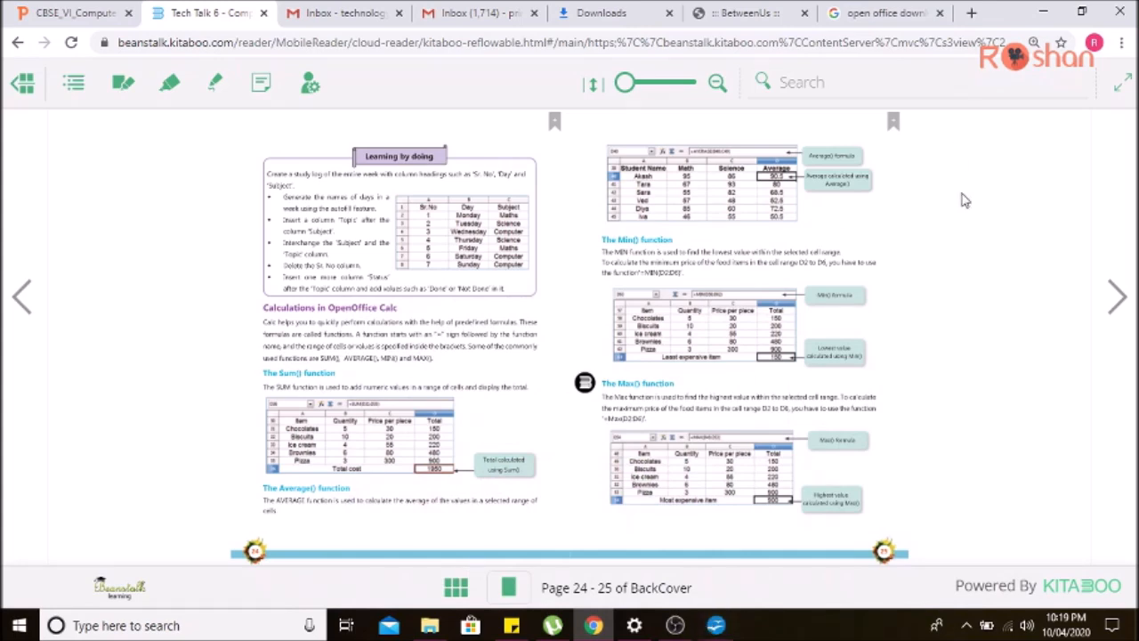
click(656, 88)
mouse_move(658, 91)
mouse_down()
mouse_move(676, 90)
mouse_move(661, 90)
mouse_up()
drag(754, 345, 33, 339)
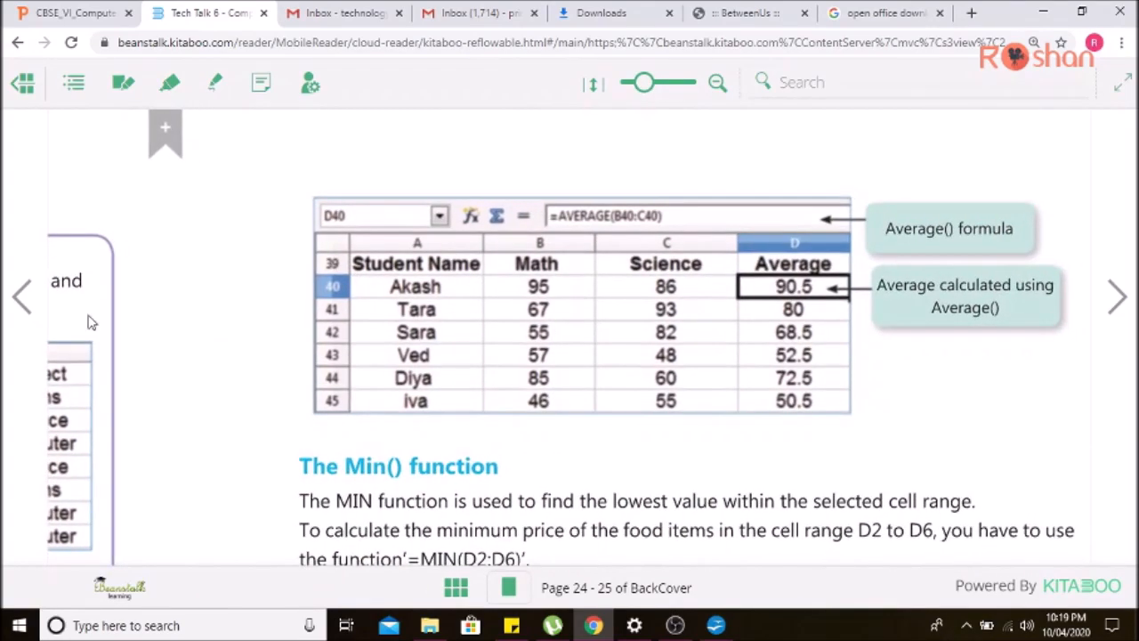
- Return to OpenOffice Calc, complete the formula in D26 as =AVERAGE(D17:D20) and fill it across to G26
click(728, 629)
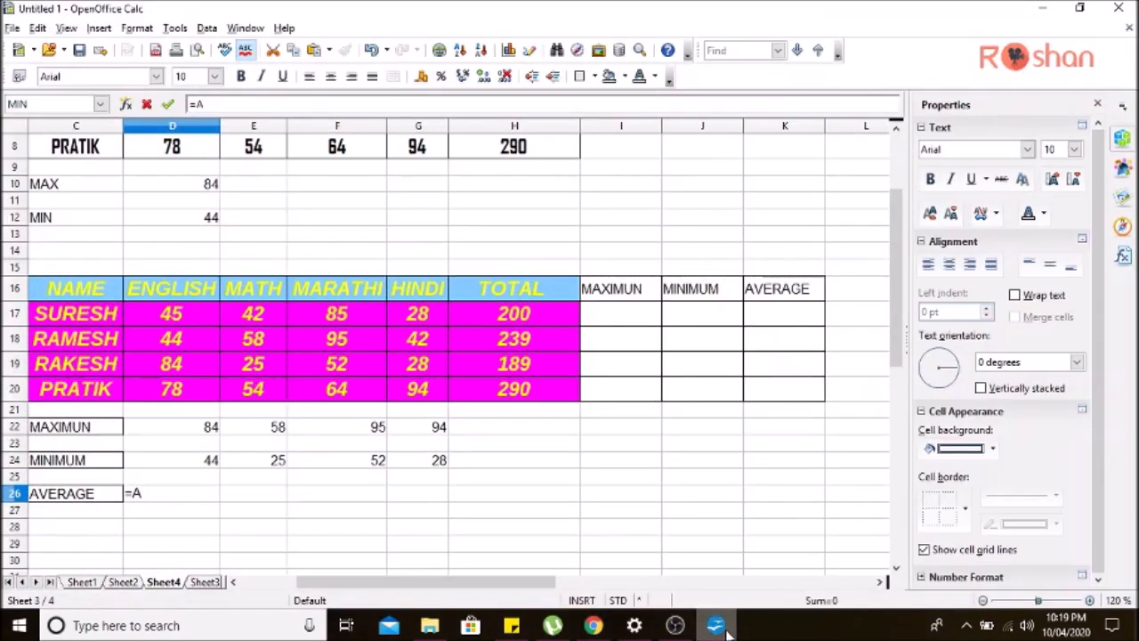
text(VERAGE()
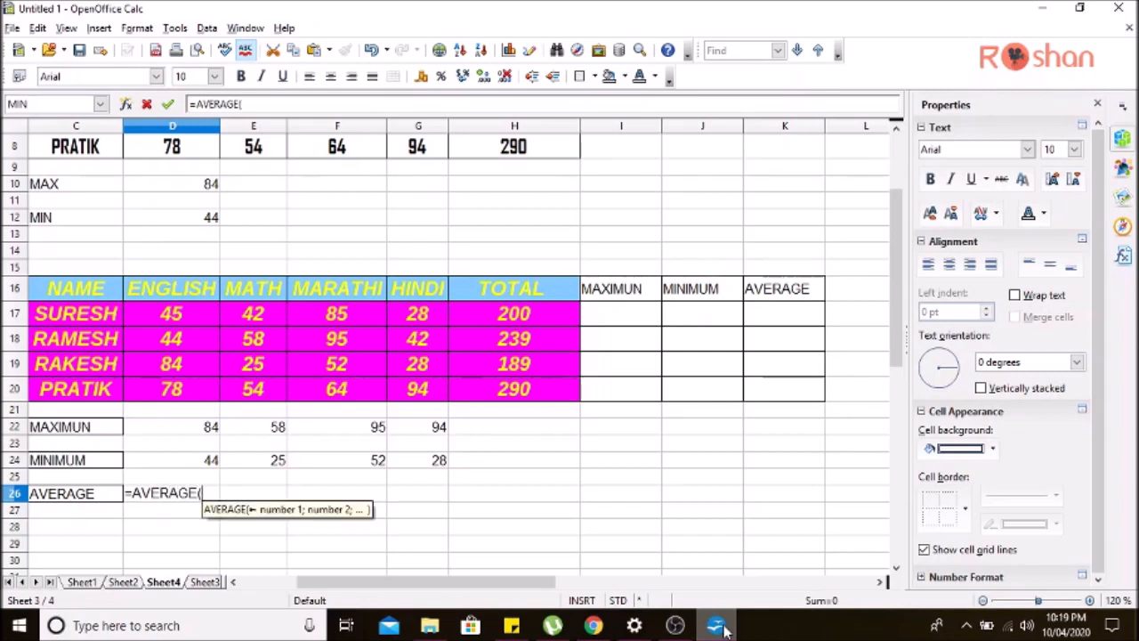
text())
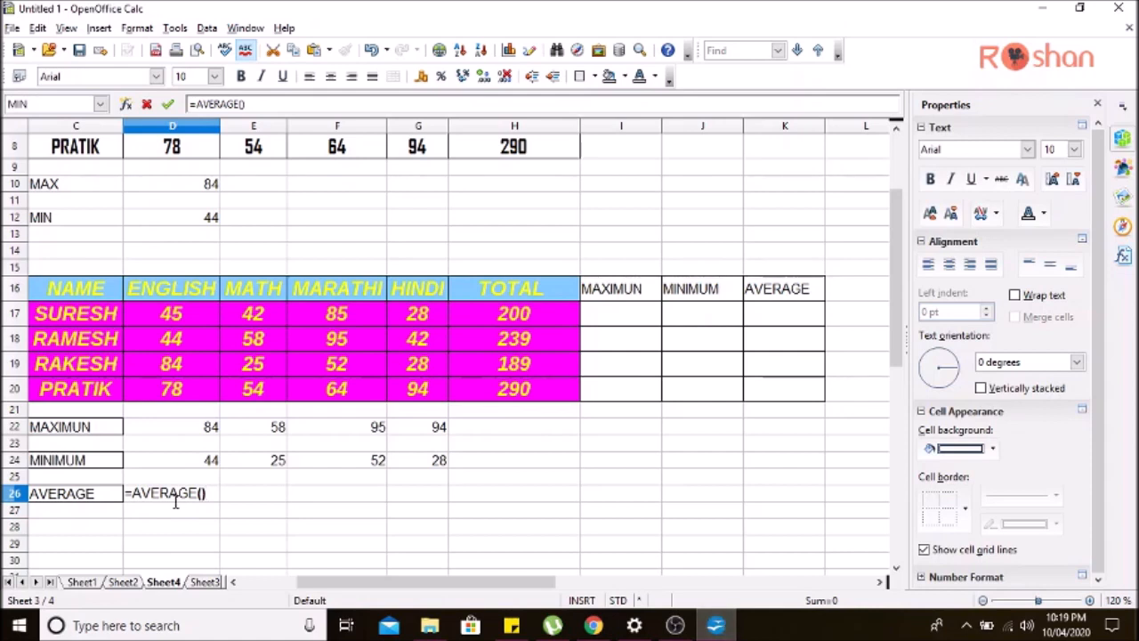
drag(175, 321, 175, 390)
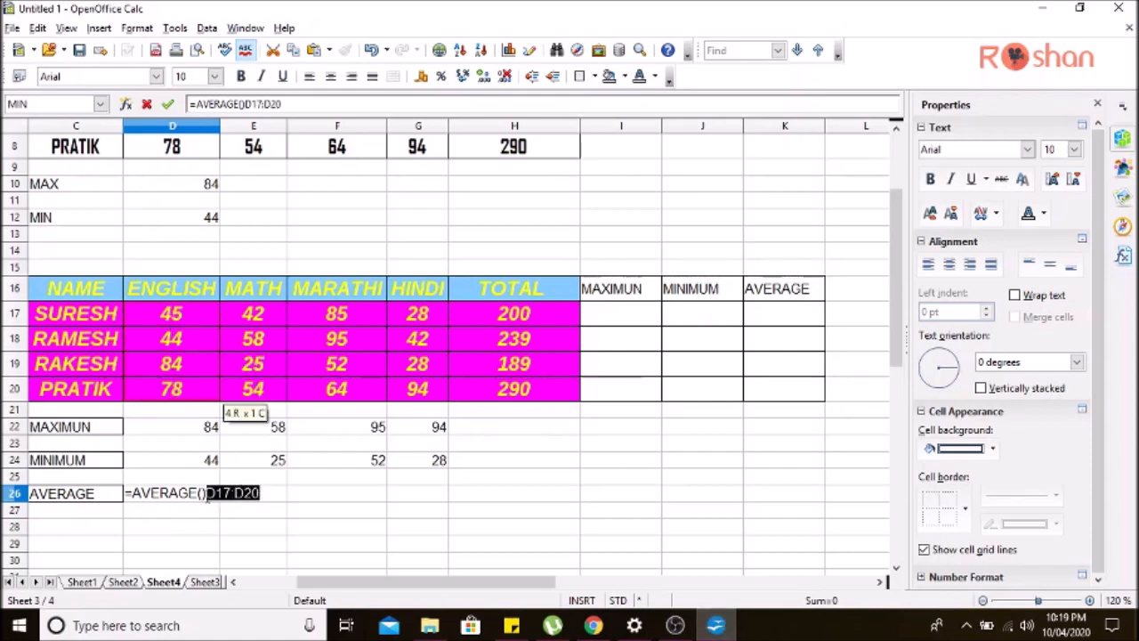
key(Left)
key(BackSpace)
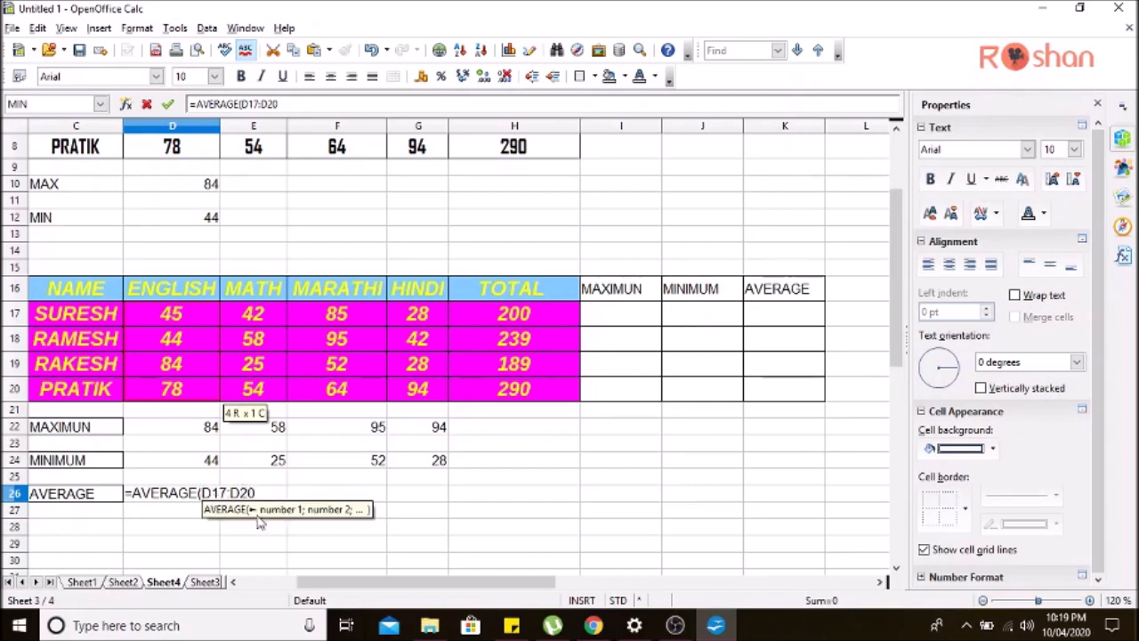
click(271, 491)
text())
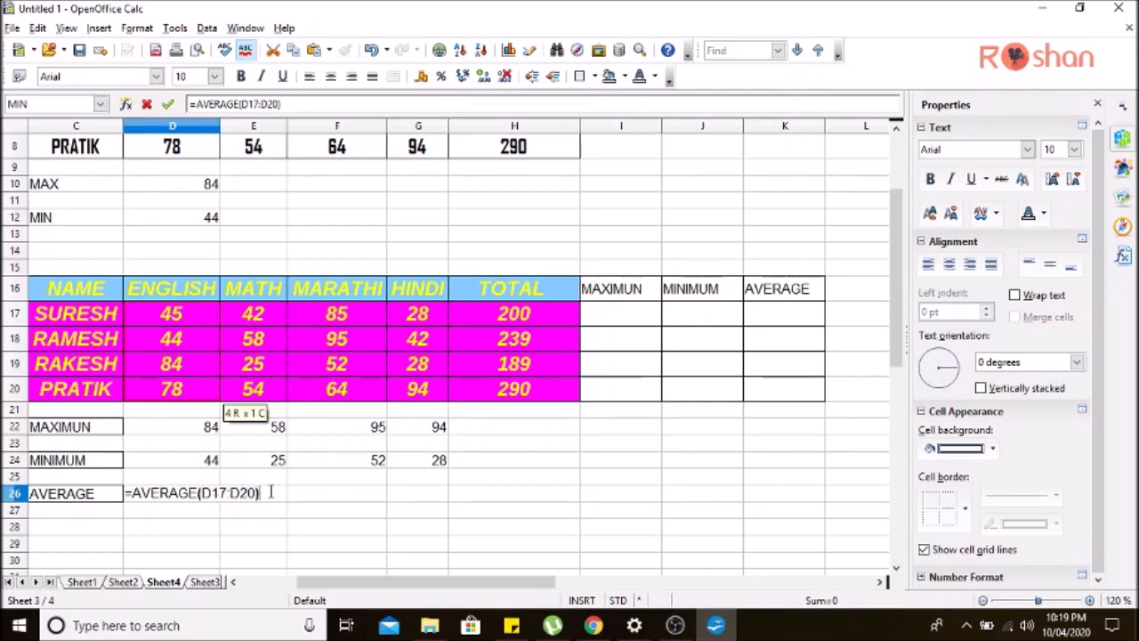
click(168, 103)
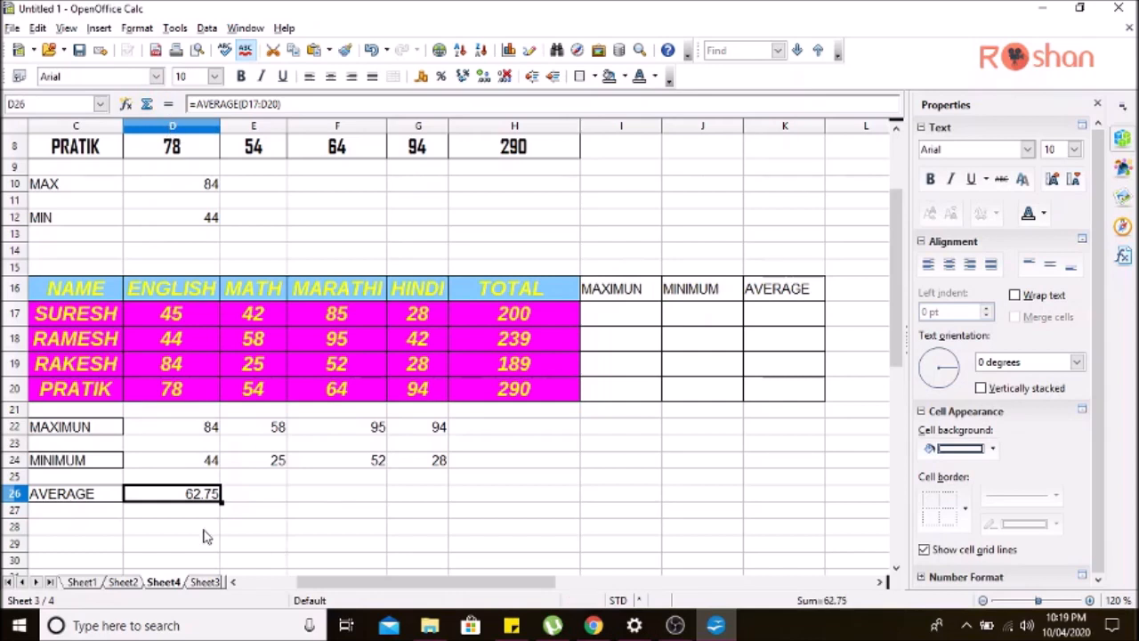
drag(221, 502, 429, 504)
click(551, 527)
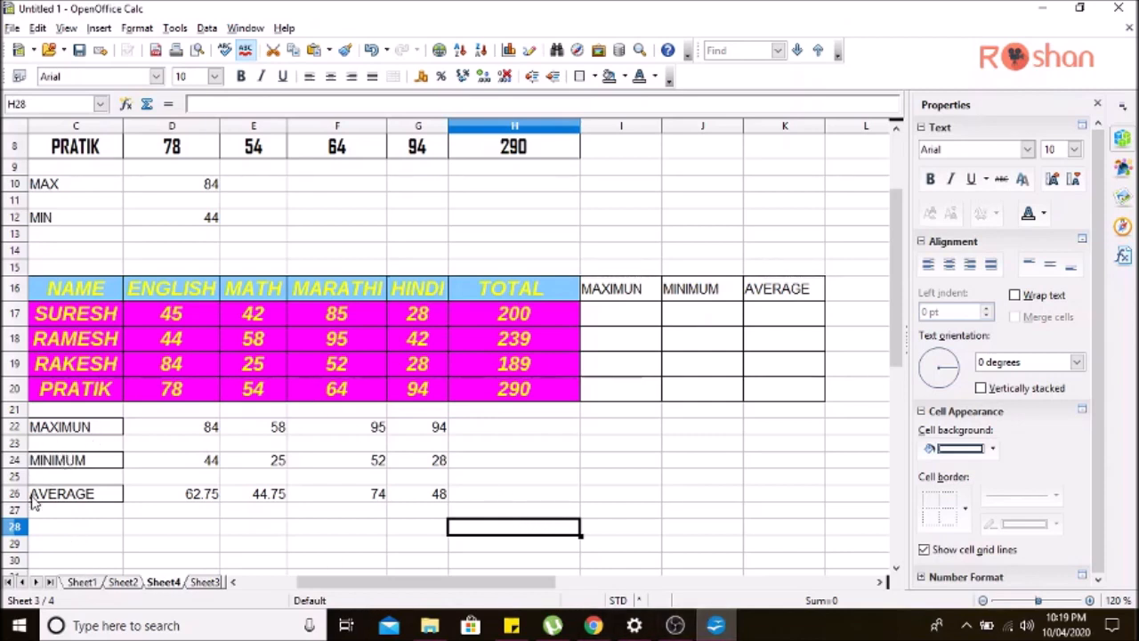
- Switch to the e-book in Chrome, zoom out to the full spread and turn to pages 26-27
click(720, 629)
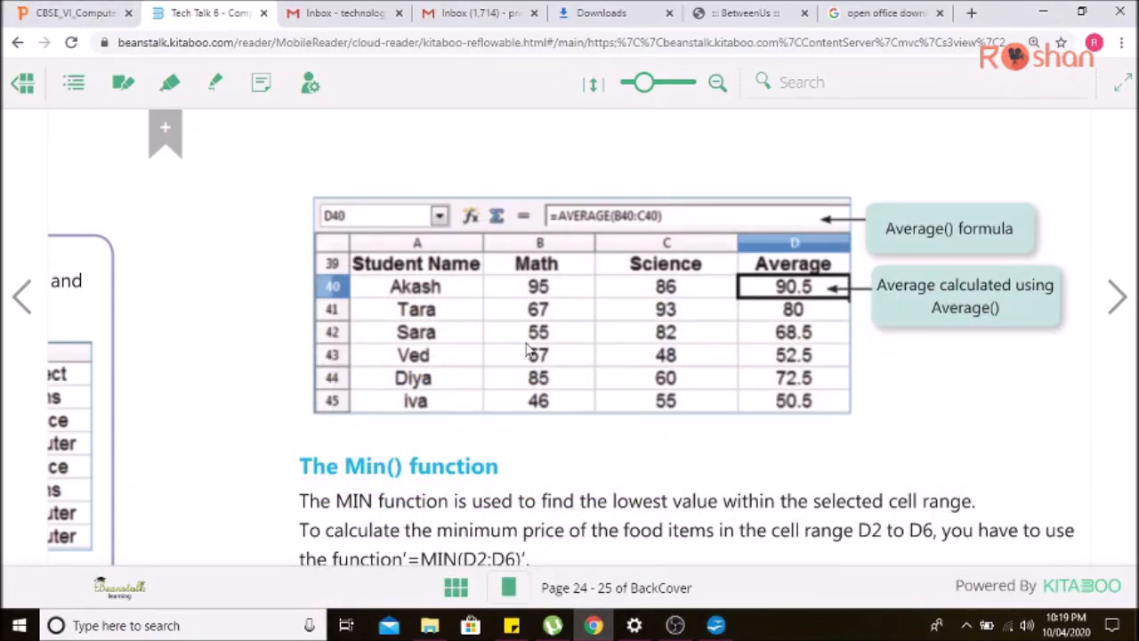
drag(644, 88, 627, 87)
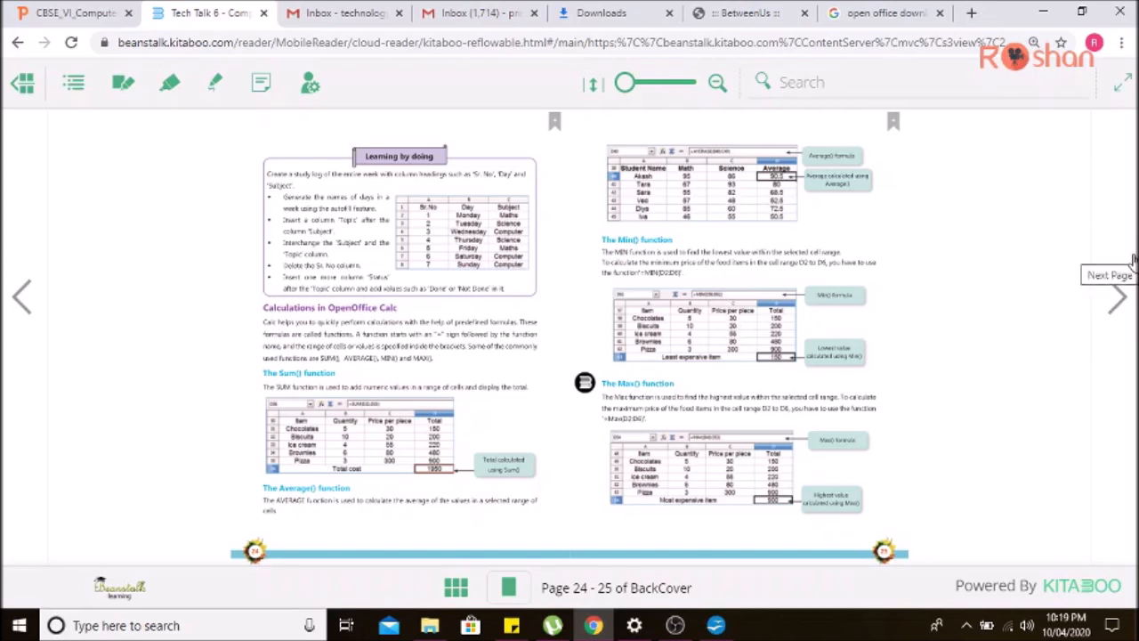
click(1118, 300)
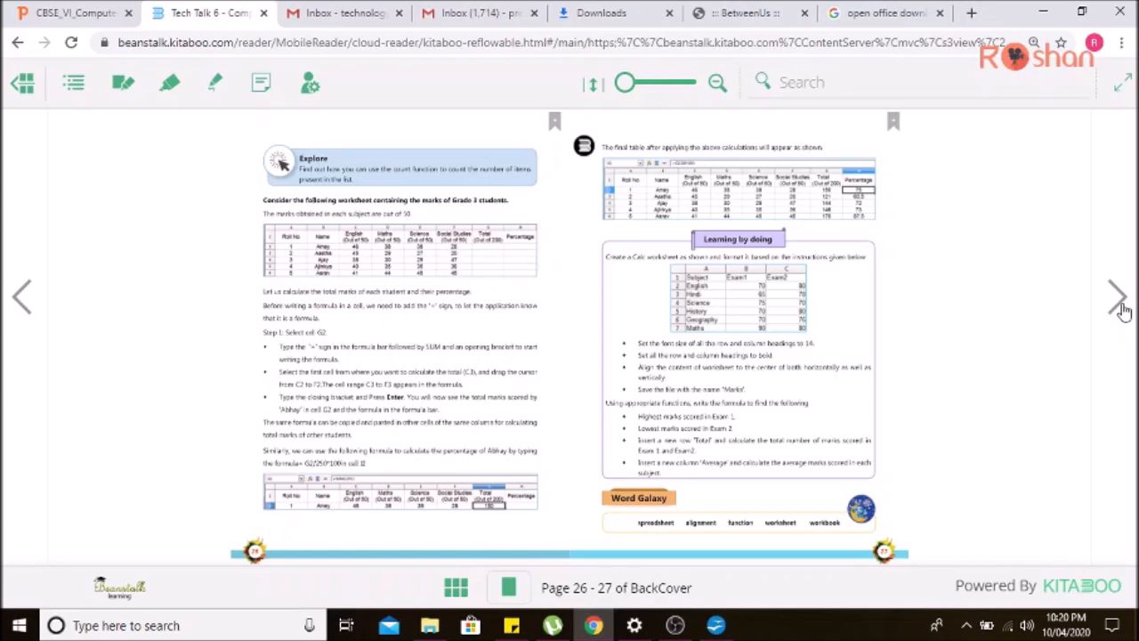
- Examine pages 24 to 27 of the e-book, focusing on the worked example for calculating total marks and percentage
click(25, 301)
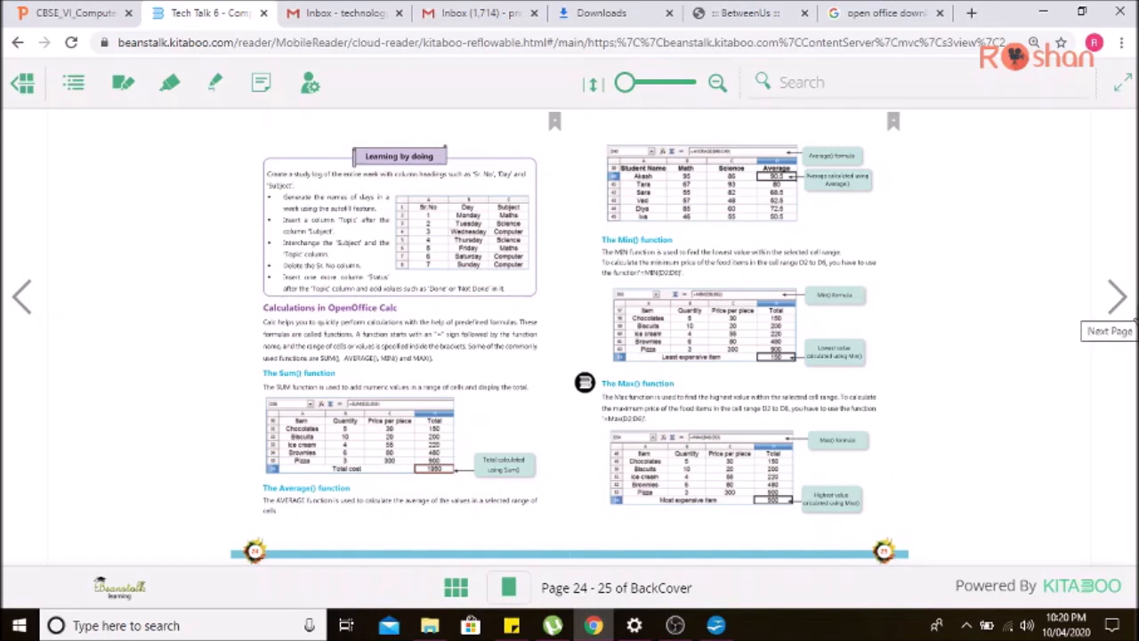
click(1132, 319)
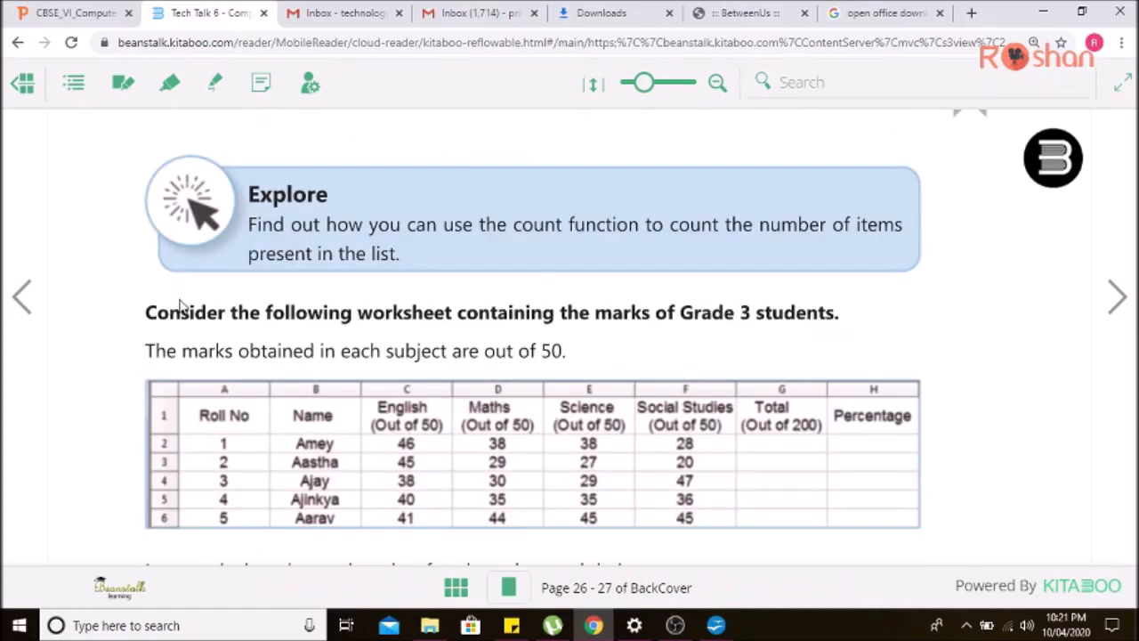
click(676, 625)
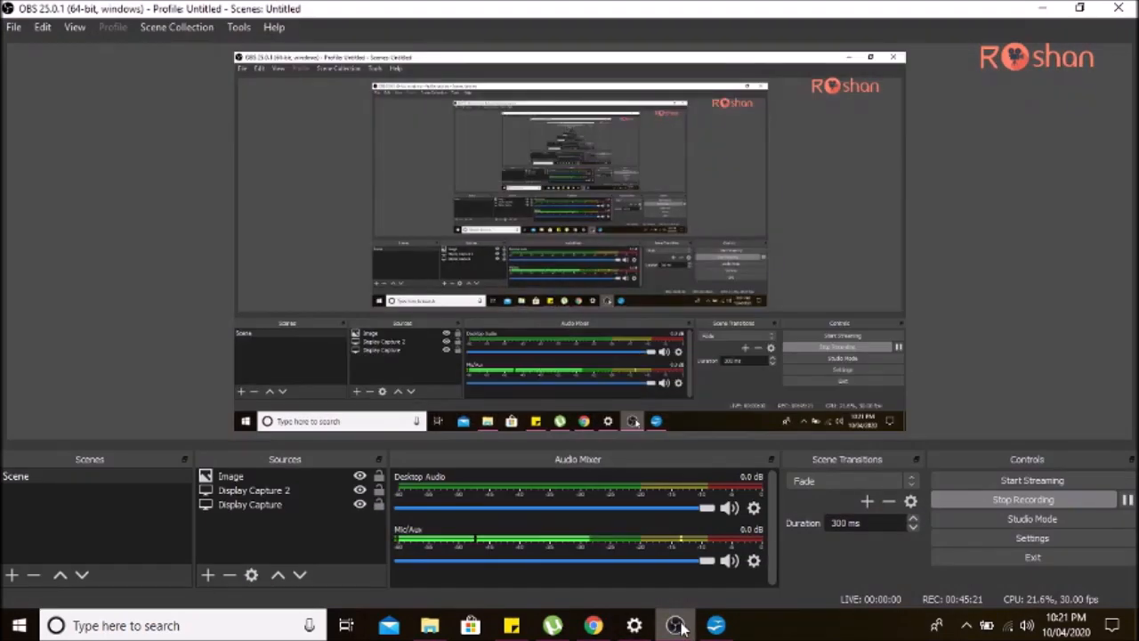
click(676, 625)
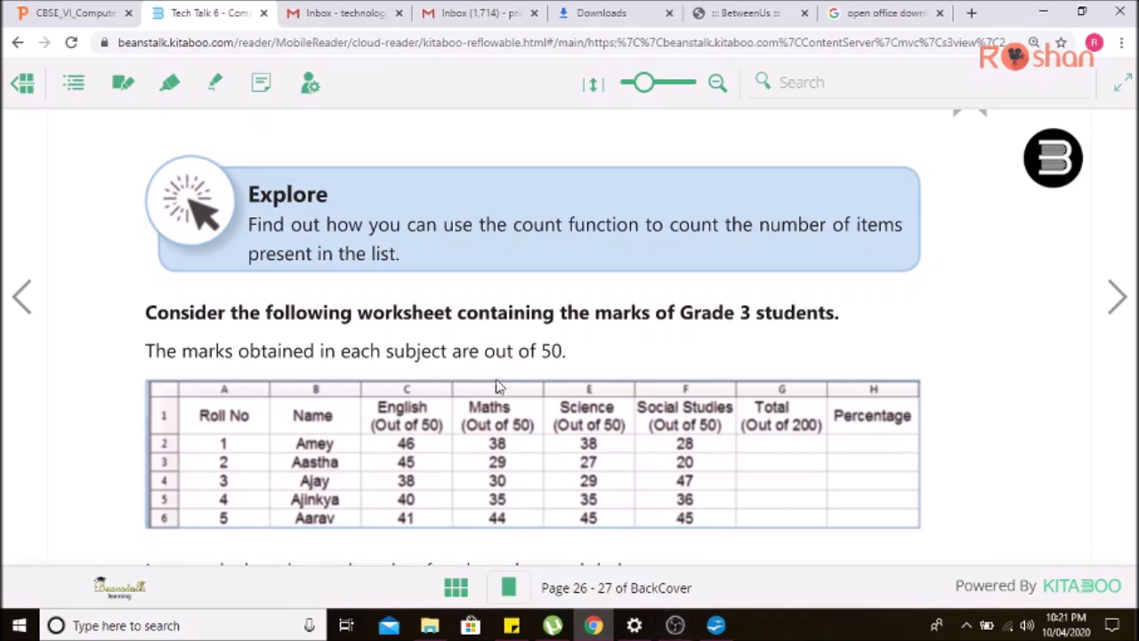
scroll(499, 349, down, 1)
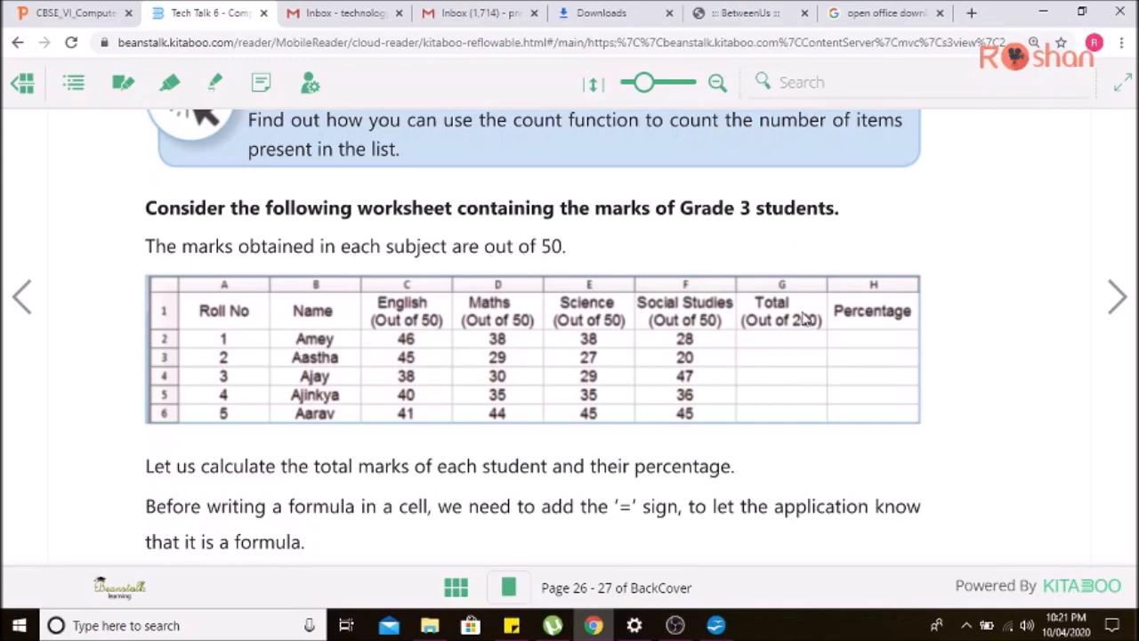
scroll(806, 445, down, 2)
scroll(806, 445, up, 2)
scroll(807, 445, down, 5)
scroll(806, 445, down, 5)
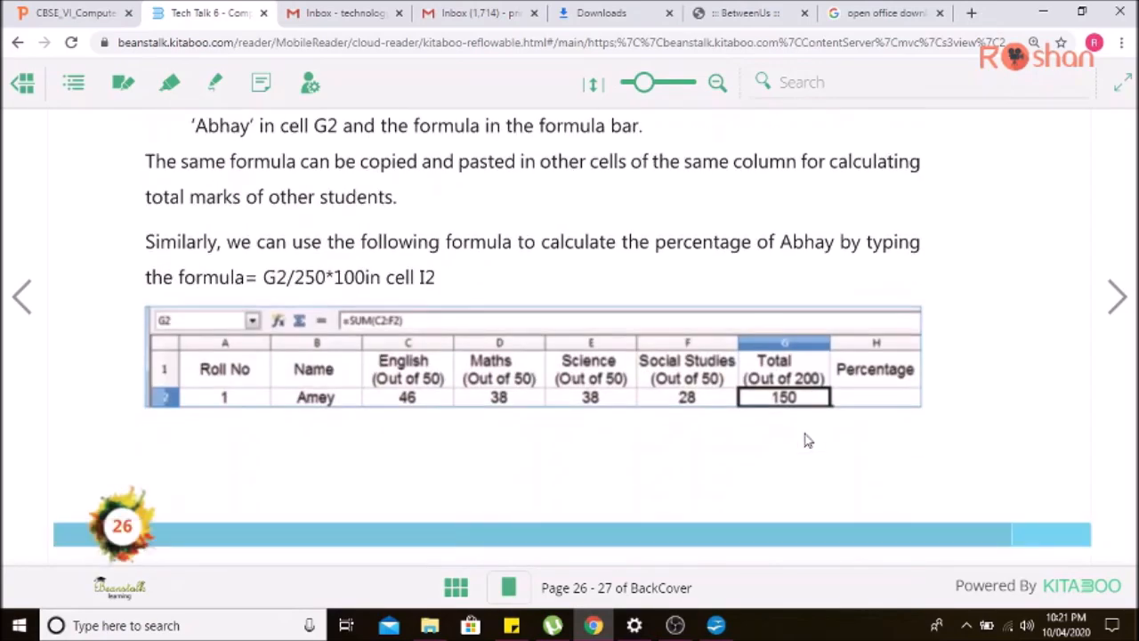
scroll(806, 441, up, 16)
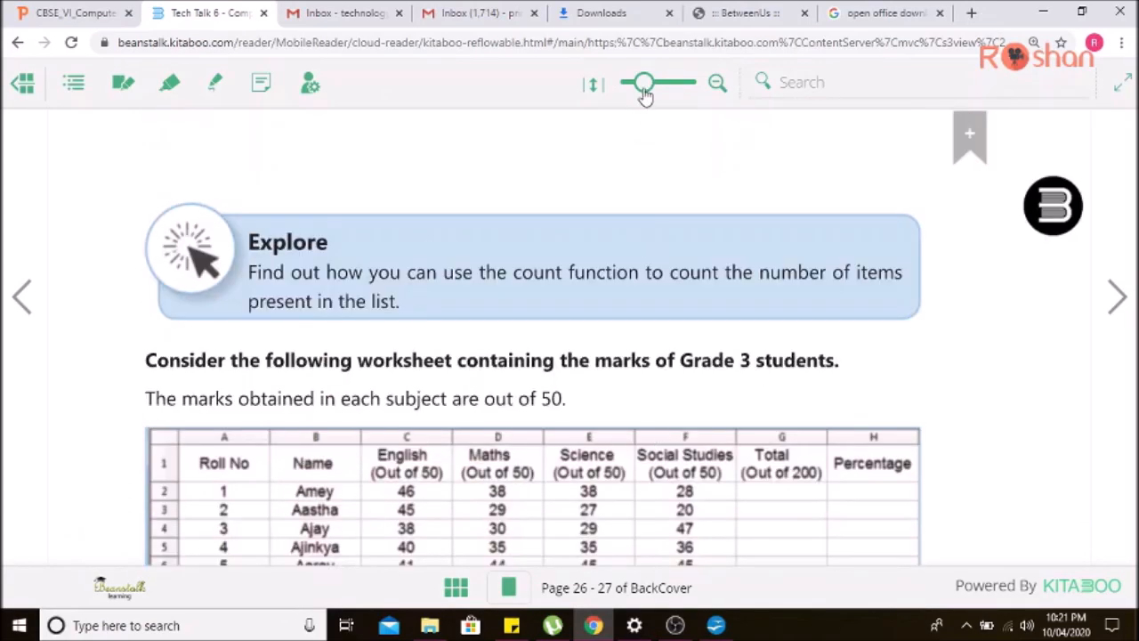
click(638, 89)
click(635, 90)
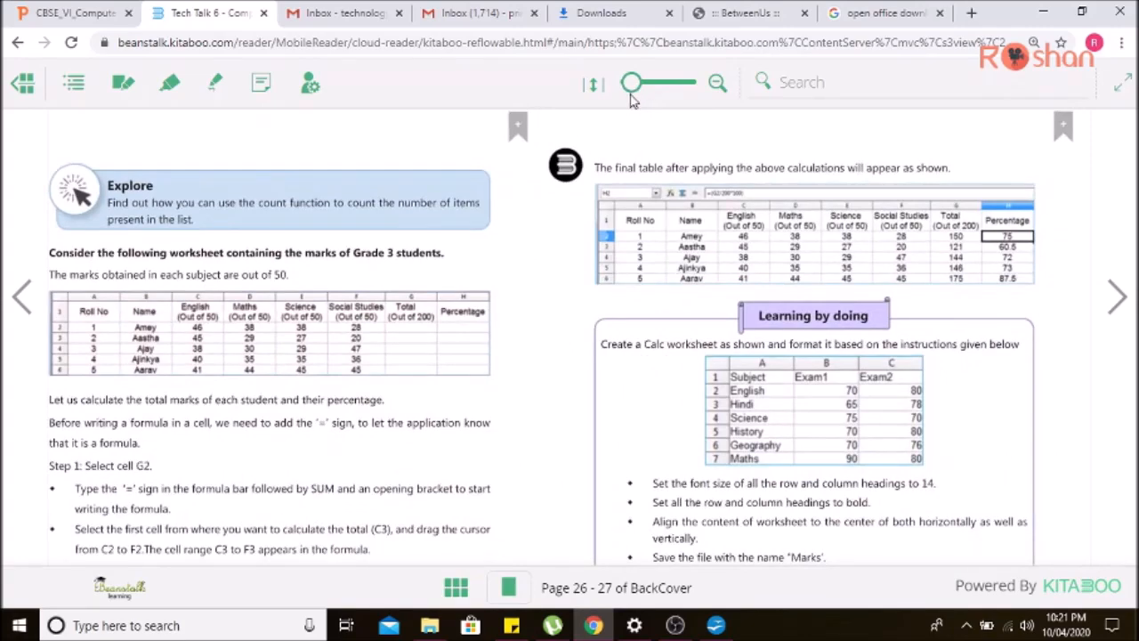
- Switch to OpenOffice Calc and change the first student's Marathi mark in F17 to 35
click(716, 624)
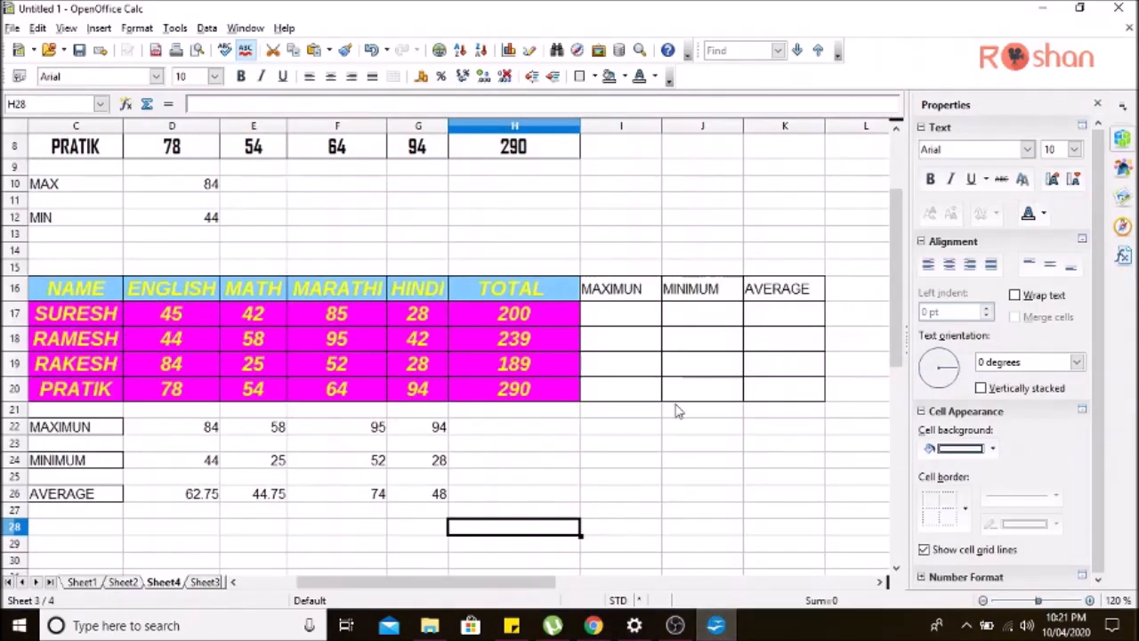
scroll(677, 412, down, 2)
scroll(676, 412, up, 2)
click(748, 531)
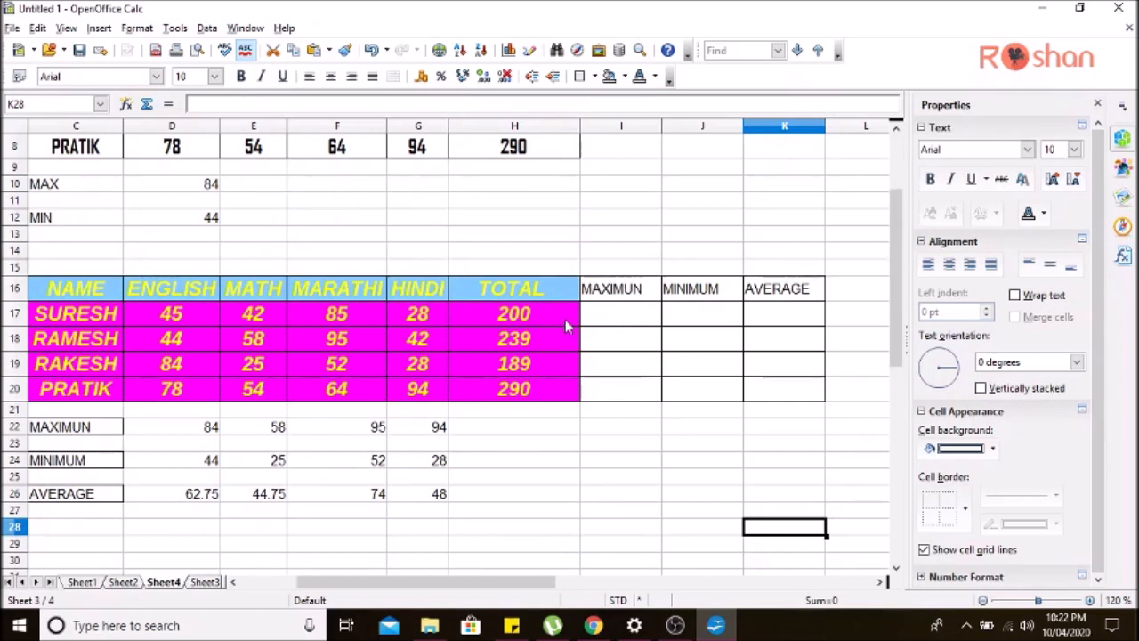
drag(160, 314, 421, 392)
click(649, 462)
drag(153, 313, 405, 322)
click(345, 322)
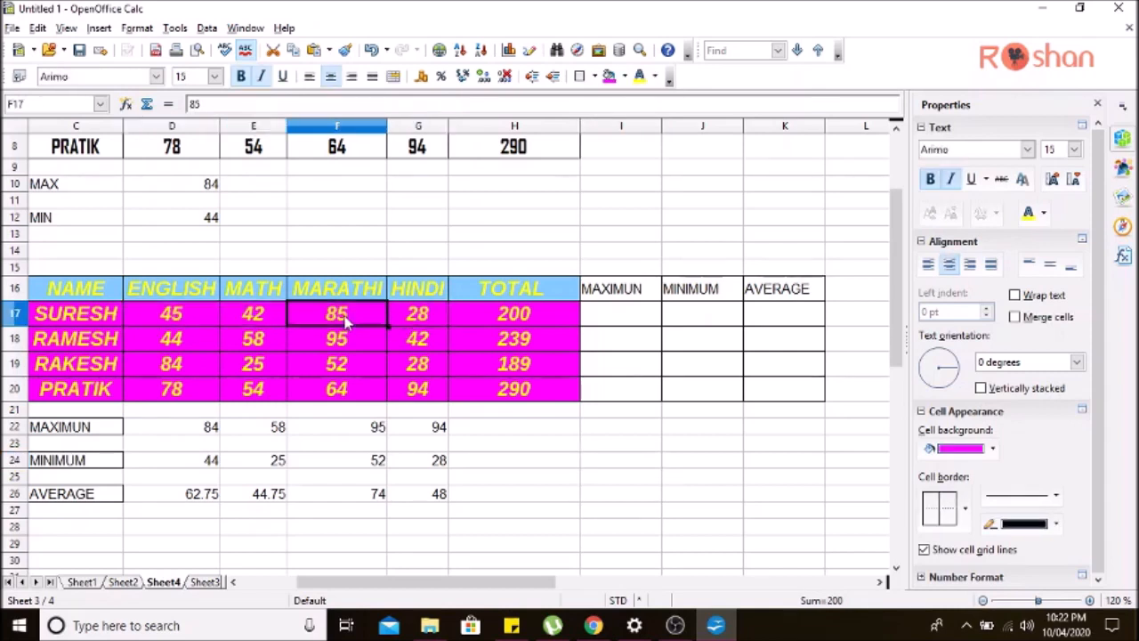
key(Delete)
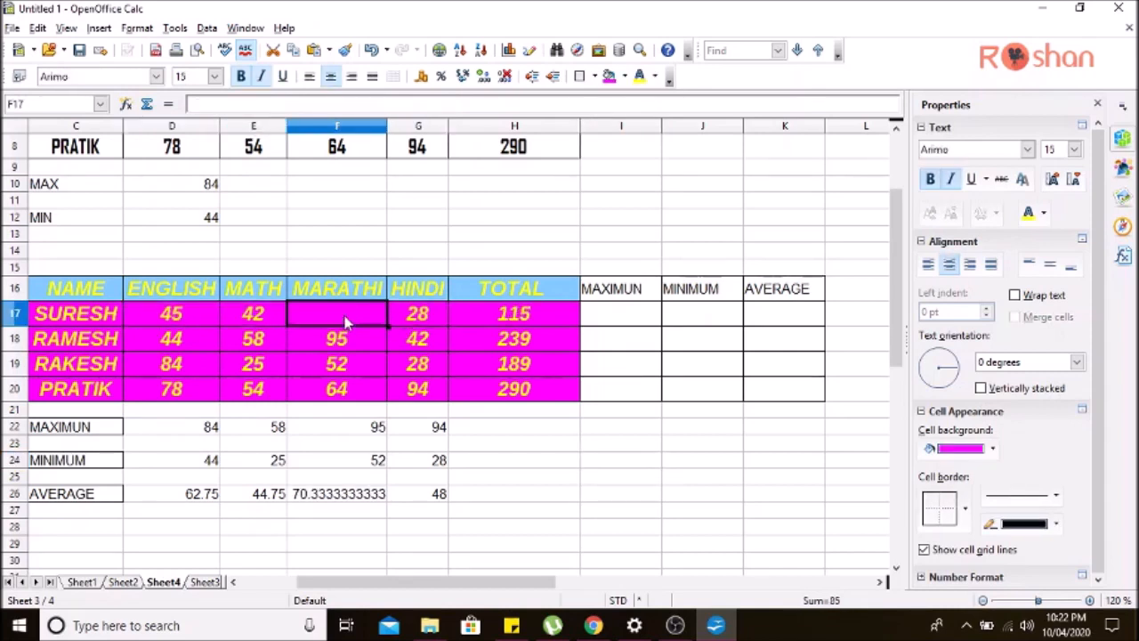
text(35)
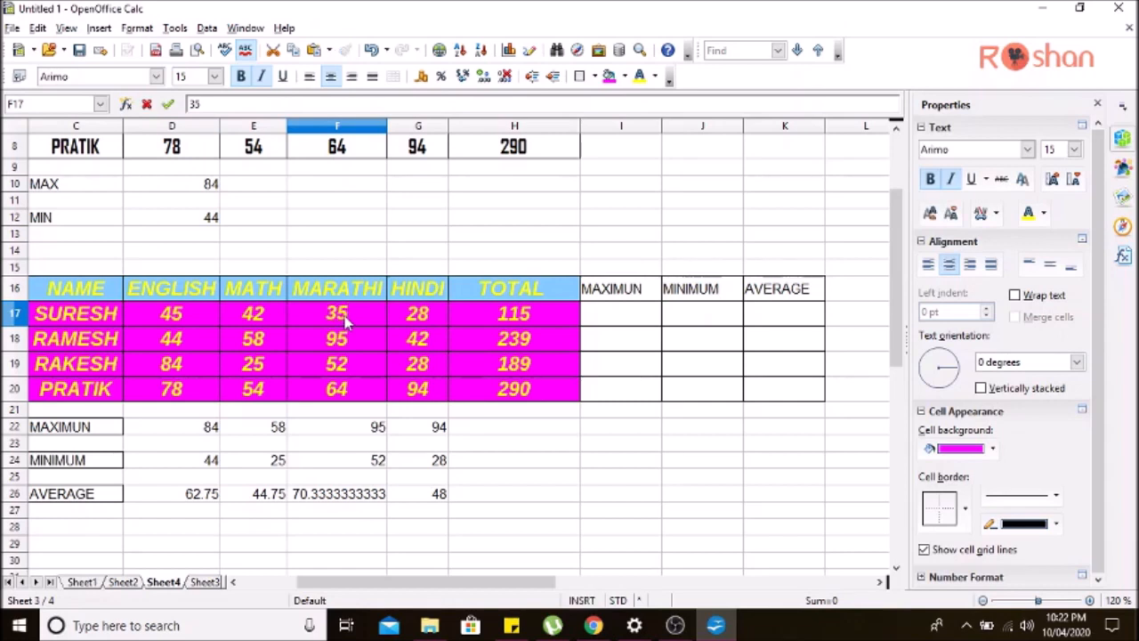
click(586, 464)
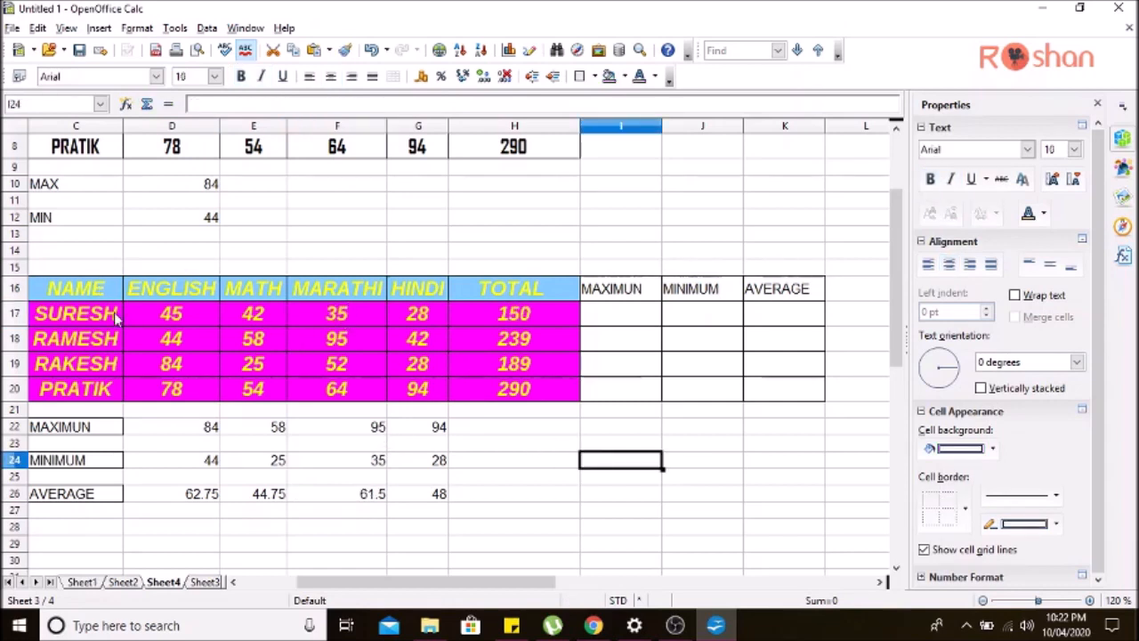
- Copy the heading row and first student's row, C16:H17, and paste them at C32
drag(61, 298, 498, 307)
key(ctrl+c)
right_click(499, 307)
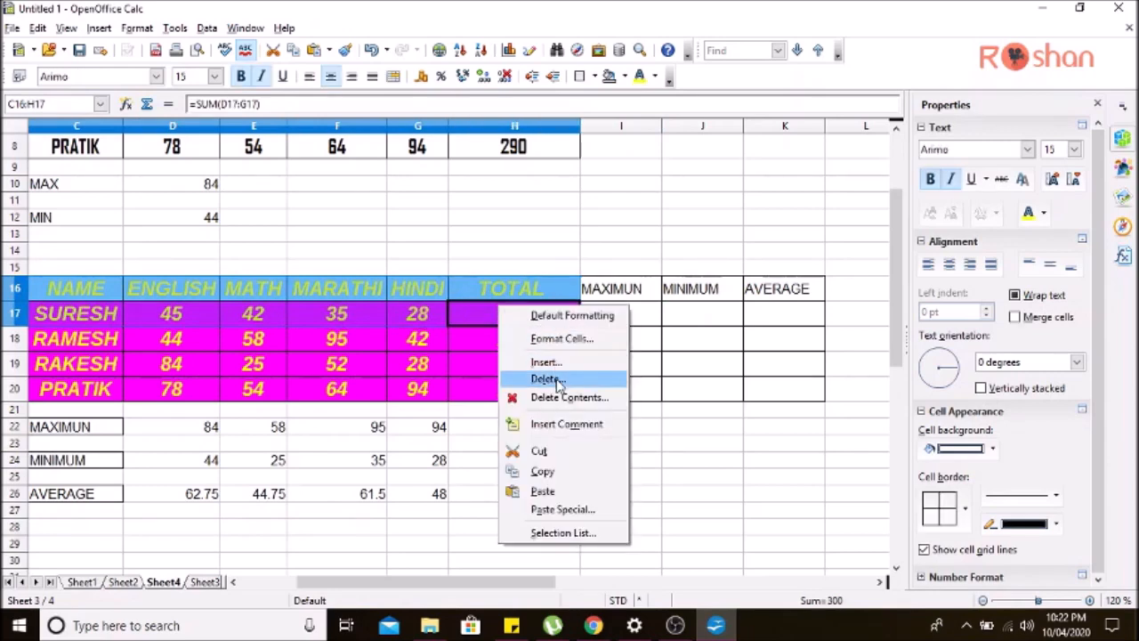
click(557, 470)
scroll(558, 471, down, 6)
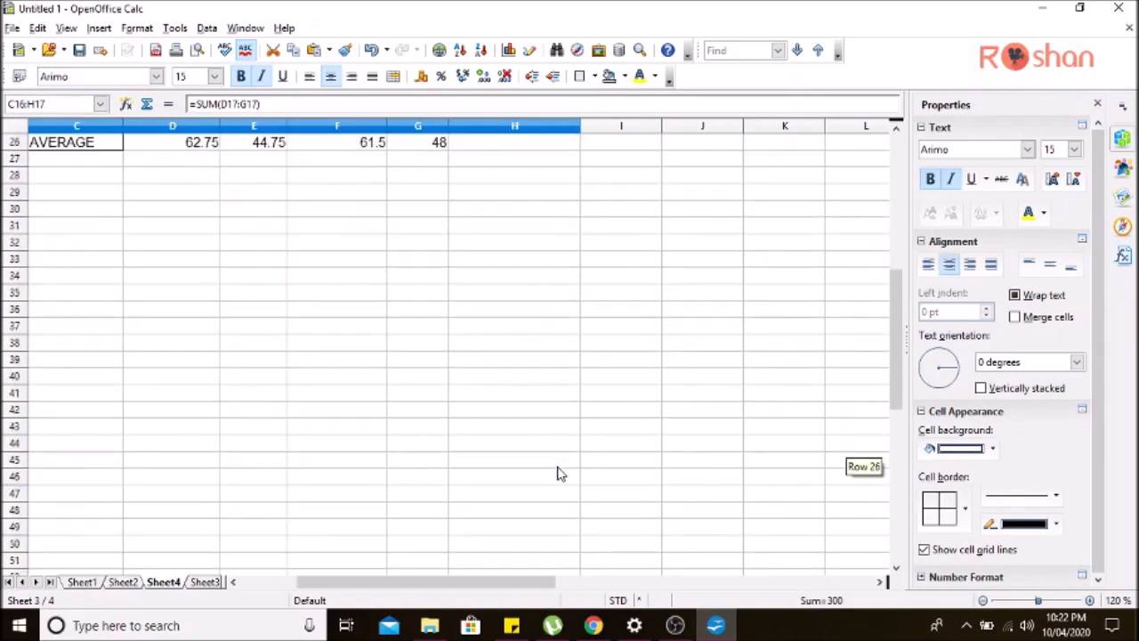
scroll(214, 280, up, 5)
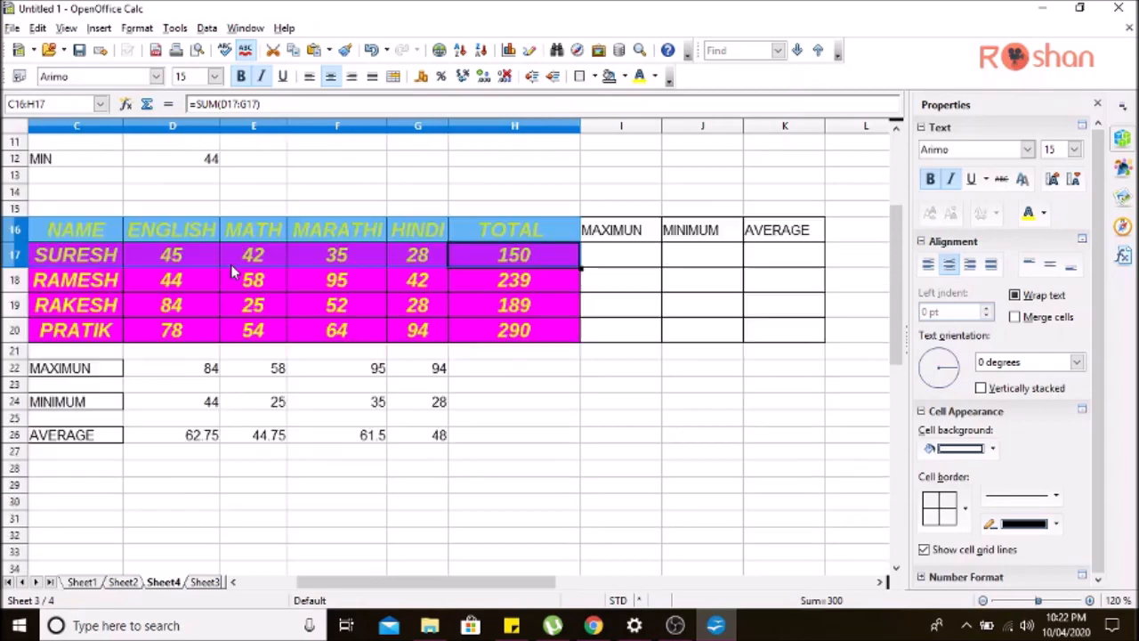
scroll(213, 283, down, 3)
click(71, 358)
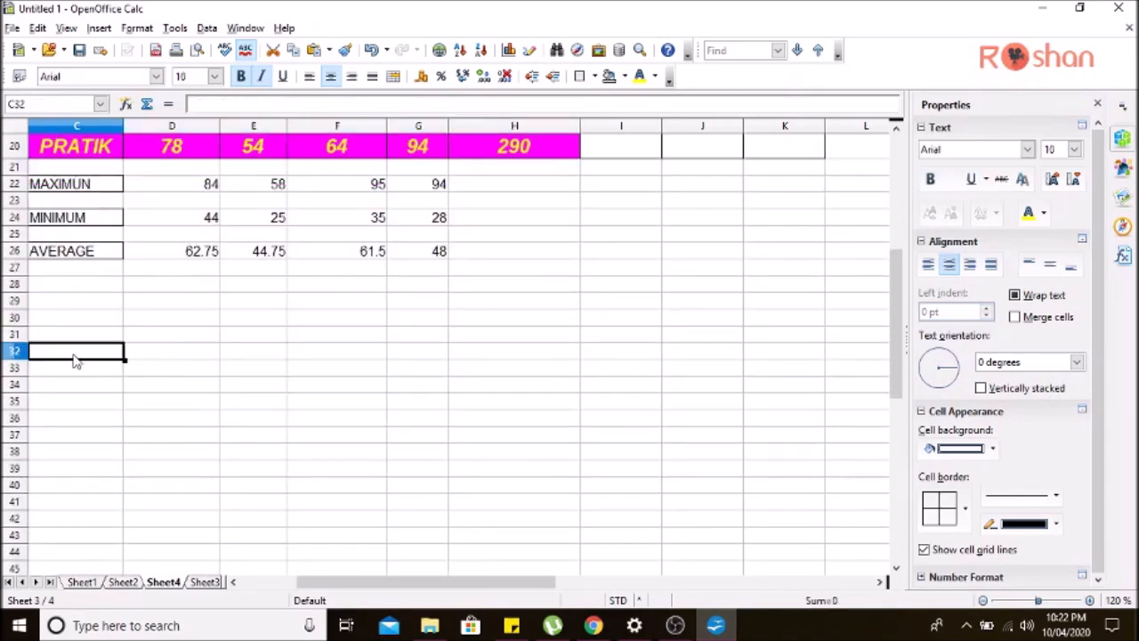
key(ctrl+v)
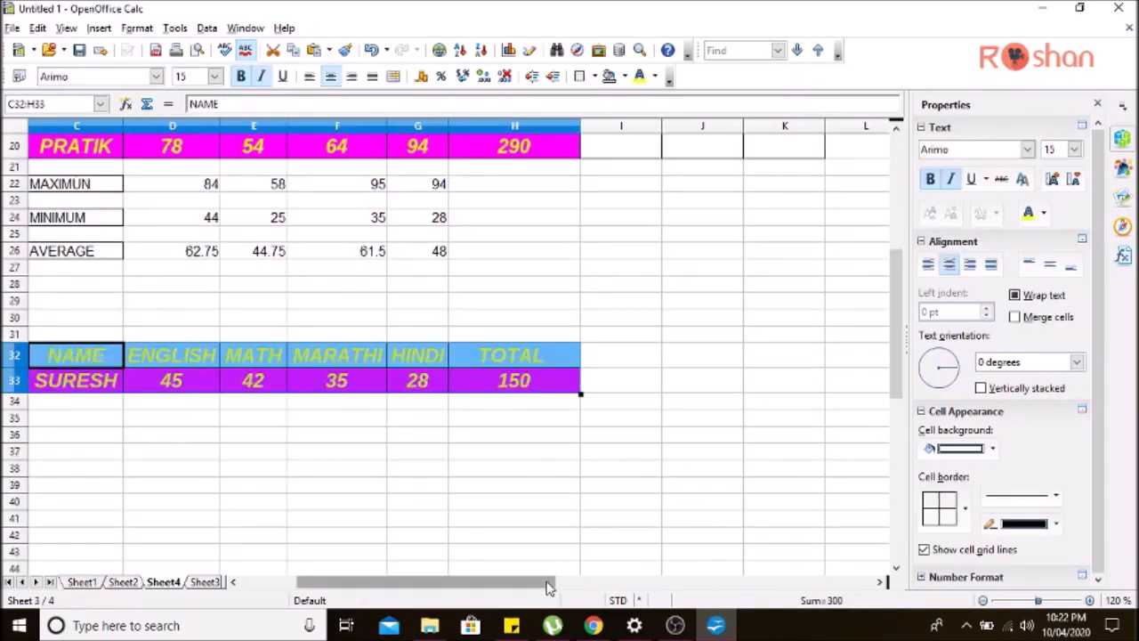
- Set the font color of the copied table C32:H33 to red
click(1090, 600)
click(1091, 601)
click(509, 487)
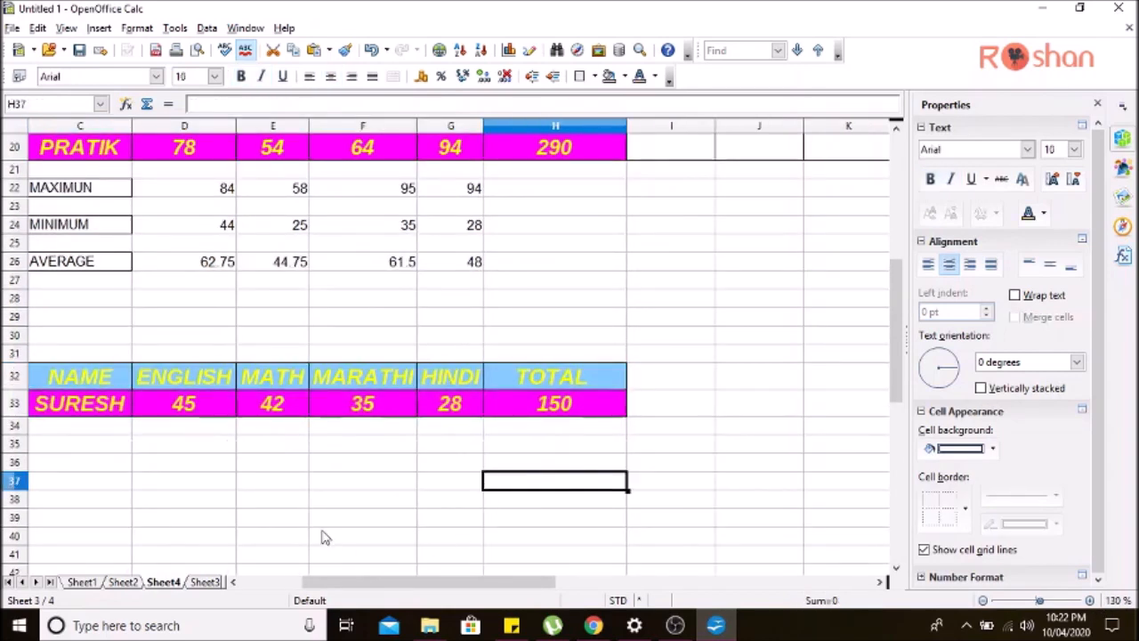
drag(46, 377, 594, 410)
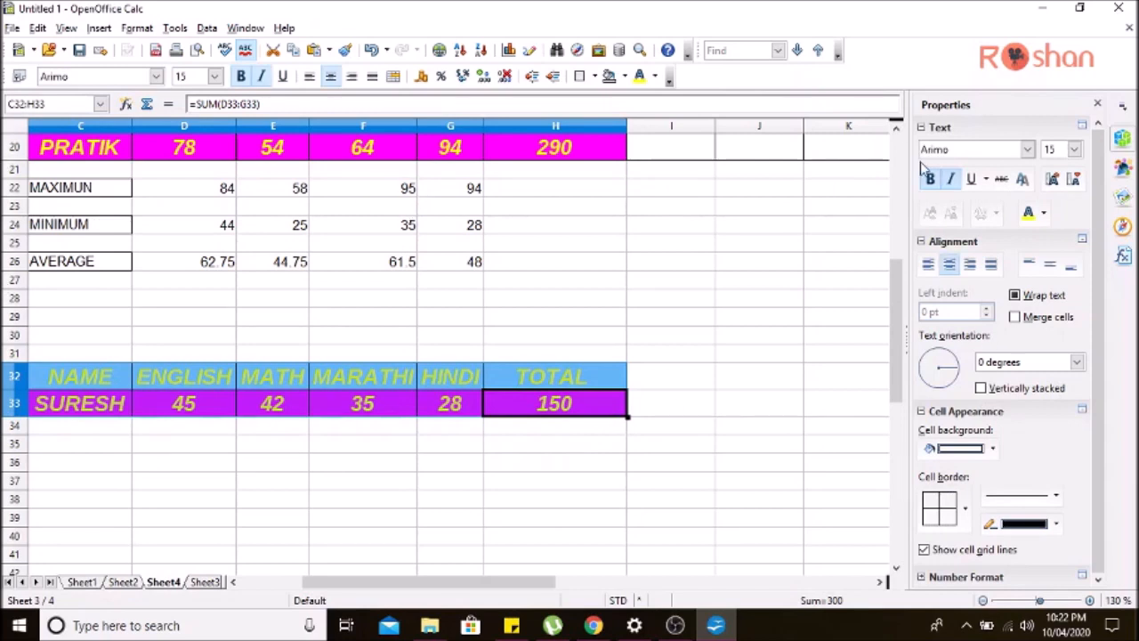
click(1045, 214)
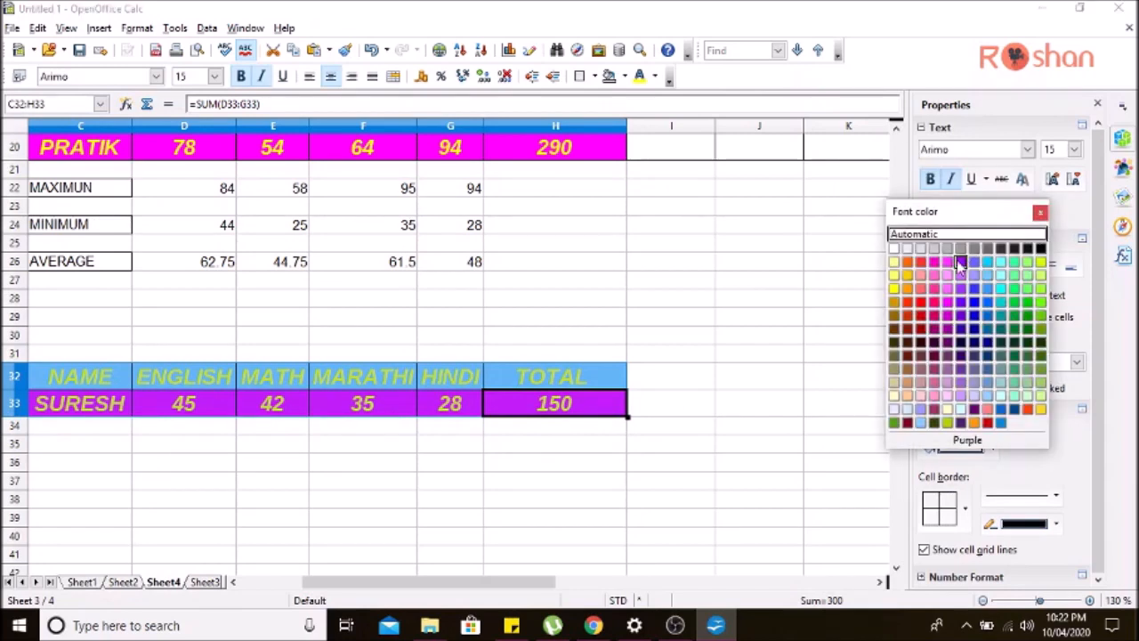
click(931, 303)
click(811, 375)
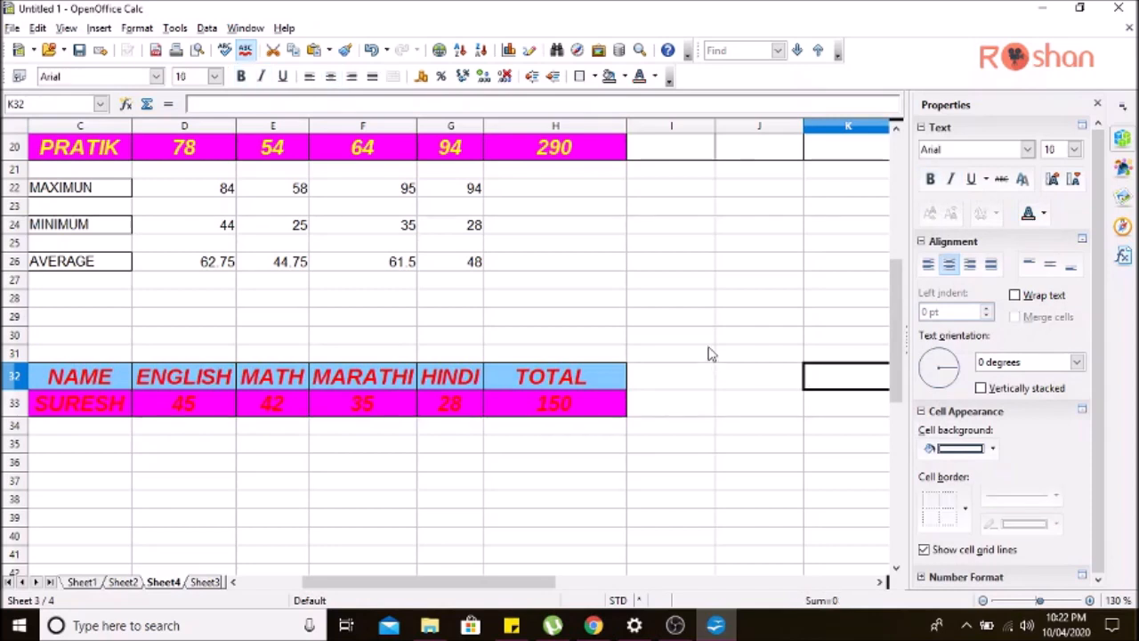
- Fill the copied student row C33:H33 with a light yellow cell background
drag(56, 406, 547, 420)
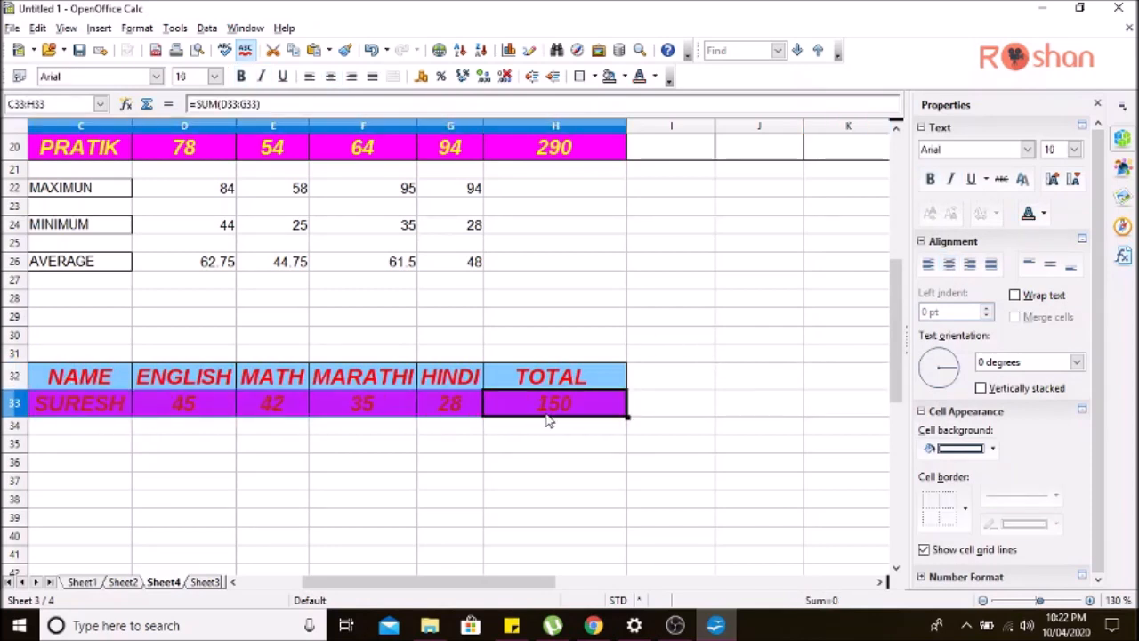
click(993, 448)
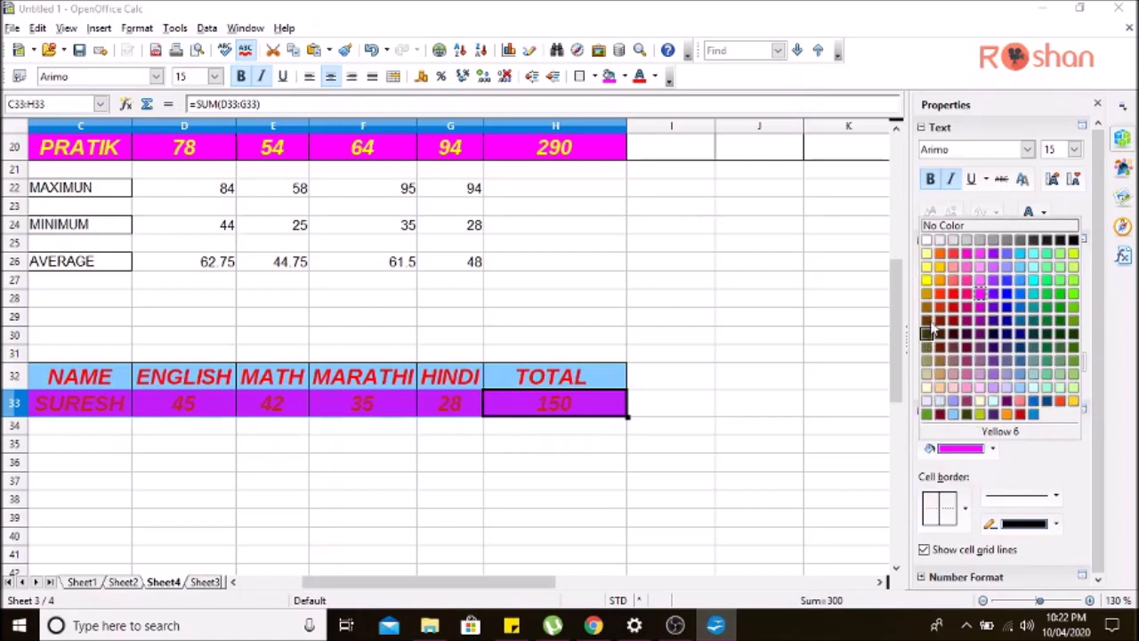
click(927, 253)
click(846, 375)
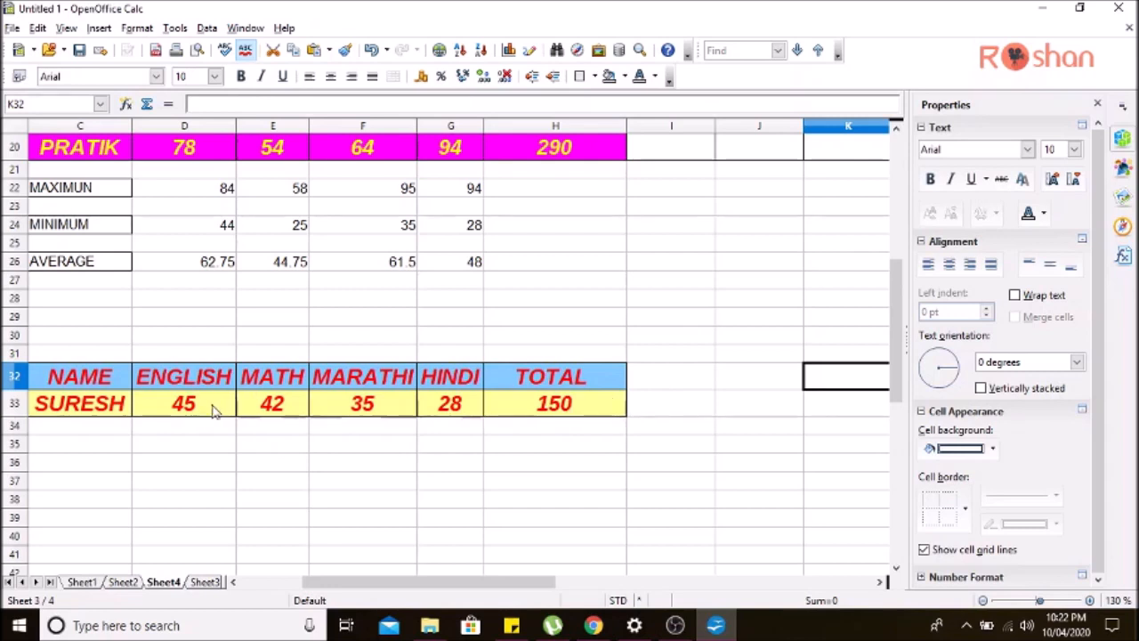
- Clear the total in H33 and enter the heading PERCENTAGE in I32
click(597, 407)
key(Delete)
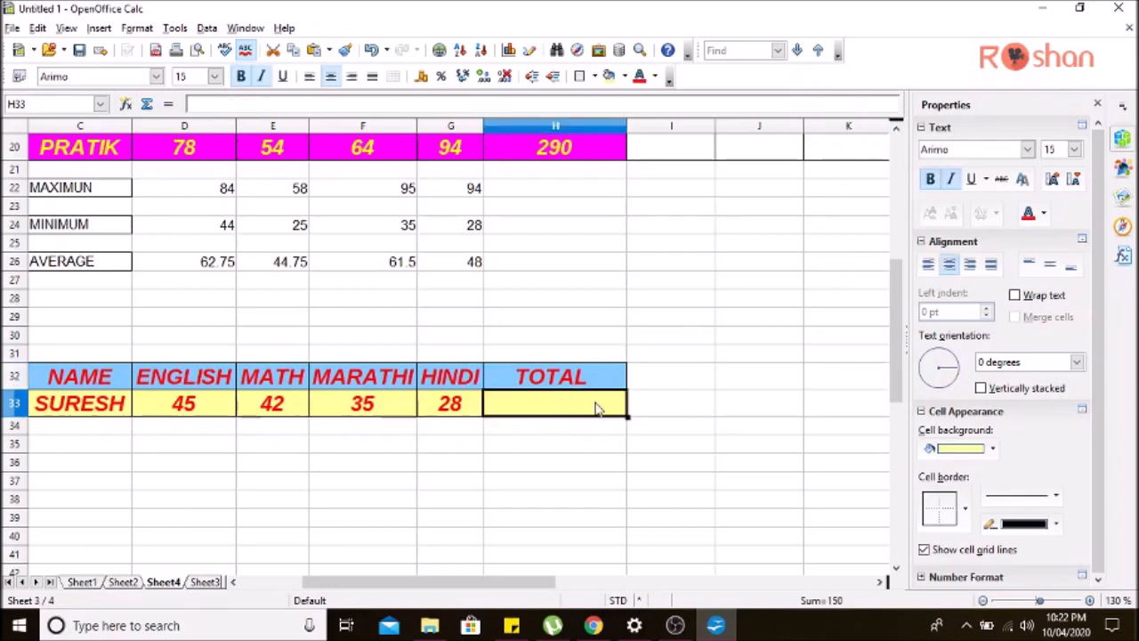
click(682, 379)
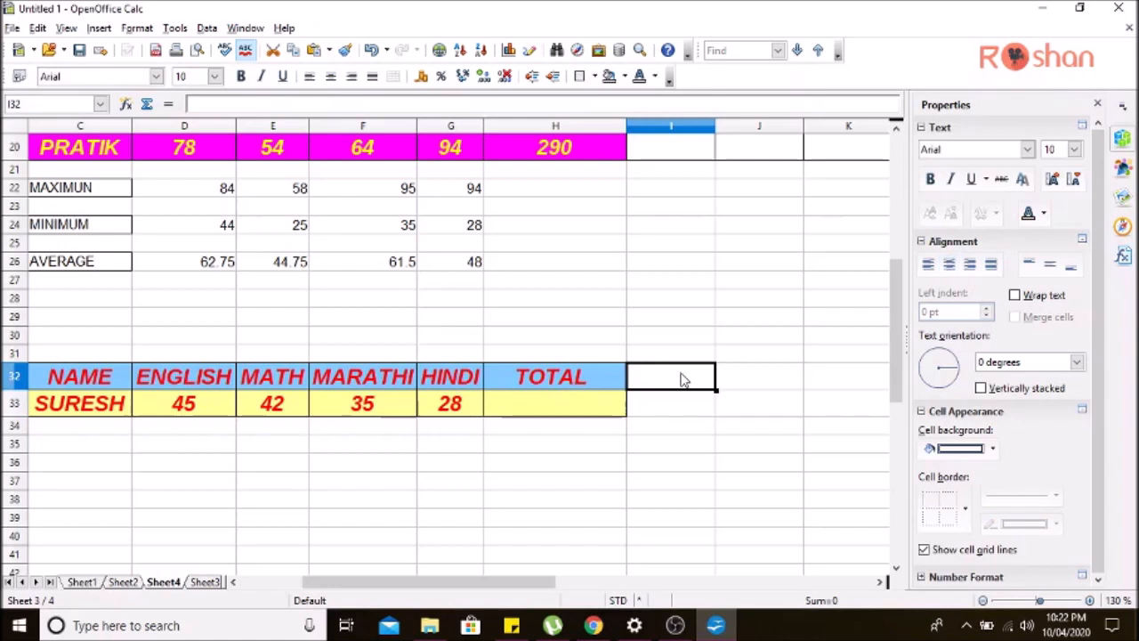
text(PECE)
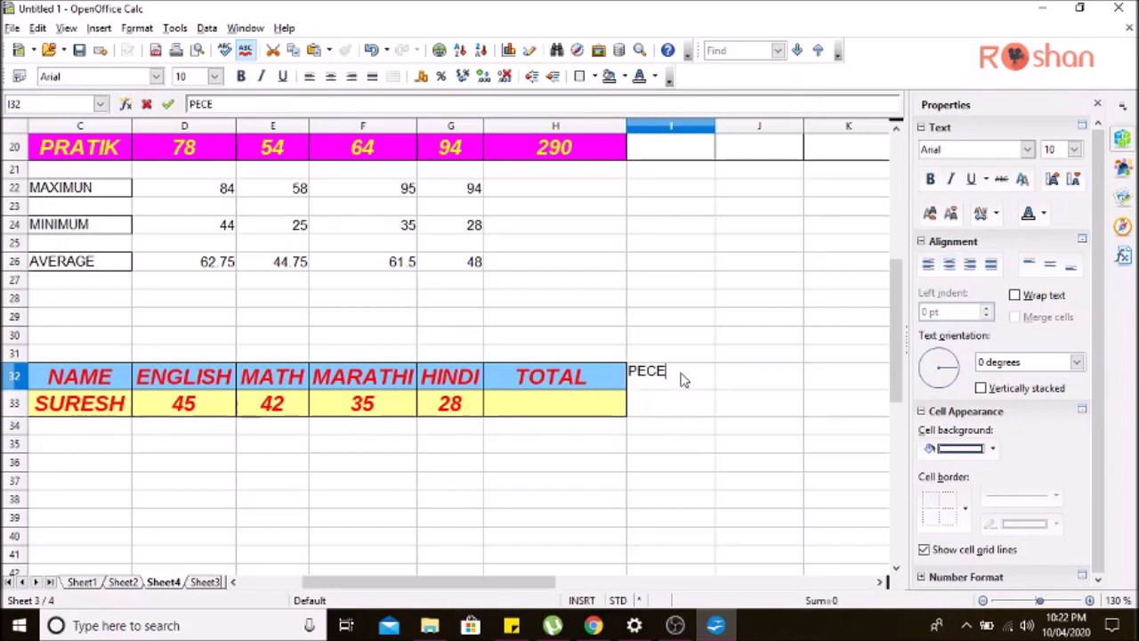
key(BackSpace)
key(BackSpace)
text(RCENTAGE)
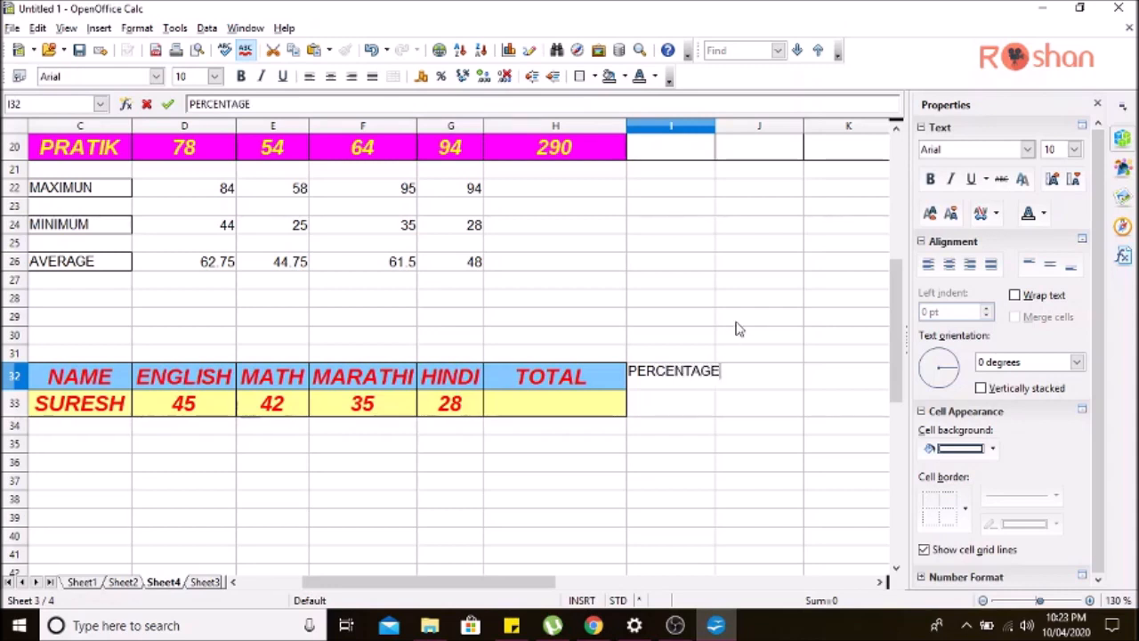
- Fit column I to the width of its heading and apply all borders to cells I32:I33
double_click(715, 127)
click(841, 425)
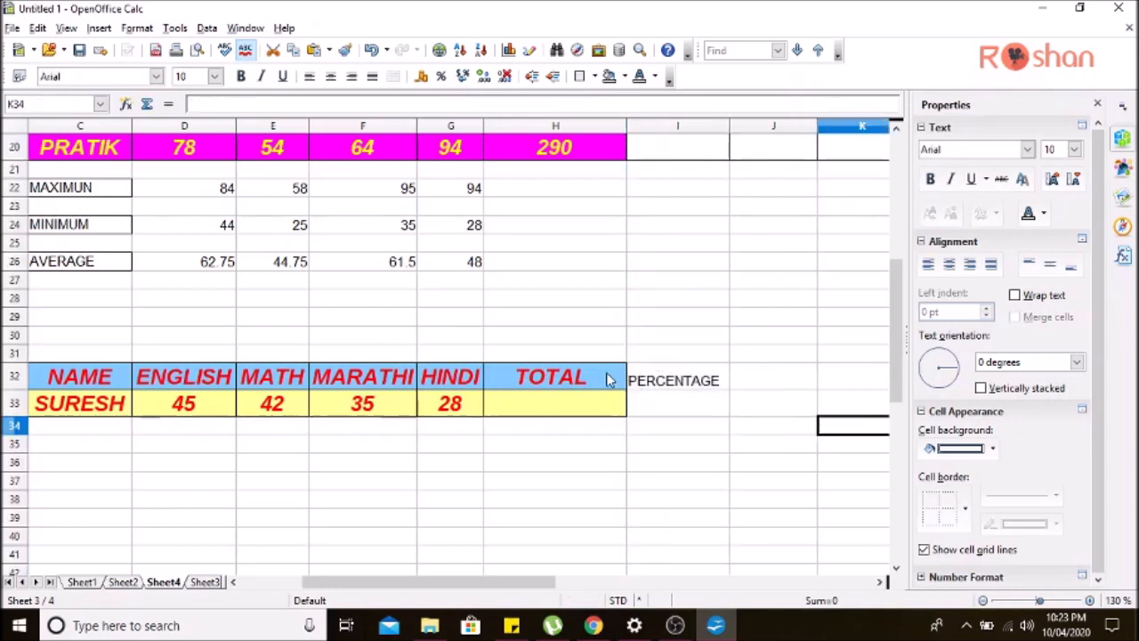
drag(669, 381, 686, 402)
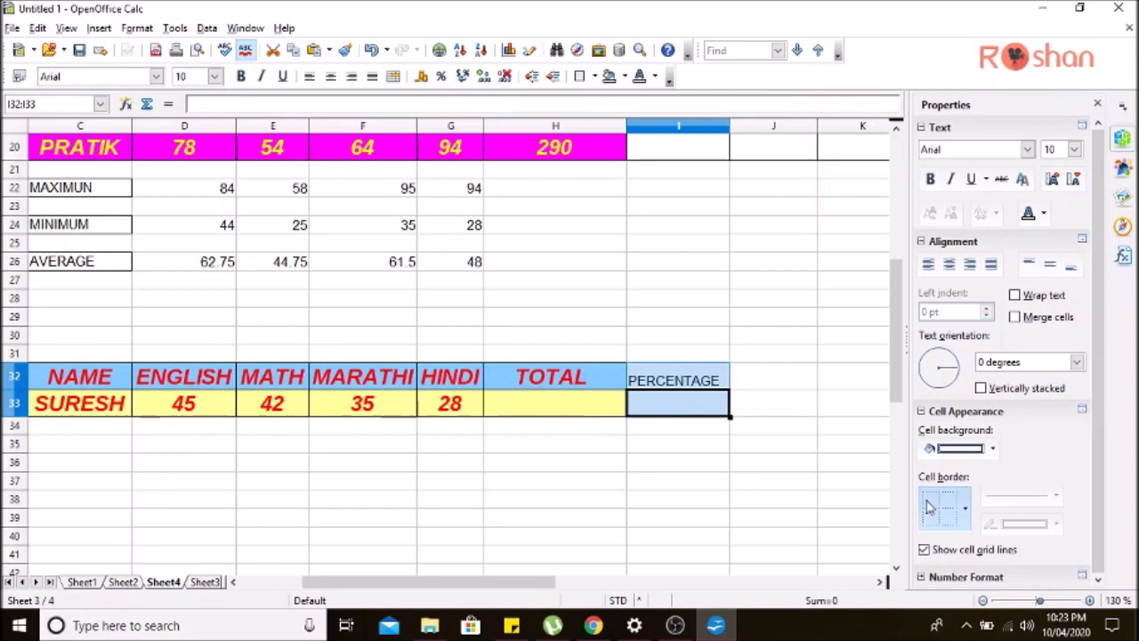
click(966, 509)
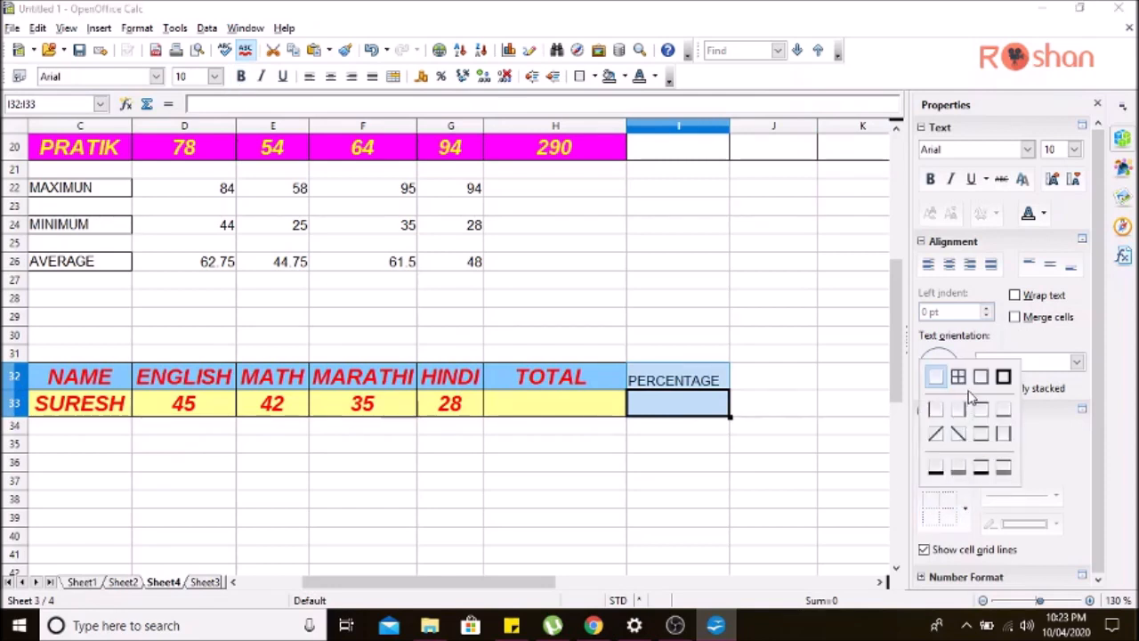
click(967, 377)
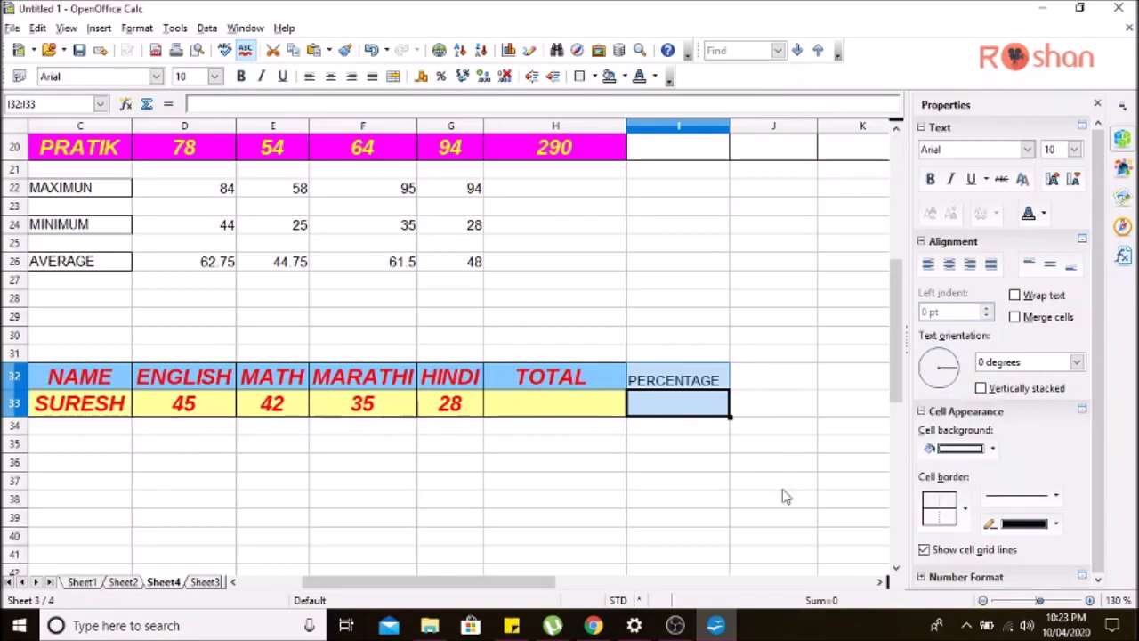
click(804, 450)
drag(594, 384, 641, 379)
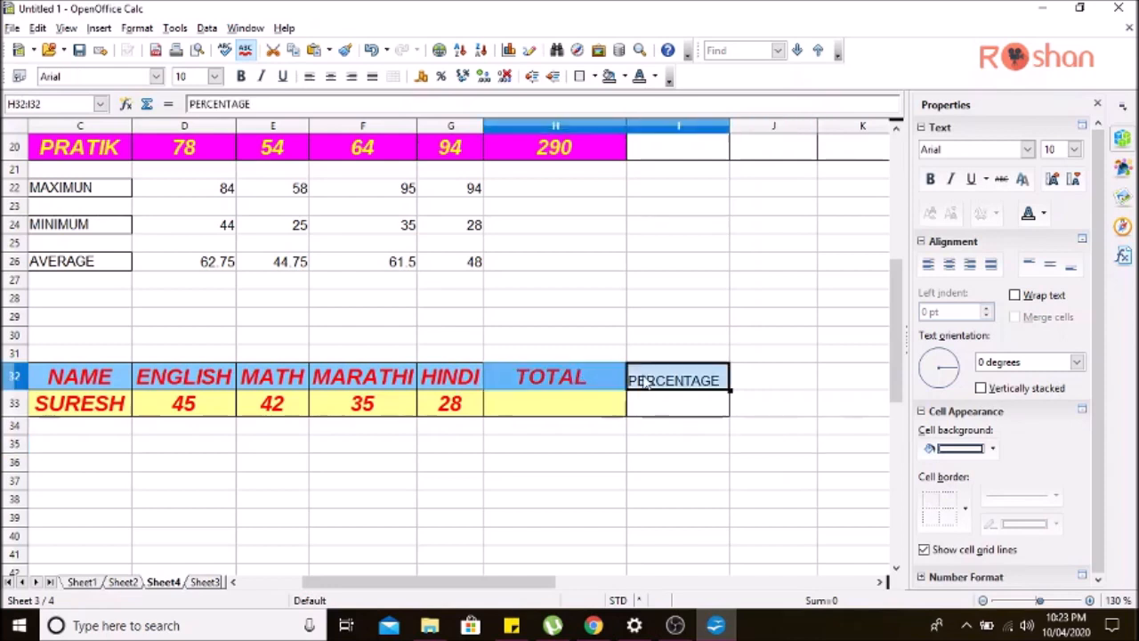
click(1043, 215)
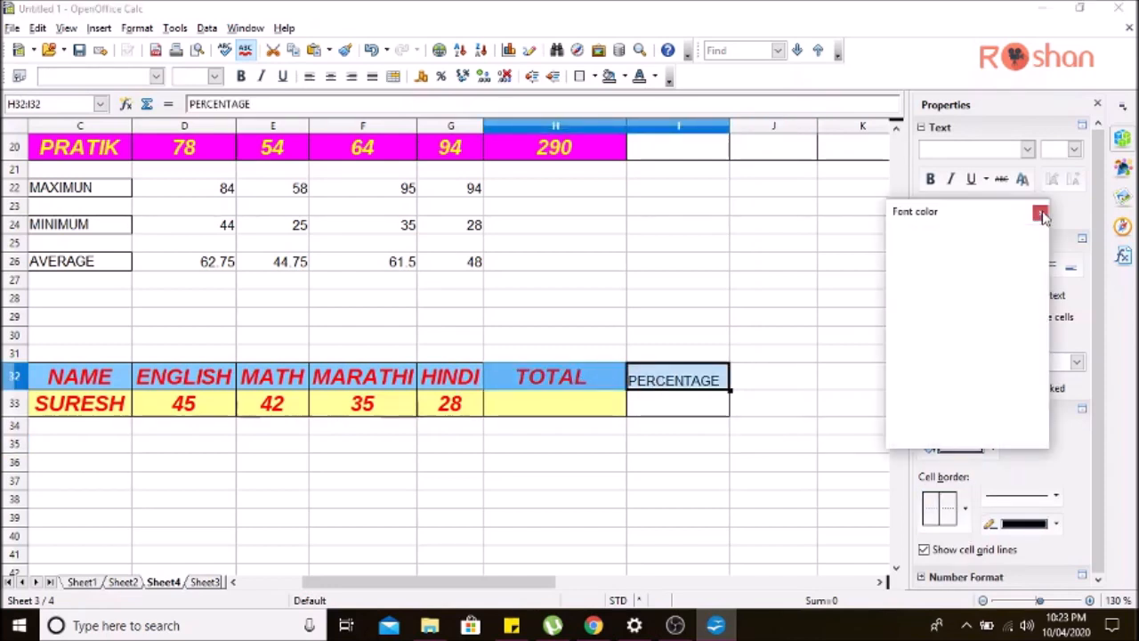
key(Escape)
click(205, 518)
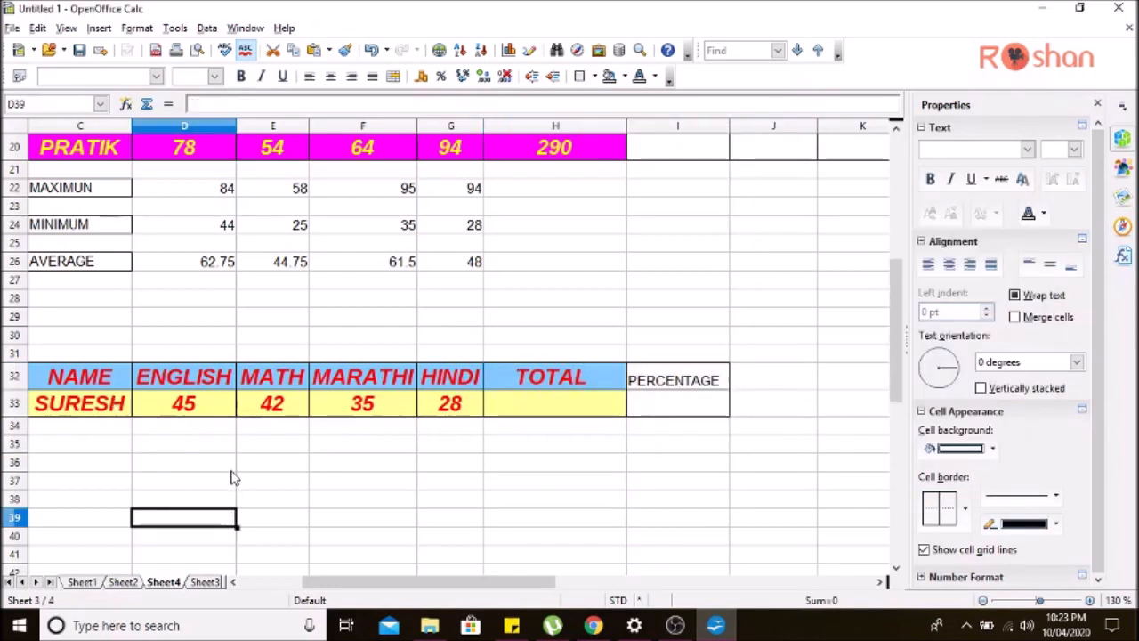
- Calculate the student's total marks in H33 with the formula =SUM(D33:G33)
click(650, 413)
click(570, 414)
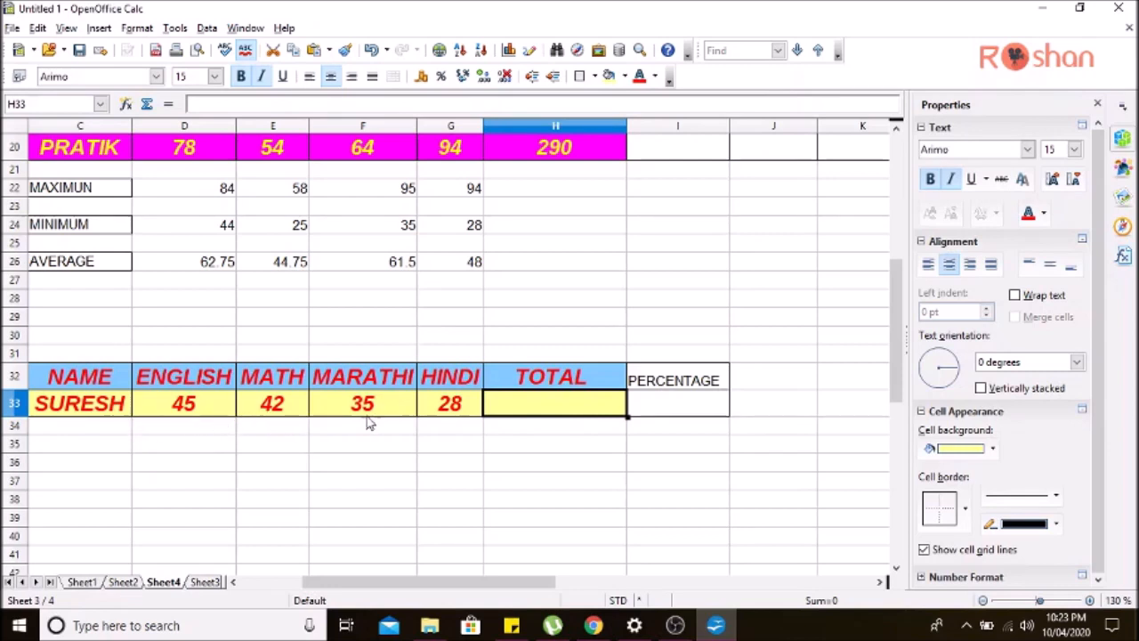
text(=S)
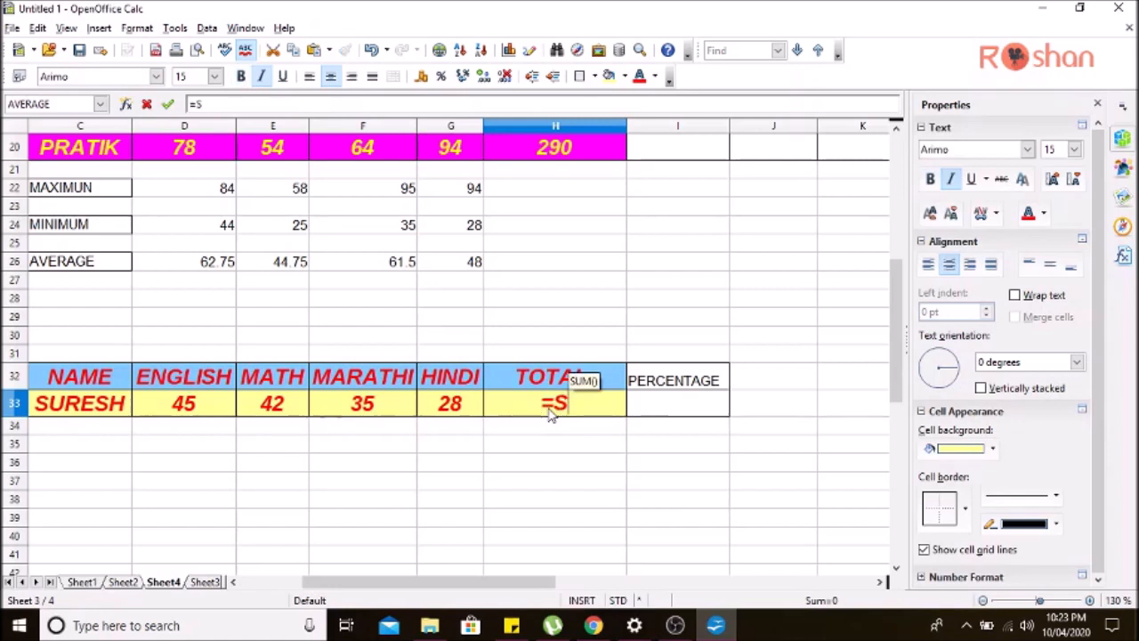
text(UM)
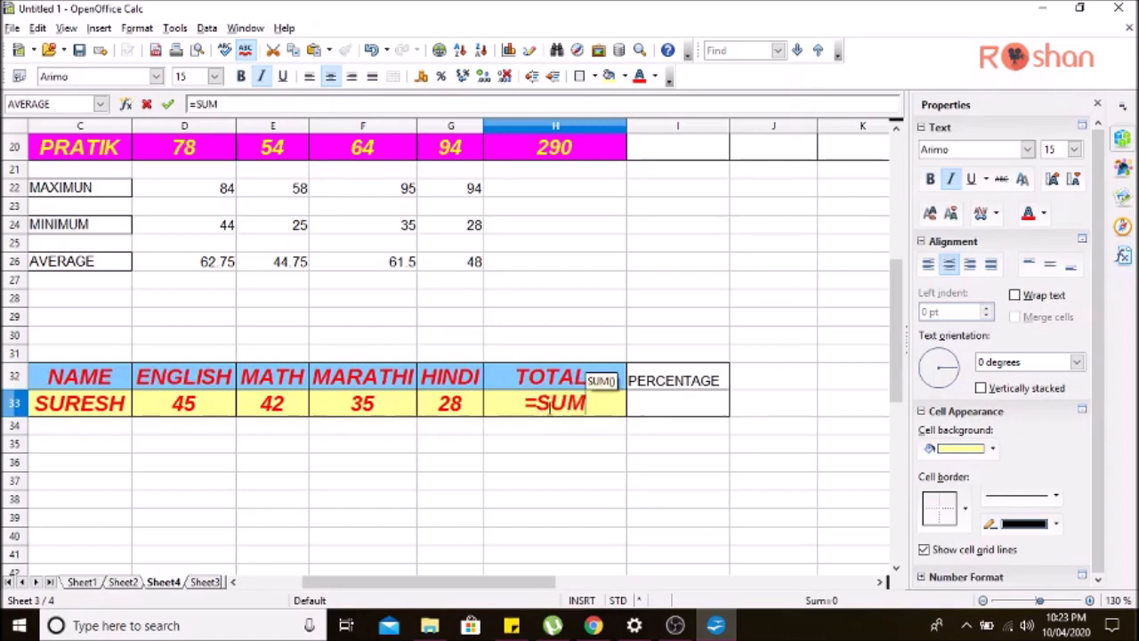
text(()
drag(182, 416, 427, 414)
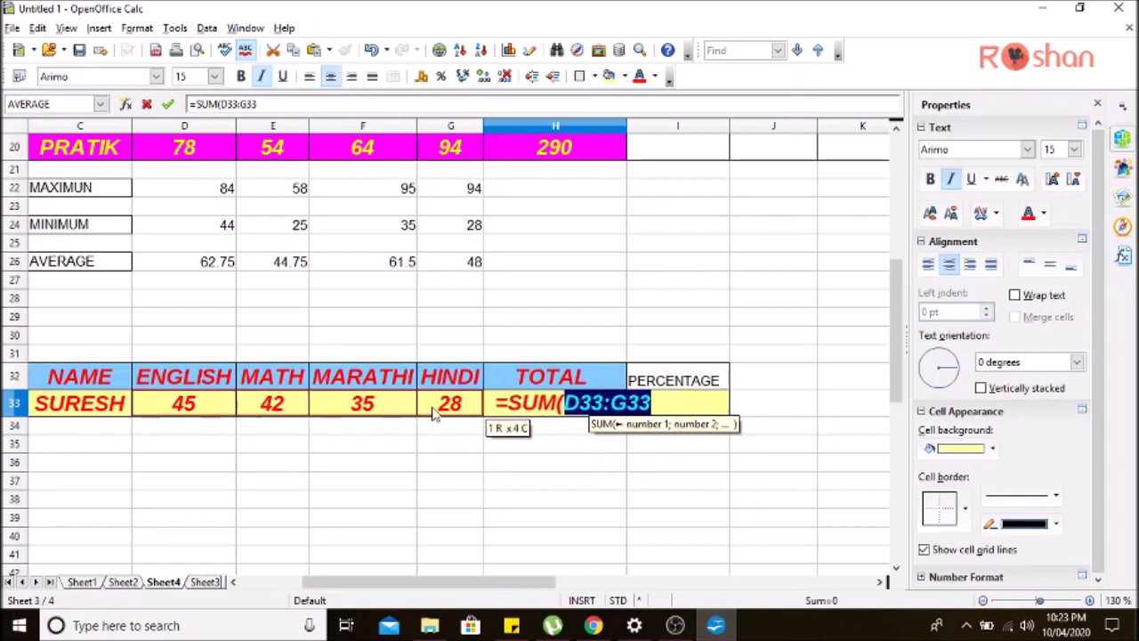
text())
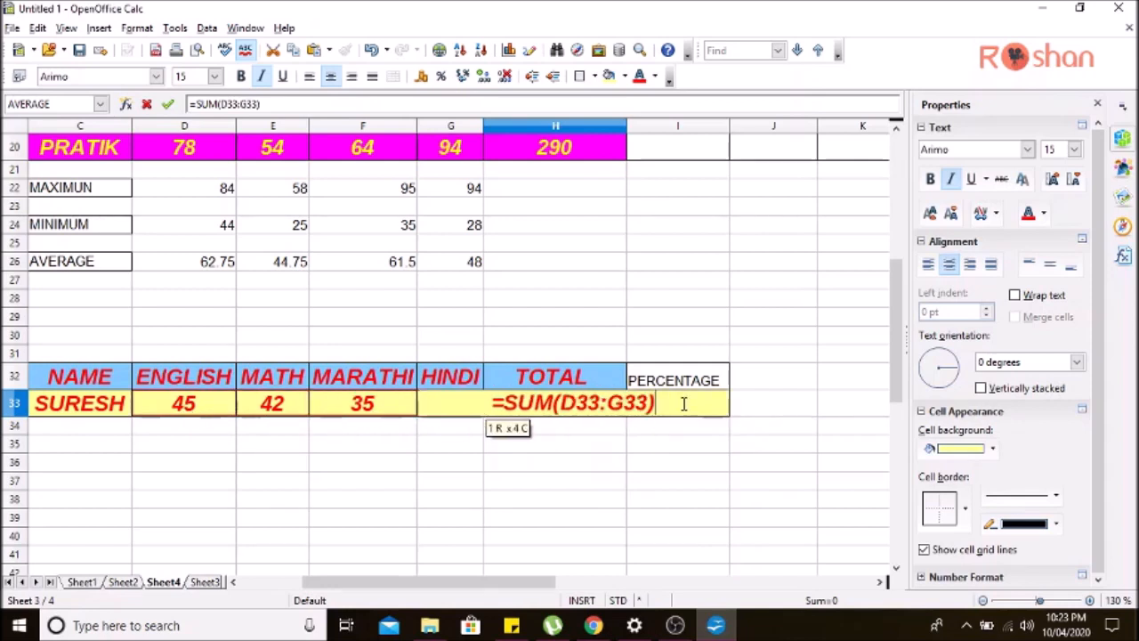
click(175, 106)
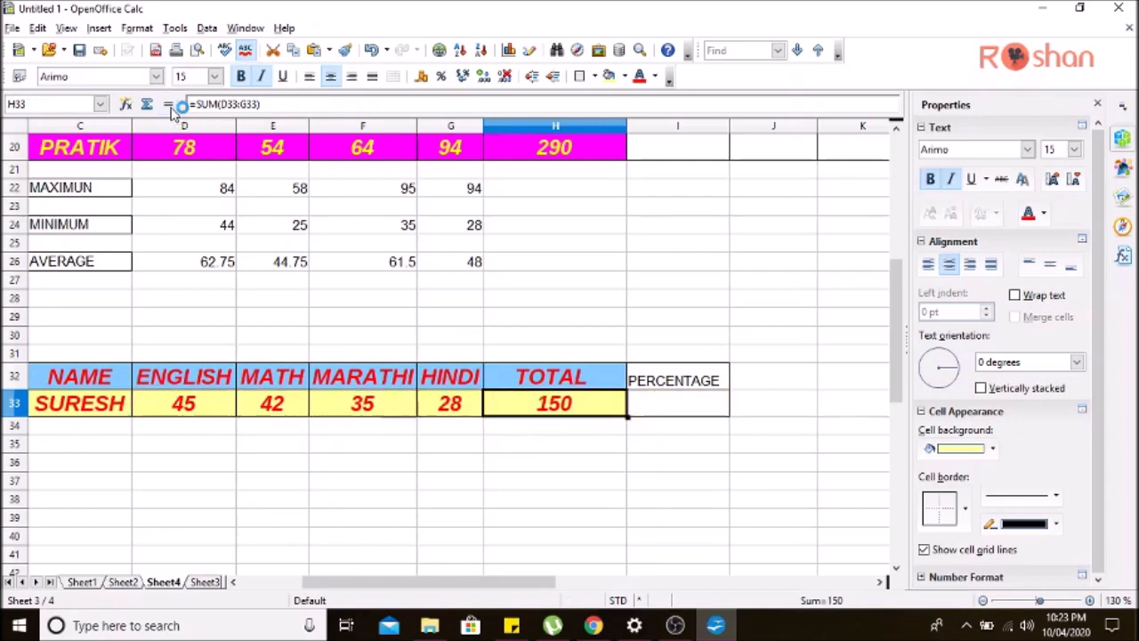
- Switch to the Tech Talk 6 e-book in the browser and examine the enlarged total and percentage formula instructions on page 26
click(678, 408)
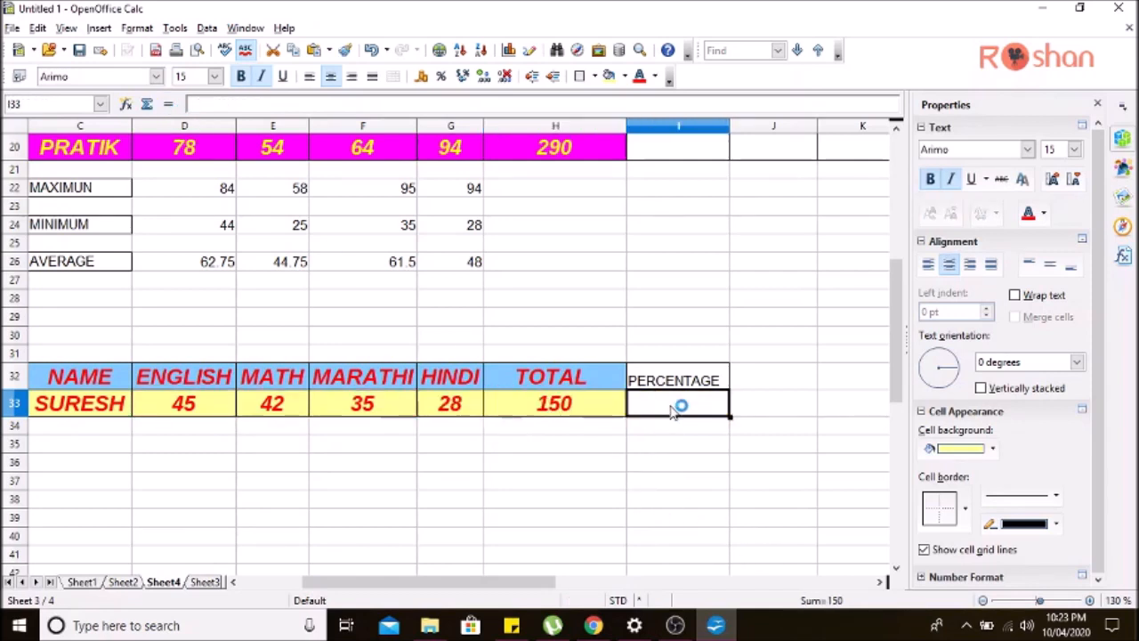
click(593, 626)
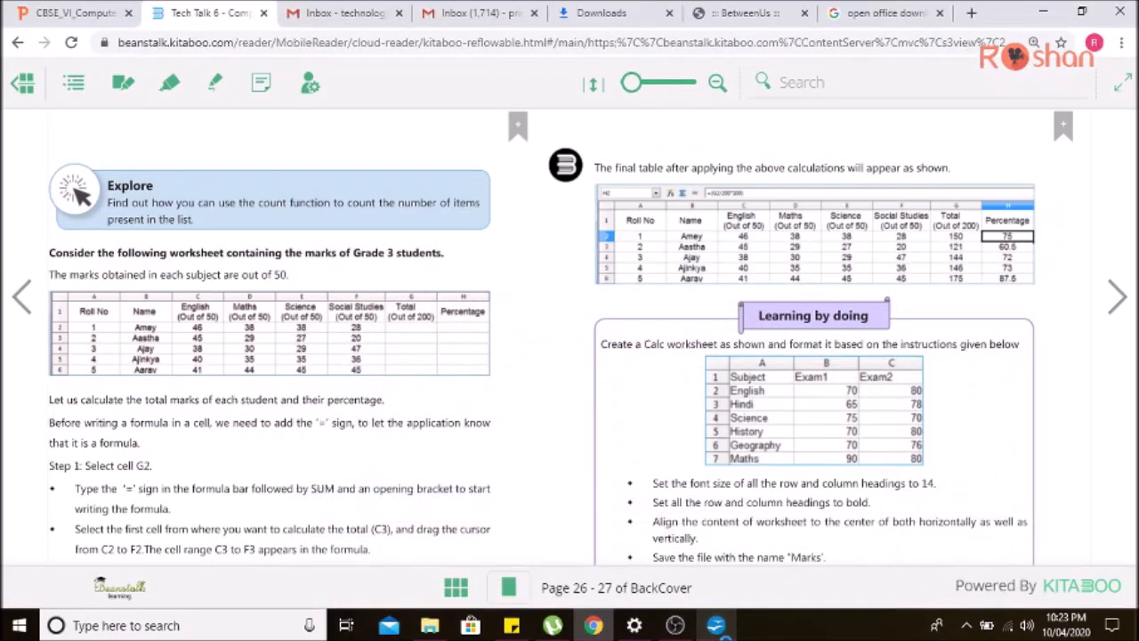
scroll(374, 457, down, 3)
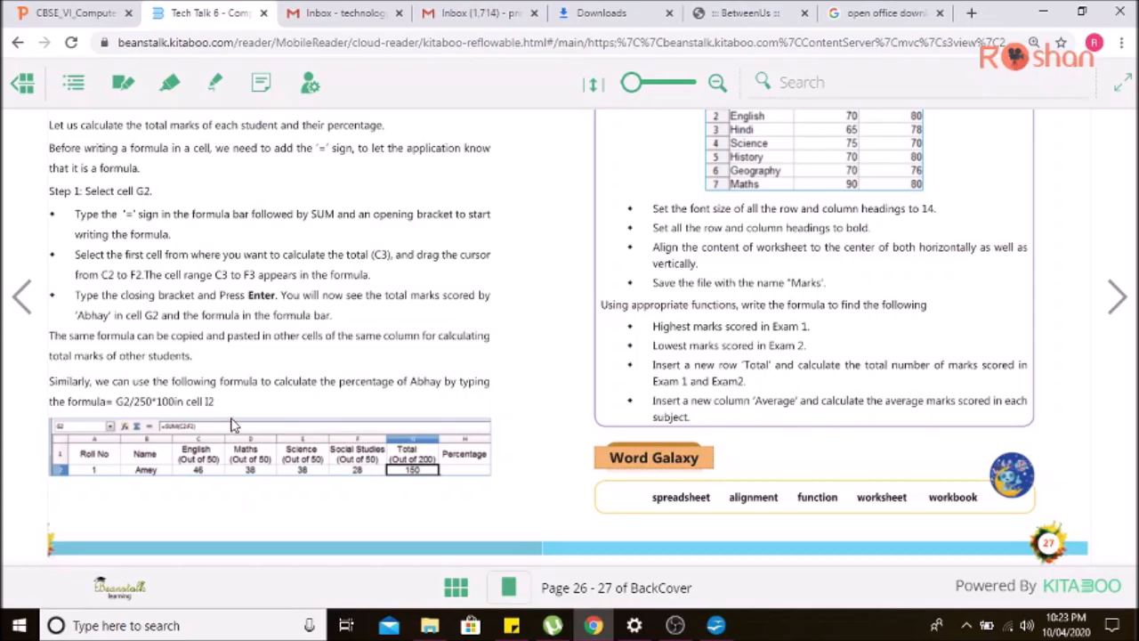
scroll(233, 425, up, 3)
key(ctrl+plus)
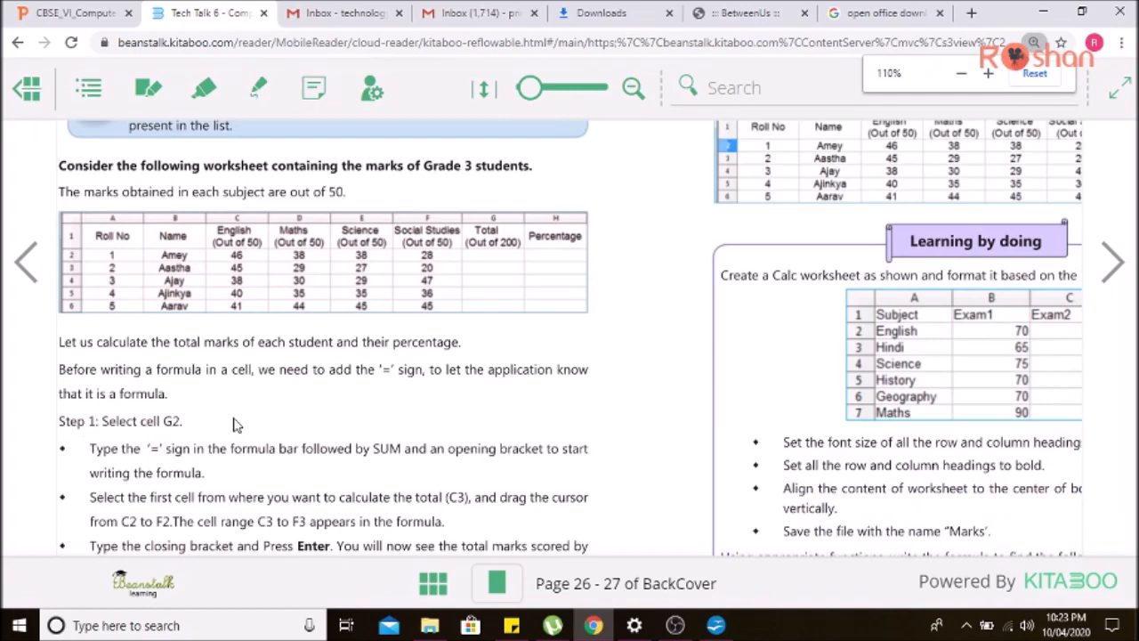
key(ctrl+minus)
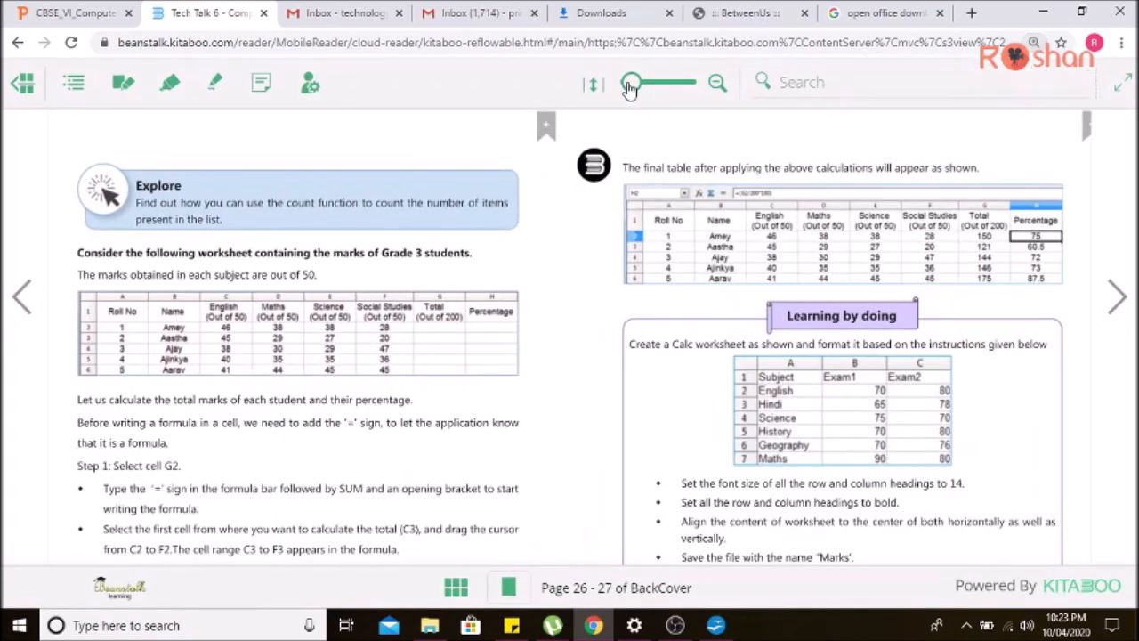
click(666, 86)
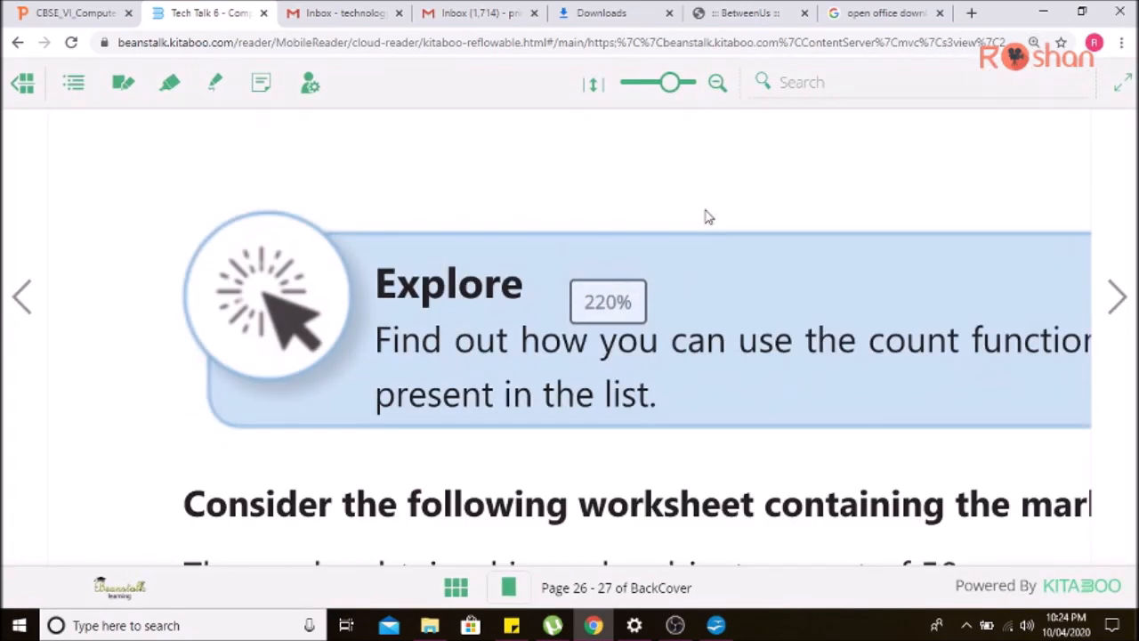
scroll(712, 267, down, 5)
scroll(686, 201, down, 10)
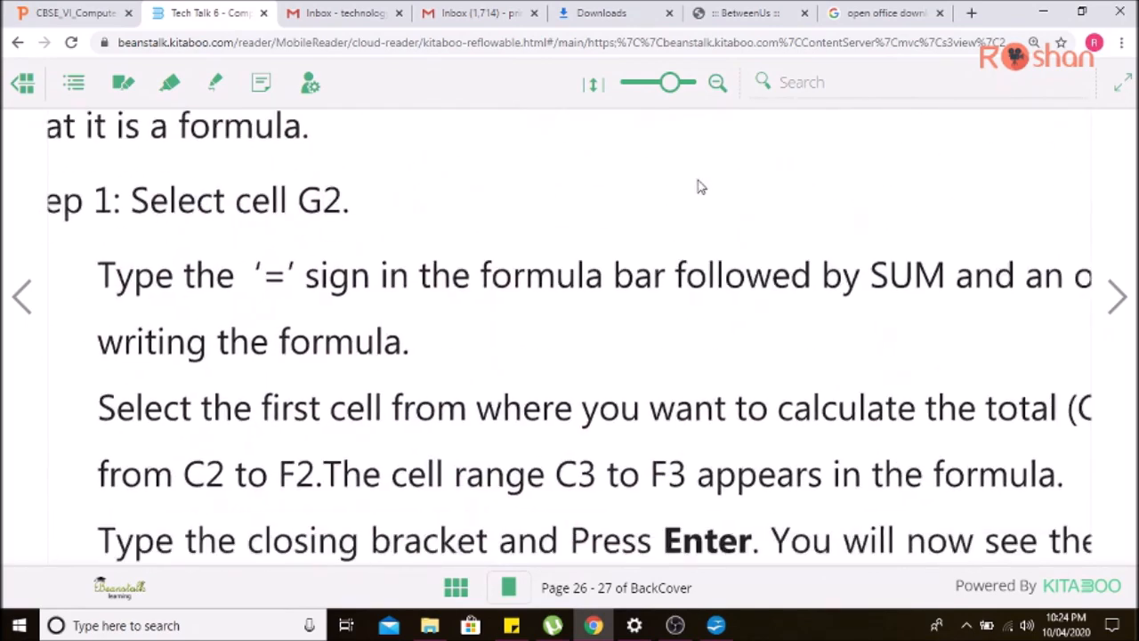
drag(777, 291, 948, 132)
drag(910, 221, 829, 210)
drag(672, 100, 660, 93)
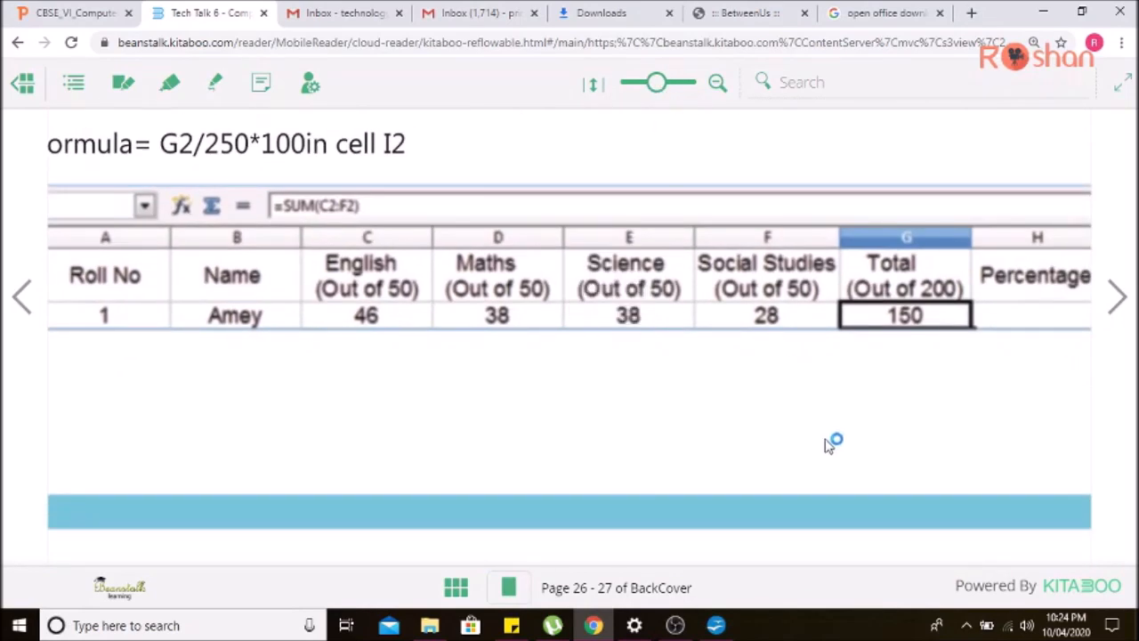
drag(825, 399, 898, 424)
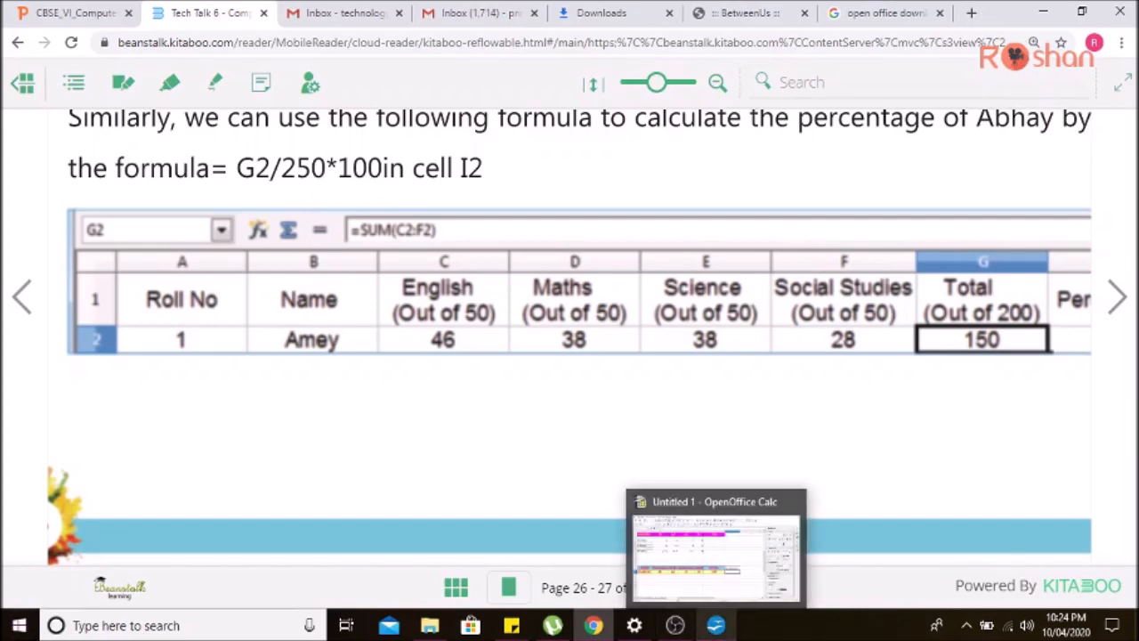
- Switch back to OpenOffice Calc and calculate the student's percentage in I33 with the formula =H33/200*100
click(715, 625)
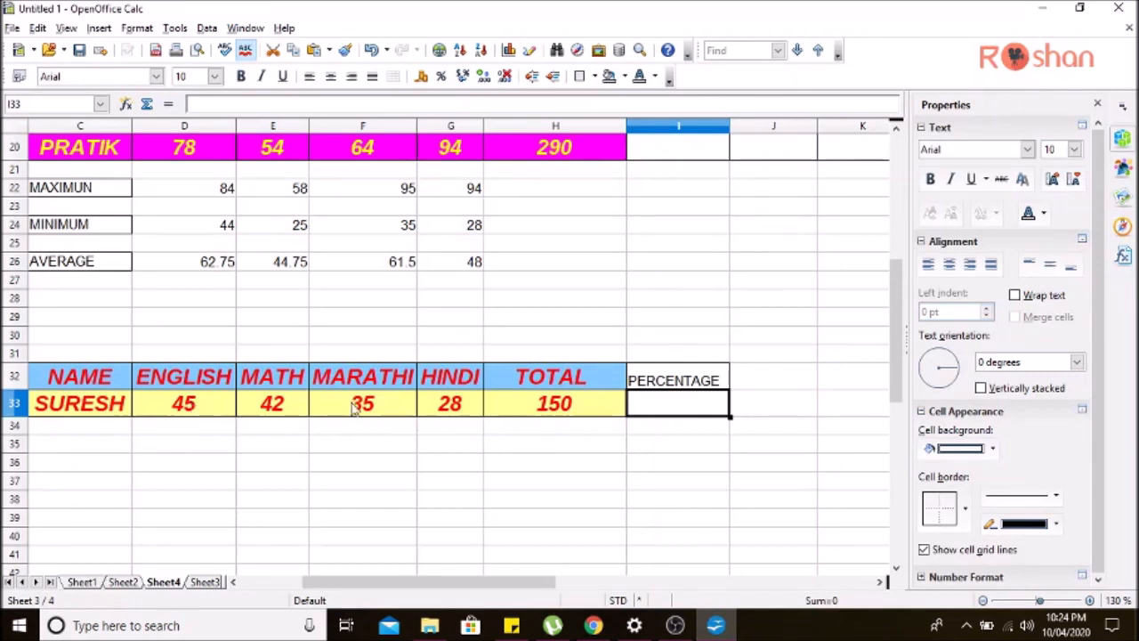
click(575, 408)
click(643, 402)
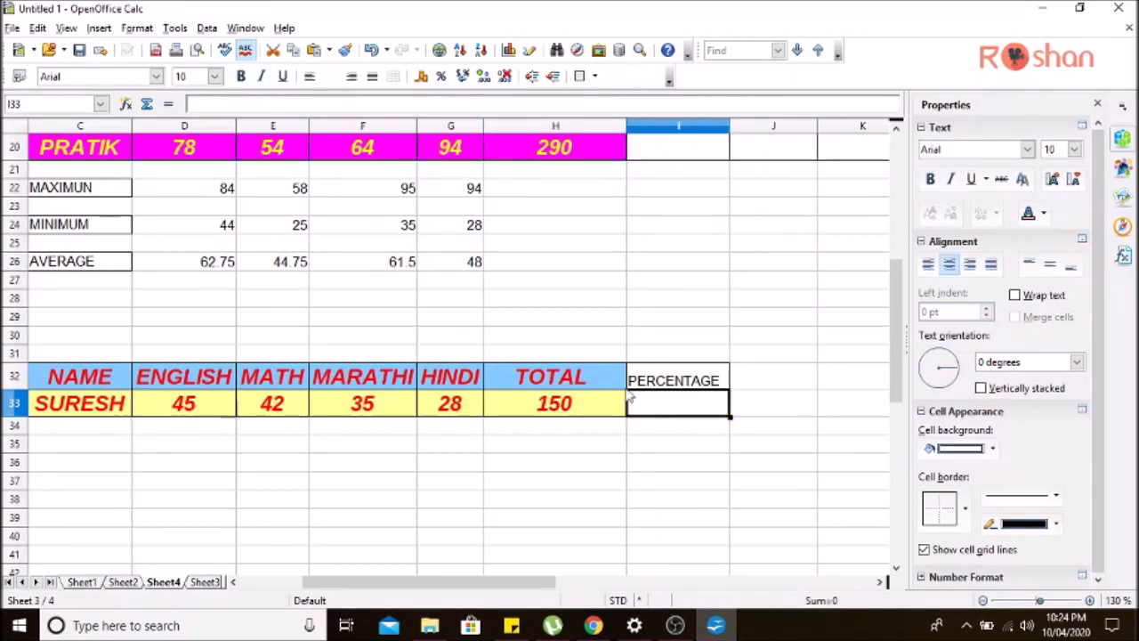
text(=)
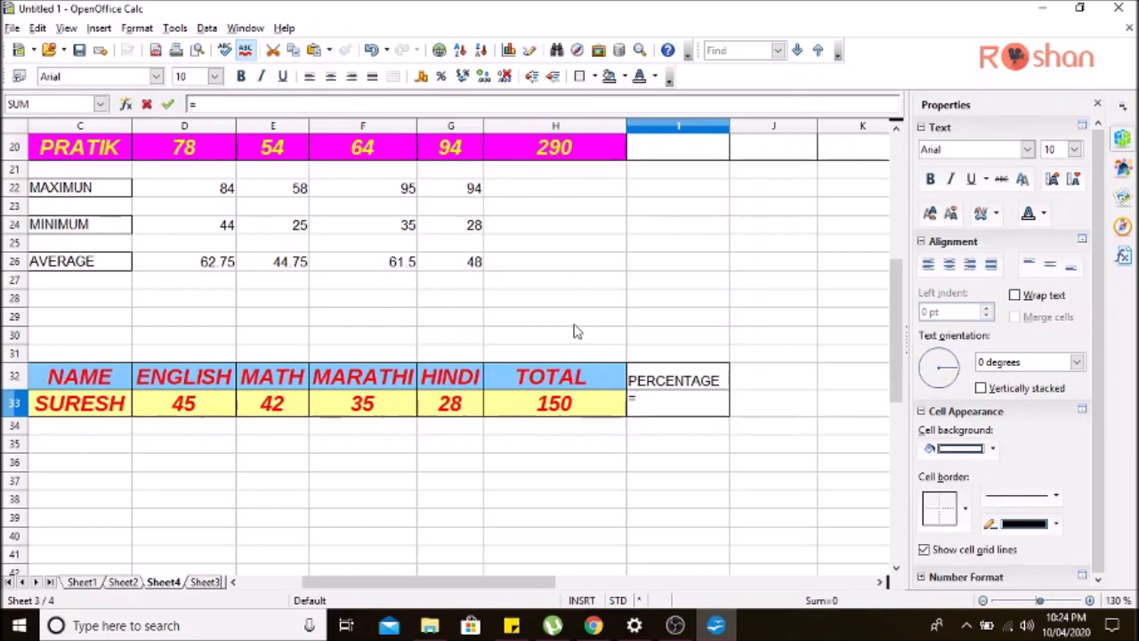
click(555, 405)
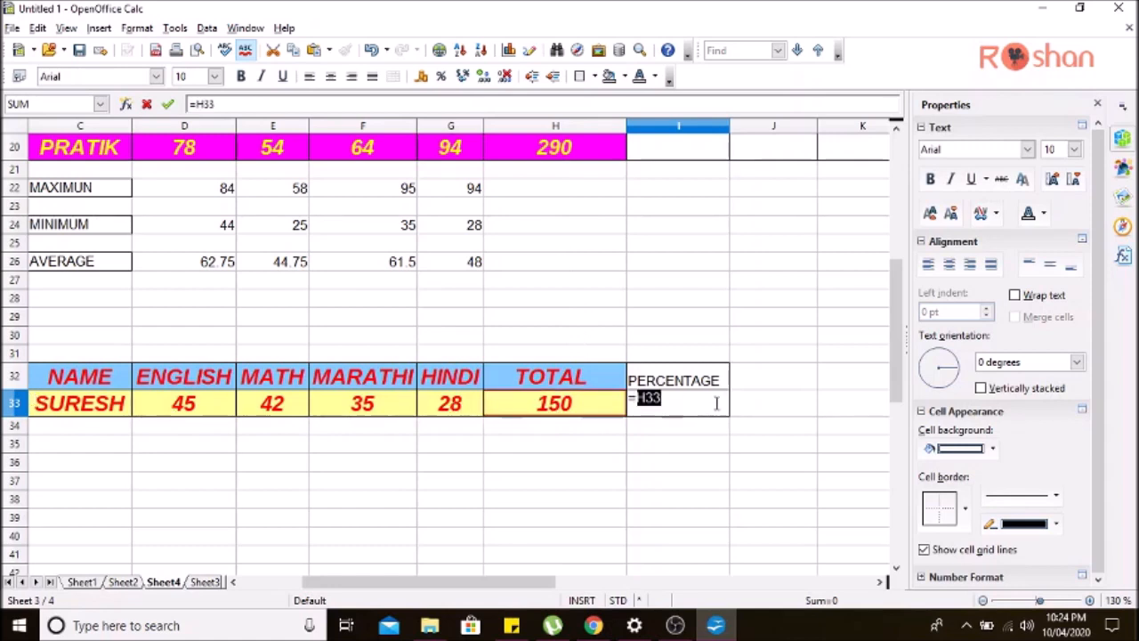
text(/)
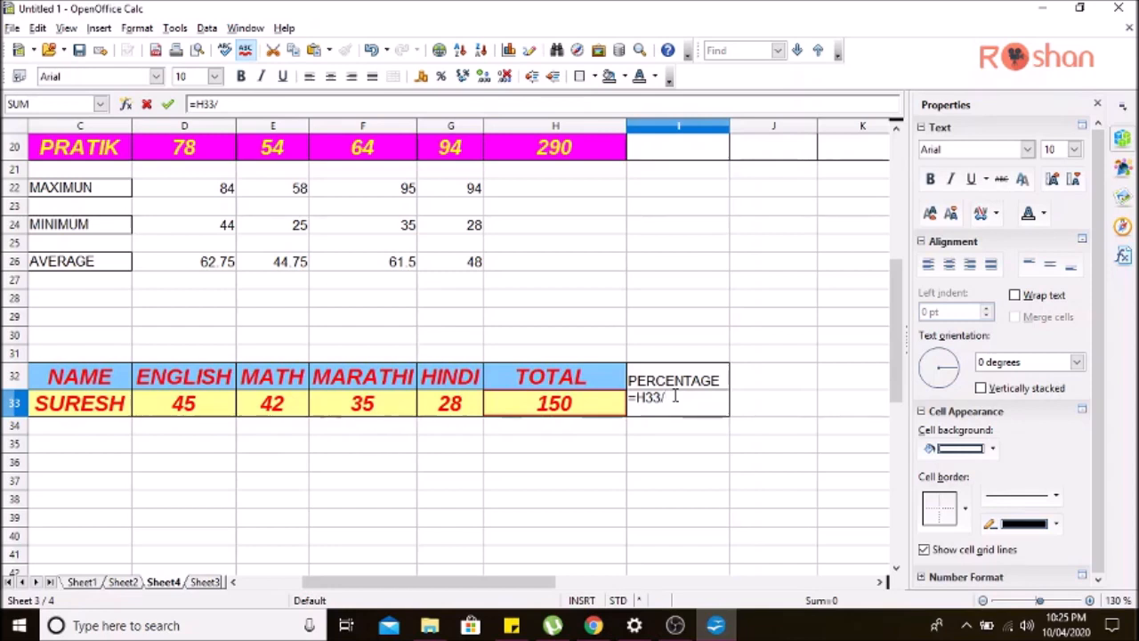
text(200)
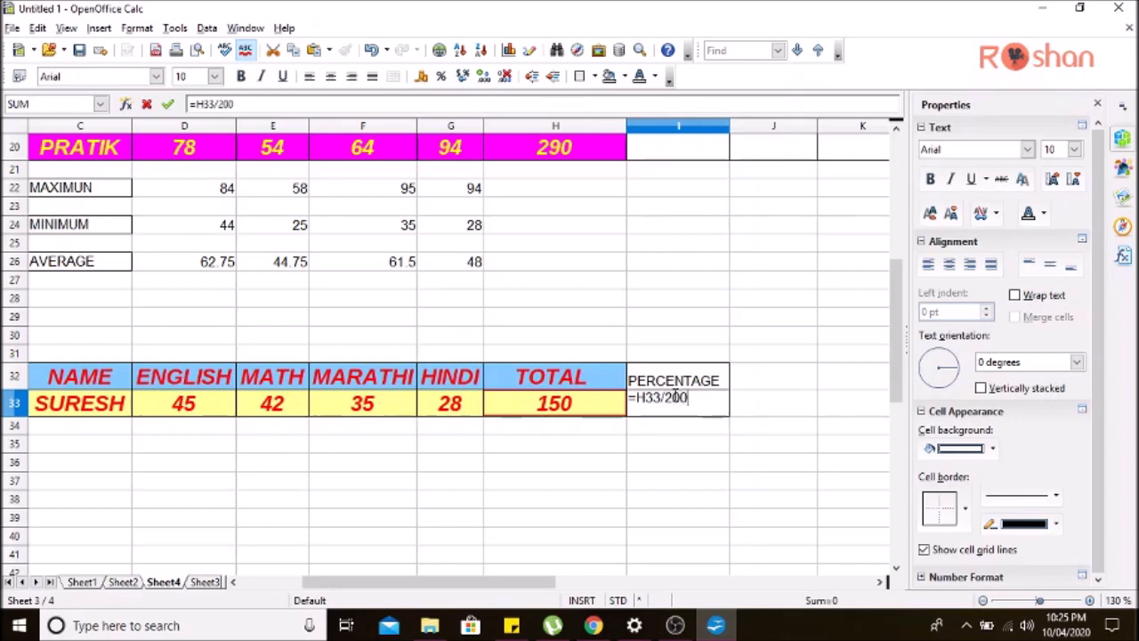
text(*)
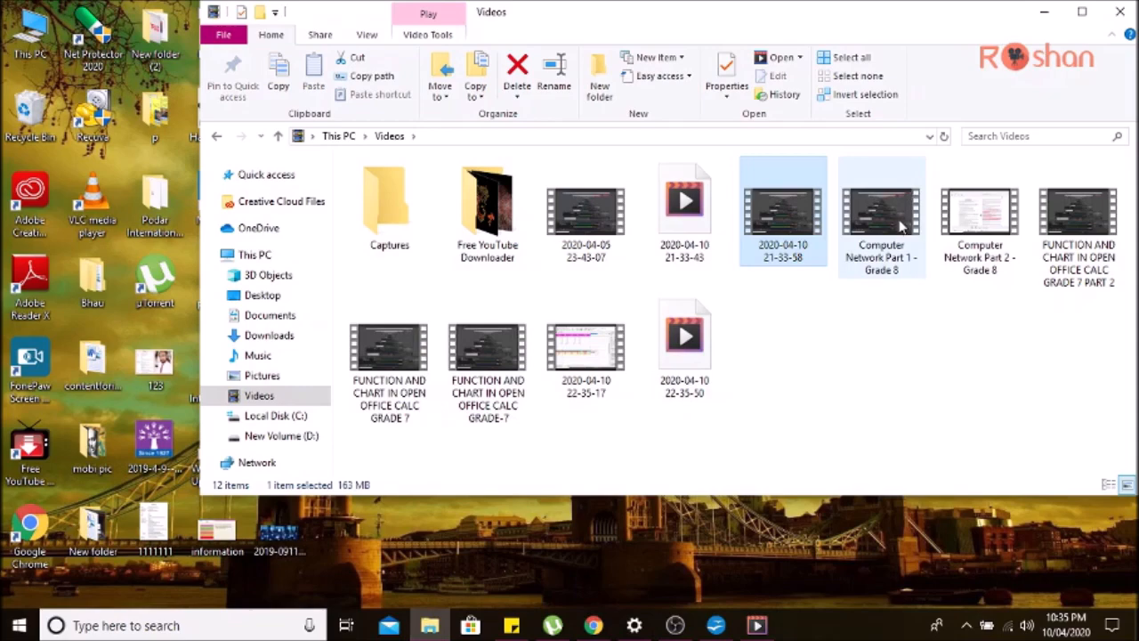
click(716, 626)
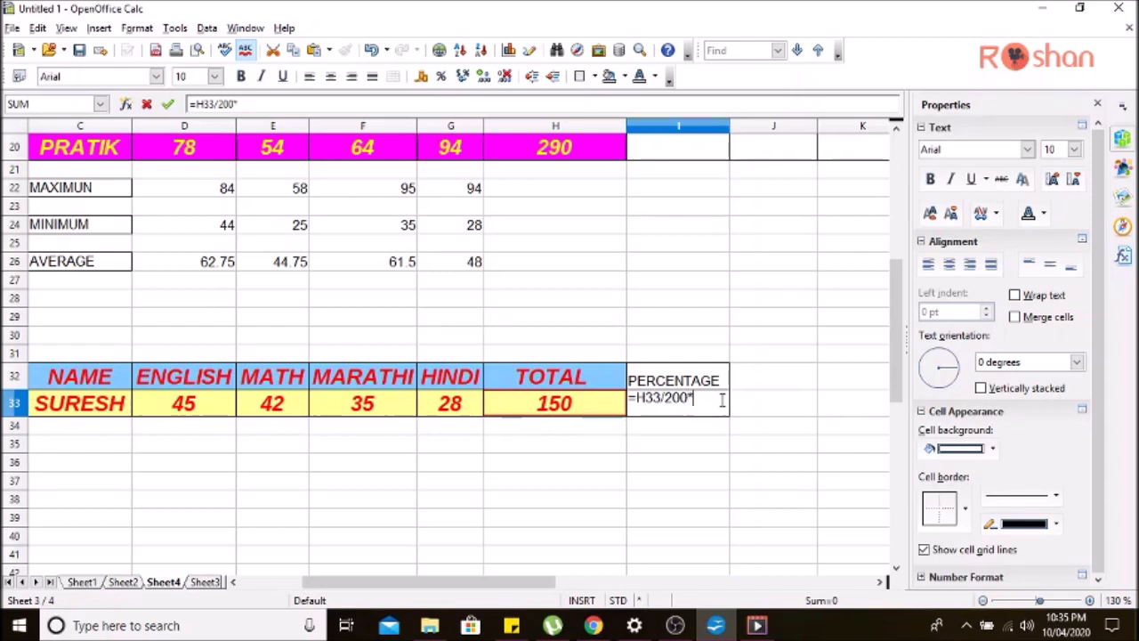
text(100)
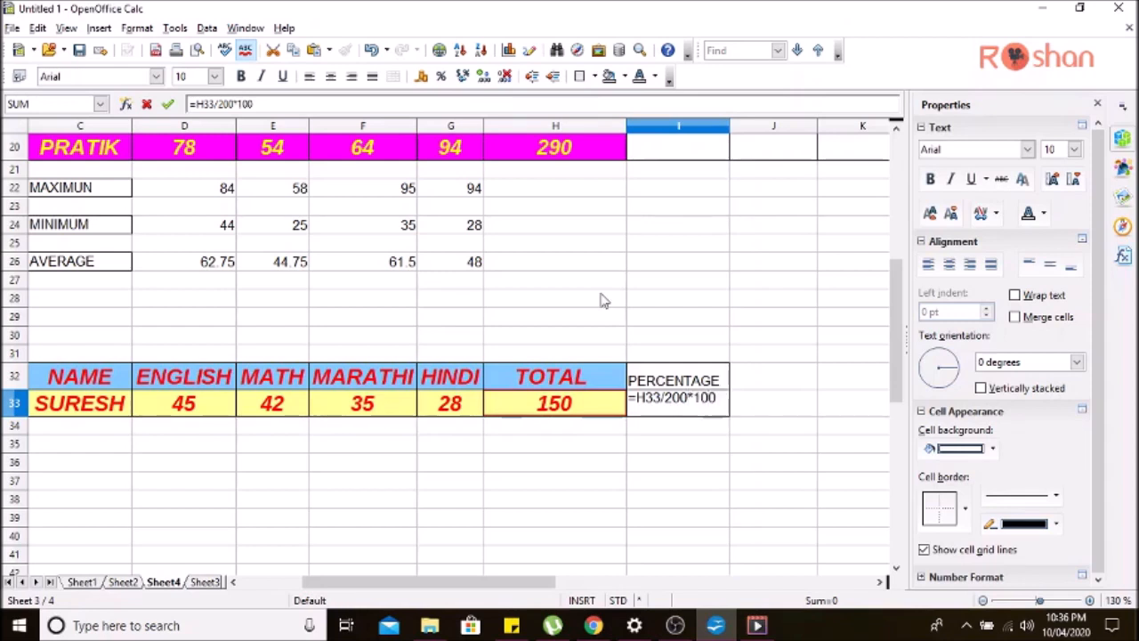
click(169, 104)
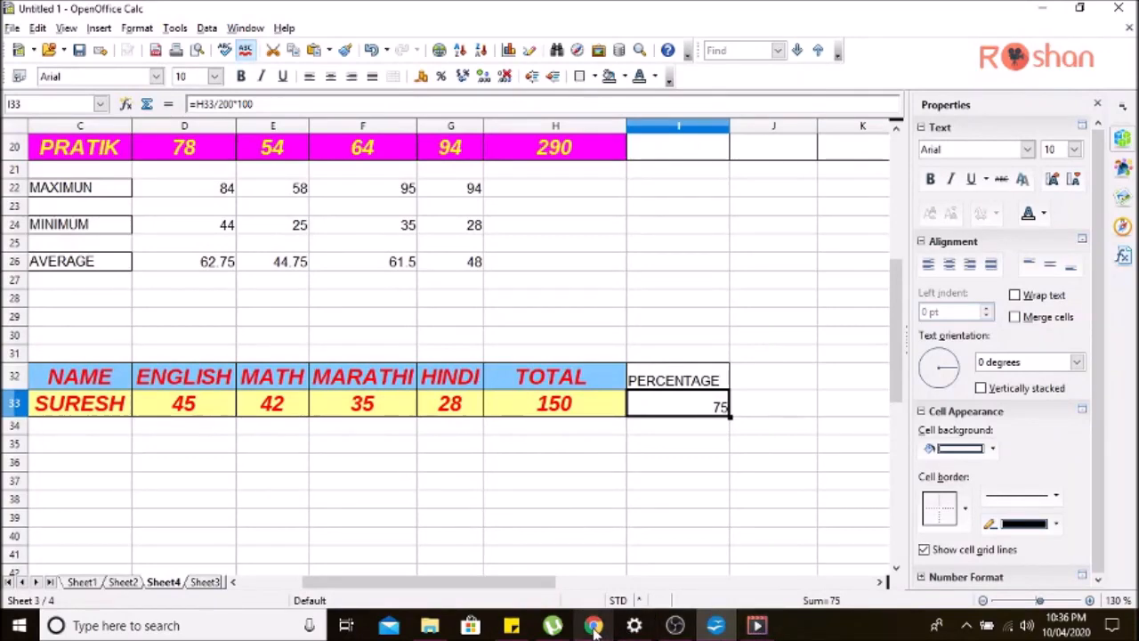
- Switch to the Tech Talk 6 e-book and review the percentage example on pages 26-27 and the exercises on pages 28-29
click(594, 626)
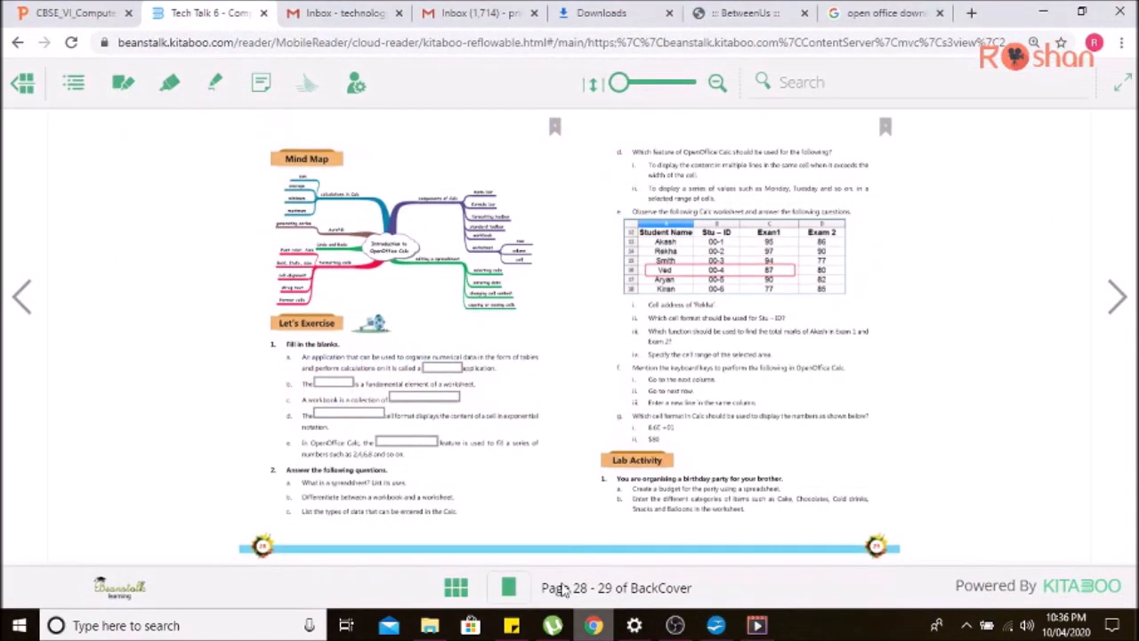
click(23, 298)
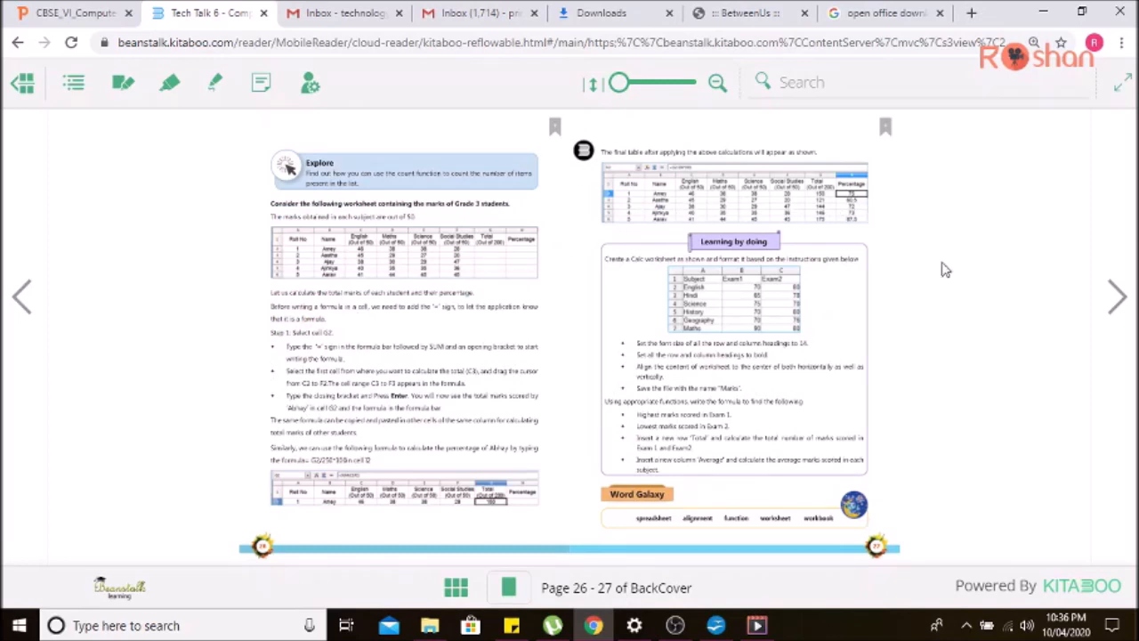
click(1118, 303)
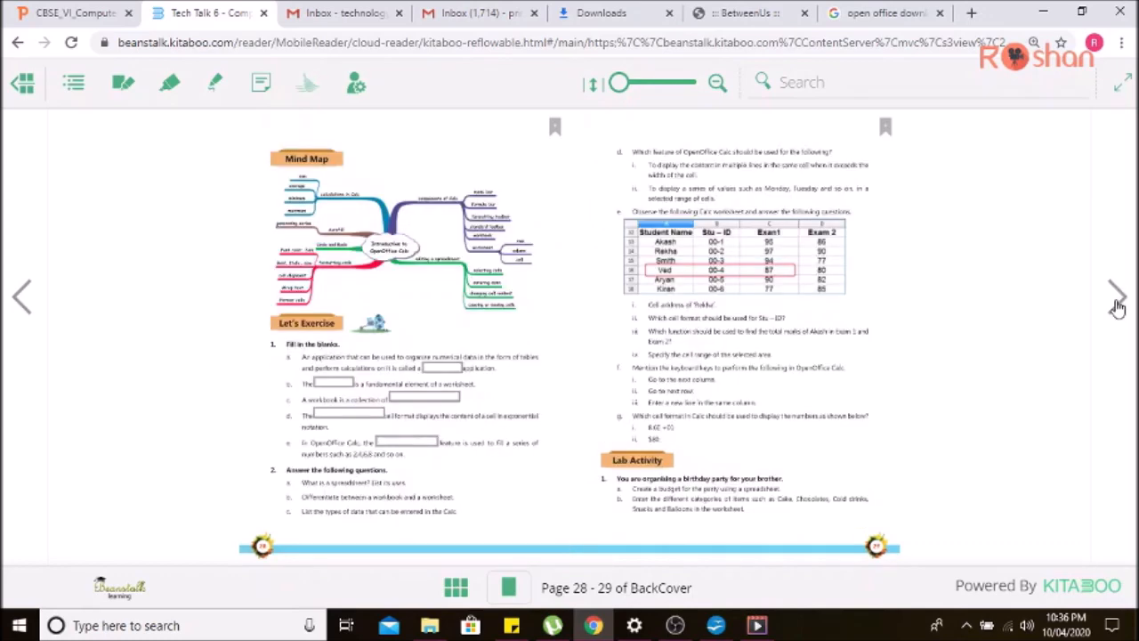